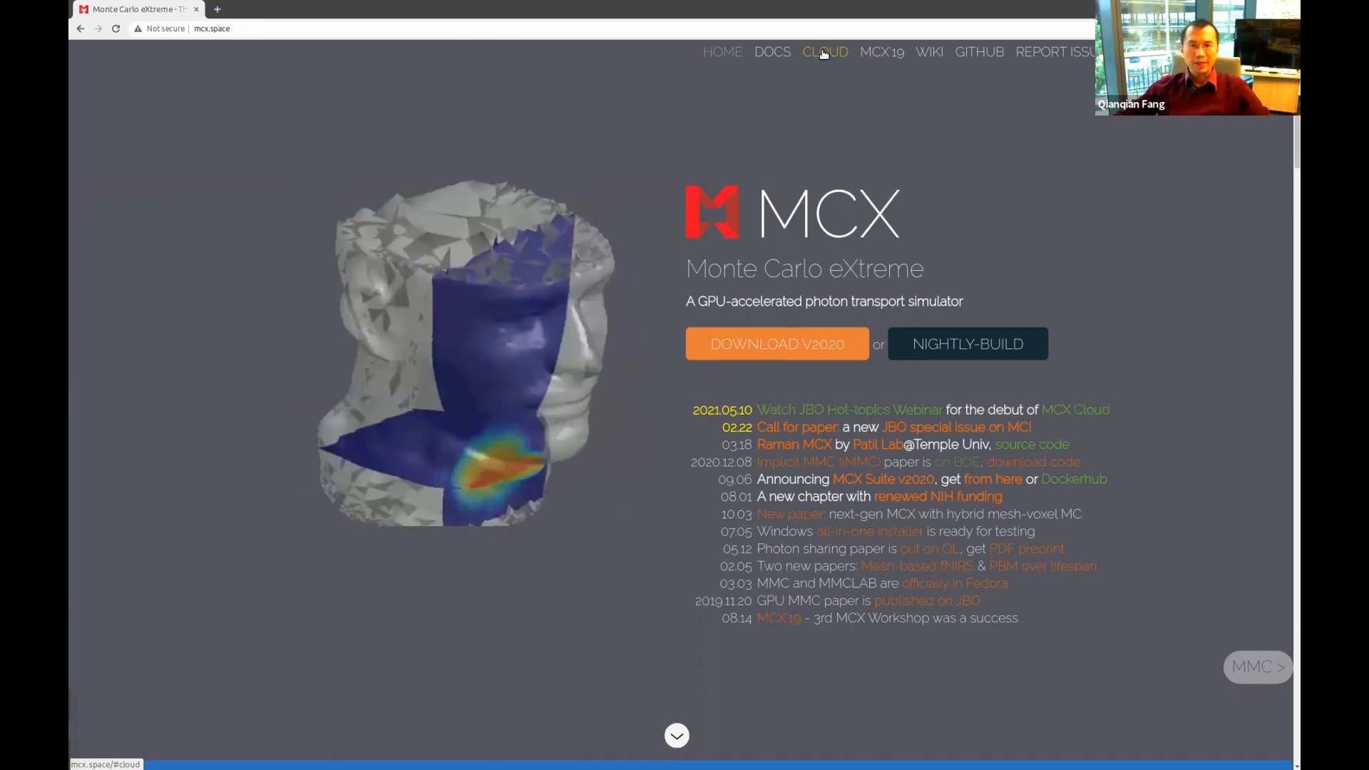
Launch MCX Cloud from the MCX CLOUD section of mcx.space.
scroll(1069, 458, down, 8)
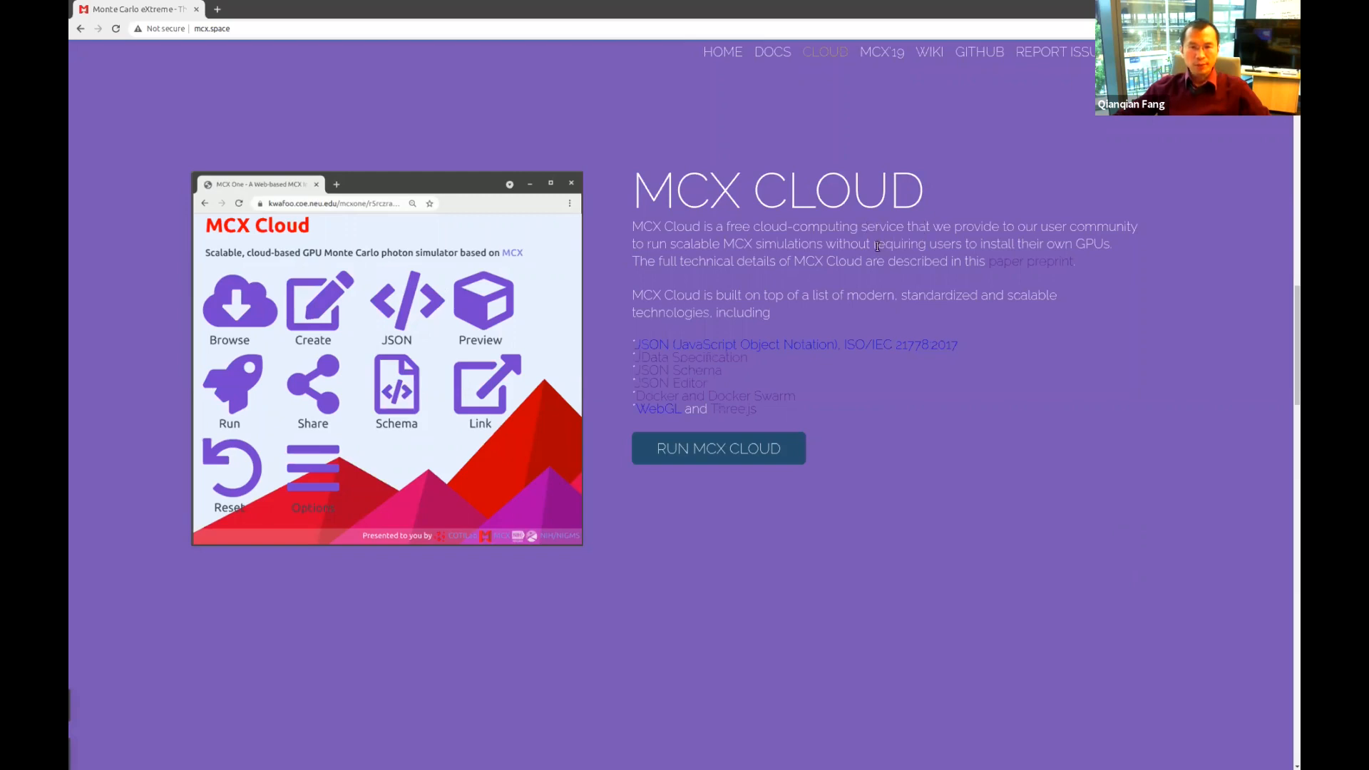
click(724, 449)
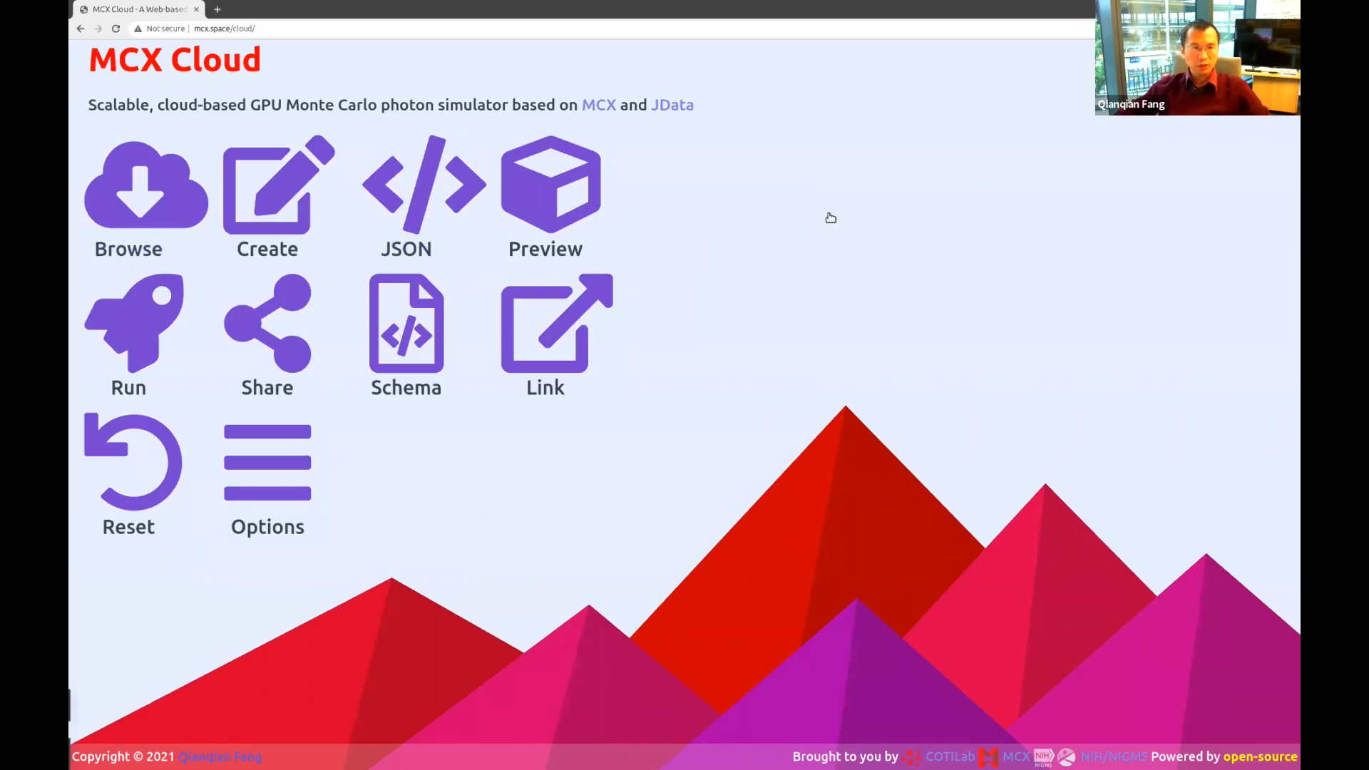
click(147, 201)
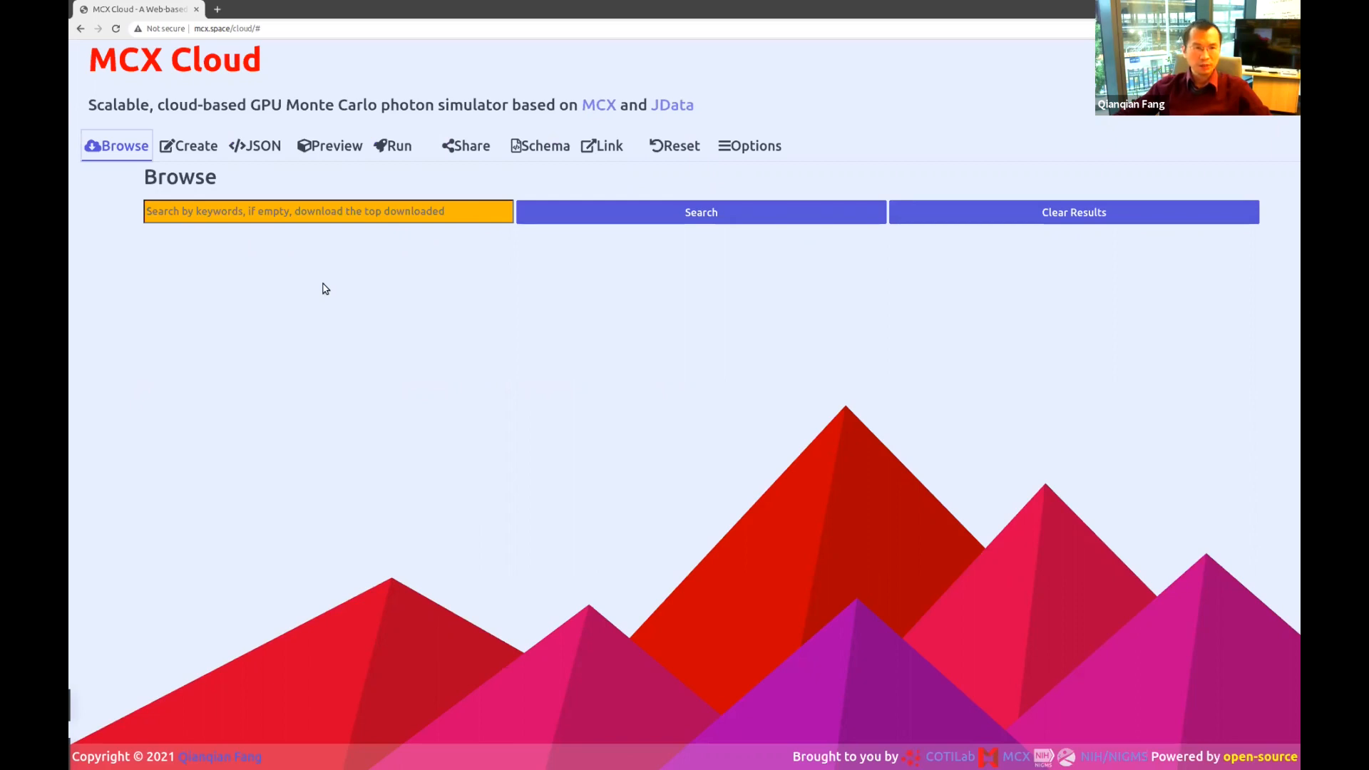
click(187, 147)
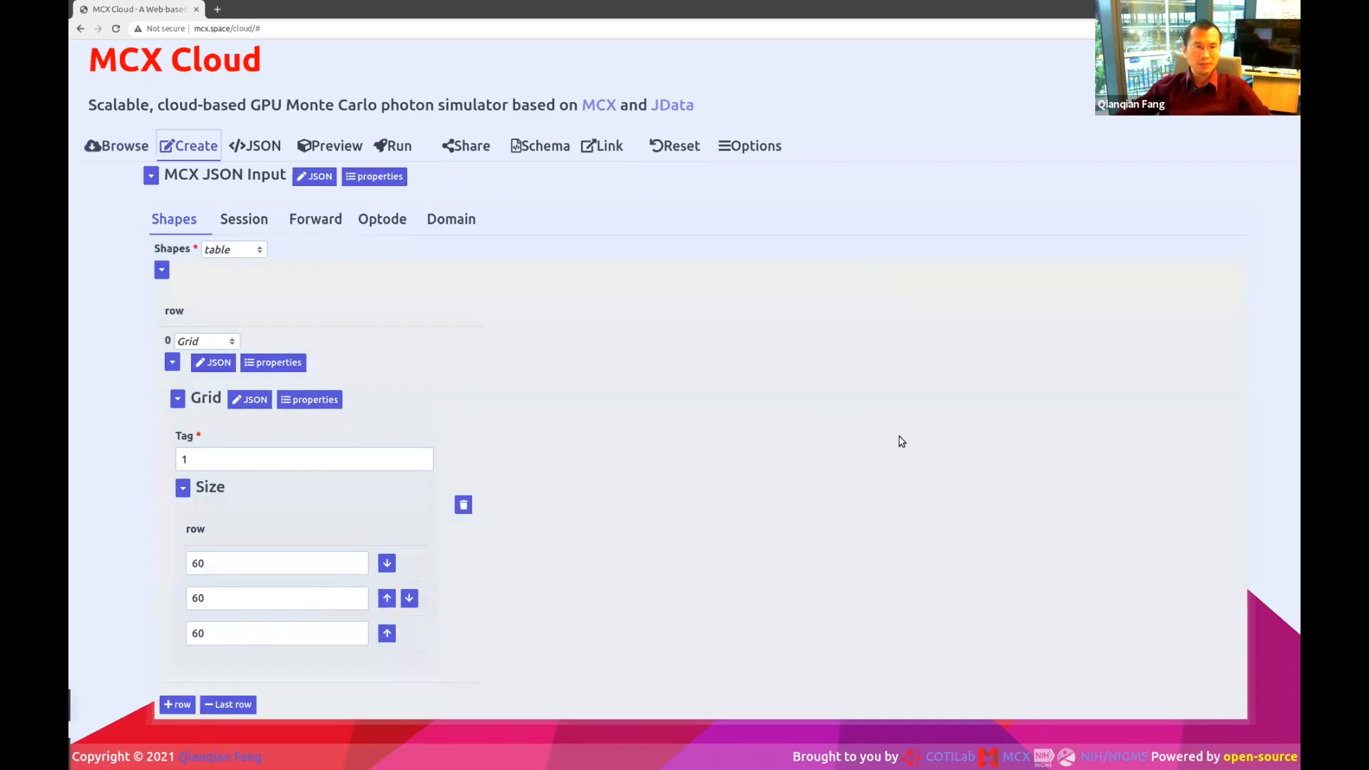
click(257, 145)
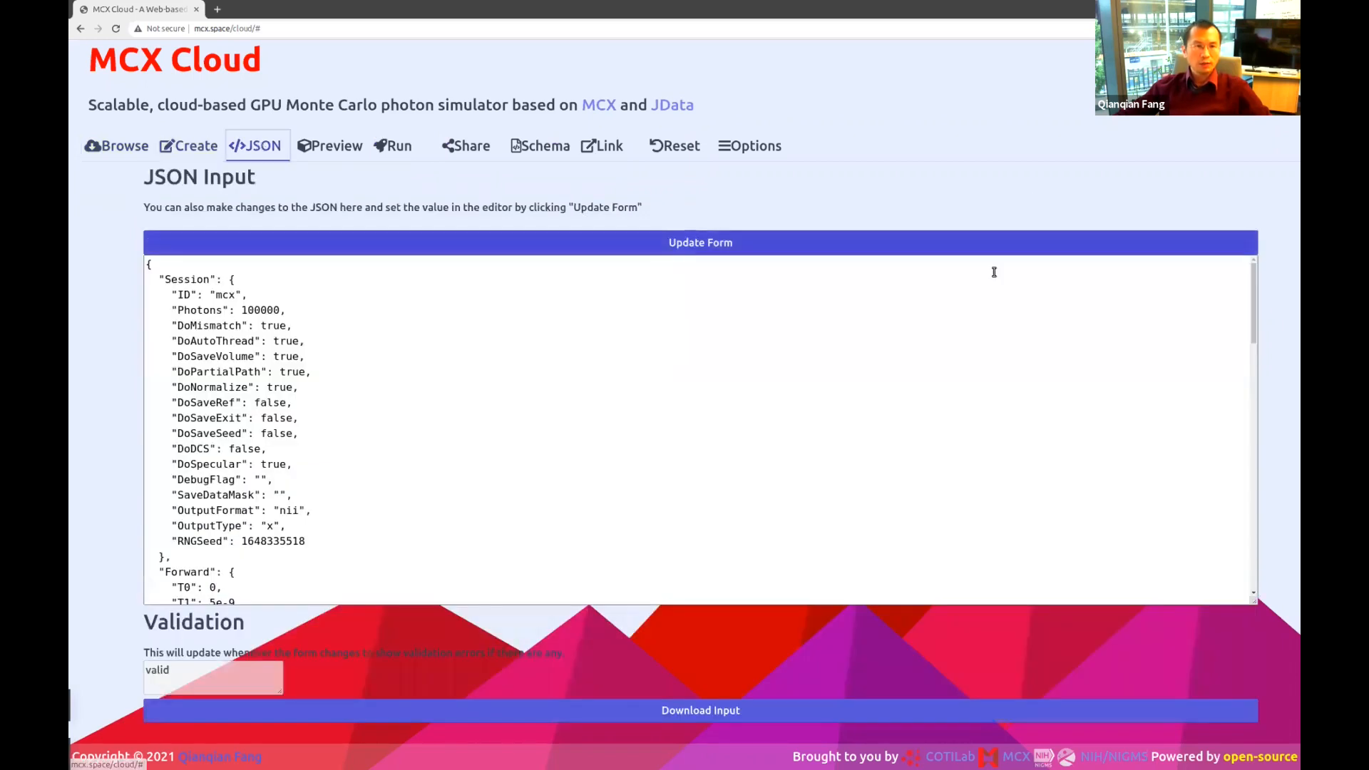
click(612, 445)
scroll(612, 445, down, 4)
scroll(611, 445, down, 8)
scroll(612, 445, up, 10)
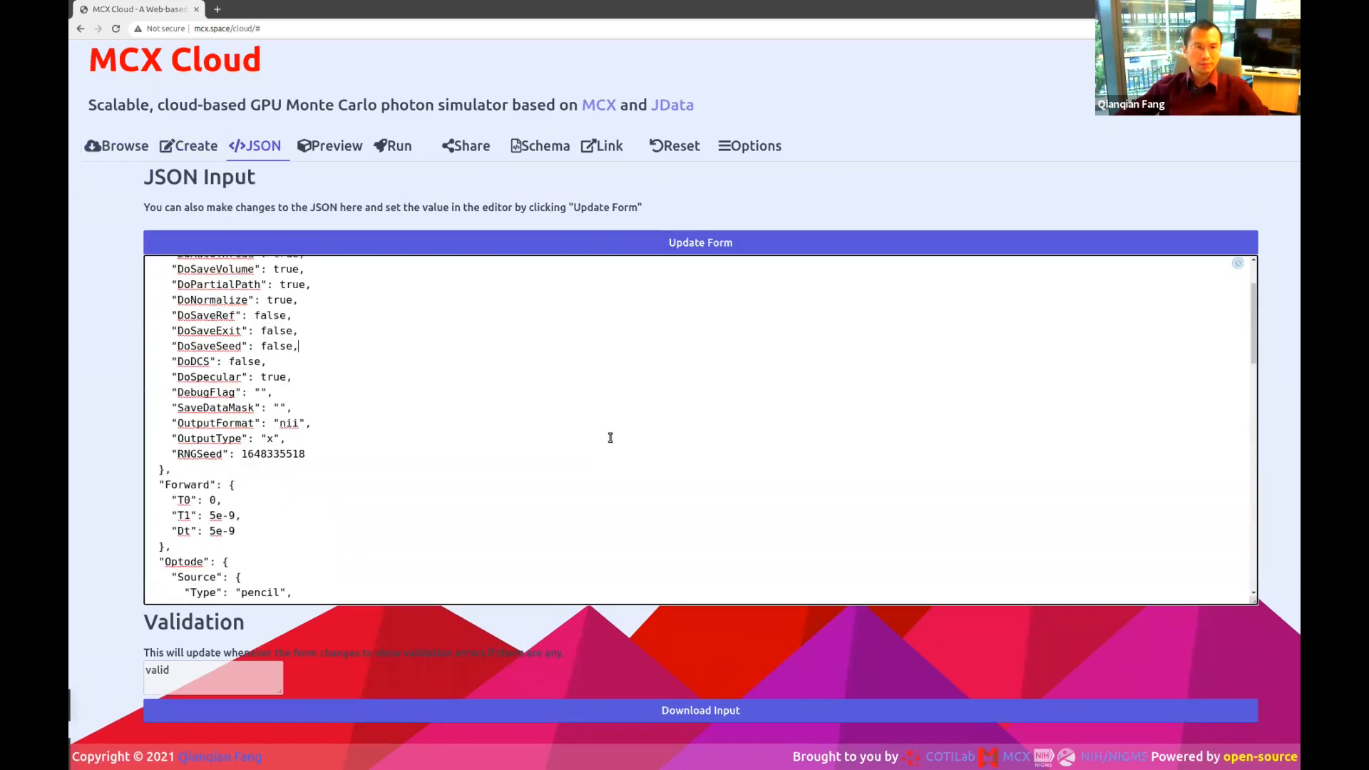
click(331, 150)
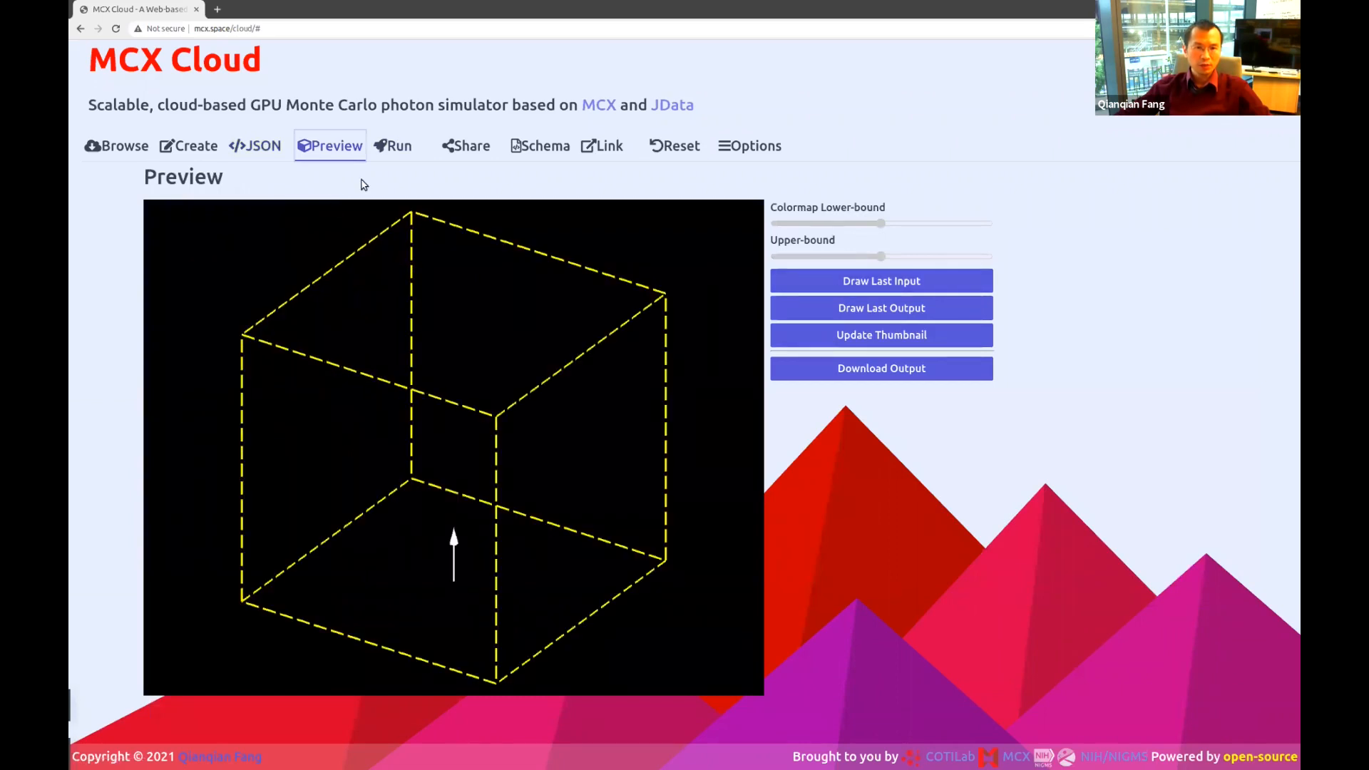
click(672, 146)
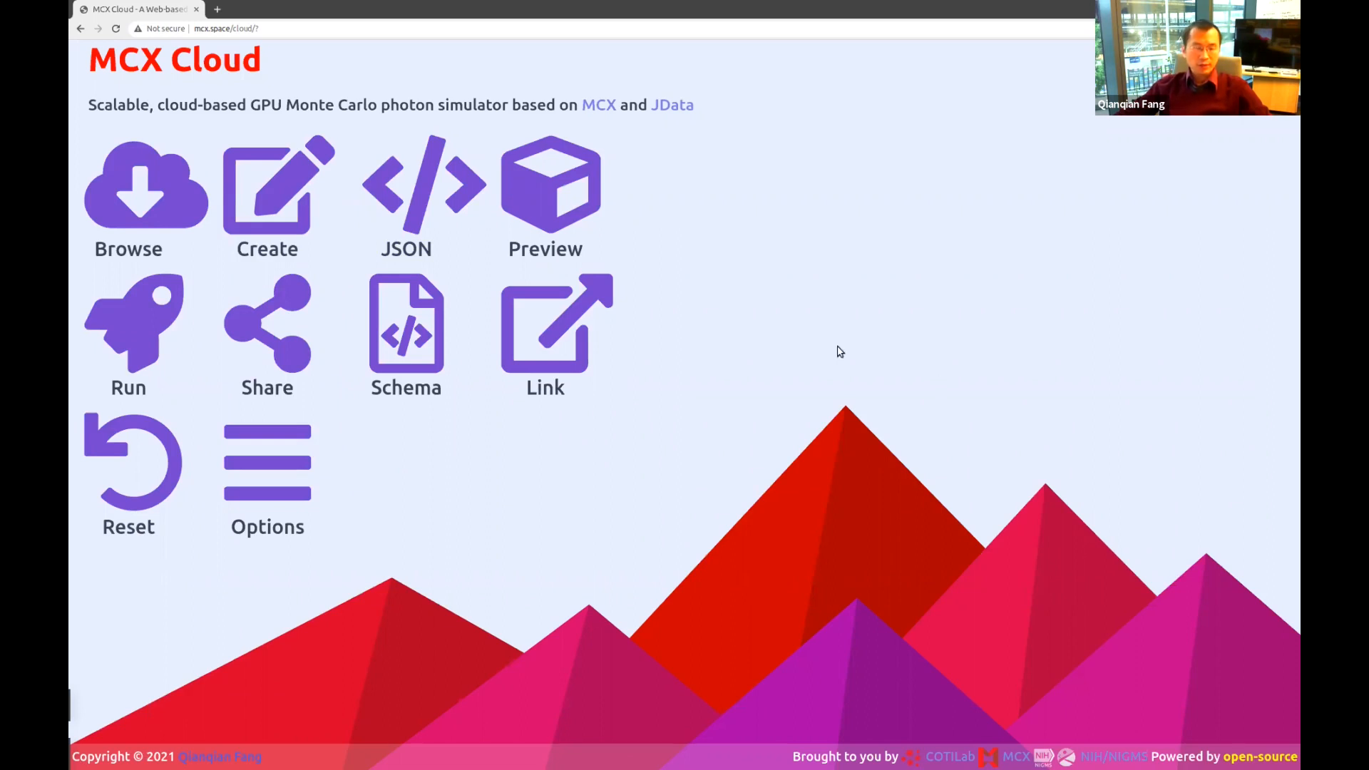
Browse shared simulations with an empty keyword search, then load five more results.
click(142, 198)
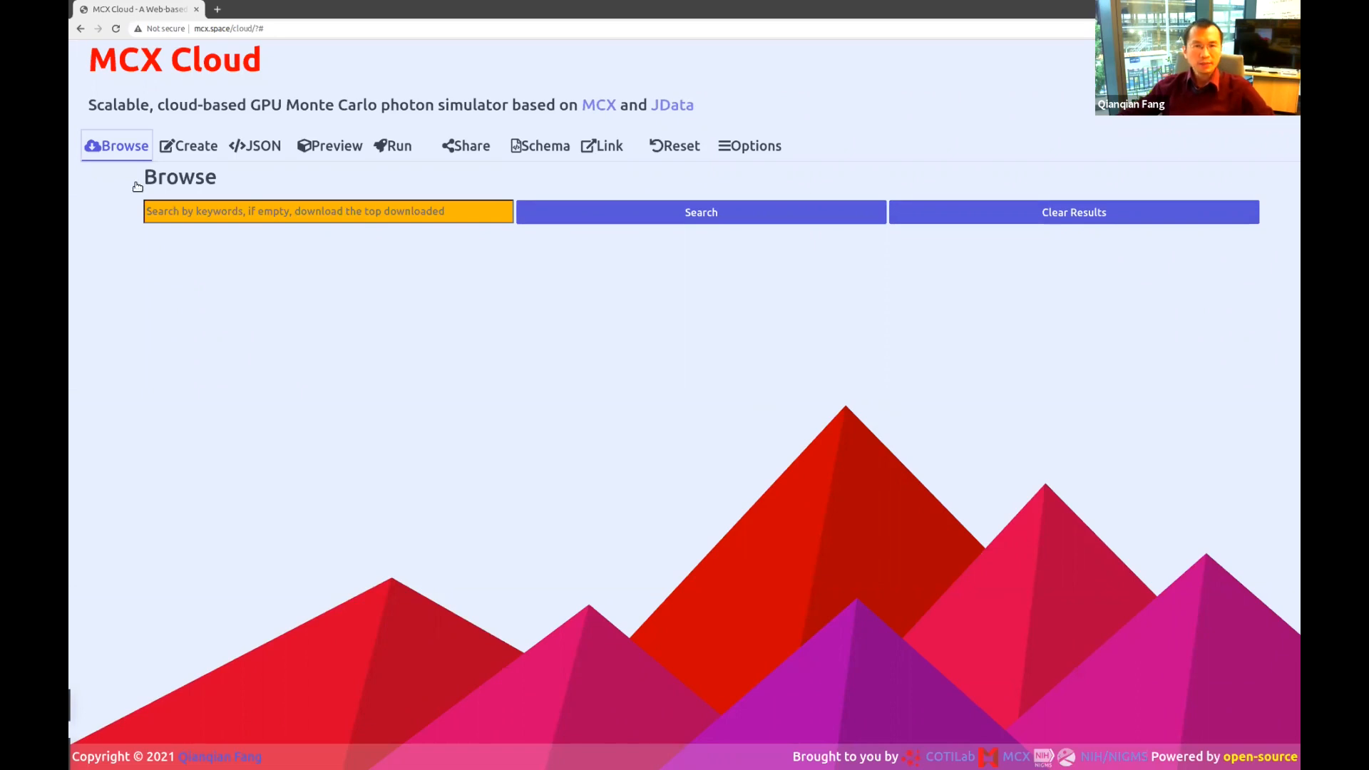
click(366, 212)
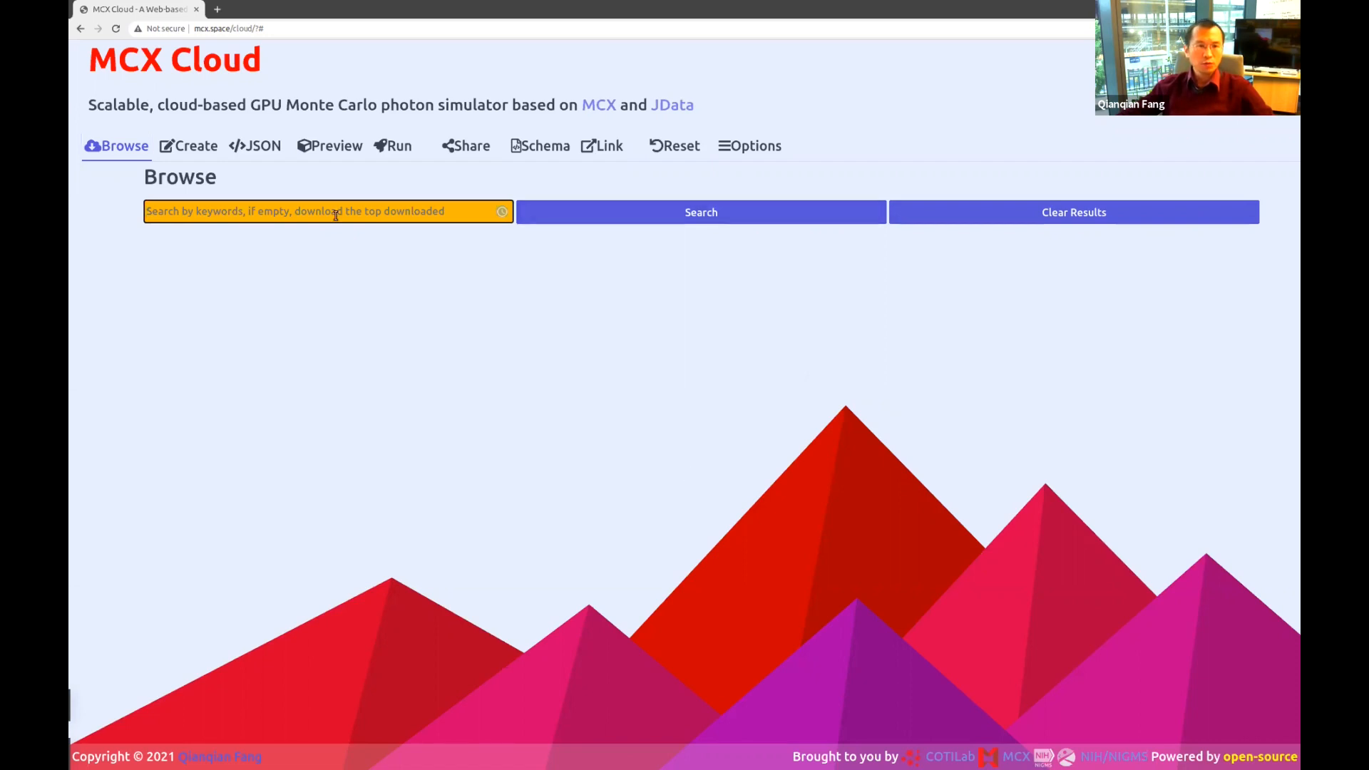
click(698, 215)
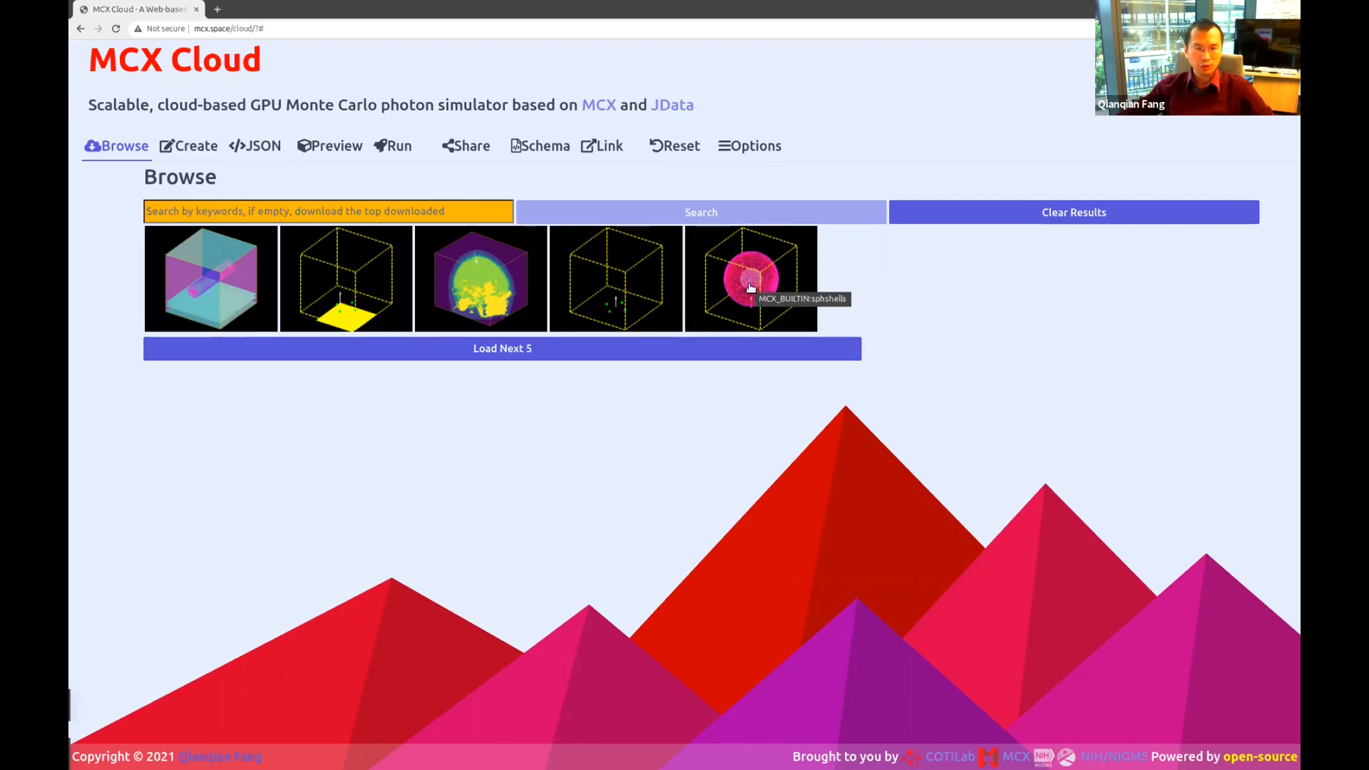
click(510, 349)
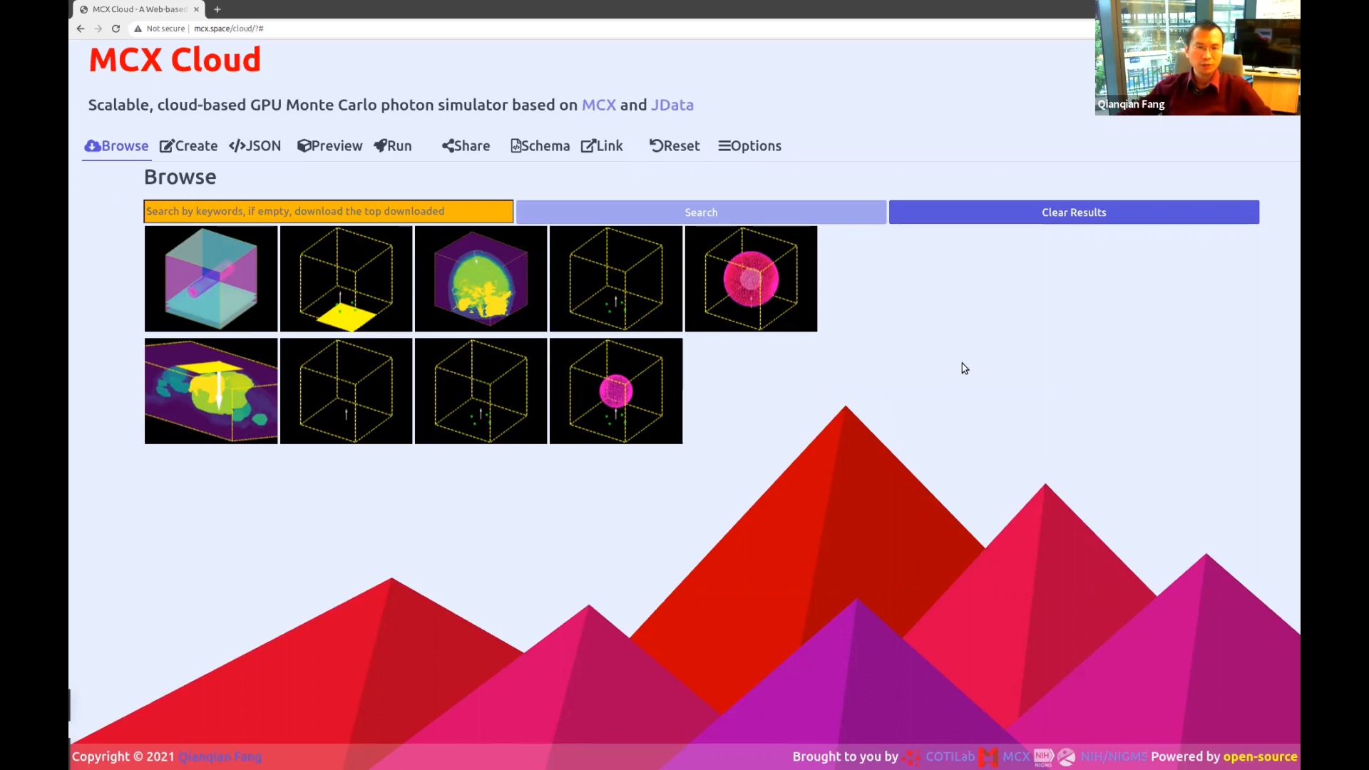
Preview the MCX_BUILTIN:skinvessel example and read through its description.
click(213, 276)
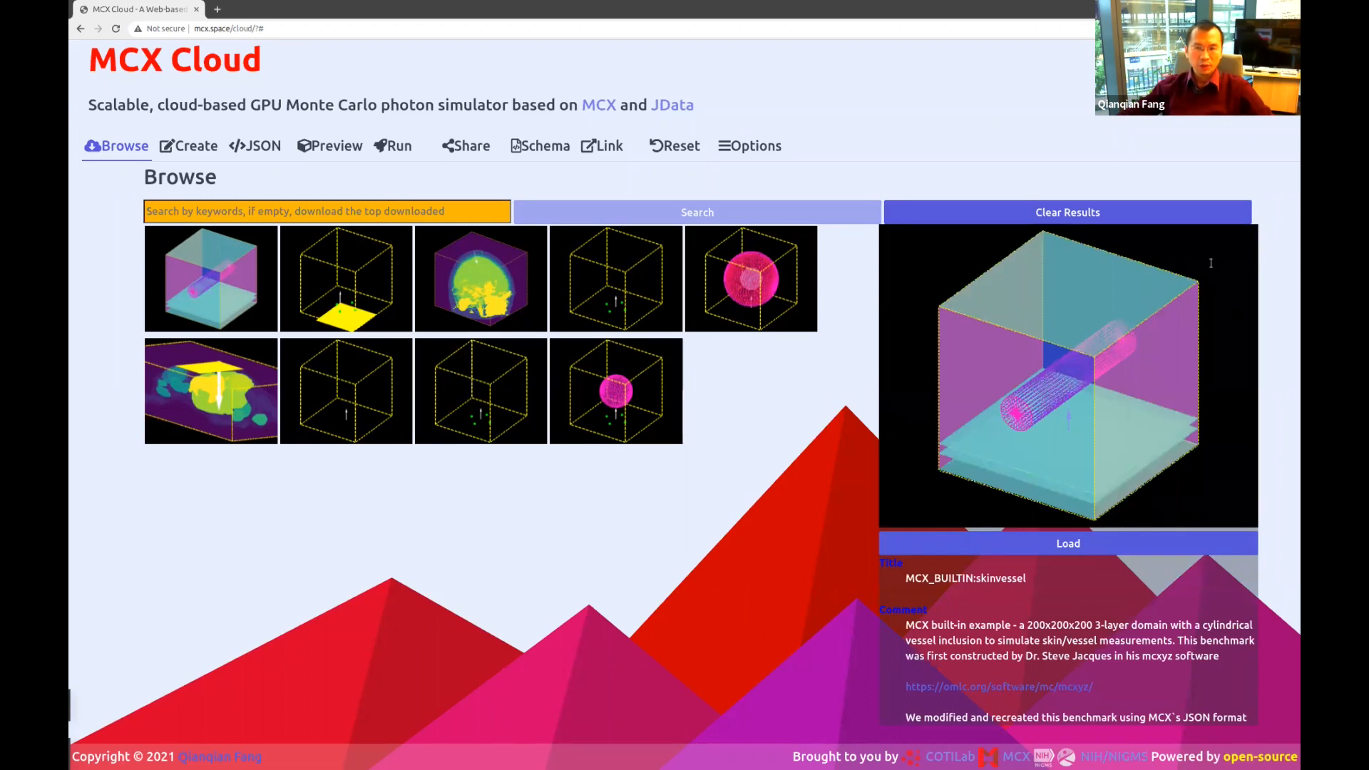
scroll(934, 620, down, 4)
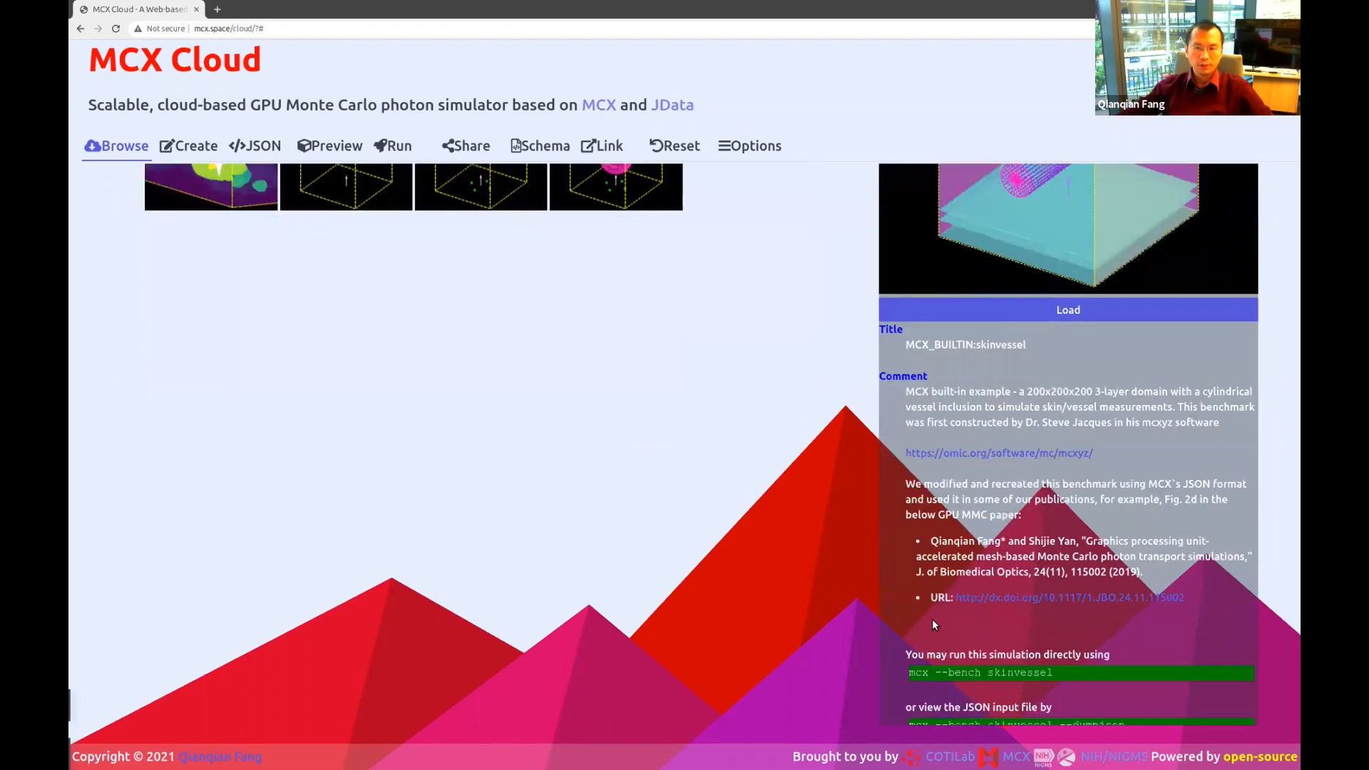
scroll(1059, 613, up, 4)
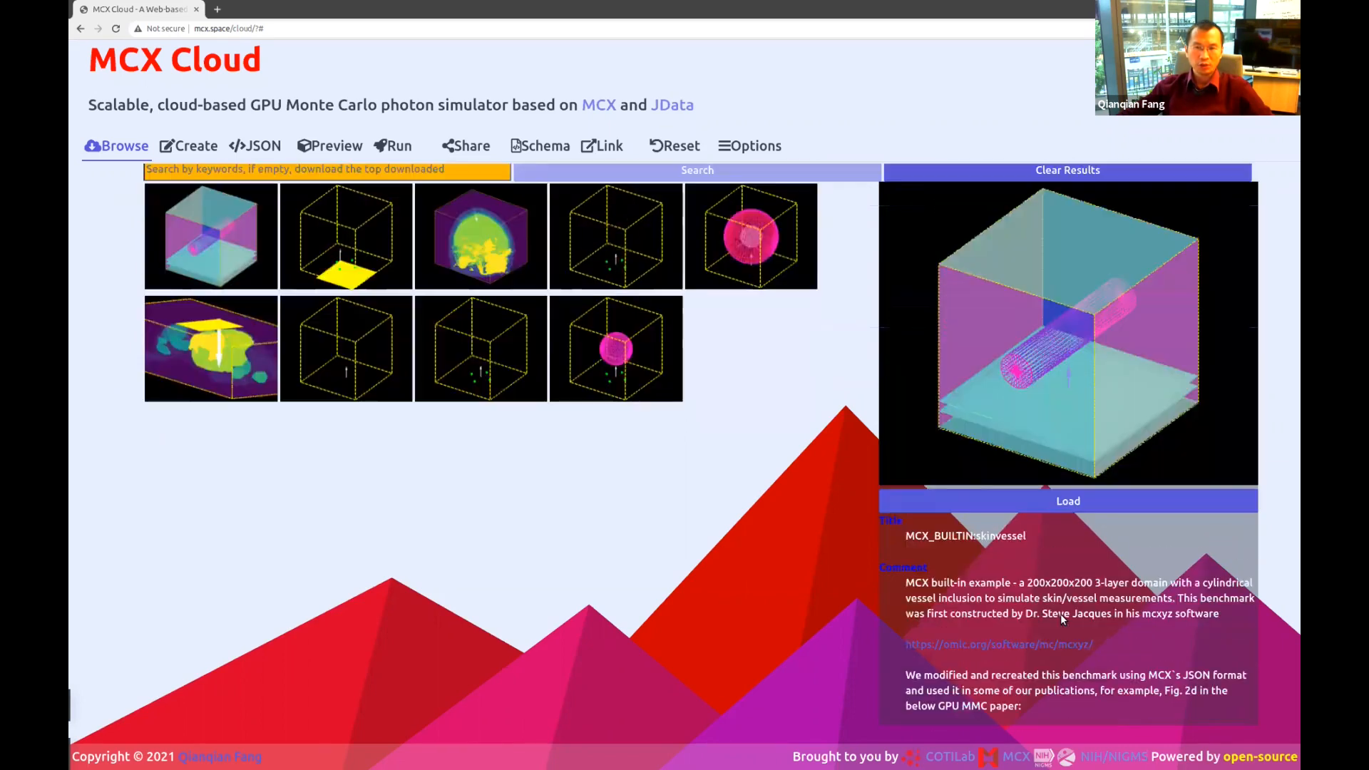
scroll(995, 369, down, 1)
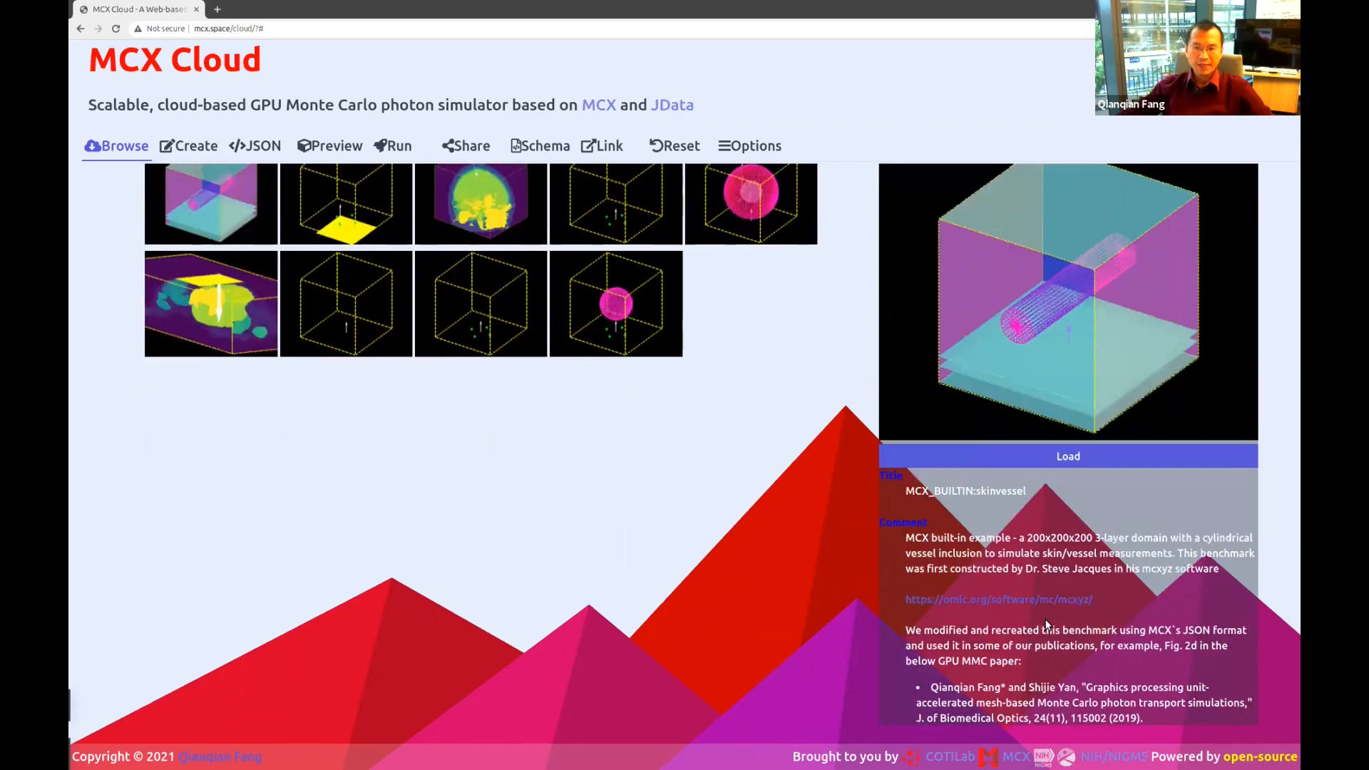
double_click(989, 491)
scroll(989, 491, down, 1)
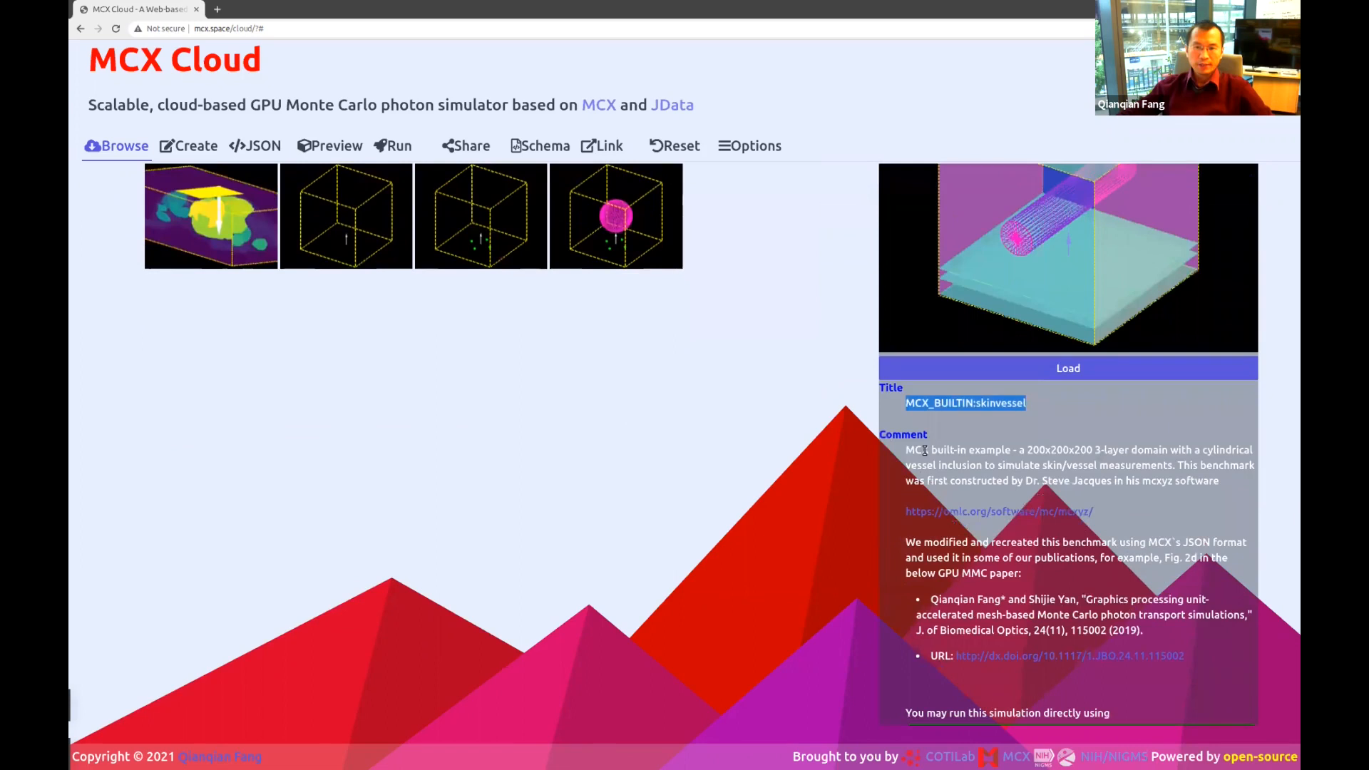
triple_click(1079, 457)
click(1106, 537)
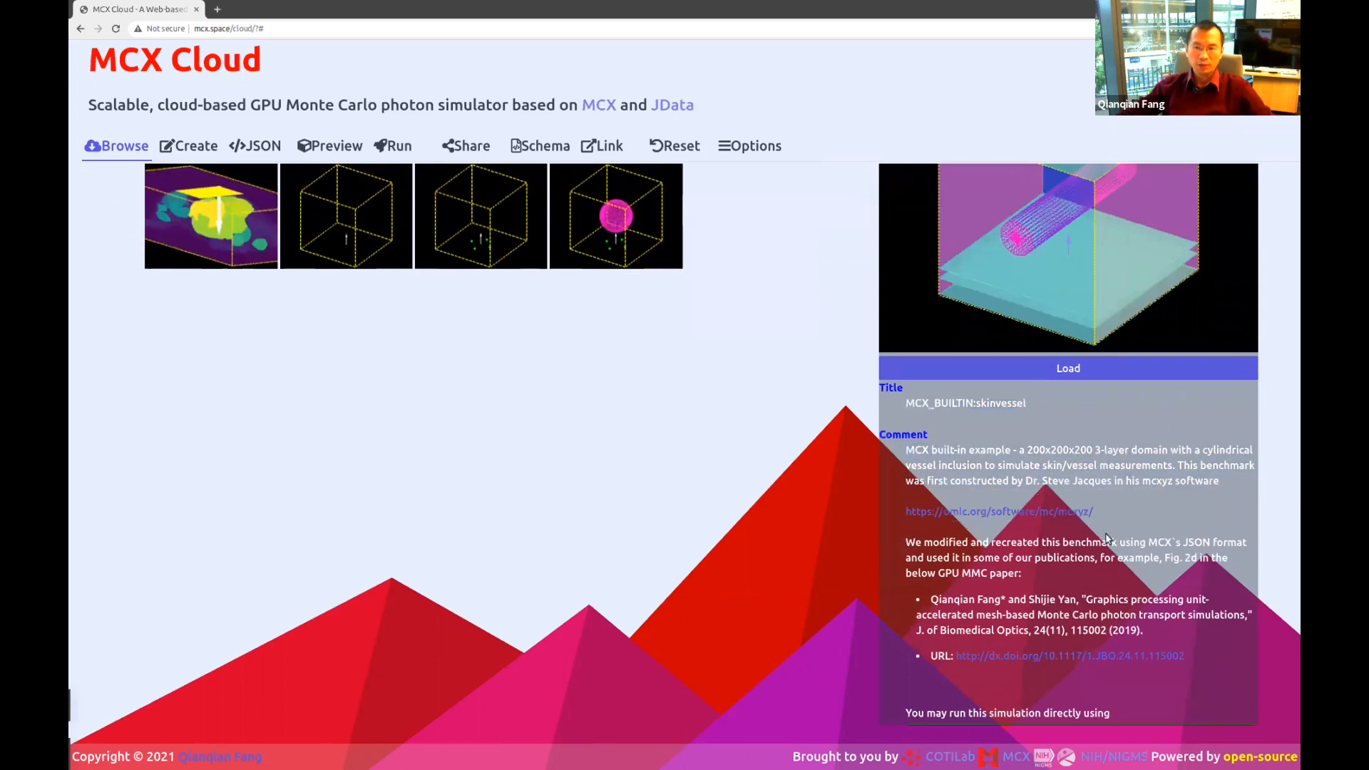
scroll(1106, 537, down, 1)
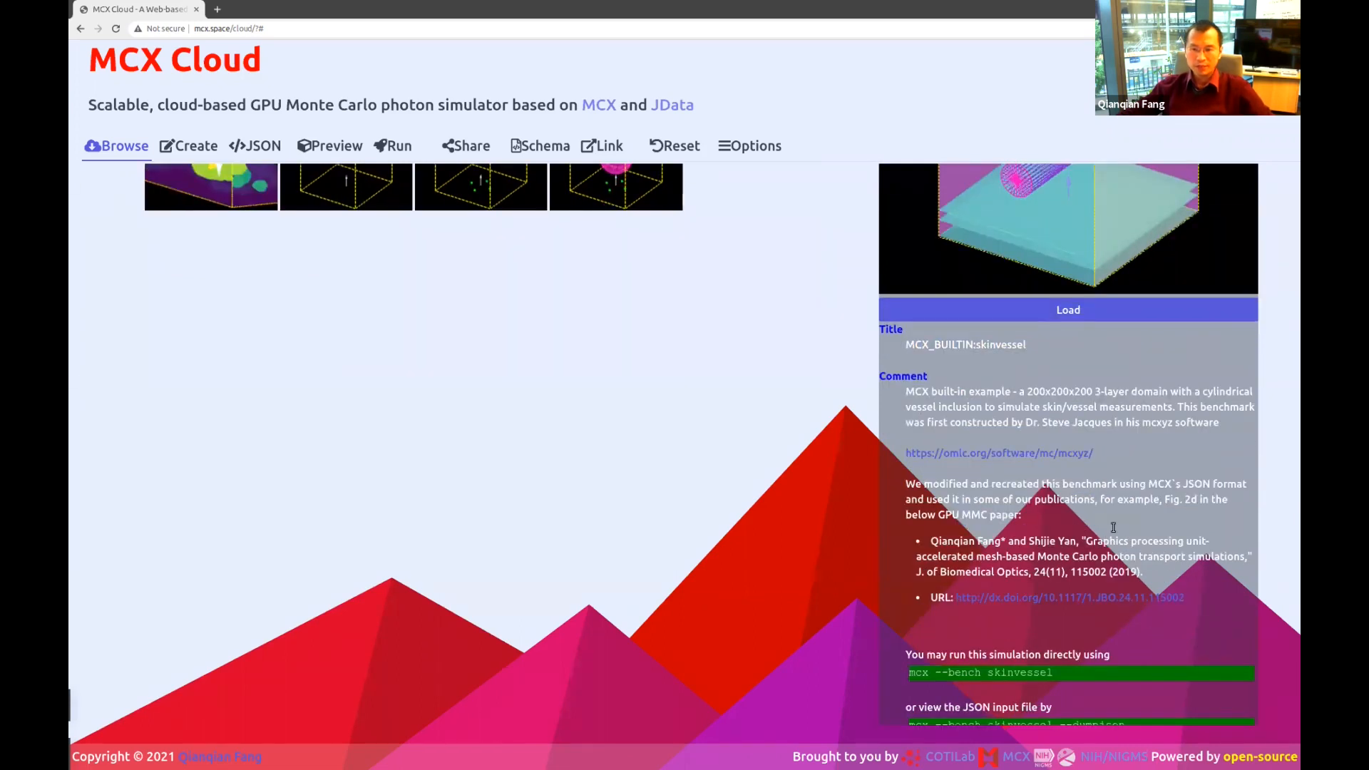
scroll(1114, 538, down, 1)
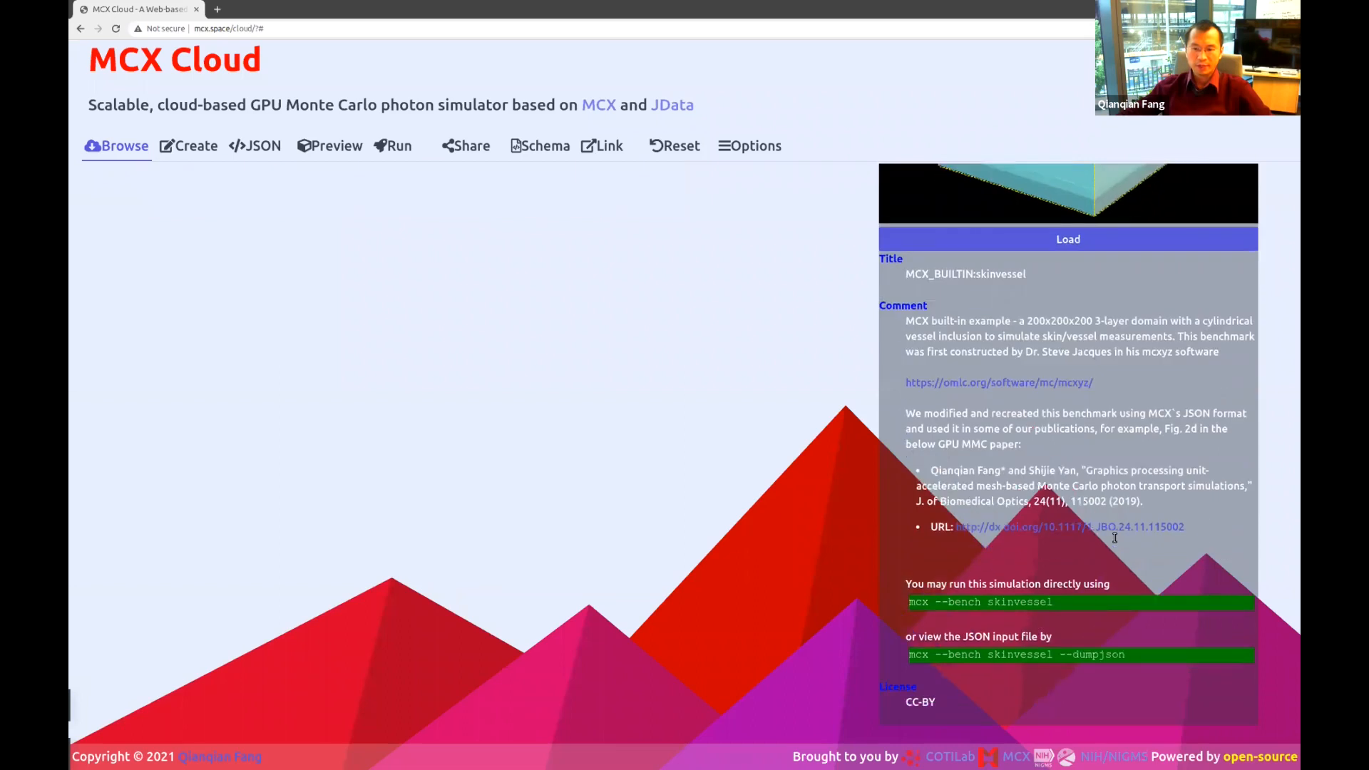
scroll(1113, 537, up, 5)
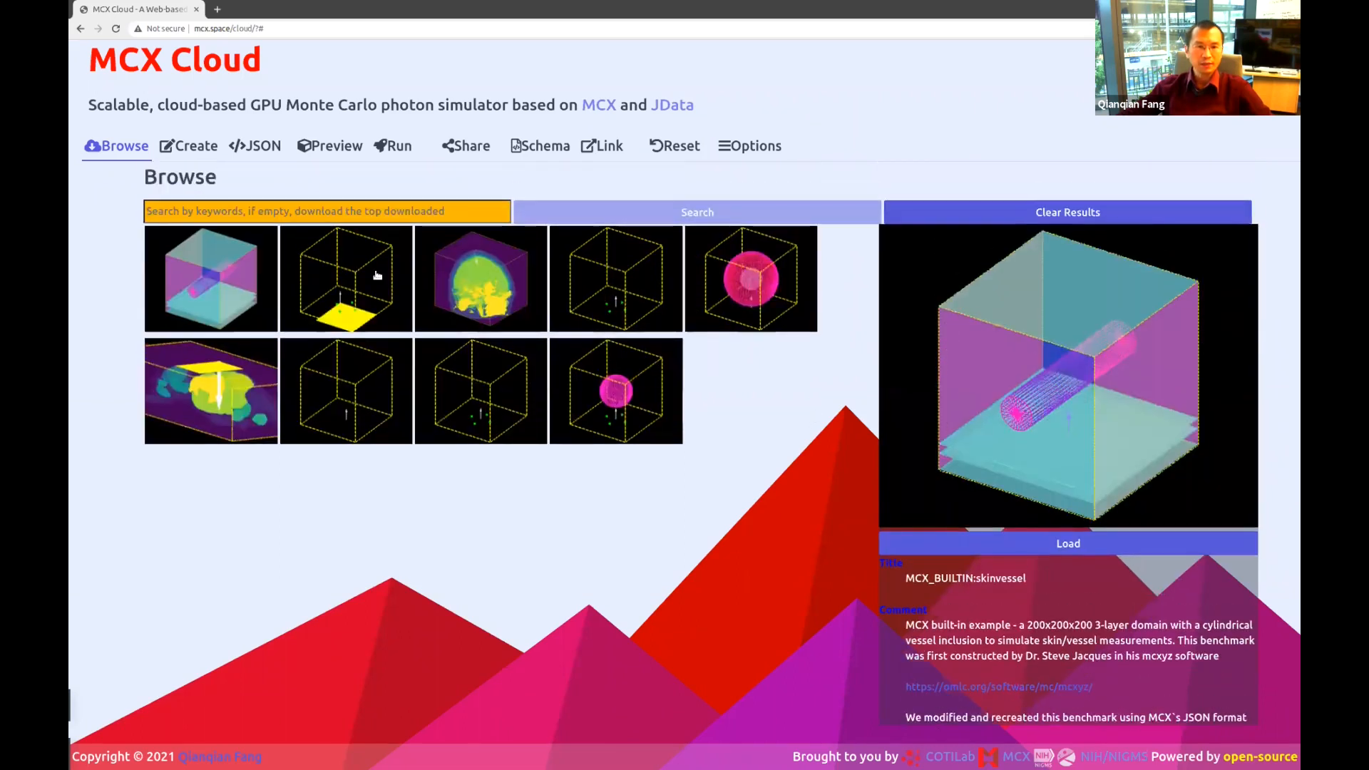
Preview the cubic60planar example, then switch back to the skinvessel preview.
click(374, 275)
scroll(1144, 631, down, 3)
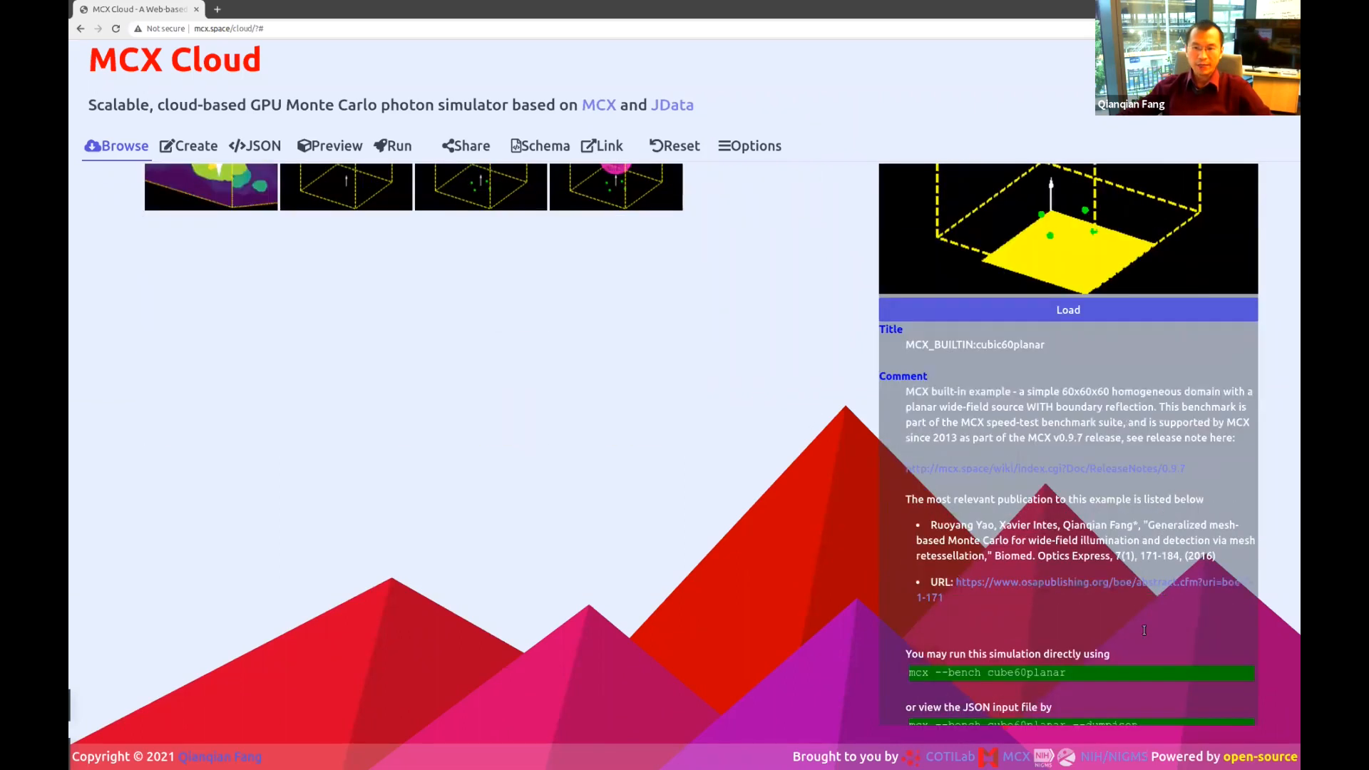
scroll(1066, 599, down, 1)
scroll(1068, 619, up, 3)
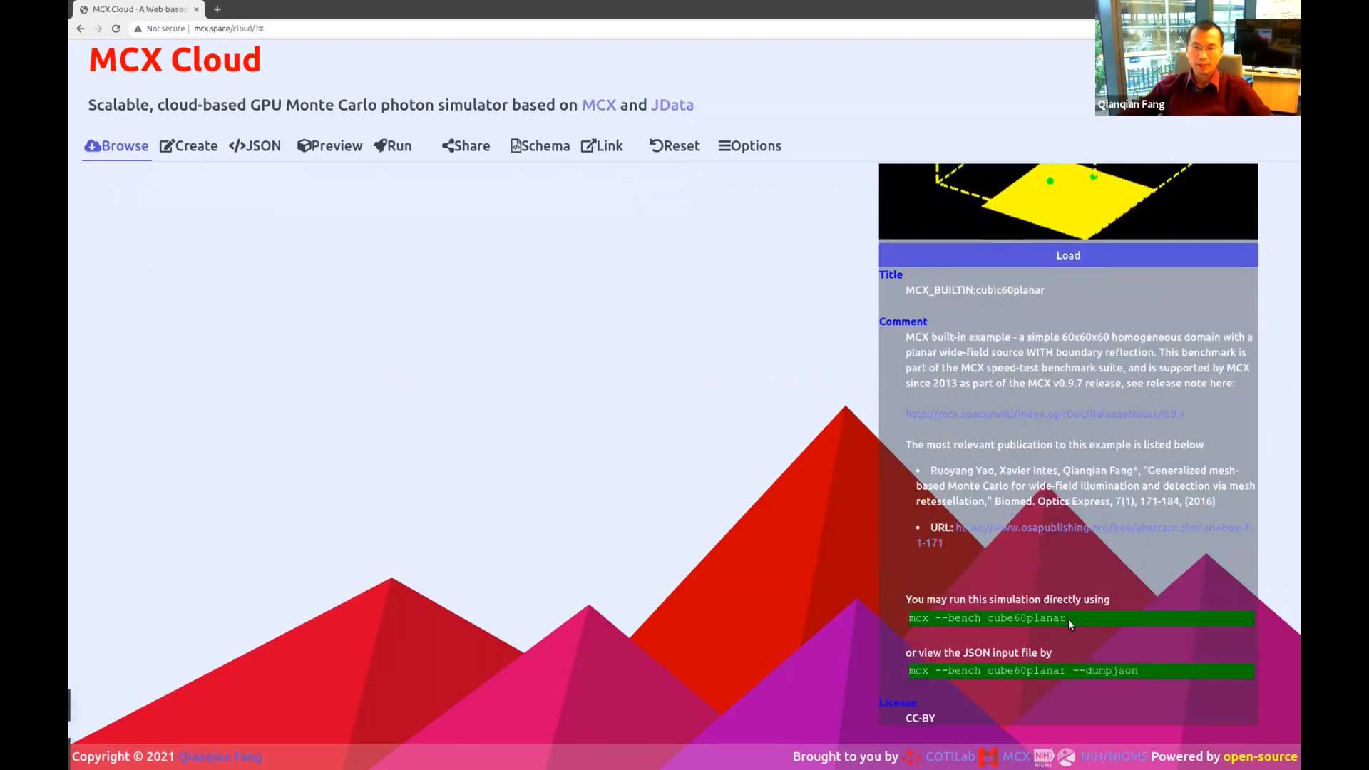
scroll(1068, 619, up, 1)
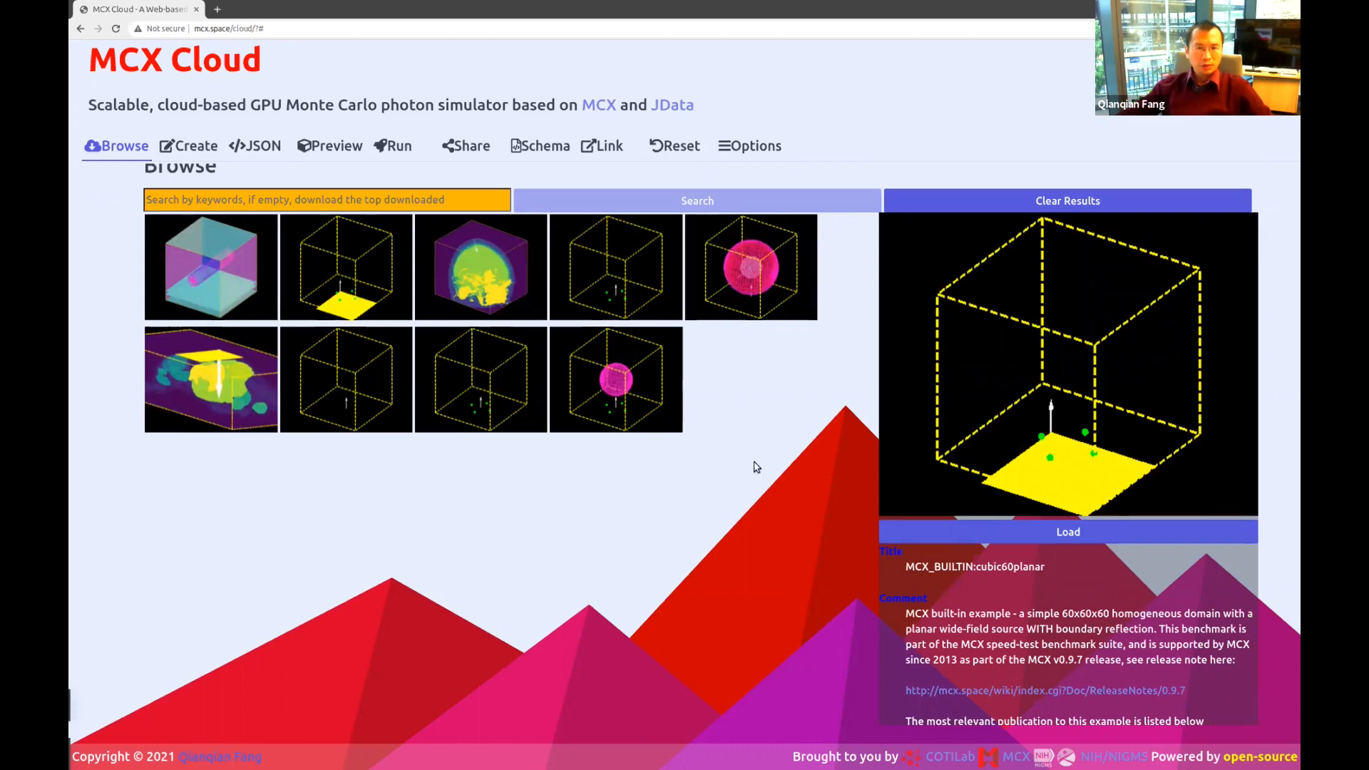
scroll(754, 464, up, 1)
click(232, 272)
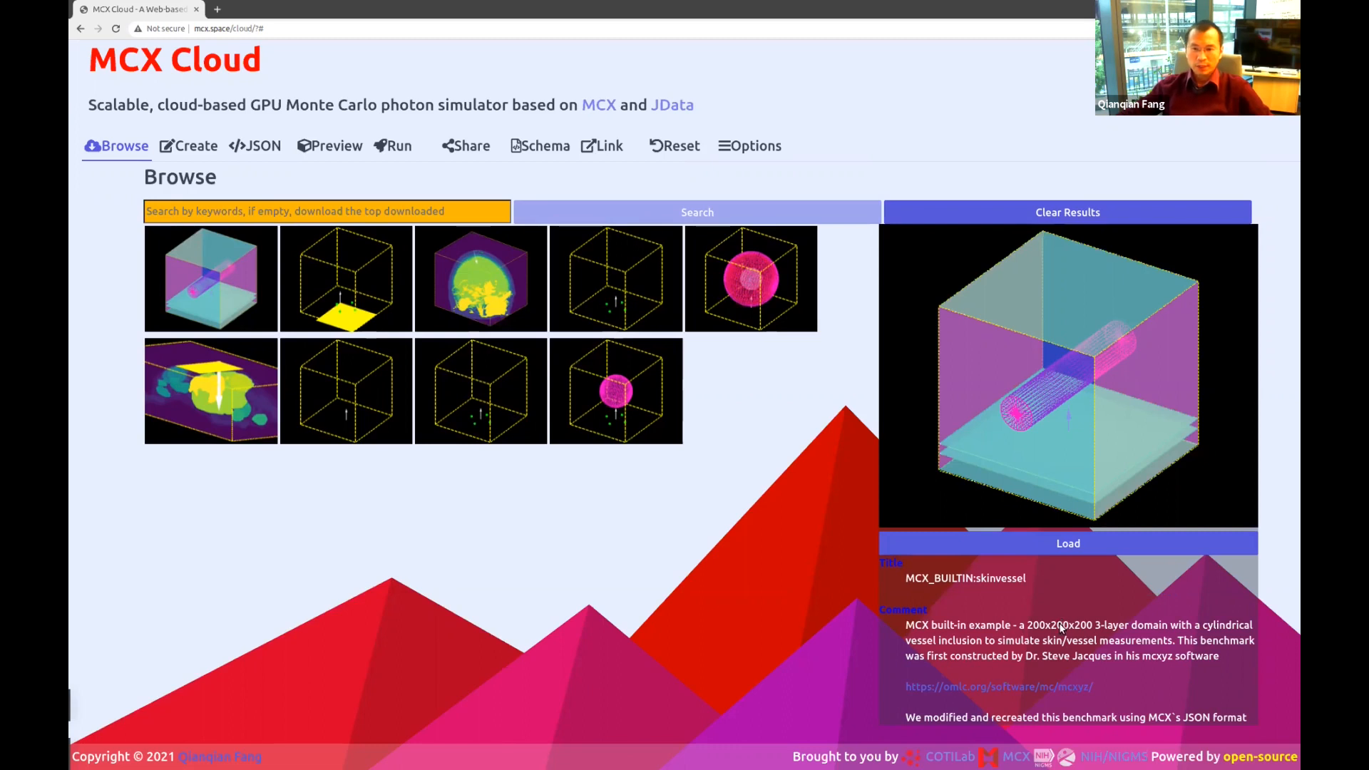
scroll(1073, 611, down, 2)
scroll(1094, 492, up, 2)
Load skinvessel as the current settings, review its JSON, and render its domain in 3D.
click(1074, 545)
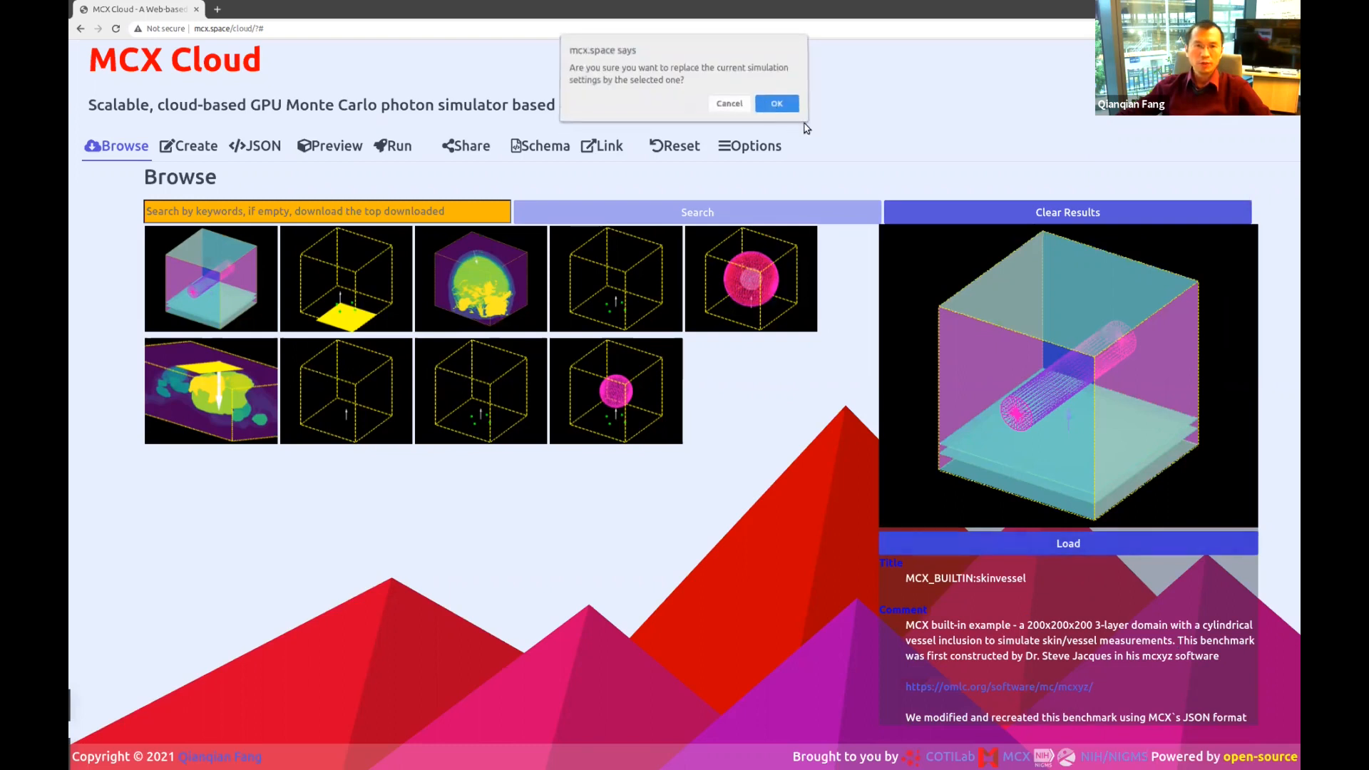
click(776, 107)
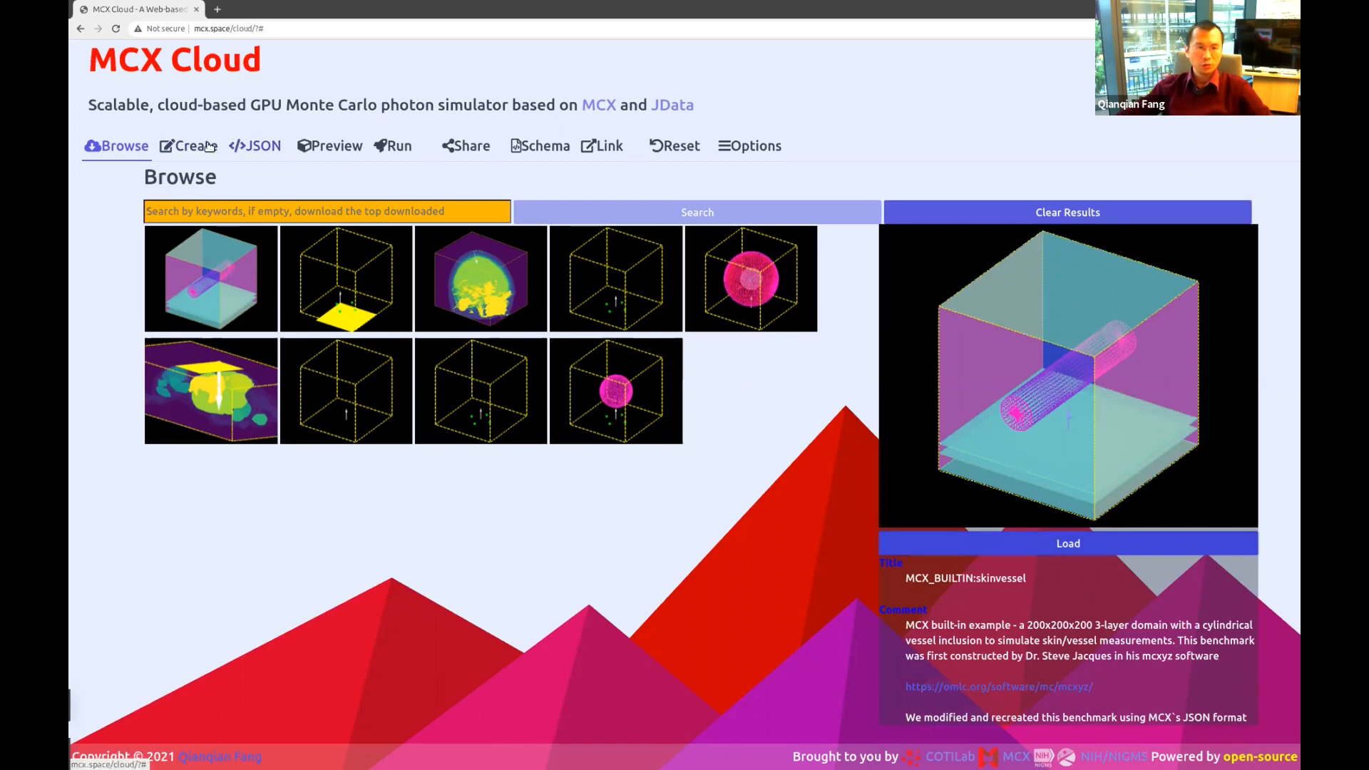
click(246, 147)
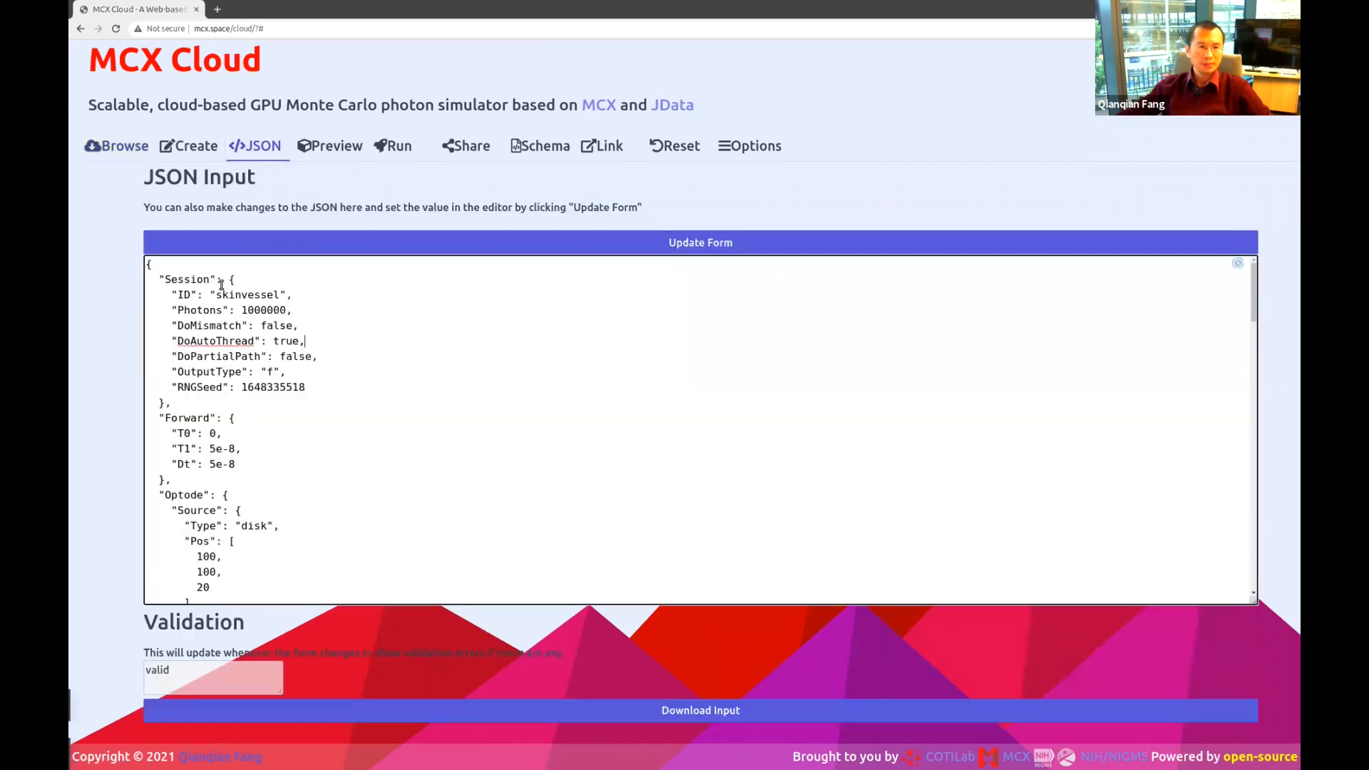
scroll(328, 415, down, 10)
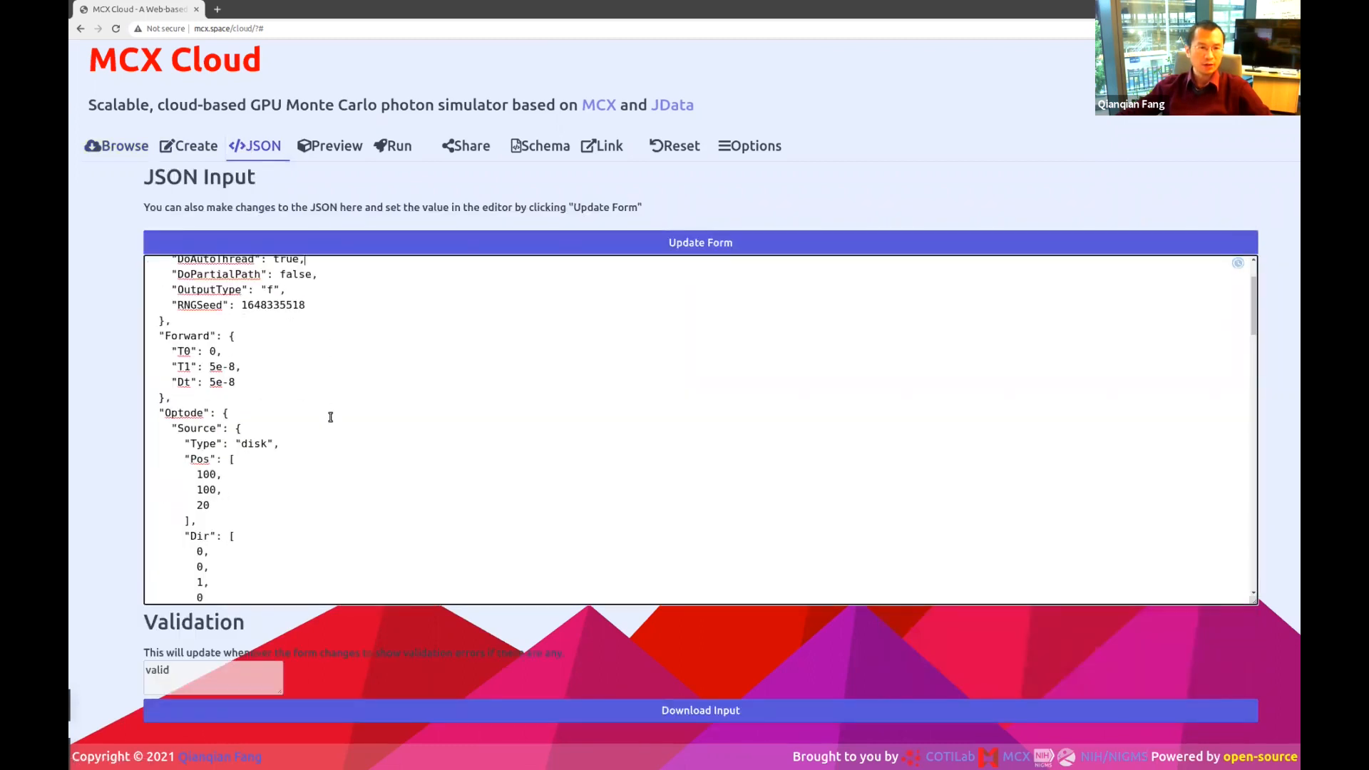
scroll(333, 420, down, 2)
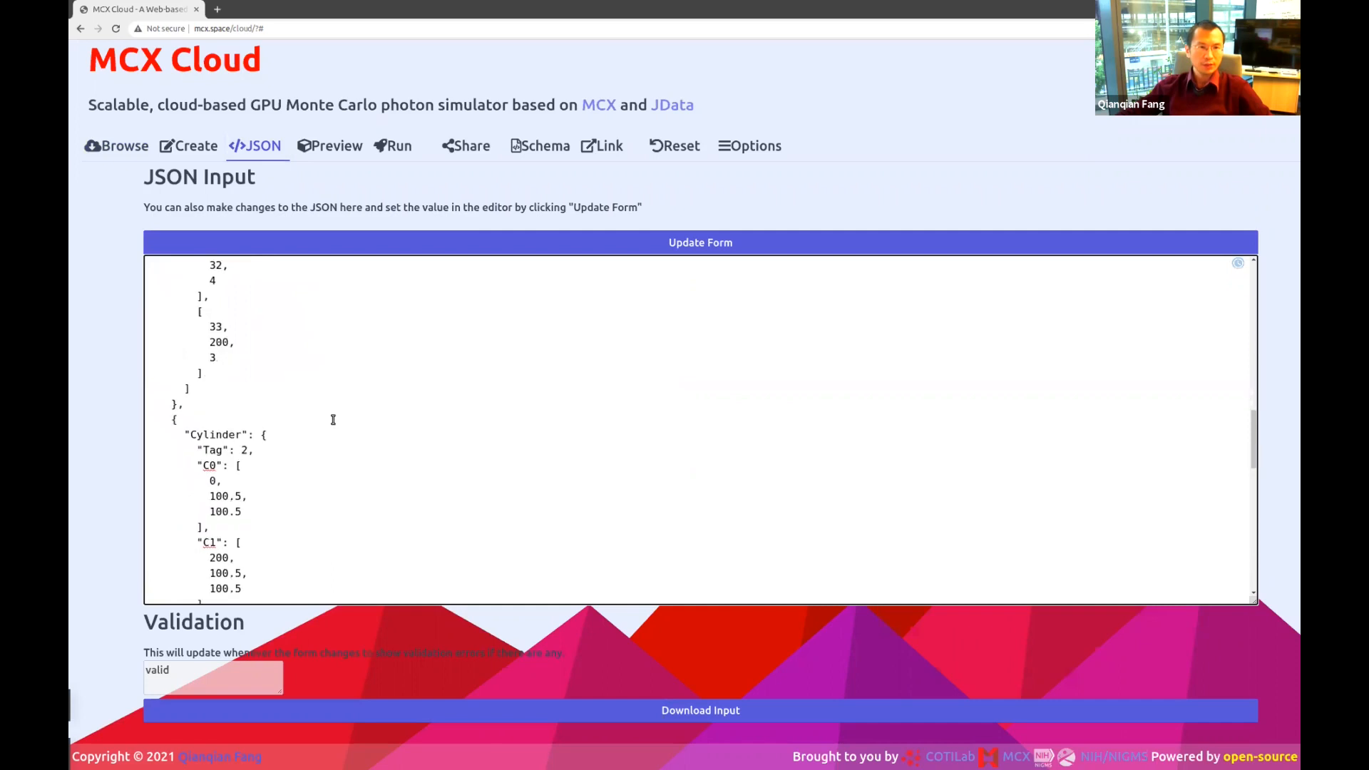
click(331, 147)
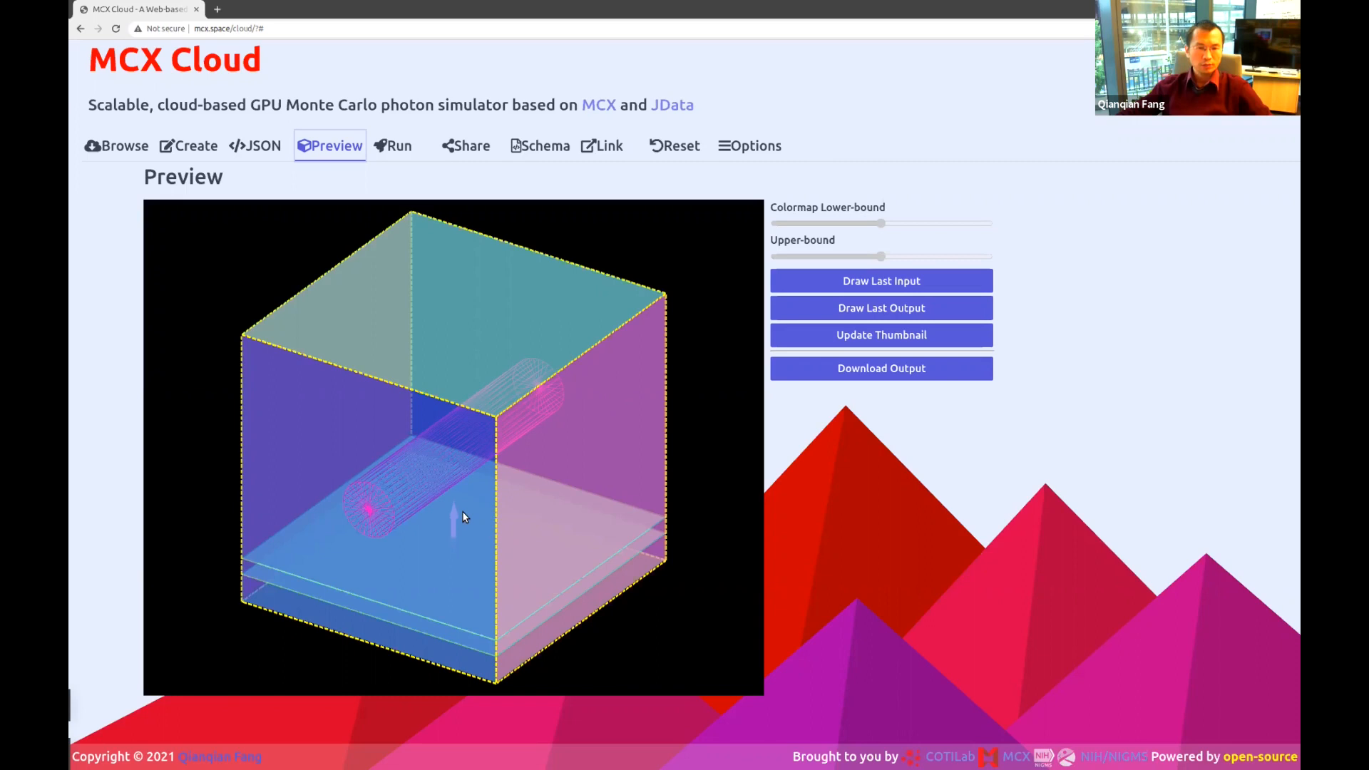
drag(472, 519, 402, 472)
scroll(478, 472, up, 10)
scroll(478, 472, down, 6)
scroll(401, 472, down, 3)
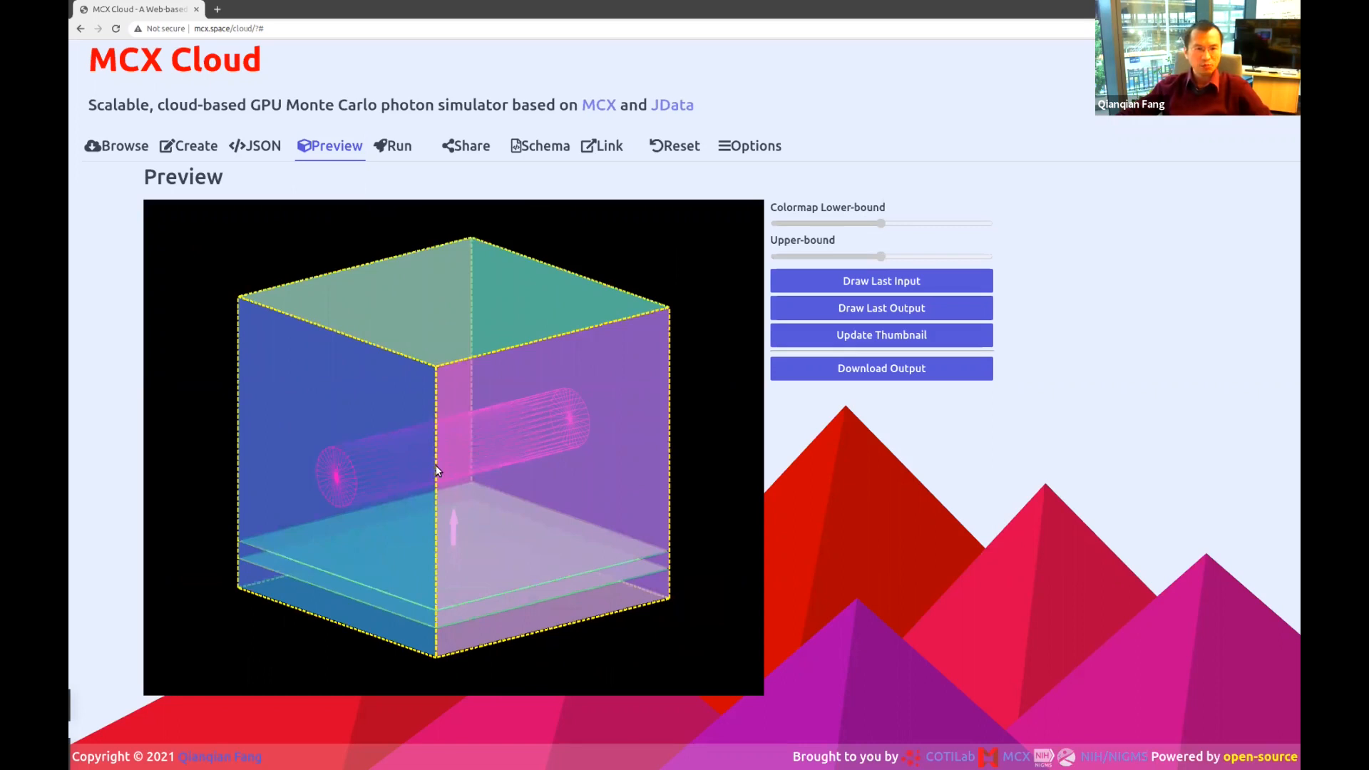
mouse_move(435, 465)
mouse_down()
mouse_move(391, 477)
mouse_move(460, 466)
mouse_up()
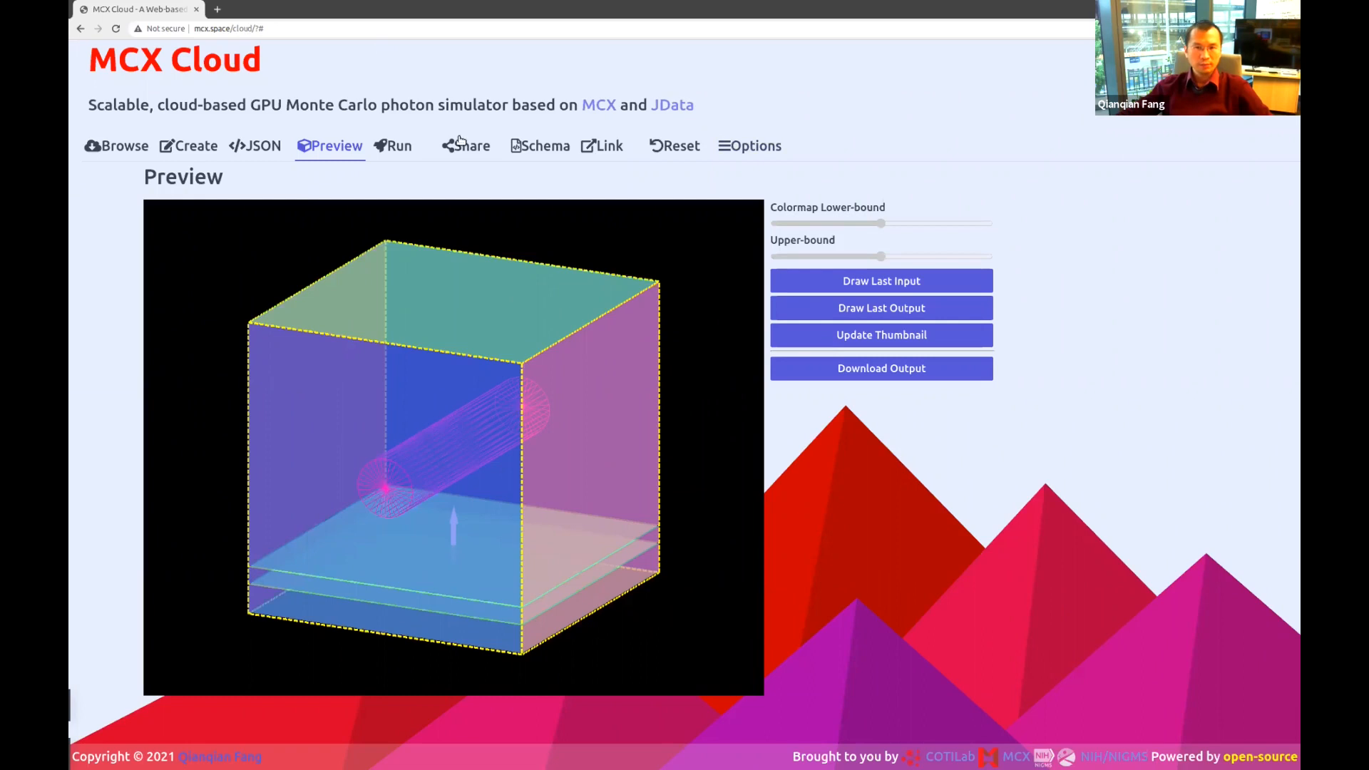
drag(491, 408, 509, 433)
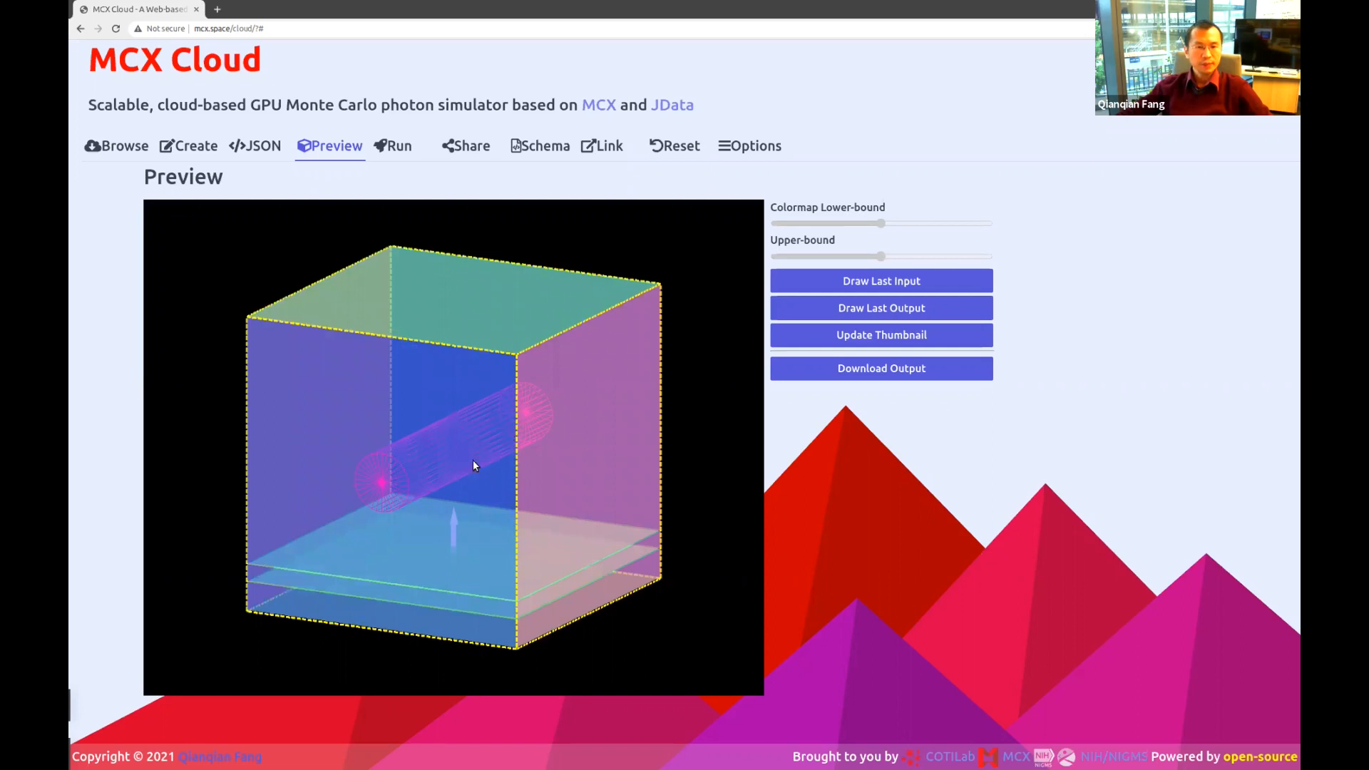
mouse_move(447, 430)
mouse_down()
mouse_move(431, 432)
mouse_move(464, 395)
mouse_move(362, 481)
mouse_move(480, 432)
mouse_move(400, 451)
mouse_move(563, 428)
mouse_move(585, 372)
mouse_move(430, 433)
mouse_move(446, 446)
mouse_up()
scroll(447, 446, up, 3)
scroll(446, 446, down, 5)
scroll(447, 449, down, 2)
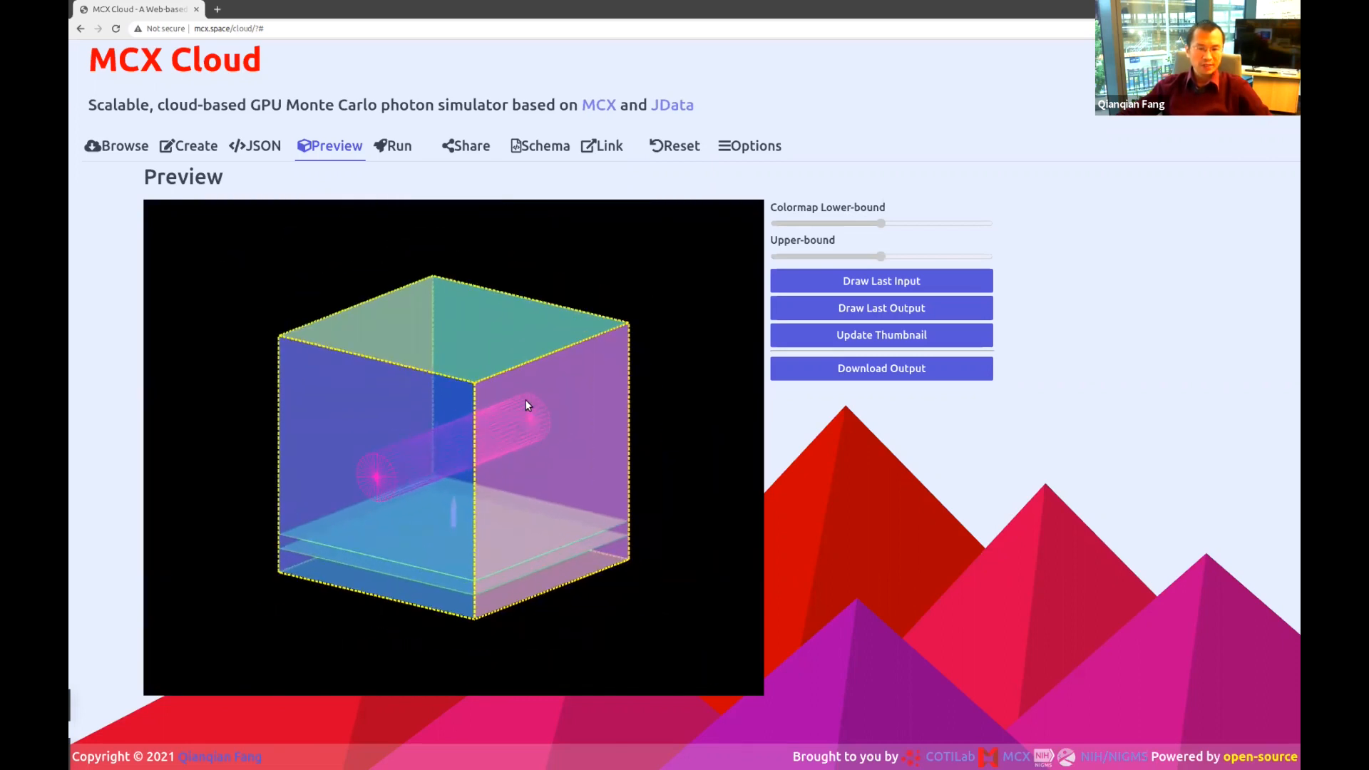
drag(528, 405, 534, 378)
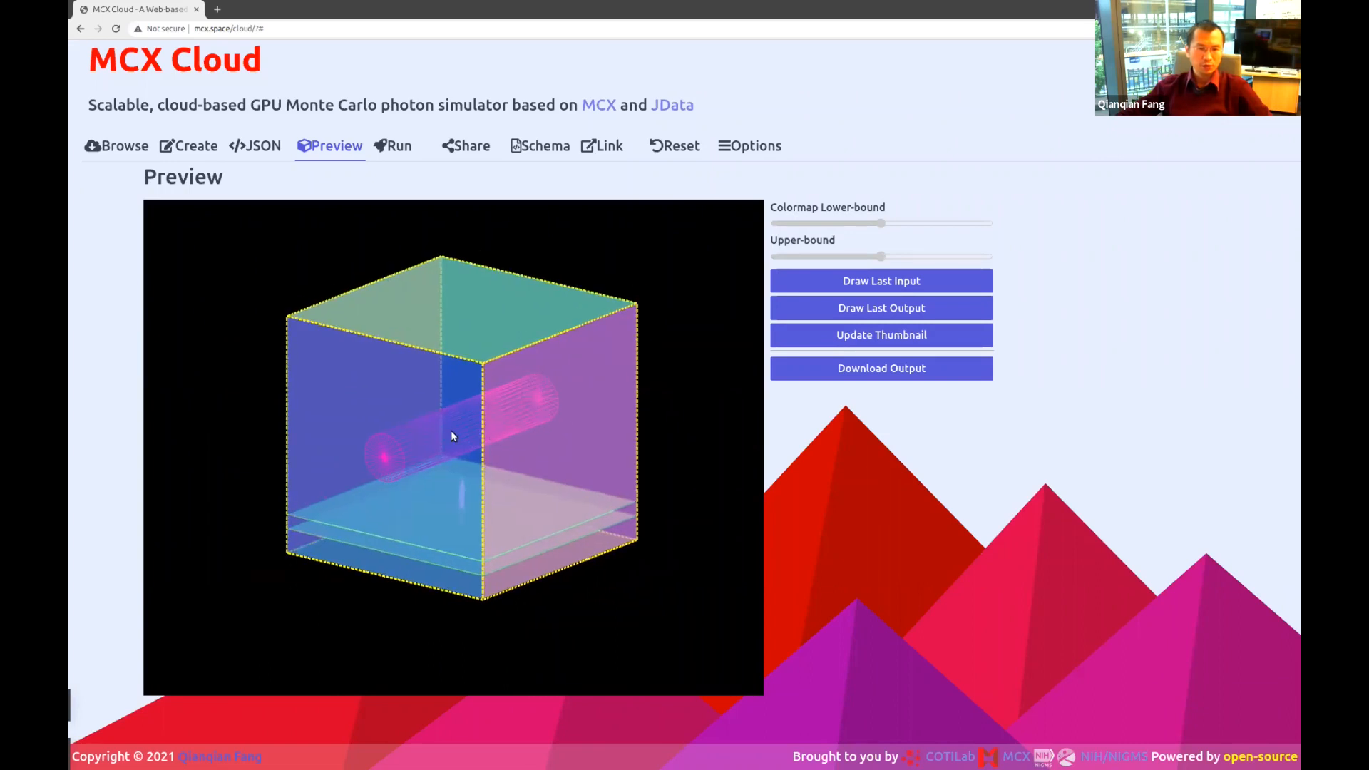
scroll(449, 439, up, 2)
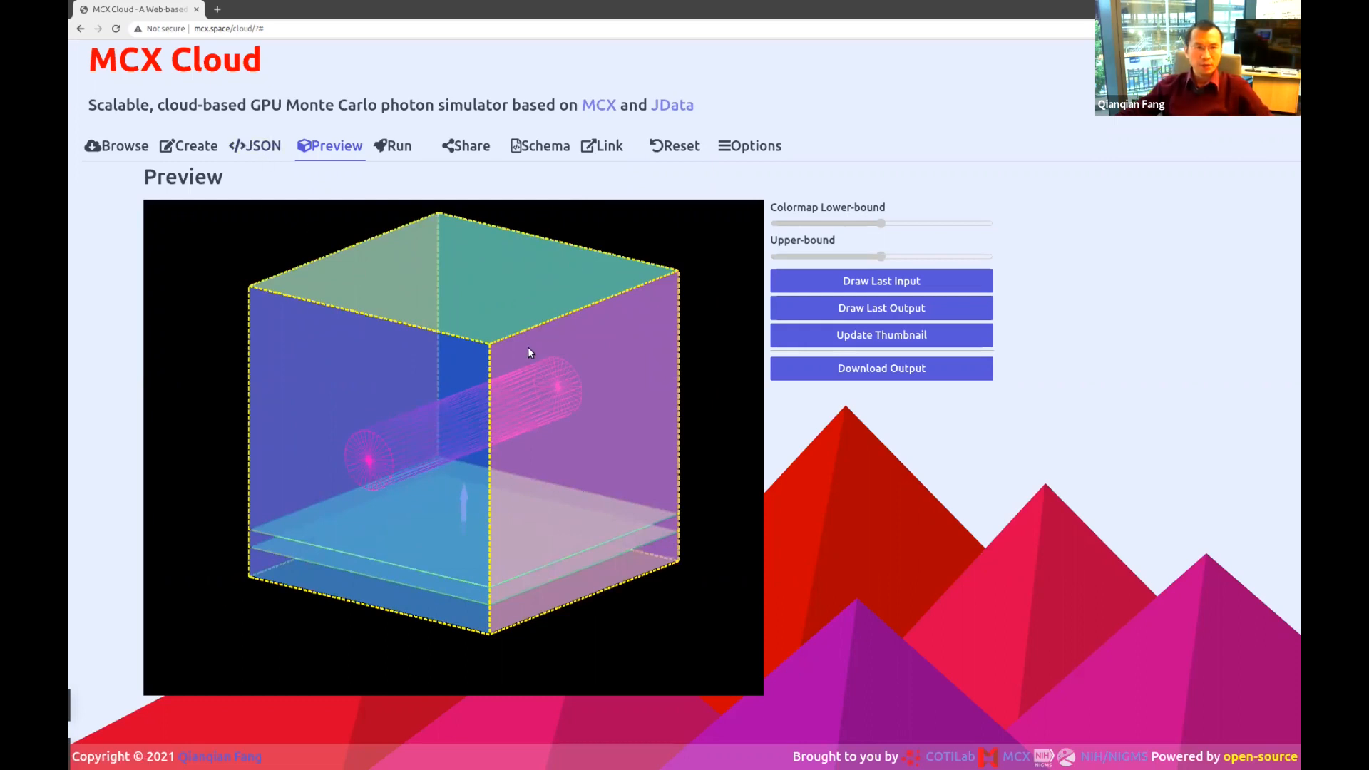
Bring up the Run page's job submission form and its name, e-mail and institute fields.
click(396, 150)
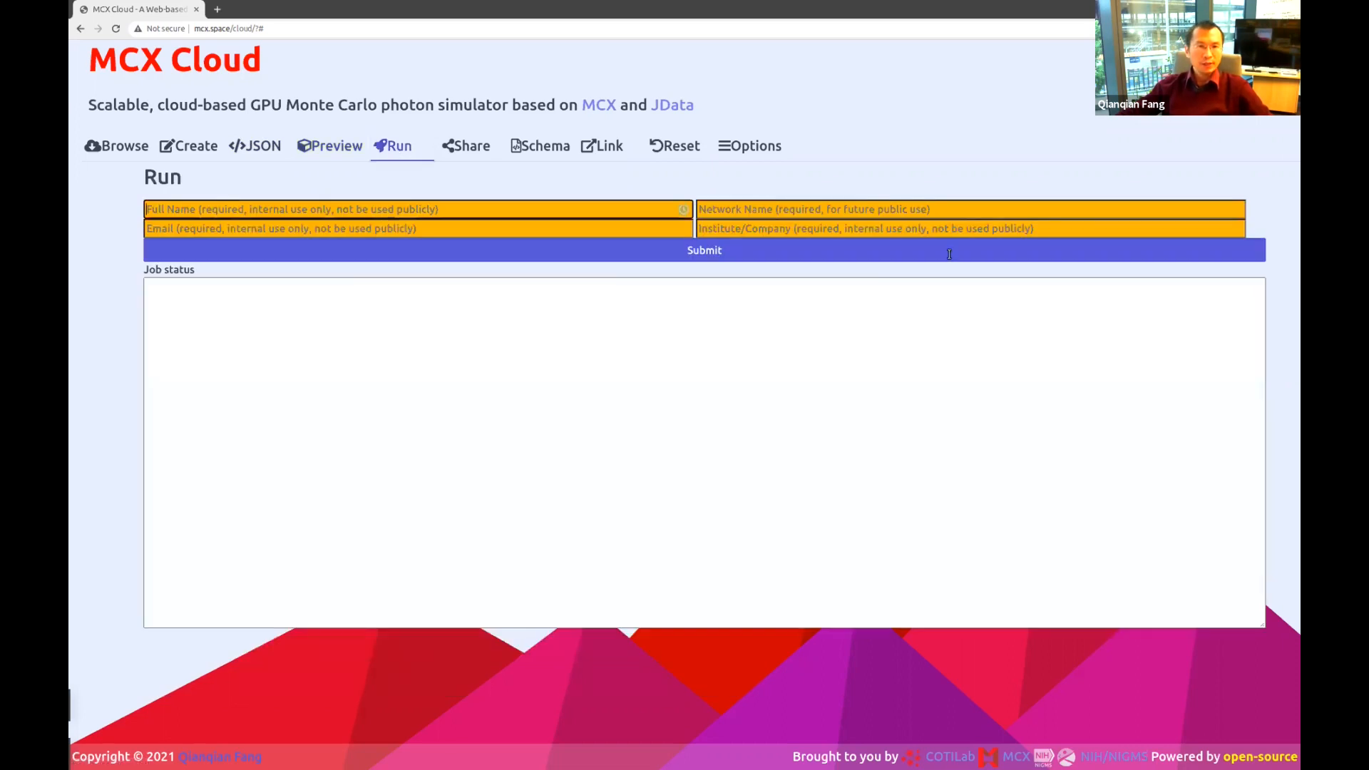
click(755, 396)
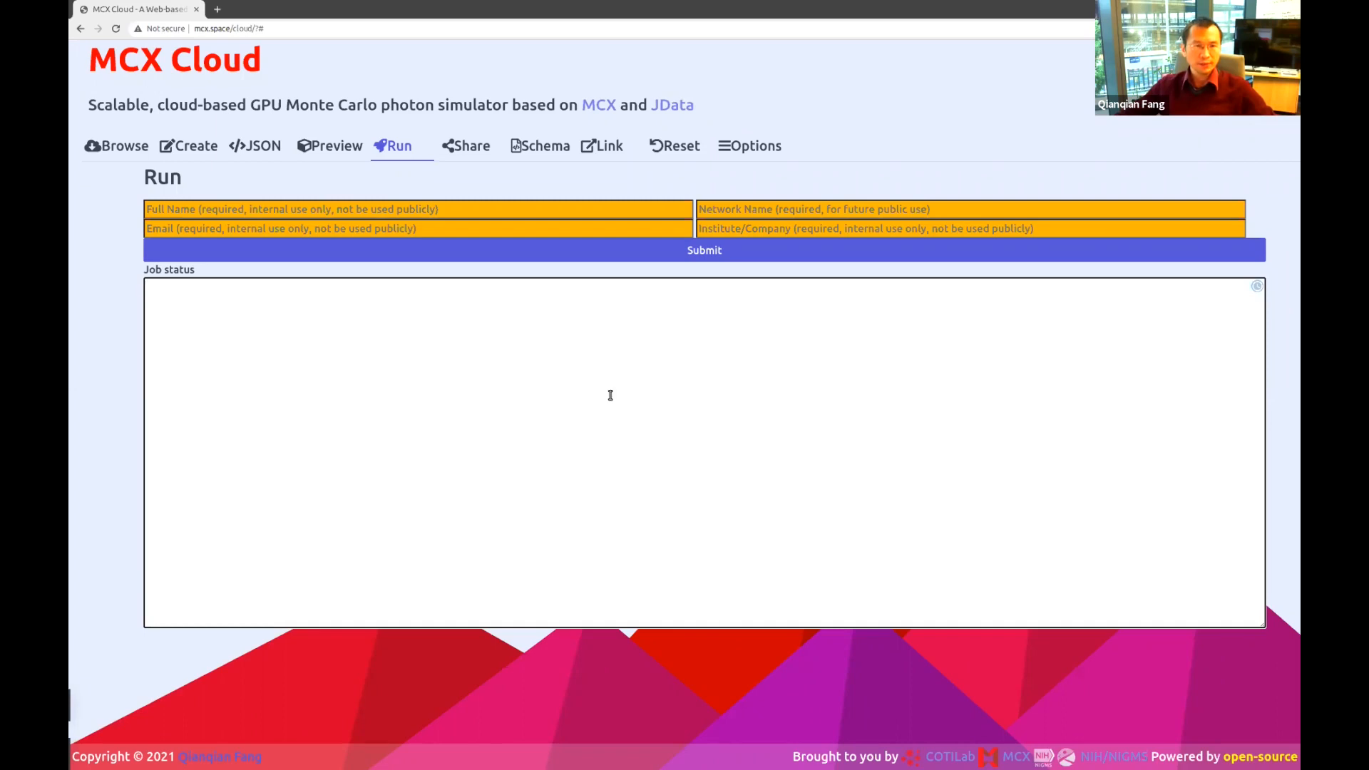
click(416, 207)
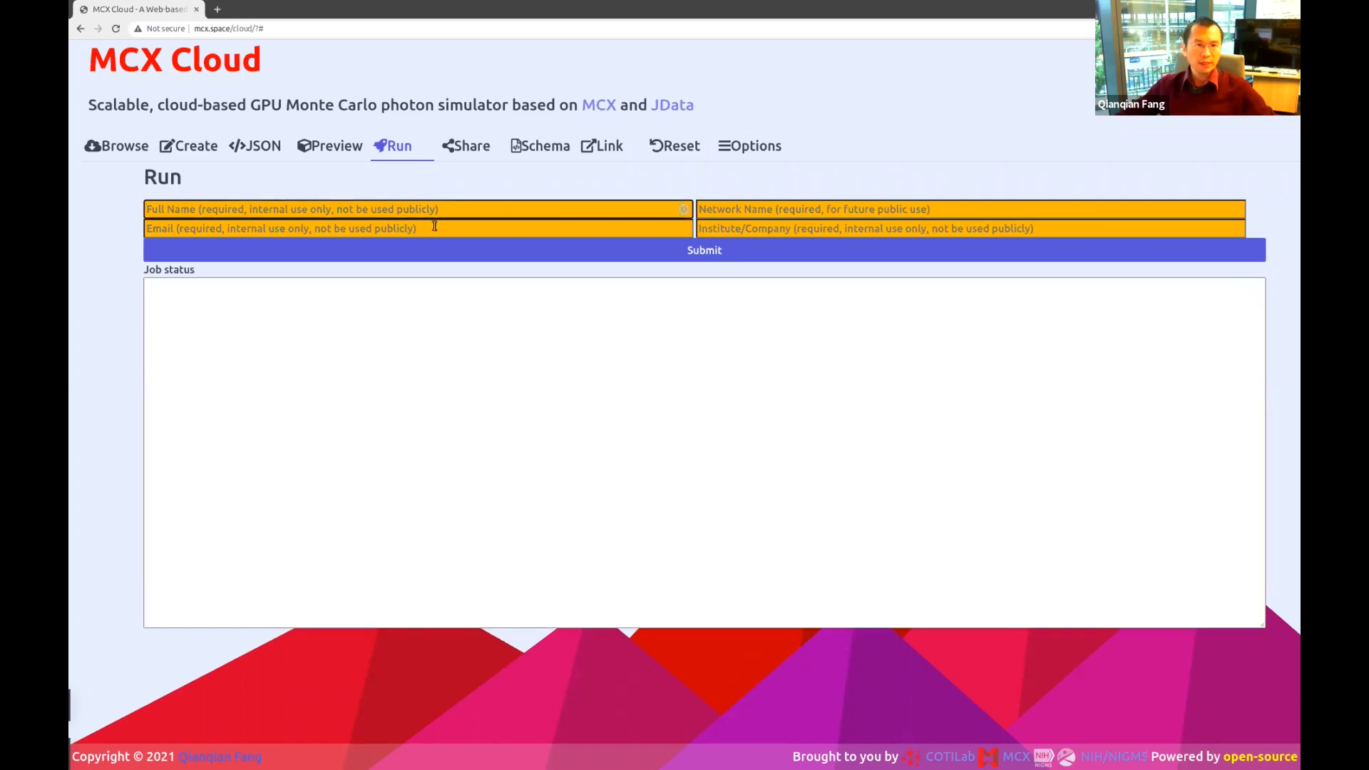
click(727, 226)
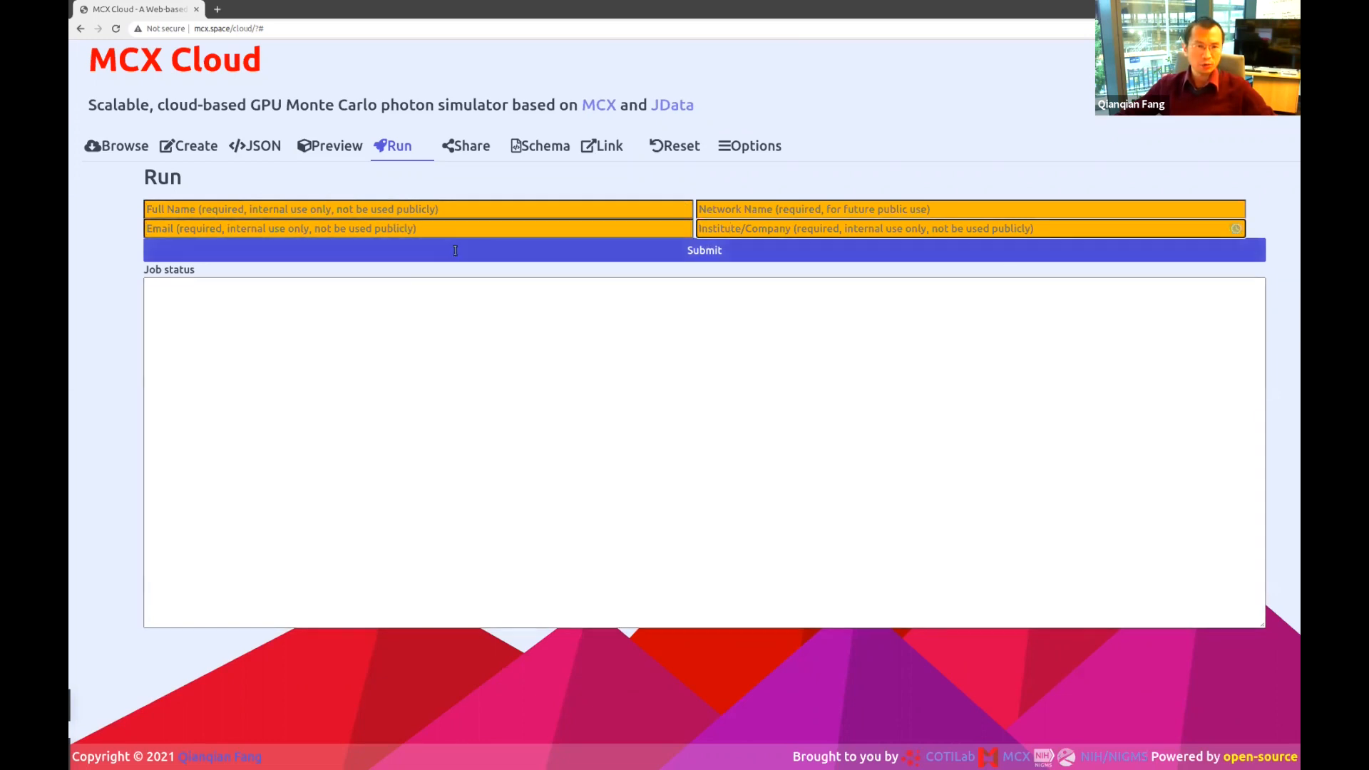
click(394, 230)
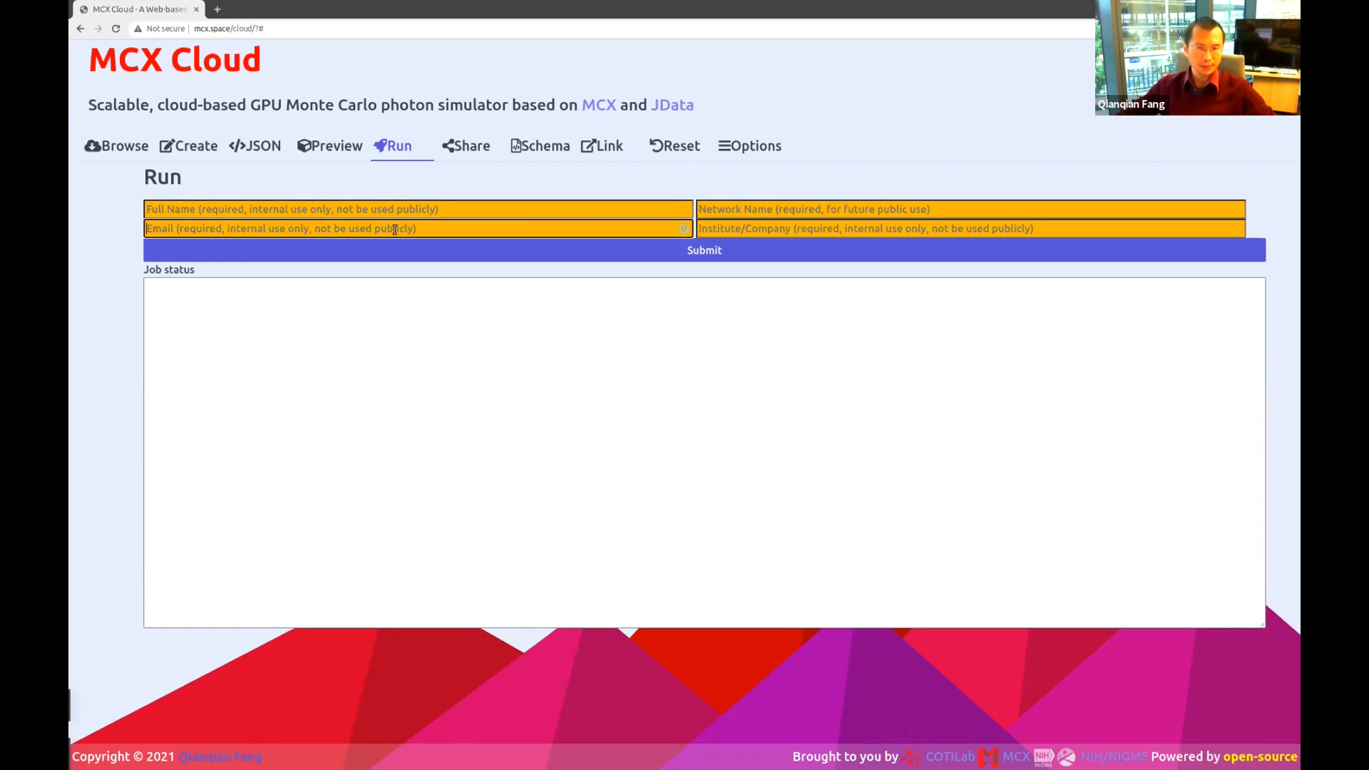
click(772, 209)
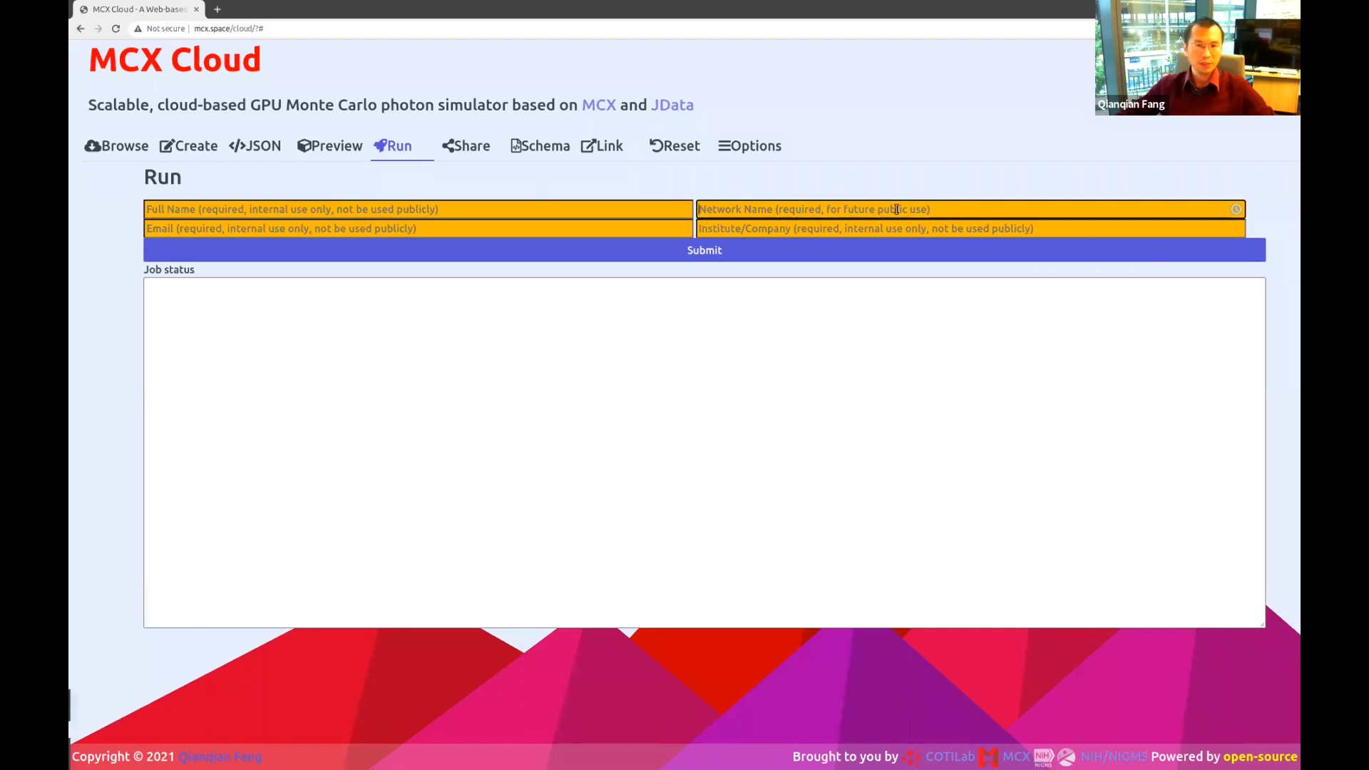
Fill in the submitter's full name, network name, e-mail address and institution.
click(445, 209)
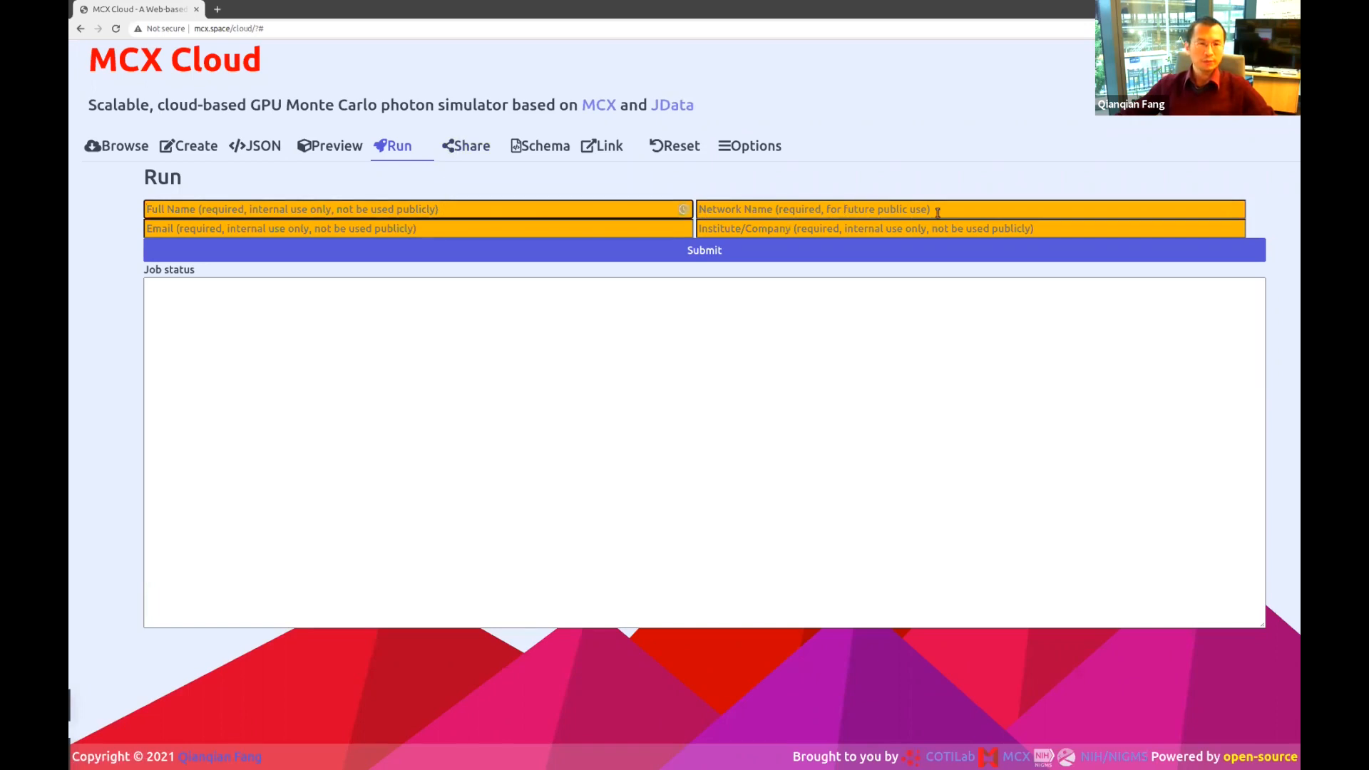
text(Qianqian Fang)
key(Tab)
text(fangq)
key(Tab)
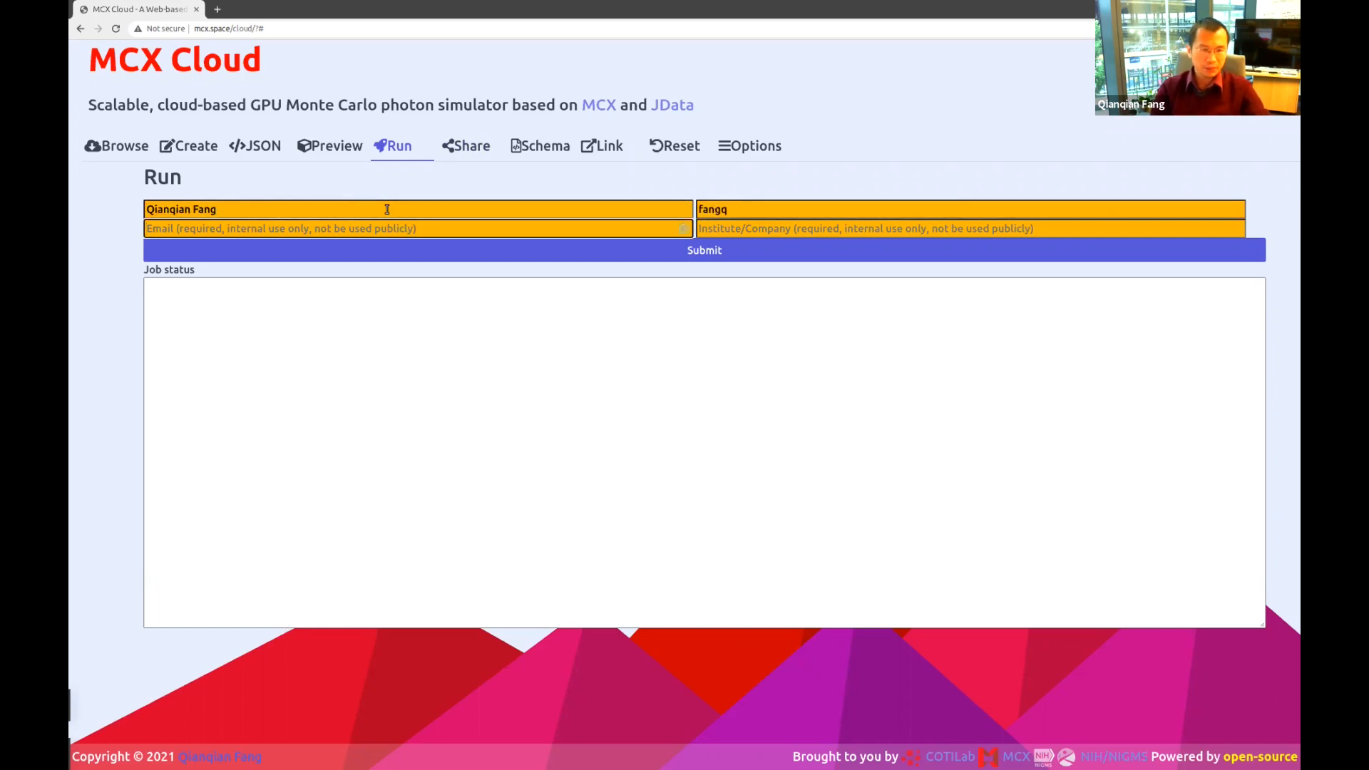
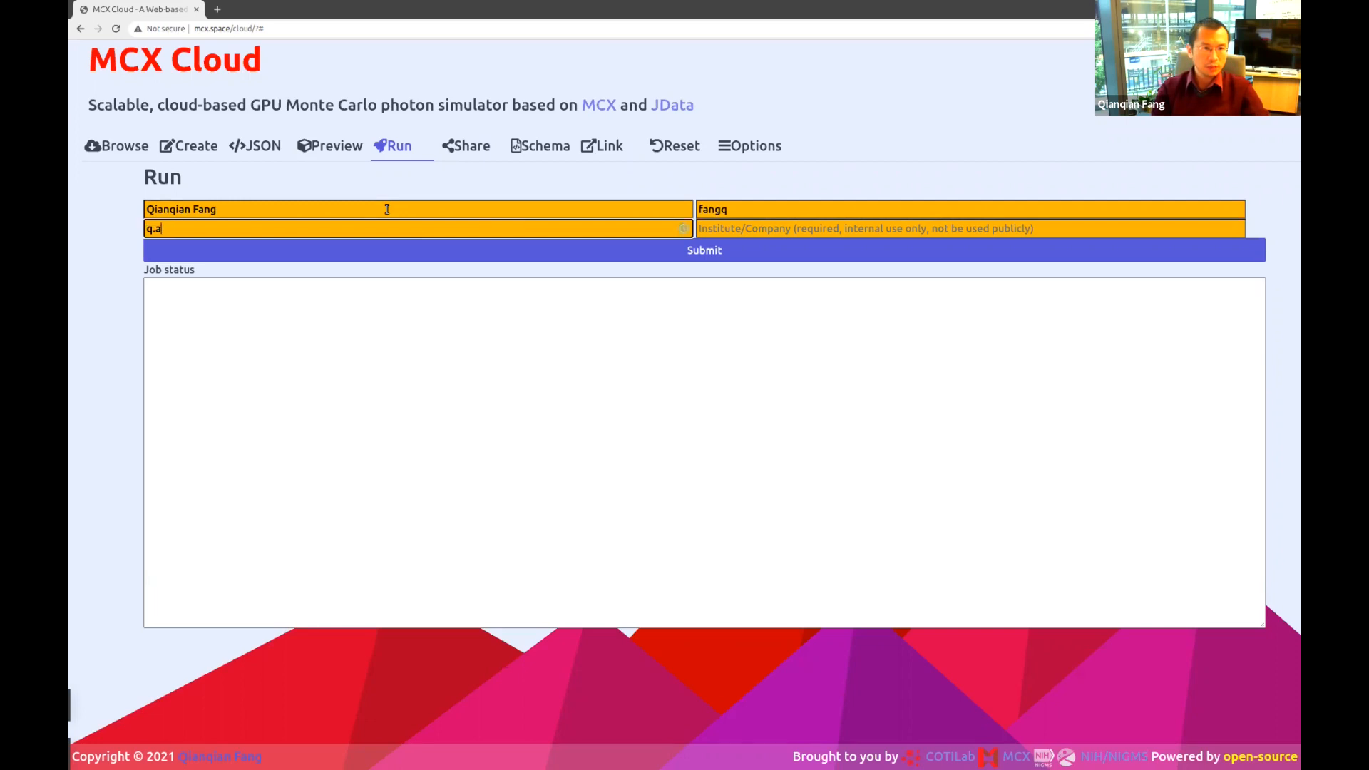
key(Tab)
text(North)
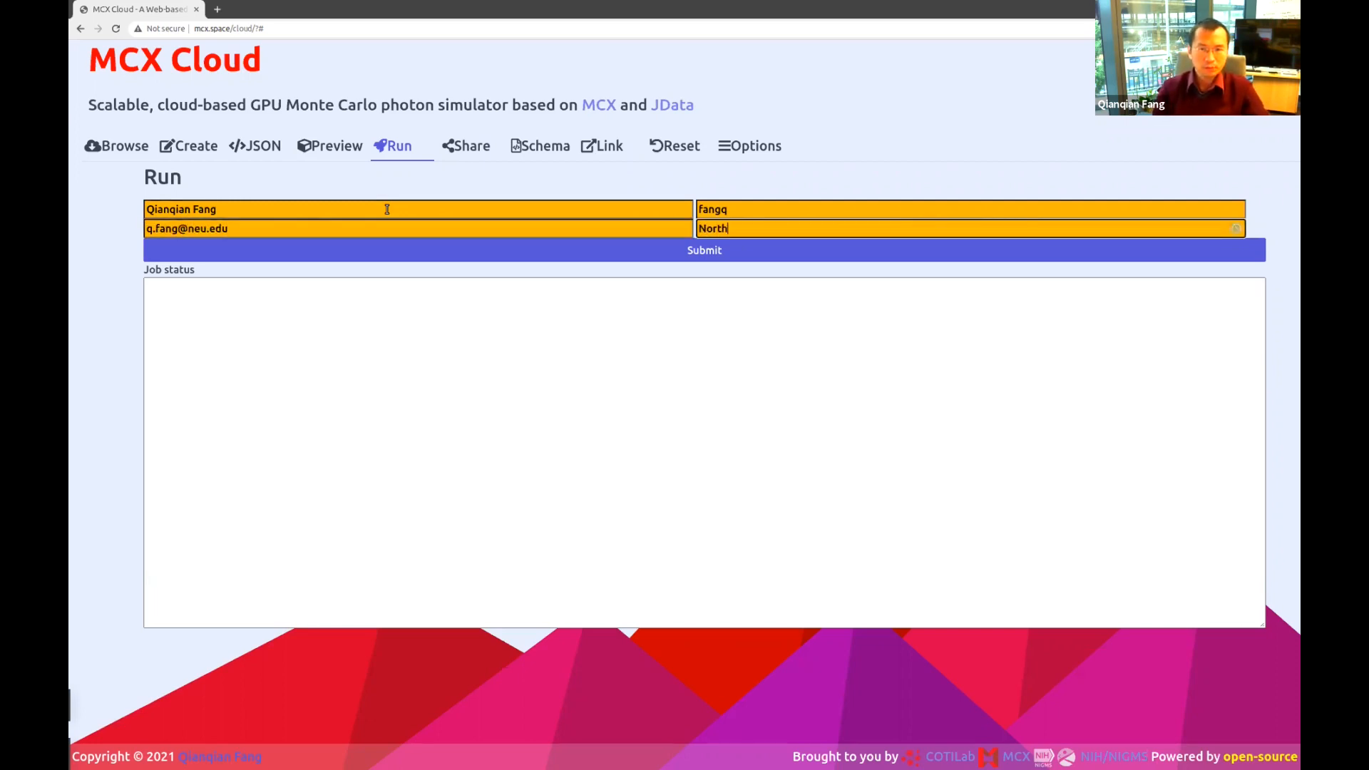
text(eastern University, USA)
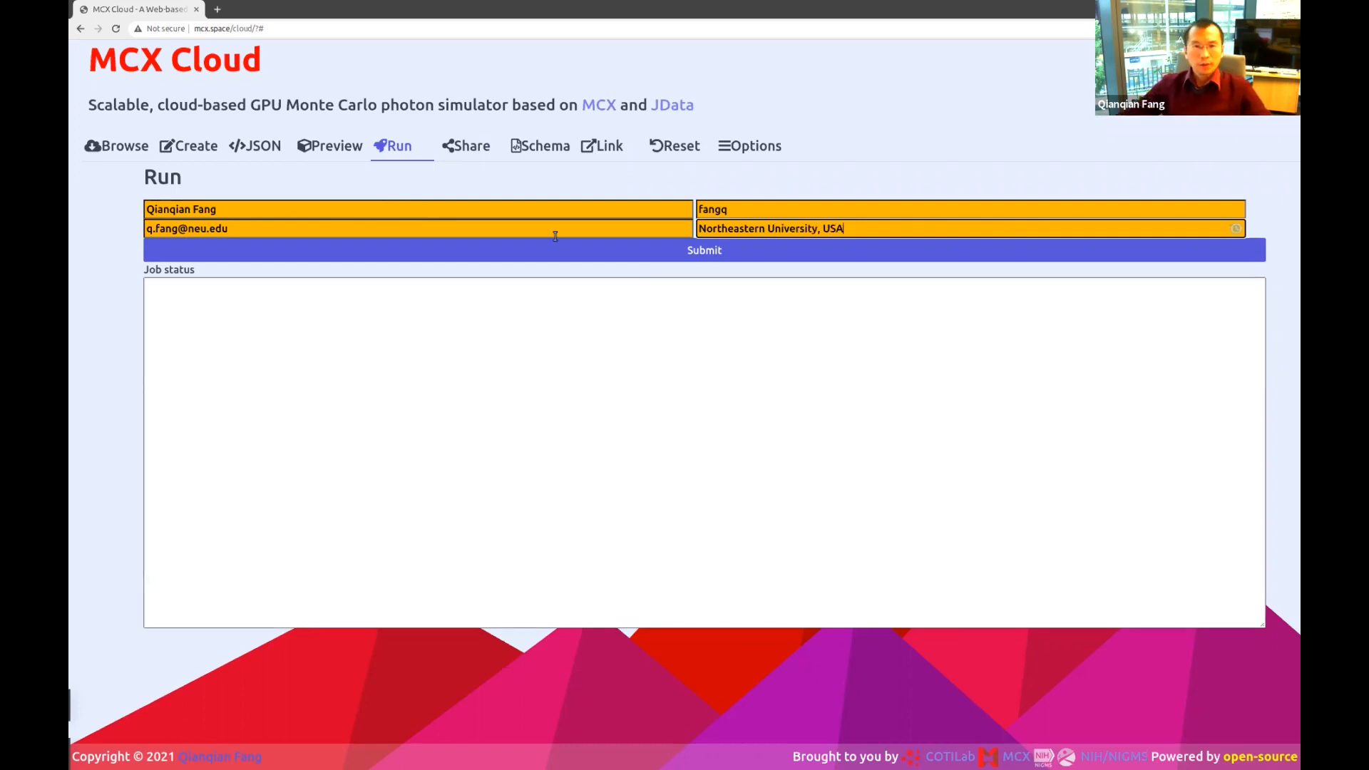
click(568, 327)
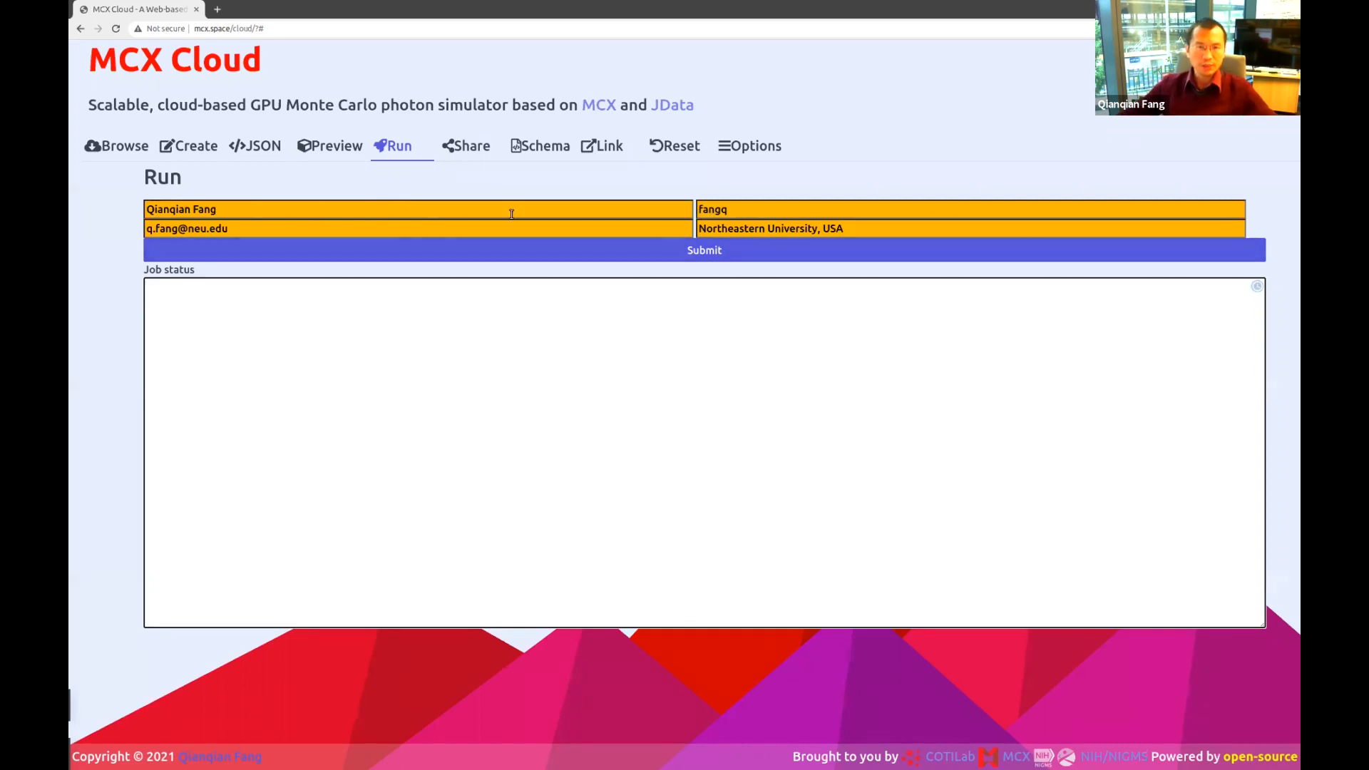
Submit the simulation job to the cloud and select its returned job ID.
click(699, 251)
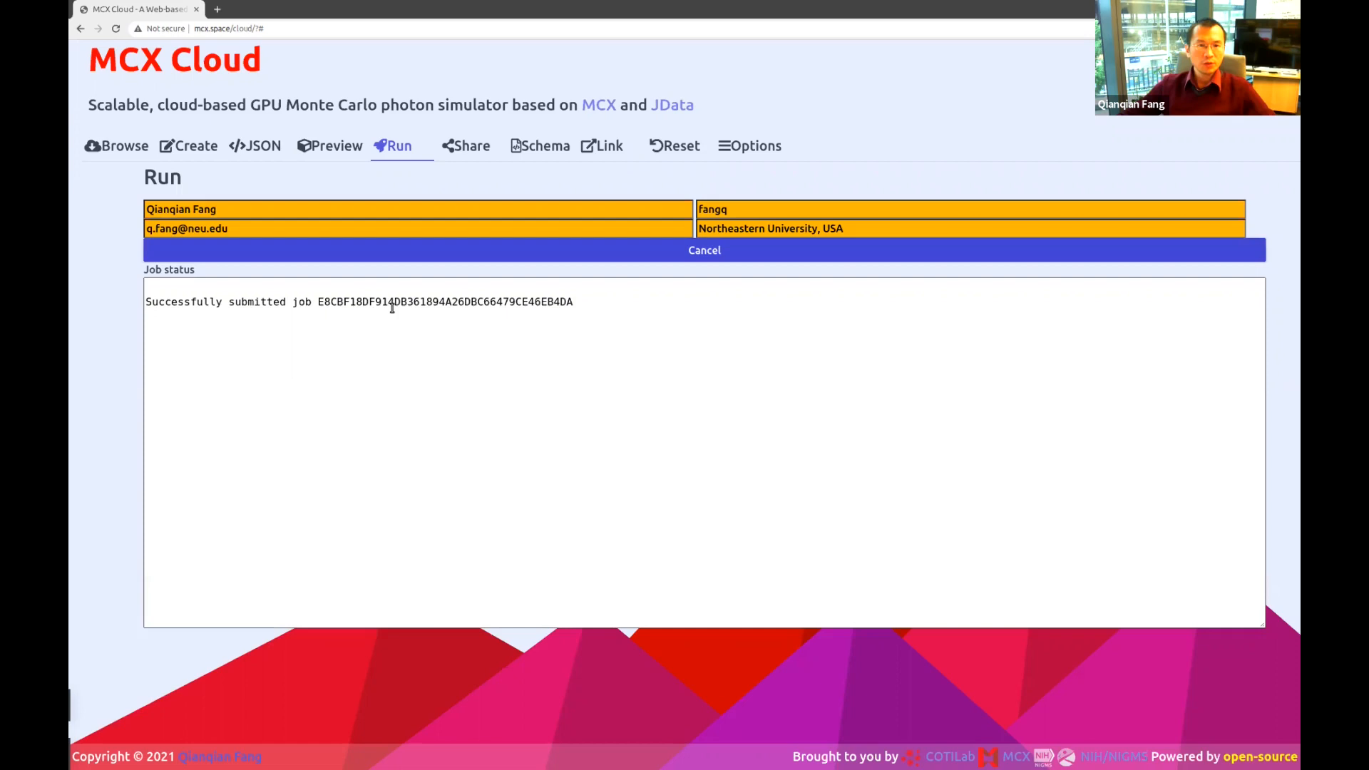
double_click(456, 300)
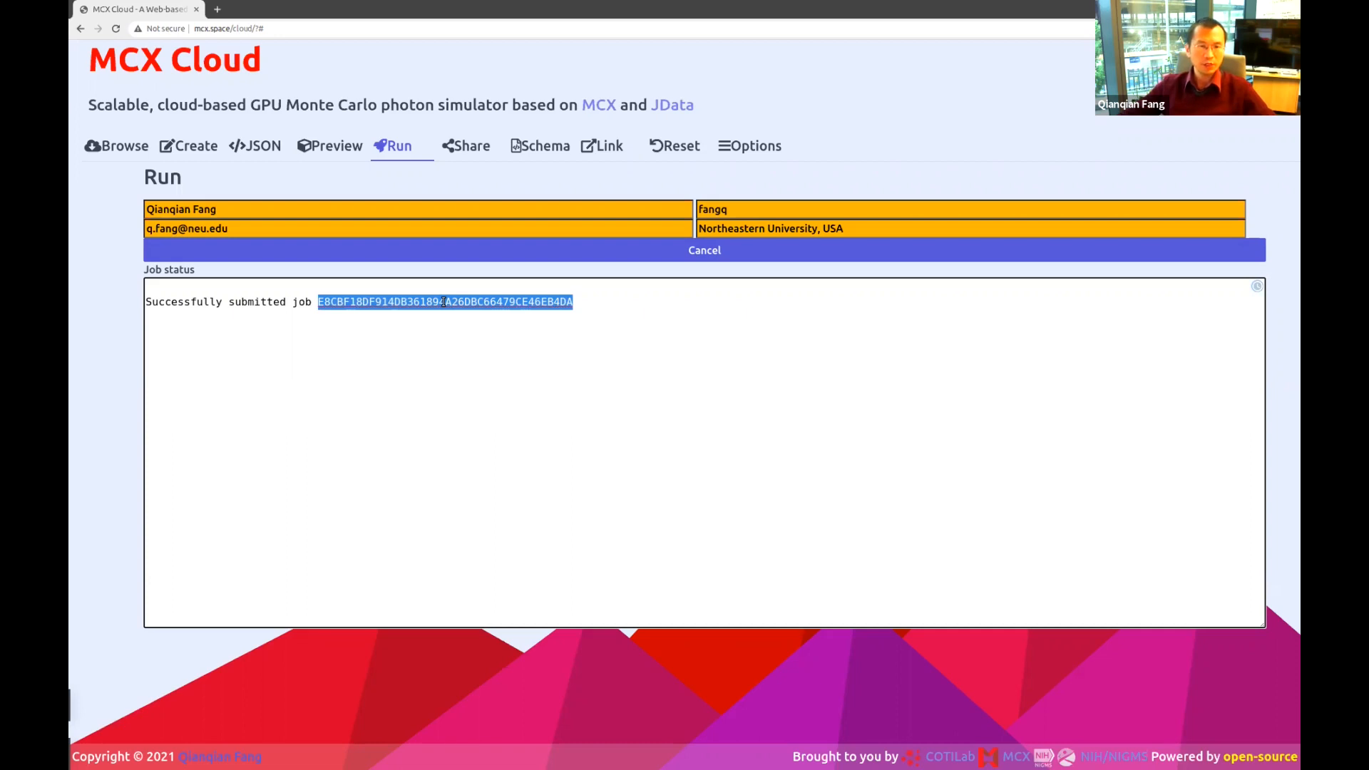
click(549, 300)
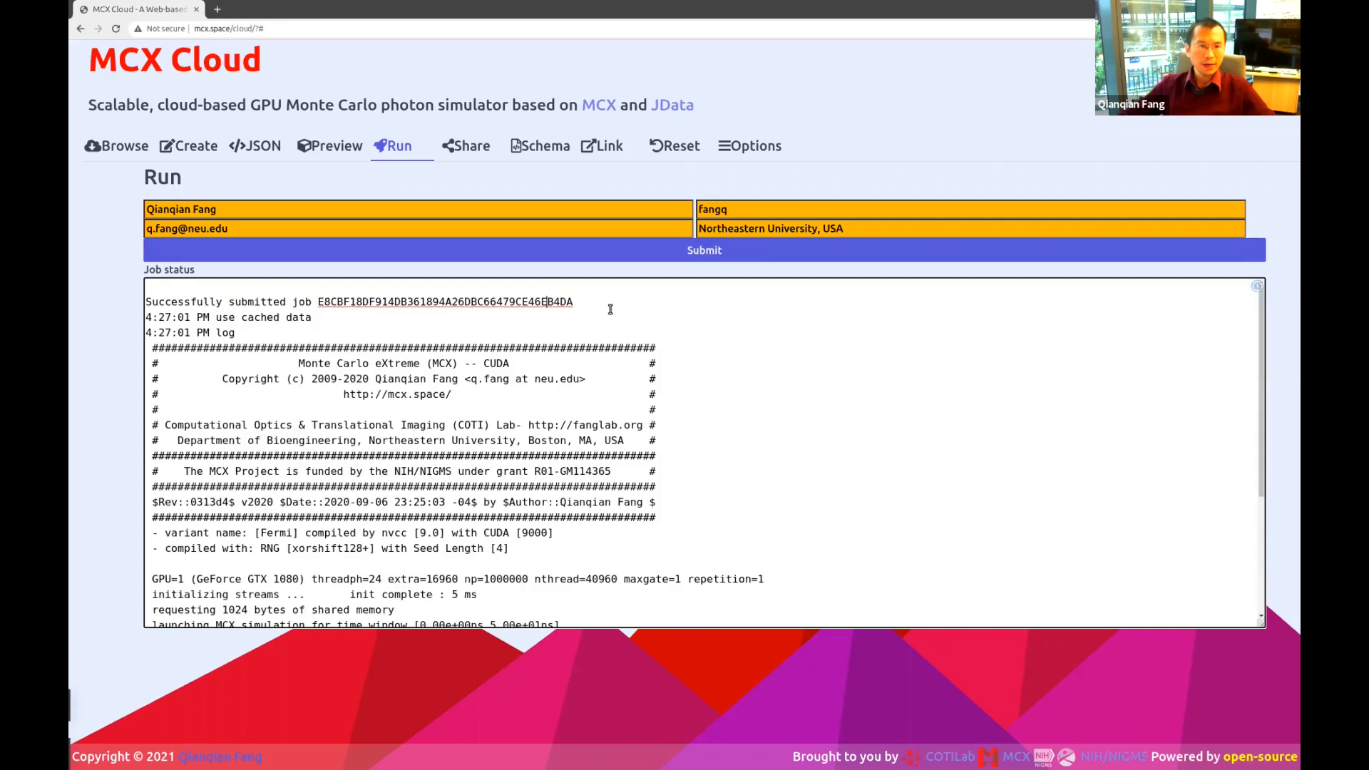
double_click(448, 303)
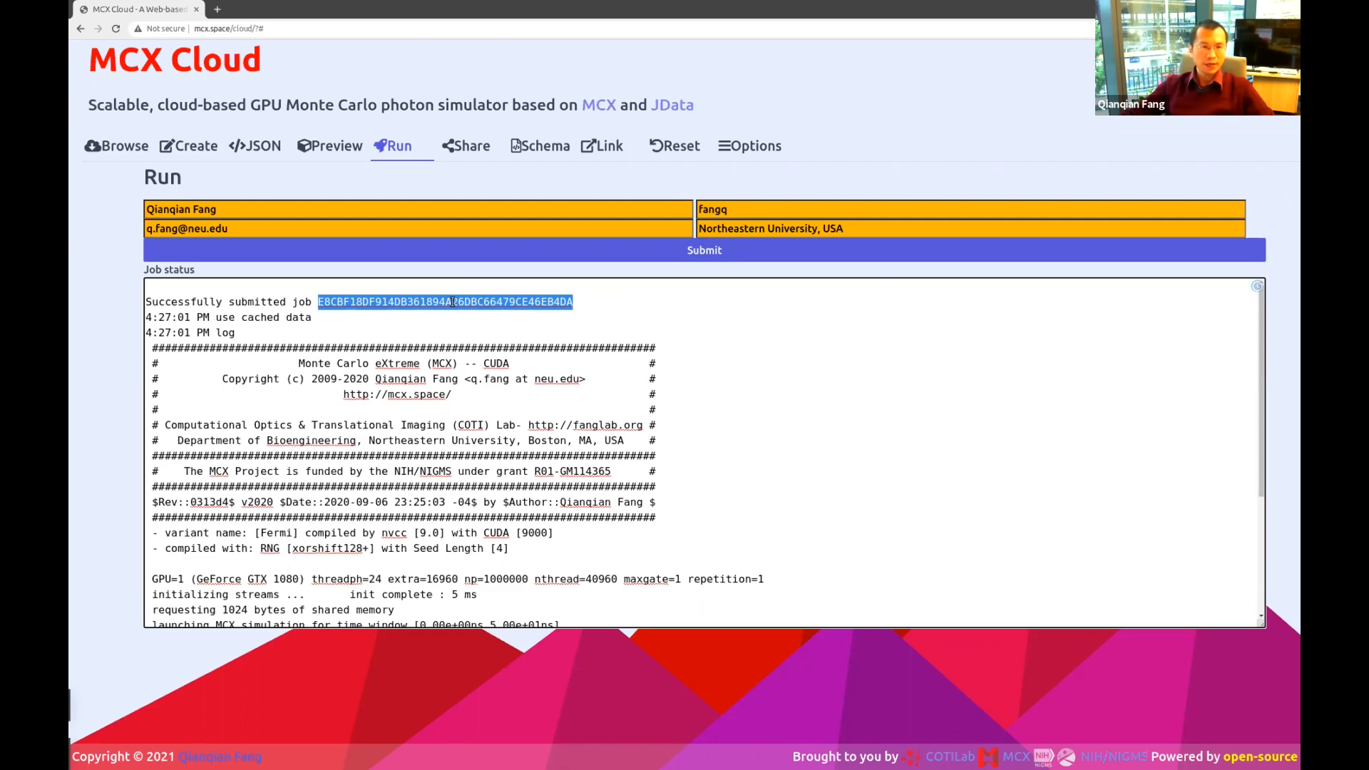
Review the job status log, scrolling it back to the top.
double_click(258, 318)
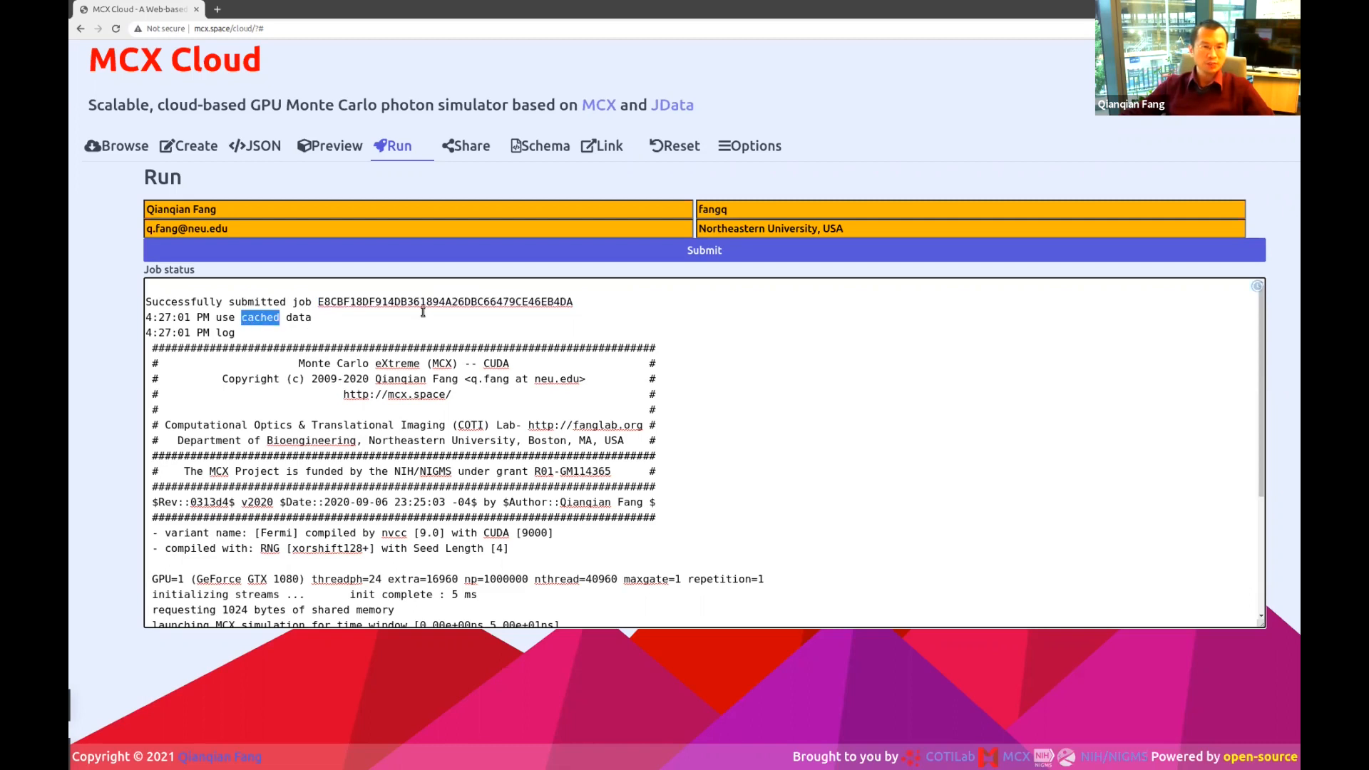
double_click(305, 318)
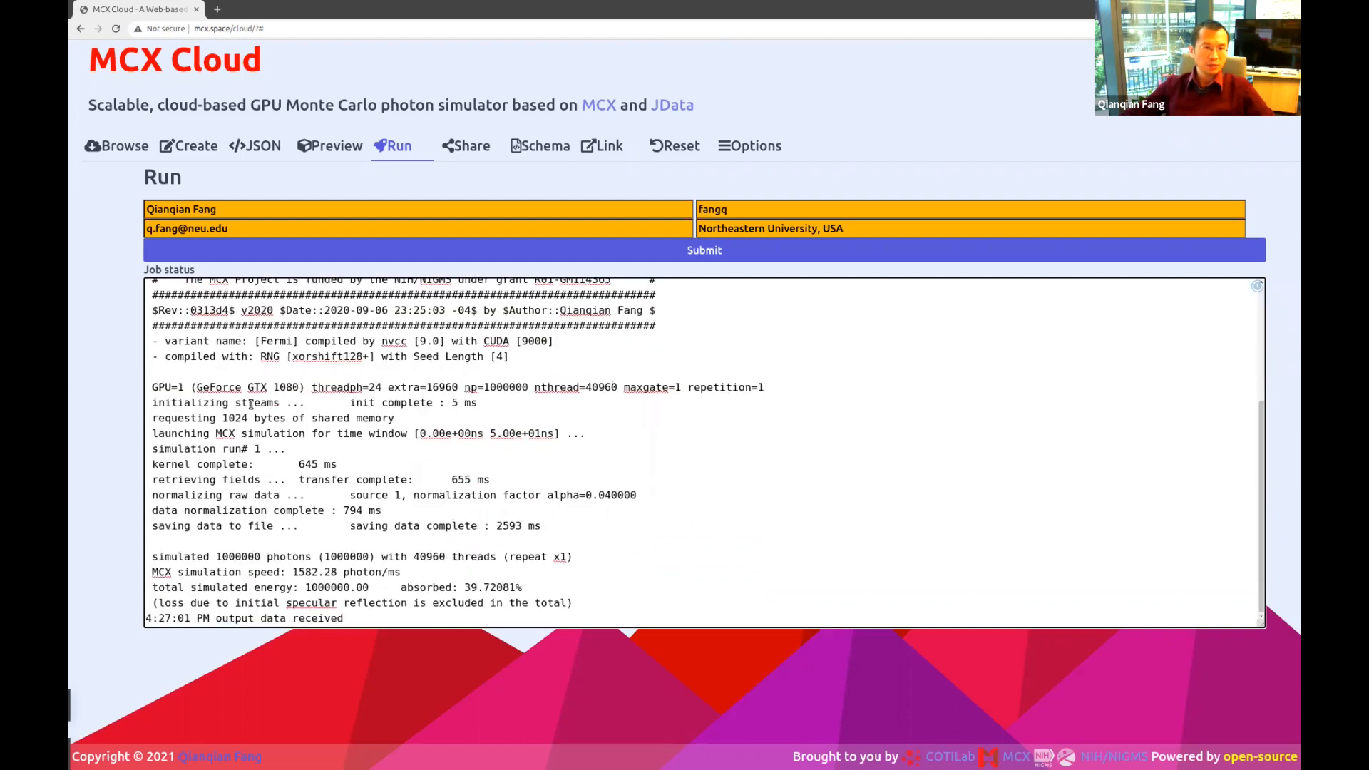
scroll(475, 558, up, 1)
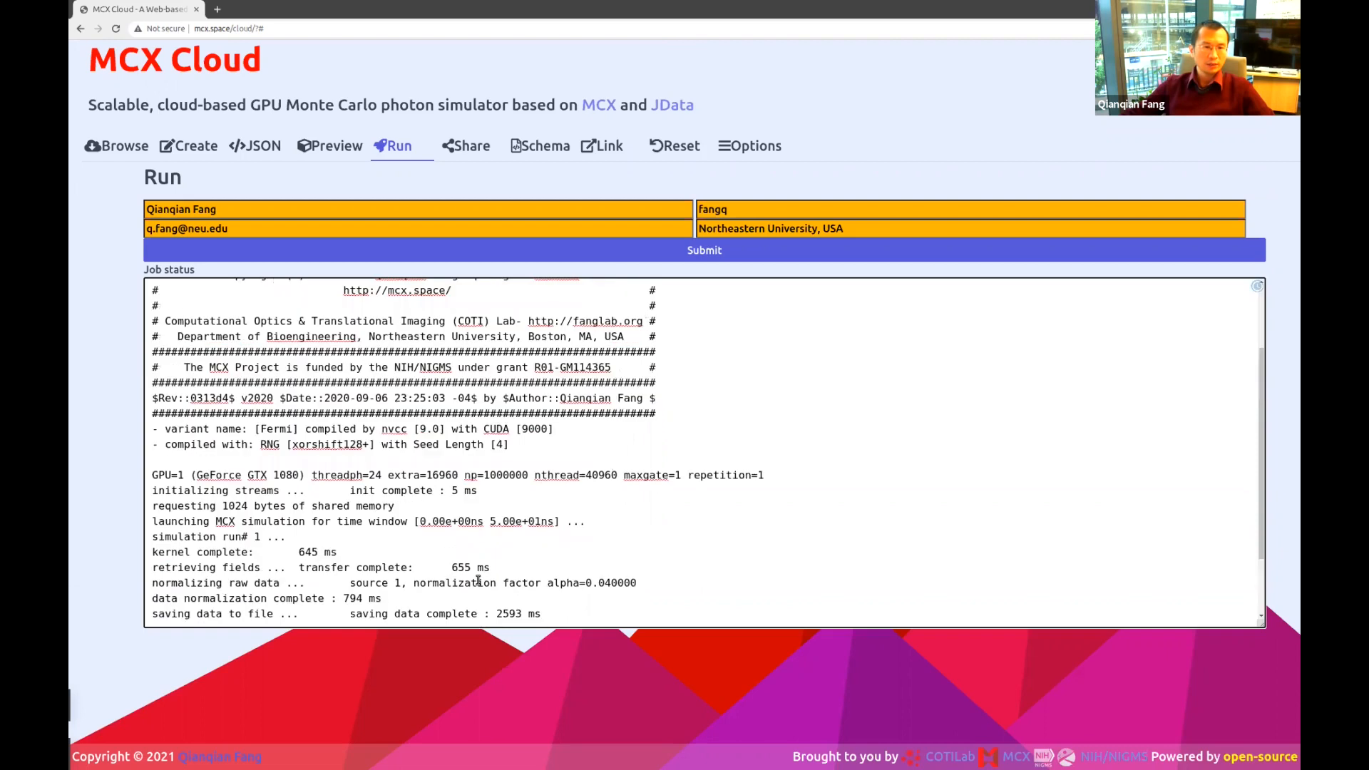
scroll(381, 406, up, 2)
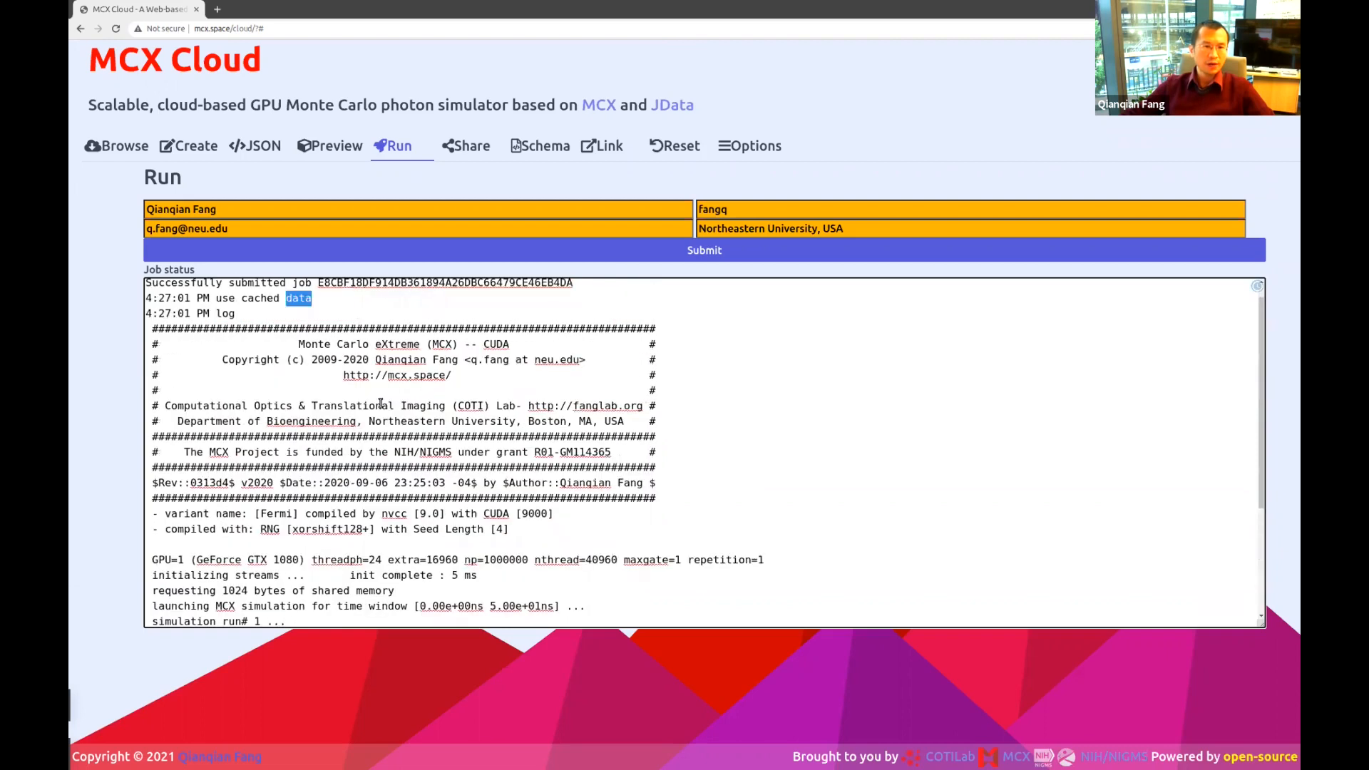
click(379, 333)
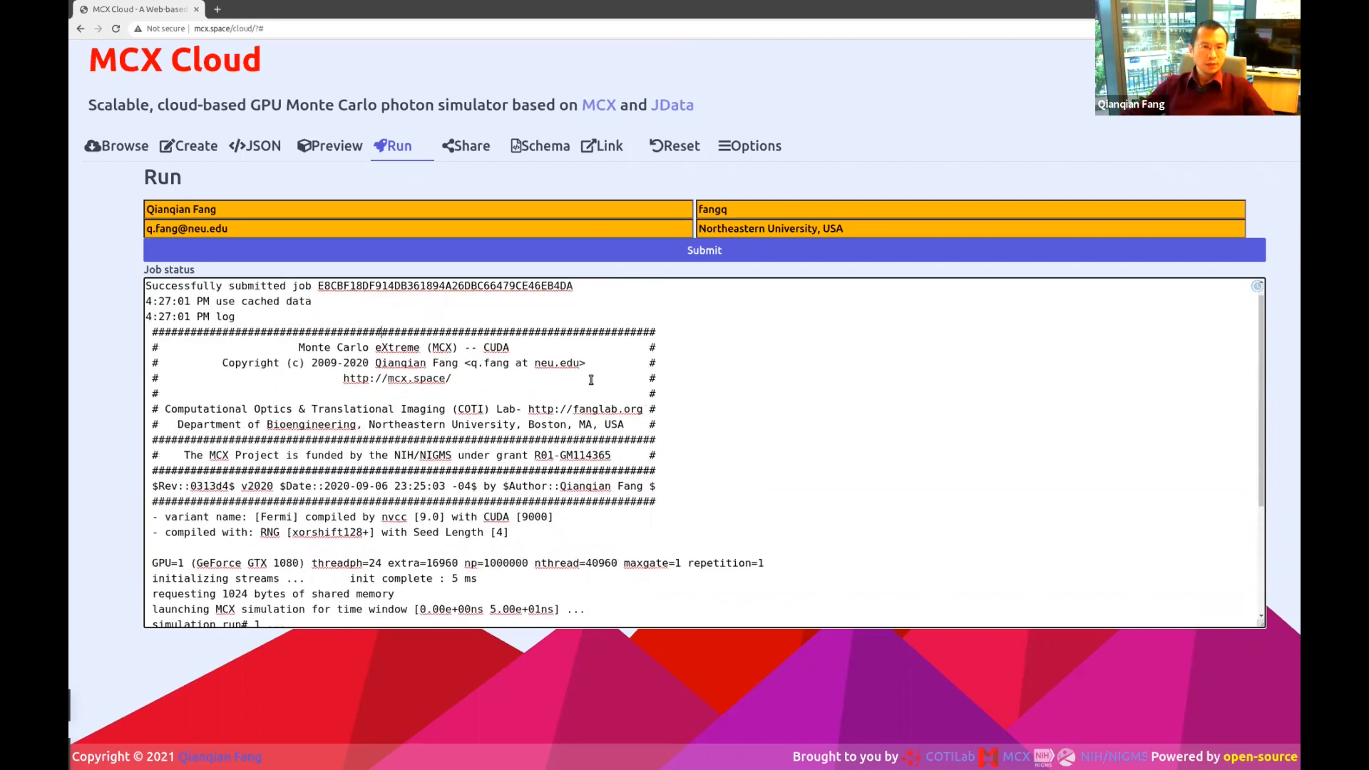
Render the output in 3D, rotate it, and raise the colormap lower bound to highlight fluence.
click(337, 146)
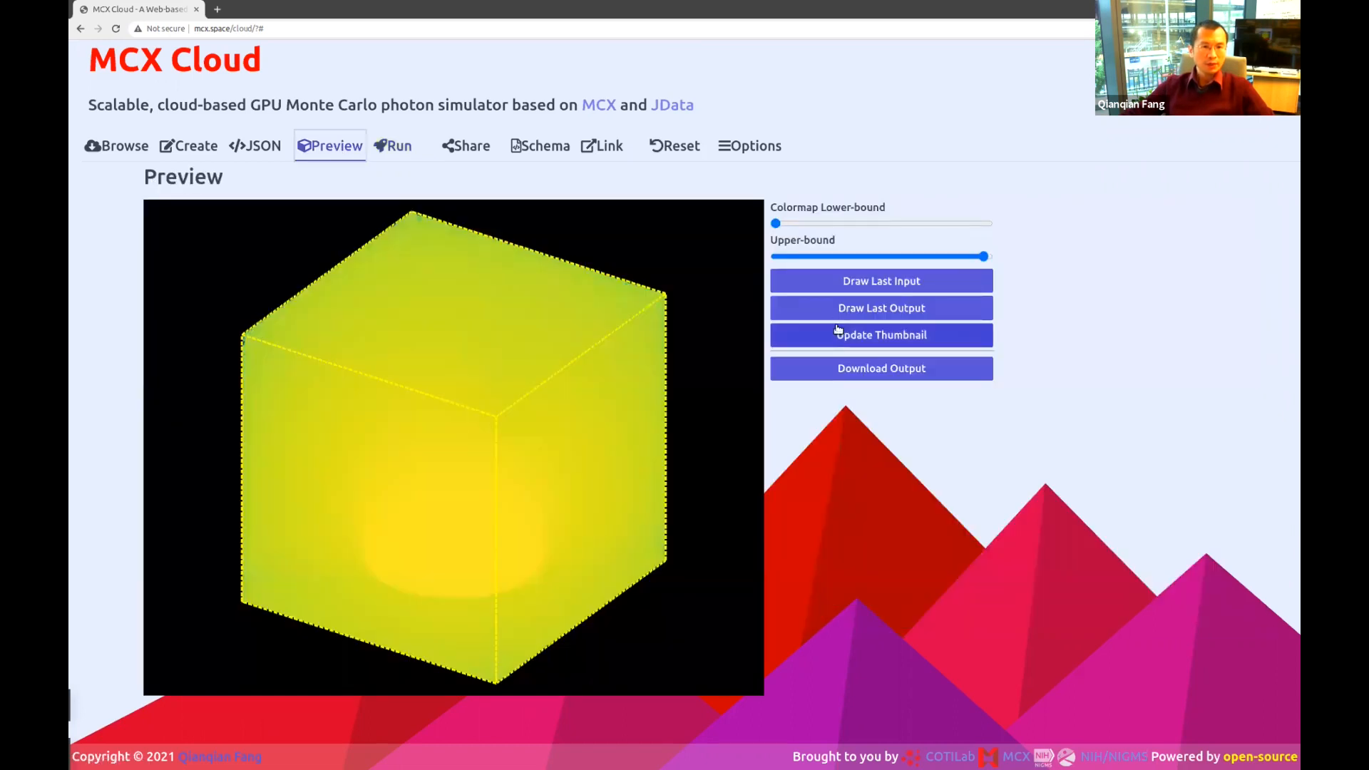
drag(499, 535, 540, 500)
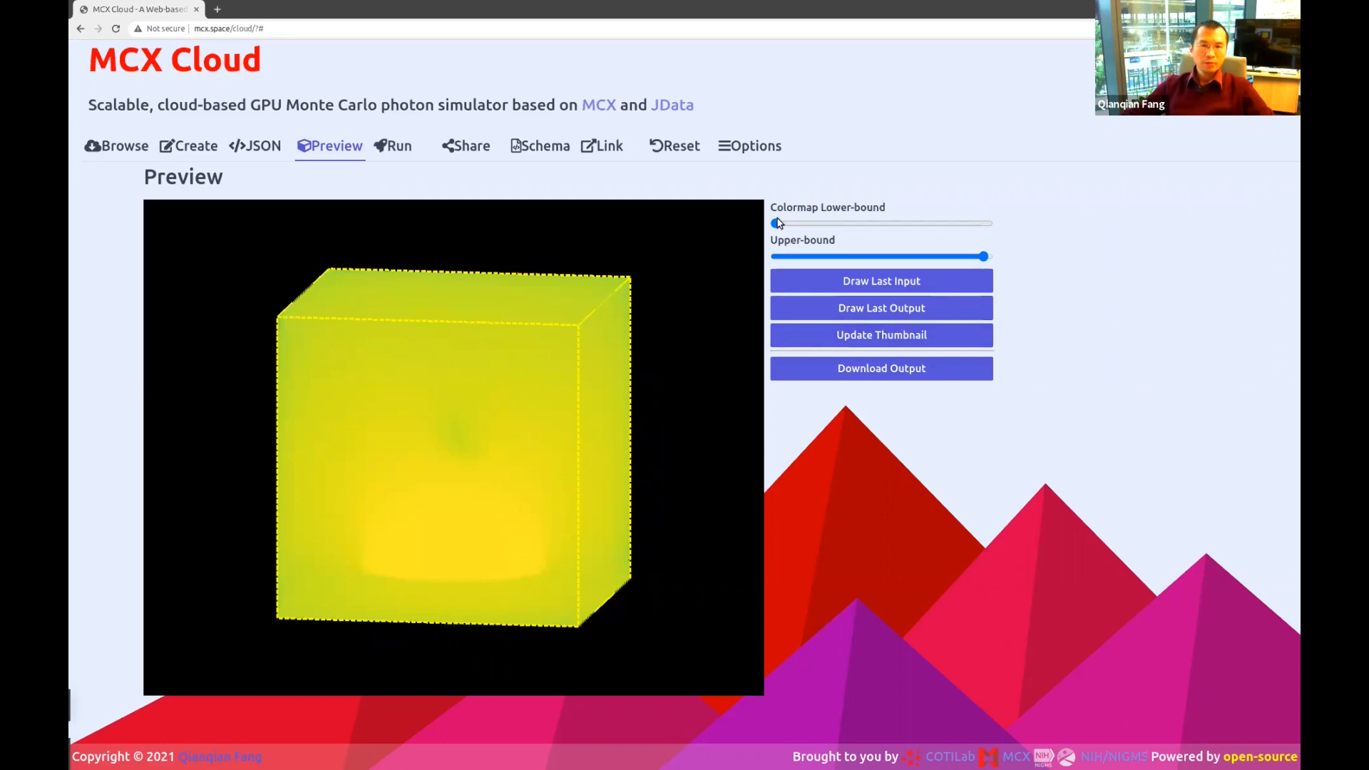
drag(776, 223, 912, 223)
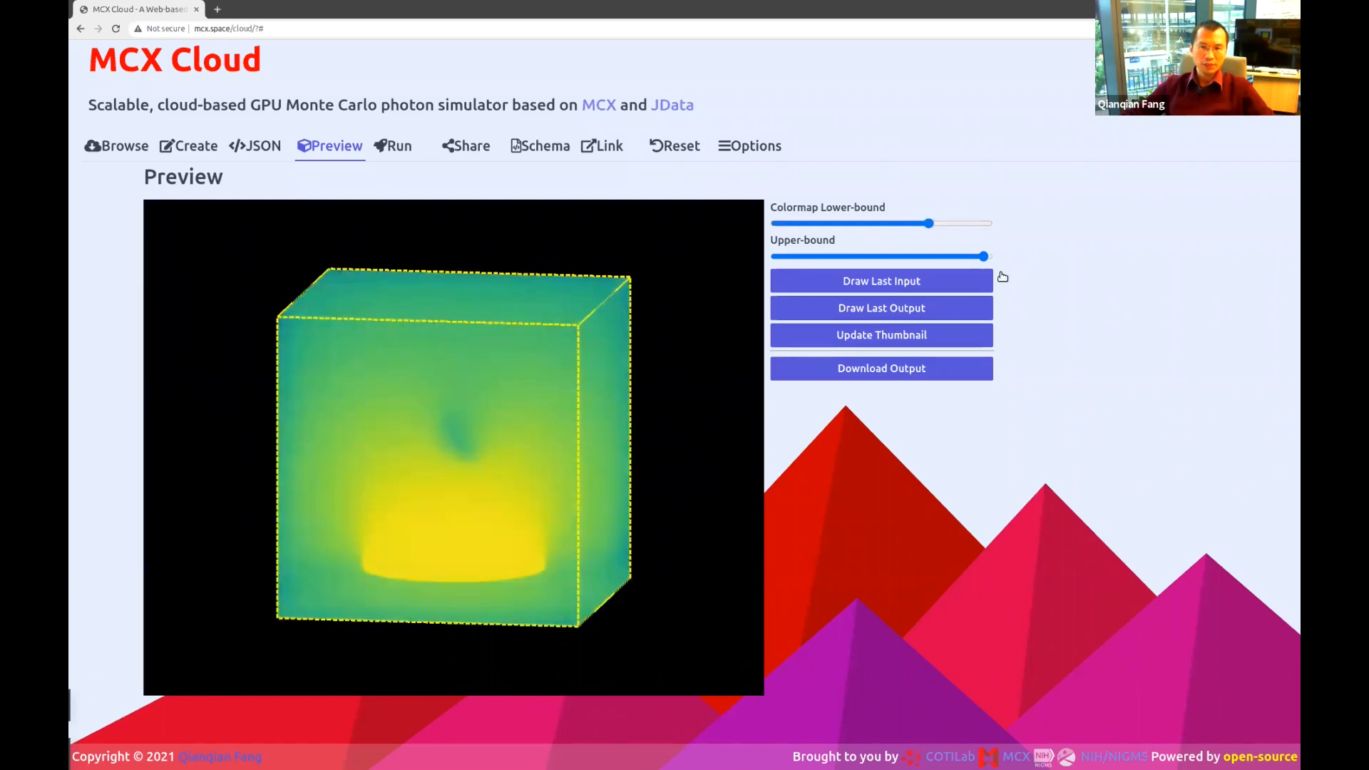
drag(983, 256, 984, 257)
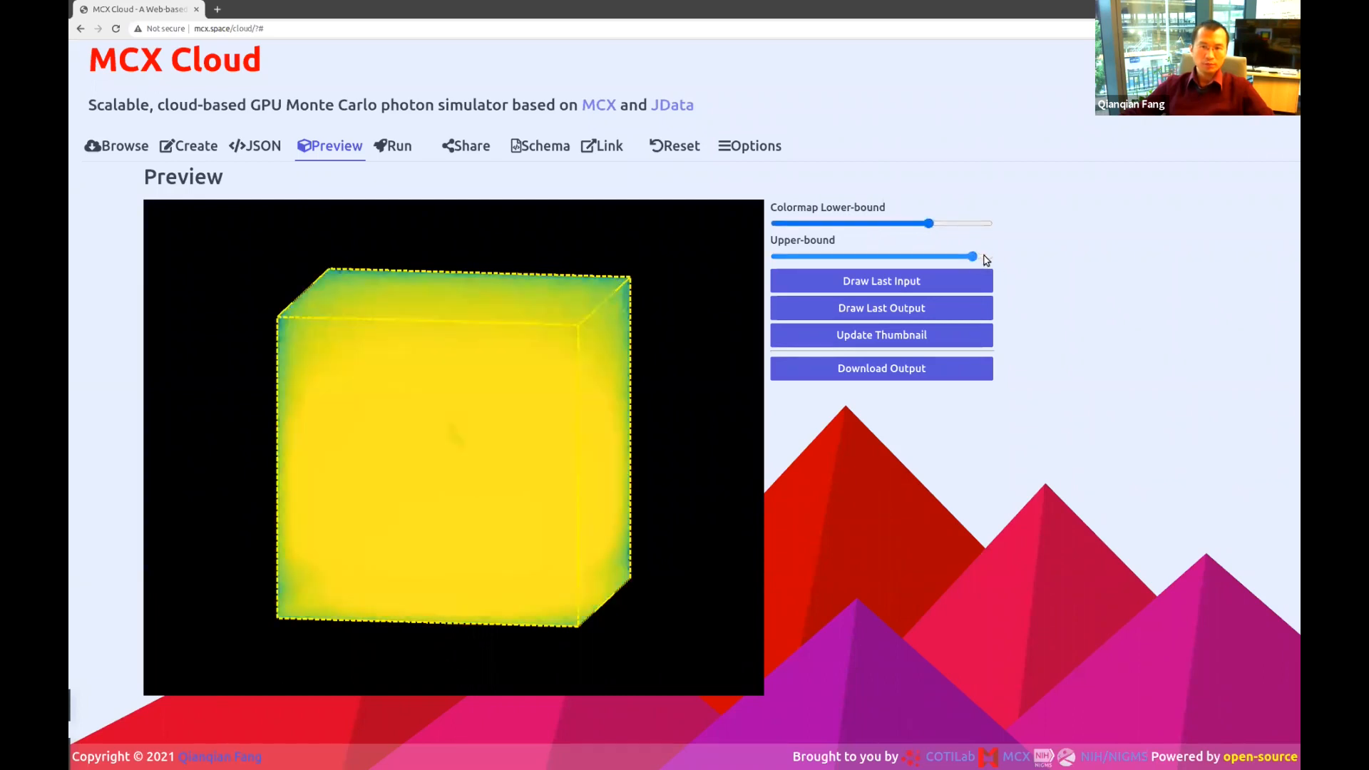
click(954, 224)
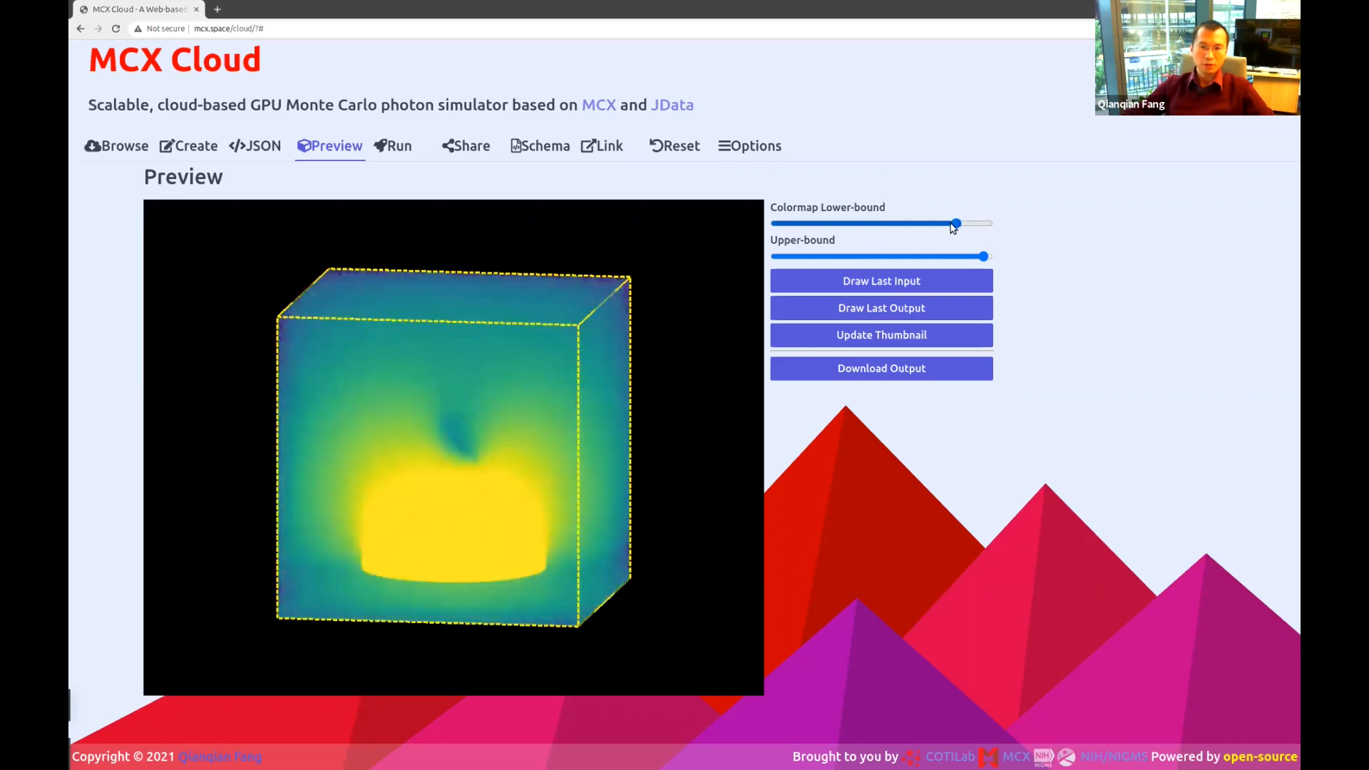
click(966, 224)
mouse_move(460, 438)
mouse_down()
mouse_move(450, 500)
mouse_move(456, 418)
mouse_move(533, 429)
mouse_move(514, 412)
mouse_move(461, 409)
mouse_move(378, 443)
mouse_move(388, 537)
mouse_move(474, 416)
mouse_up()
mouse_move(967, 223)
mouse_down()
mouse_move(952, 225)
mouse_move(967, 225)
mouse_up()
mouse_move(552, 377)
mouse_down()
mouse_move(523, 412)
mouse_move(546, 430)
mouse_move(539, 399)
mouse_move(563, 369)
mouse_move(541, 384)
mouse_up()
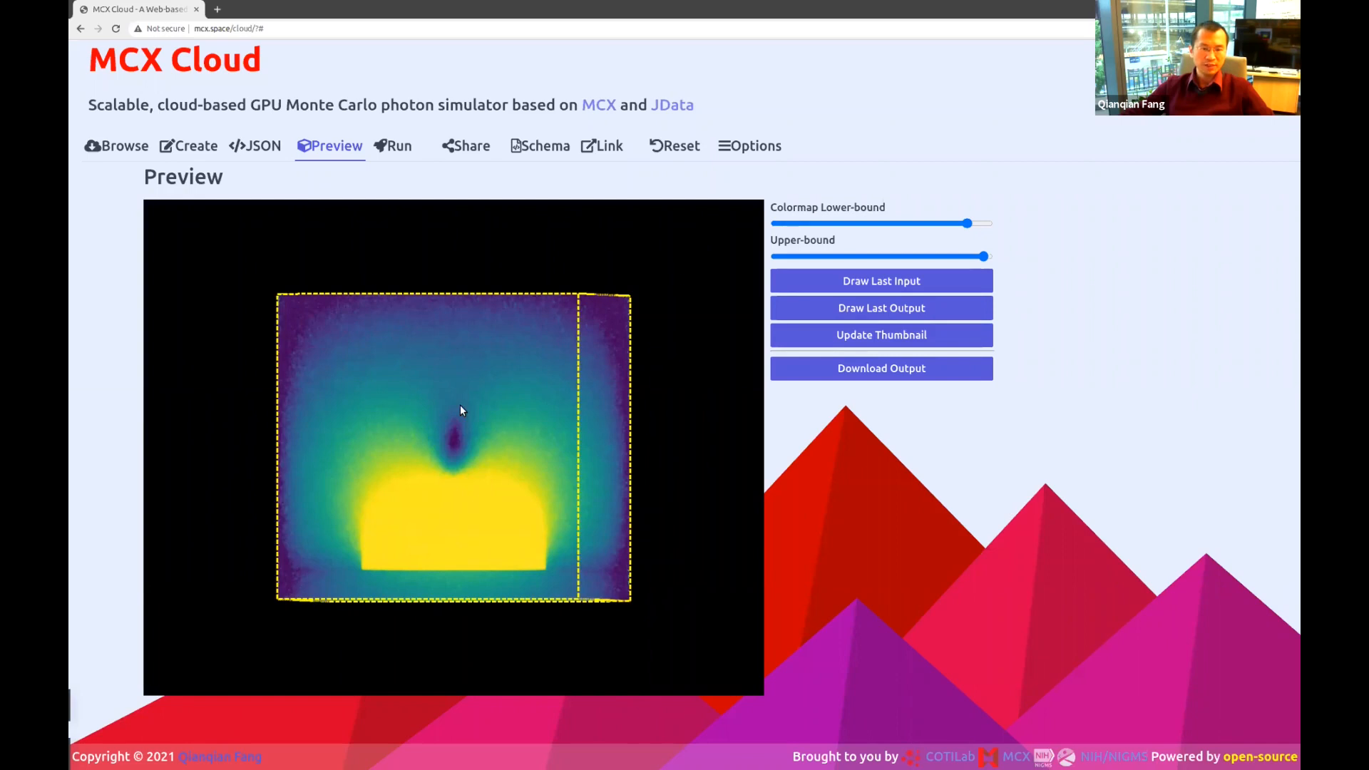
Rotate the fluence volume through angled, top-right and top-left views back to near-front.
drag(394, 575, 520, 363)
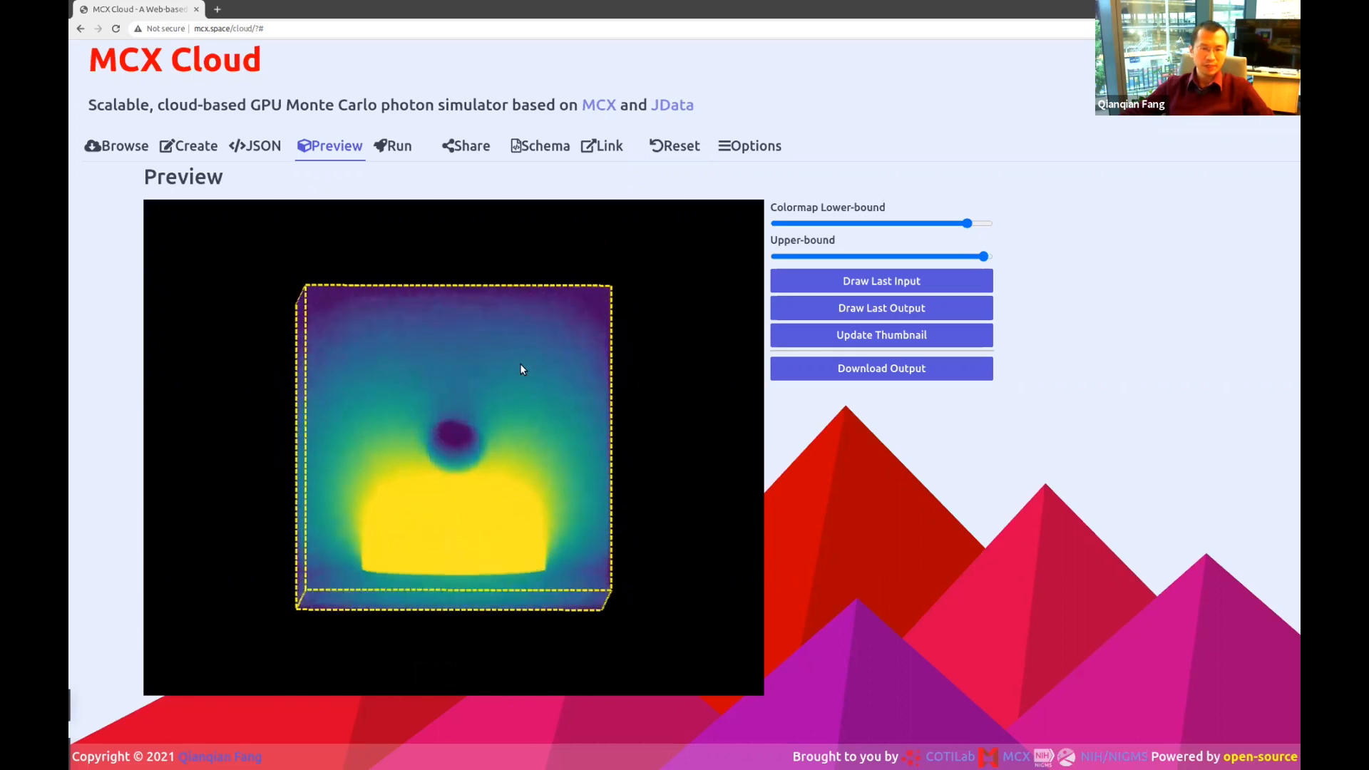
drag(430, 425, 511, 426)
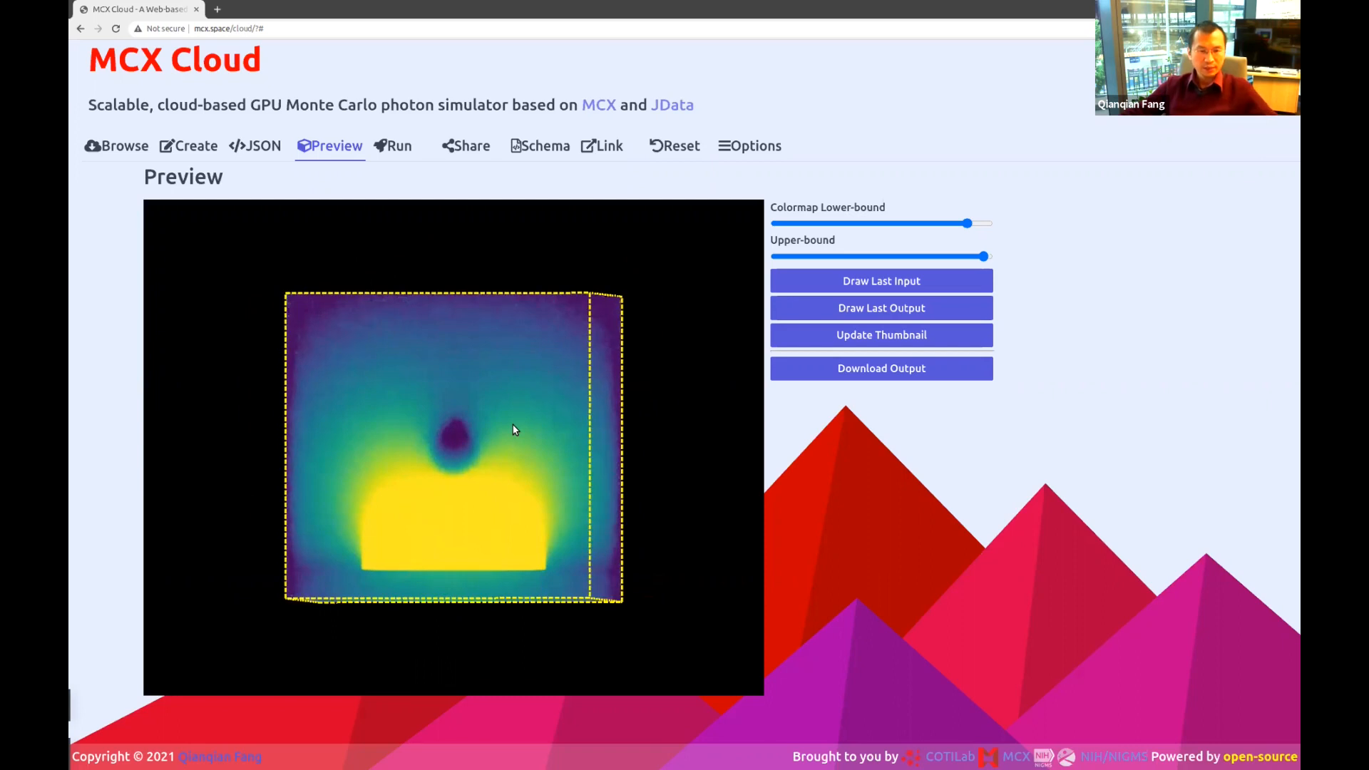
mouse_move(534, 469)
mouse_down()
mouse_move(514, 497)
mouse_move(552, 468)
mouse_up()
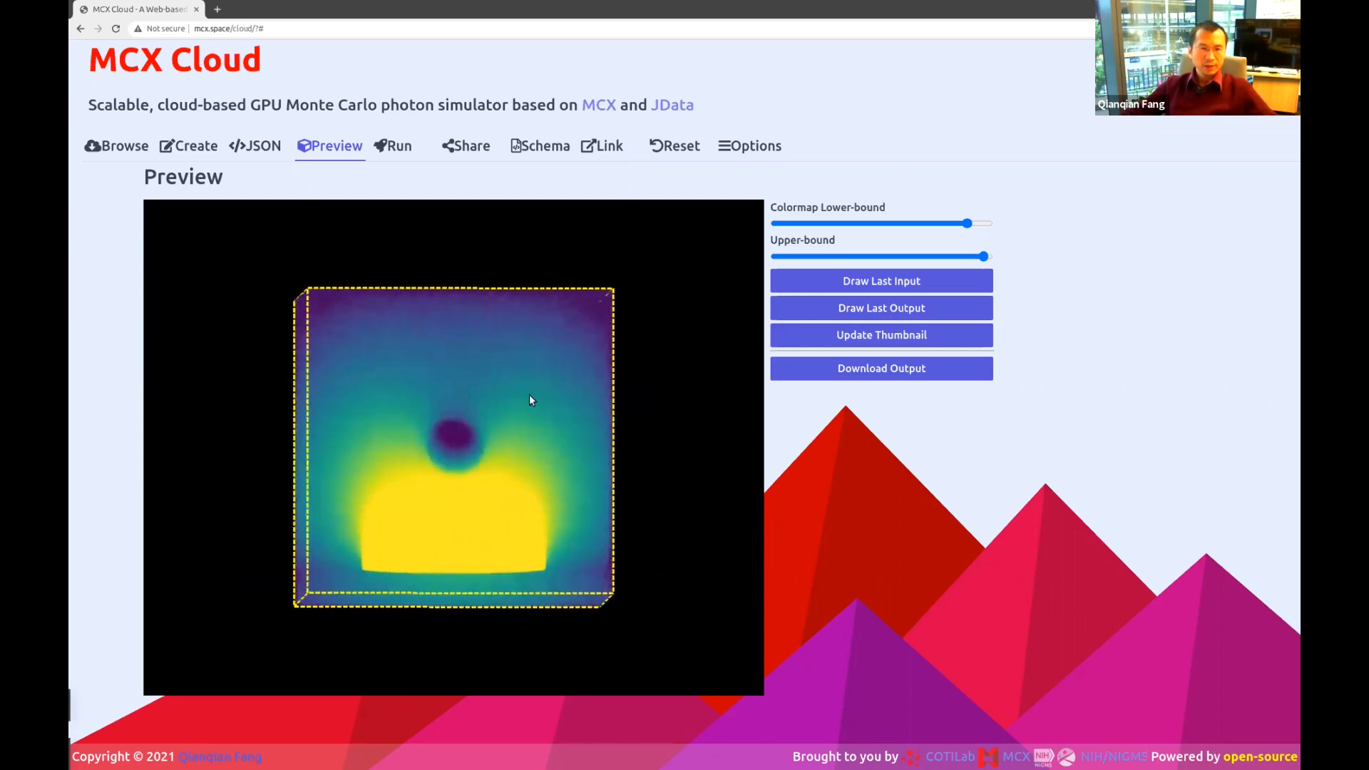
drag(511, 370, 504, 528)
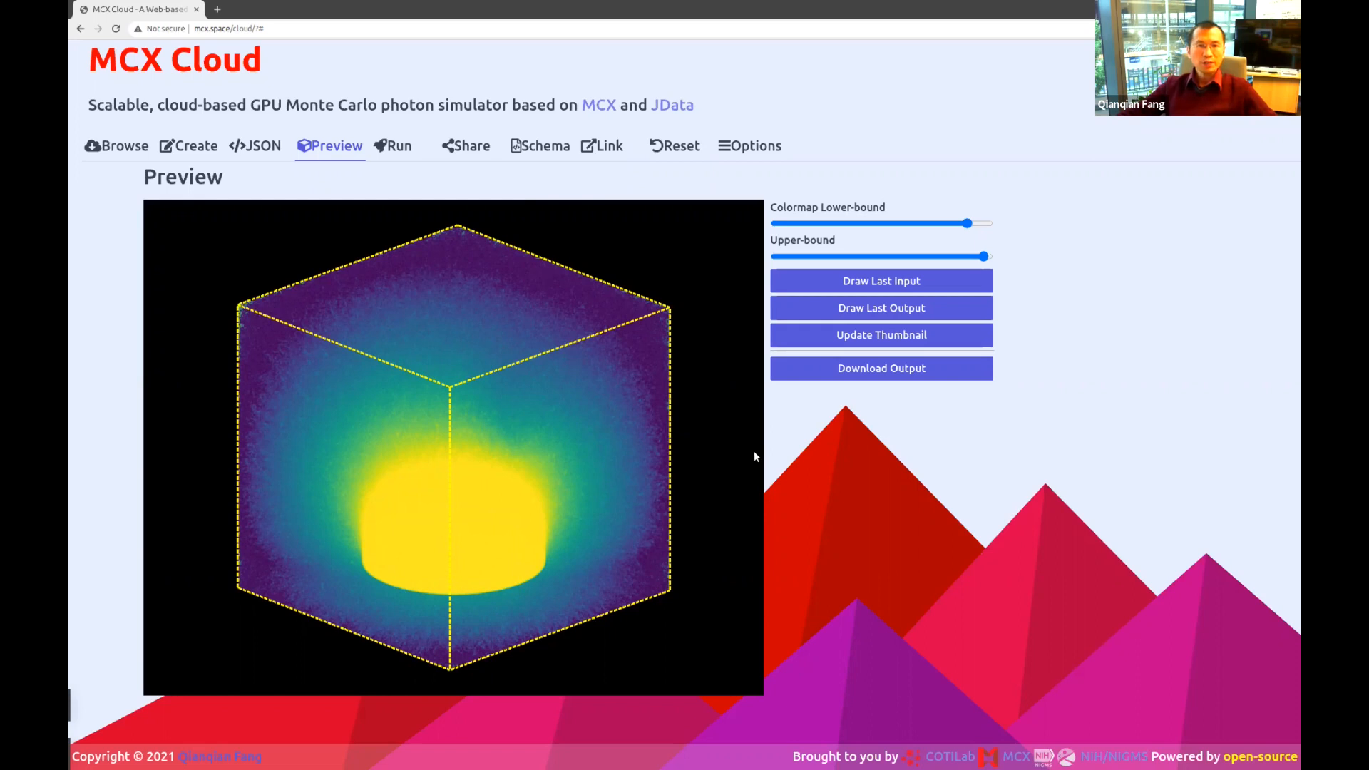
drag(659, 378, 553, 463)
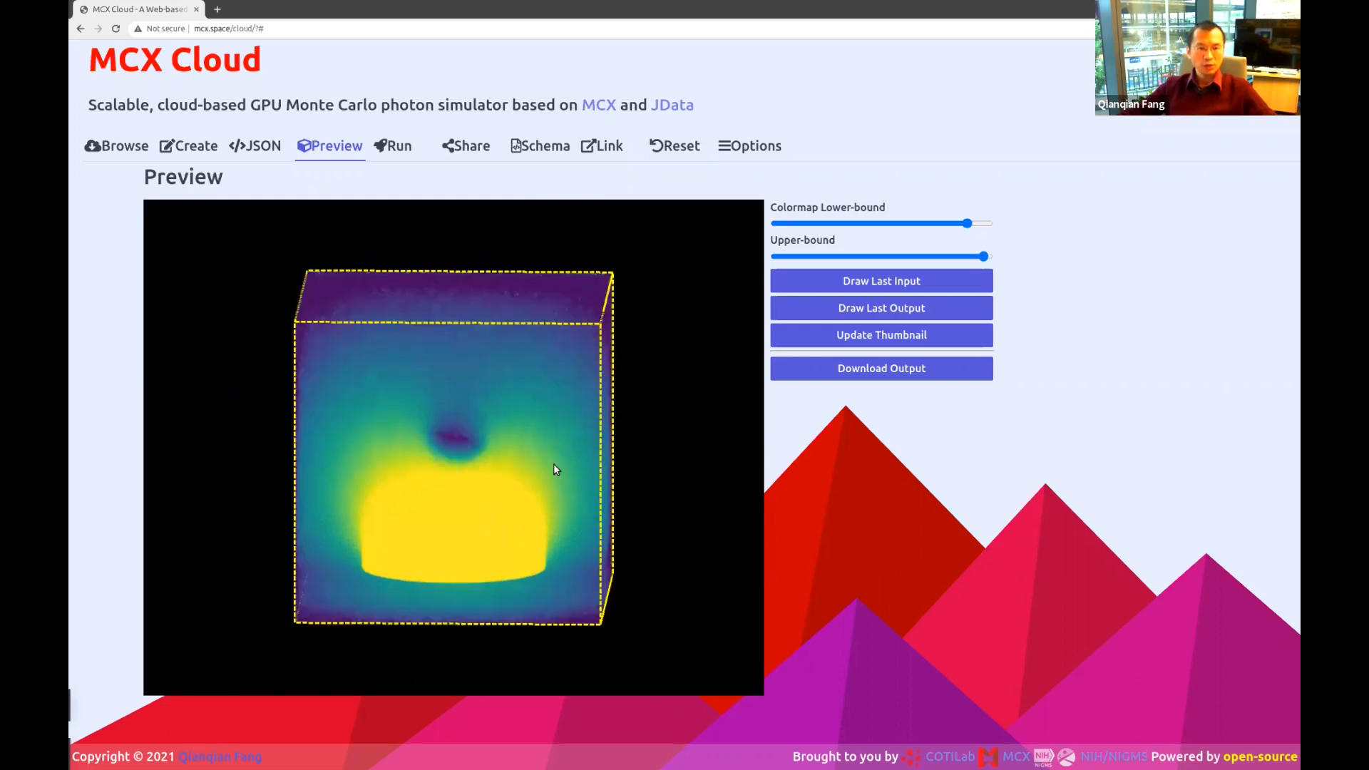
Download the simulation output as output (4).json.
click(895, 369)
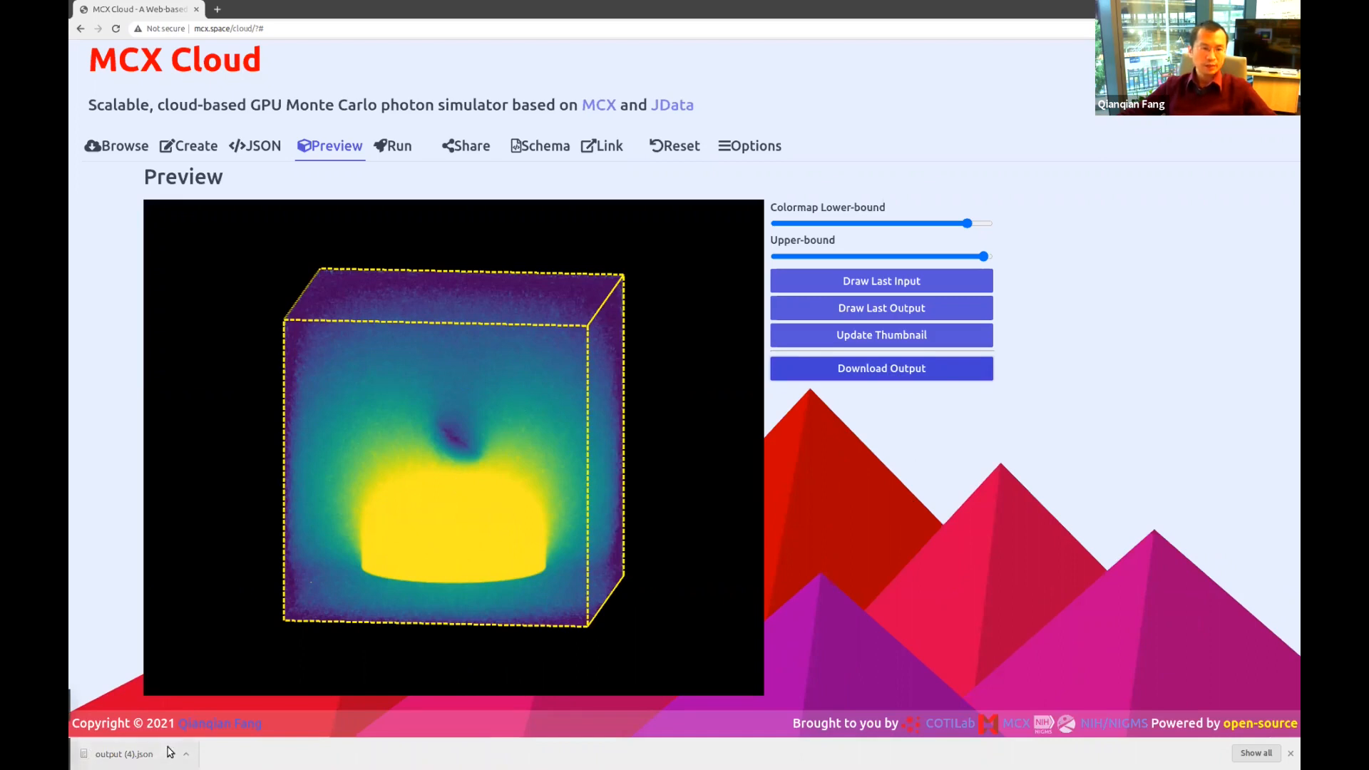
click(190, 762)
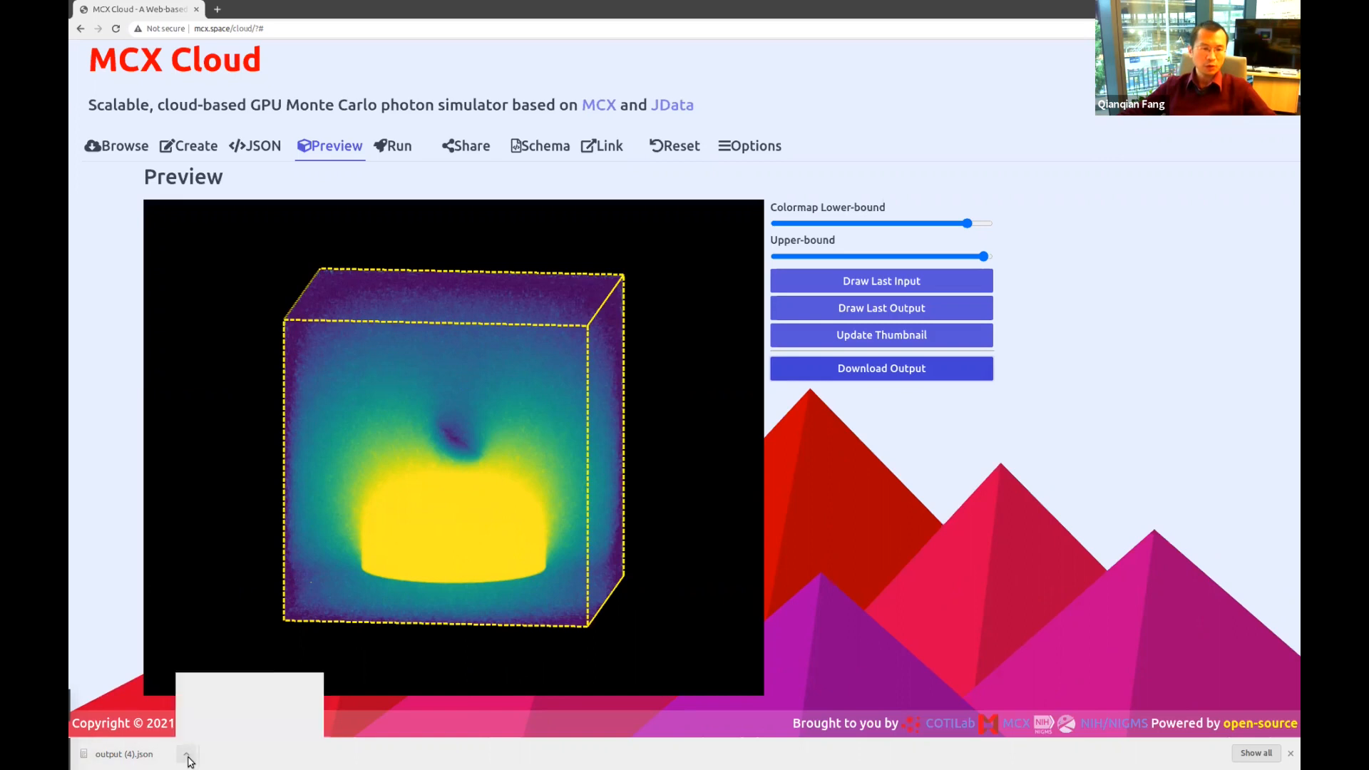
click(229, 715)
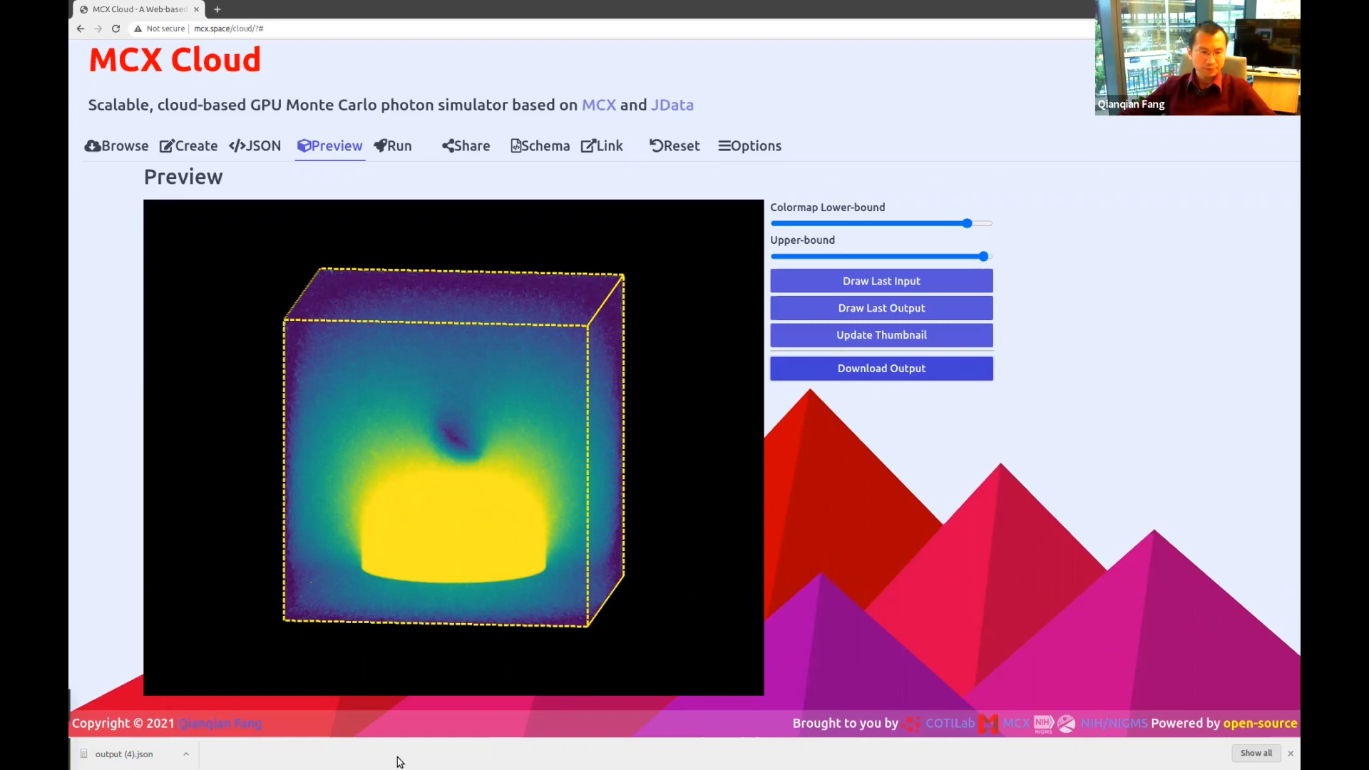
Inspect output (4).json's JNIfTI contents in the text editor, then return to the Browse gallery.
click(146, 753)
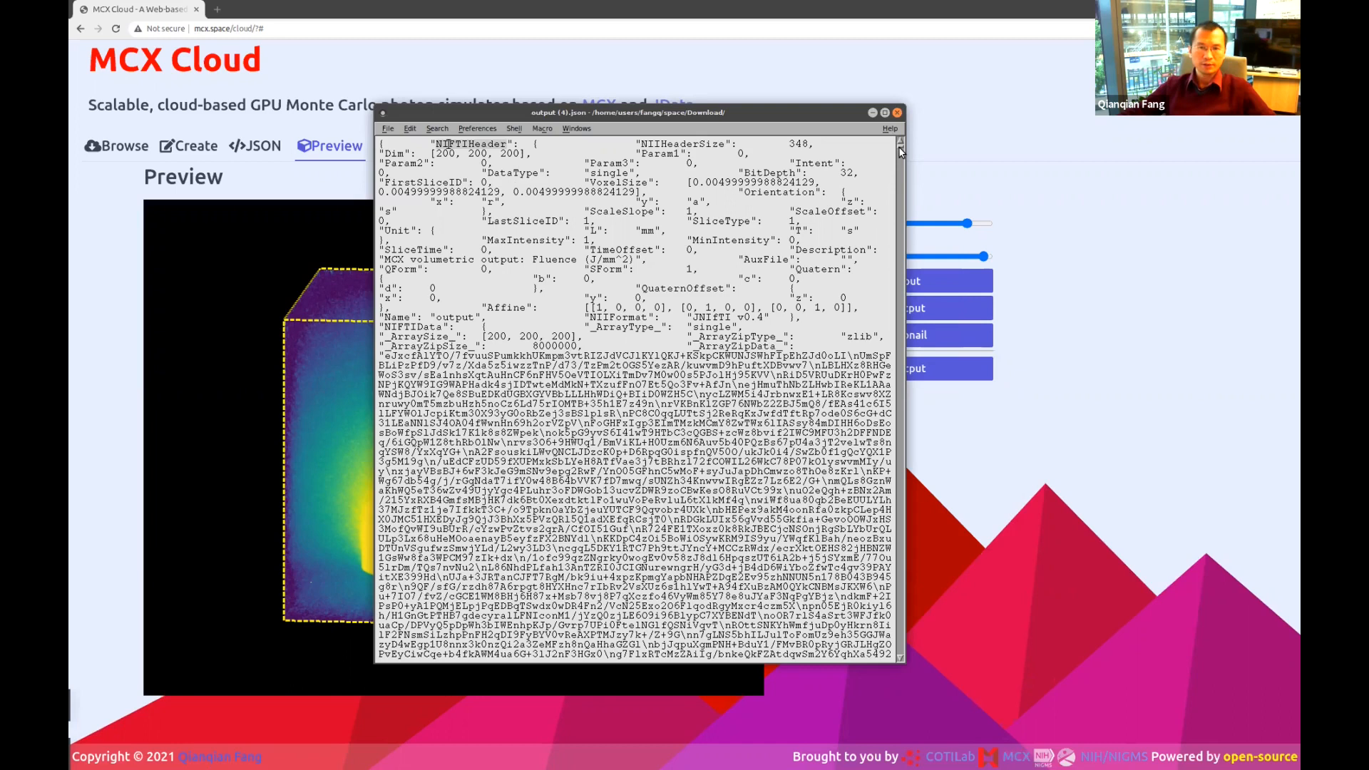
scroll(898, 148, down, 15)
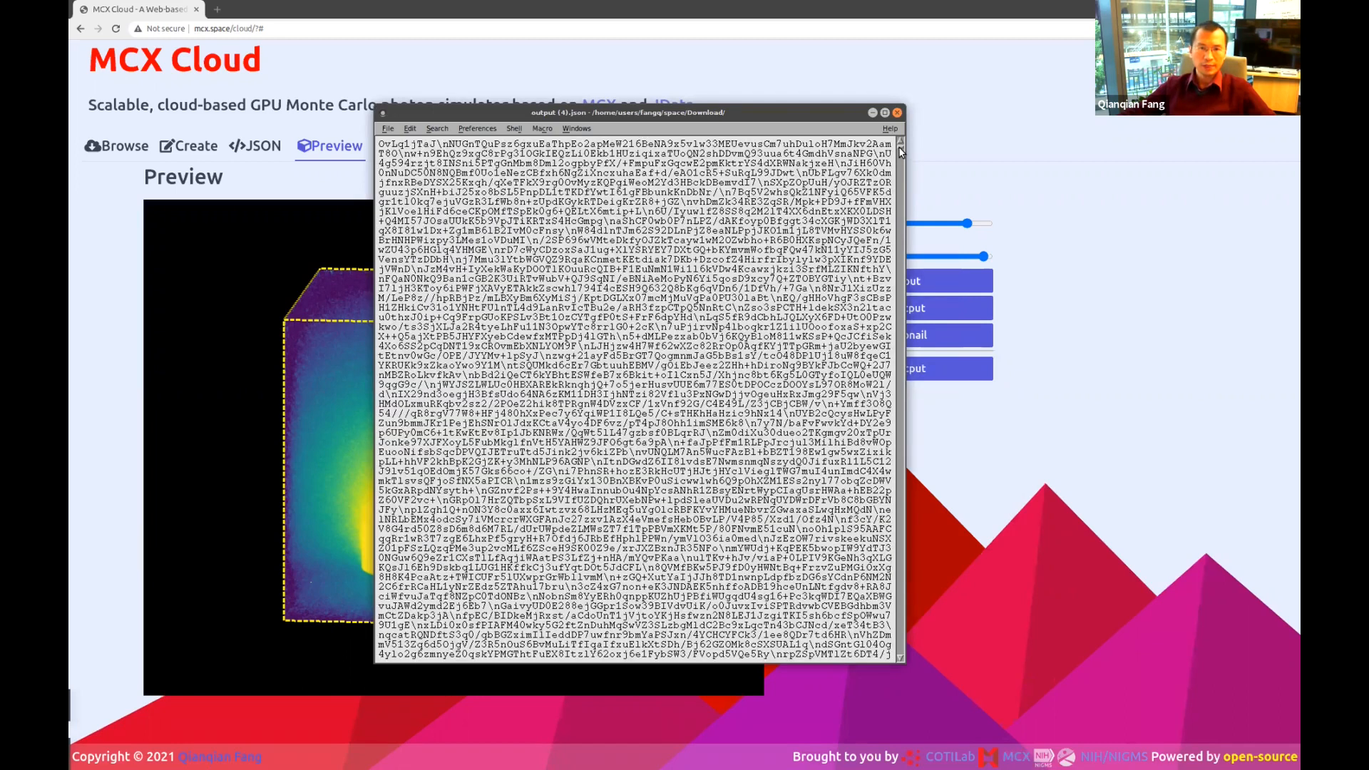
scroll(898, 148, up, 15)
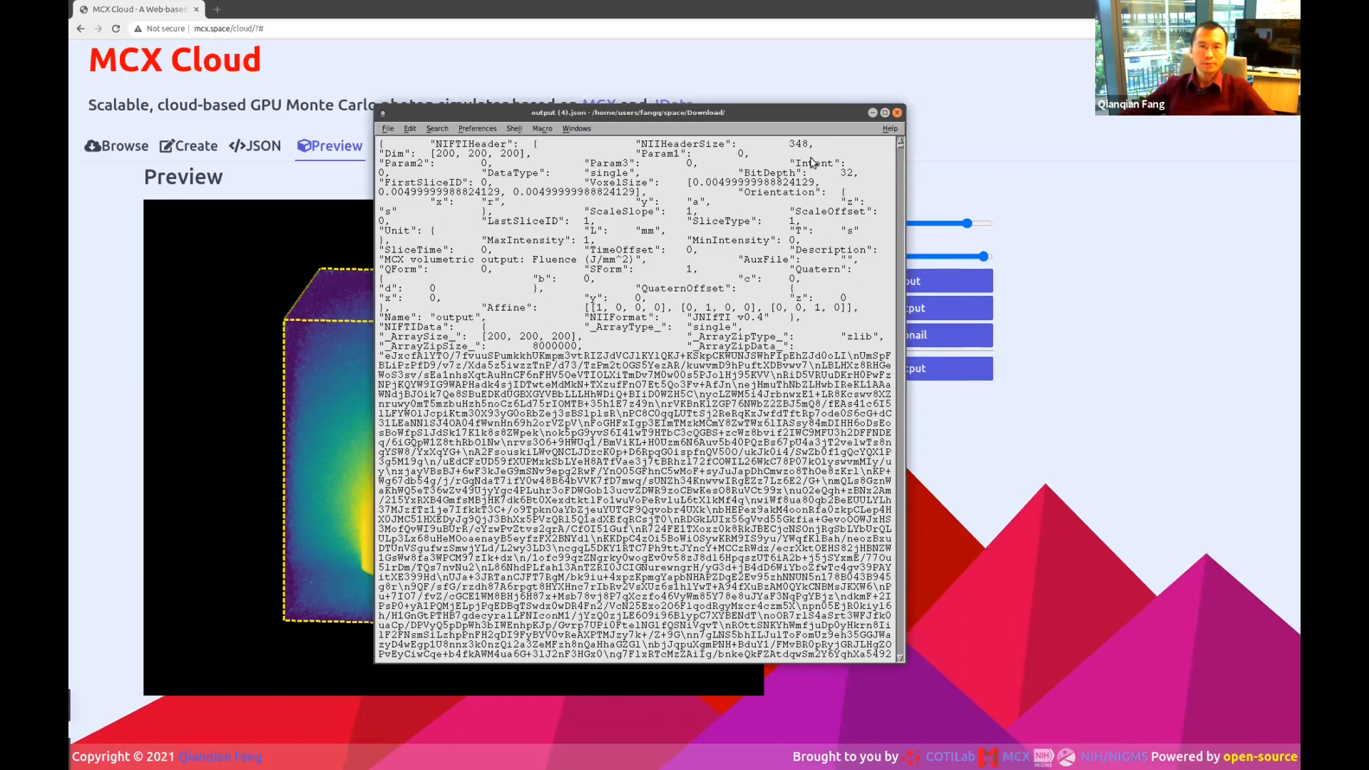
click(897, 112)
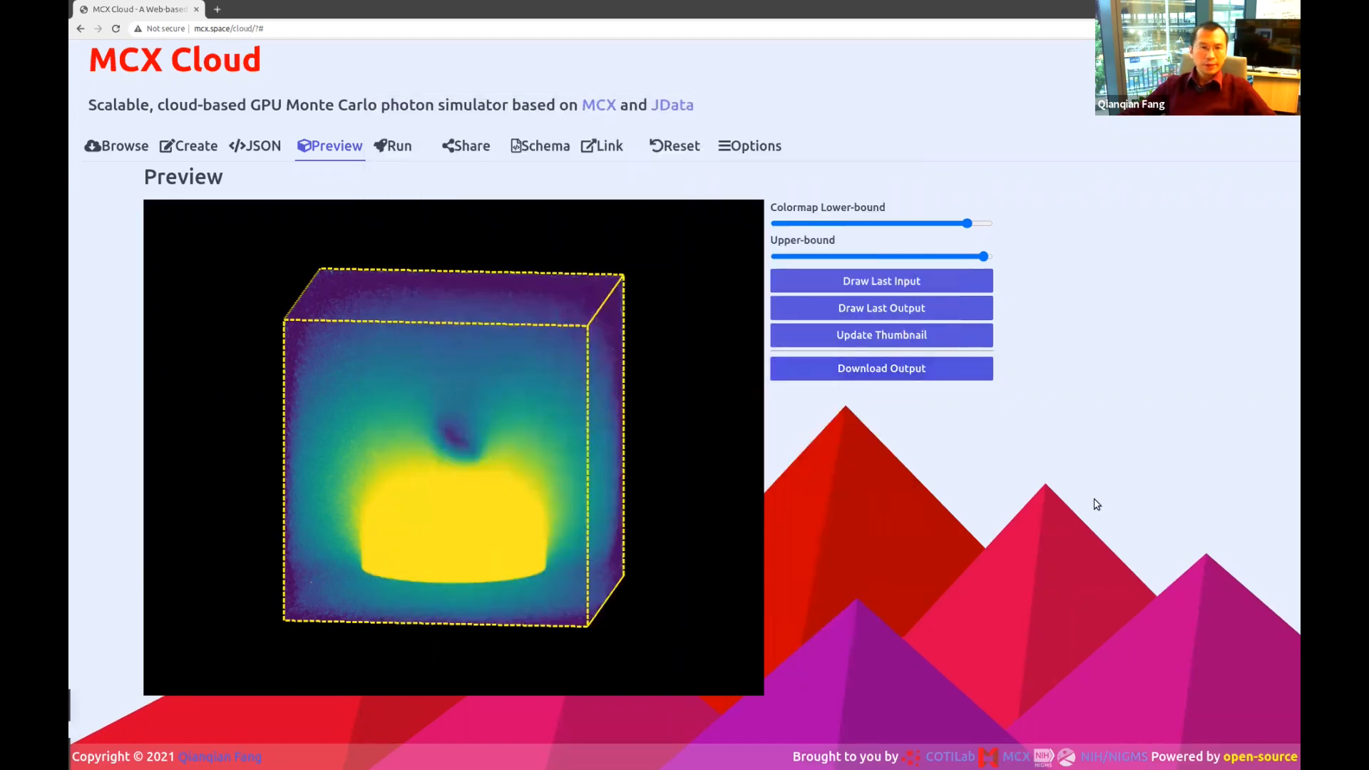
click(122, 148)
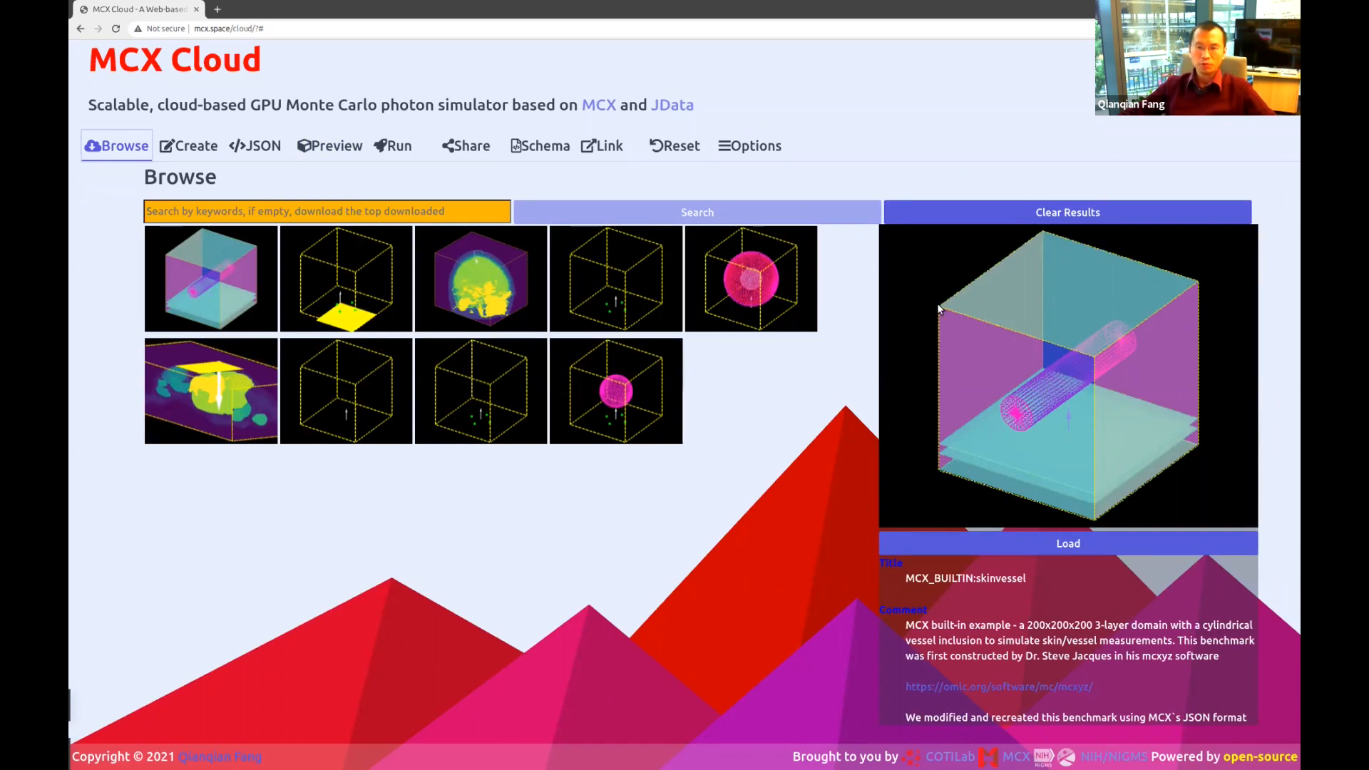
click(258, 146)
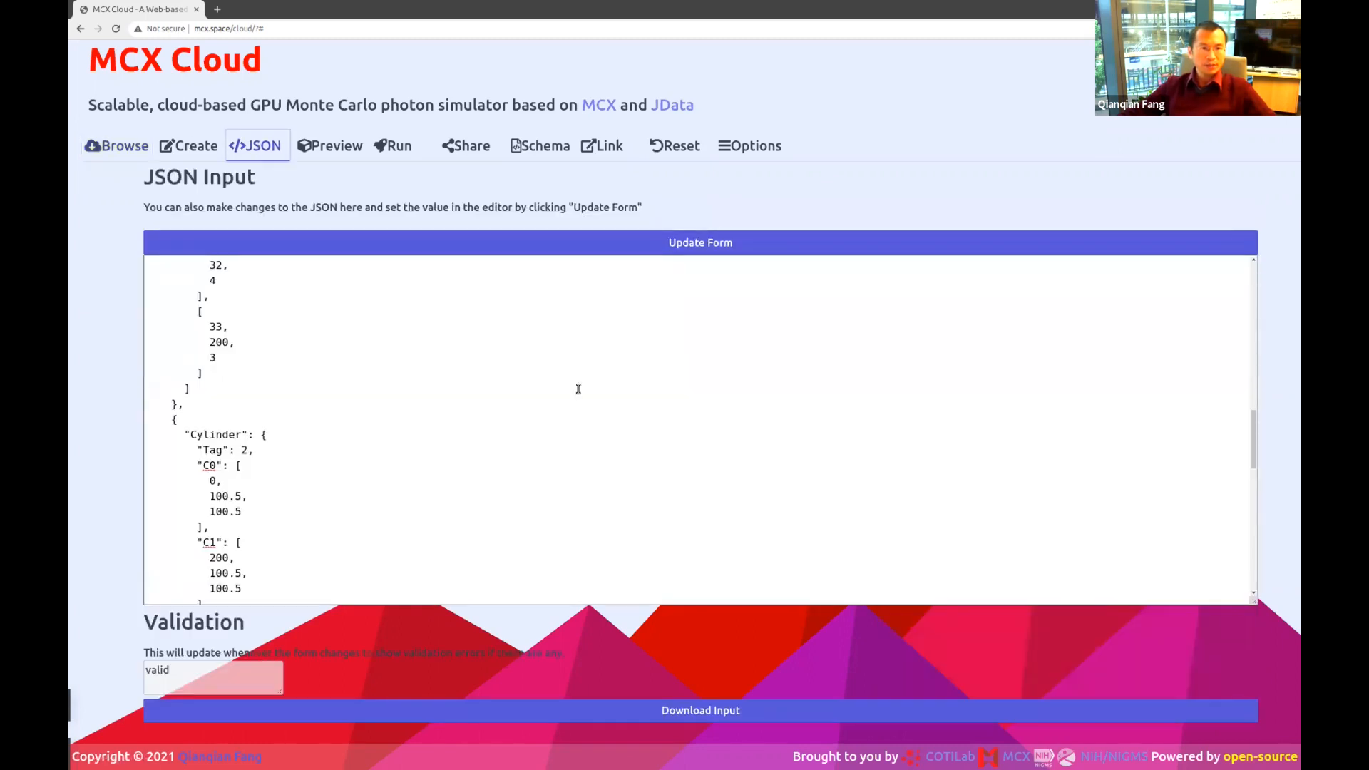
scroll(581, 392, up, 4)
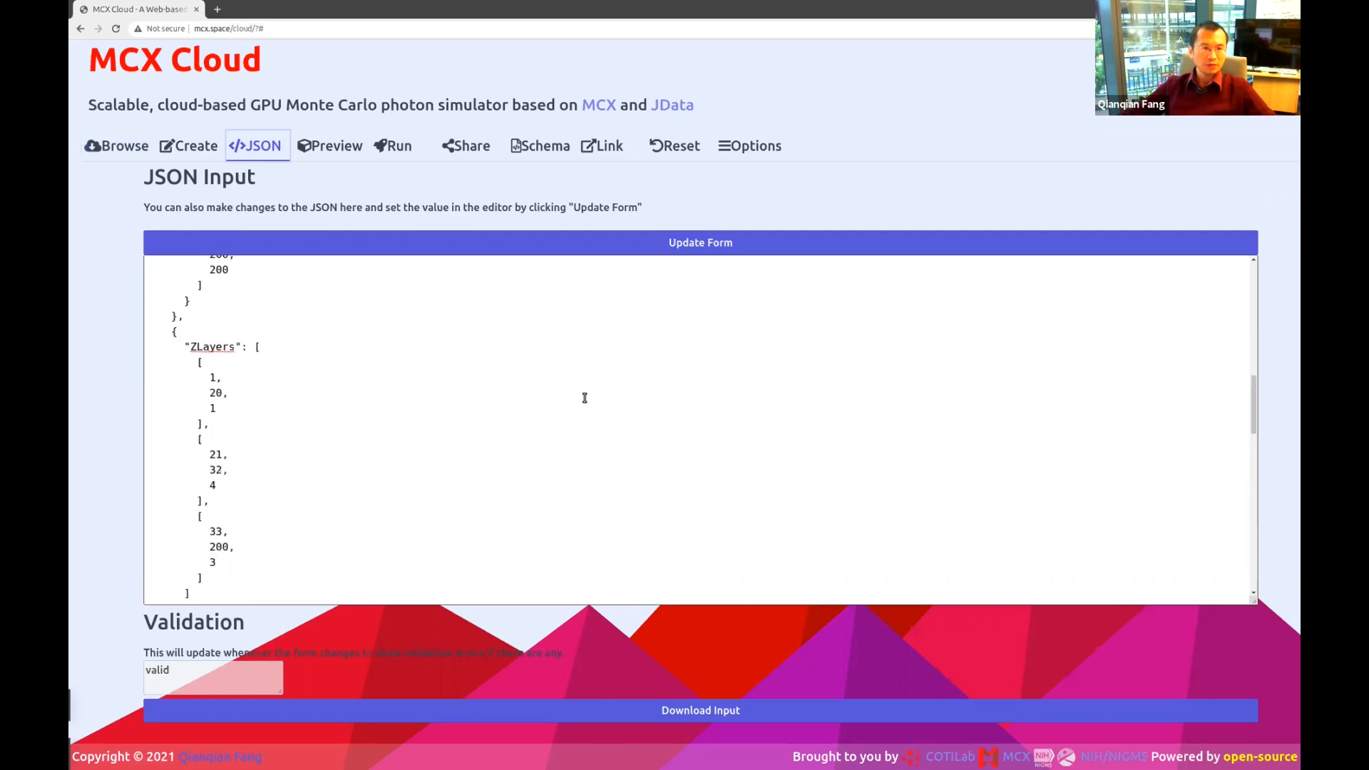
scroll(584, 398, up, 2)
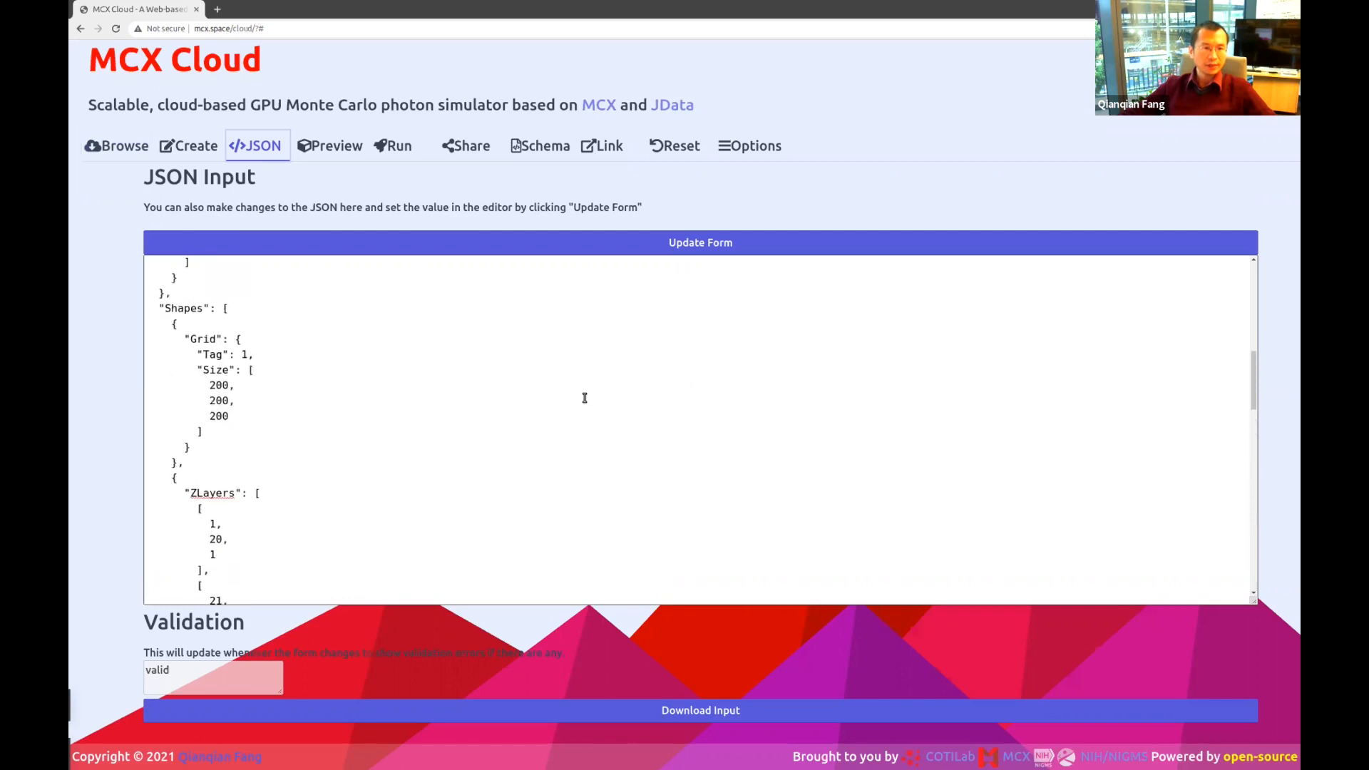
scroll(584, 398, down, 2)
double_click(218, 406)
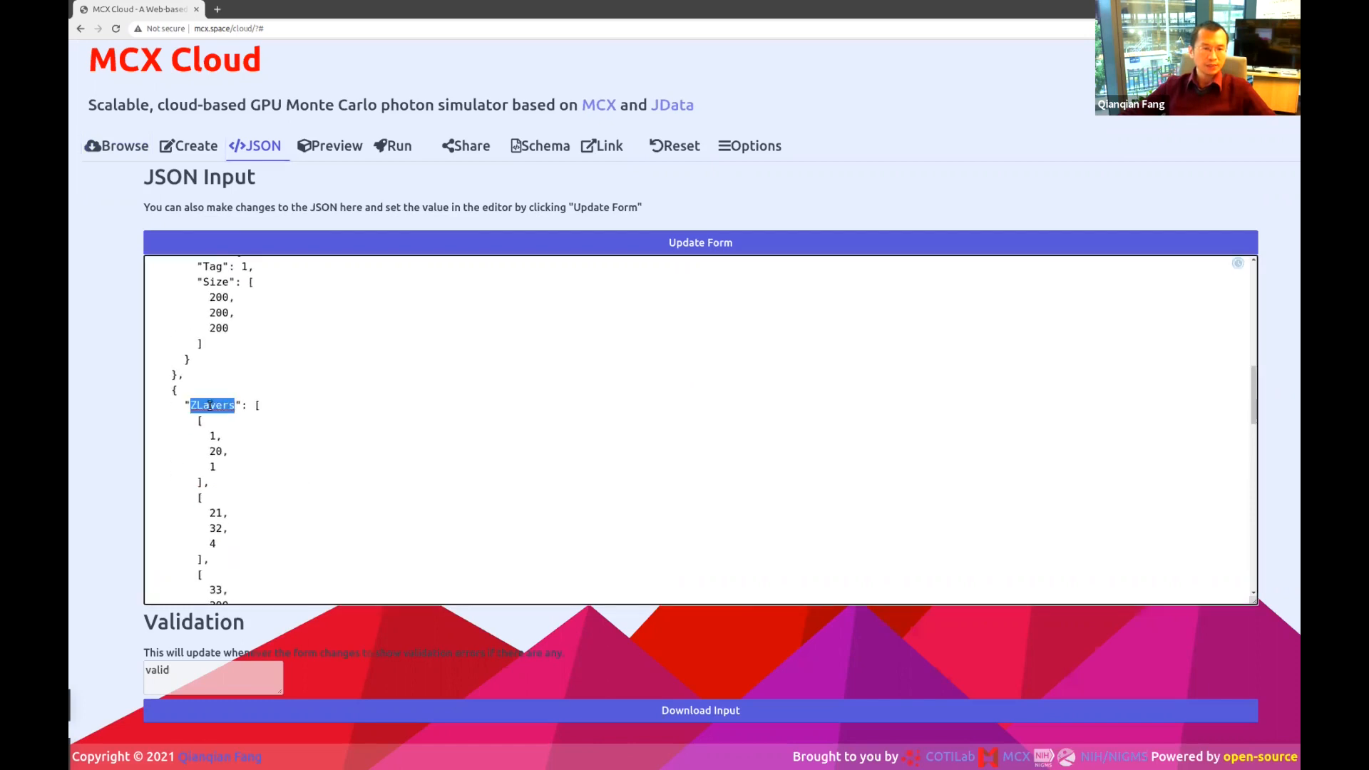
scroll(357, 392, up, 1)
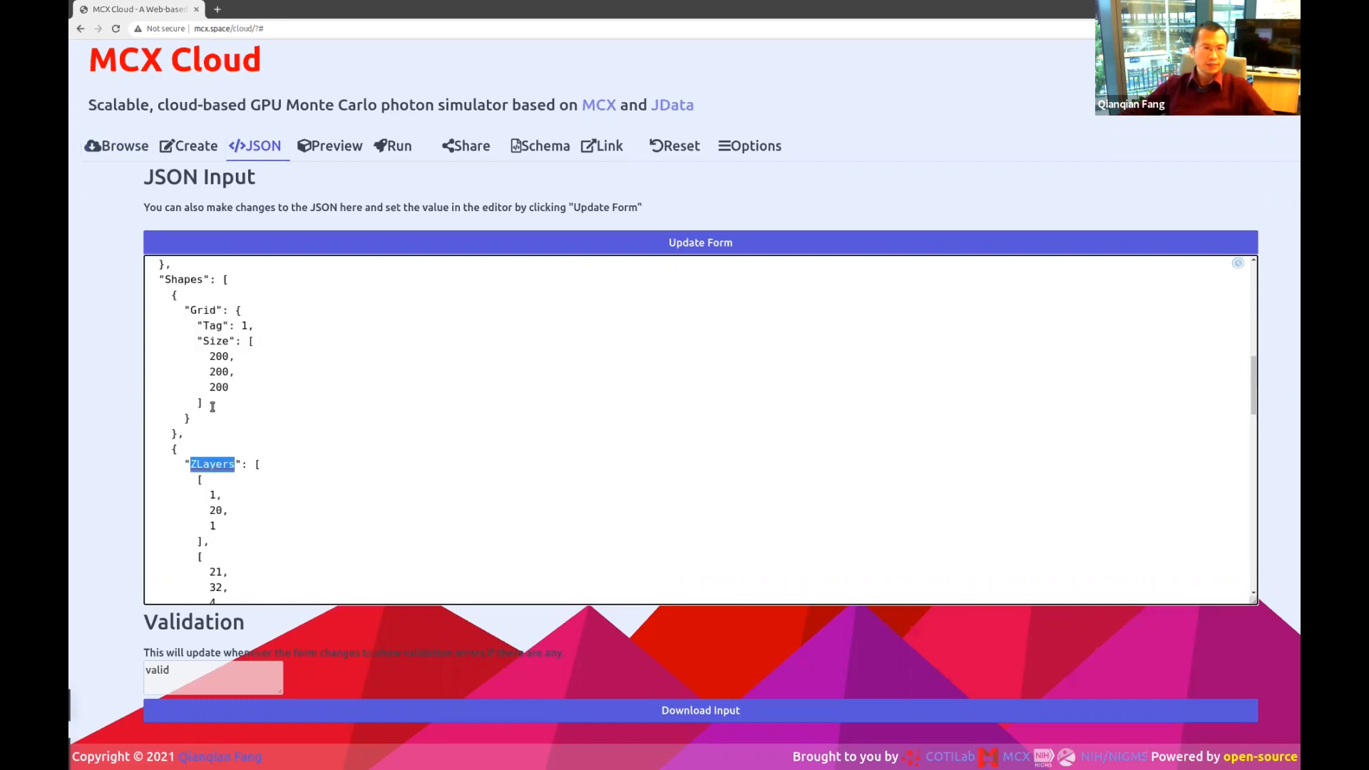
double_click(184, 279)
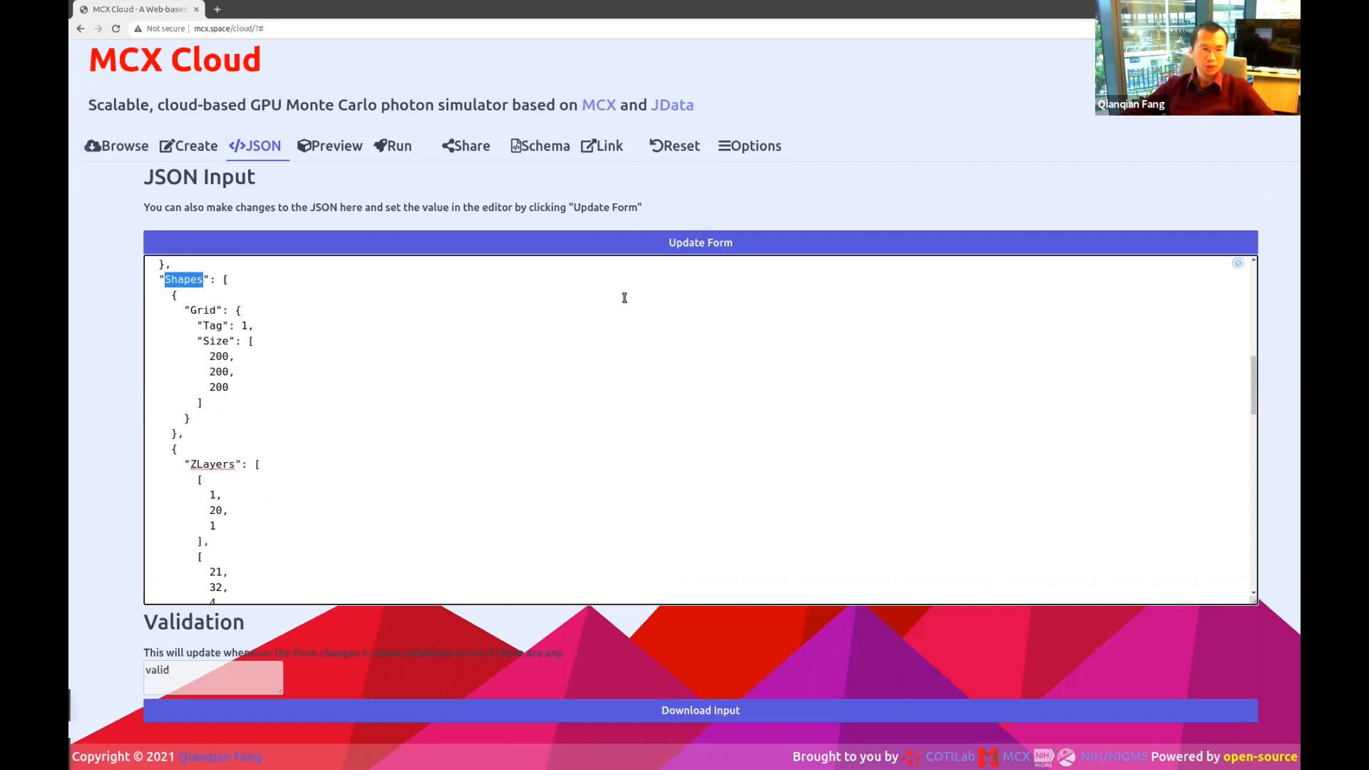
scroll(276, 449, down, 1)
scroll(277, 449, down, 1)
double_click(217, 318)
drag(238, 362, 165, 349)
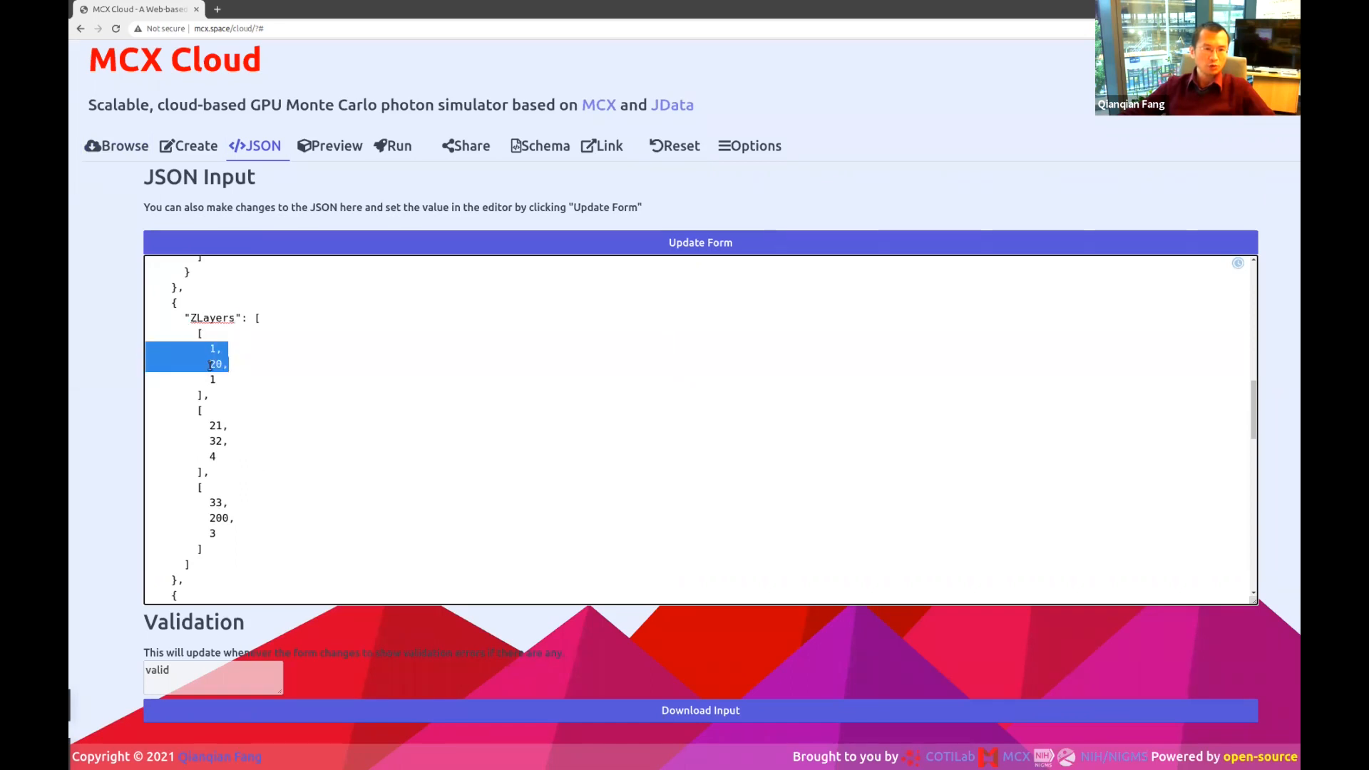
double_click(211, 364)
click(243, 377)
double_click(216, 425)
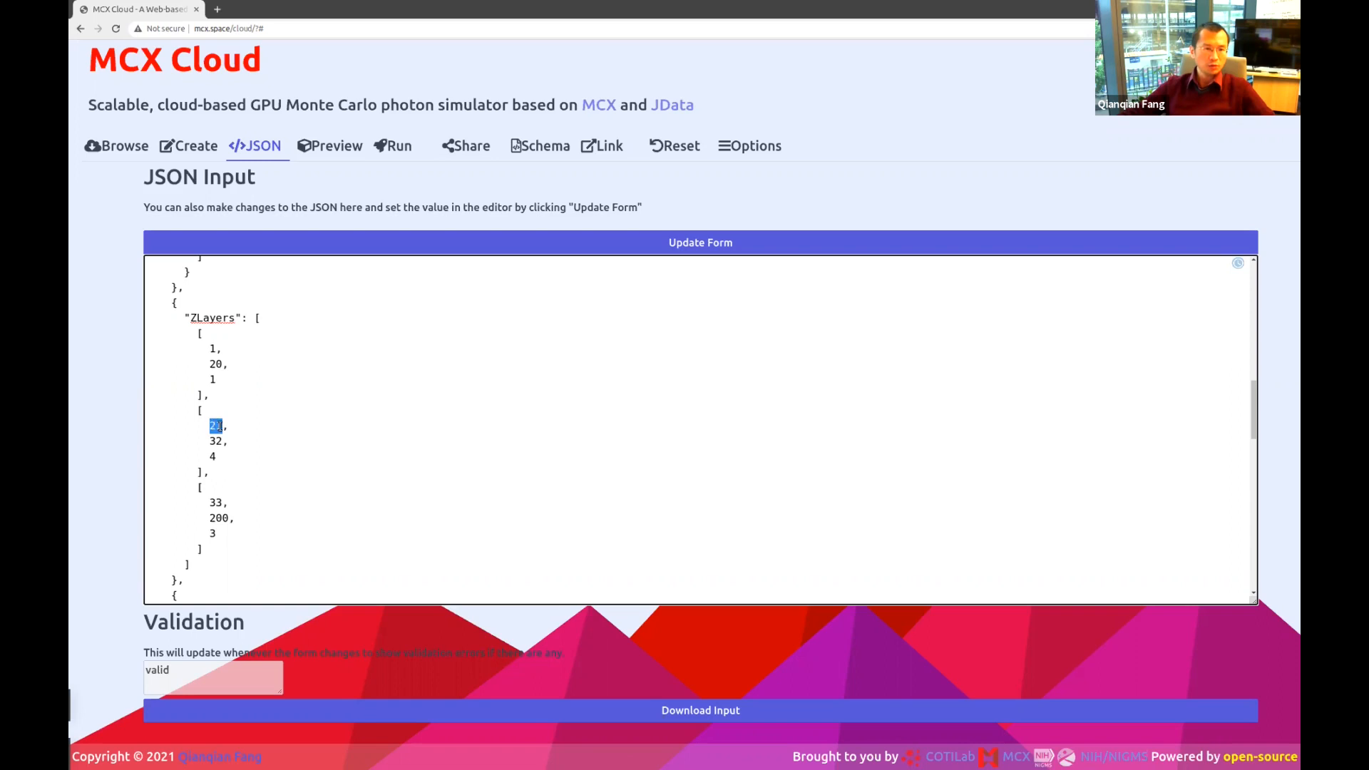
mouse_move(152, 441)
mouse_down()
mouse_move(222, 455)
mouse_move(138, 428)
mouse_up()
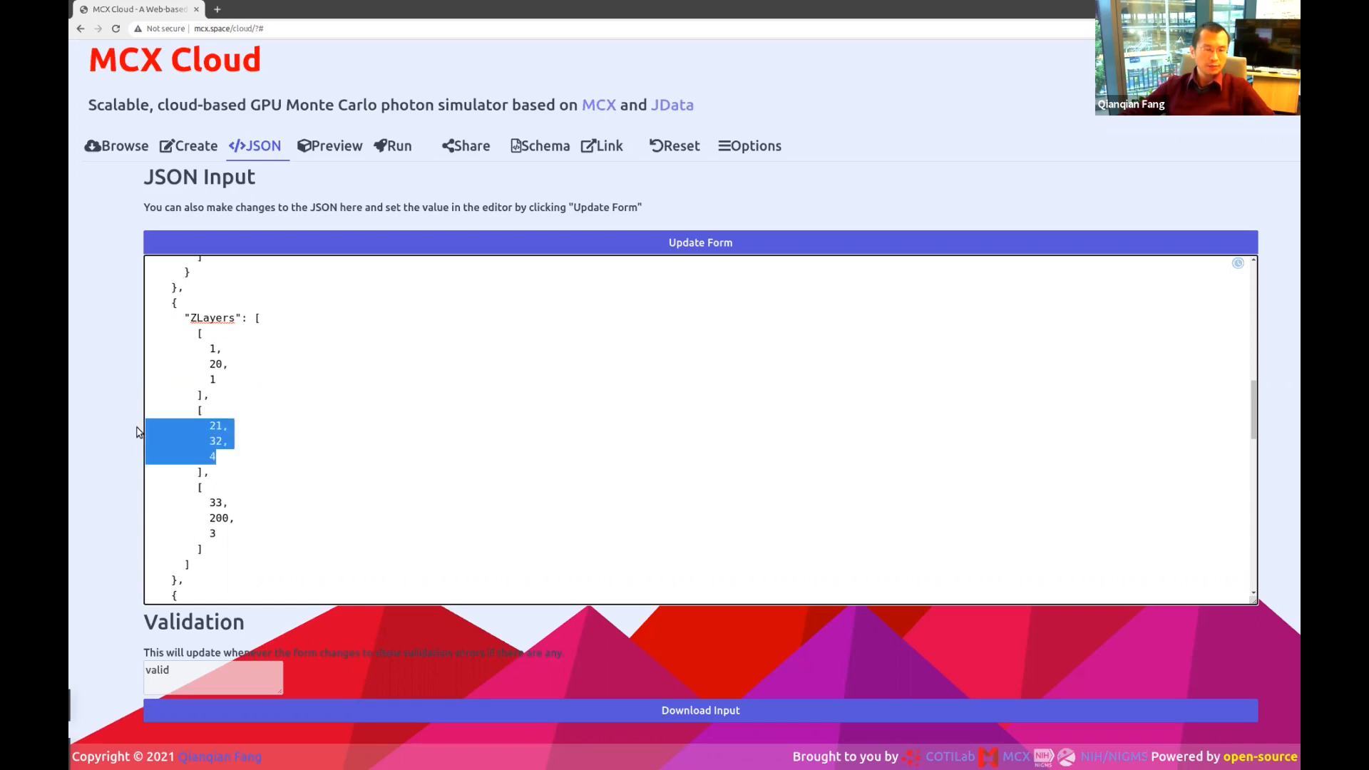
scroll(360, 430, down, 1)
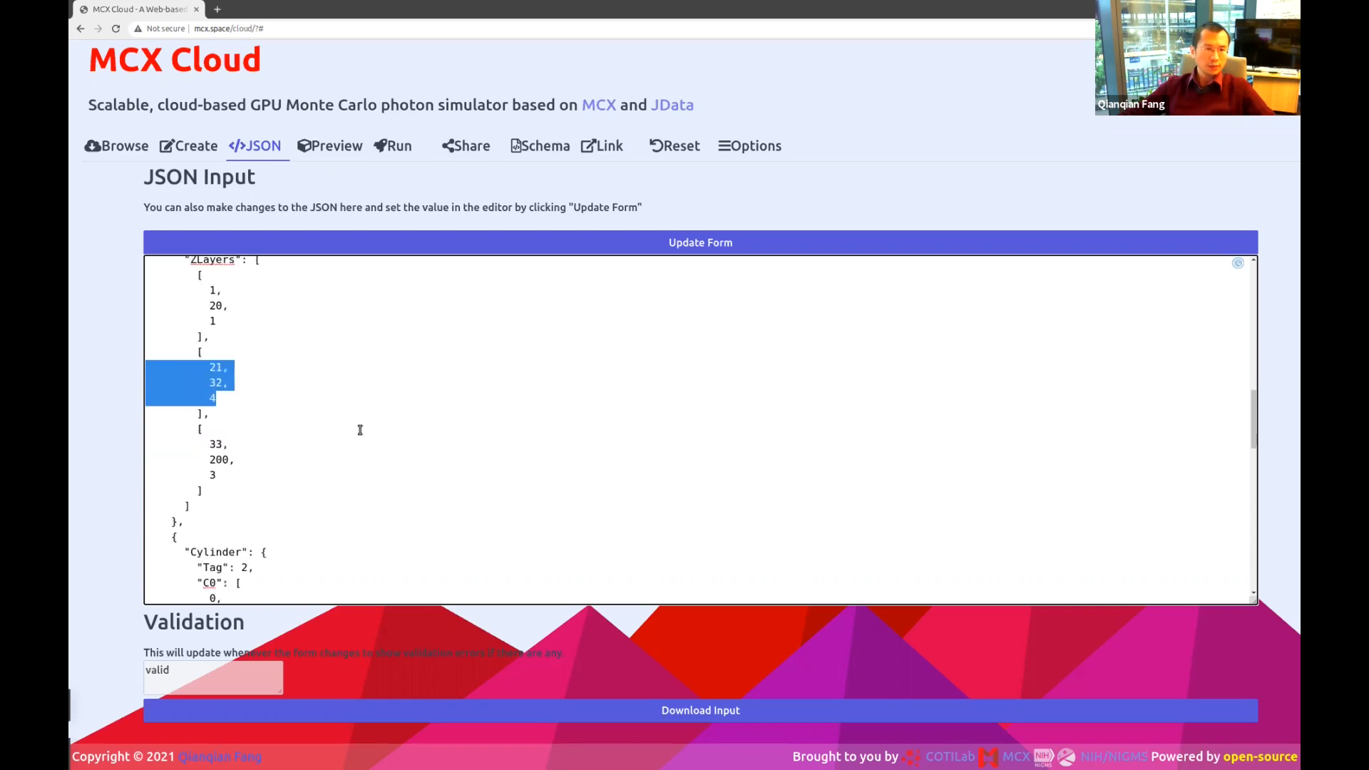
drag(218, 475, 133, 439)
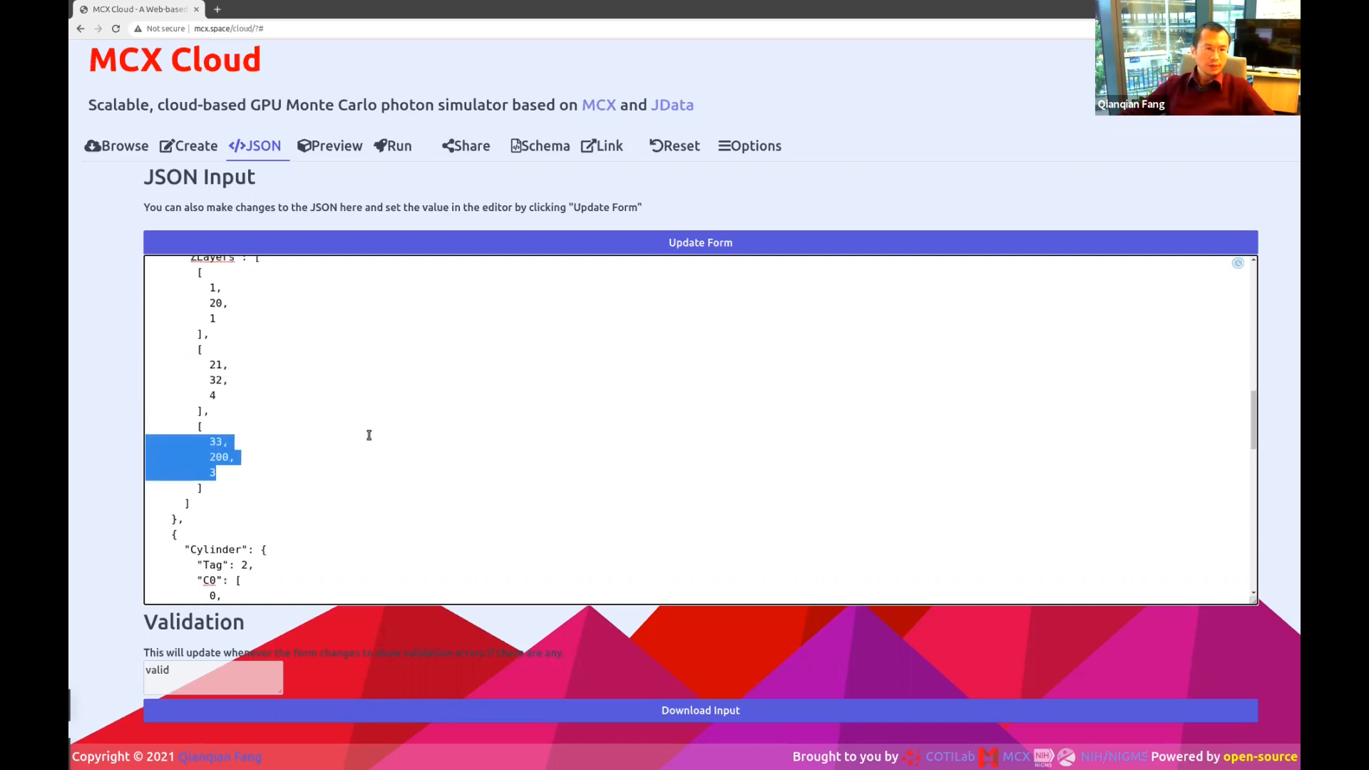
scroll(371, 431, down, 3)
double_click(214, 434)
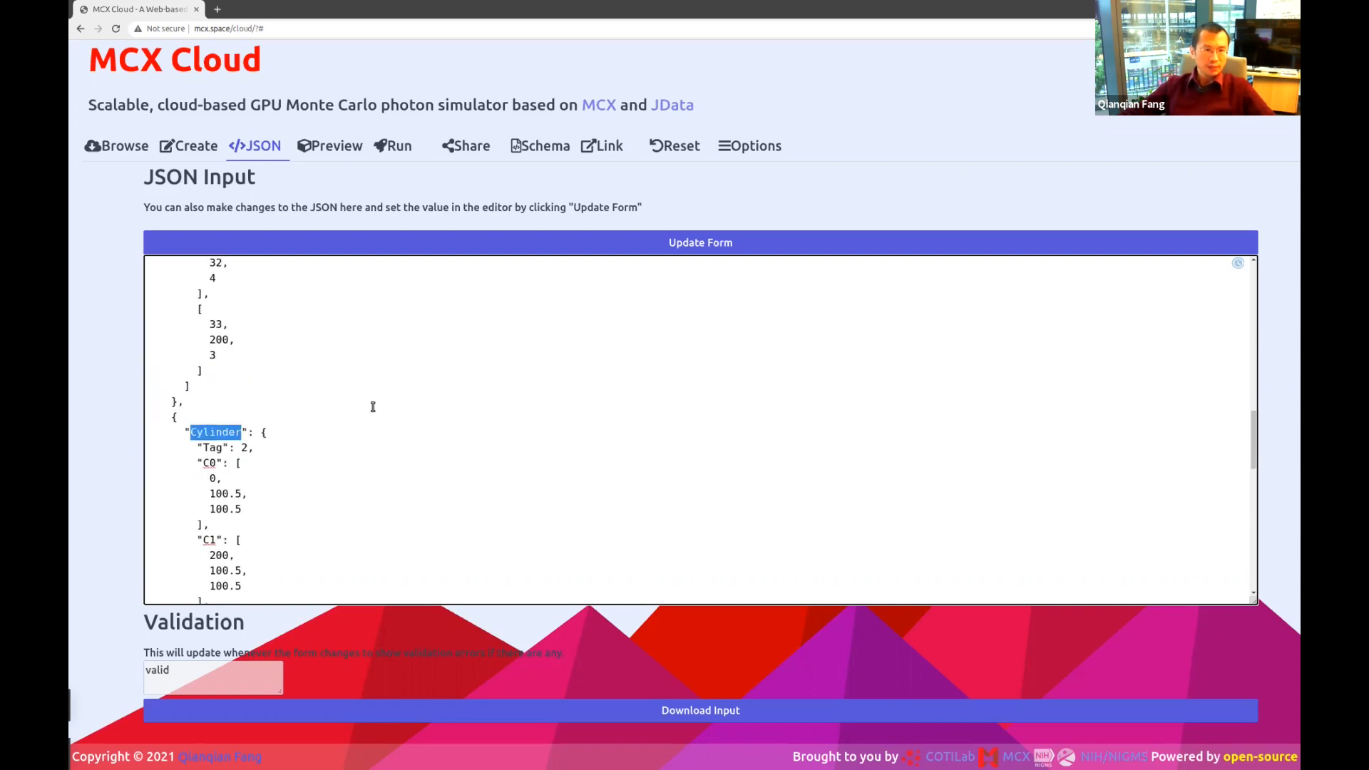
scroll(371, 405, down, 3)
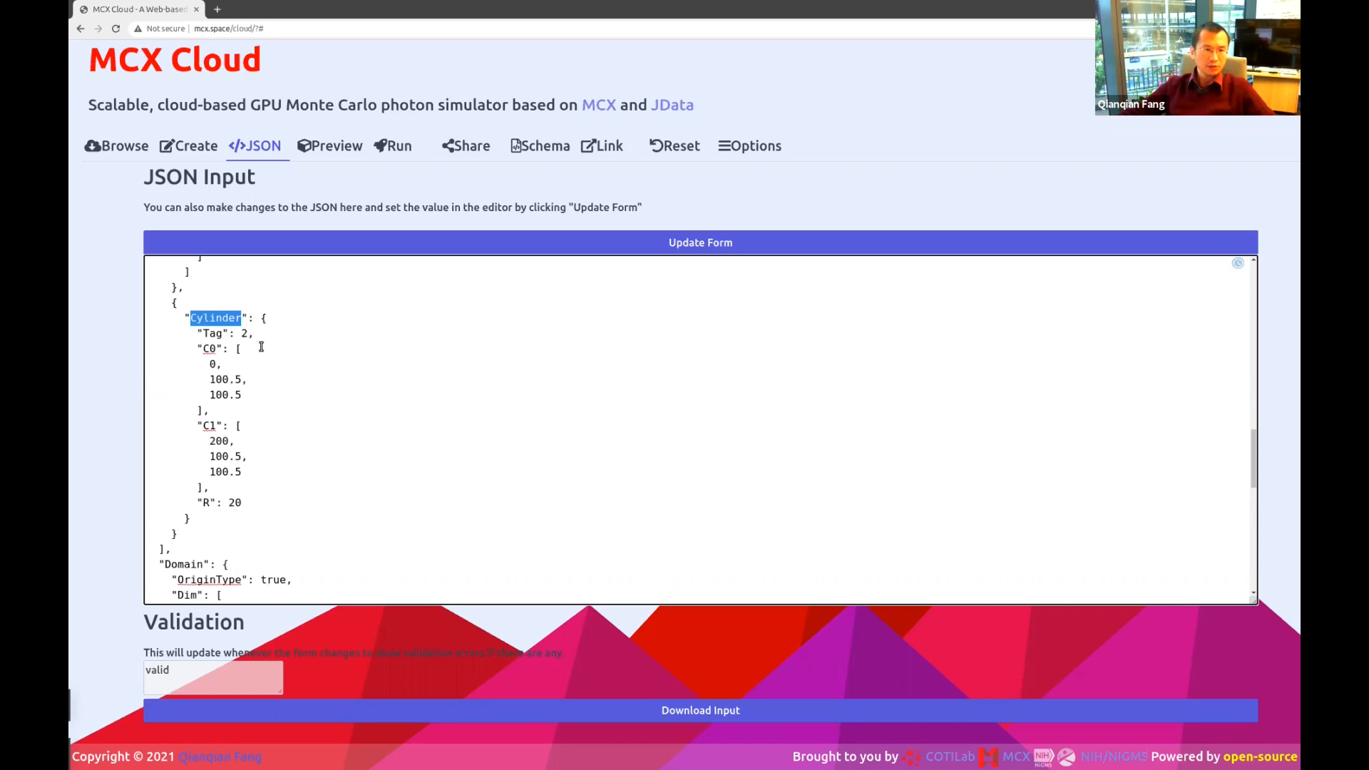
drag(262, 393, 142, 368)
drag(258, 471, 144, 435)
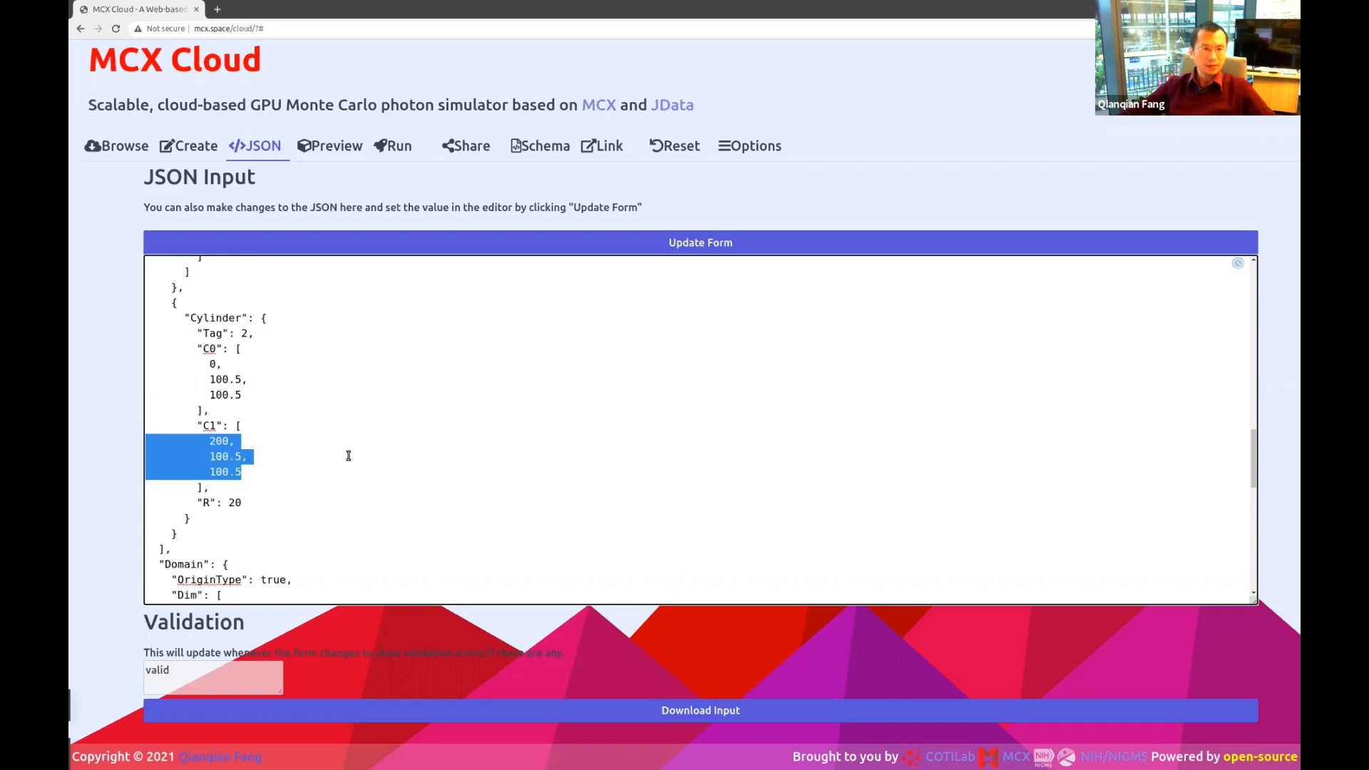
drag(250, 503, 146, 504)
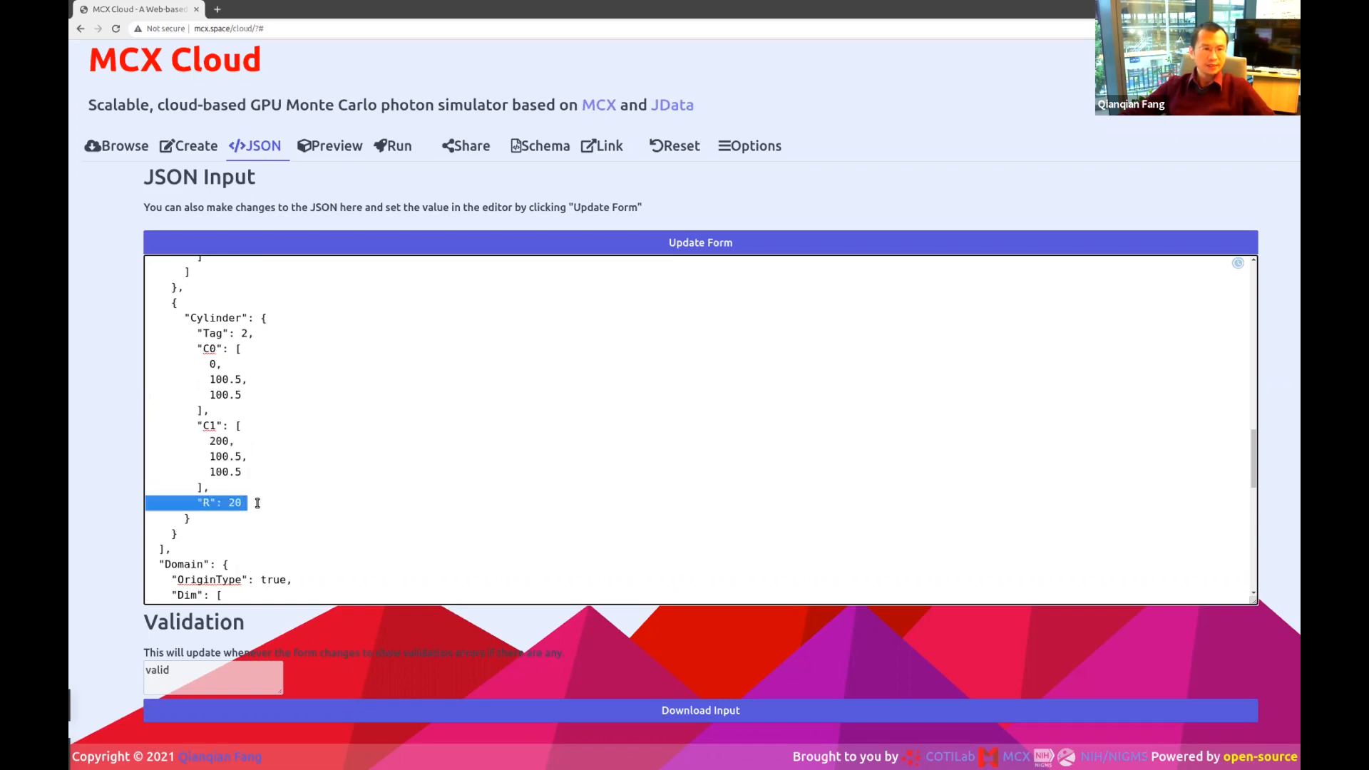
triple_click(266, 333)
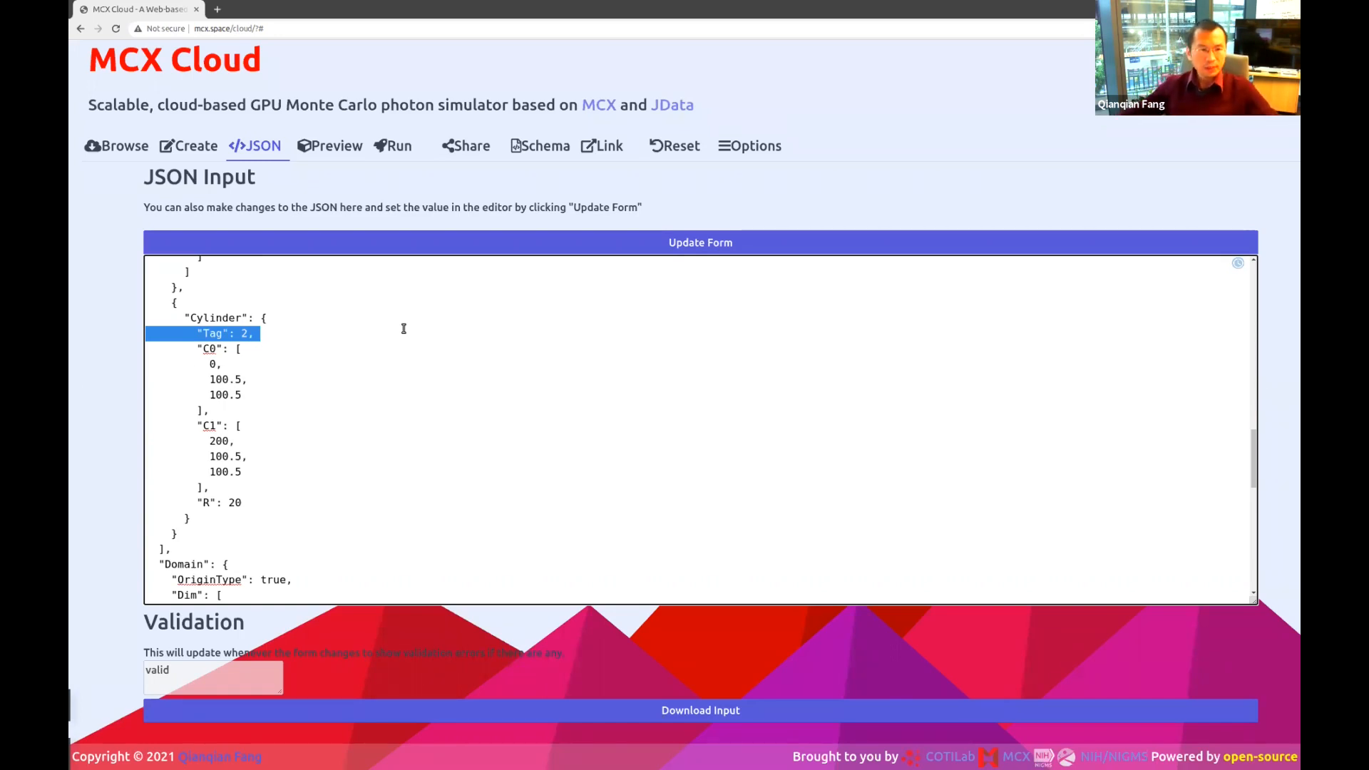
scroll(446, 388, up, 8)
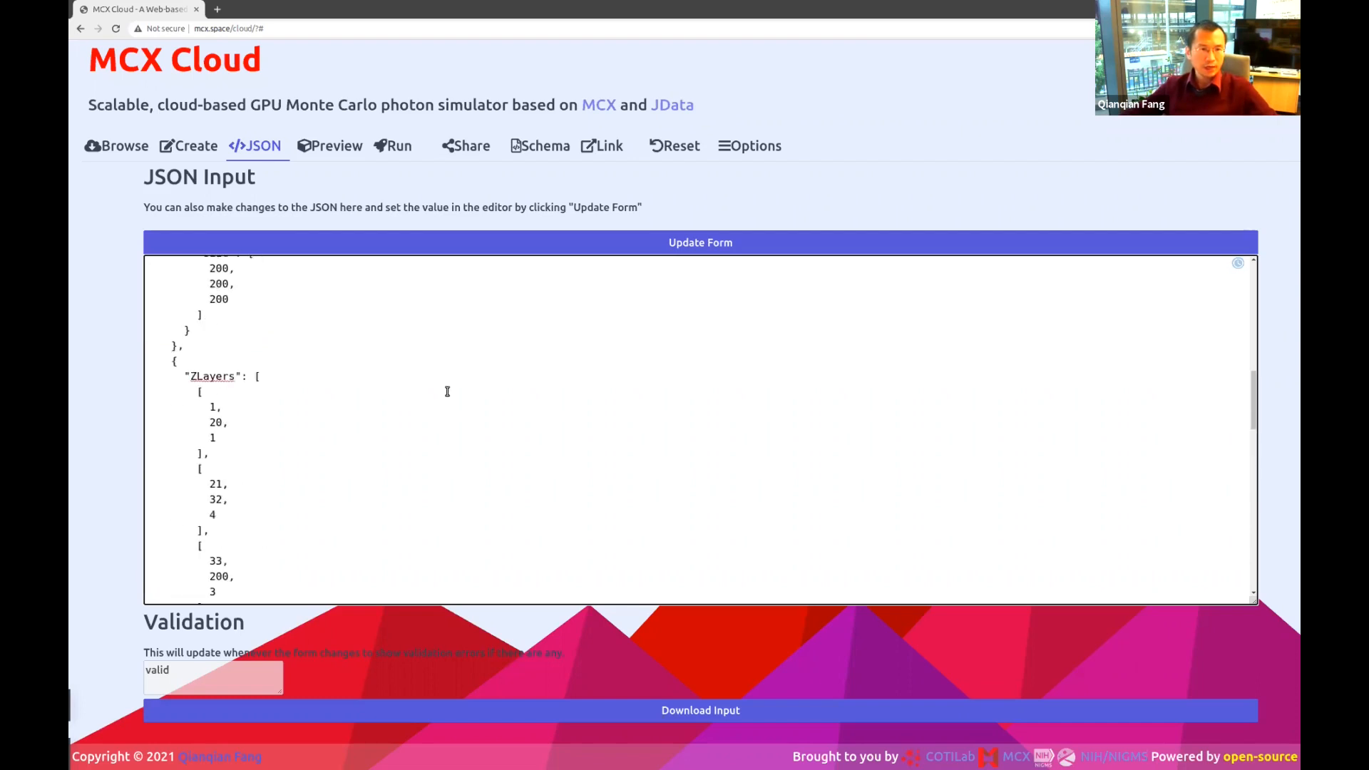
scroll(447, 391, up, 1)
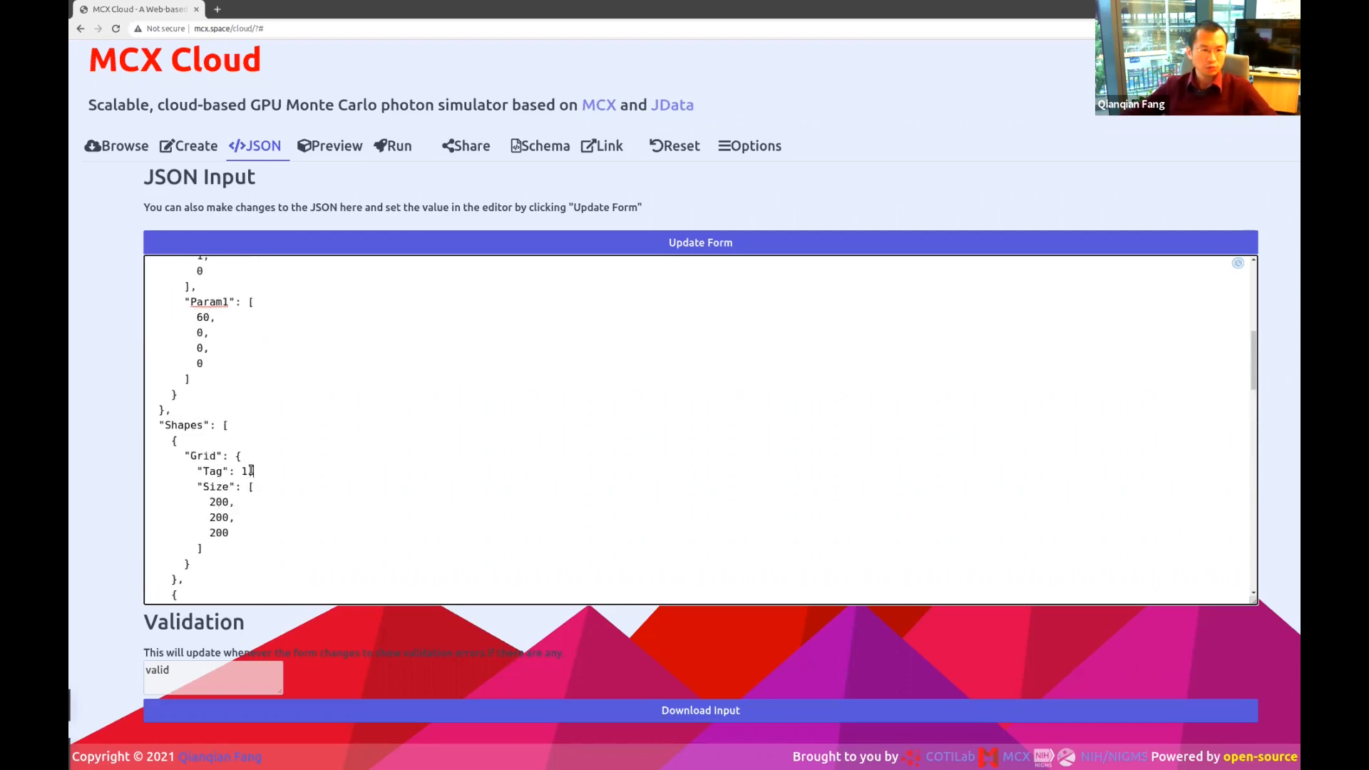
click(251, 471)
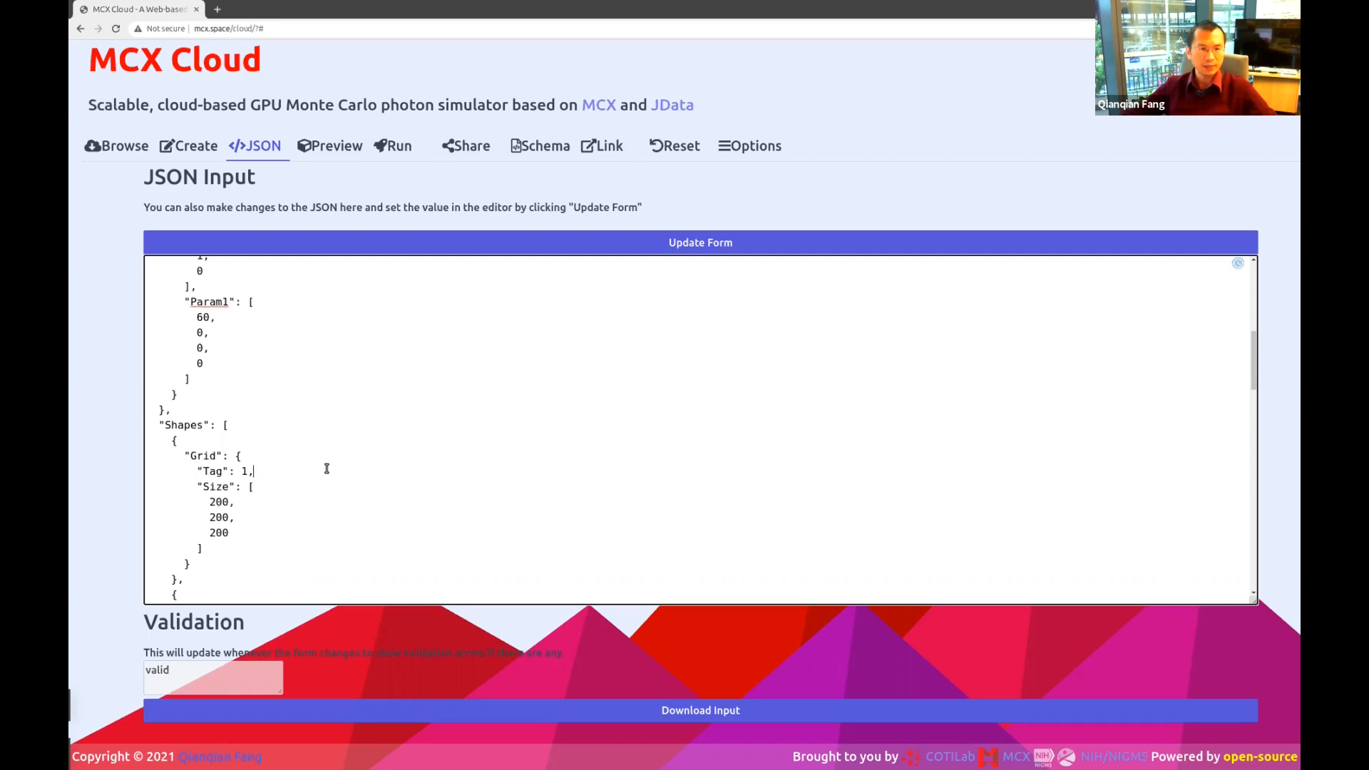
double_click(212, 470)
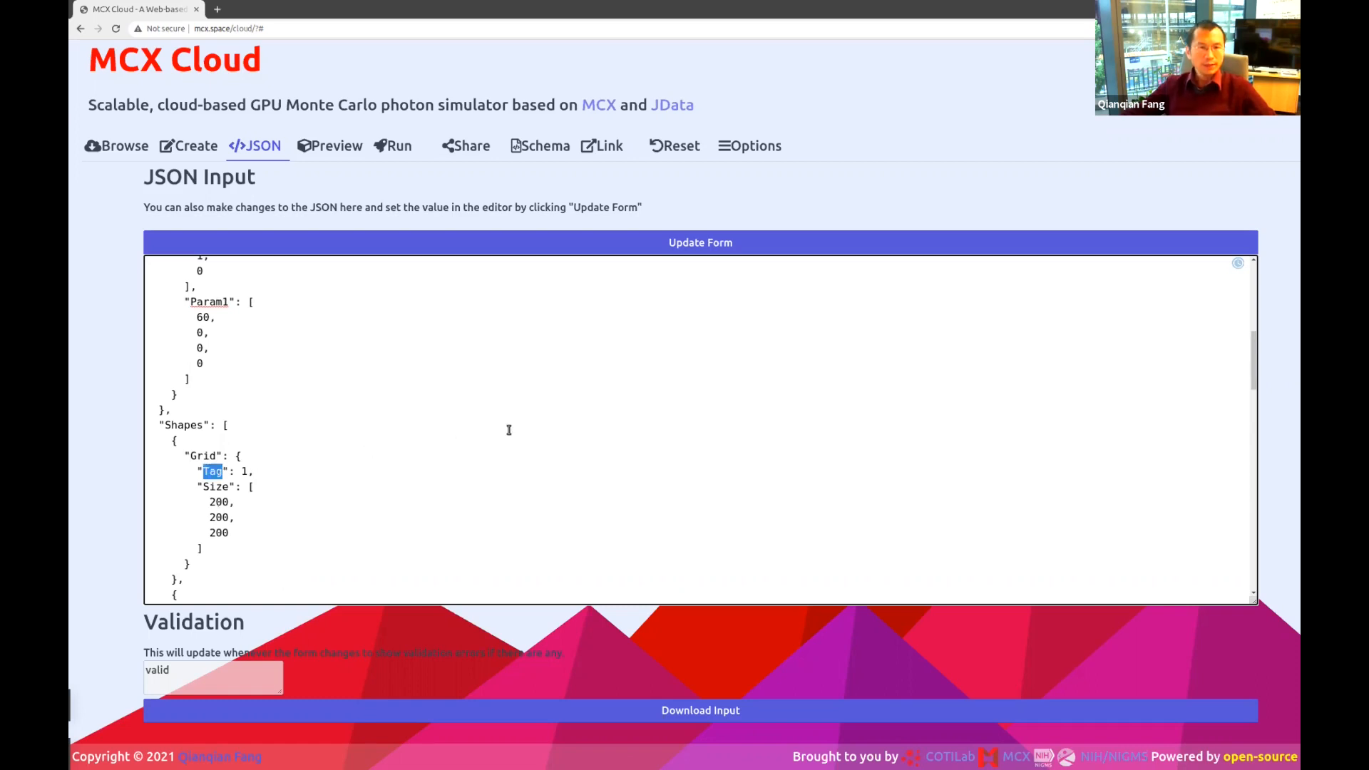
scroll(510, 429, down, 15)
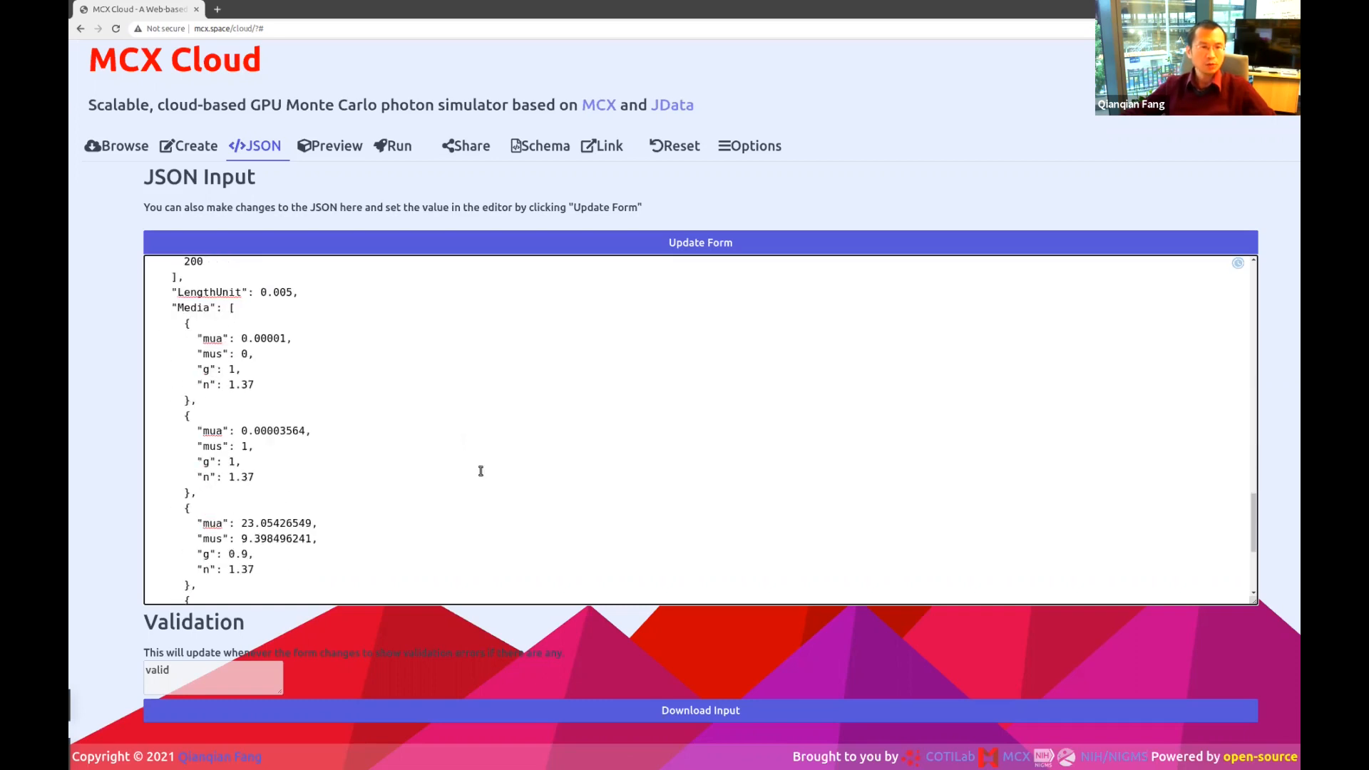
Highlight the Domain section, the Media list and its first Media entry in the JSON editor.
scroll(480, 468, up, 5)
double_click(184, 331)
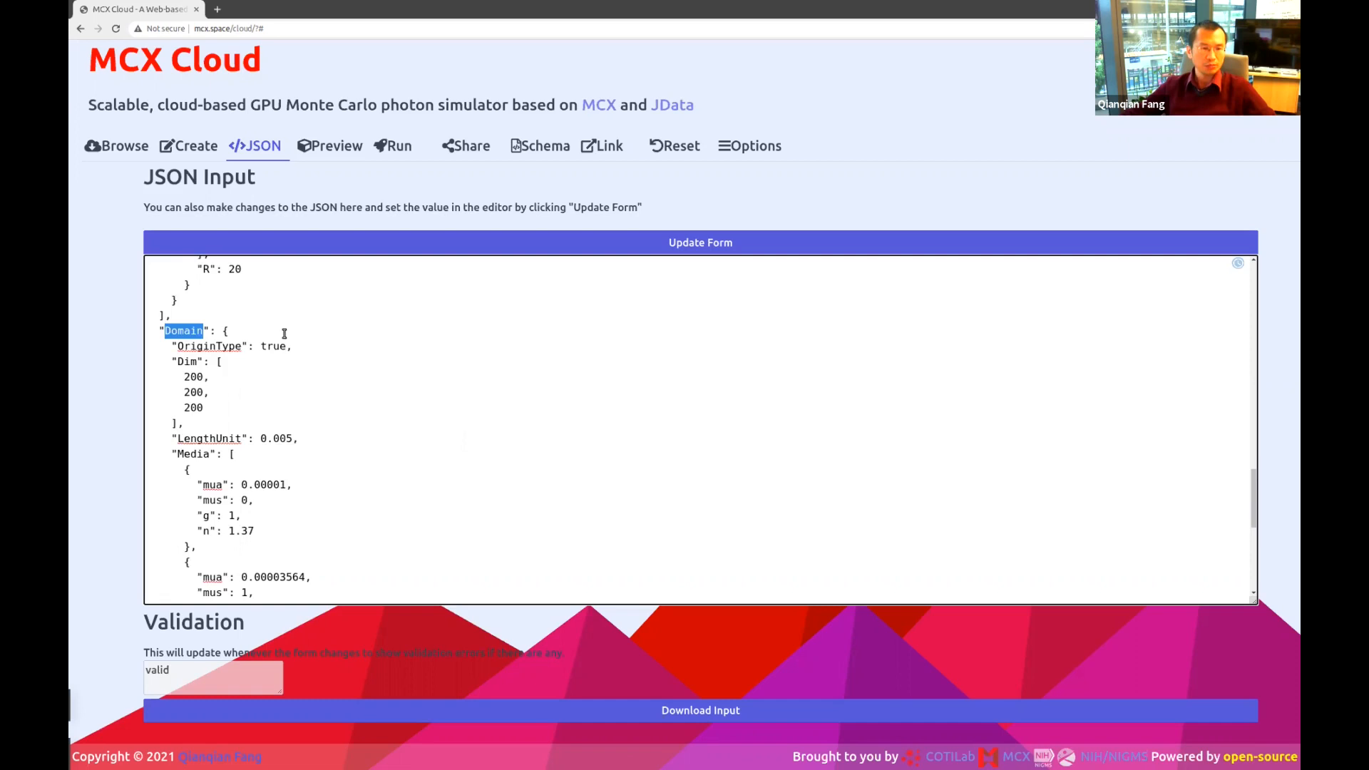
double_click(192, 454)
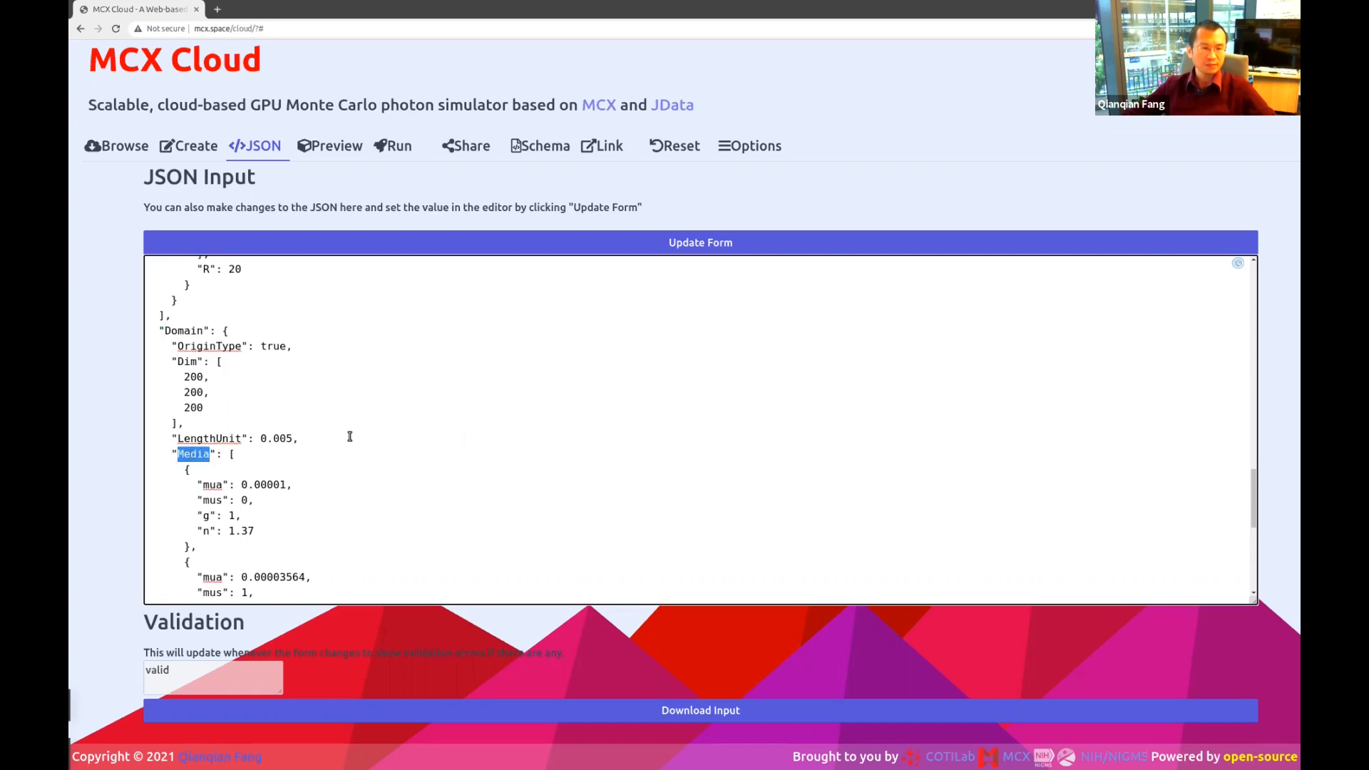
scroll(350, 437, down, 2)
click(224, 423)
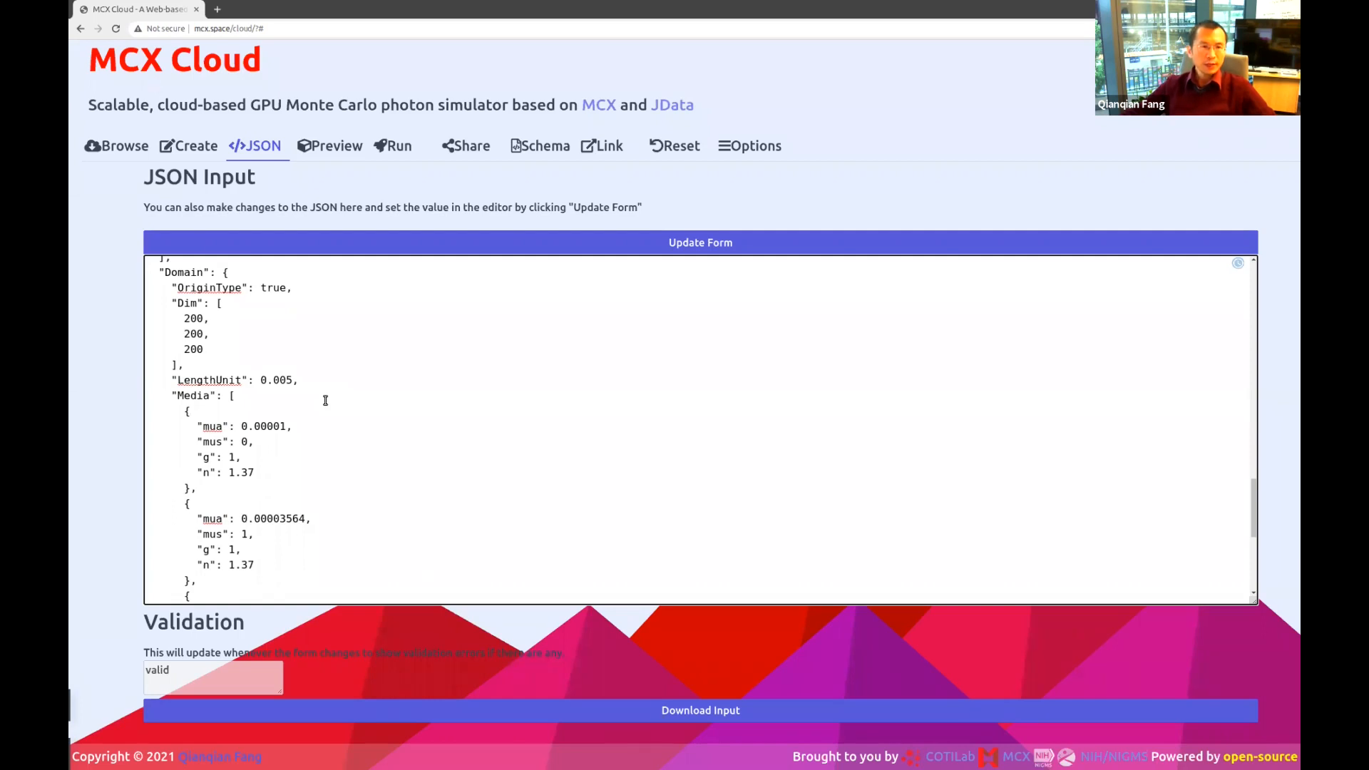
double_click(194, 398)
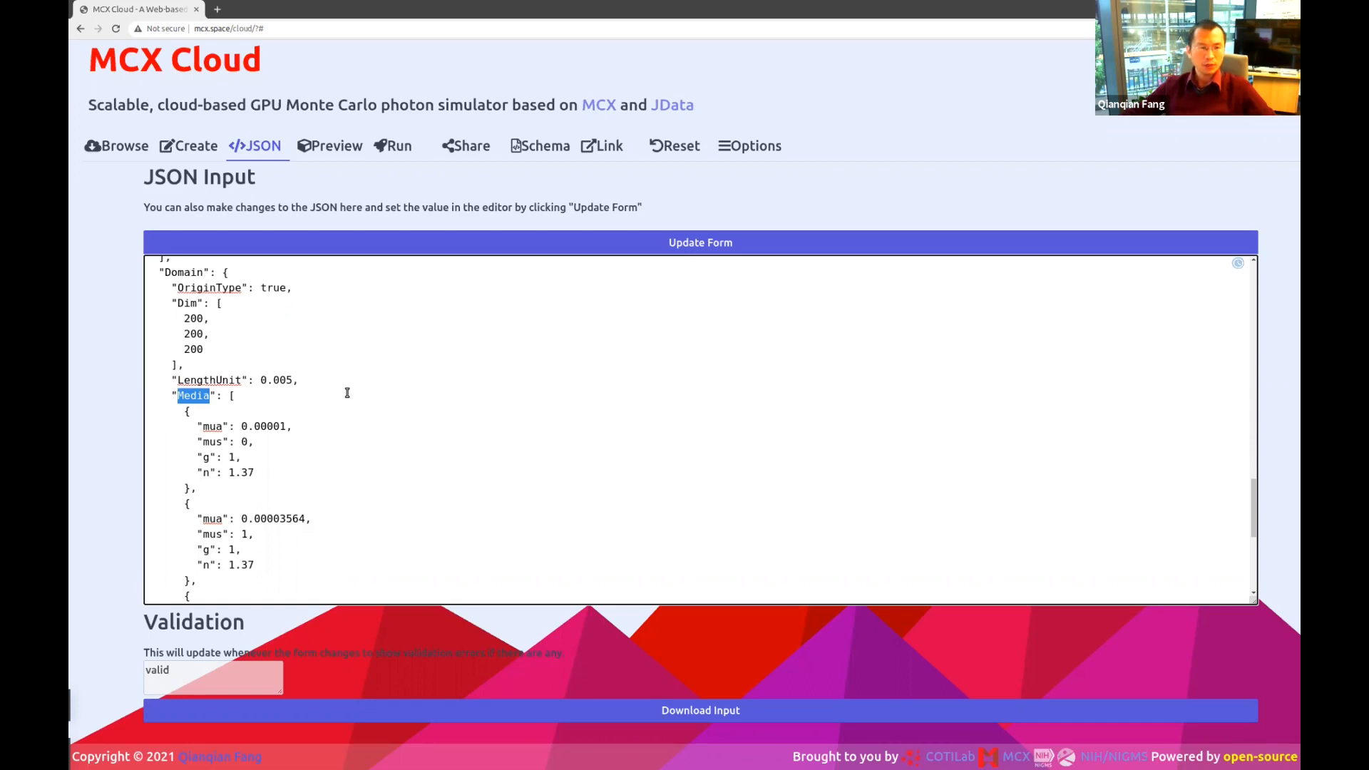
click(221, 412)
drag(222, 493, 147, 412)
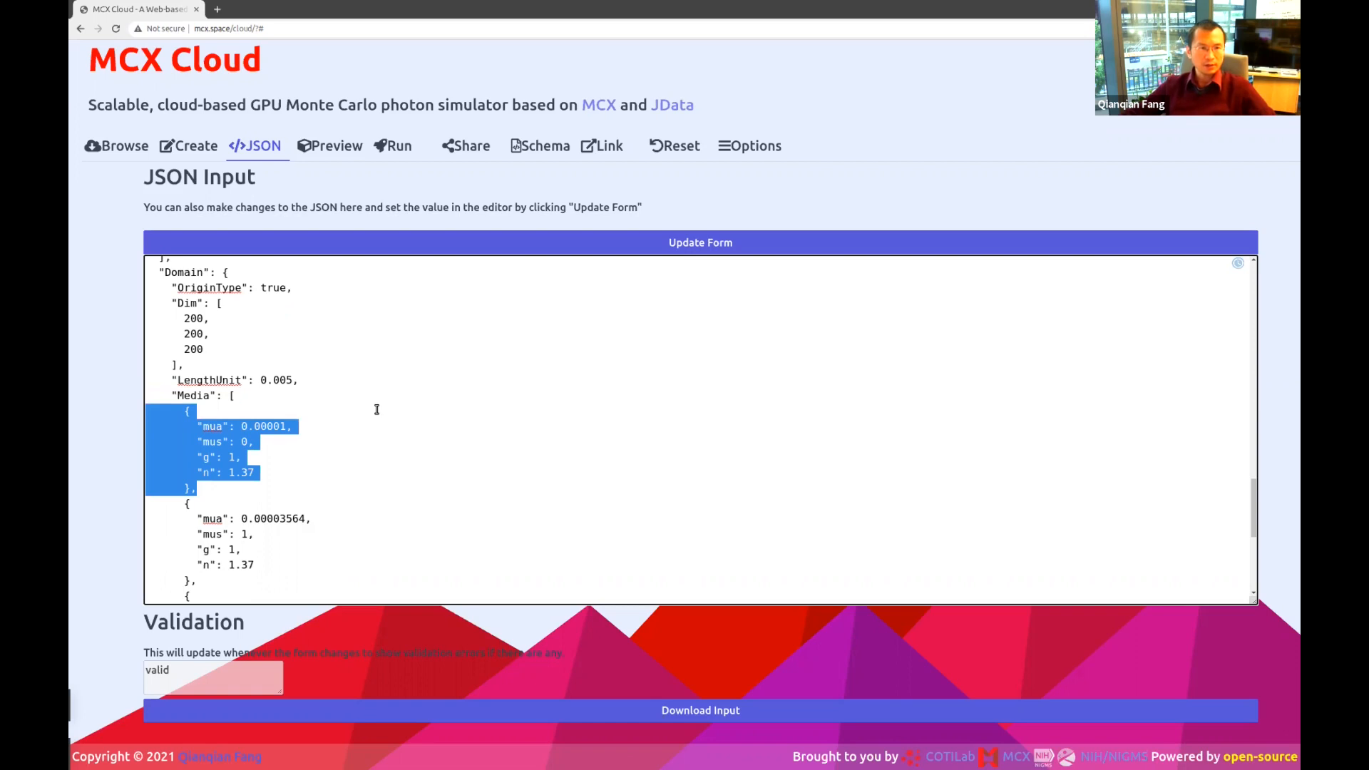
scroll(377, 409, up, 2)
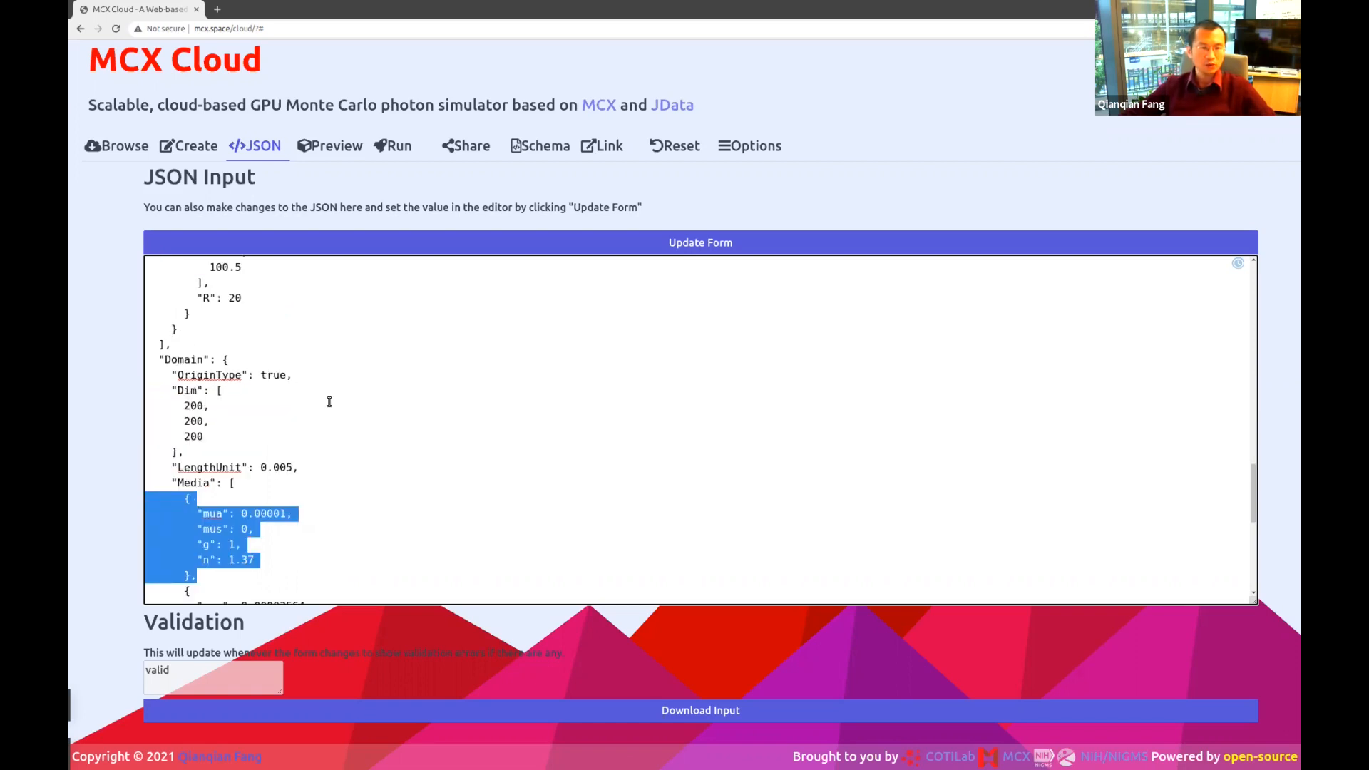
scroll(329, 401, down, 1)
click(222, 467)
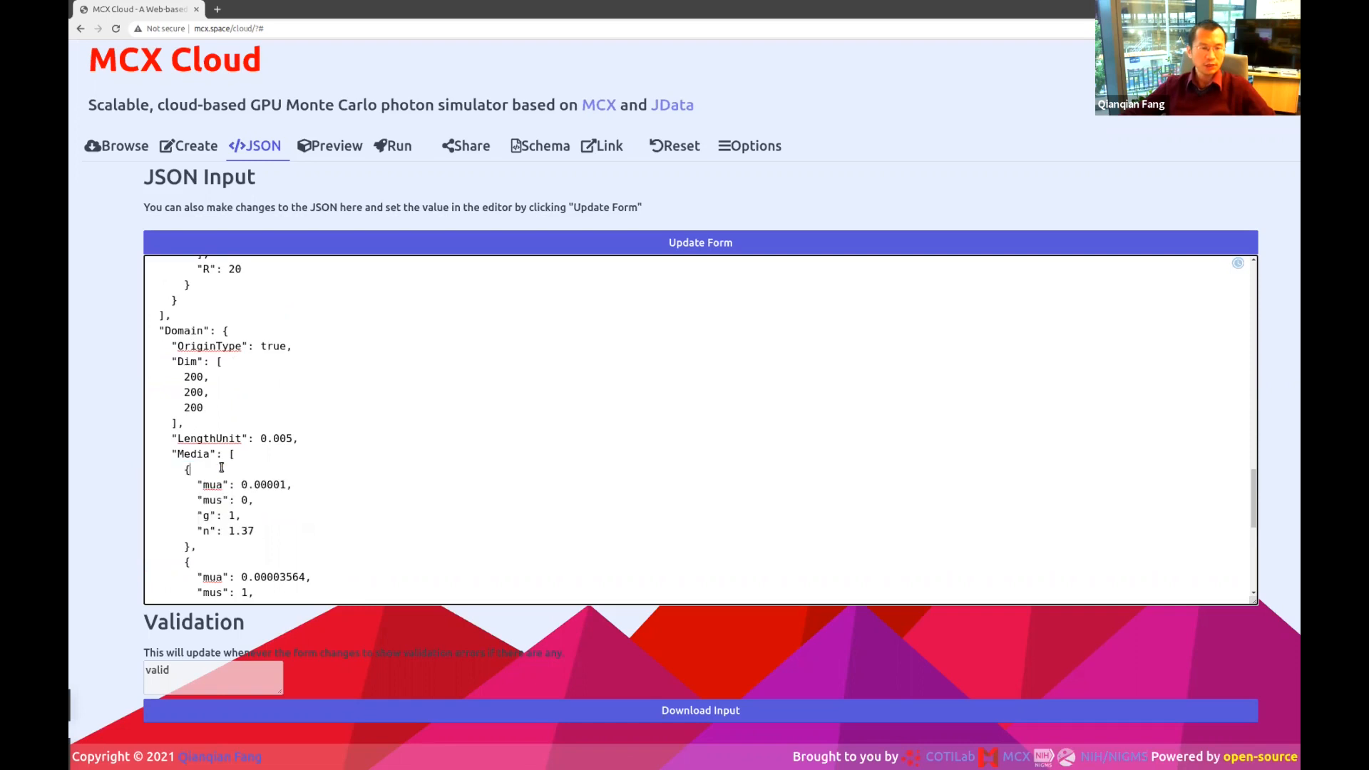
drag(197, 546, 151, 469)
triple_click(220, 468)
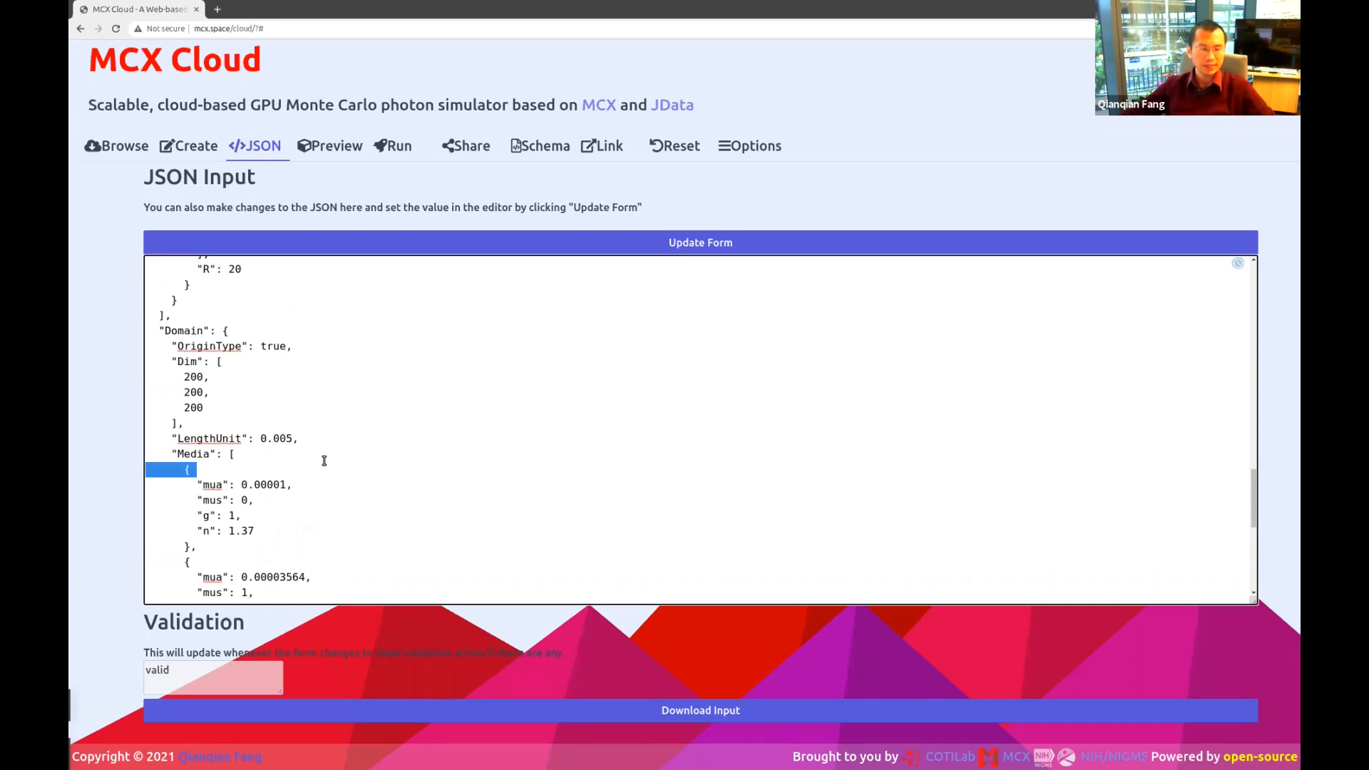
Highlight the second Media entry, then scroll to the Optode Source and 200×200×200 Shapes grid.
scroll(325, 461, down, 2)
drag(197, 493, 131, 418)
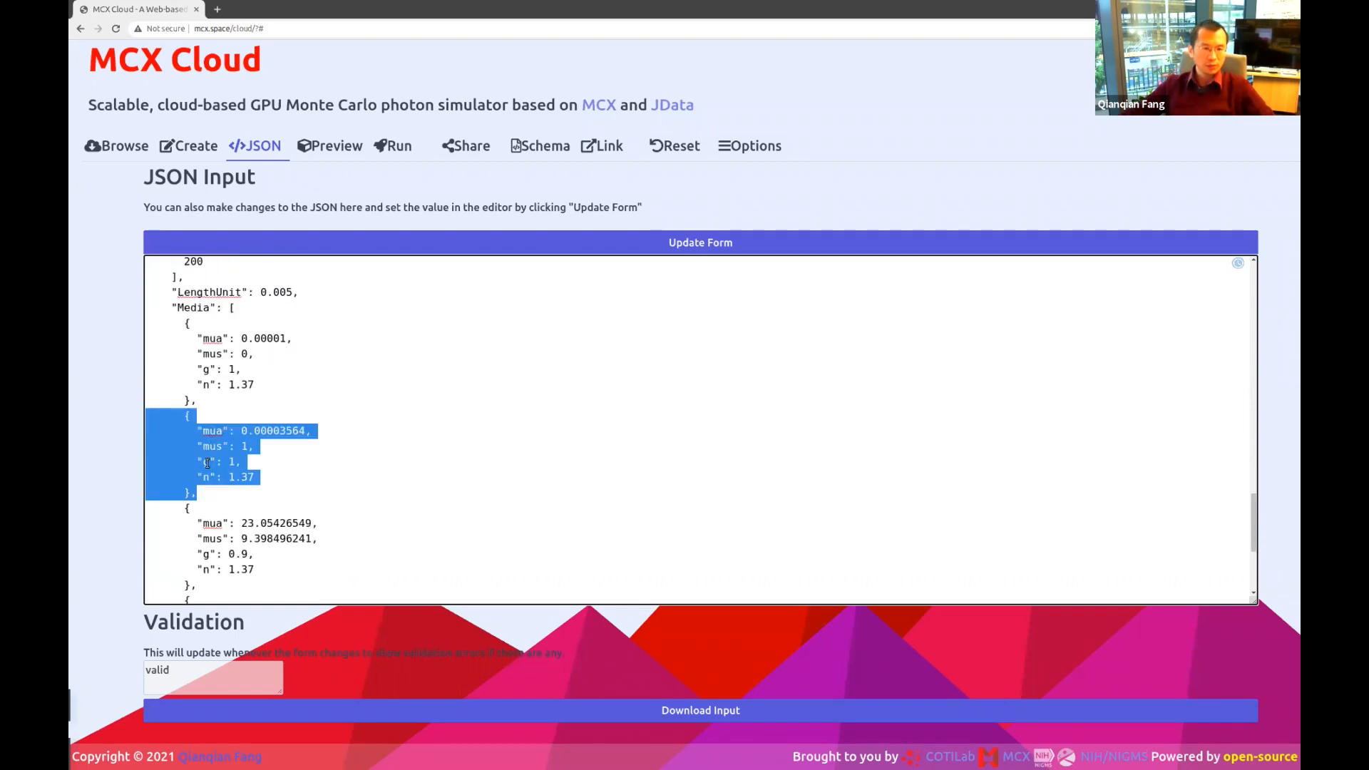
click(203, 477)
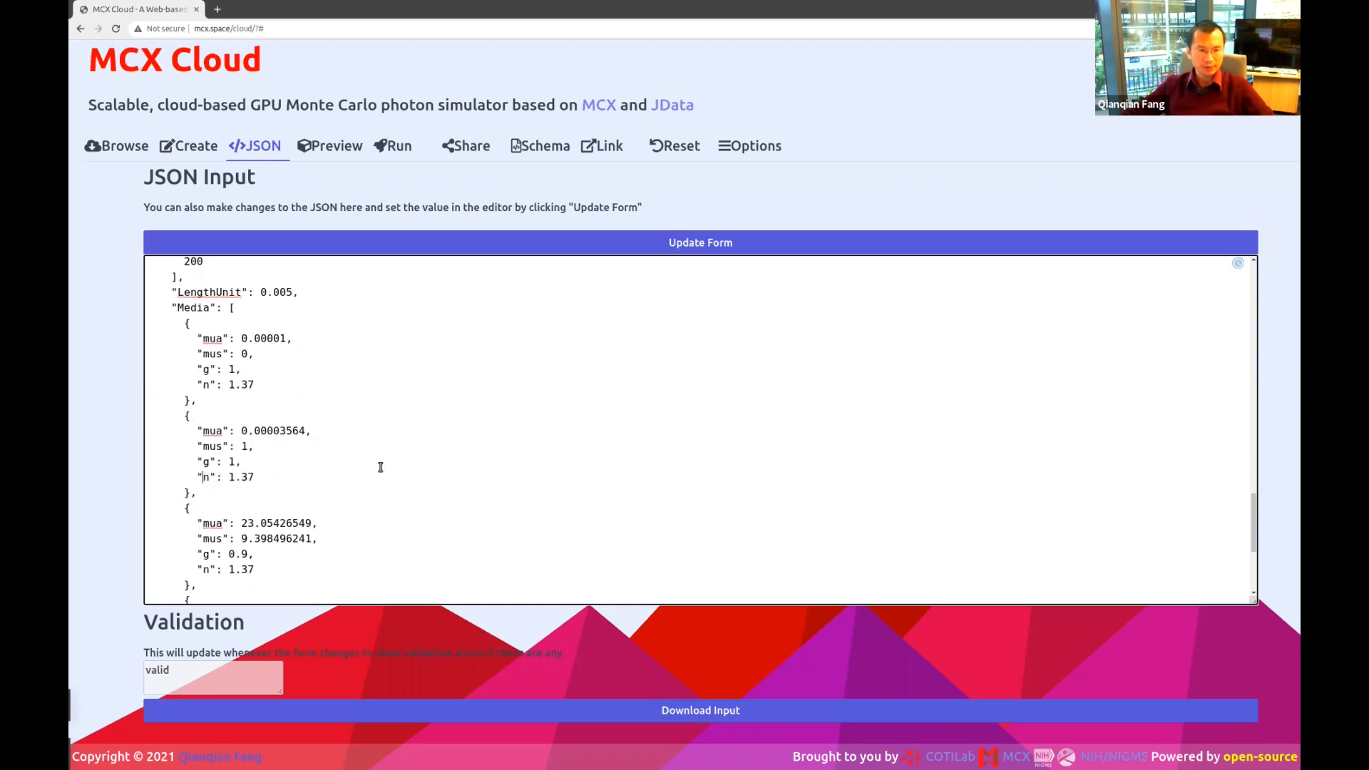
drag(207, 492, 139, 417)
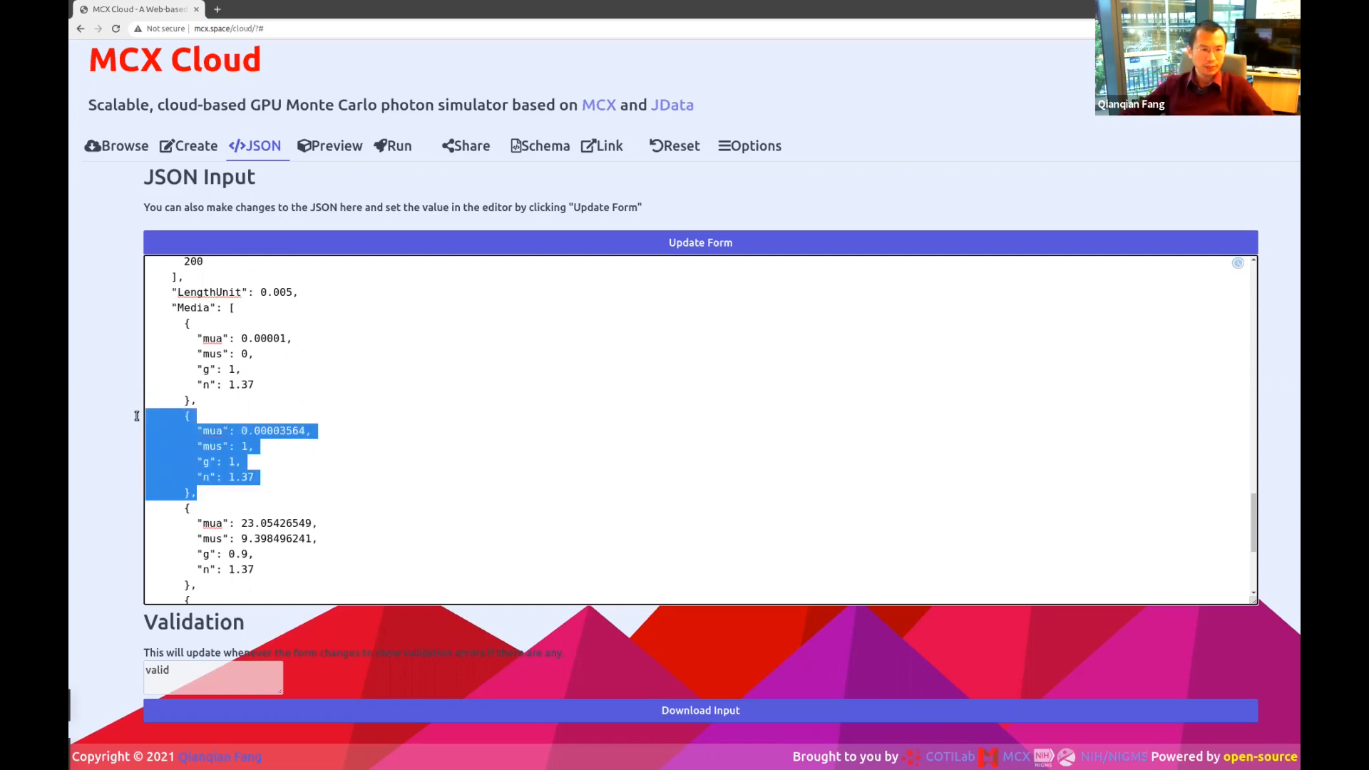
scroll(362, 424, down, 2)
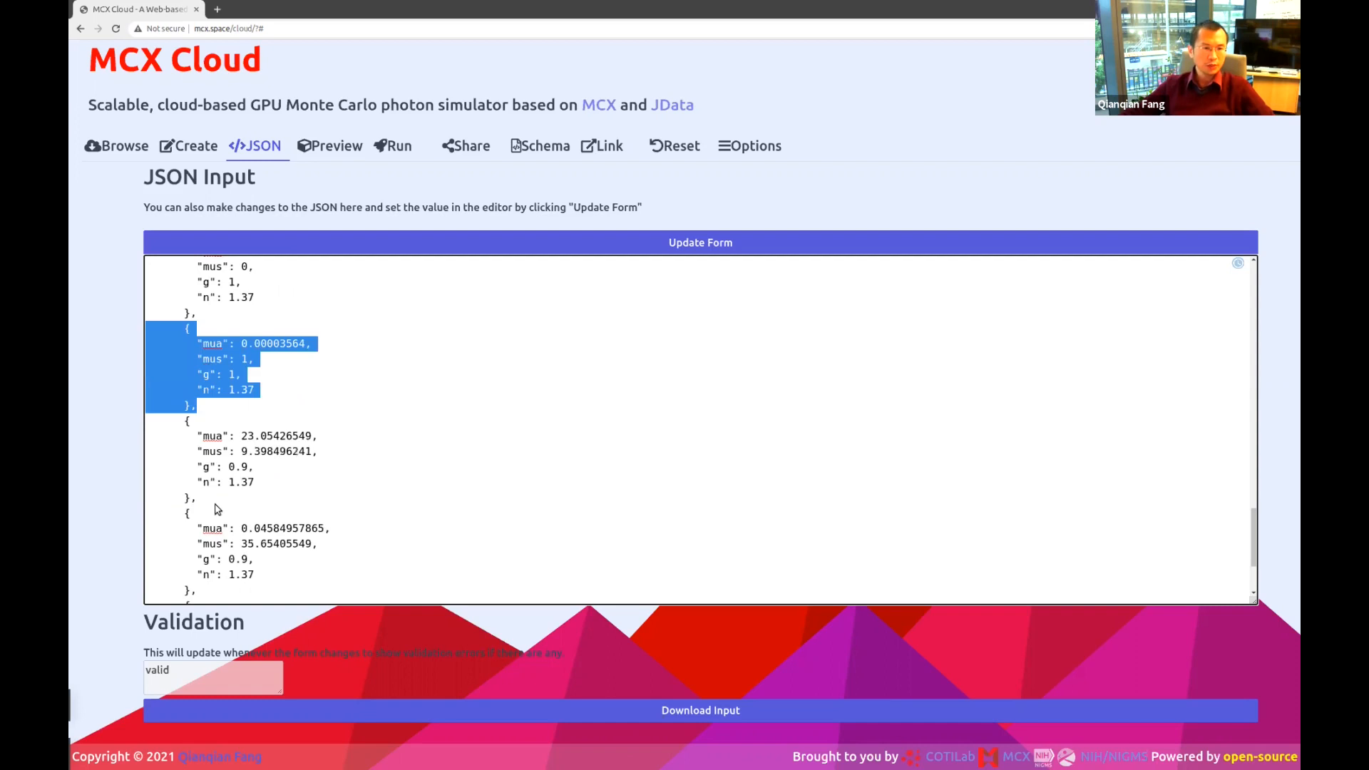
drag(216, 500, 118, 411)
scroll(246, 534, down, 2)
scroll(250, 531, down, 2)
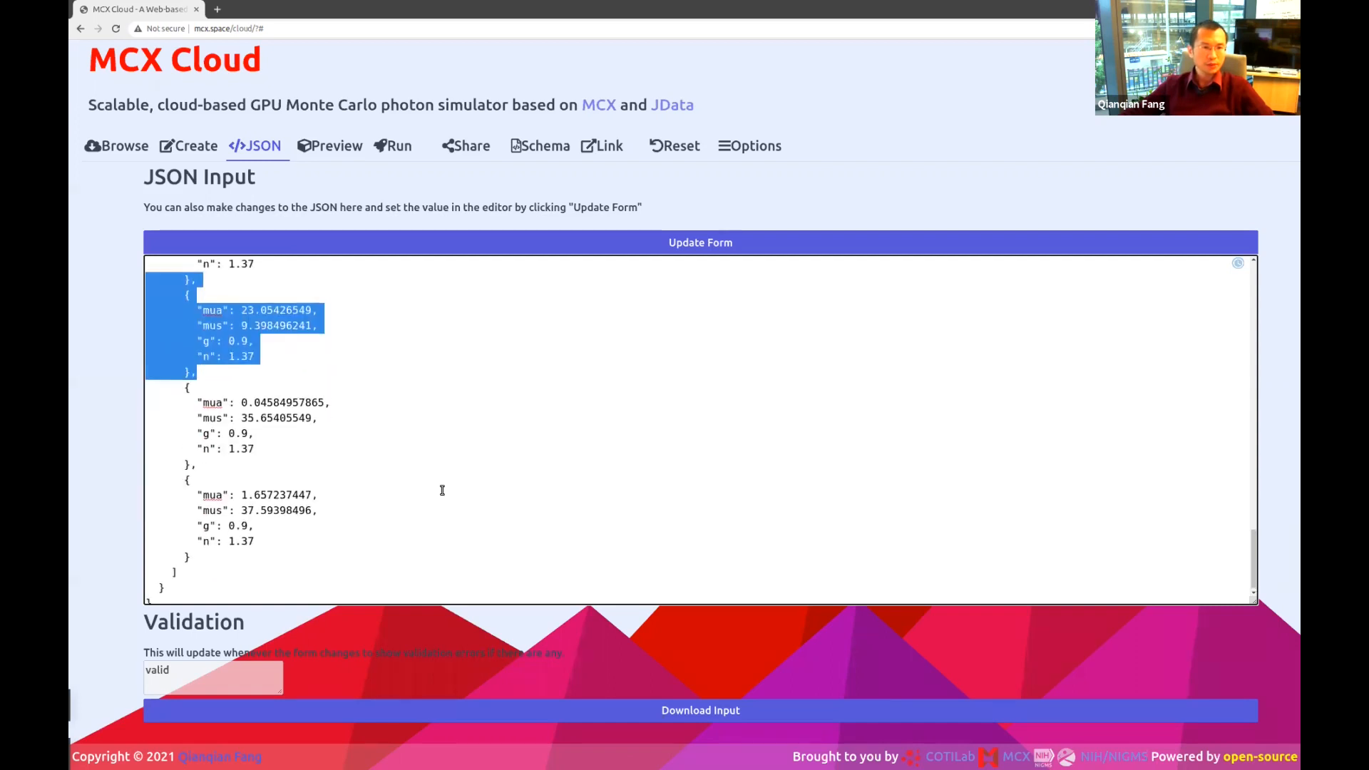
scroll(442, 490, up, 5)
scroll(442, 490, up, 2)
scroll(442, 490, up, 3)
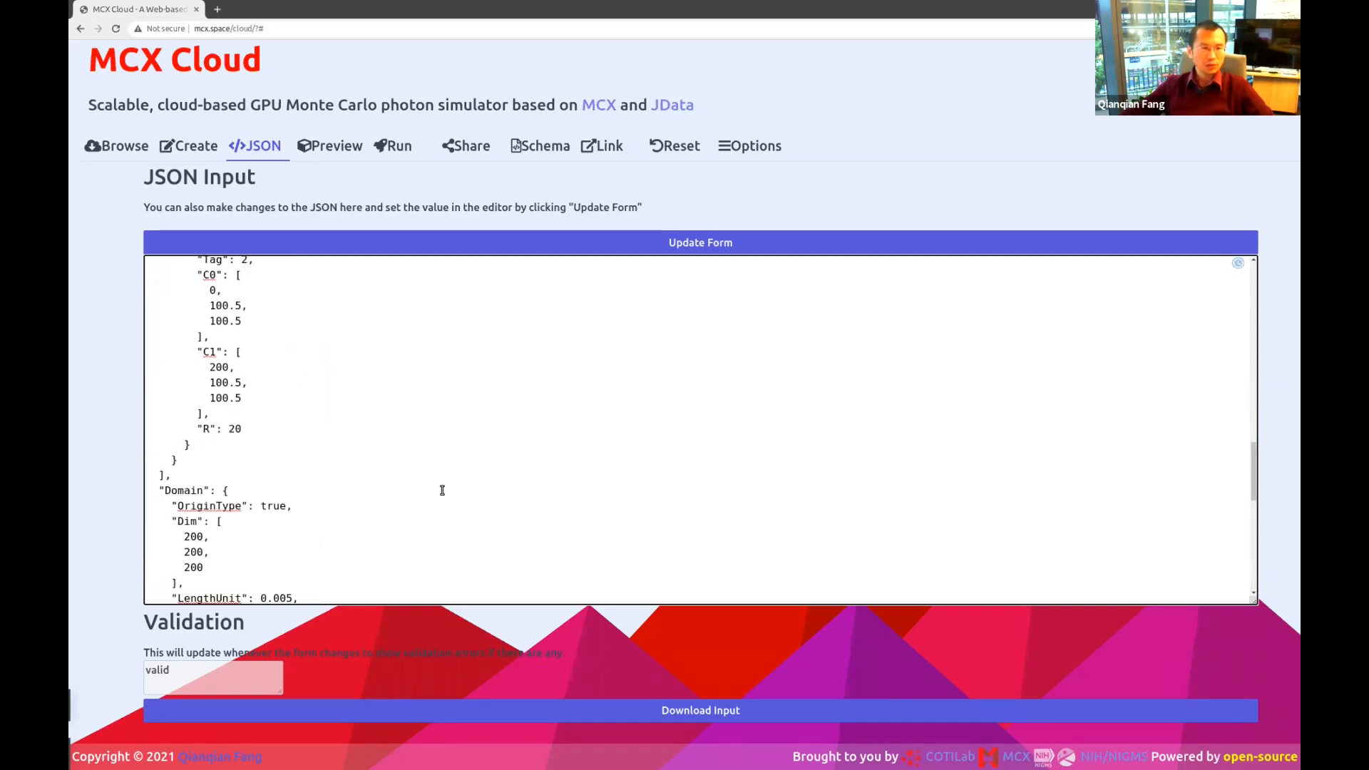
scroll(329, 426, down, 4)
scroll(330, 425, down, 2)
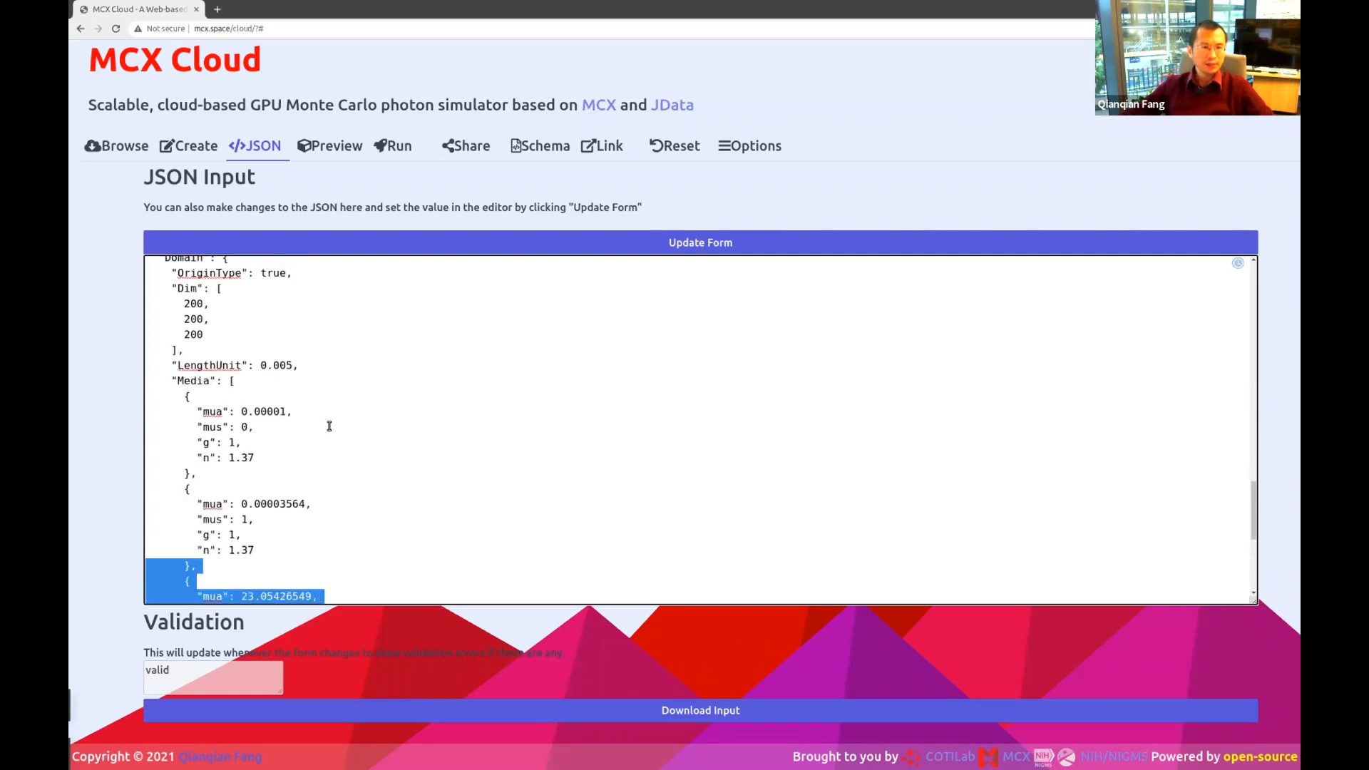
scroll(300, 421, up, 10)
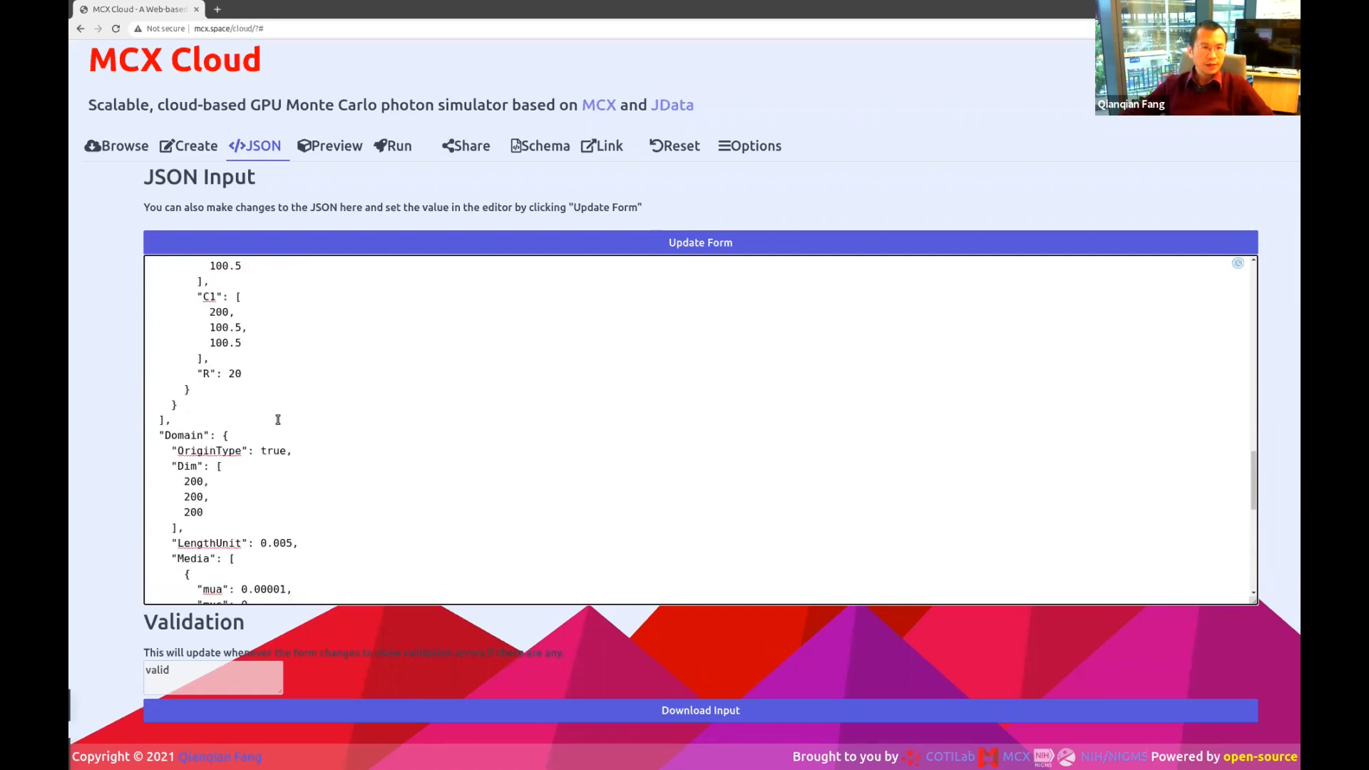
scroll(317, 421, up, 10)
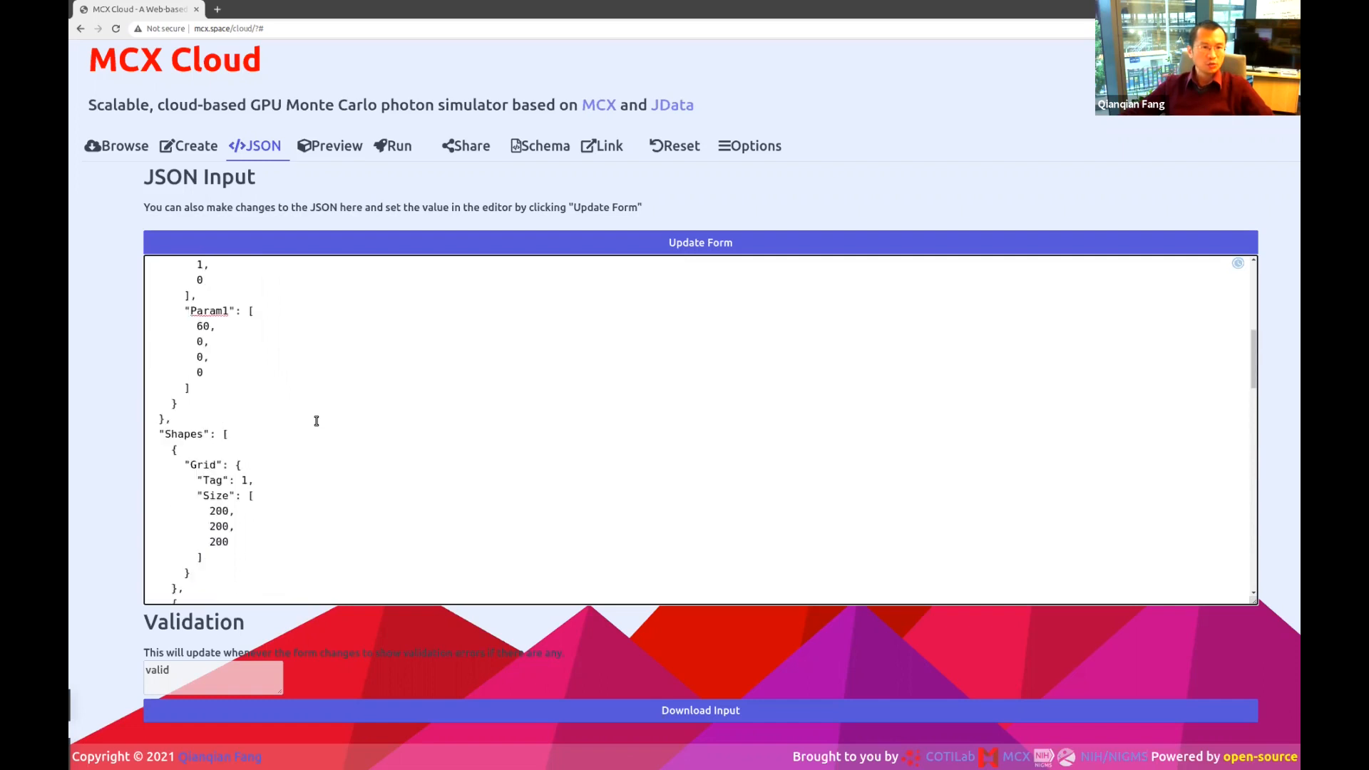
triple_click(264, 336)
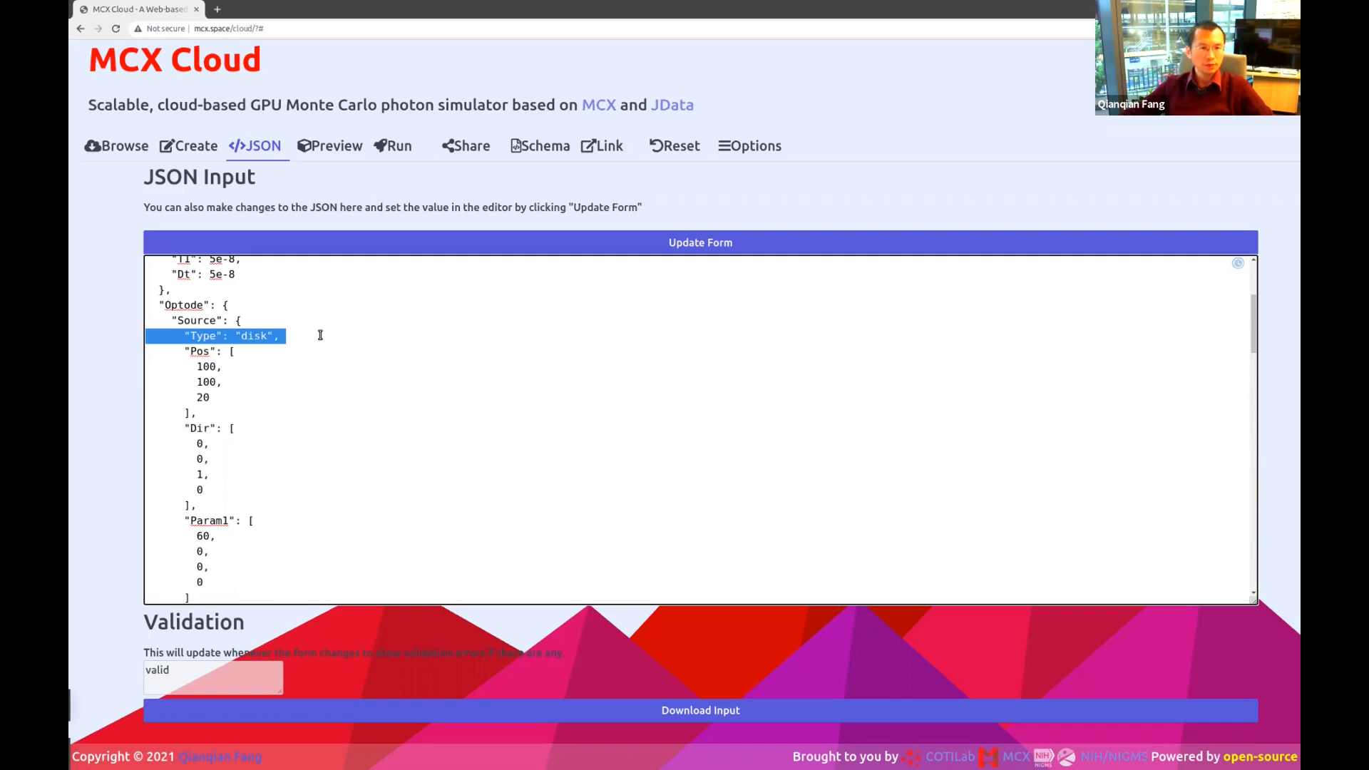
click(251, 336)
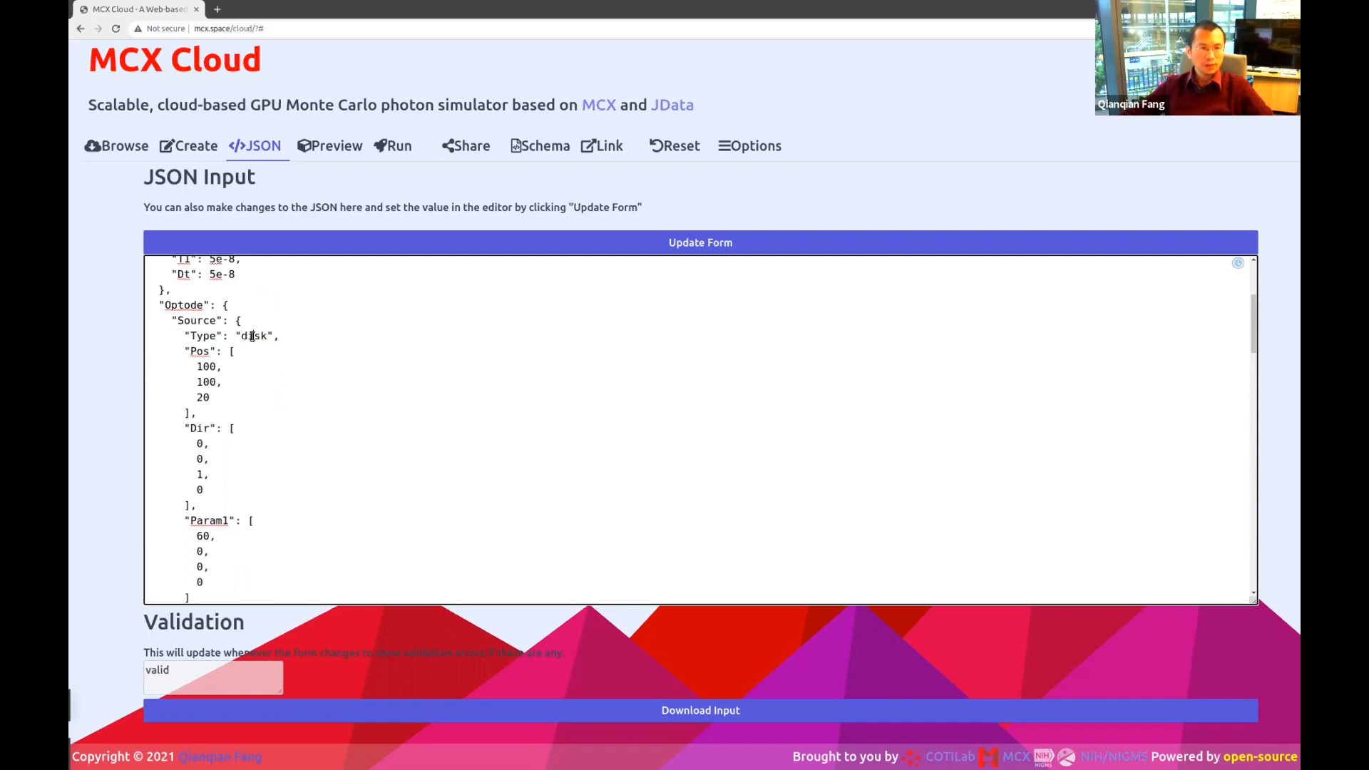
double_click(252, 336)
click(225, 383)
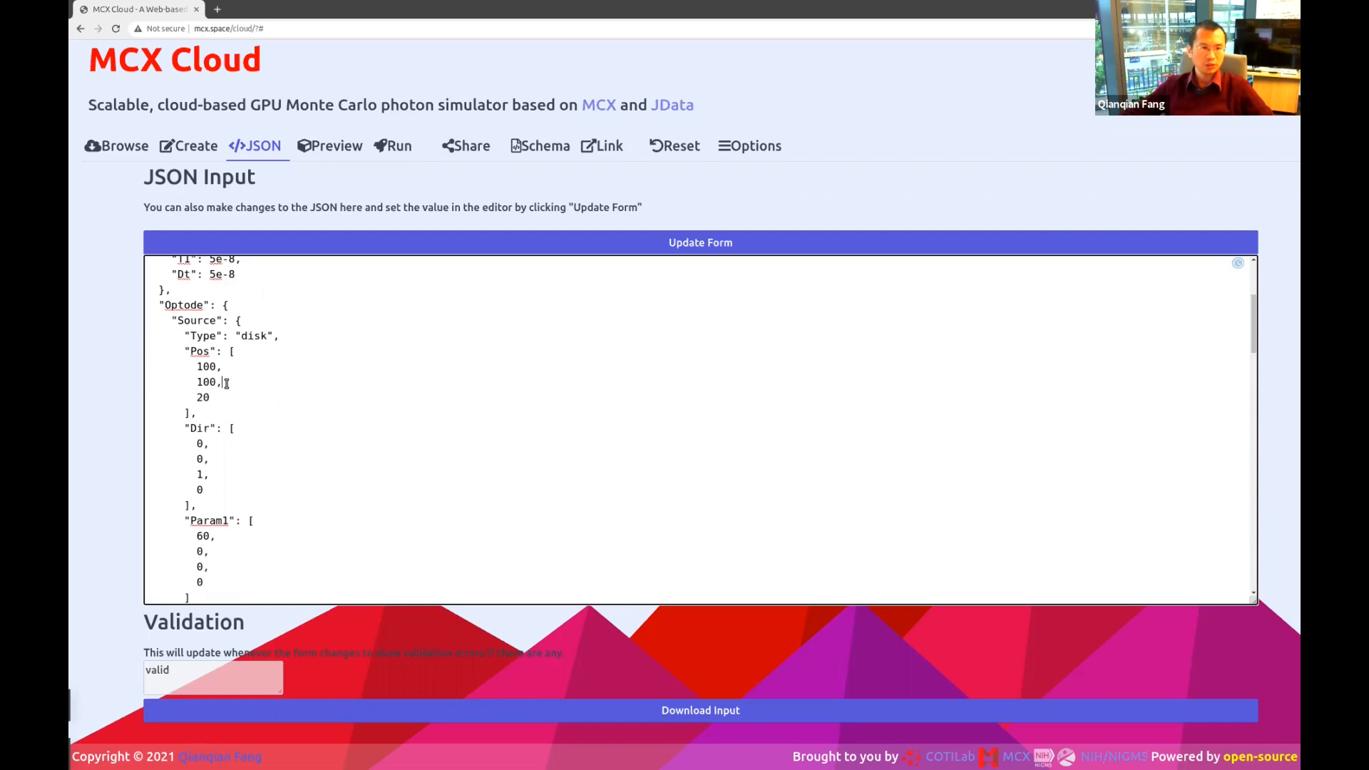
double_click(218, 475)
click(229, 443)
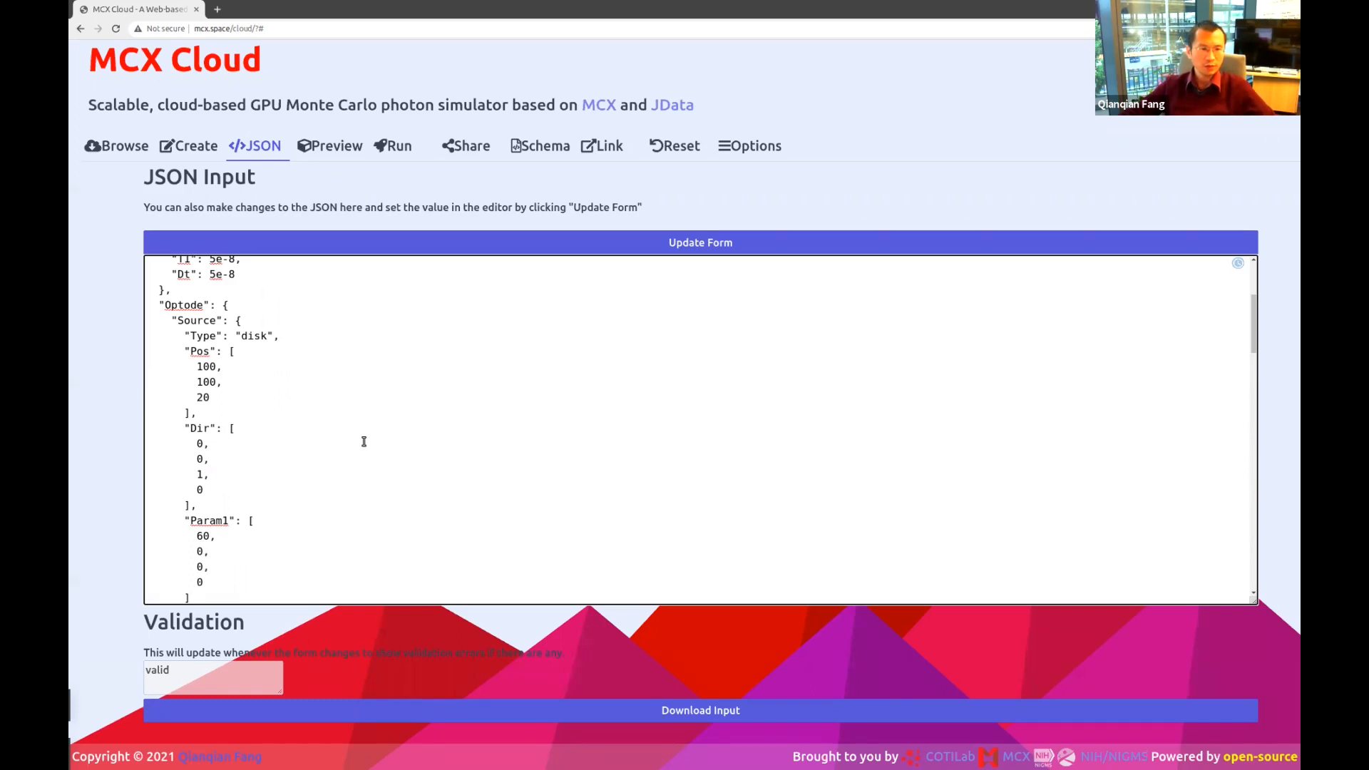
scroll(363, 441, down, 1)
click(218, 478)
key(shift+Home)
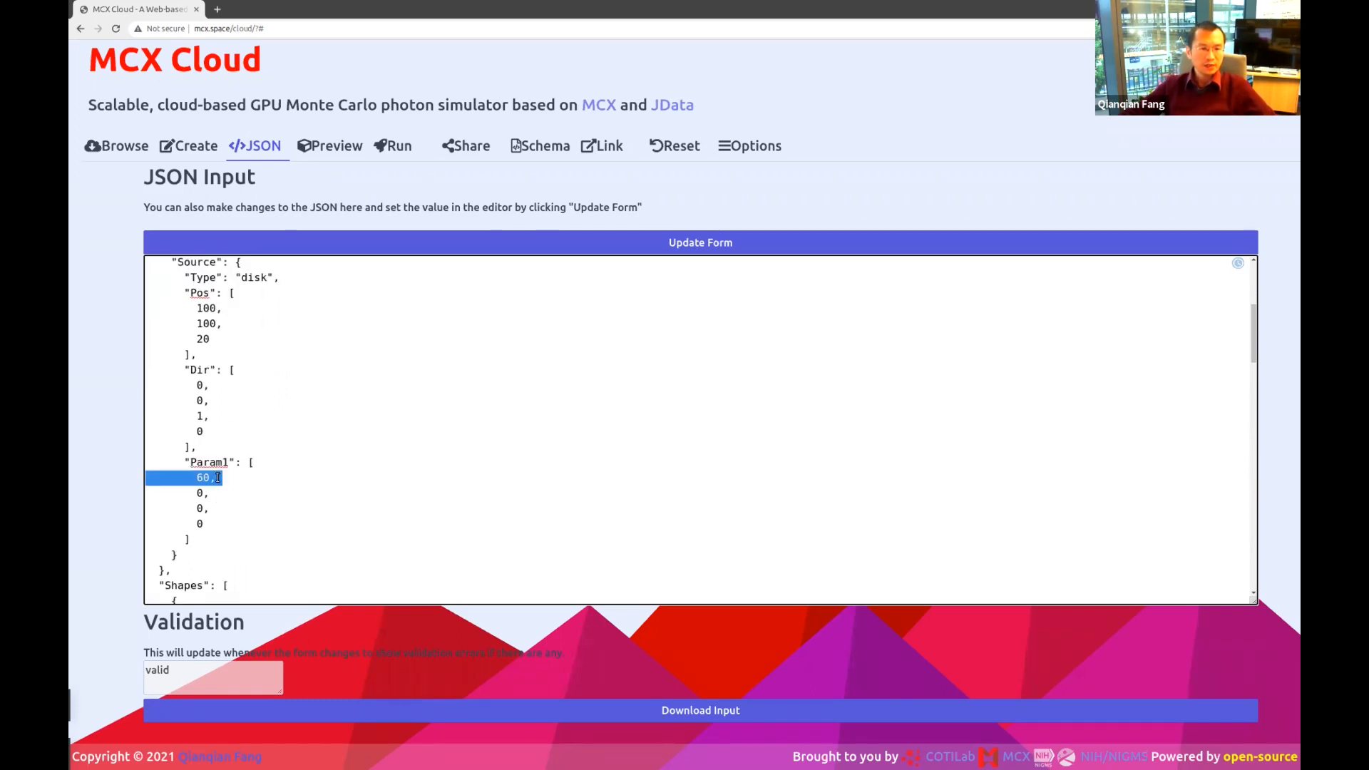
click(255, 277)
double_click(202, 476)
click(228, 463)
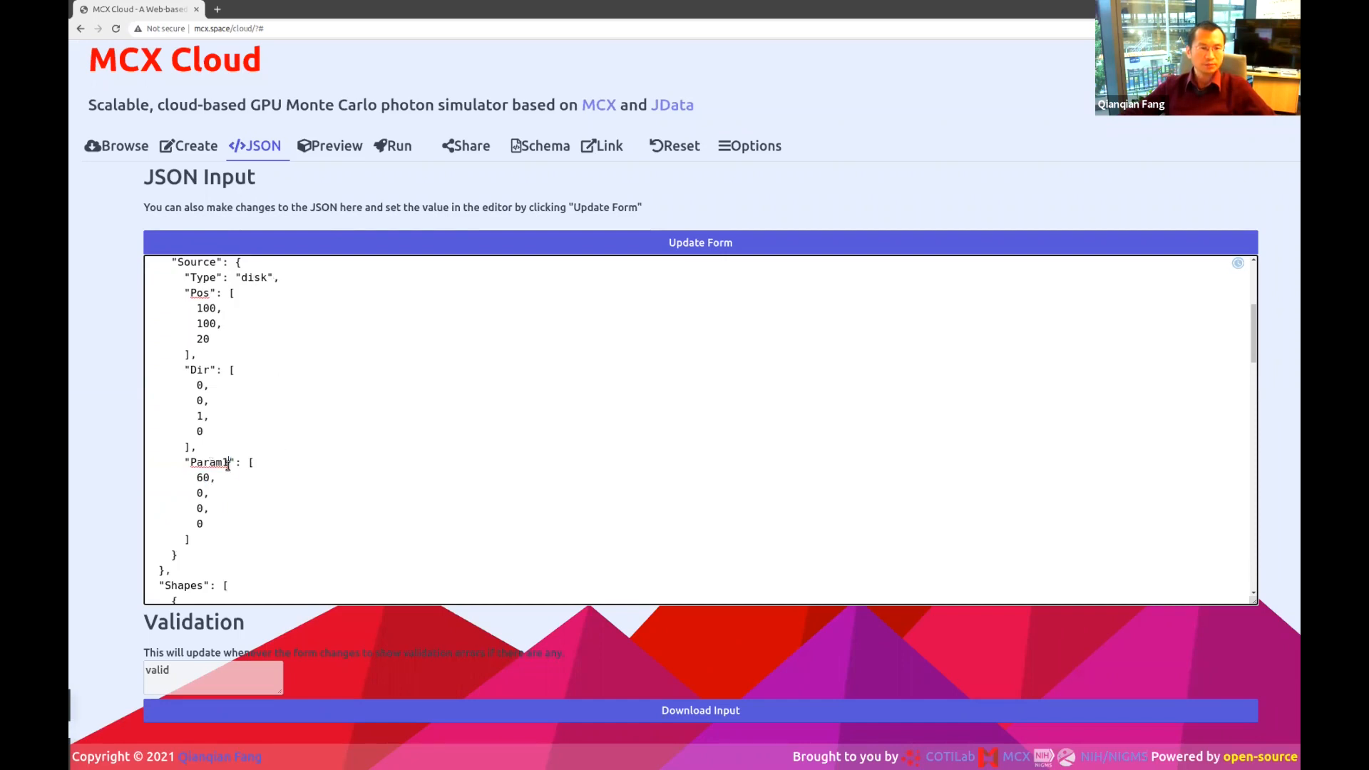
scroll(372, 467, up, 5)
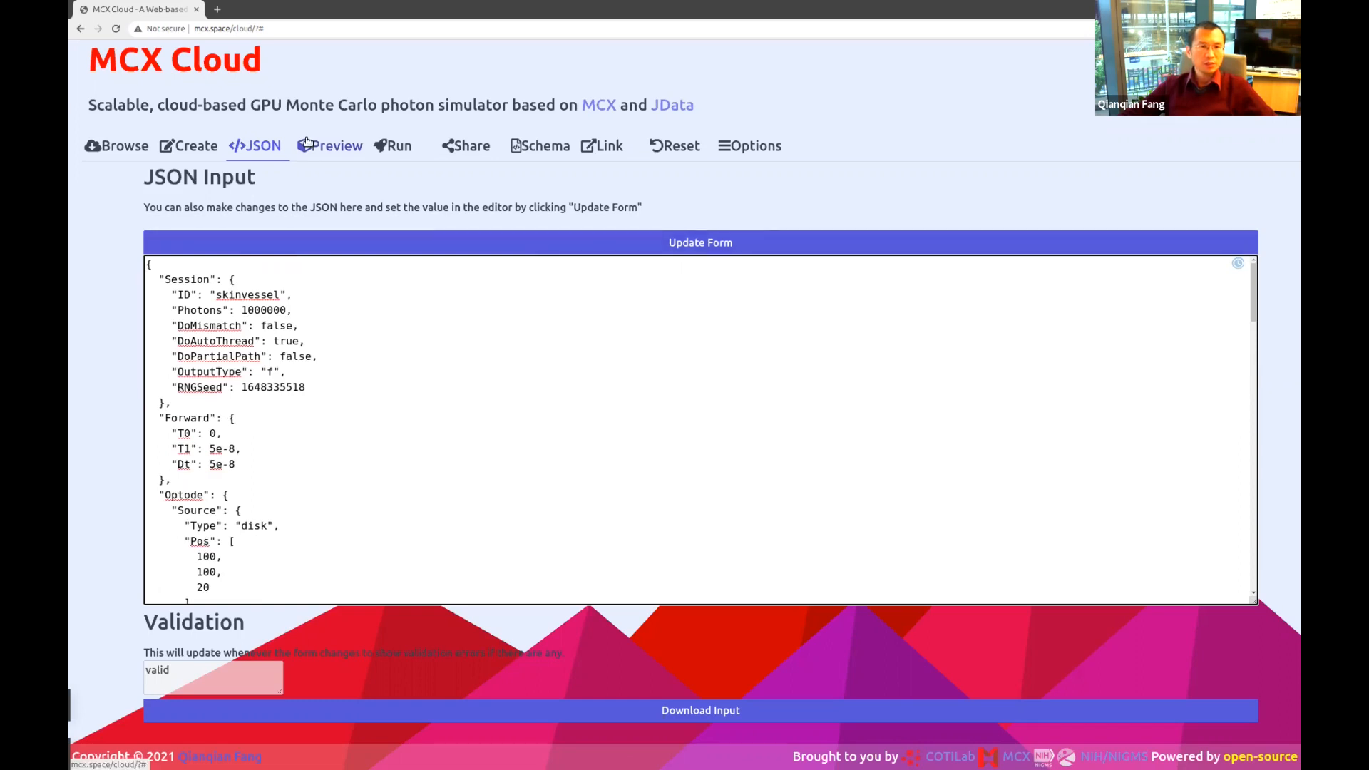
Draw the skinvessel input geometry in the 3D preview and rotate it.
click(430, 236)
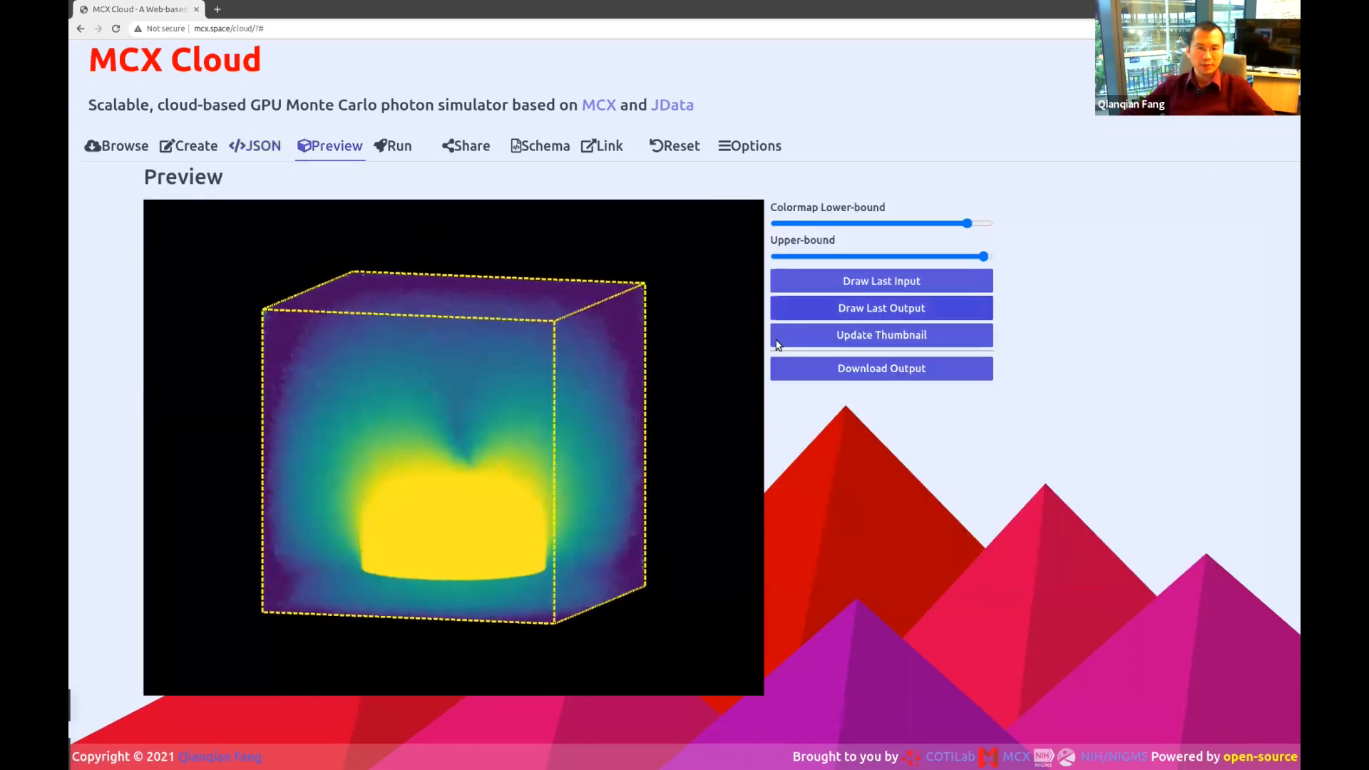
click(876, 288)
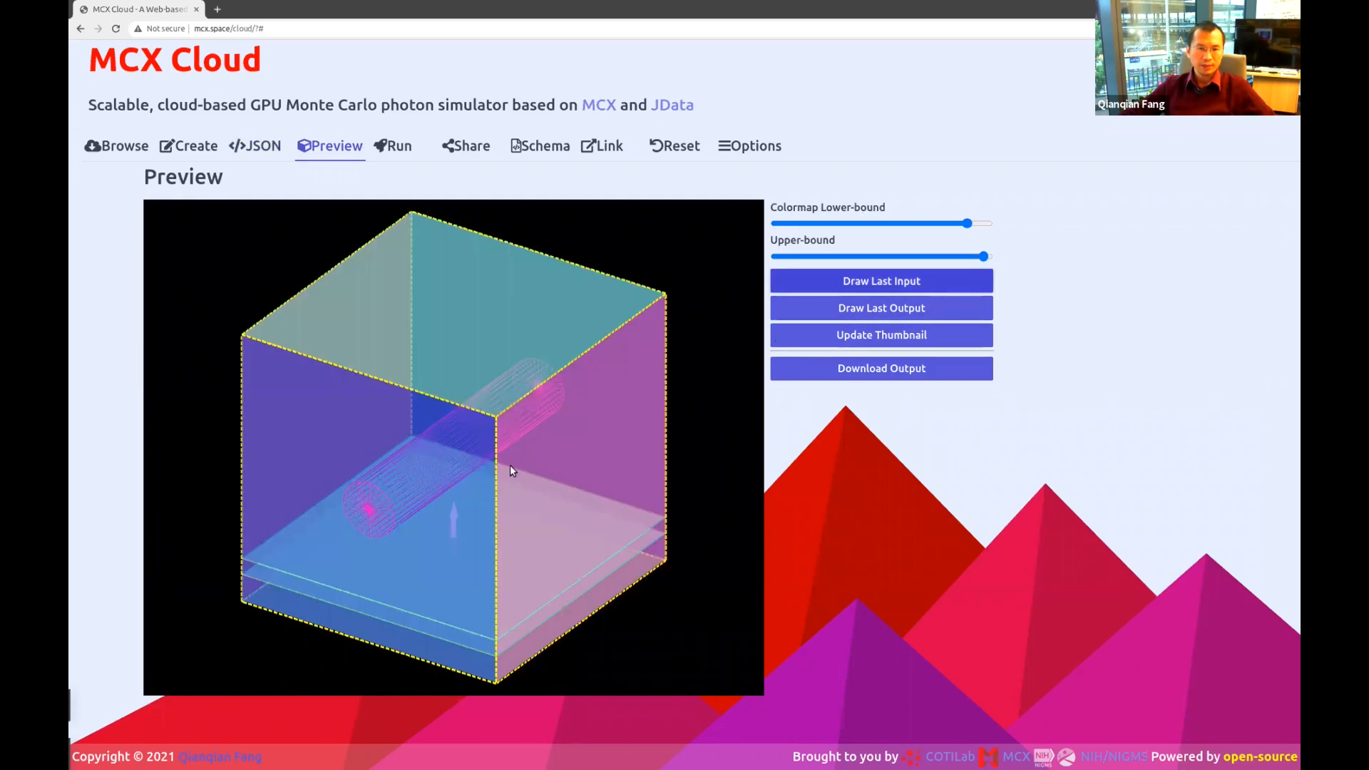
mouse_move(511, 465)
mouse_down()
mouse_move(574, 452)
mouse_move(513, 452)
mouse_move(522, 428)
mouse_move(494, 441)
mouse_move(693, 369)
mouse_up()
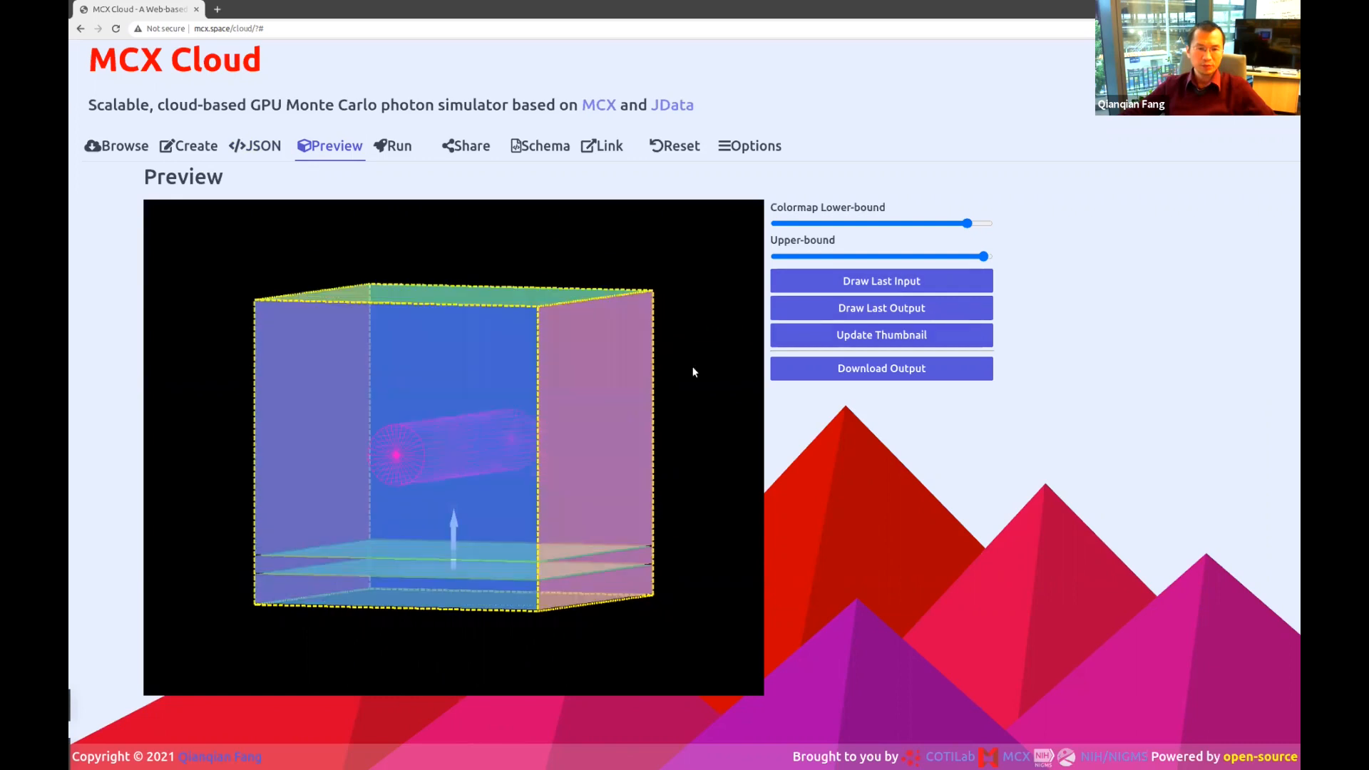
click(886, 285)
Draw the last fluence output, lower its colormap lower bound, and rotate to a near-front view.
click(904, 309)
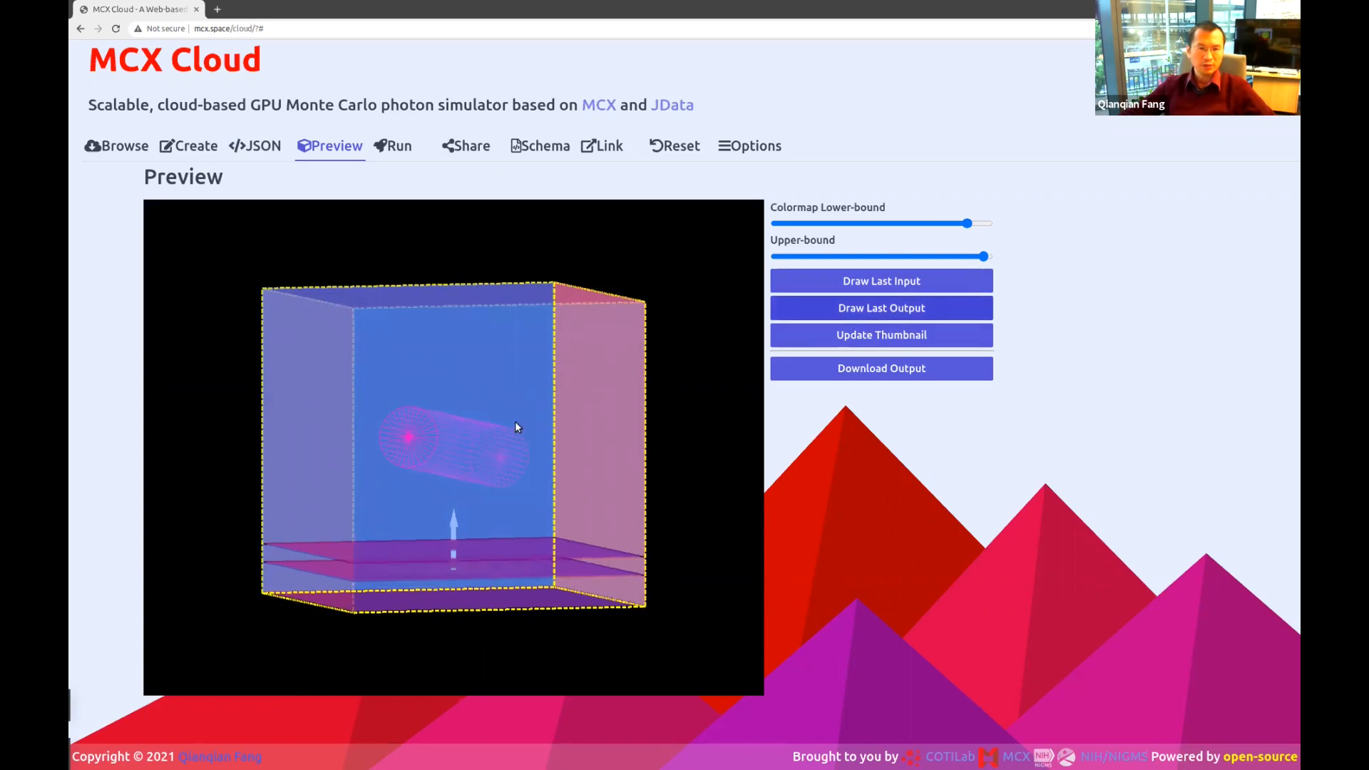
drag(527, 409, 531, 394)
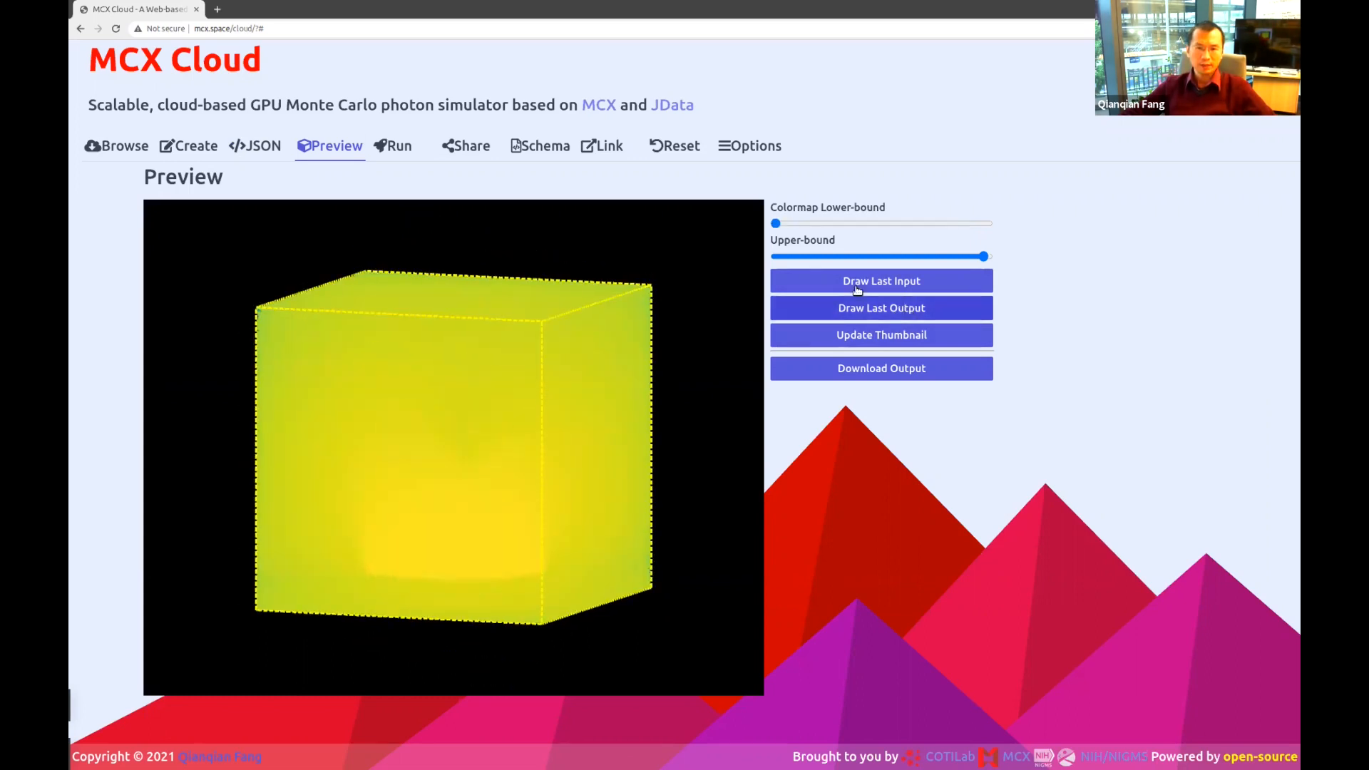
drag(783, 225, 962, 224)
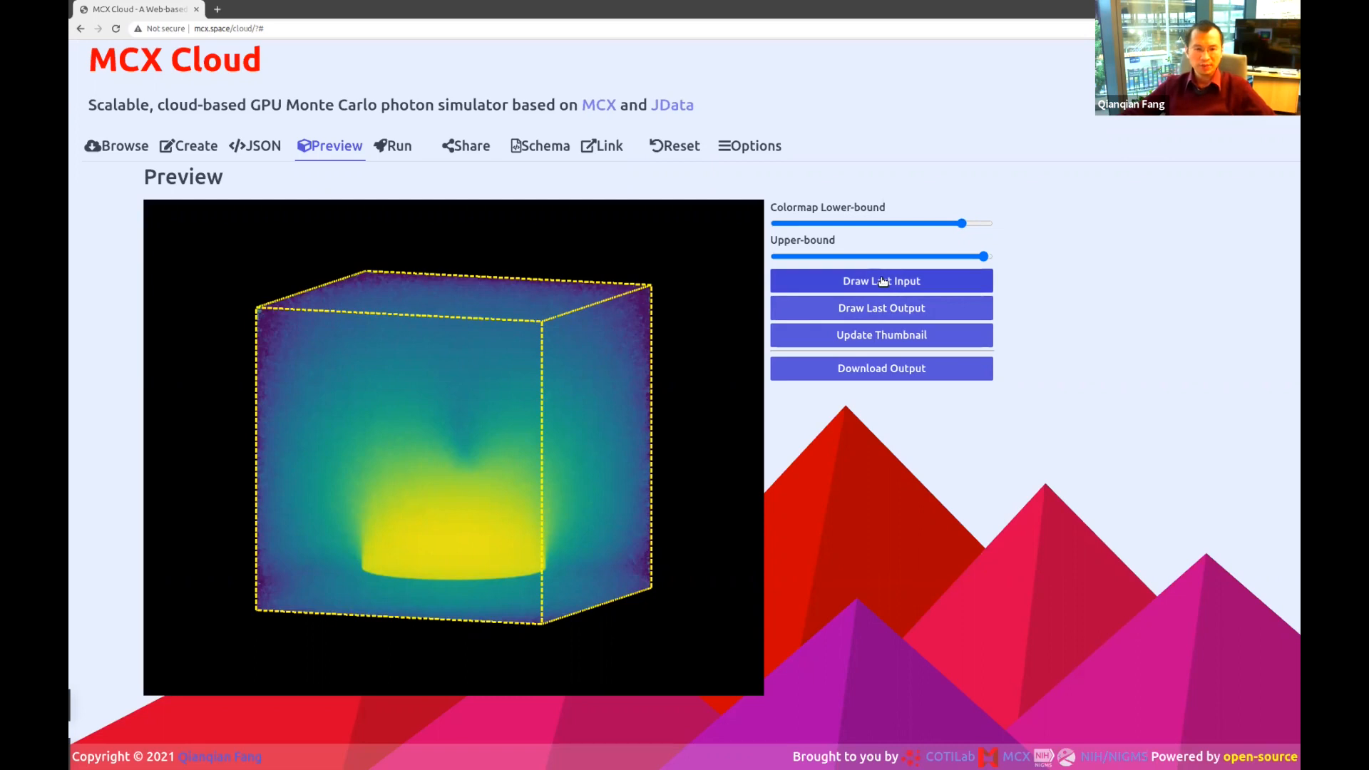
drag(677, 376, 591, 446)
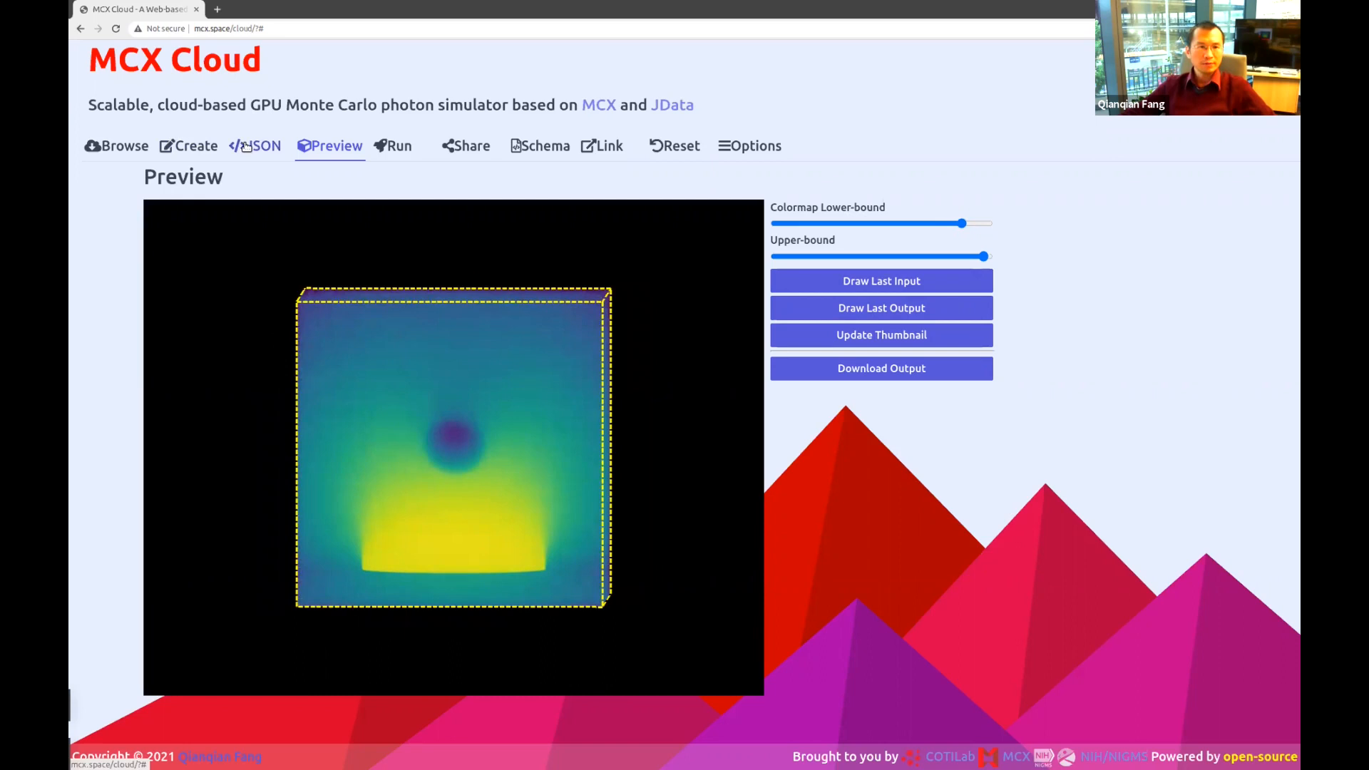
Load the colin27 head example from the Browse gallery, confirming it replaces the current settings.
click(112, 148)
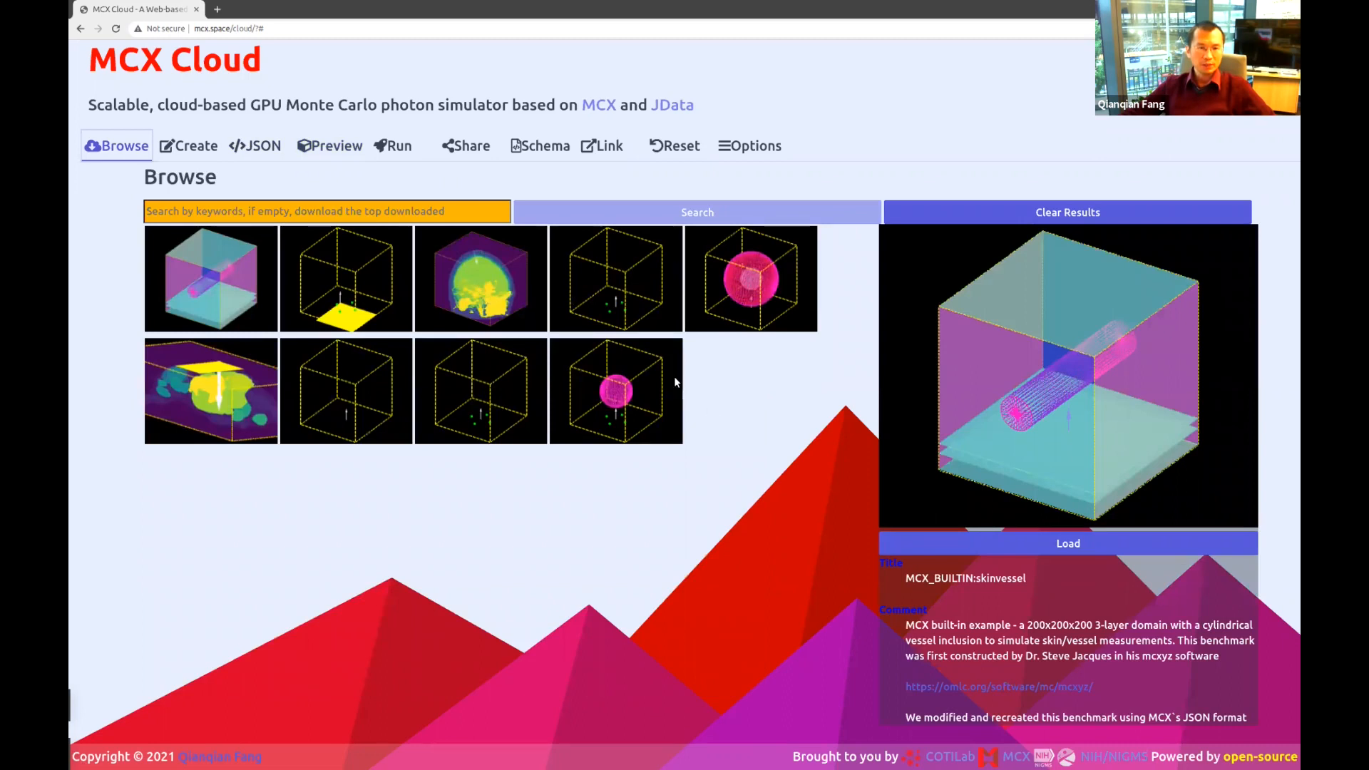
click(487, 288)
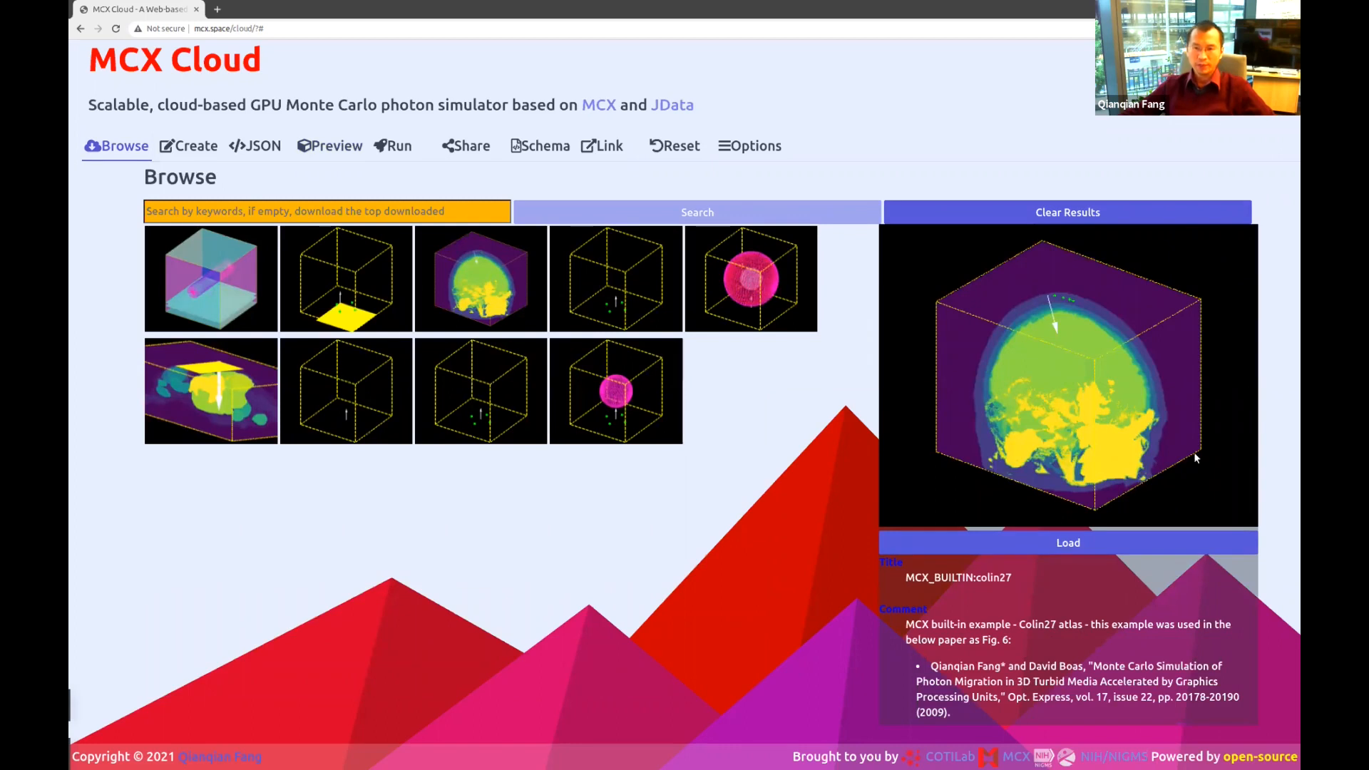
click(1155, 542)
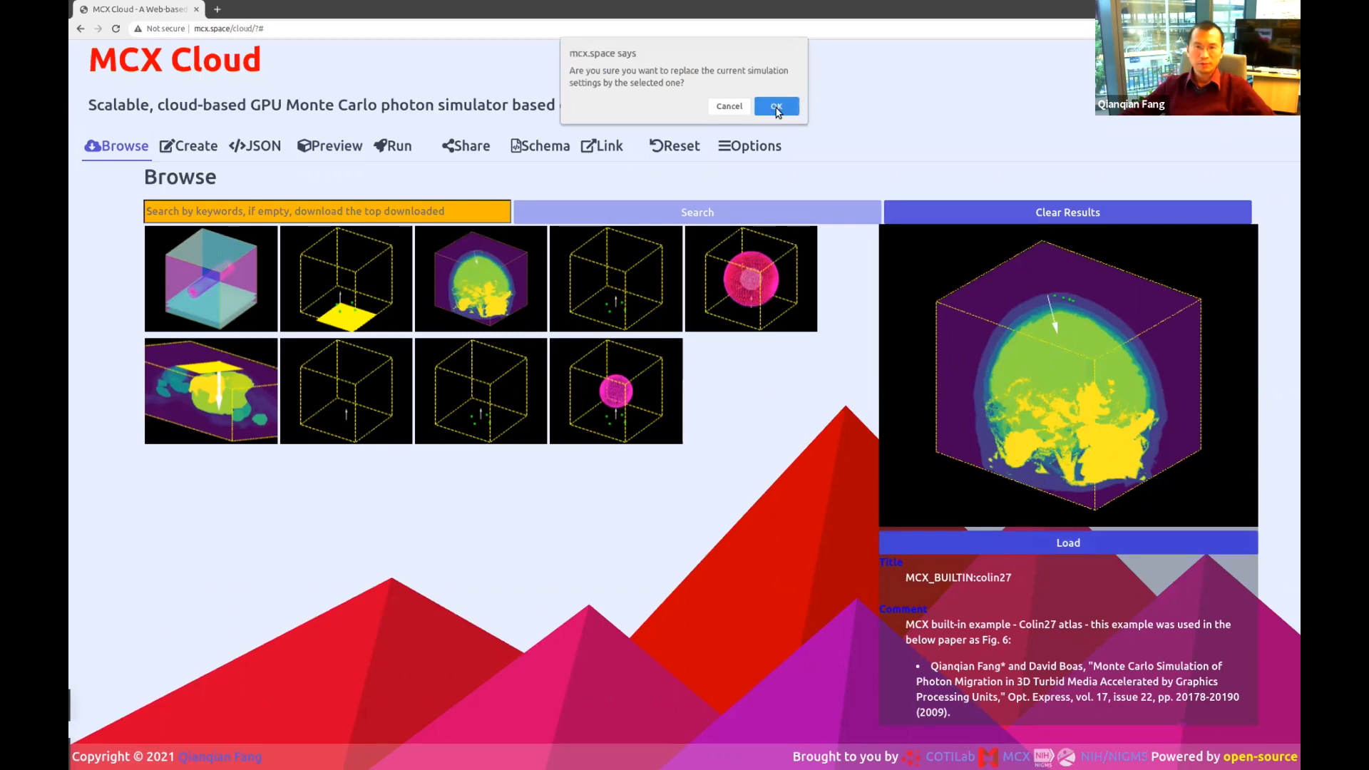
click(776, 107)
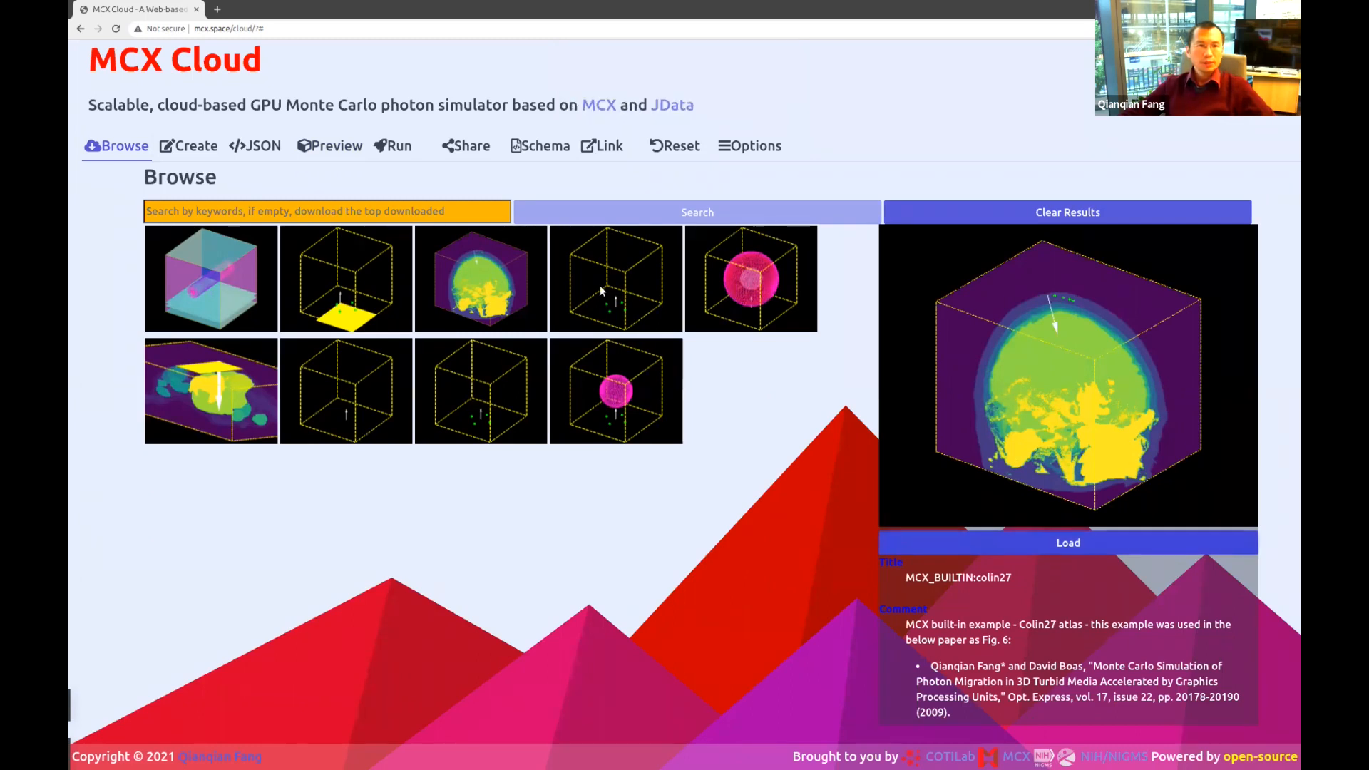
Render the colin27 head volume in Preview and rotate it through frontal, top and side views.
click(339, 147)
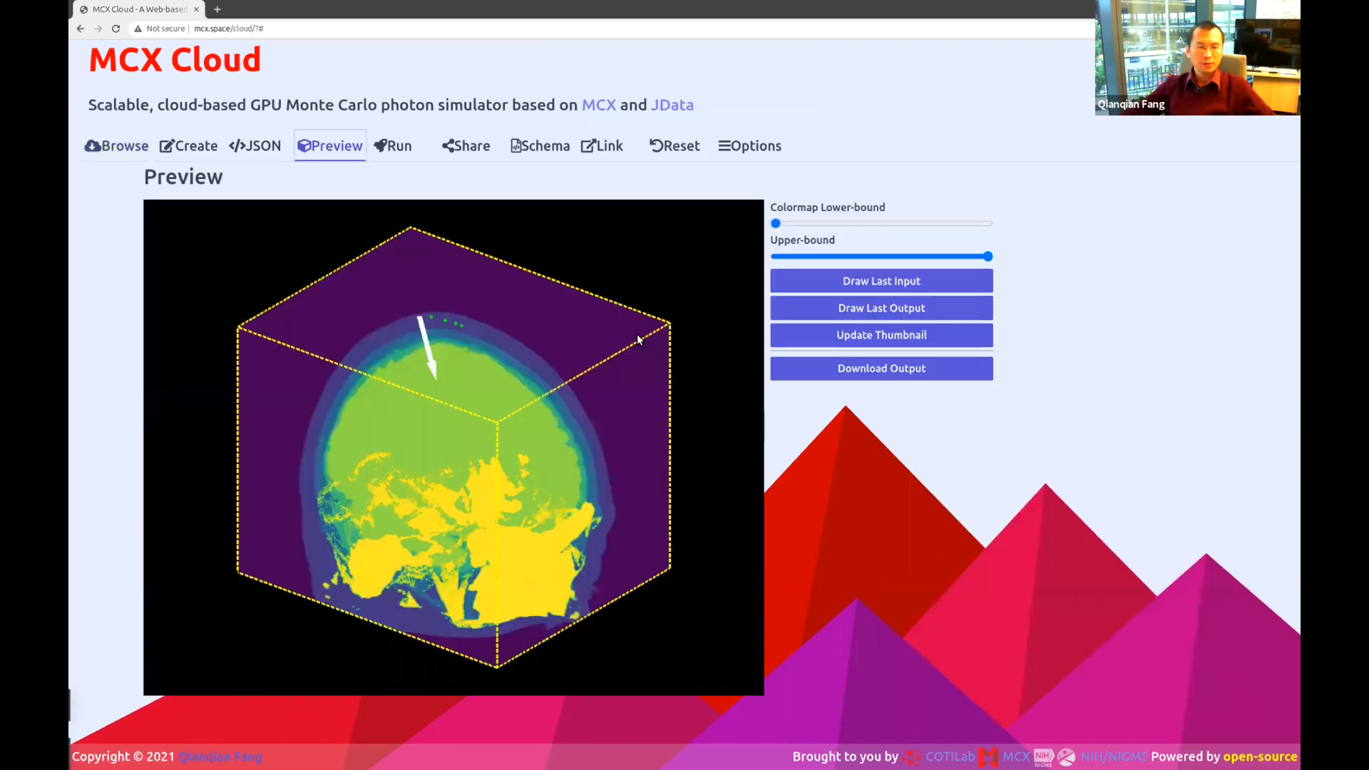
drag(552, 397, 451, 474)
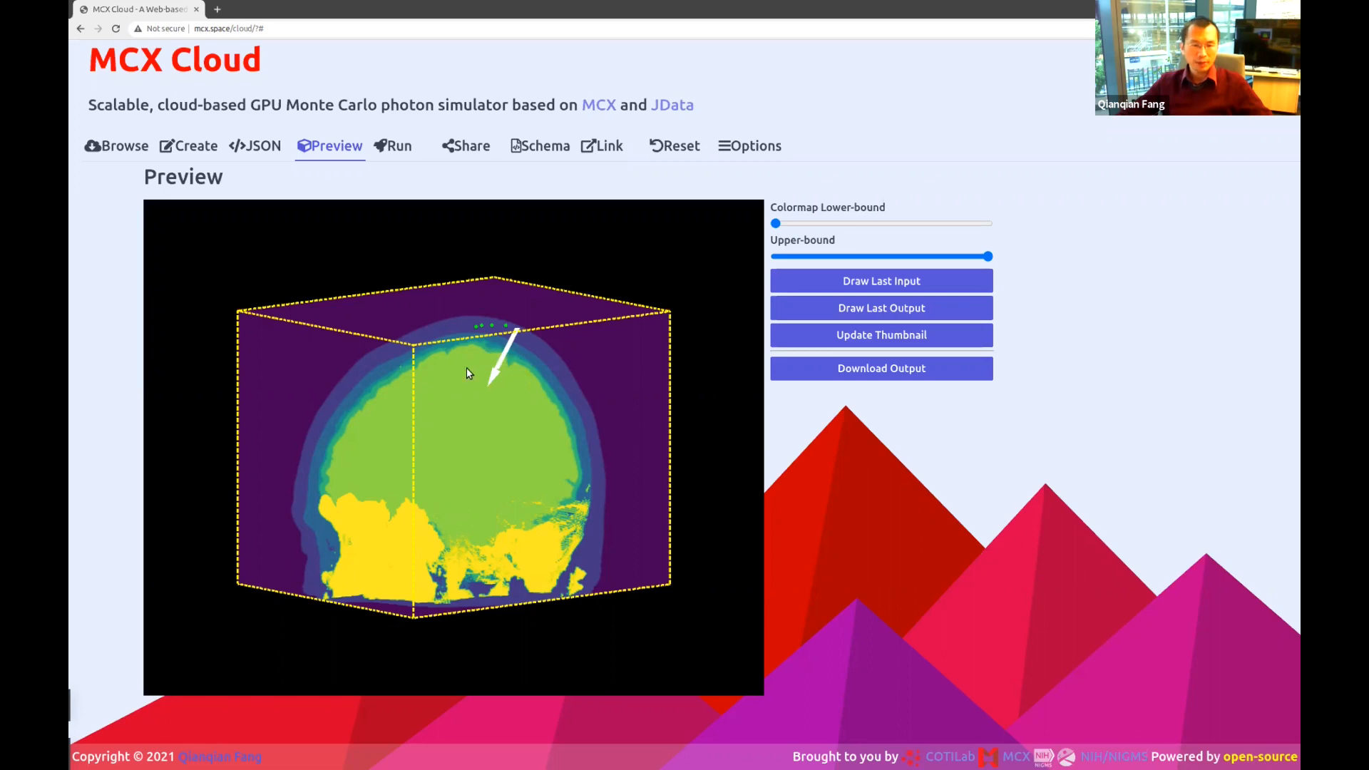
drag(642, 428, 559, 434)
drag(376, 559, 359, 561)
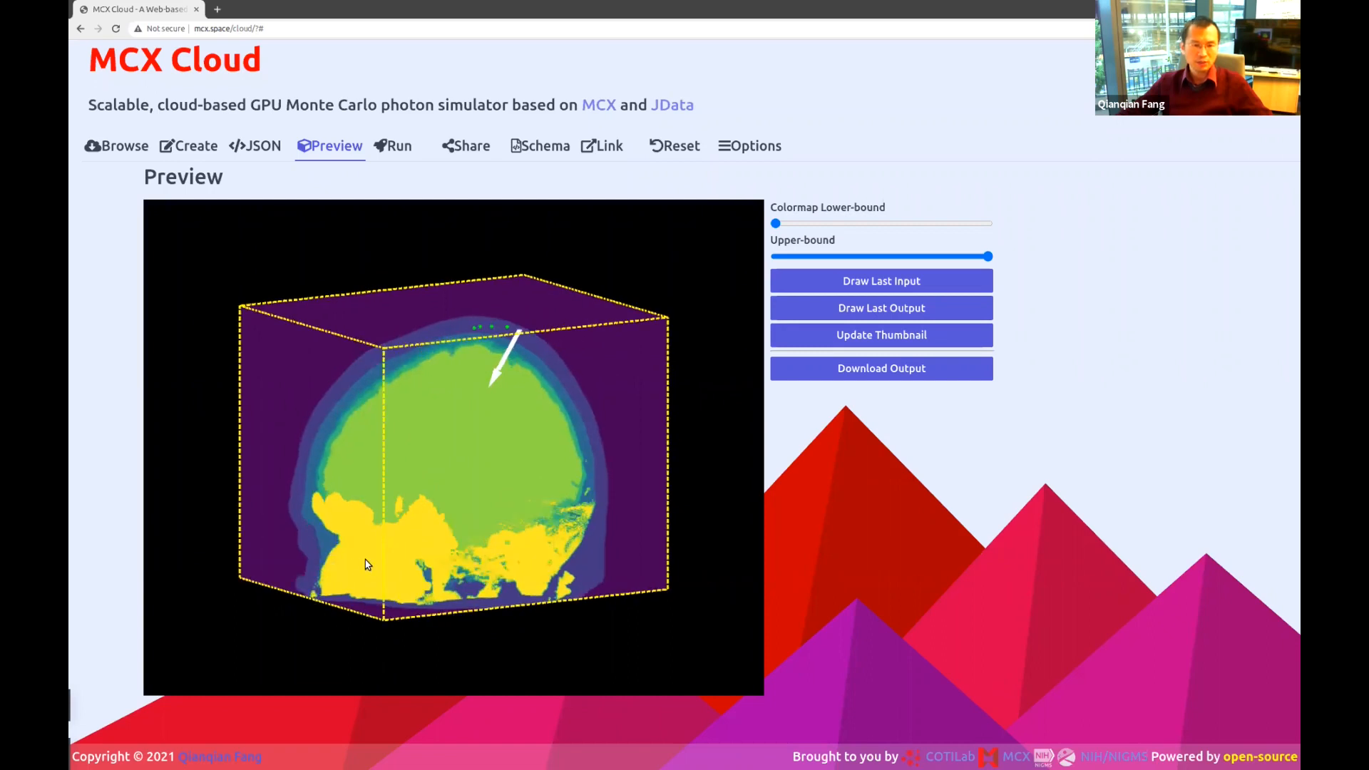
drag(460, 487, 478, 490)
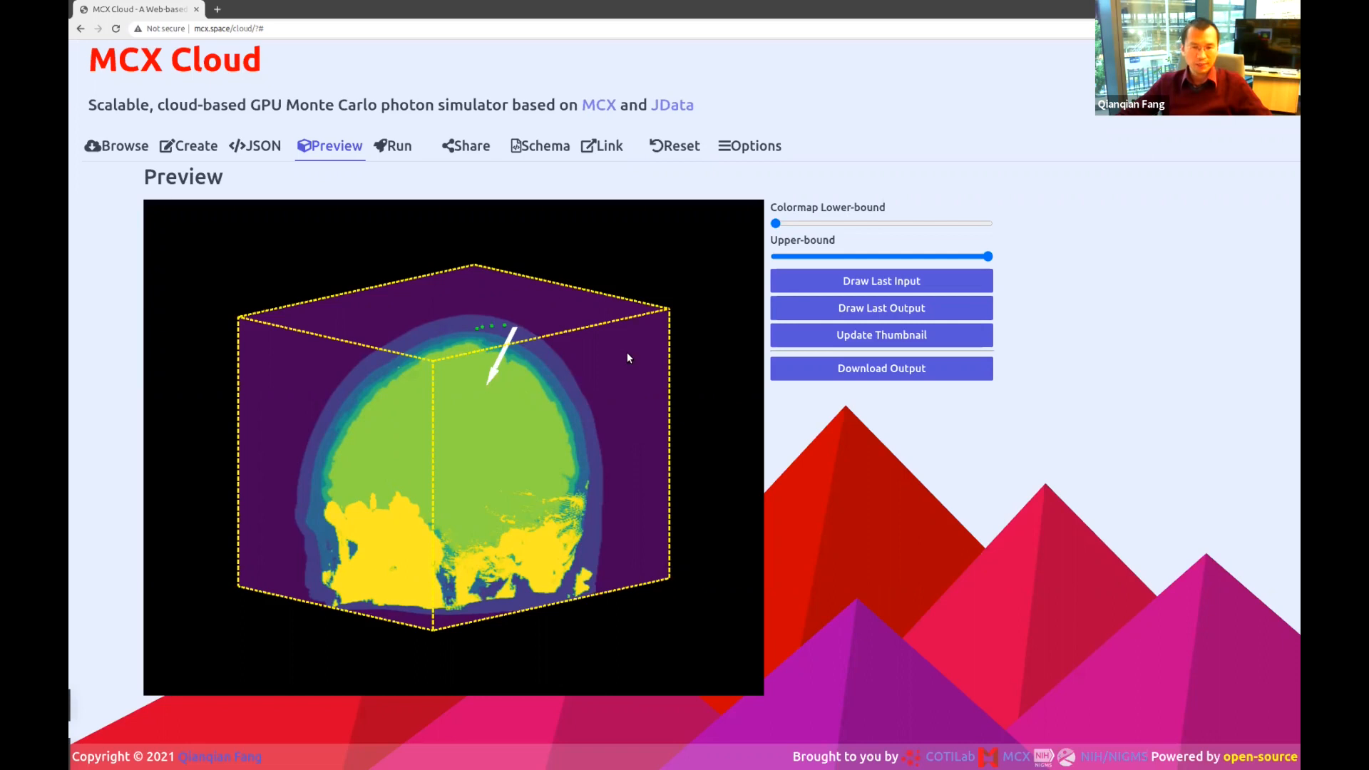
drag(628, 353, 401, 426)
drag(526, 341, 529, 311)
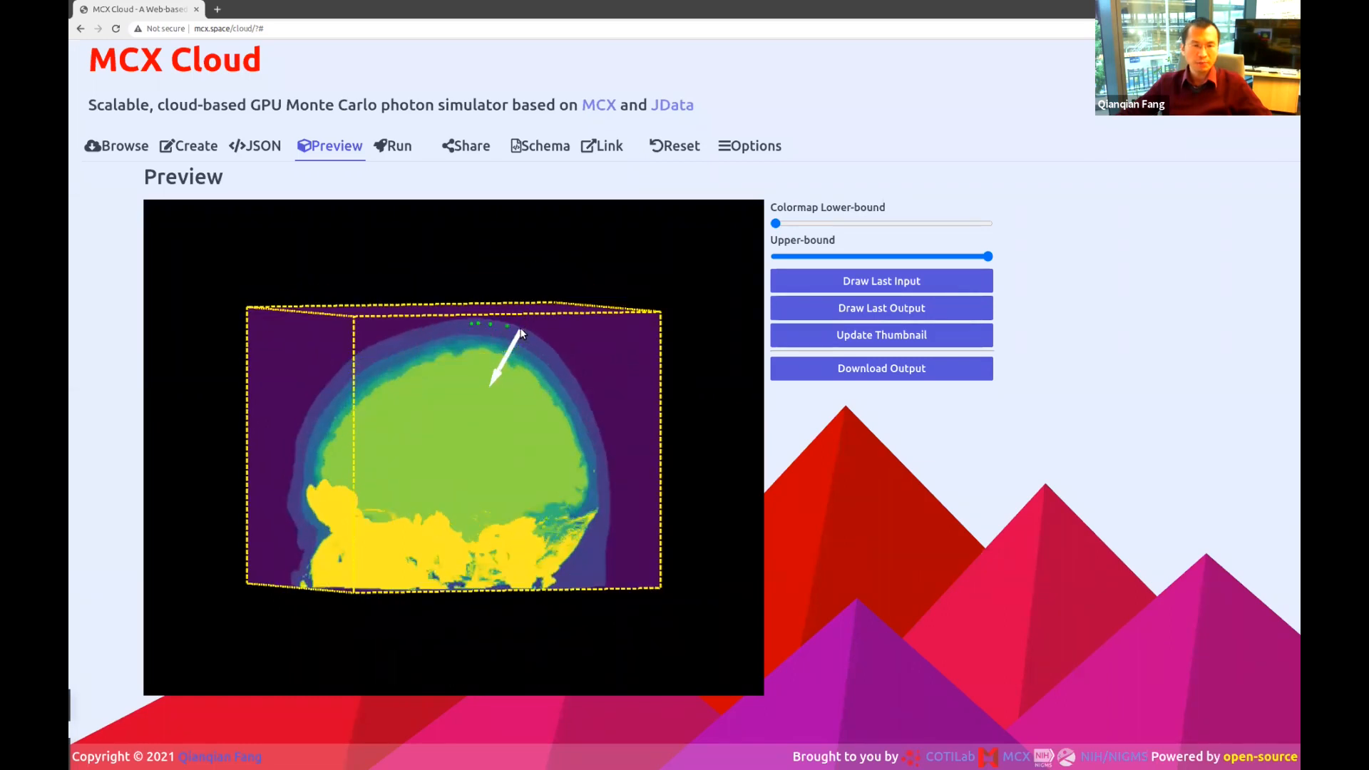
drag(490, 383, 497, 357)
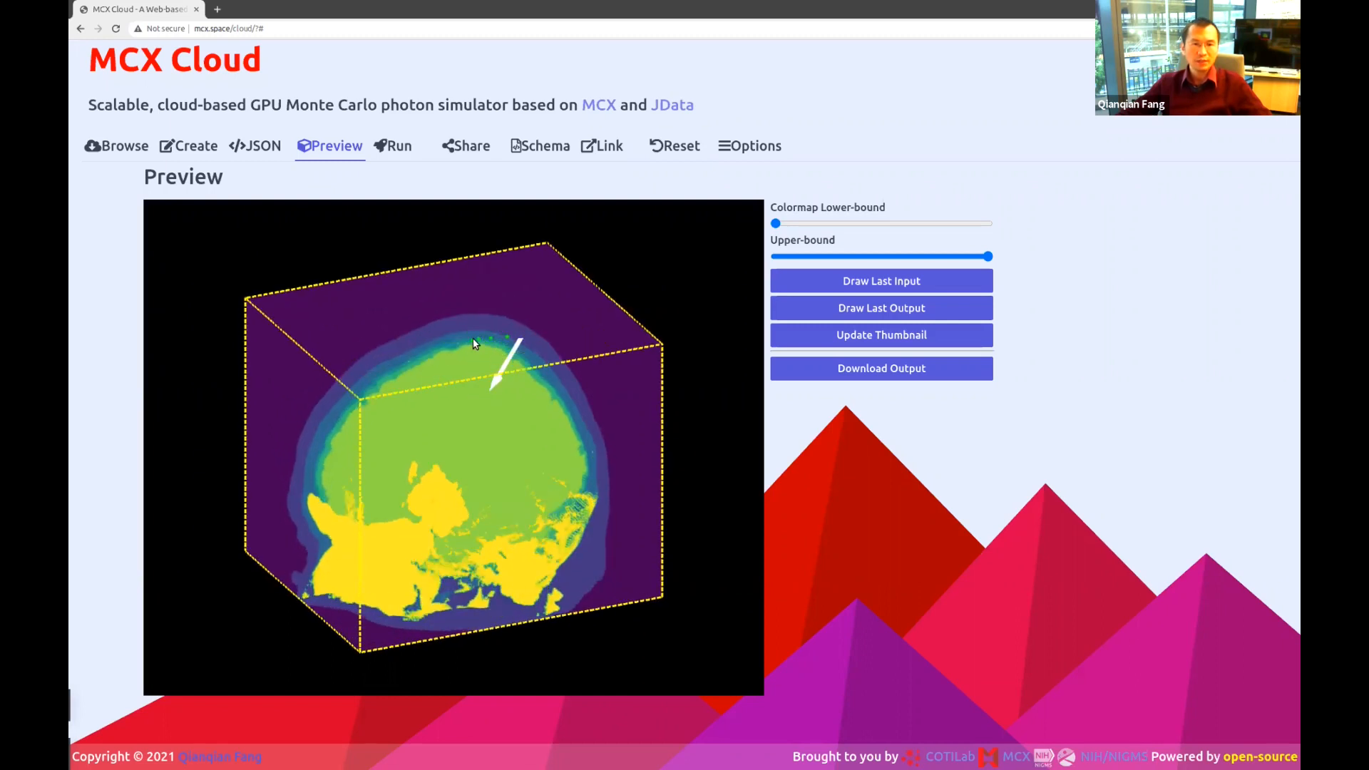
drag(503, 381, 504, 513)
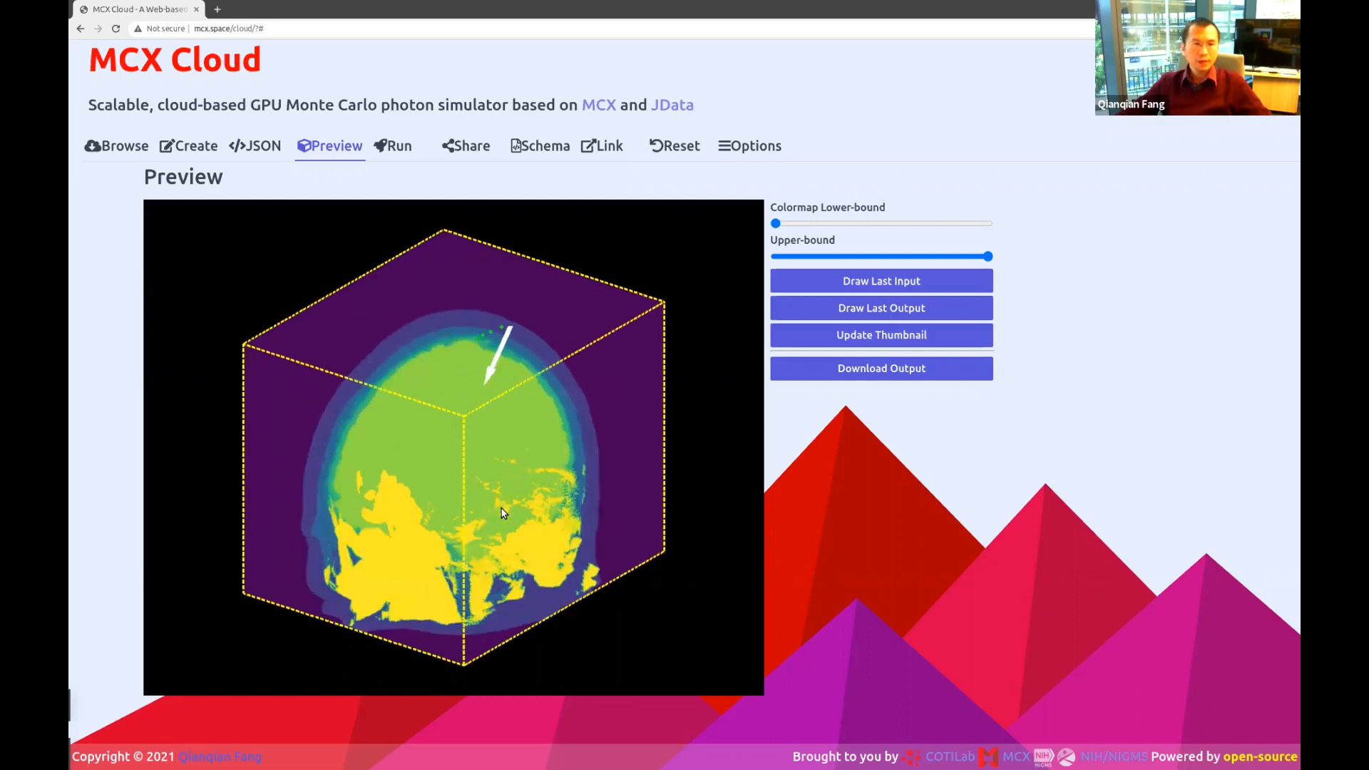
click(258, 147)
click(489, 349)
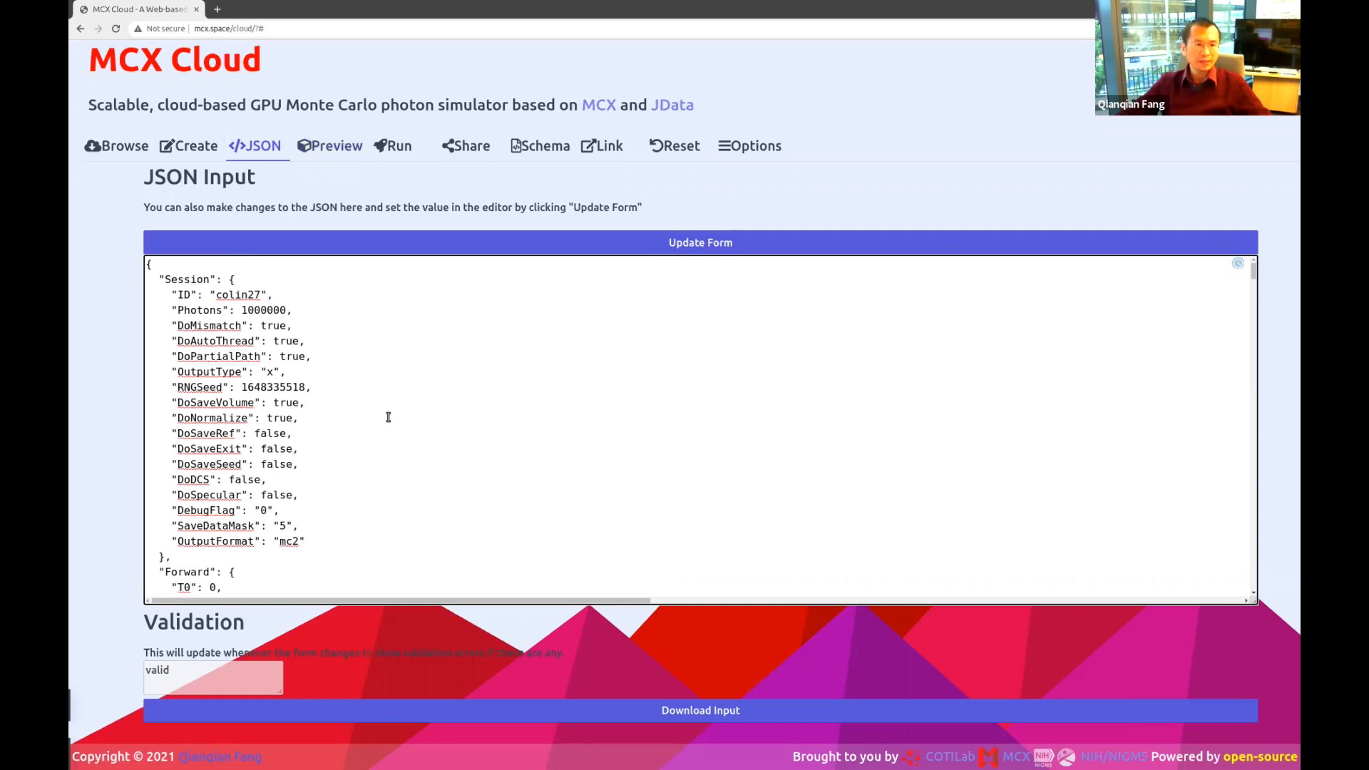
scroll(388, 419, down, 1)
scroll(387, 418, up, 1)
double_click(182, 278)
drag(290, 555, 147, 281)
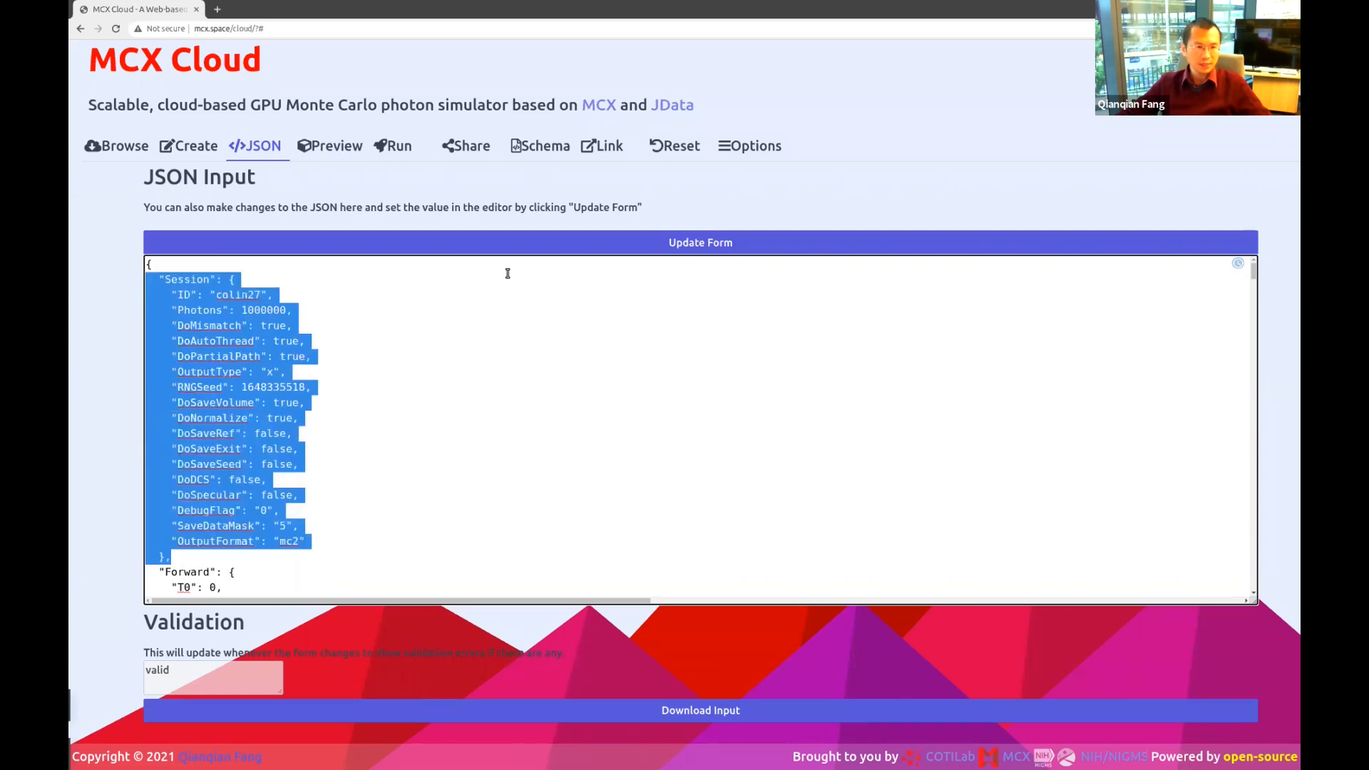
scroll(474, 363, down, 2)
drag(207, 459, 140, 400)
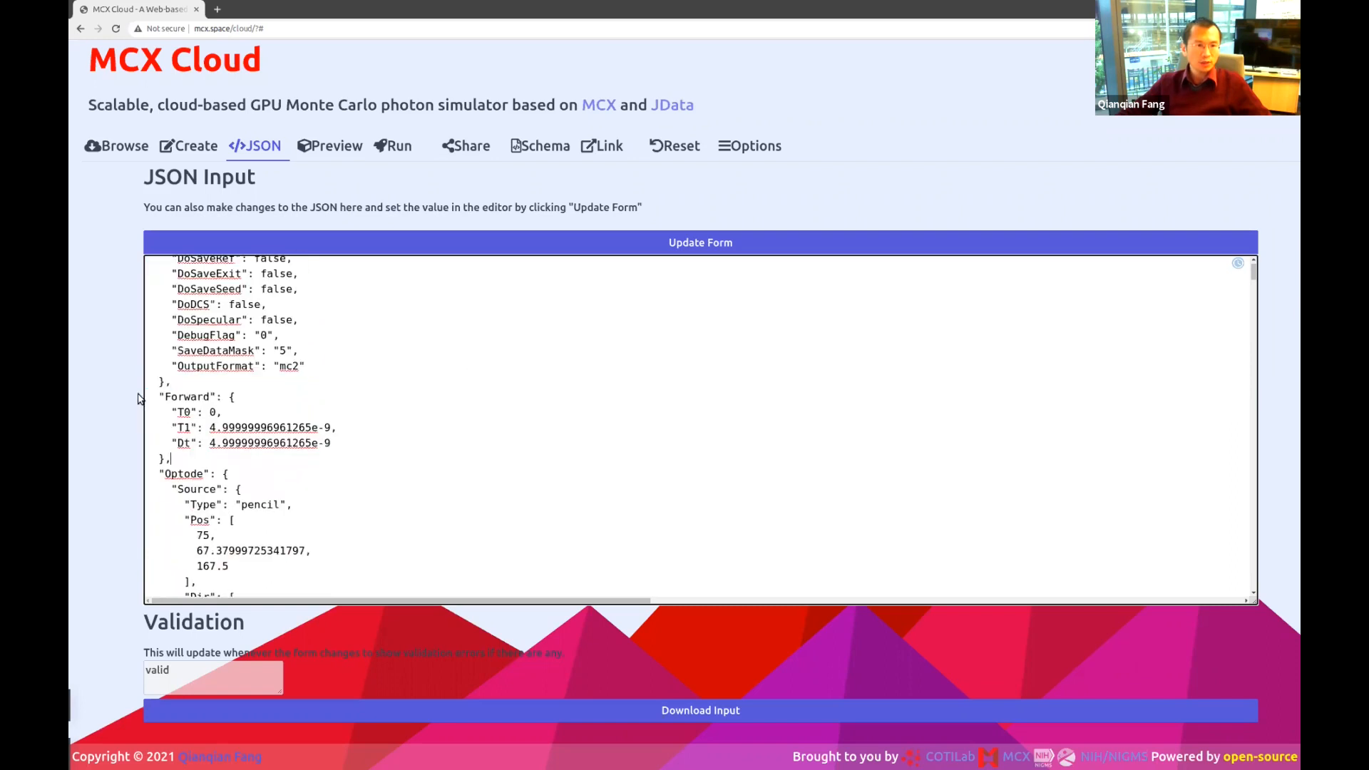
shift+click(139, 400)
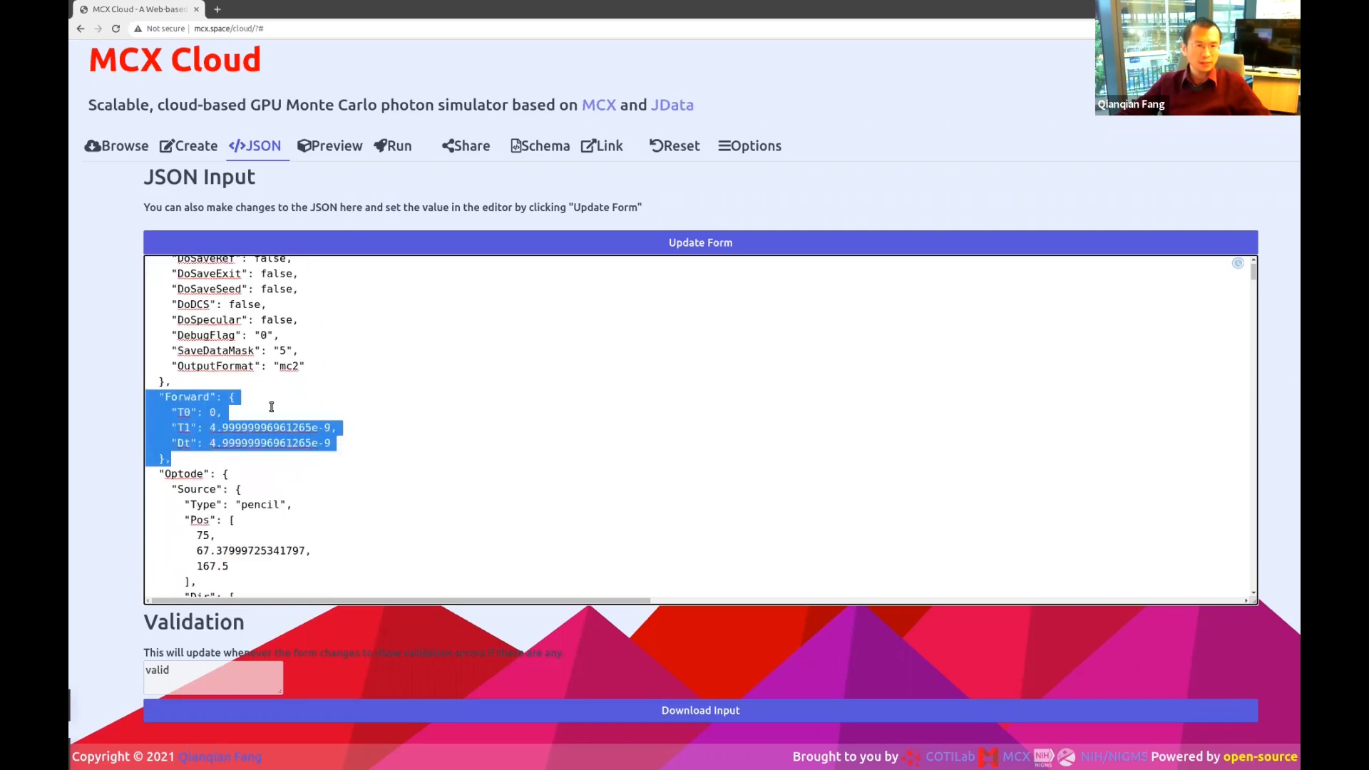
click(270, 407)
double_click(185, 412)
double_click(184, 427)
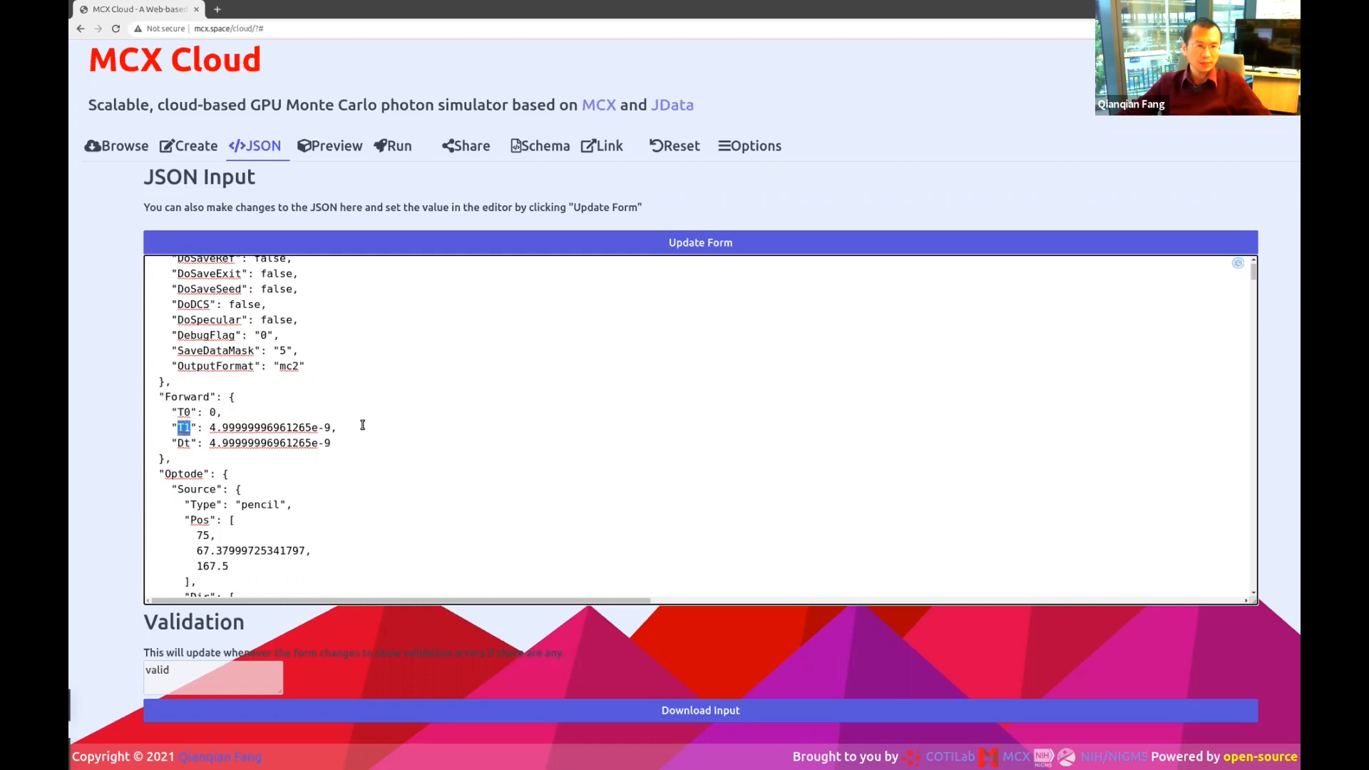
drag(362, 442, 145, 442)
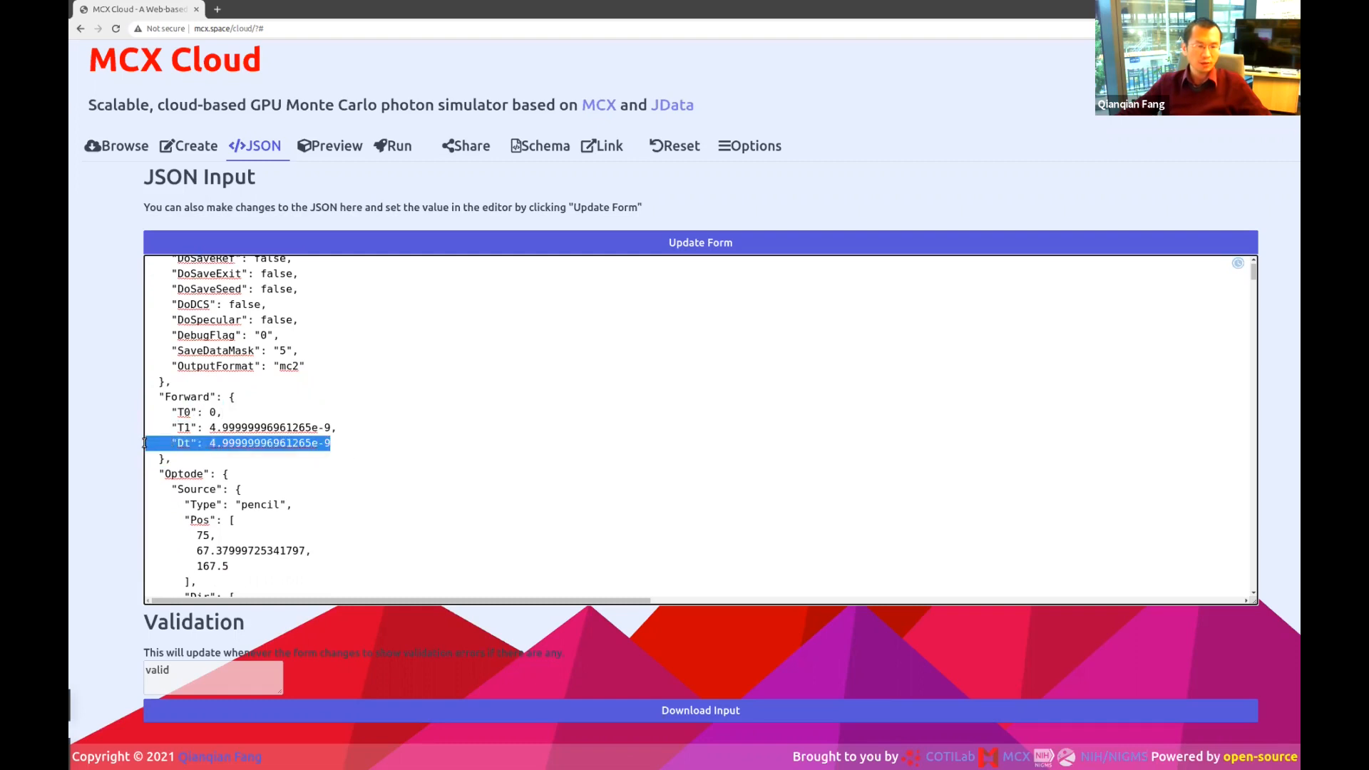
click(372, 442)
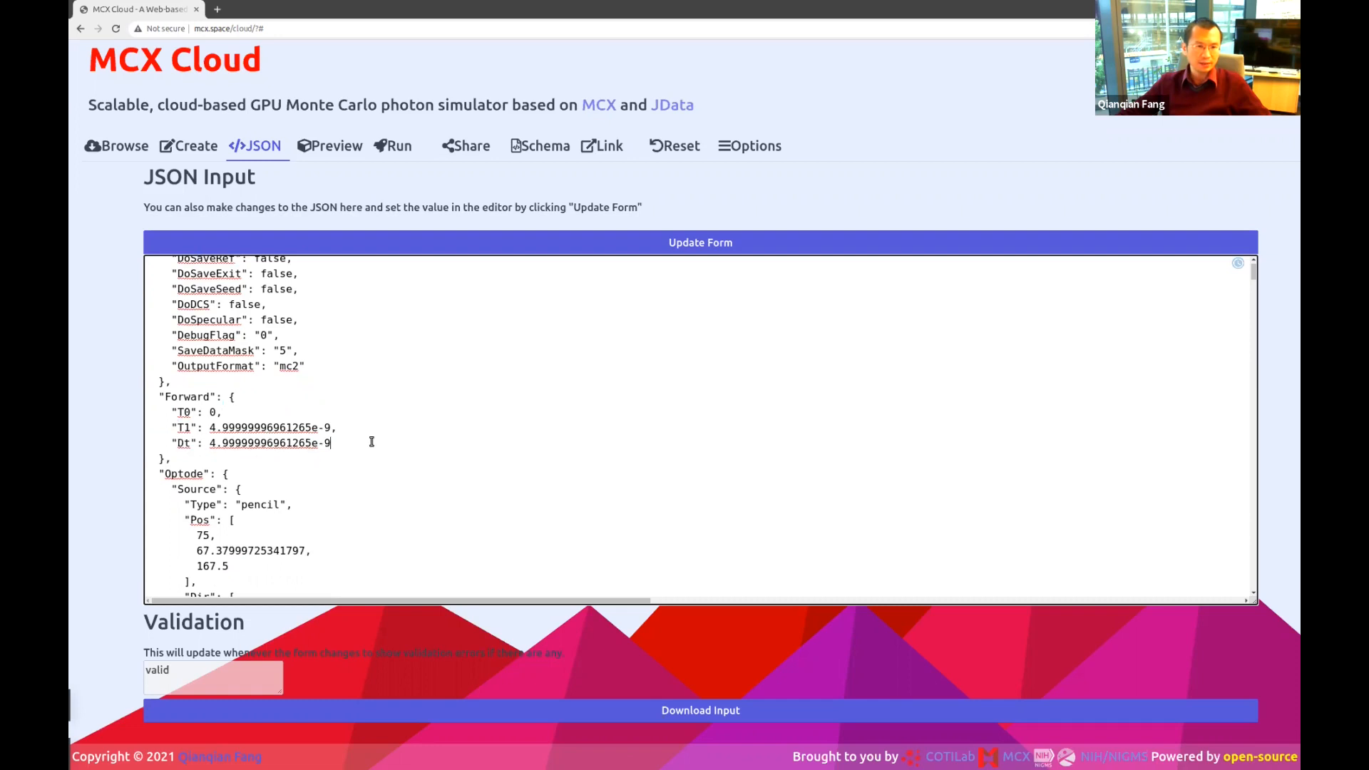
scroll(373, 424, down, 3)
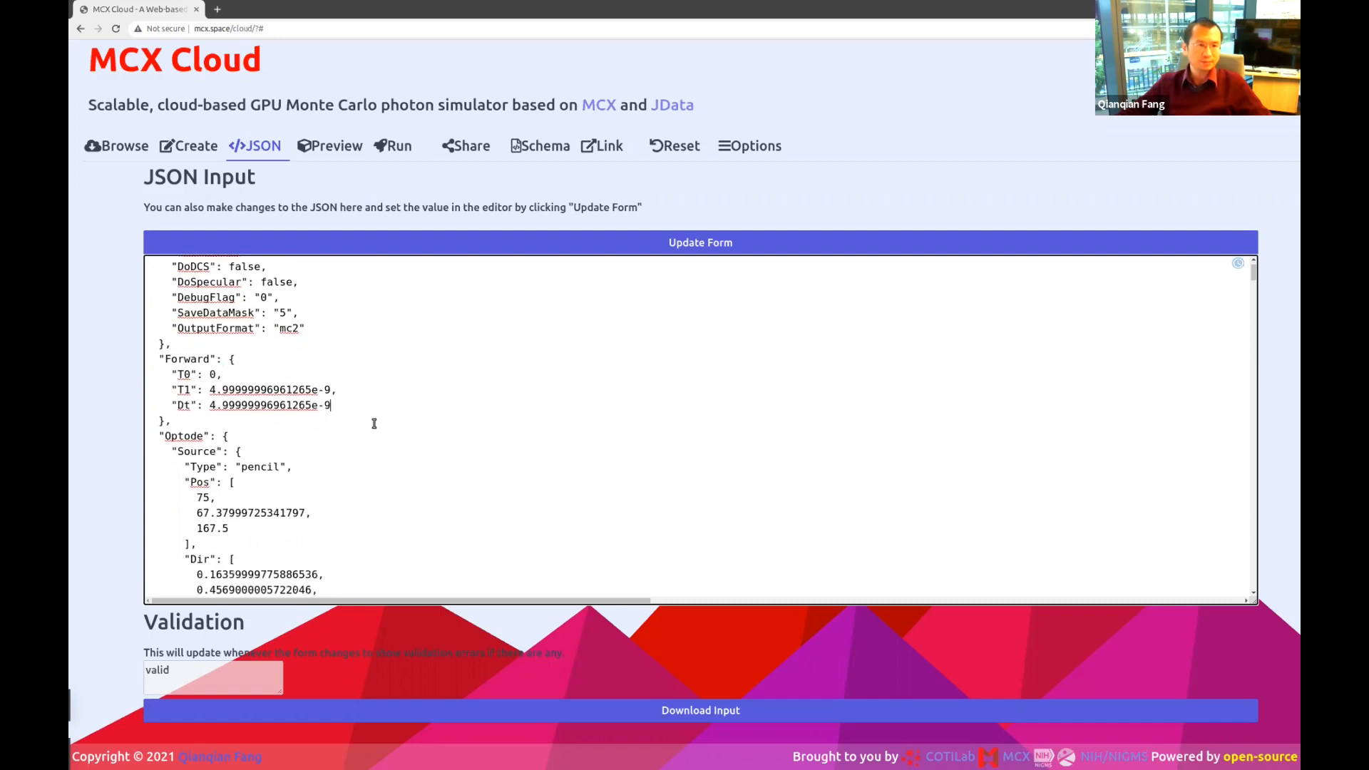
scroll(374, 424, down, 1)
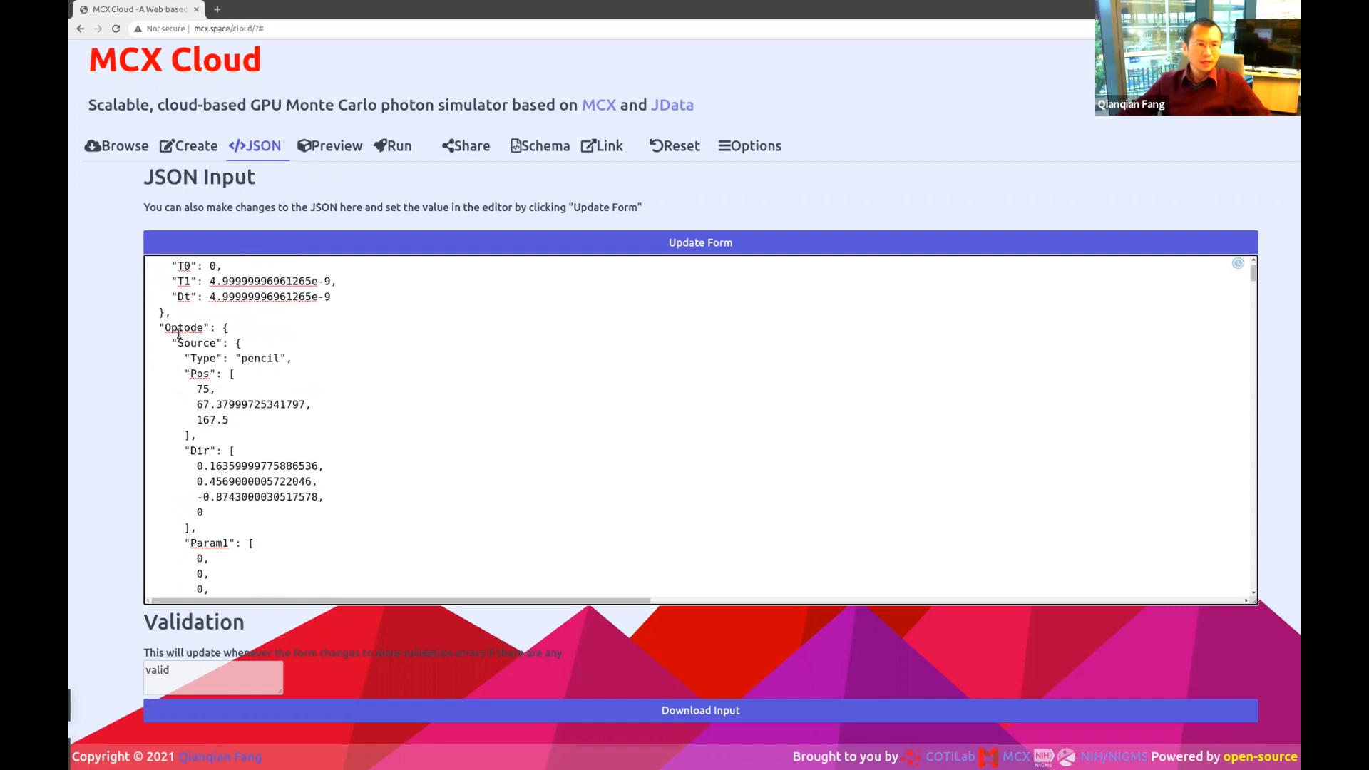
double_click(179, 329)
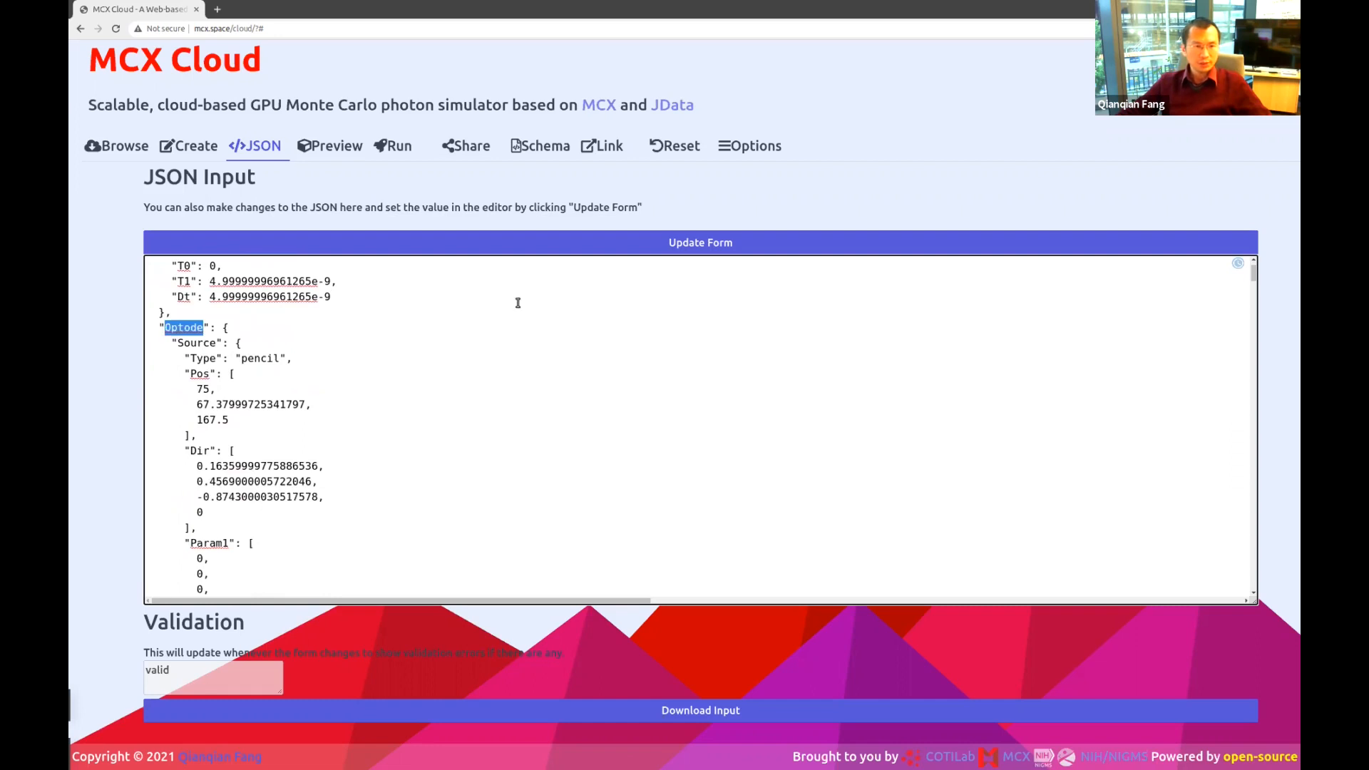
double_click(190, 343)
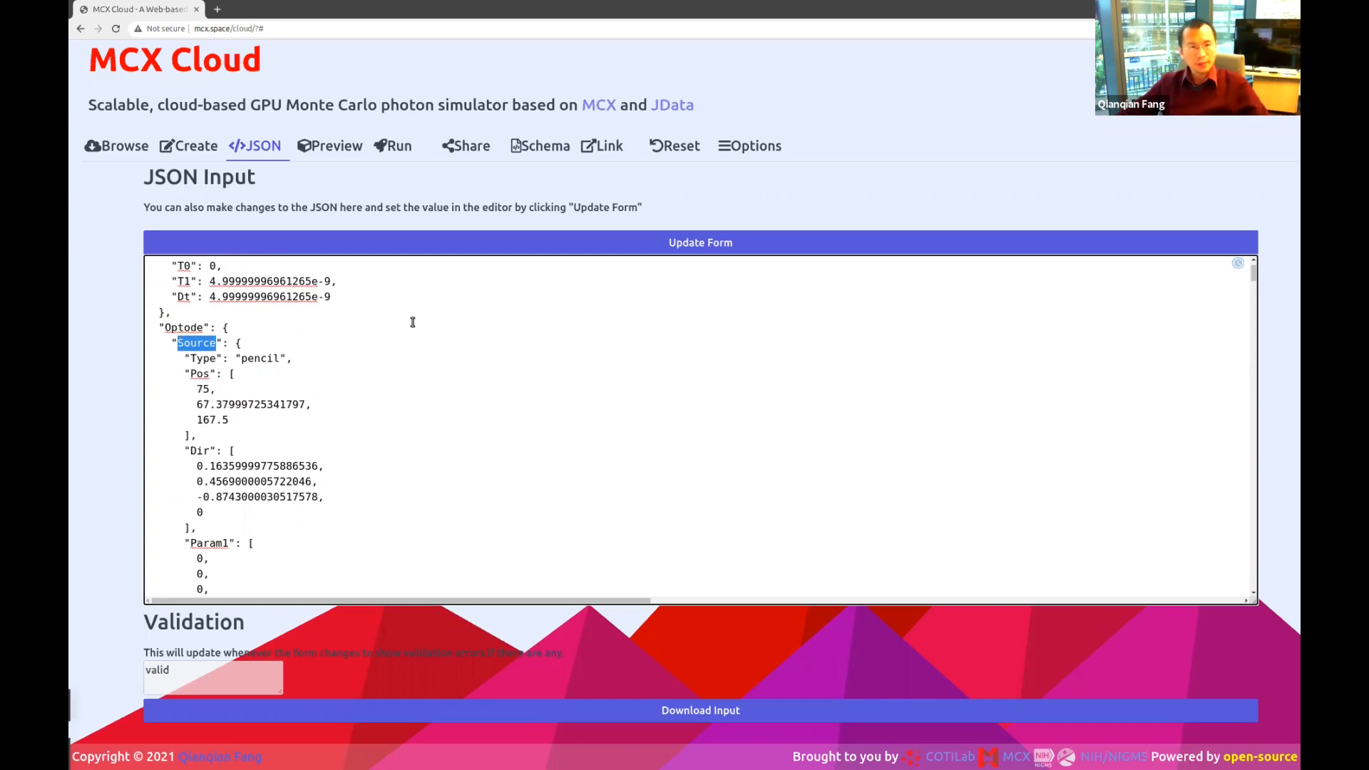
scroll(399, 399, down, 5)
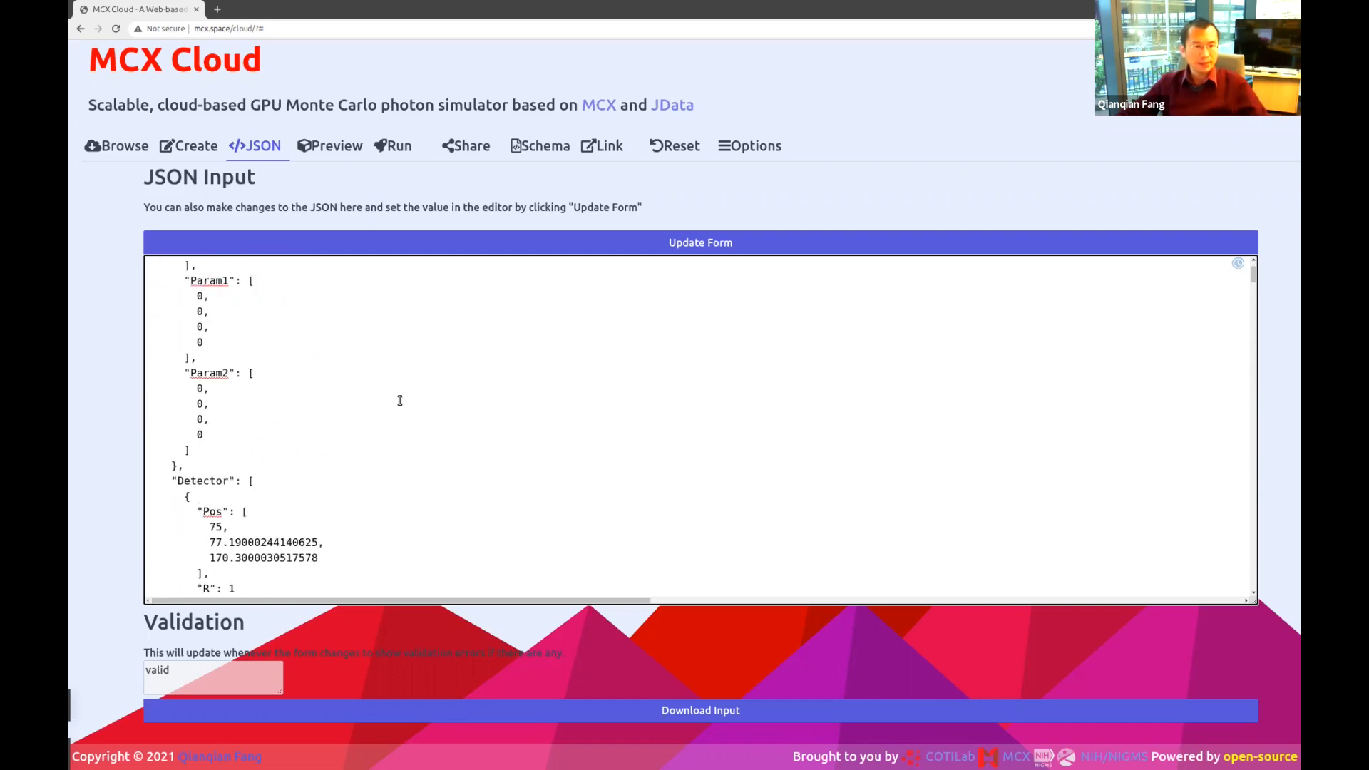
scroll(400, 400, down, 1)
double_click(204, 451)
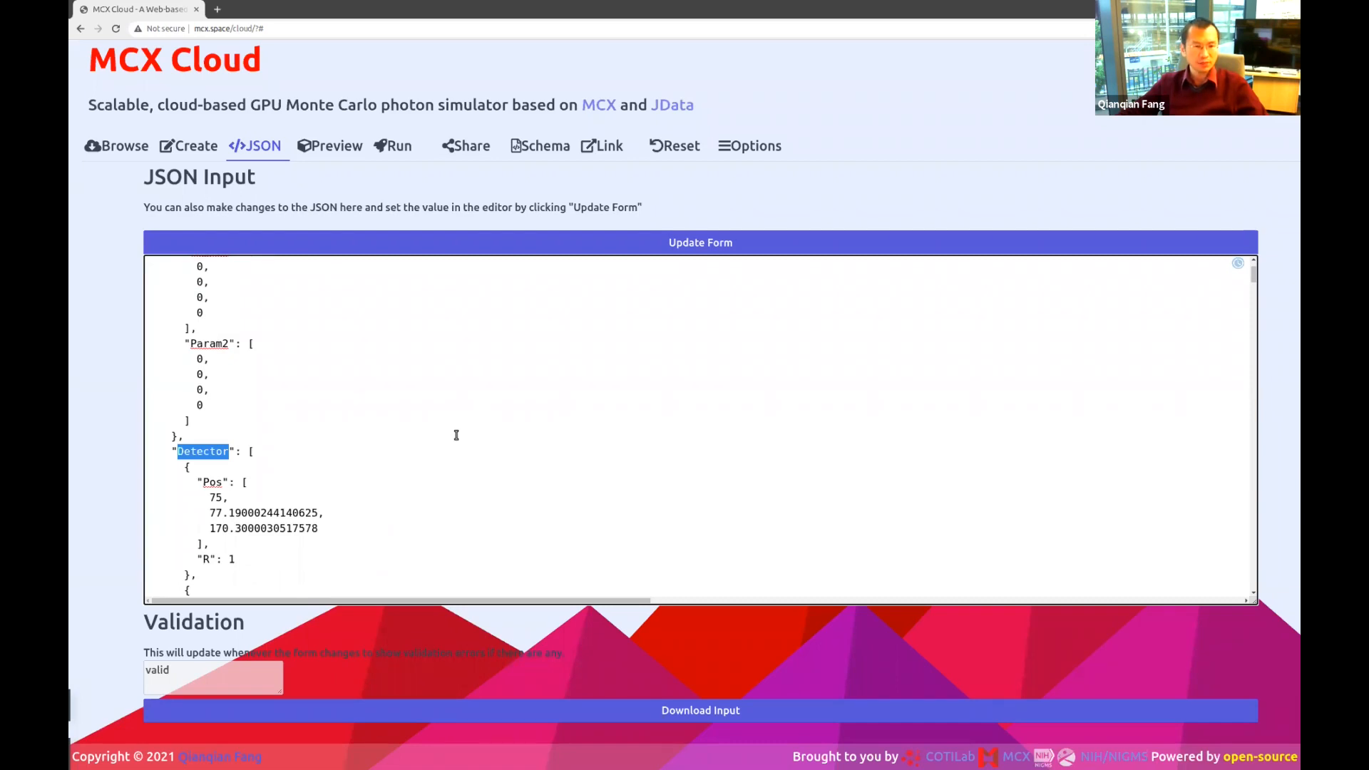
scroll(456, 435, up, 5)
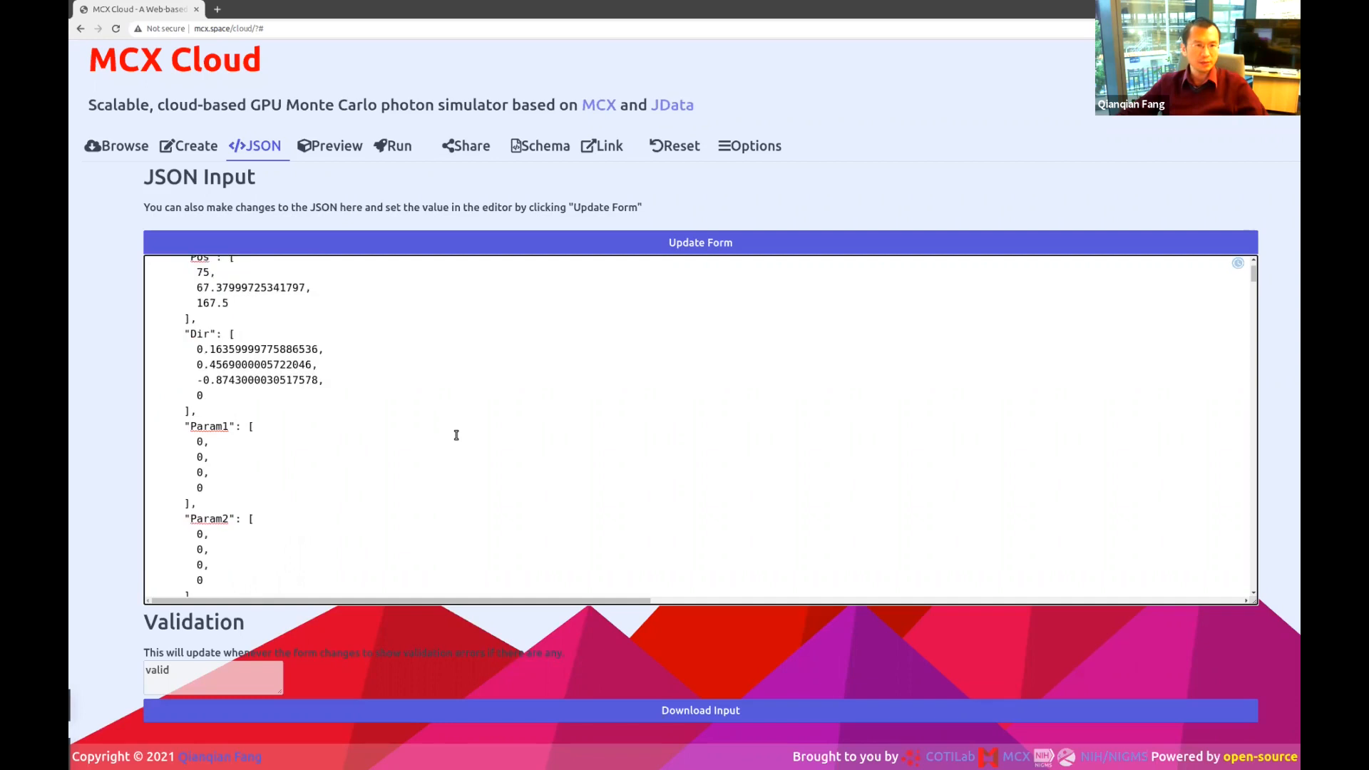
scroll(456, 435, up, 3)
double_click(253, 329)
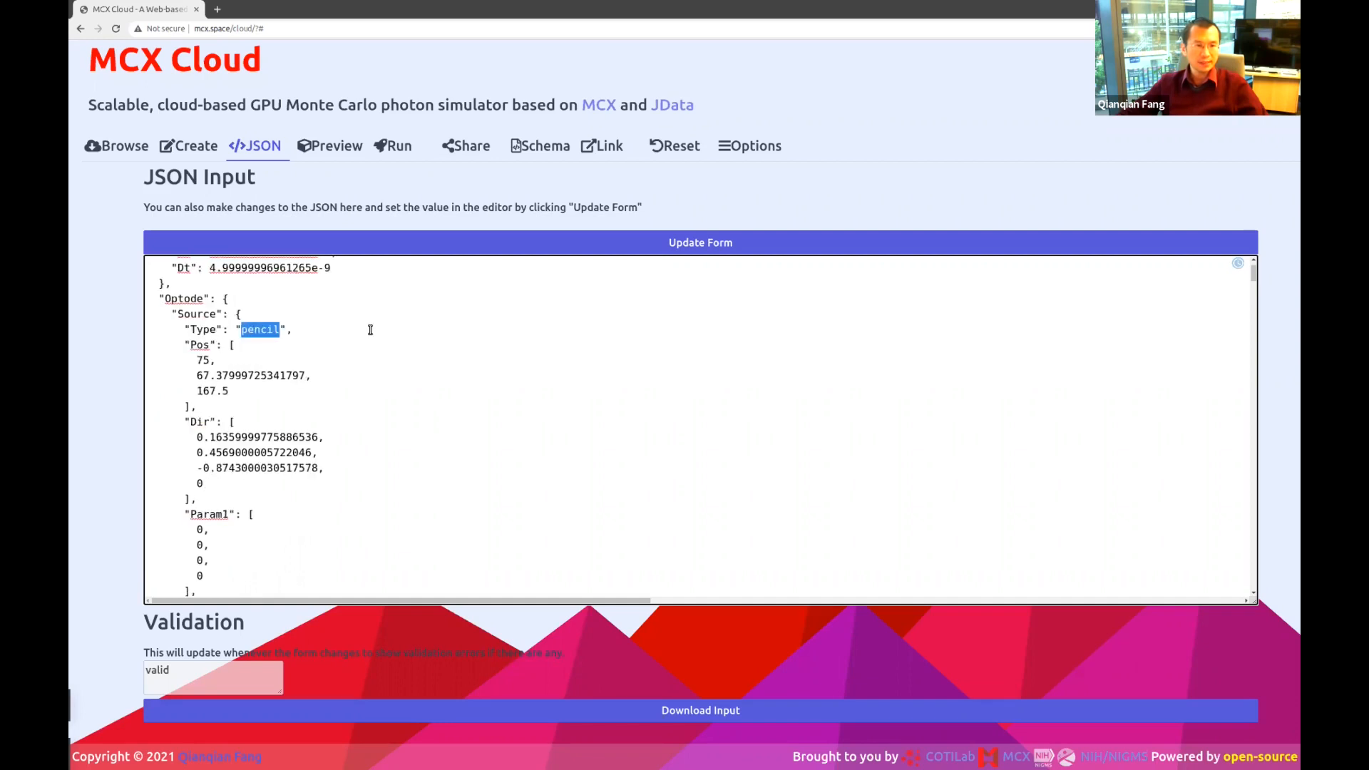
click(252, 345)
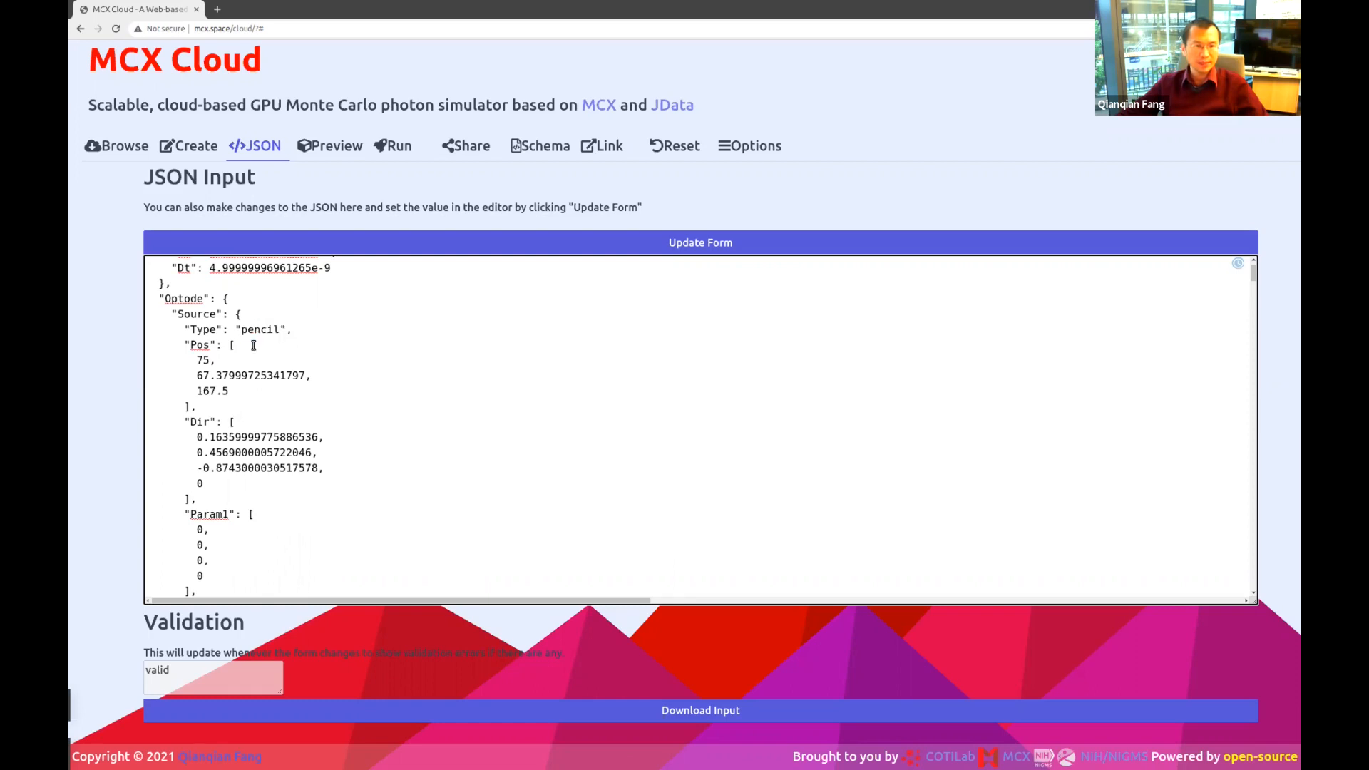
double_click(256, 436)
scroll(464, 436, down, 1)
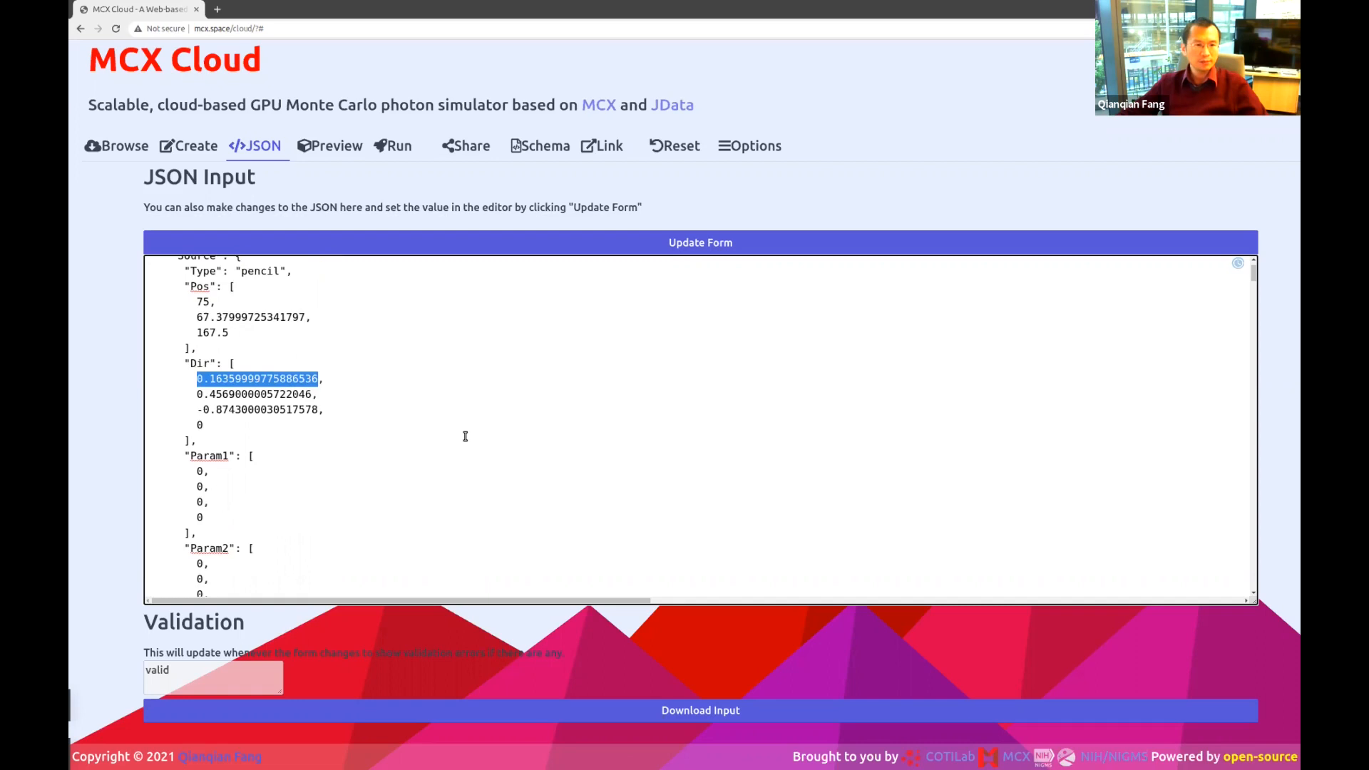
scroll(465, 437, down, 5)
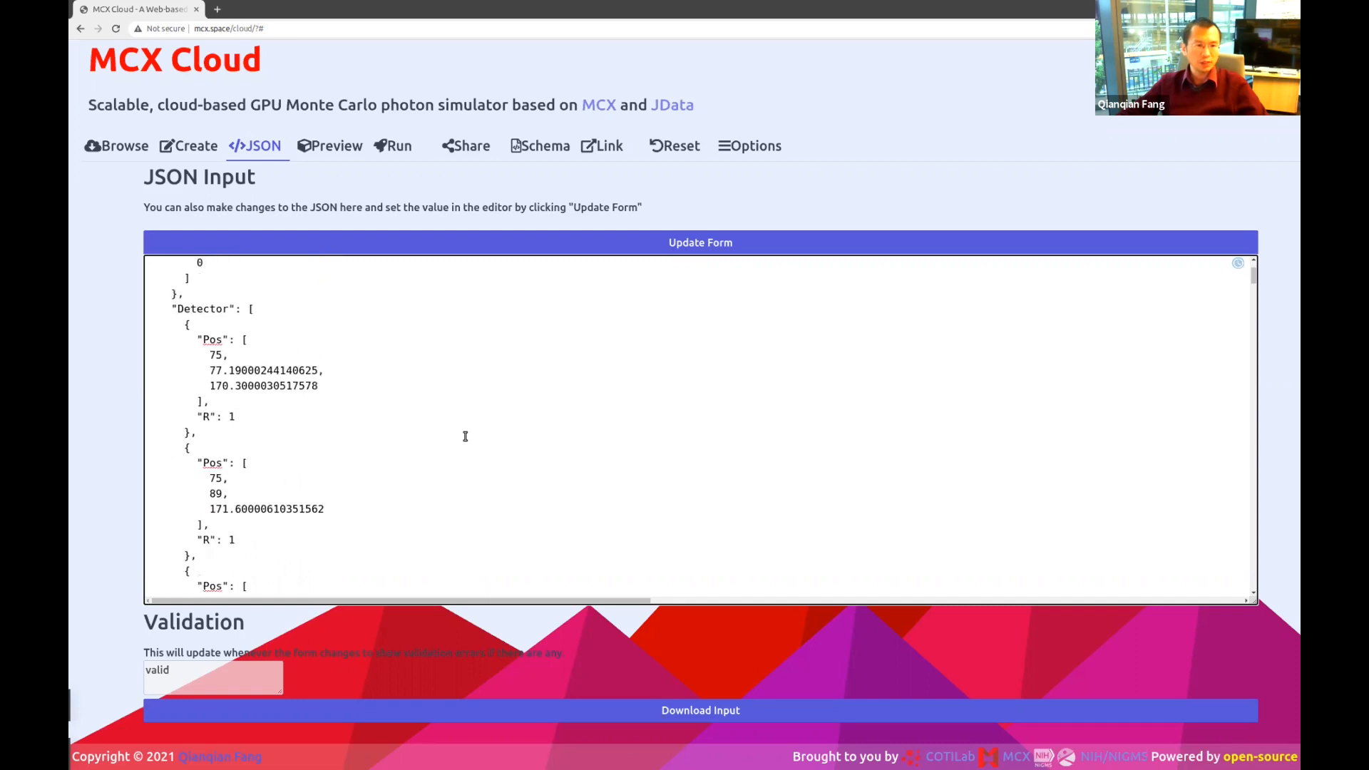
click(210, 321)
click(215, 338)
click(251, 383)
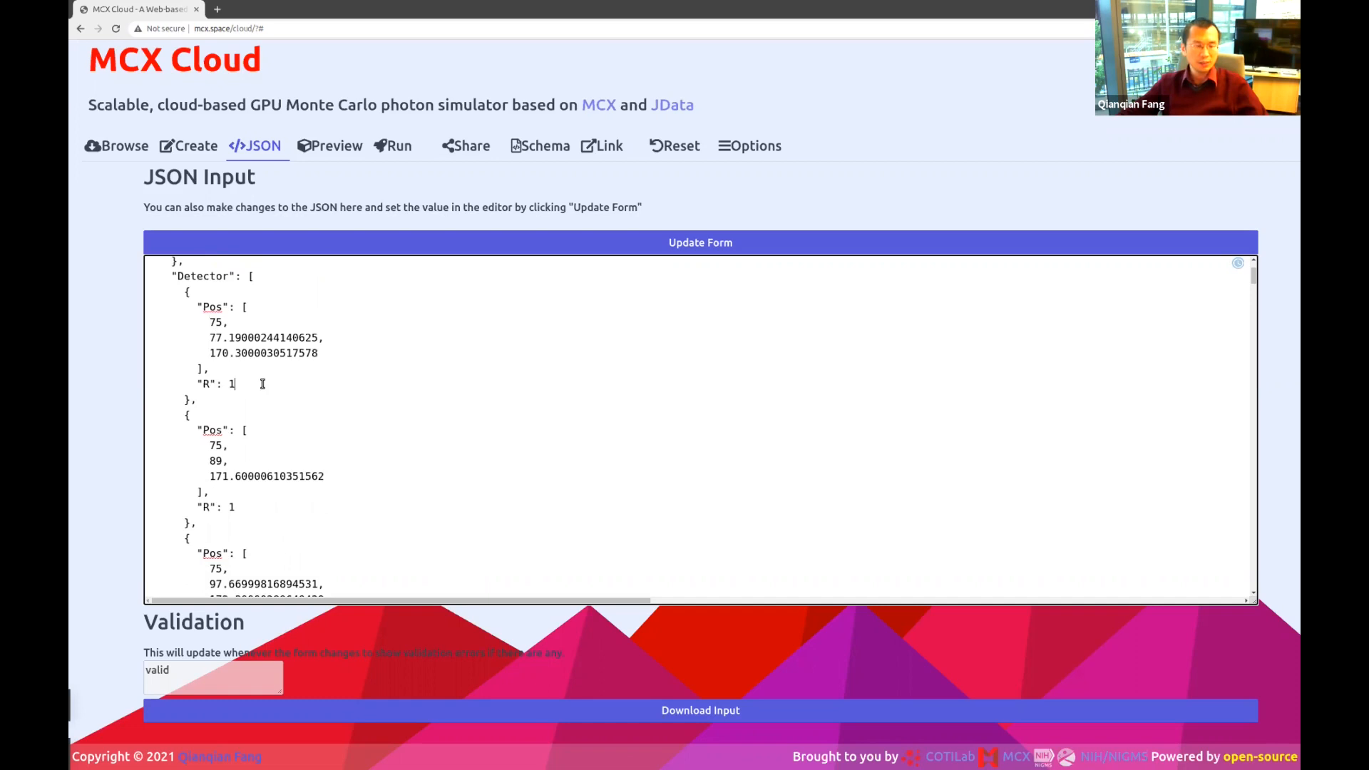
scroll(379, 395, down, 5)
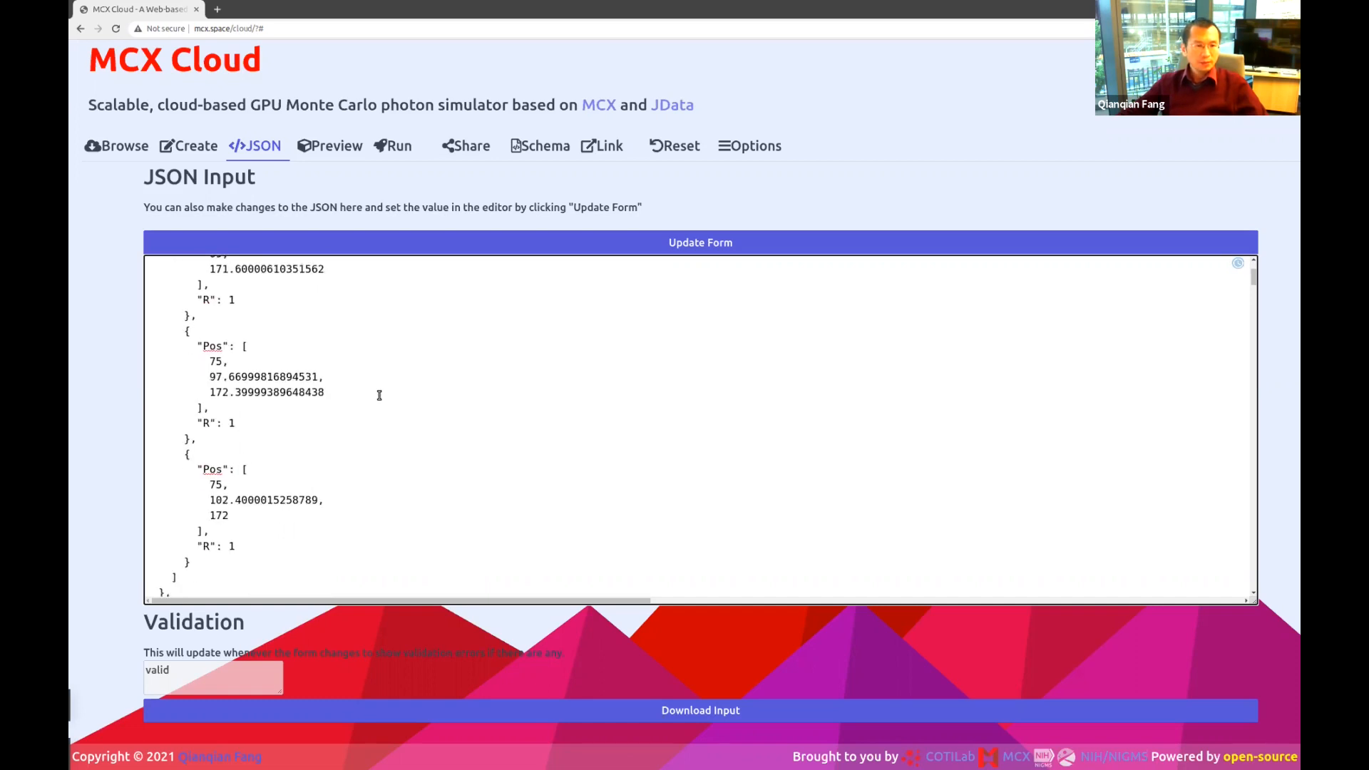
scroll(379, 395, down, 2)
double_click(182, 347)
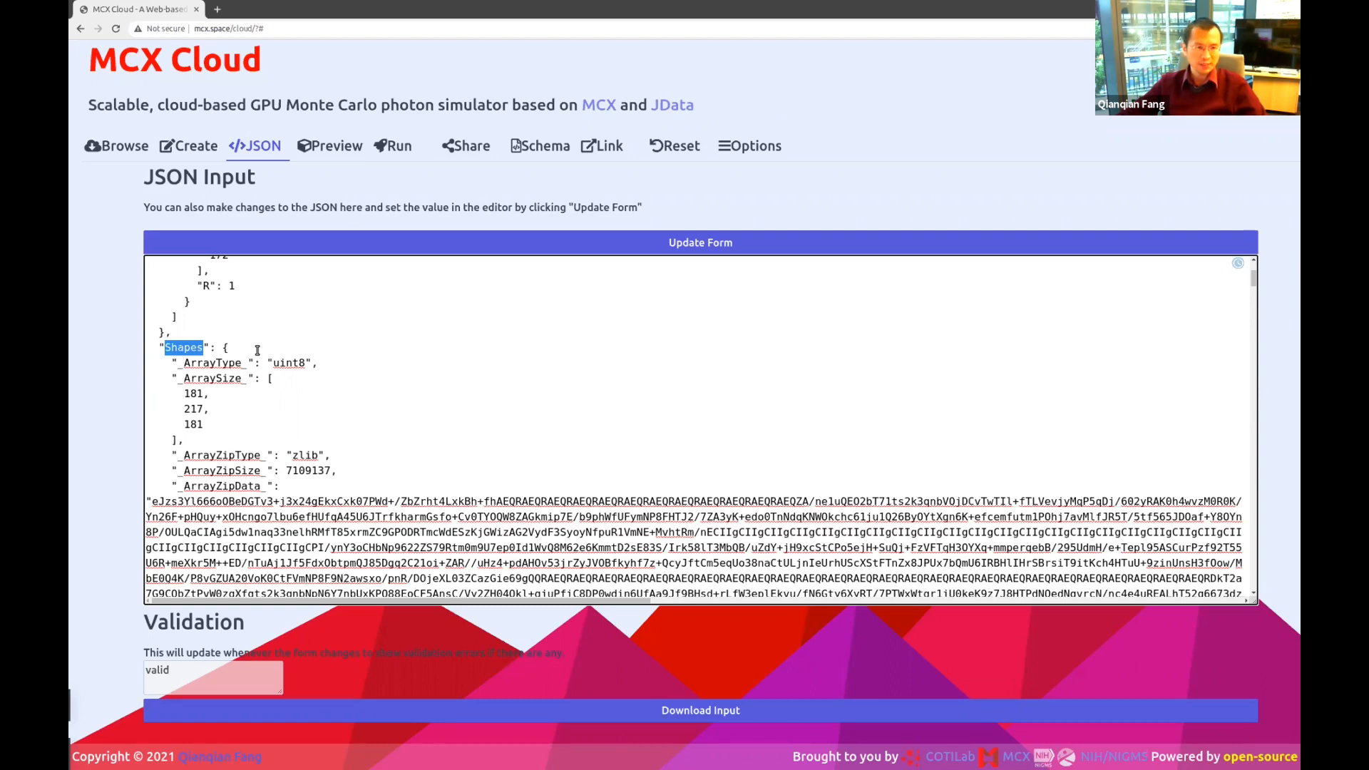
click(294, 360)
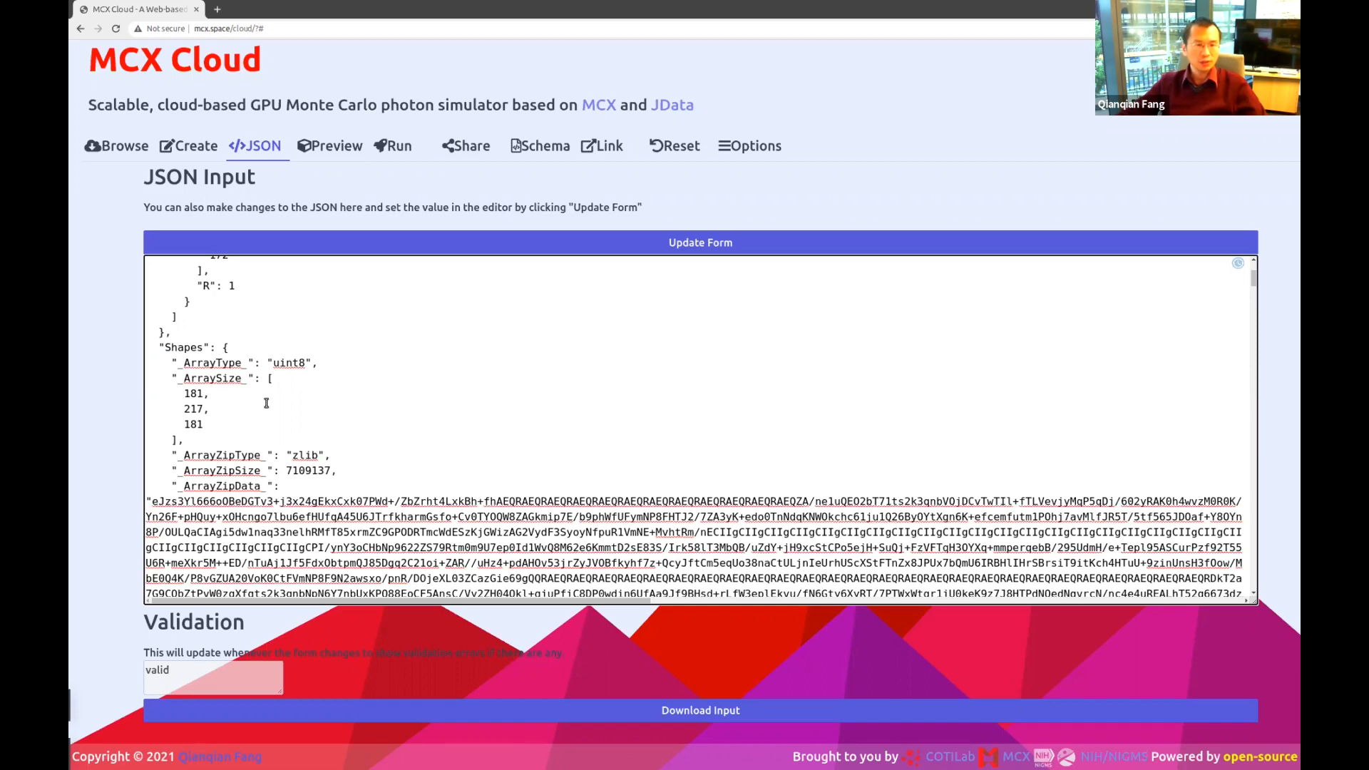
double_click(299, 362)
drag(205, 427, 147, 393)
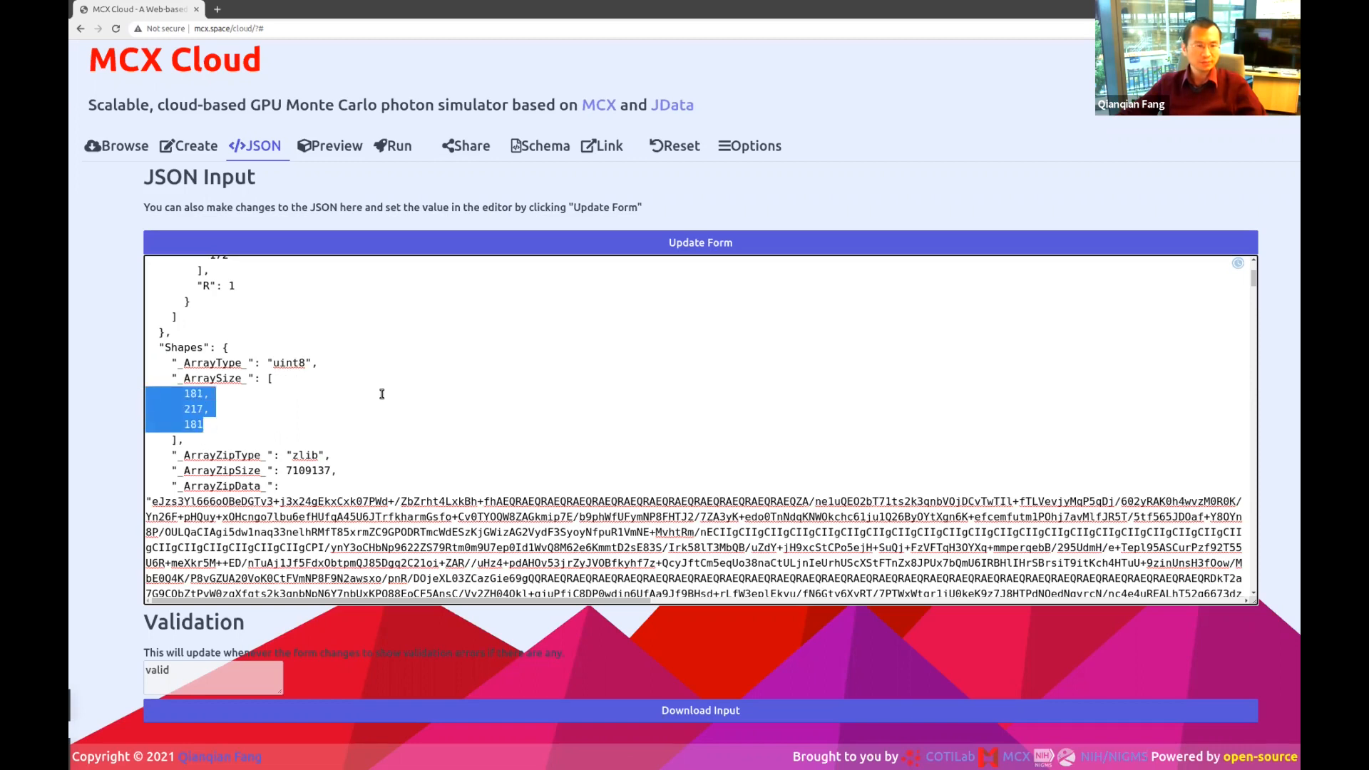
scroll(381, 393, down, 1)
scroll(381, 394, down, 2)
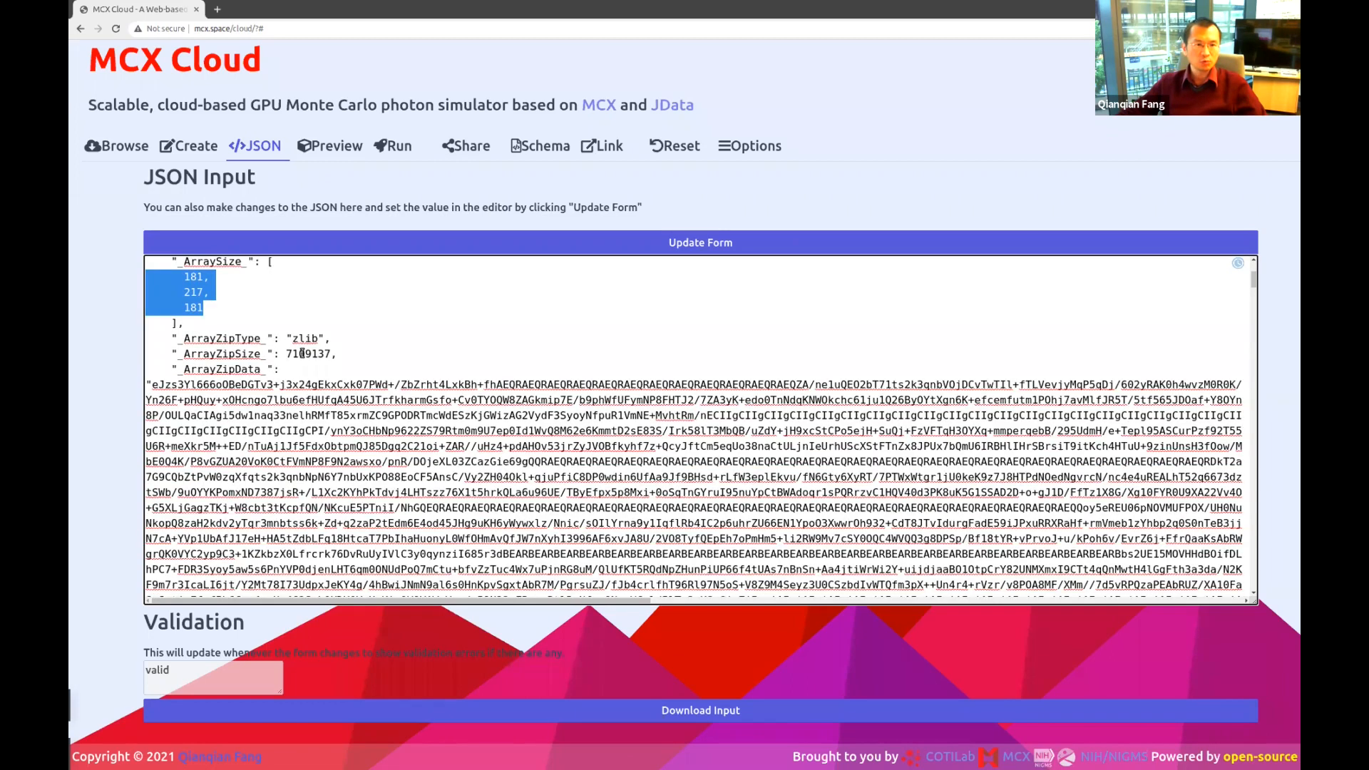
click(247, 393)
double_click(223, 370)
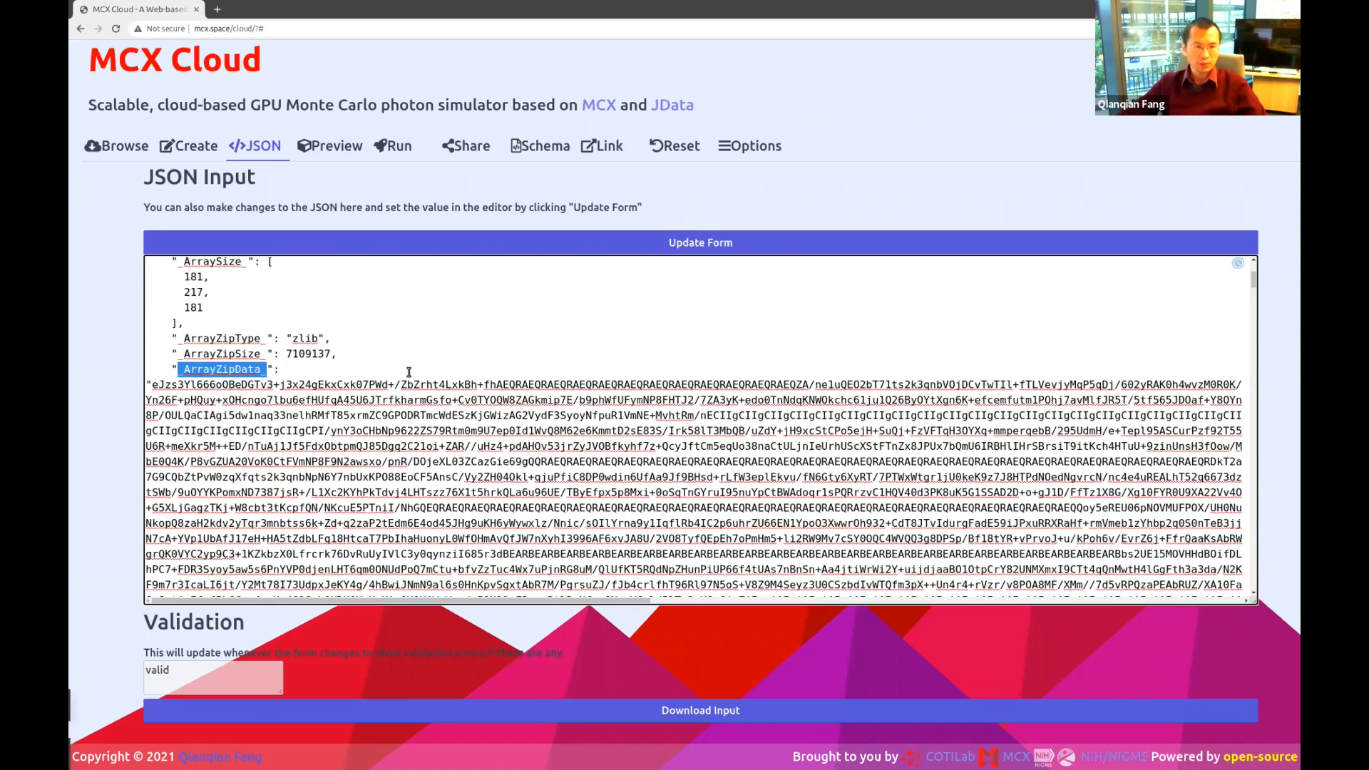
scroll(412, 460, up, 1)
drag(287, 428, 131, 297)
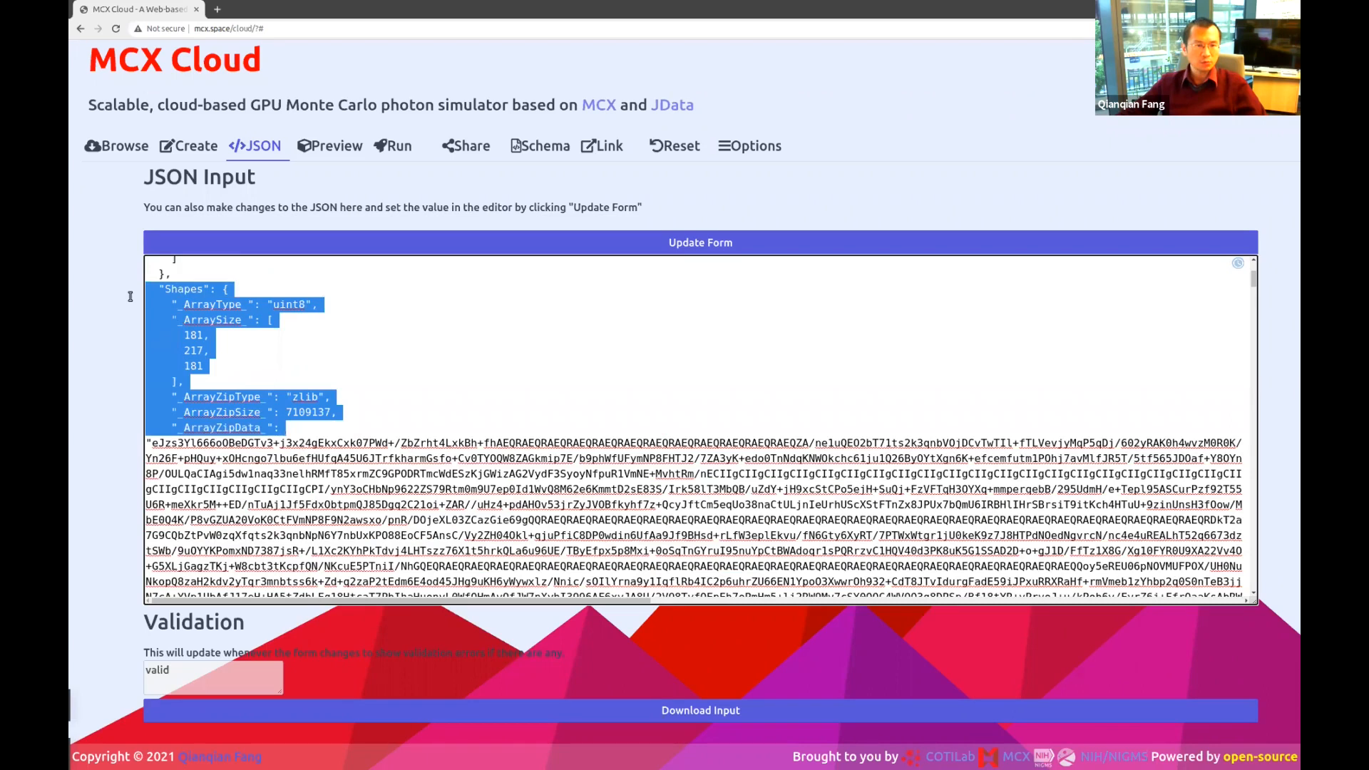
Select lines in the Shapes JSON block and view, then close, the acknowledgement list.
click(548, 328)
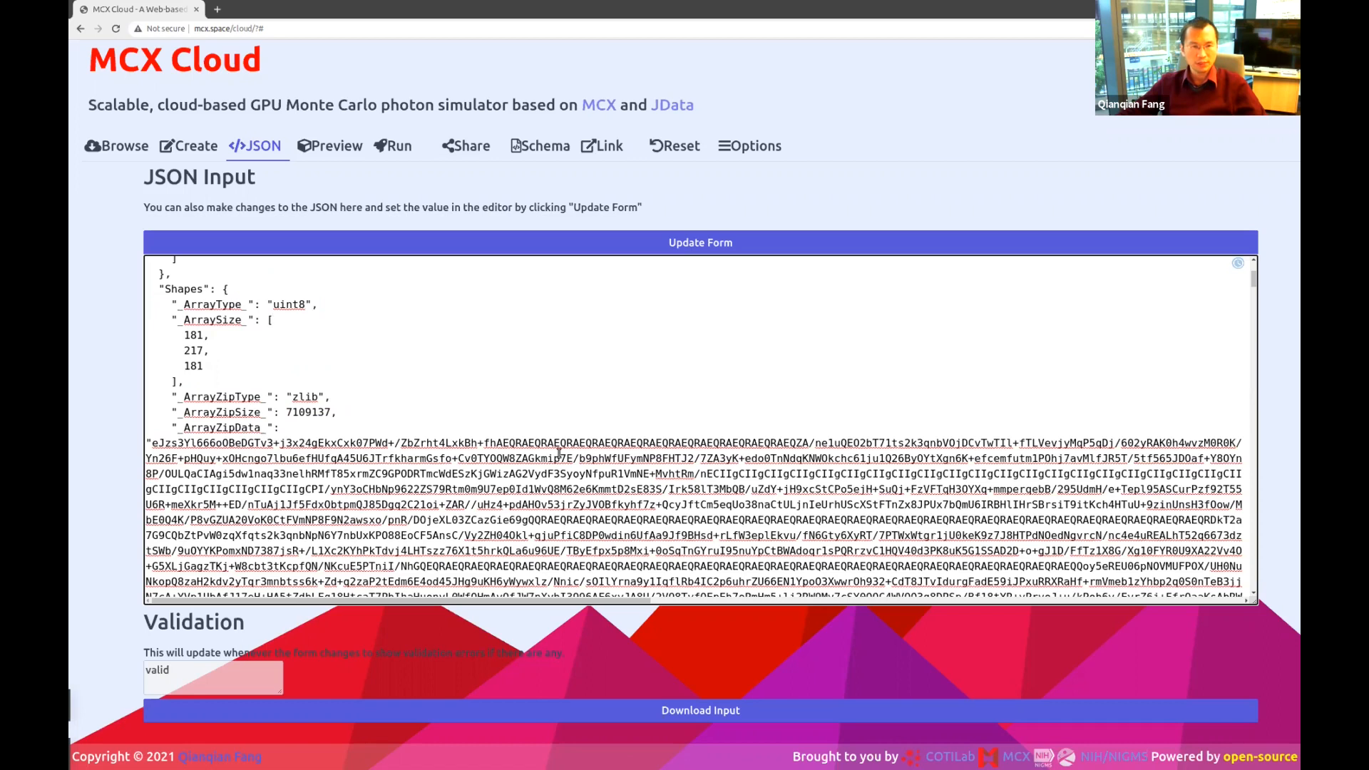
click(268, 285)
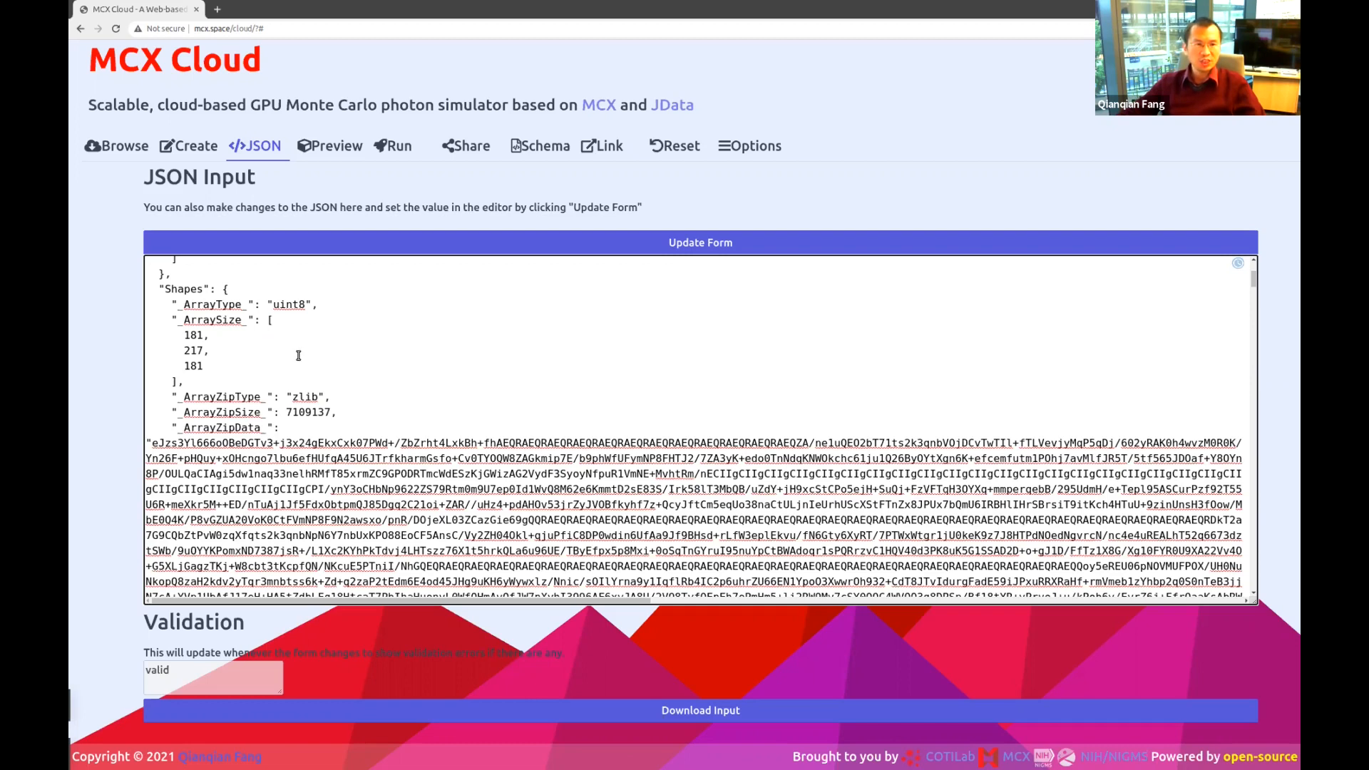
drag(323, 434, 149, 306)
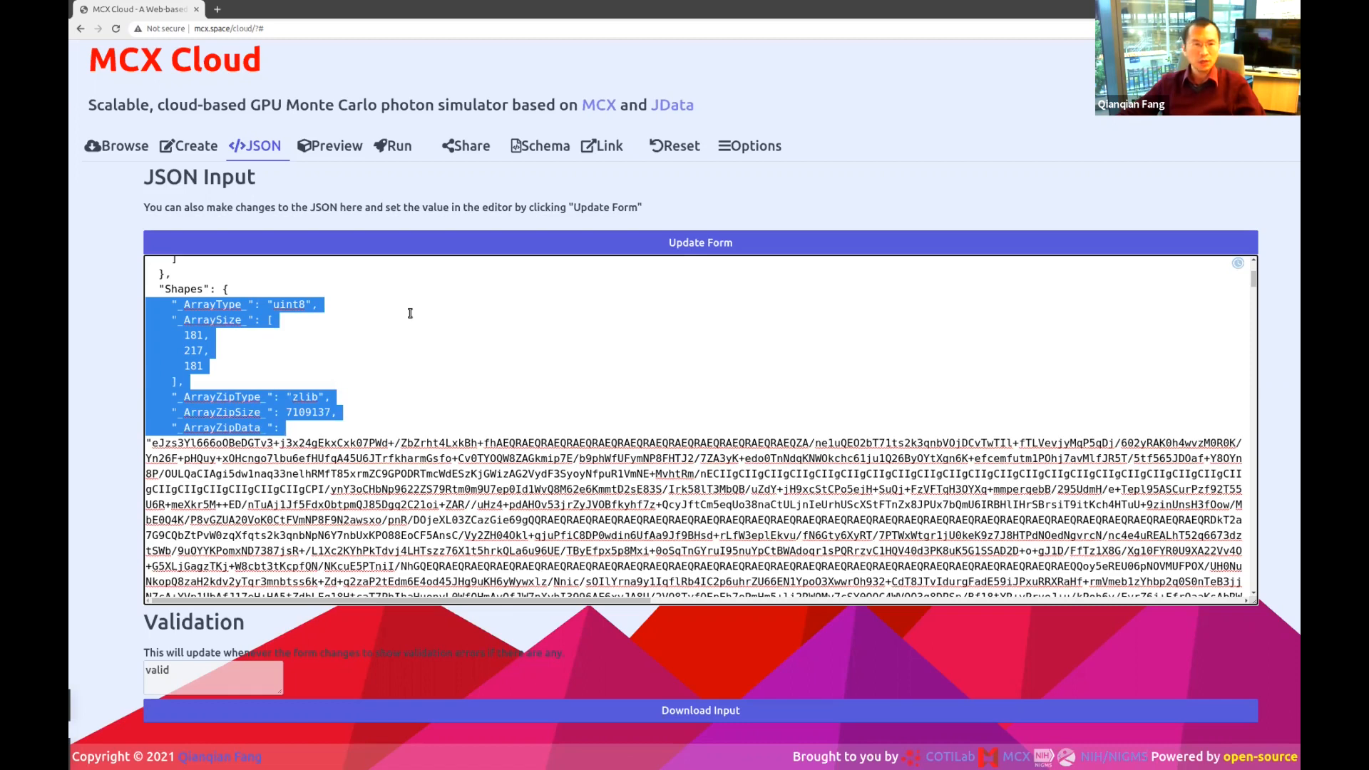
click(356, 367)
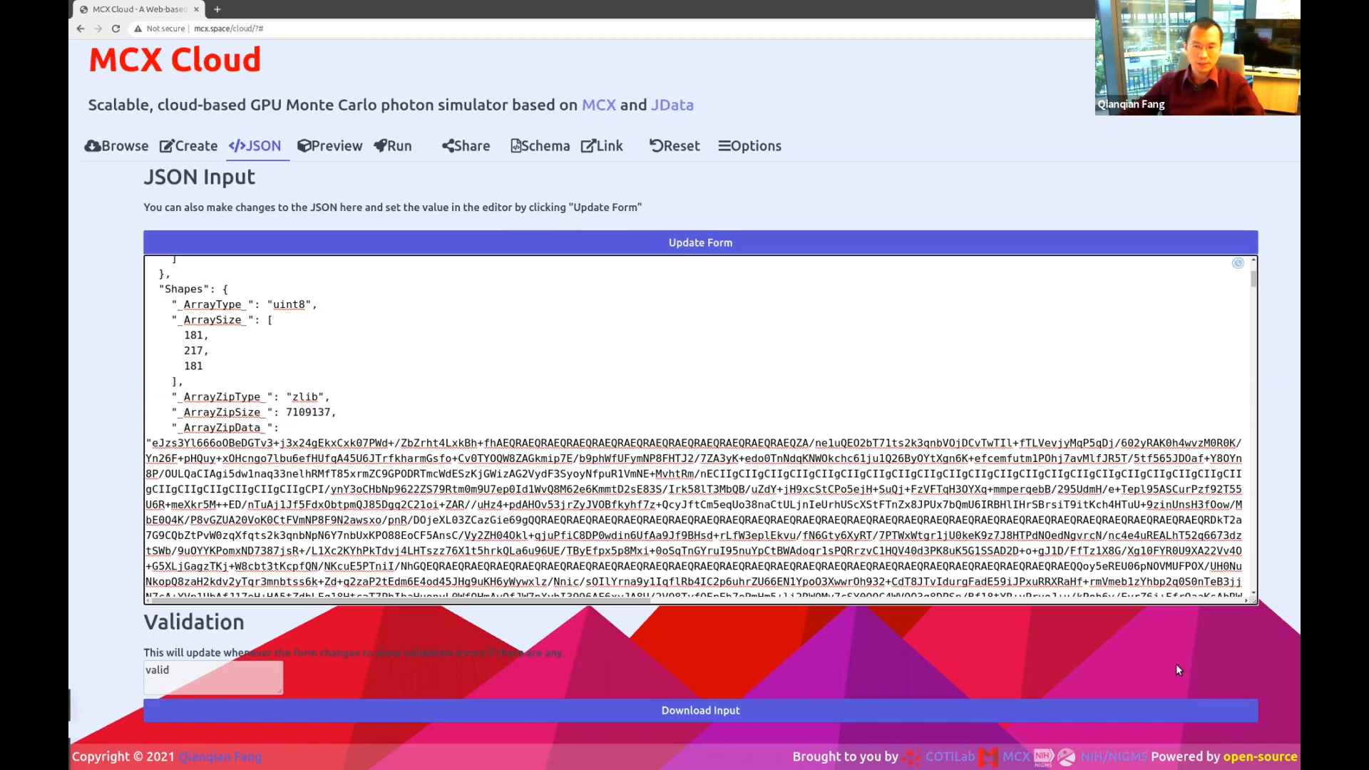
click(1254, 760)
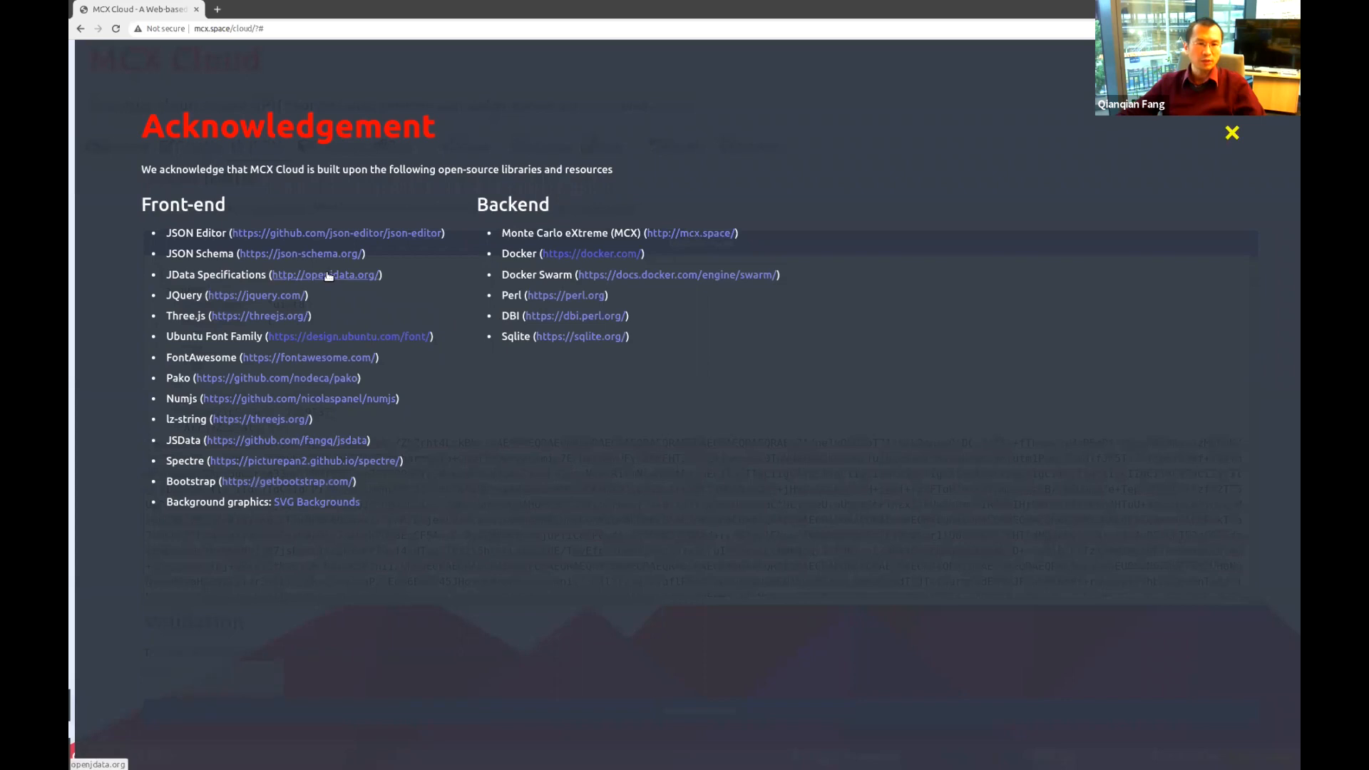
click(1243, 139)
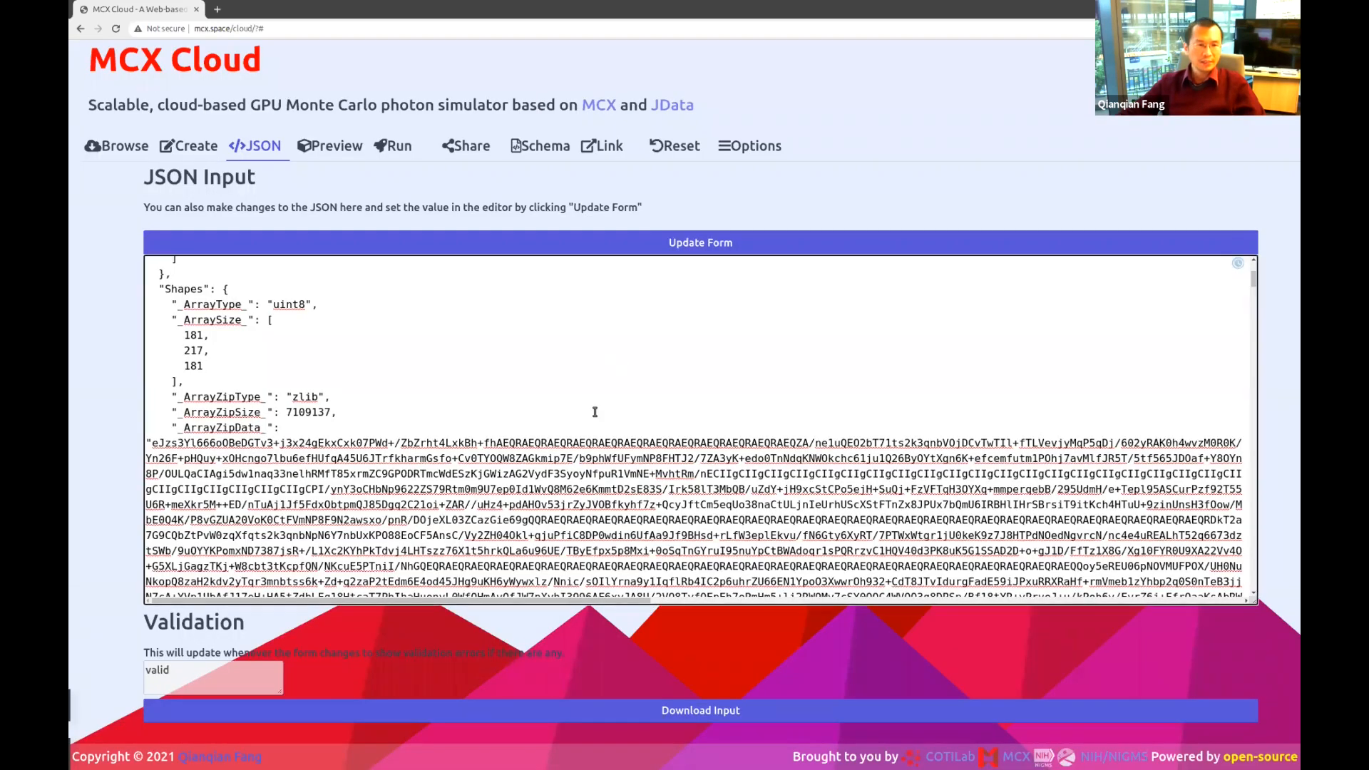
Highlight the Shapes array size 181, 217, 181 and its uint8 type.
drag(145, 297, 368, 427)
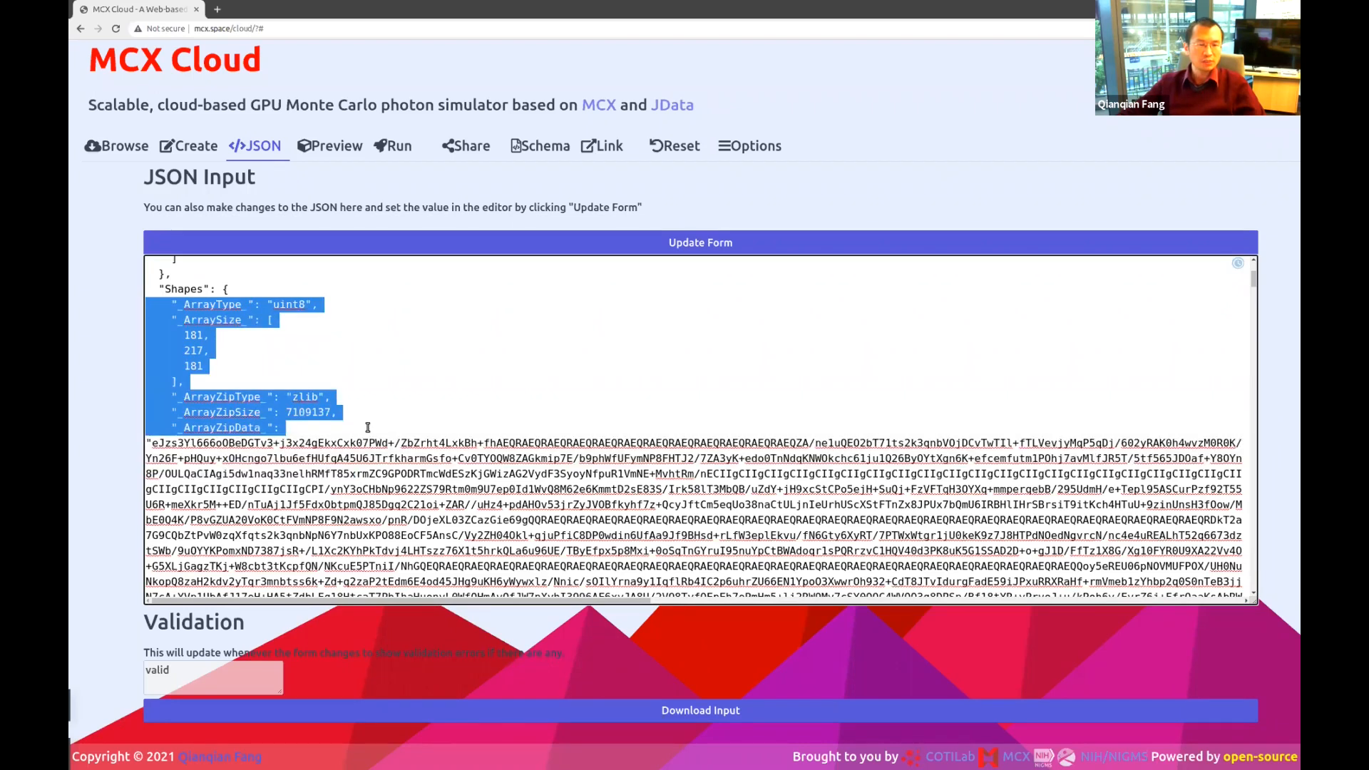
drag(213, 366, 179, 331)
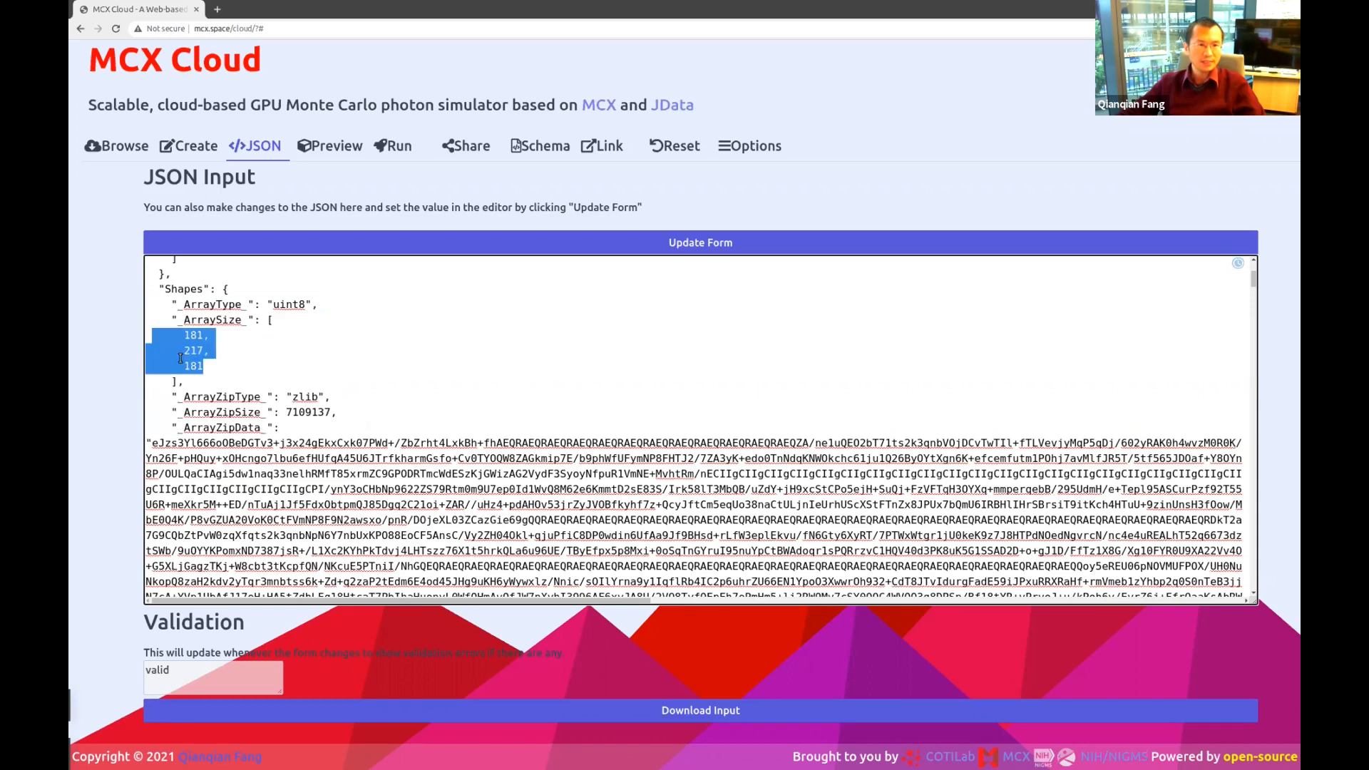
double_click(288, 303)
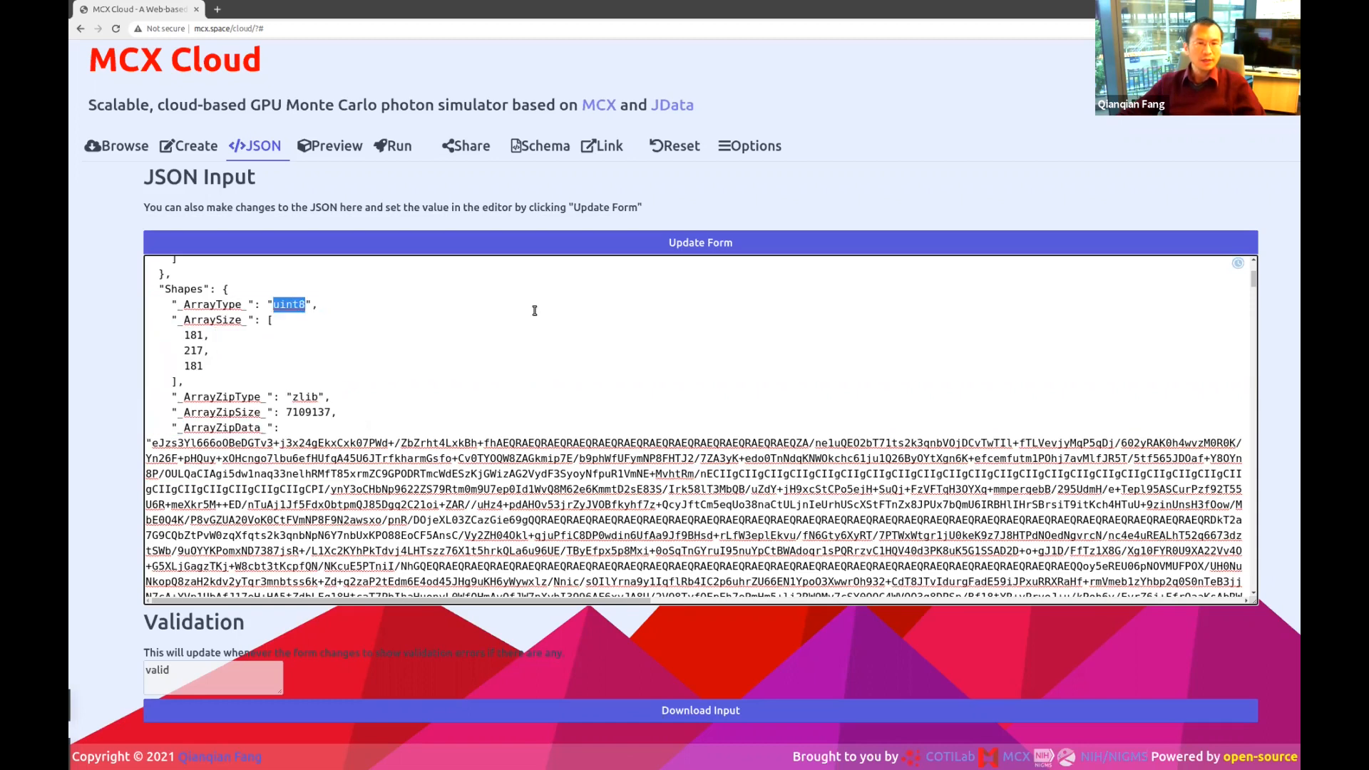
Rotate the head volume in Preview, then submit the job from the Run tab.
click(316, 153)
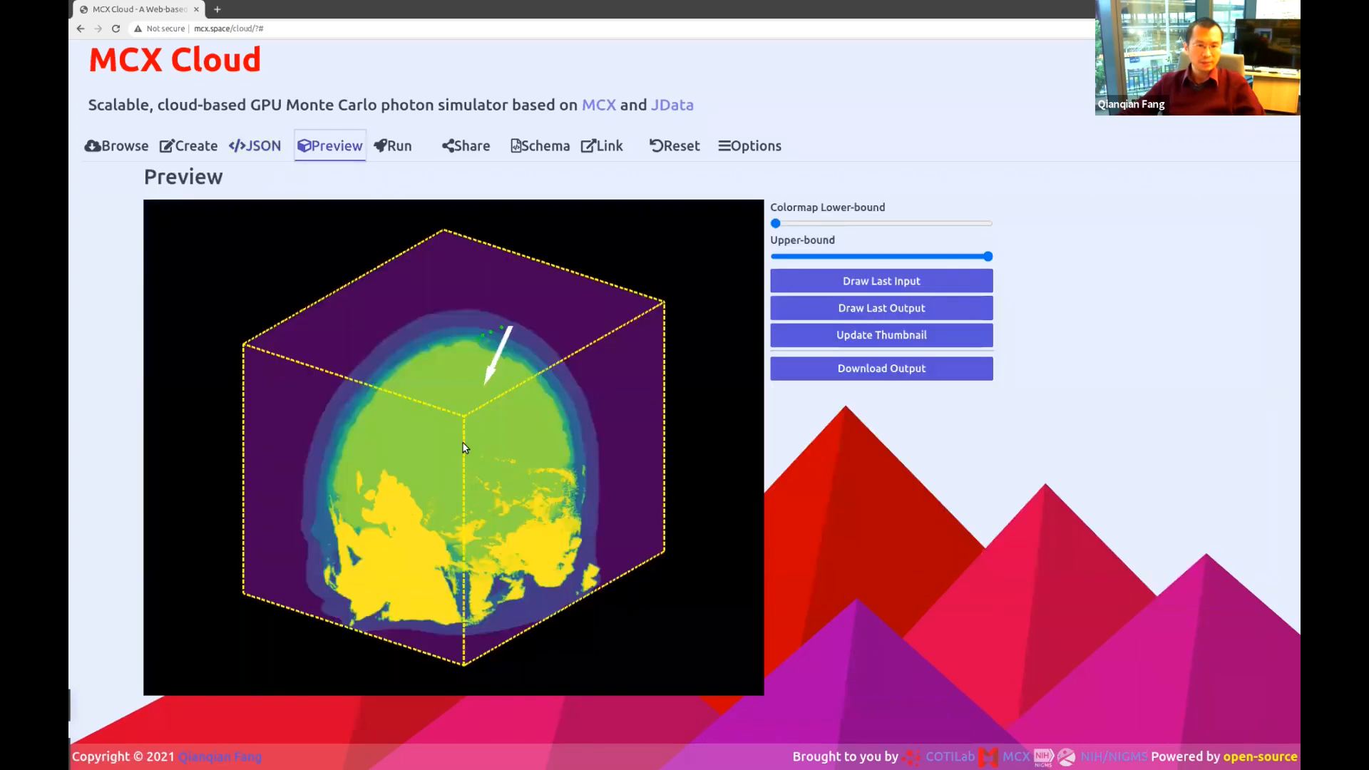
drag(420, 447, 334, 429)
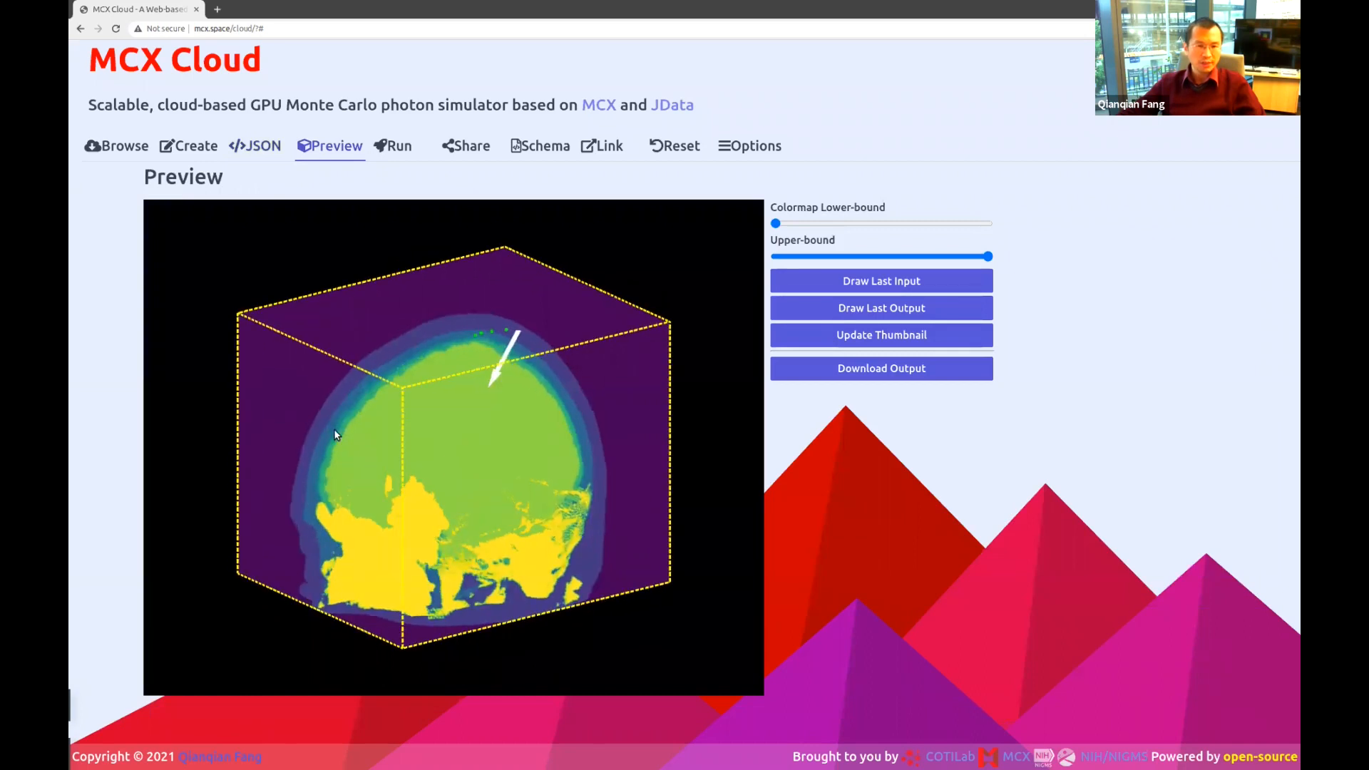
drag(448, 474, 492, 482)
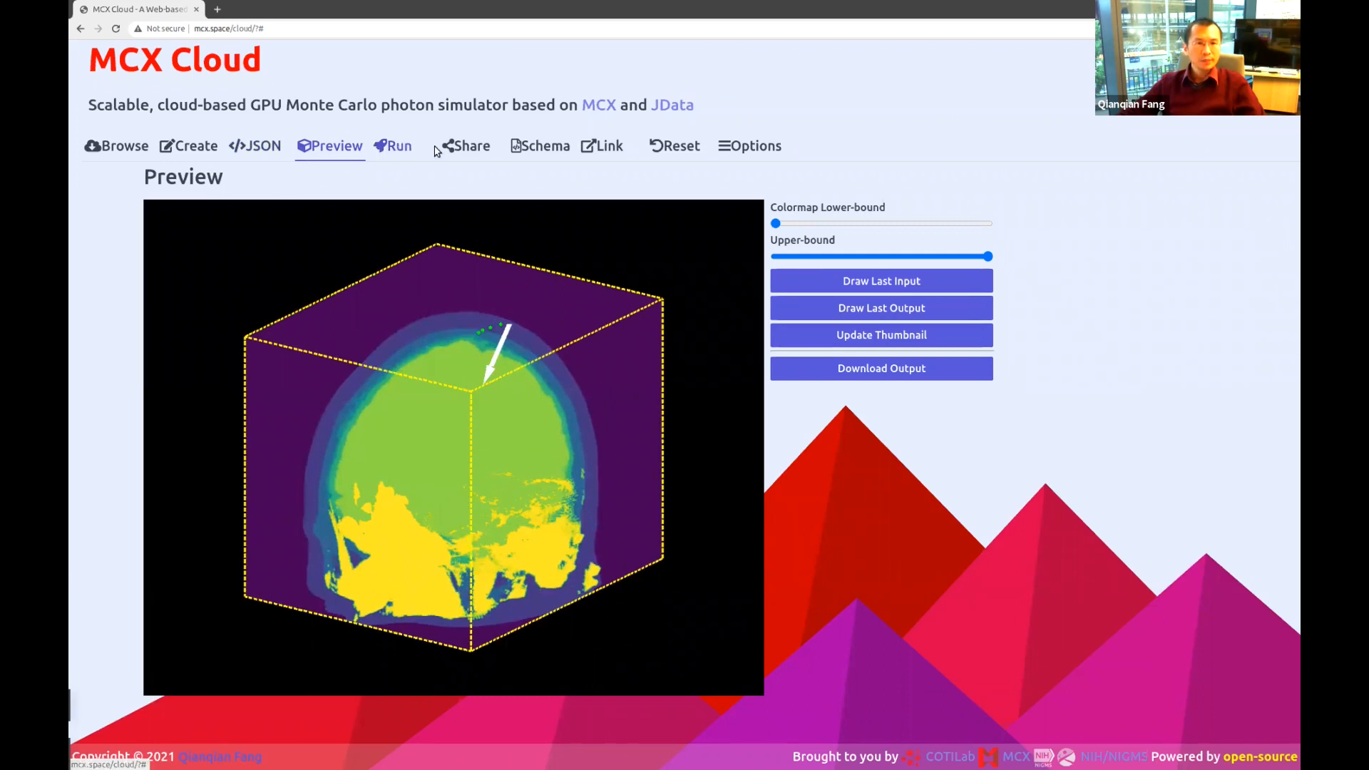
click(399, 147)
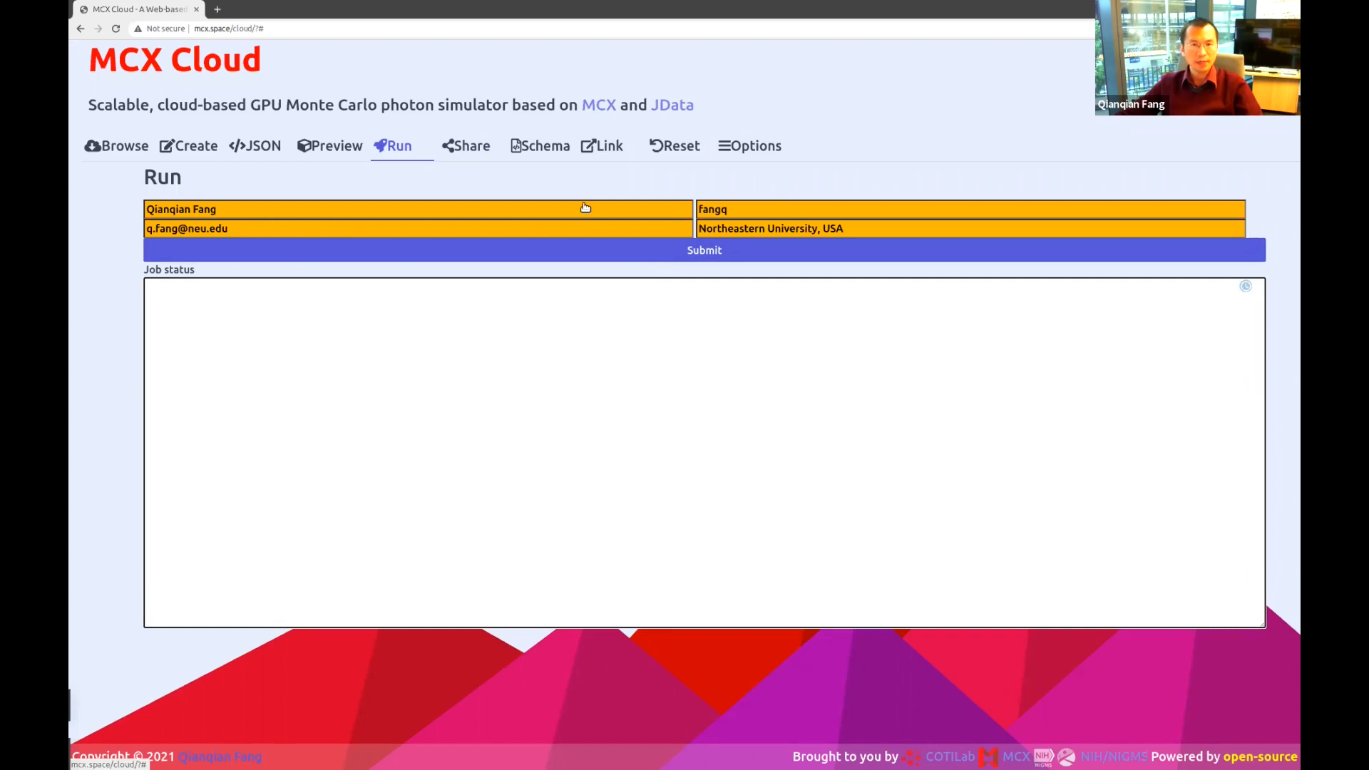
click(672, 254)
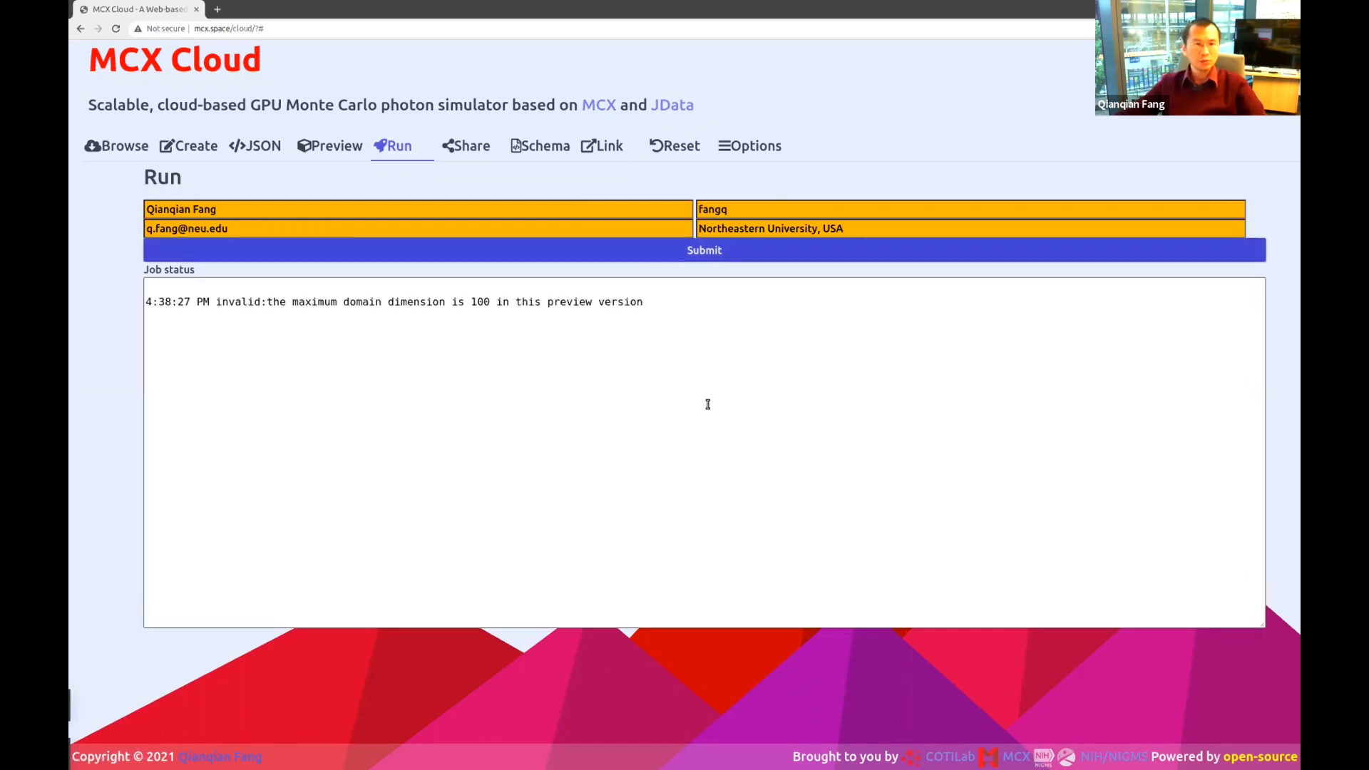
Select and inspect the domain-dimension rejection message in the job status.
triple_click(421, 302)
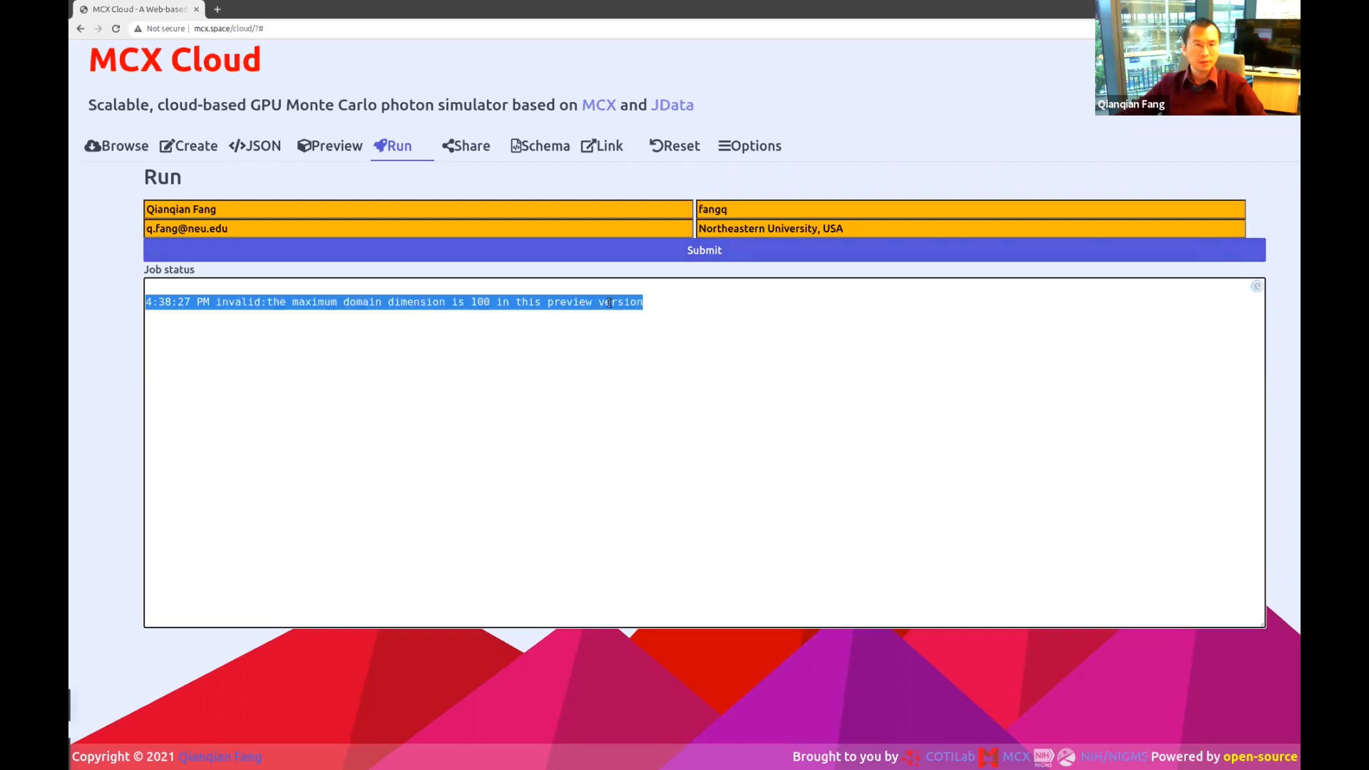
click(609, 302)
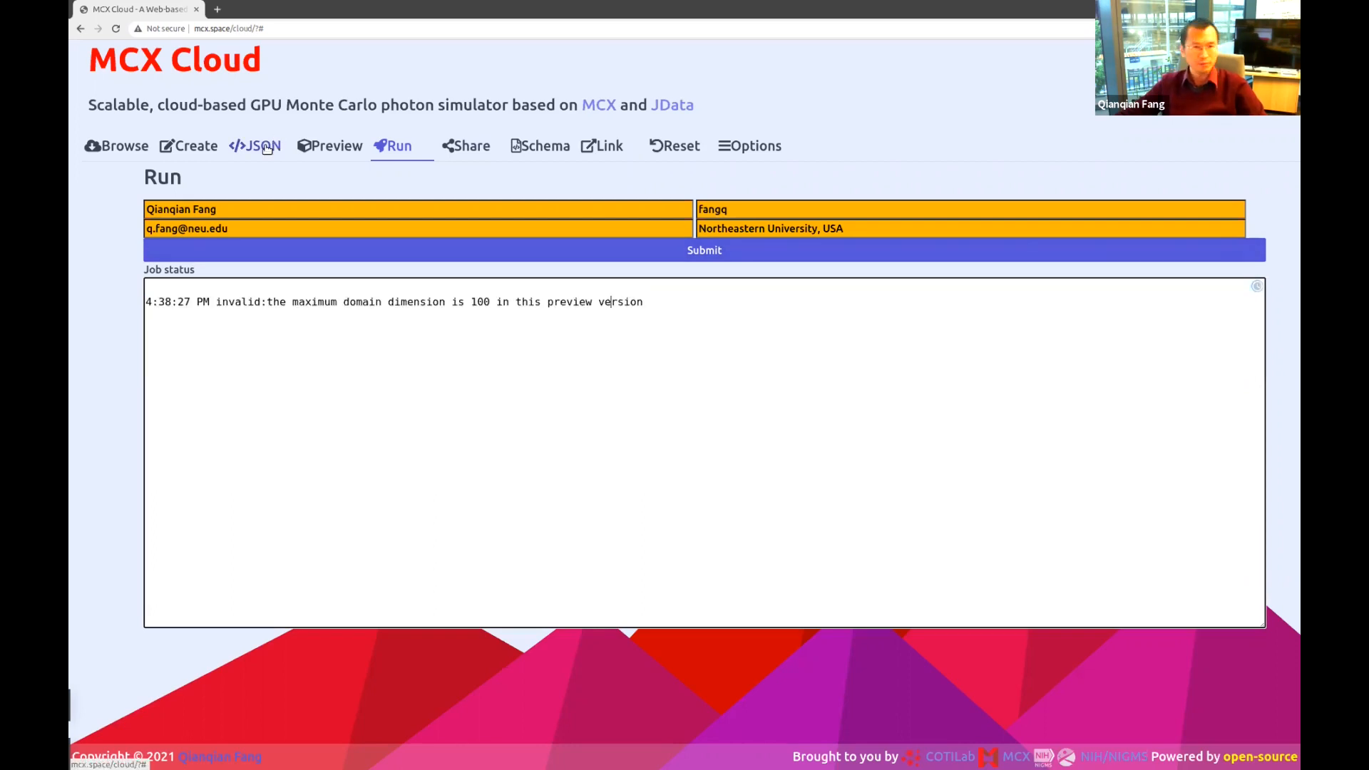
click(517, 302)
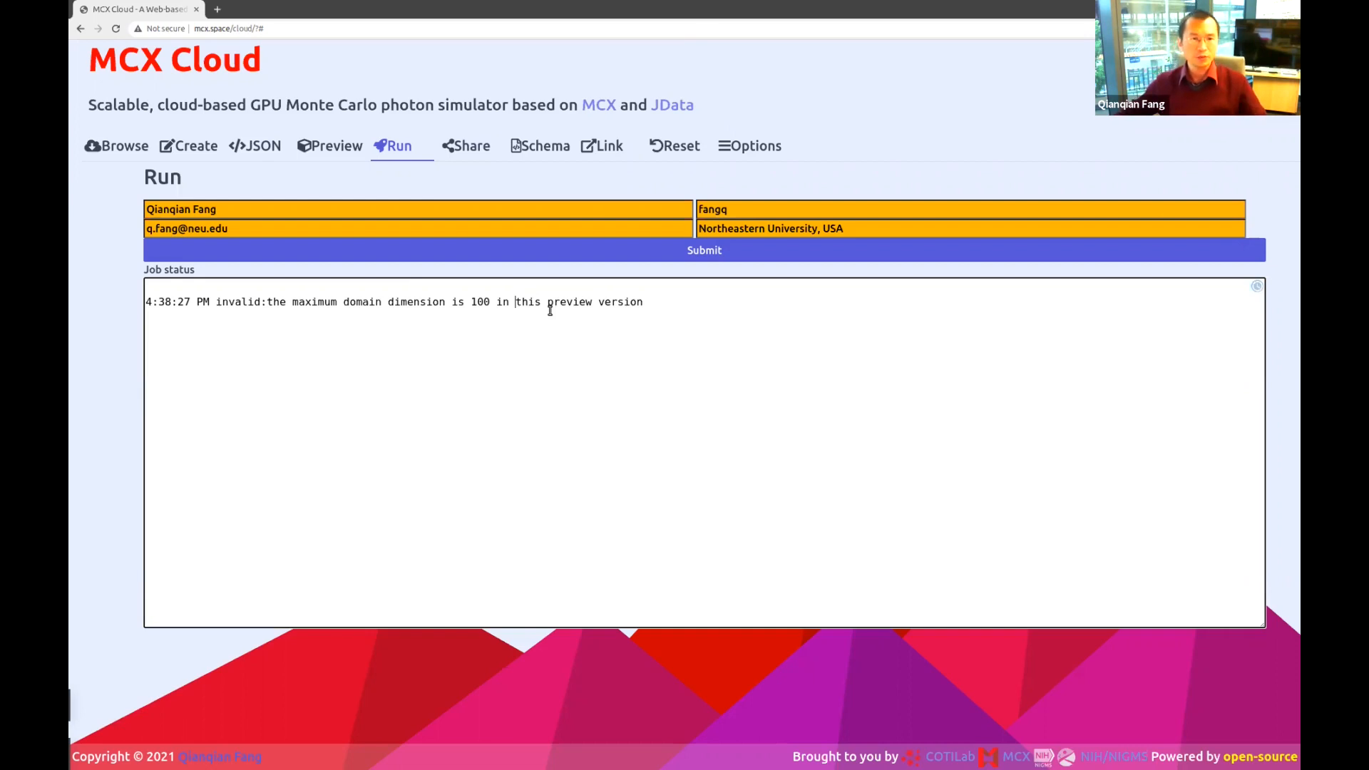
triple_click(657, 303)
click(676, 300)
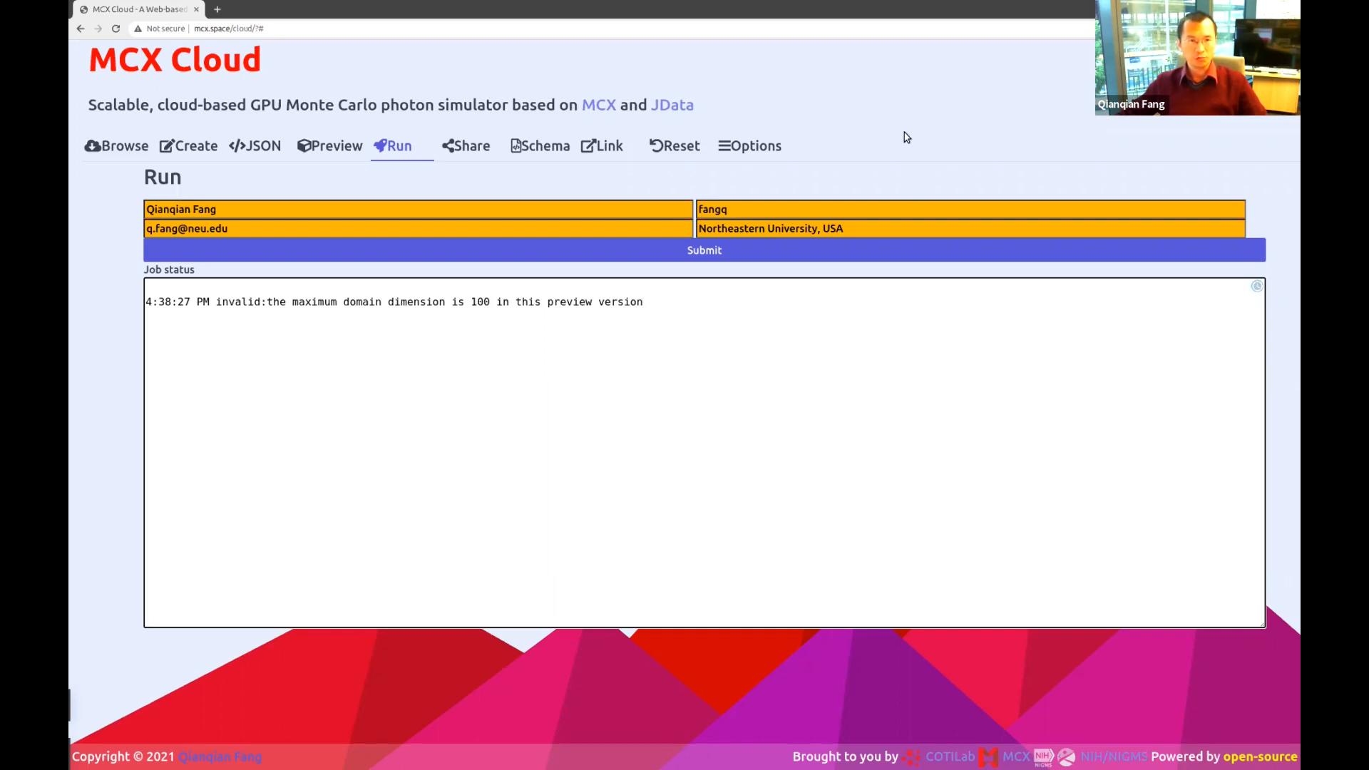
Resubmit the job, then empty the job status log with Ctrl+A and Backspace.
click(736, 250)
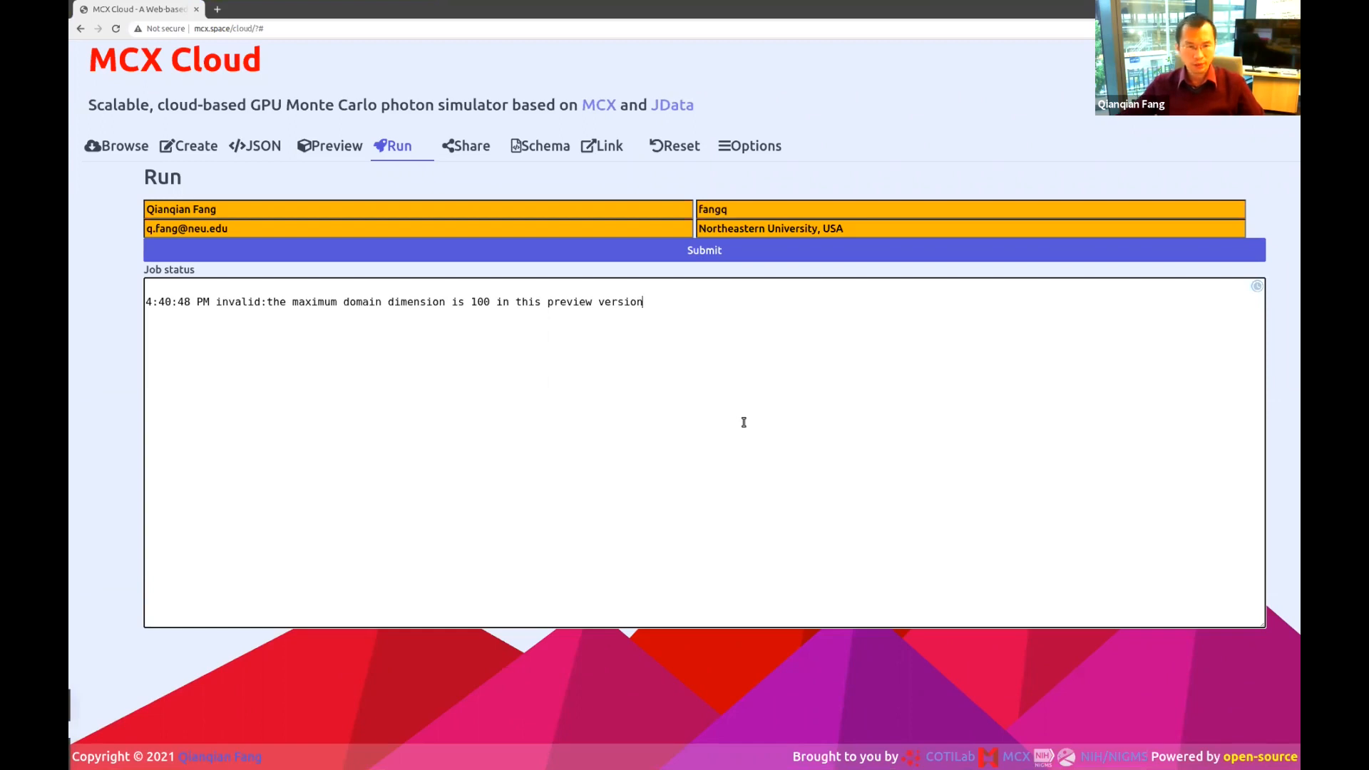
key(ctrl+a)
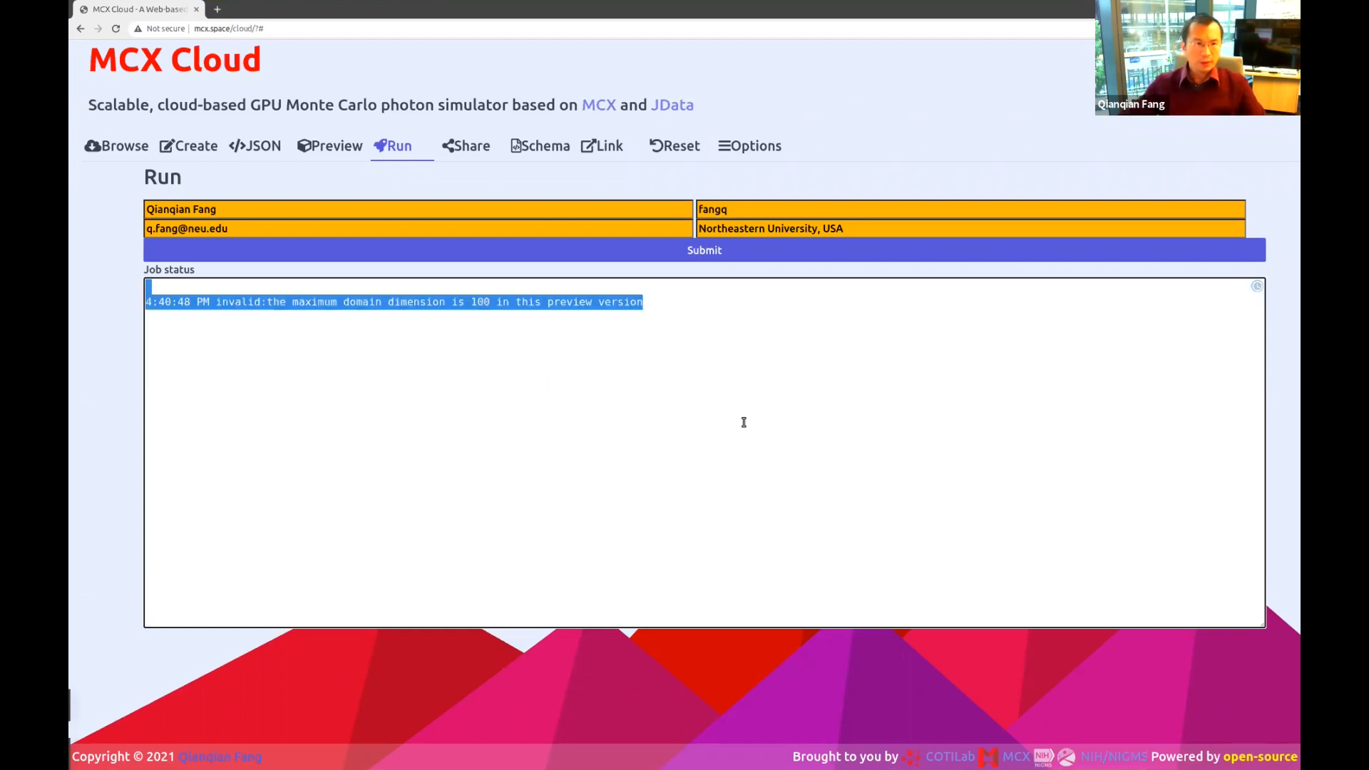
key(BackSpace)
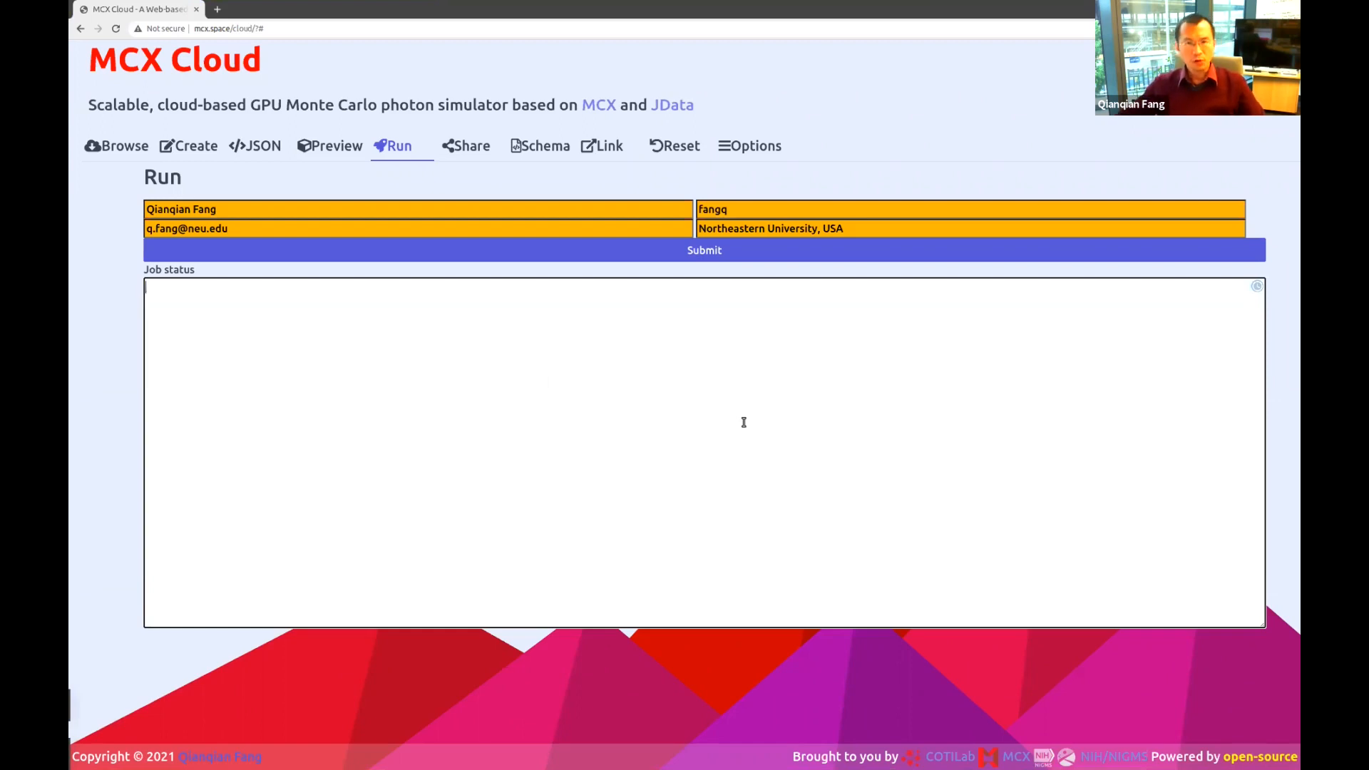
Submit the job, follow it to completed, and scroll through the log of 1000000 photons.
click(694, 253)
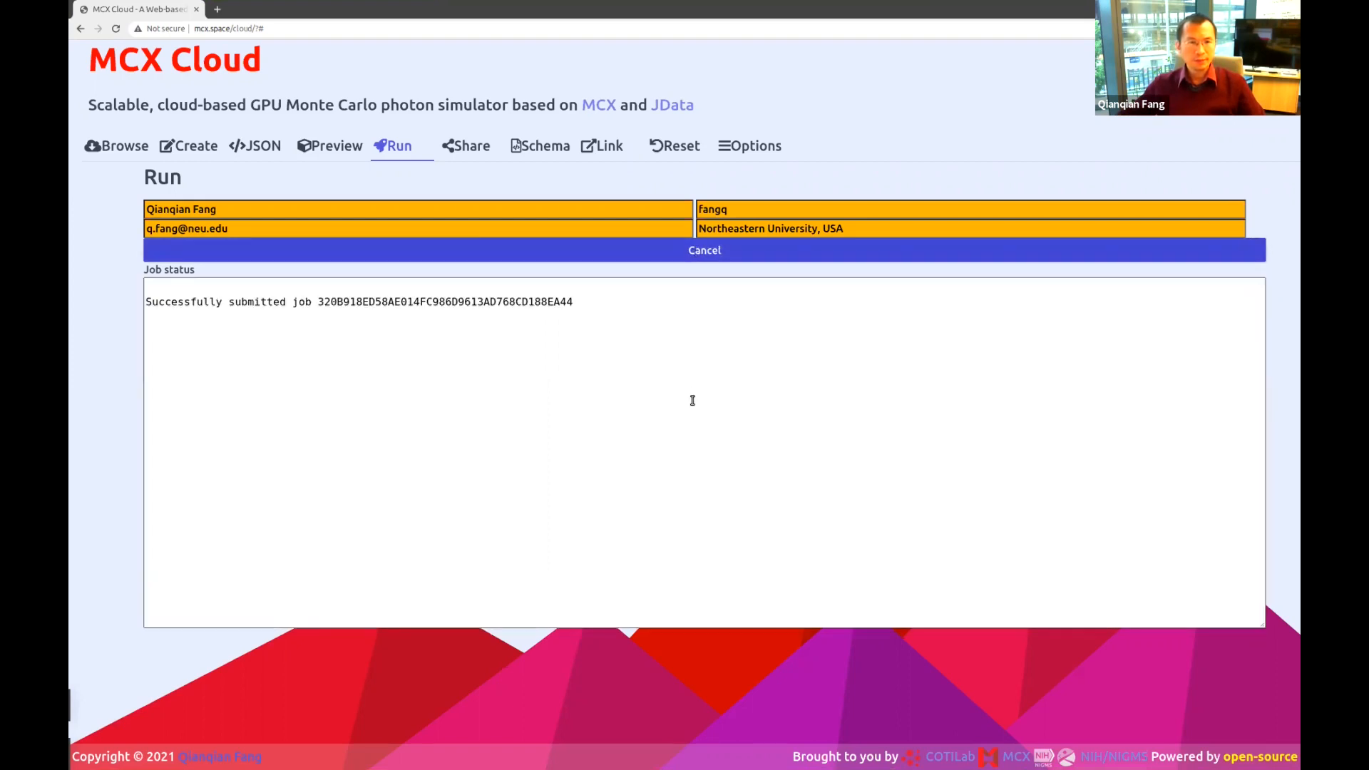
double_click(485, 303)
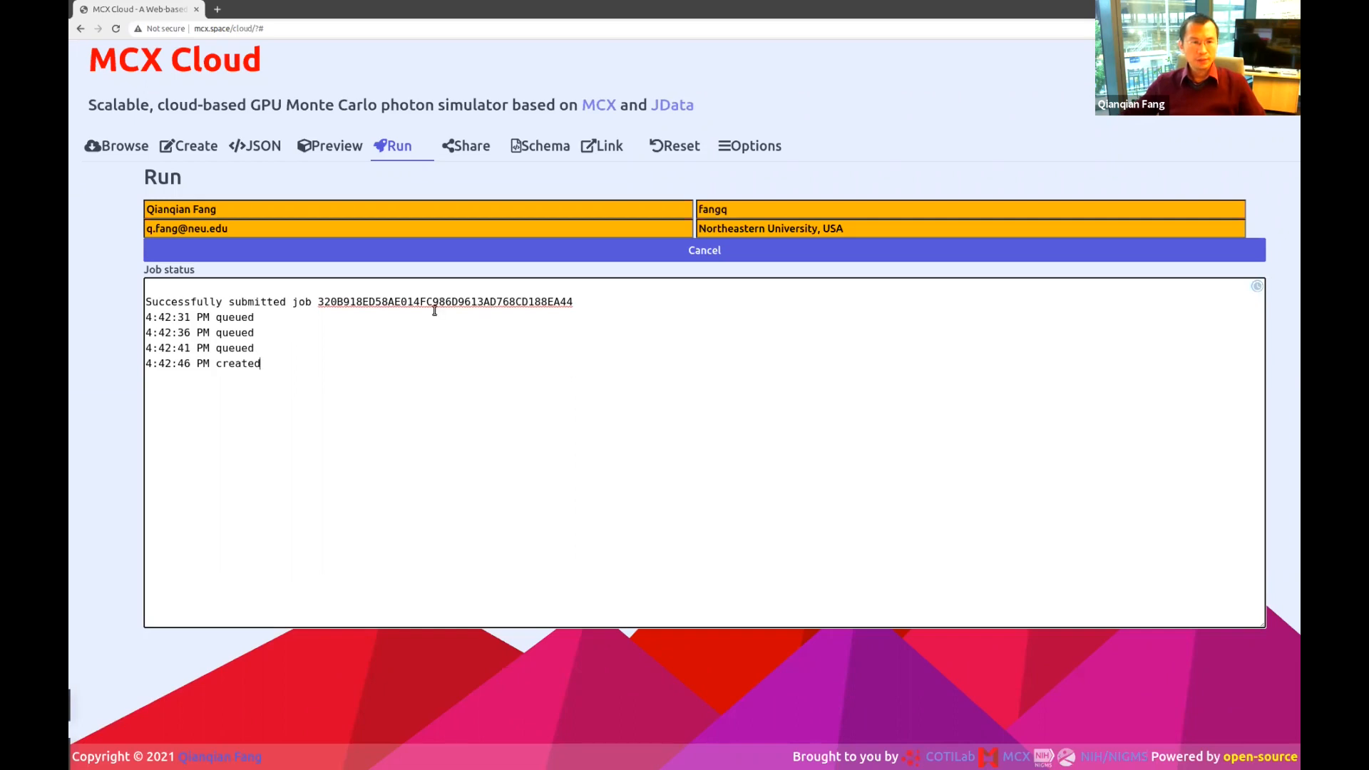
double_click(254, 360)
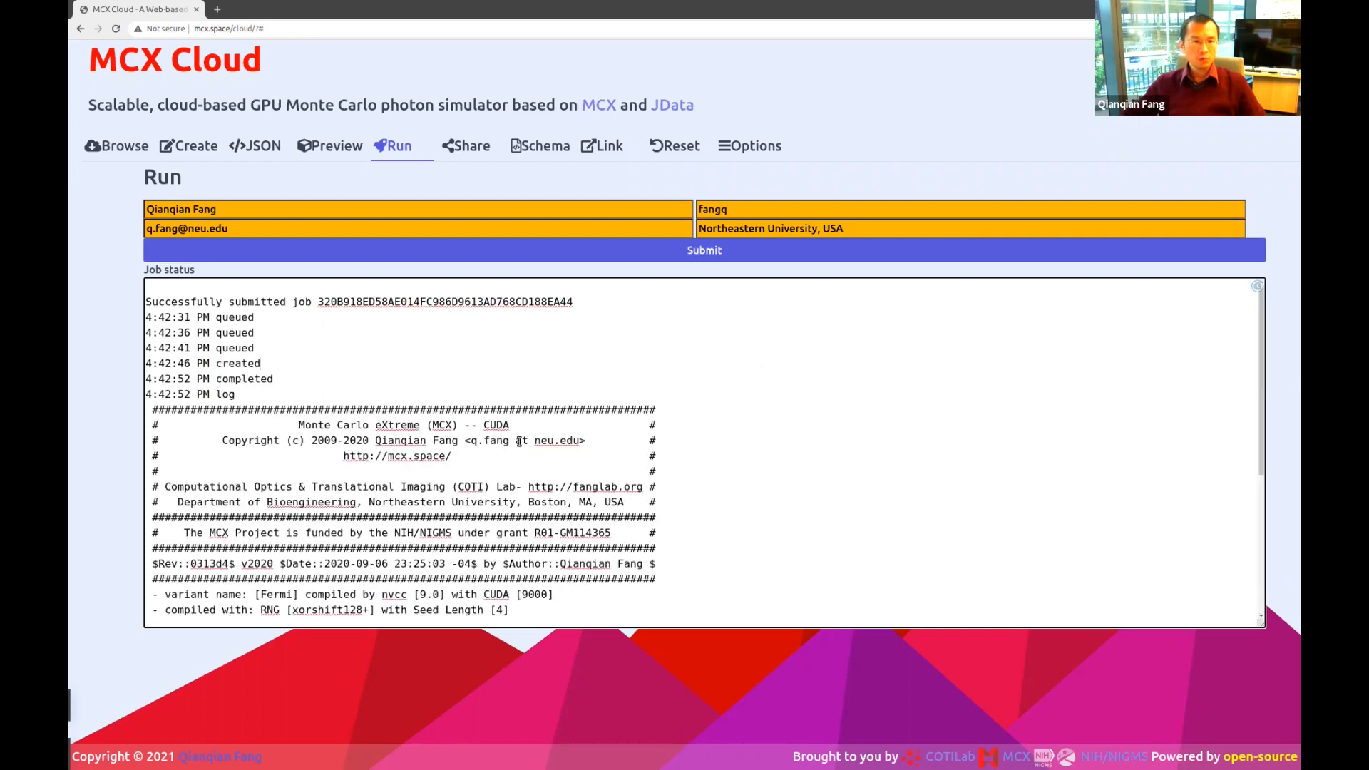
scroll(519, 442, down, 3)
scroll(519, 442, down, 1)
scroll(519, 442, down, 2)
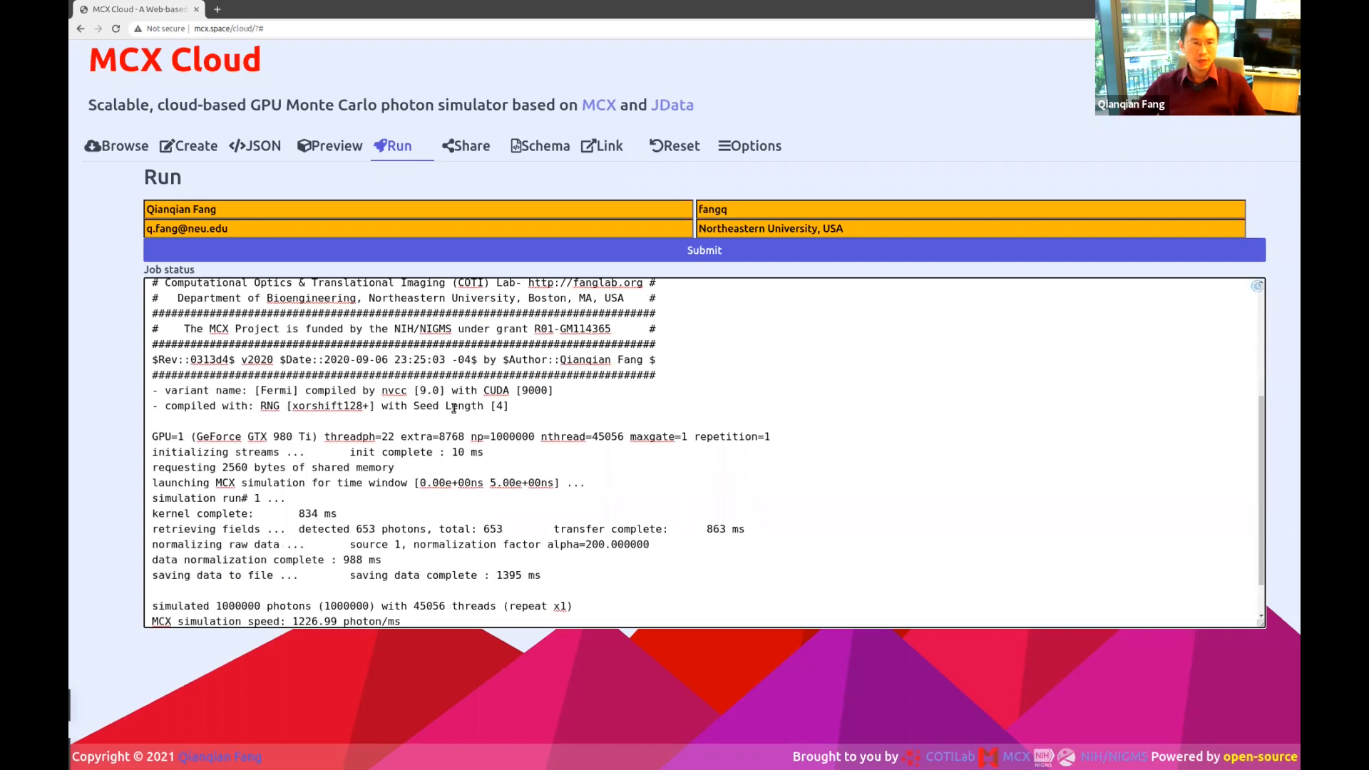
scroll(462, 432, up, 5)
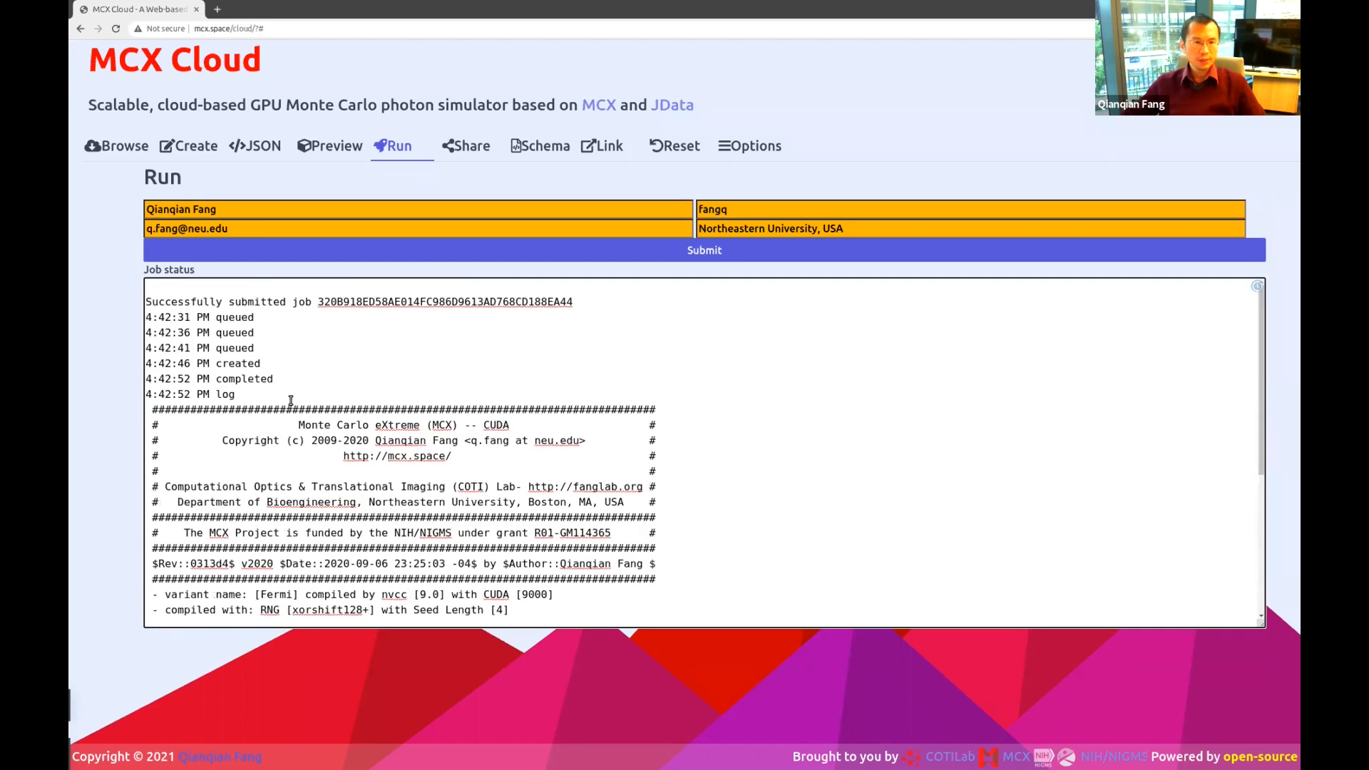
scroll(379, 525, down, 2)
scroll(380, 526, down, 3)
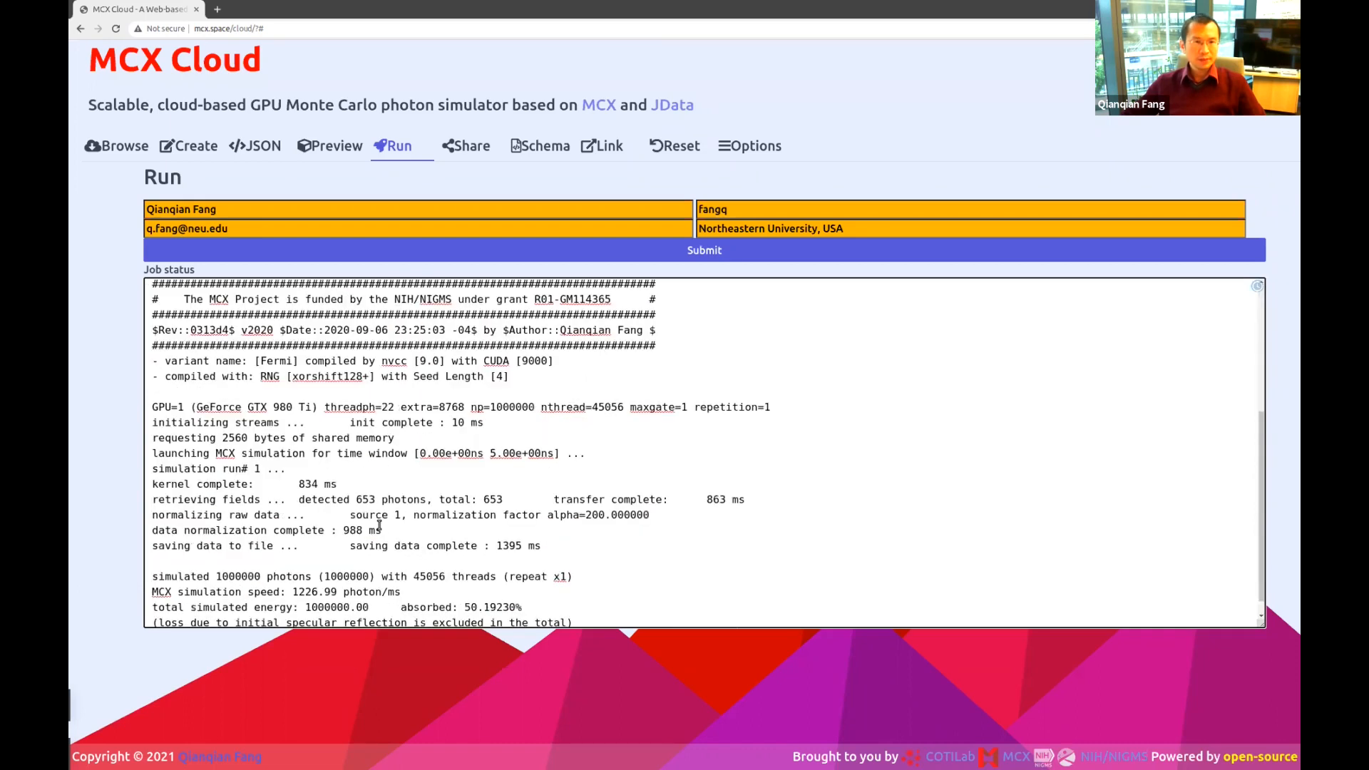
Rotate the colin27 fluence volume and raise the colormap lower bound to hide weak fluence.
click(329, 145)
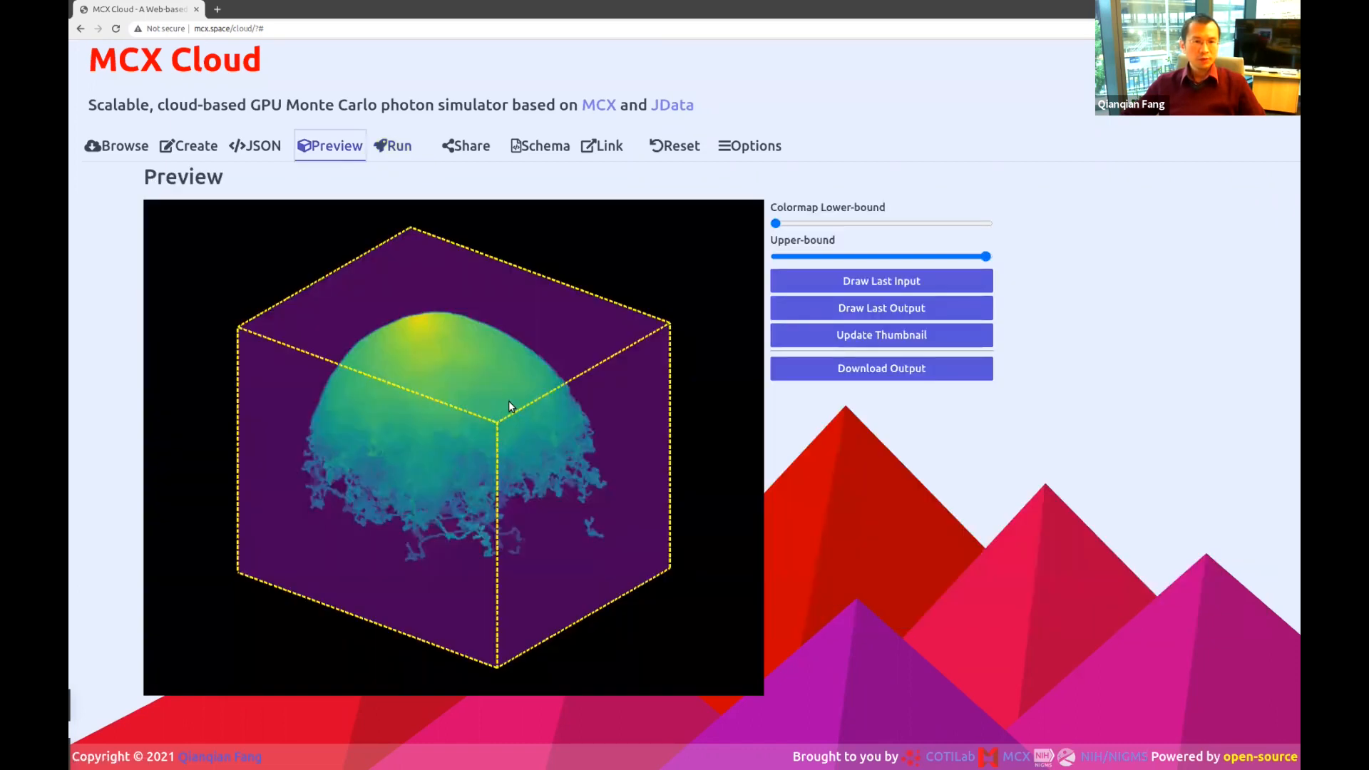
drag(508, 401, 466, 374)
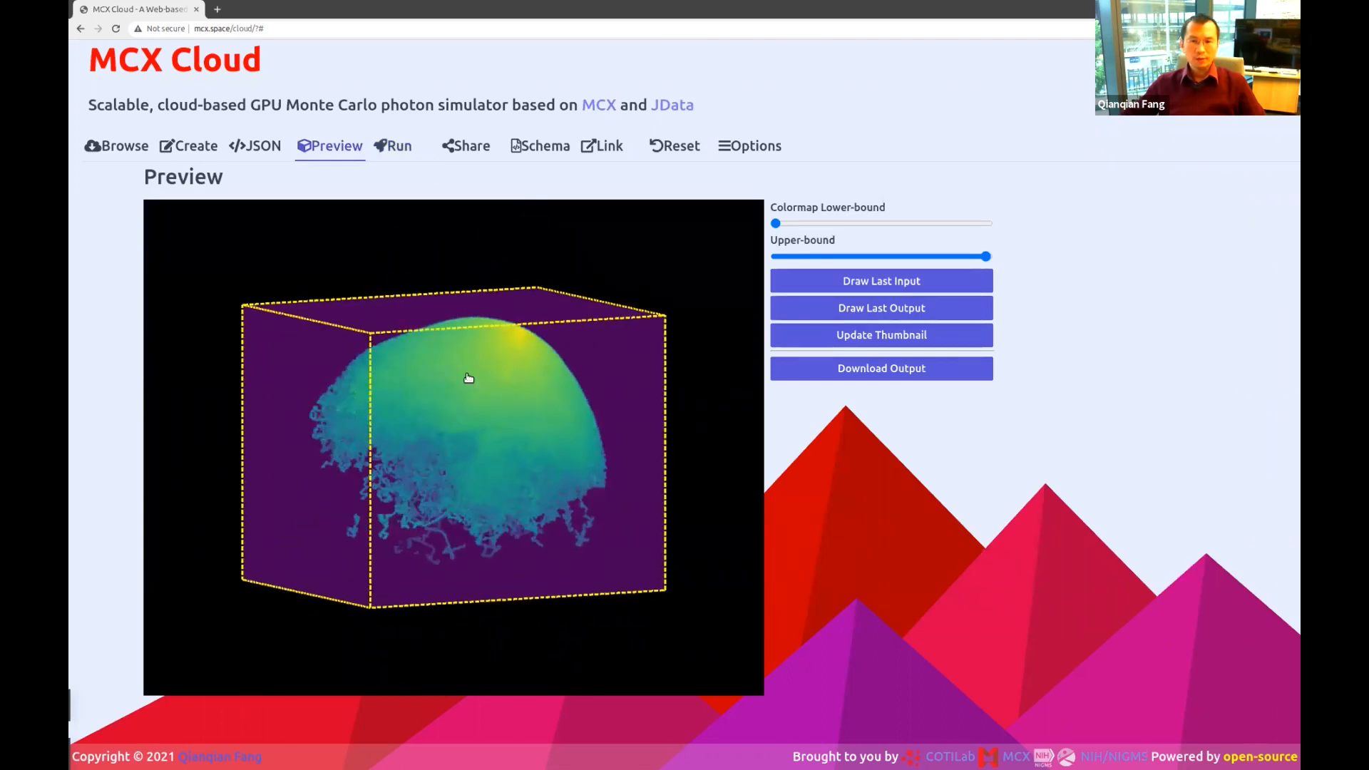
drag(777, 223, 904, 225)
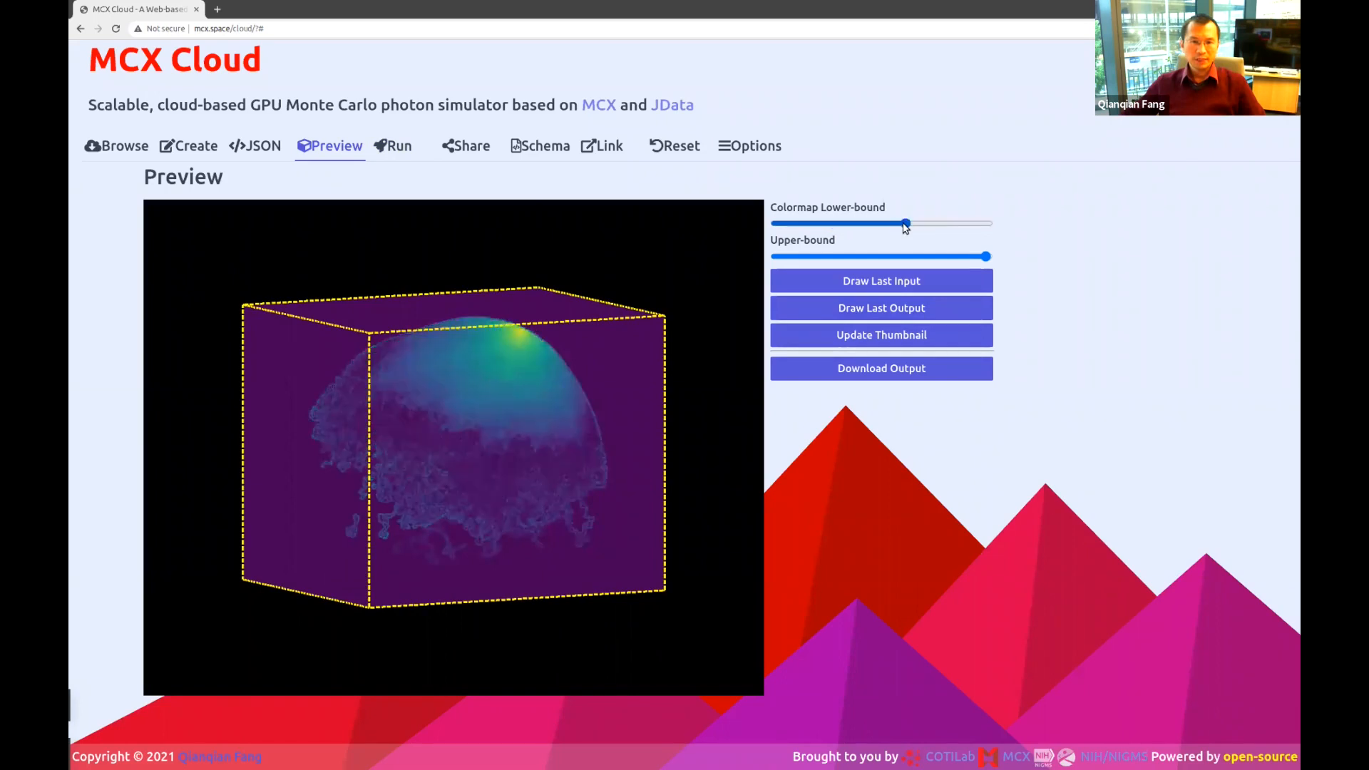
drag(555, 351, 499, 348)
drag(440, 388, 377, 463)
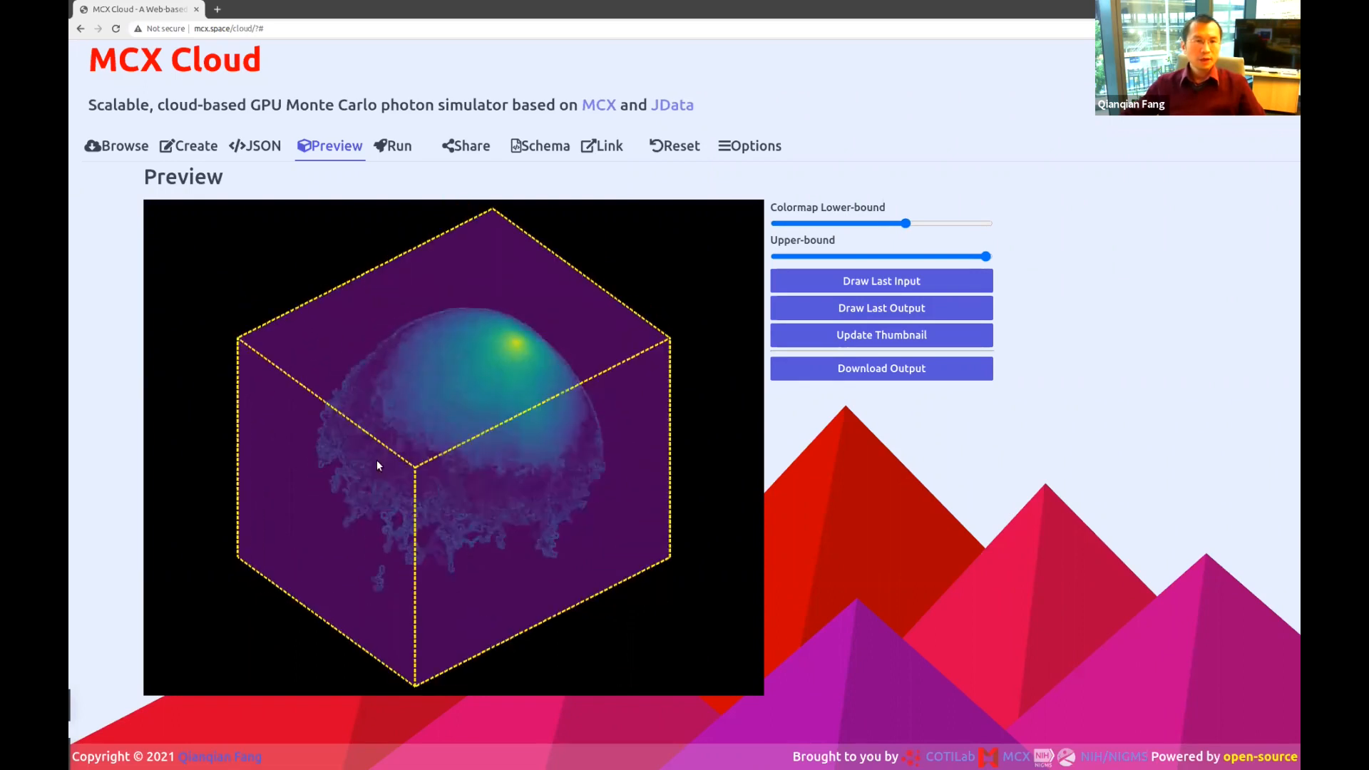
click(264, 146)
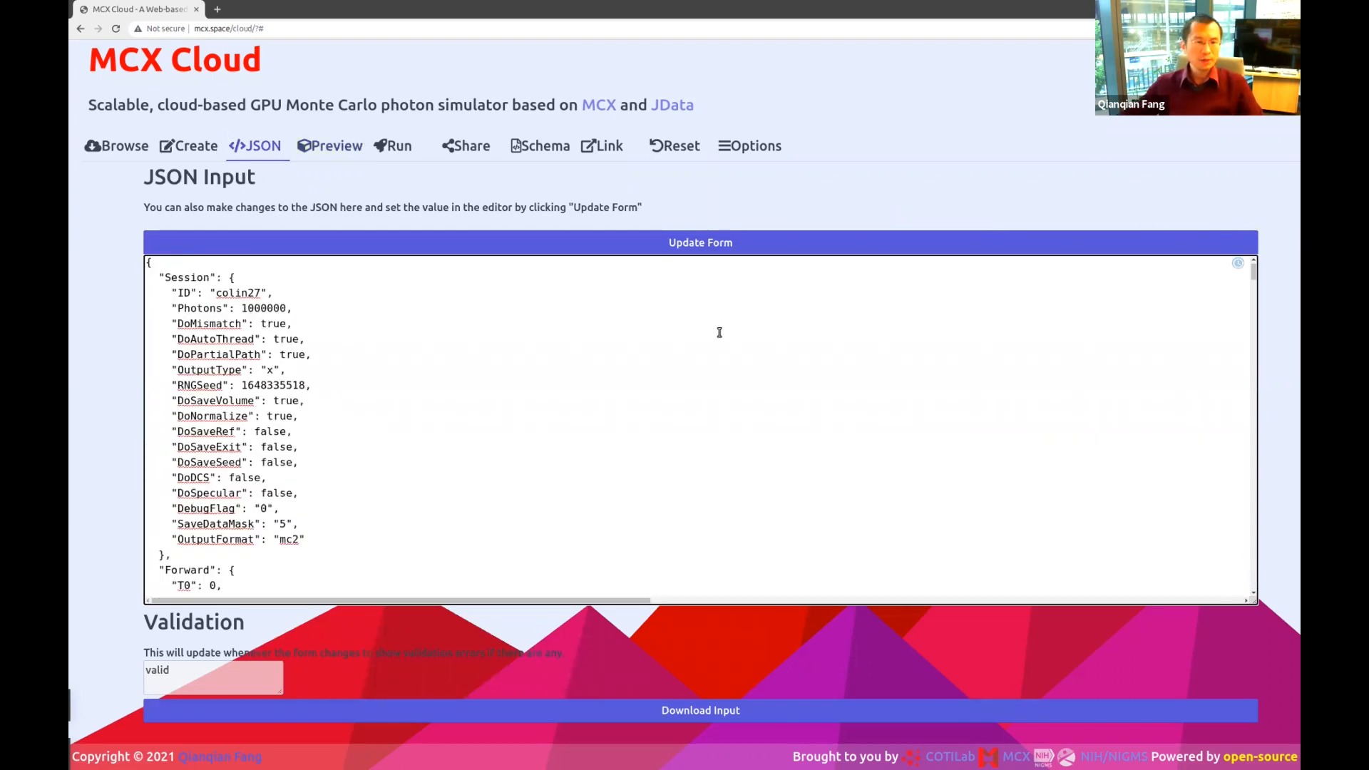
Change Photons to 10000000 in the JSON and push it to the form with Update Form.
double_click(207, 366)
click(484, 385)
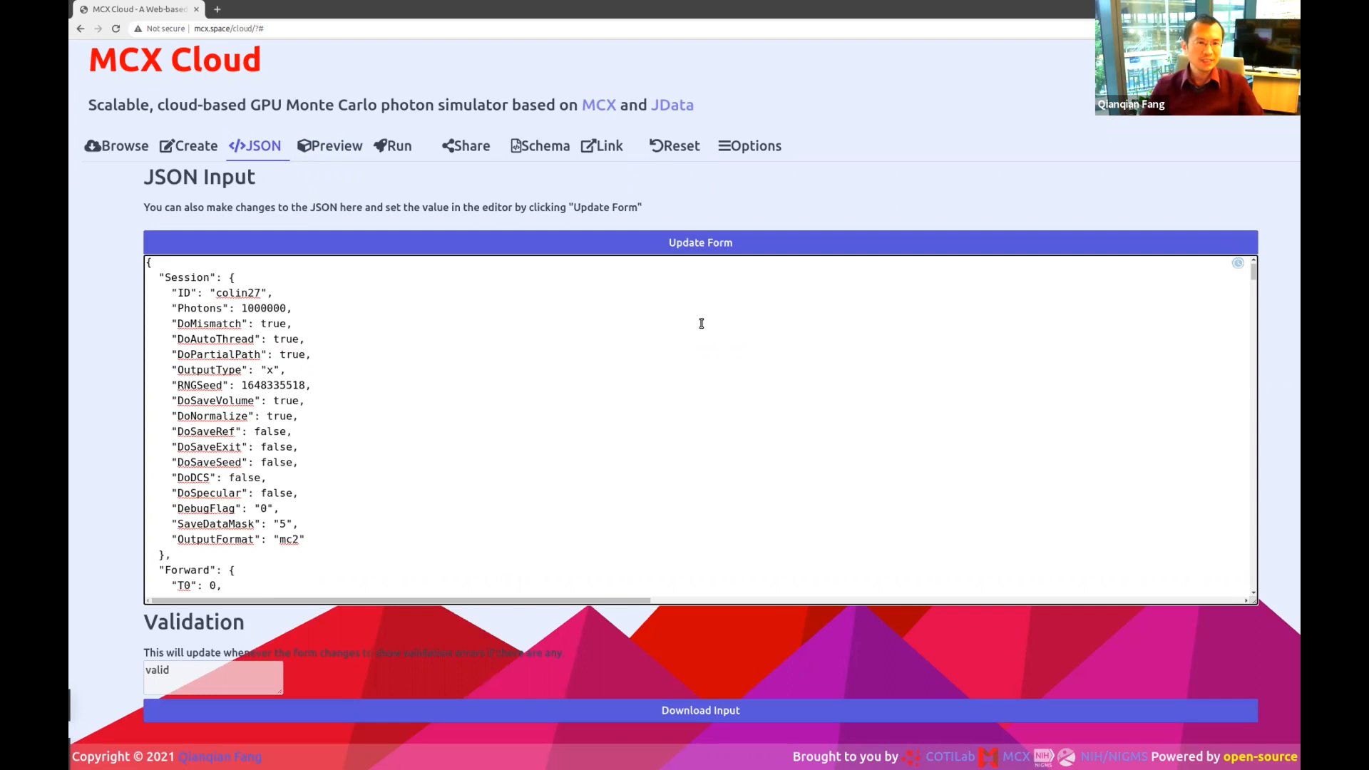
key(Right)
key(Right)
key(Right)
text(0)
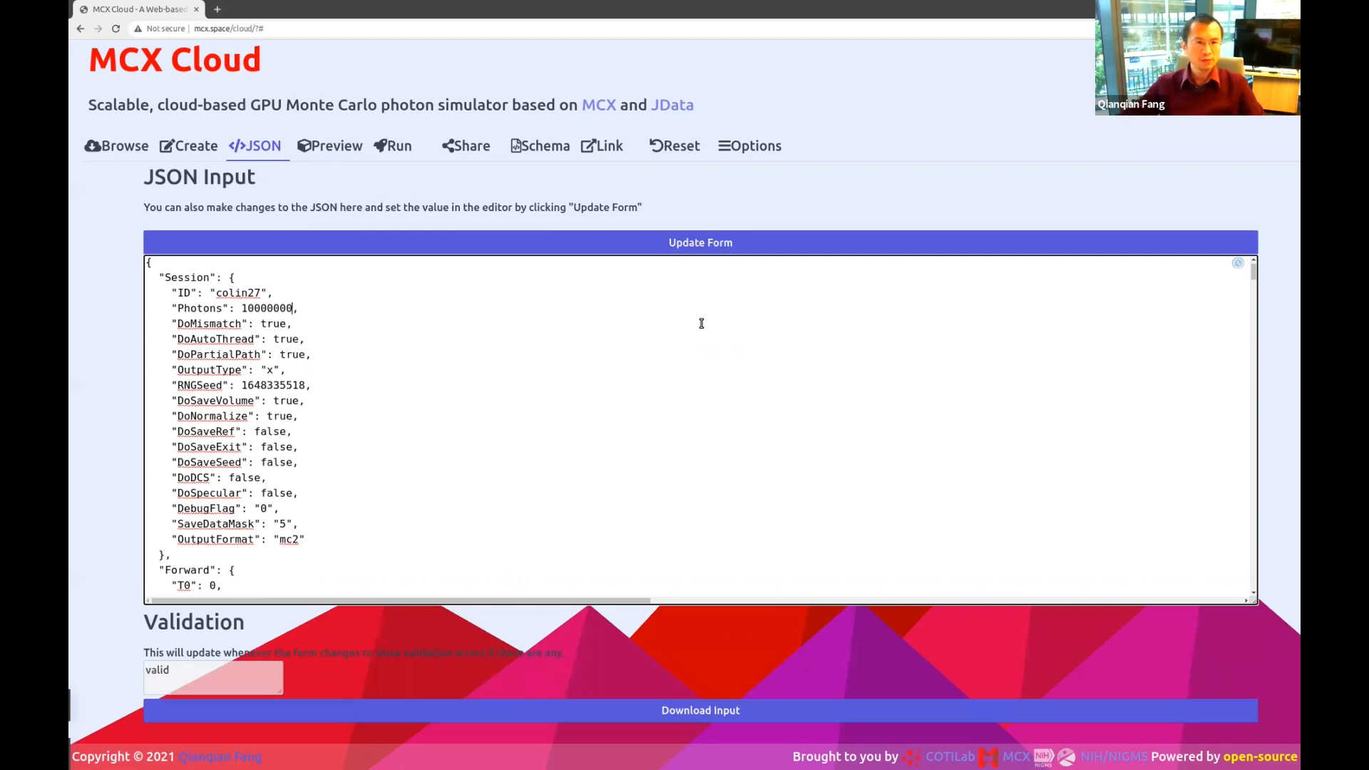
click(688, 244)
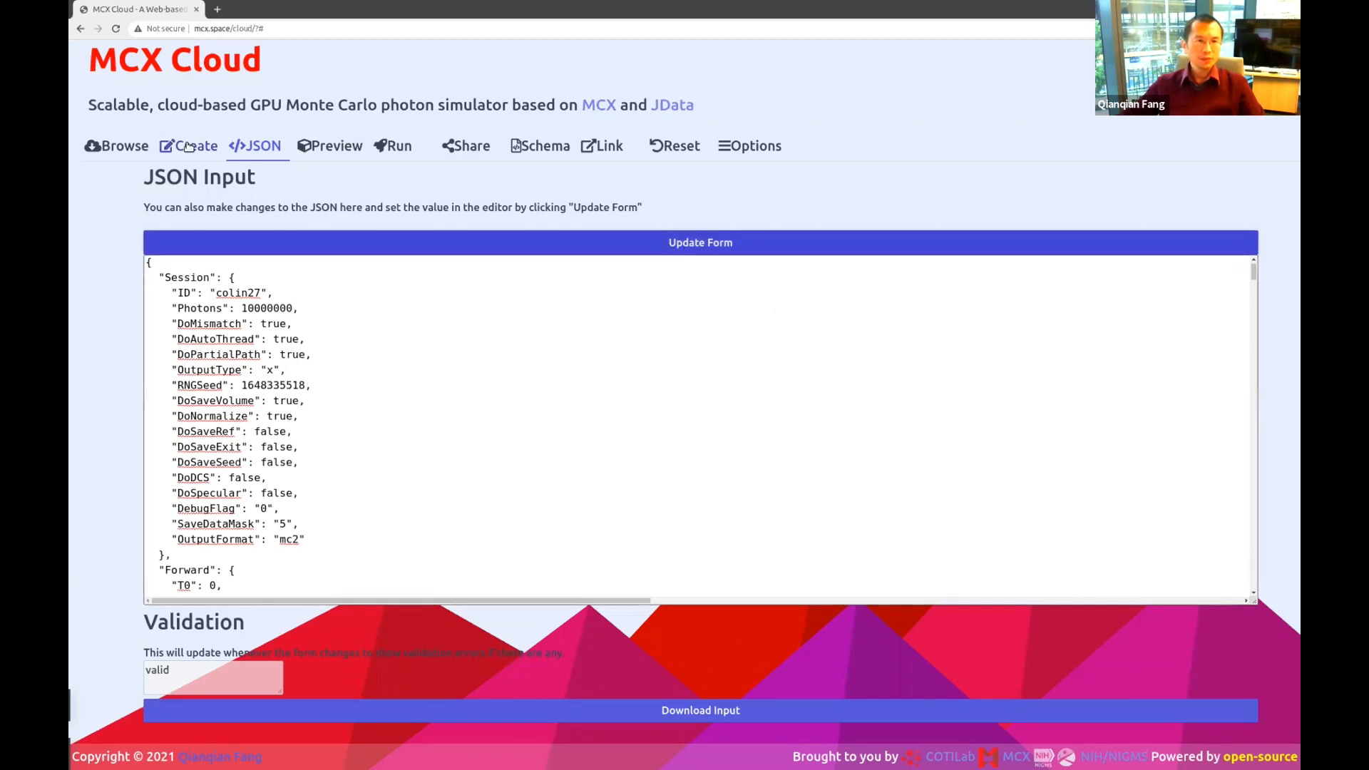
click(268, 284)
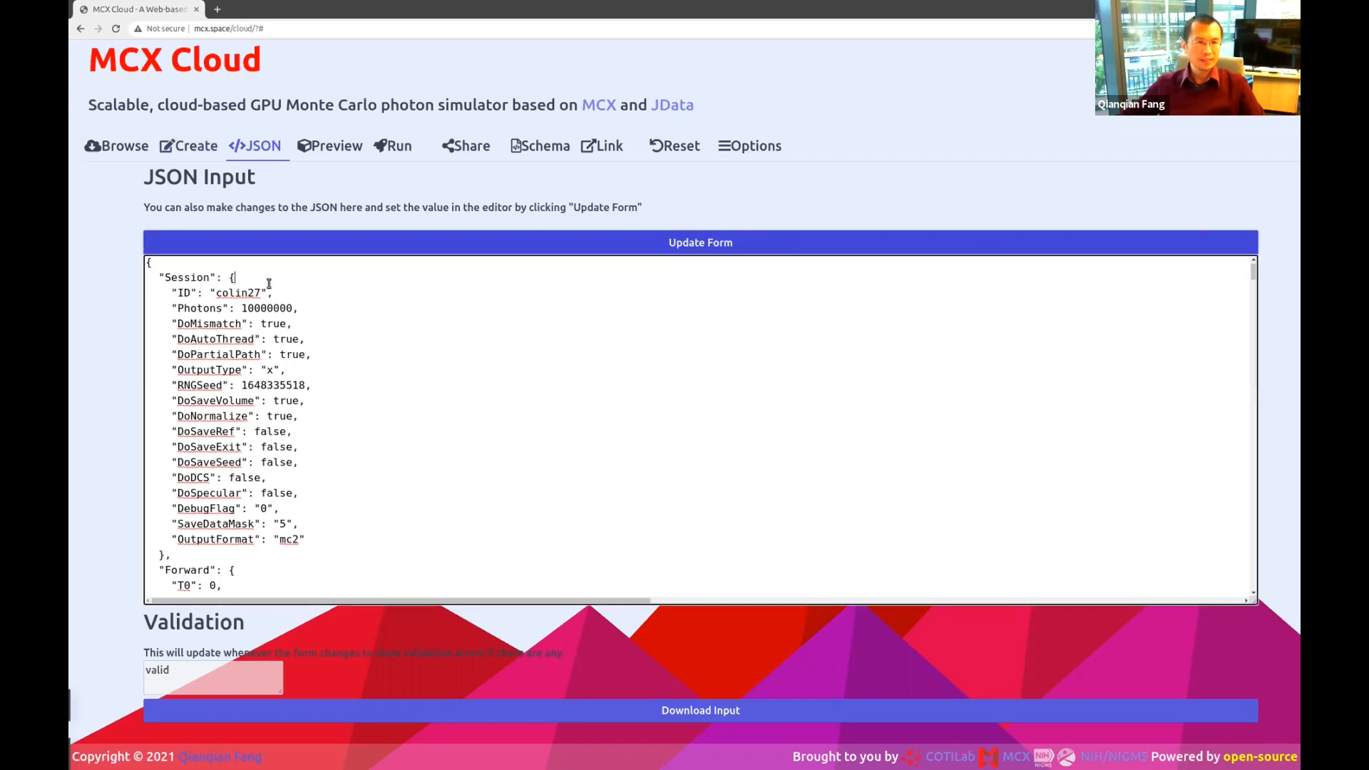
click(260, 239)
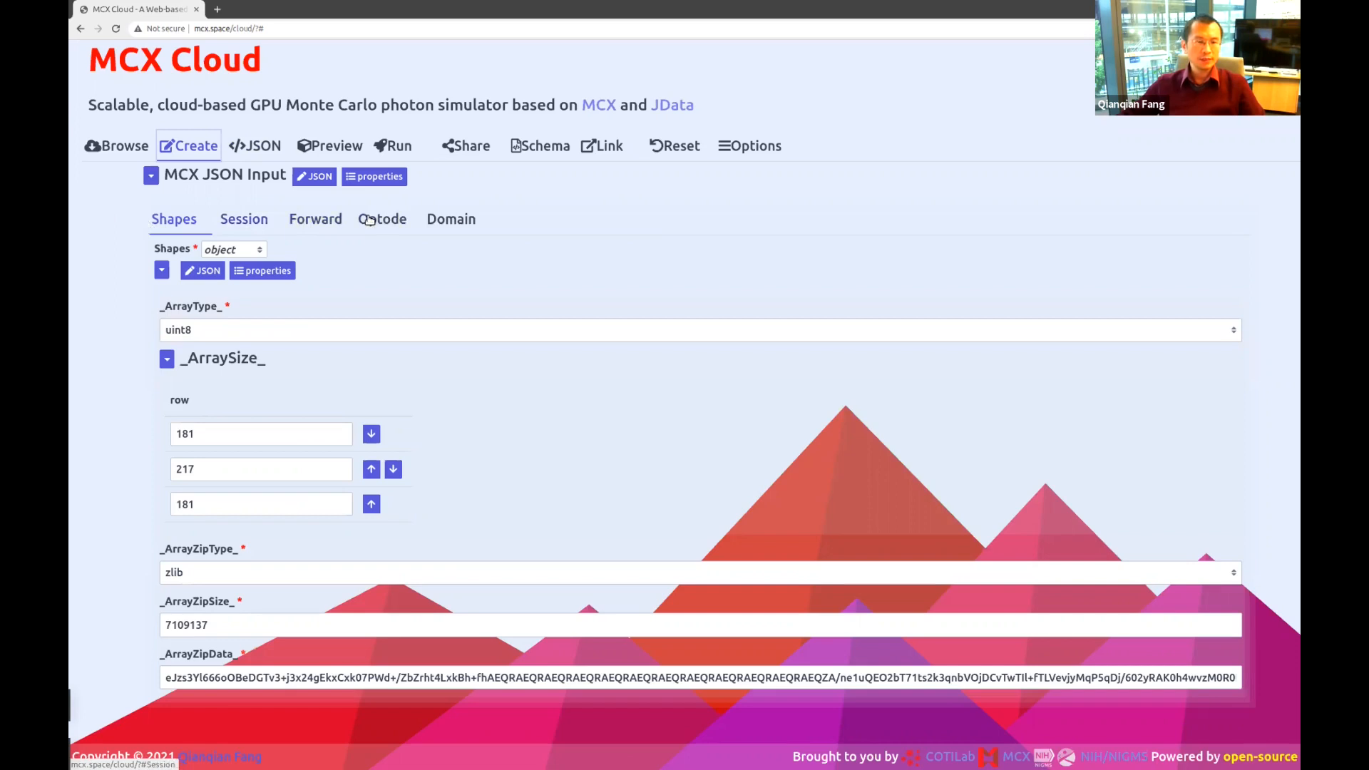
Review the Session settings: 10000000 photons, reflection true, diffuse reflectance saving off.
click(245, 220)
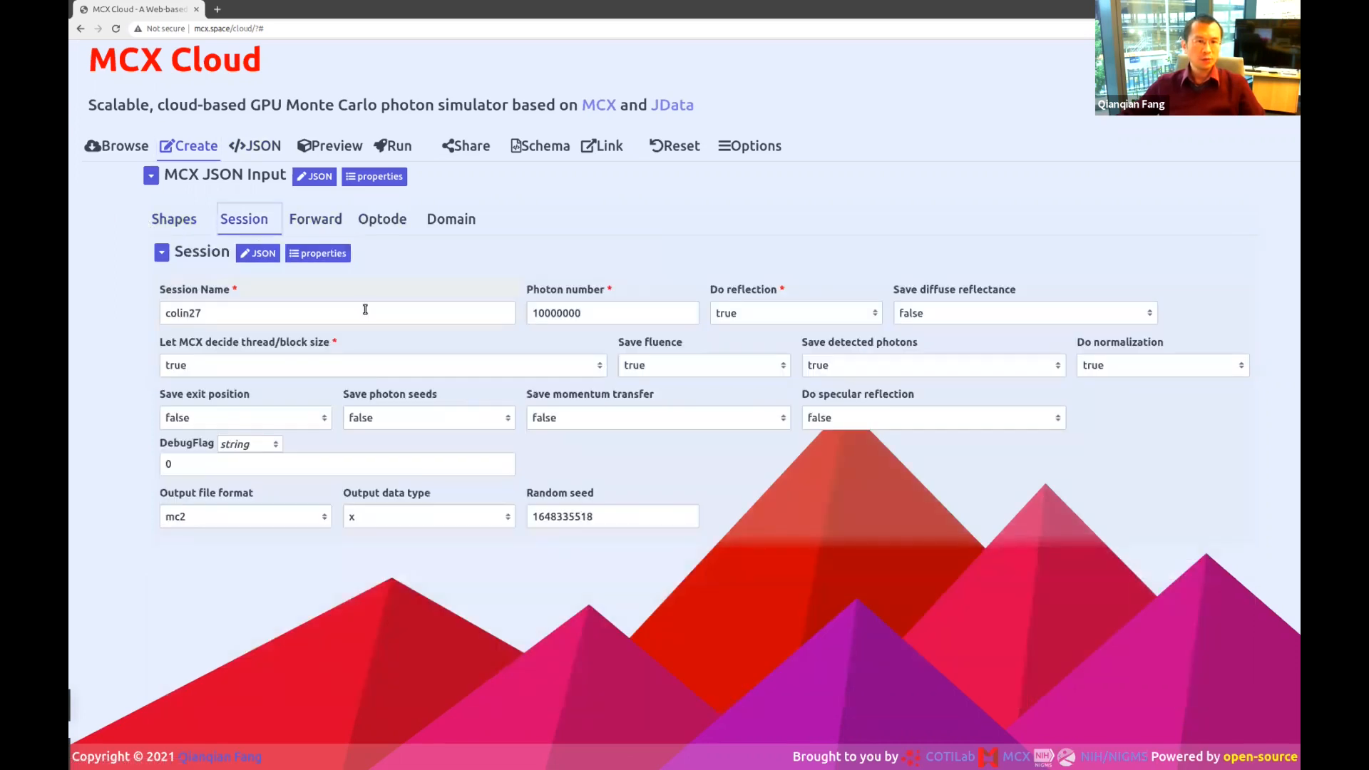
click(555, 313)
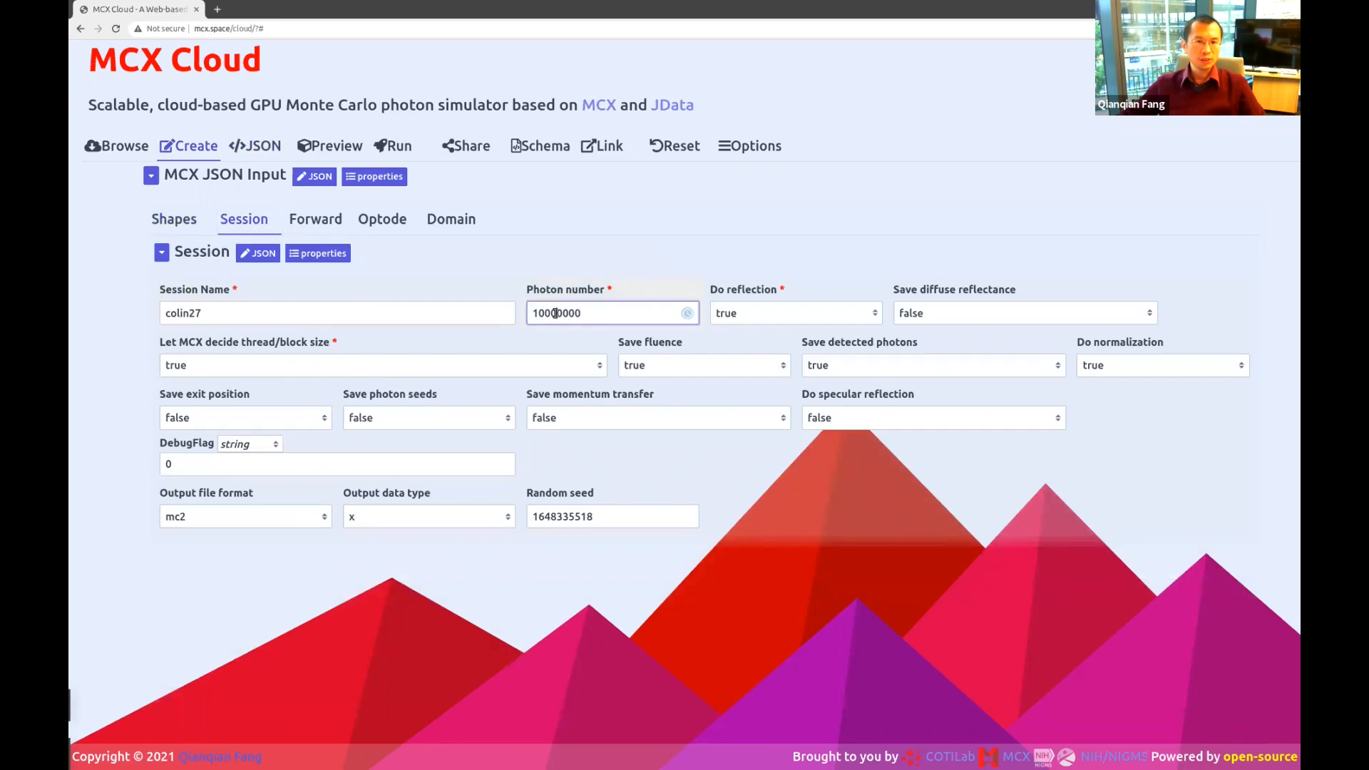
double_click(599, 315)
click(617, 310)
click(744, 314)
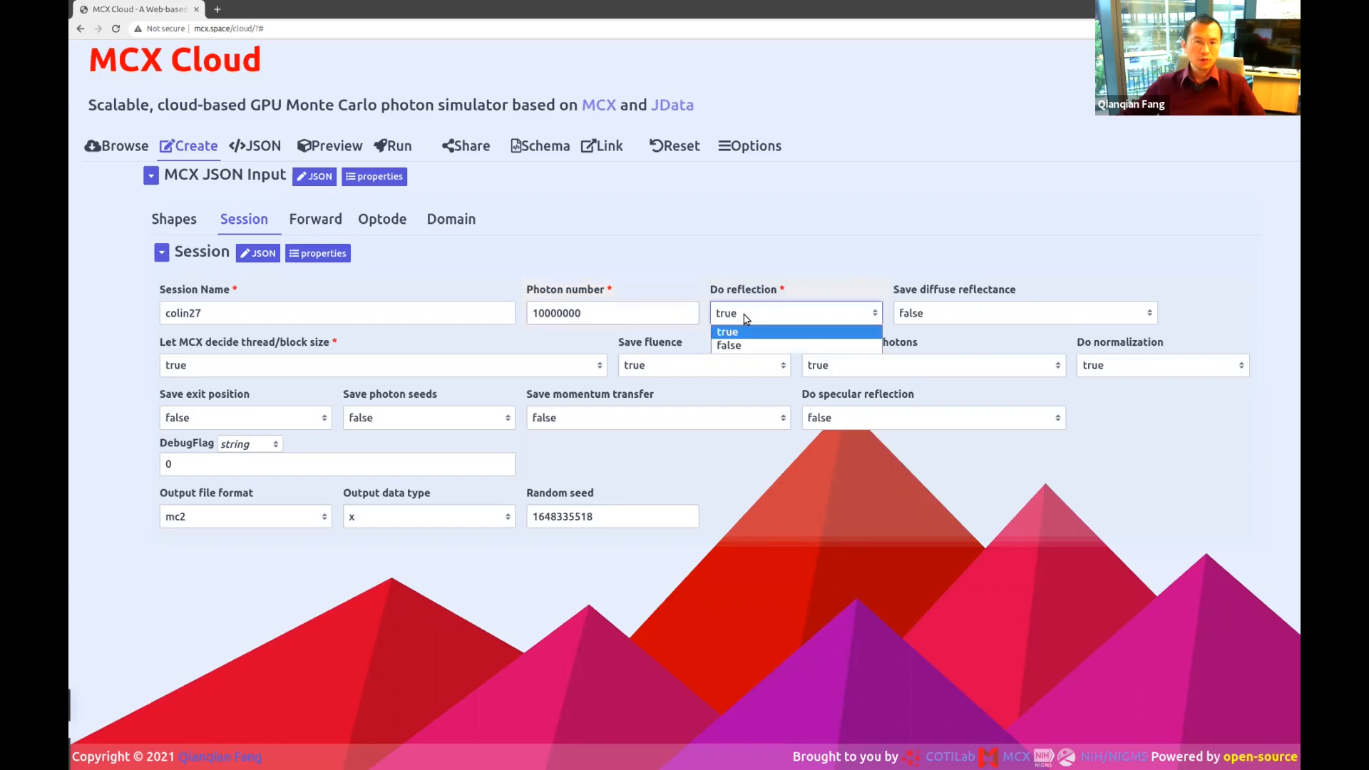
click(744, 315)
click(958, 315)
click(959, 314)
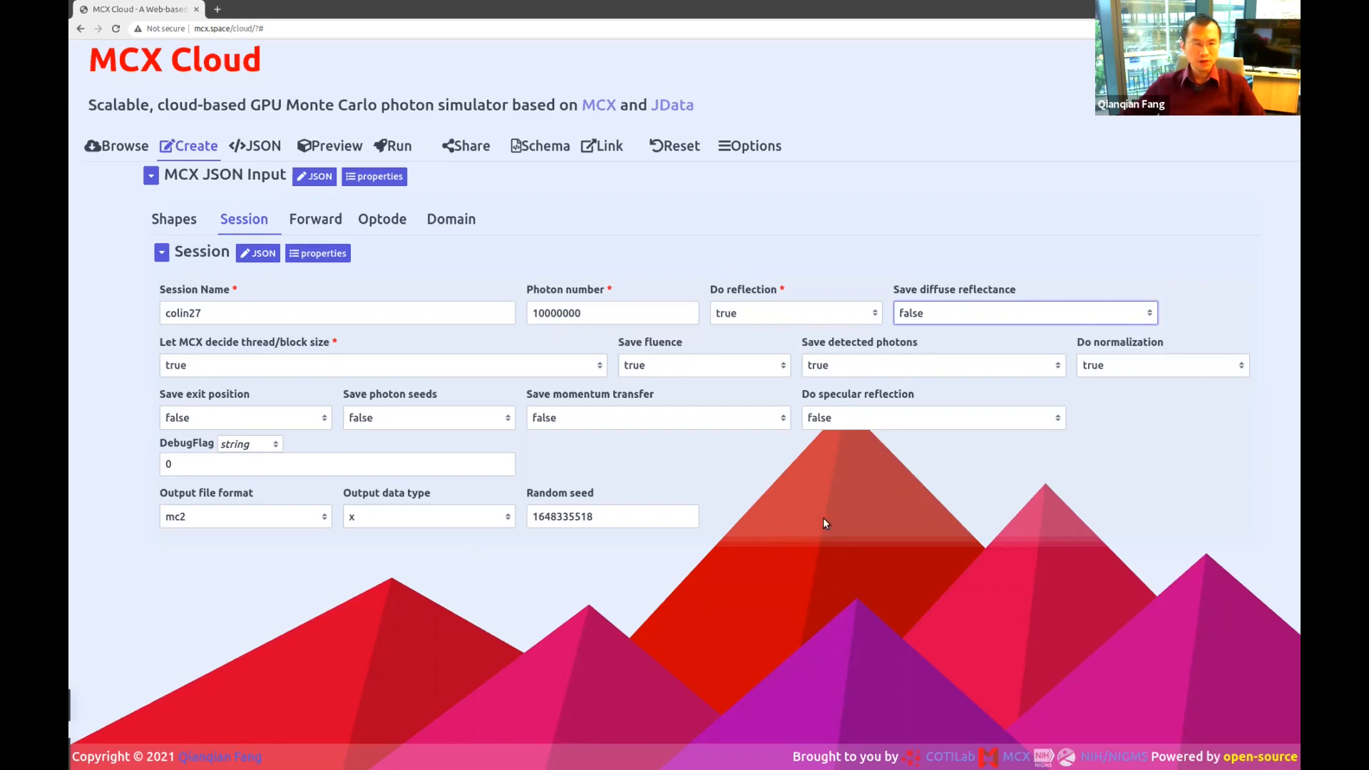
Set the Forward ending time and time gate width to 5e-9.
click(320, 228)
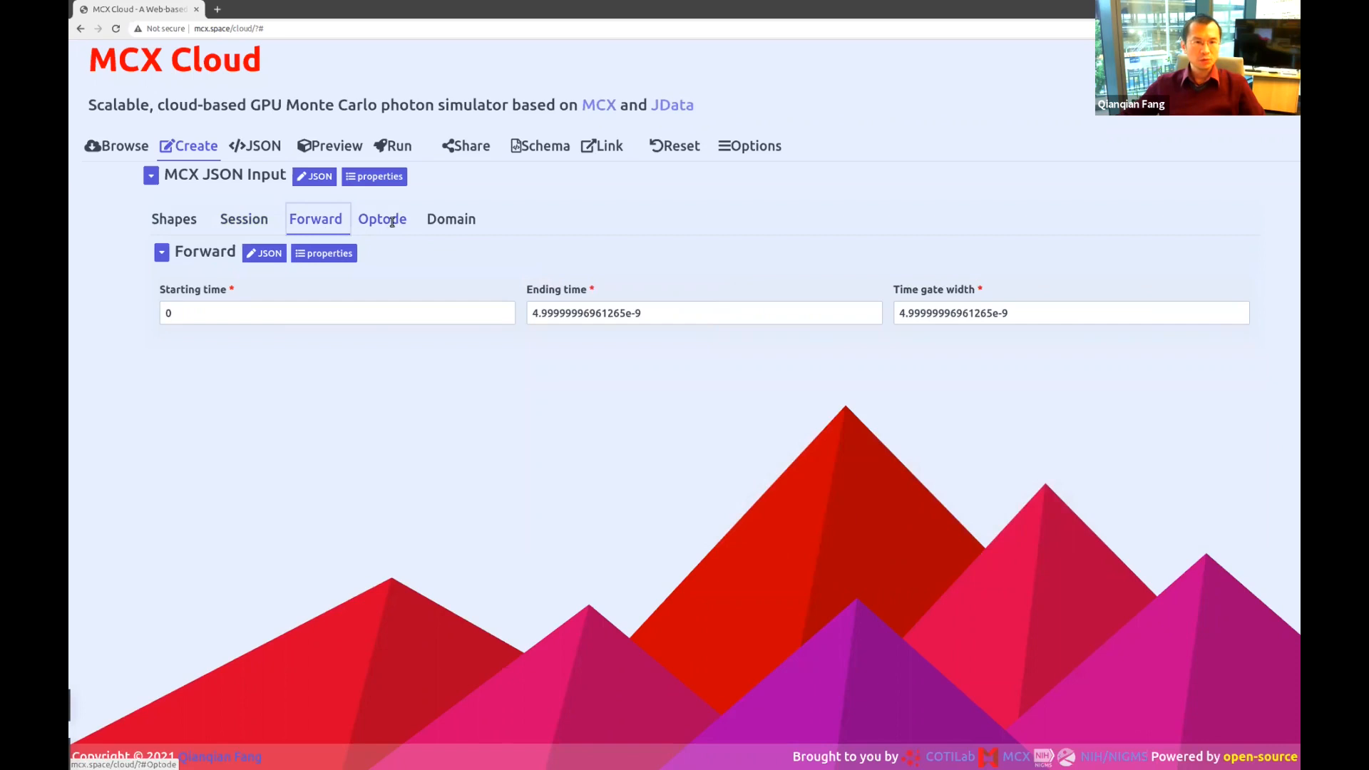
click(581, 311)
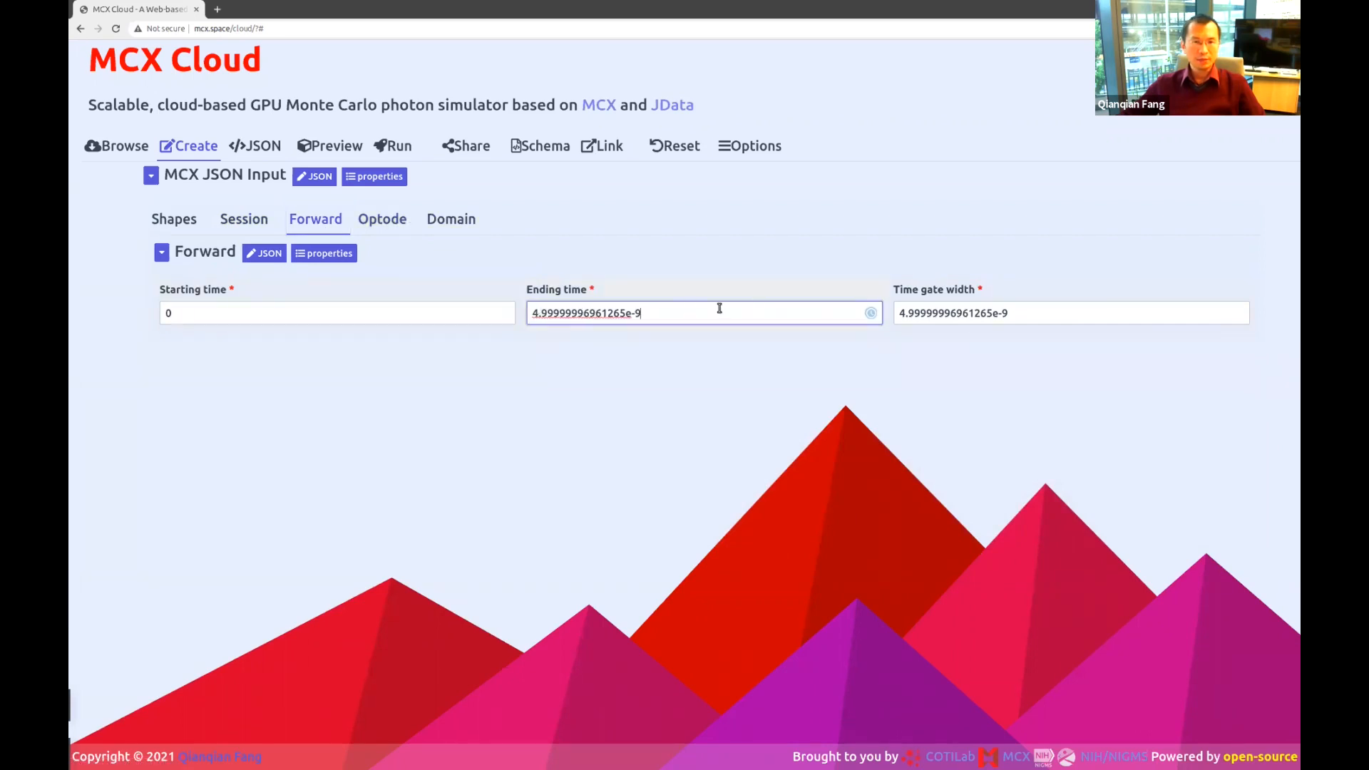
click(382, 221)
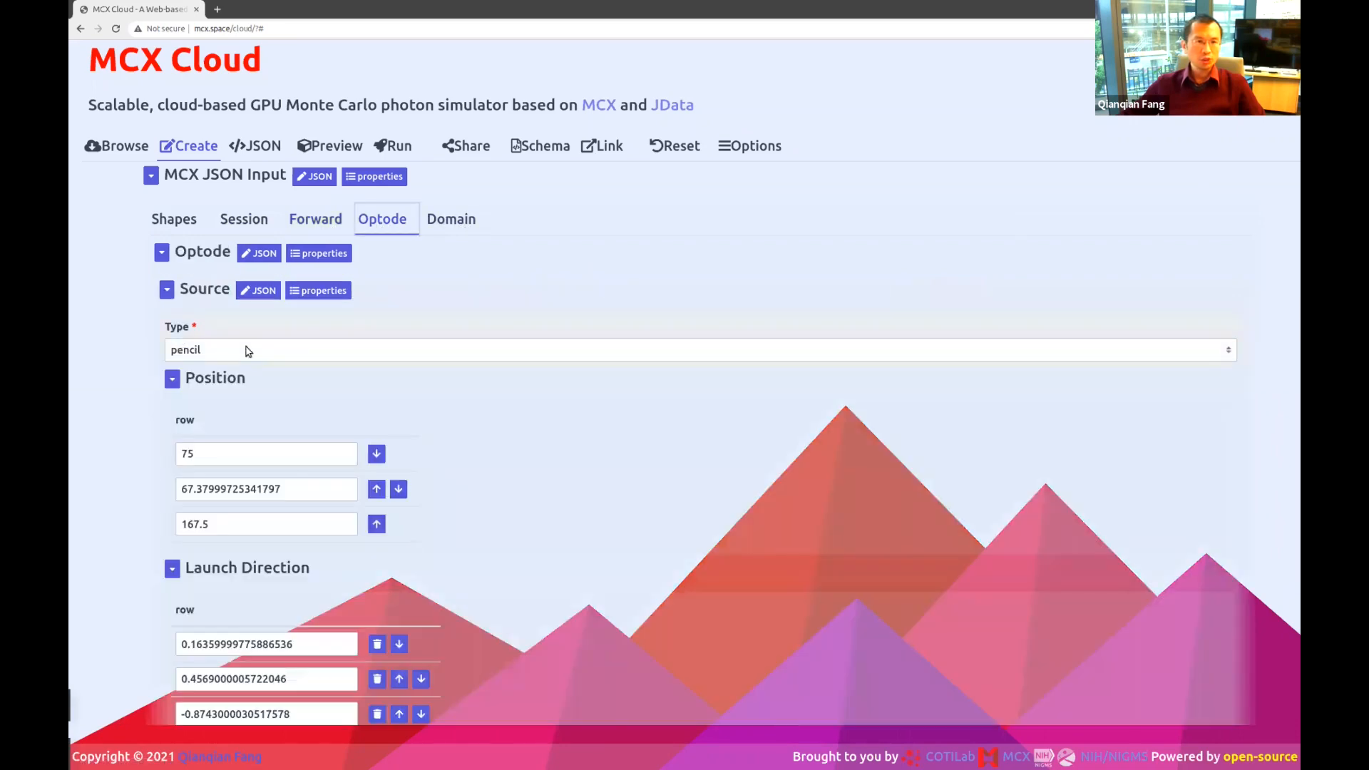
click(329, 216)
double_click(607, 314)
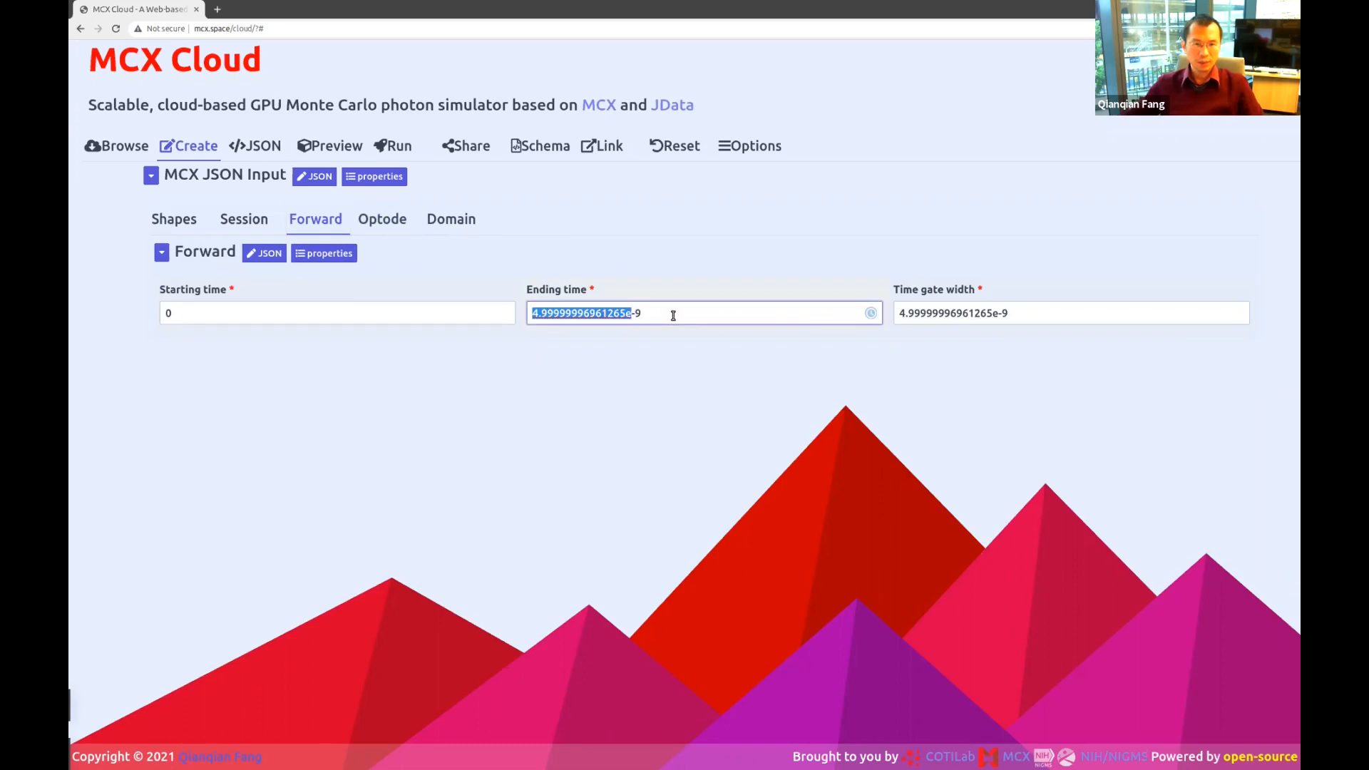
click(808, 318)
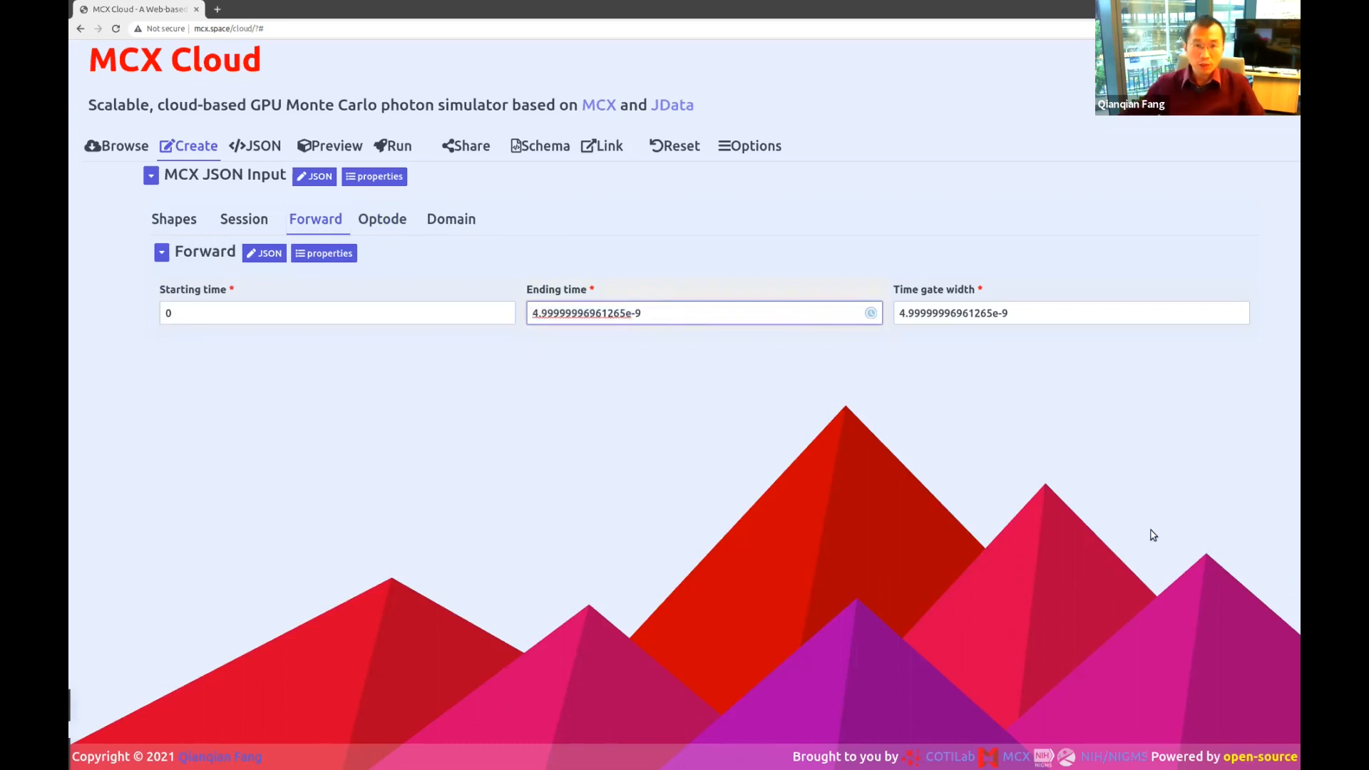
double_click(625, 316)
text(5e)
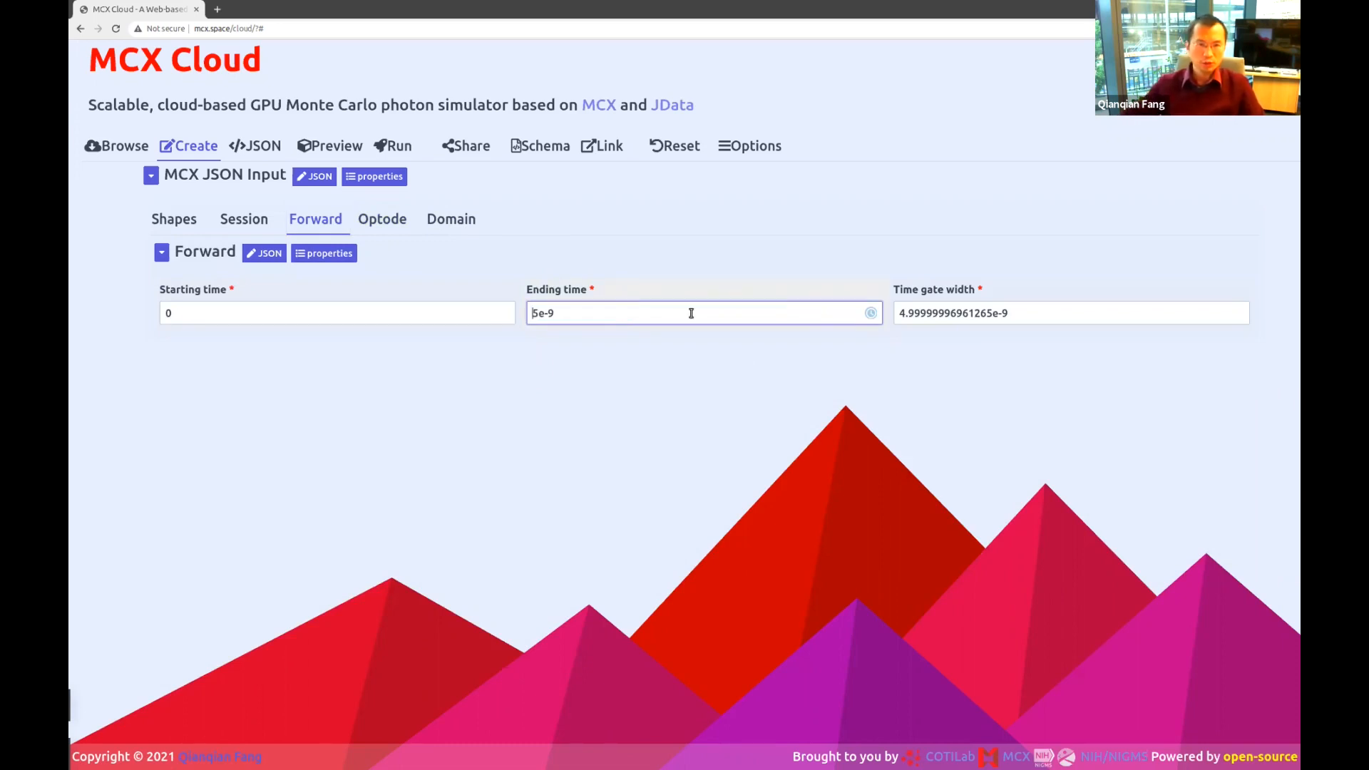
click(1106, 302)
double_click(1106, 303)
text(5)
click(739, 308)
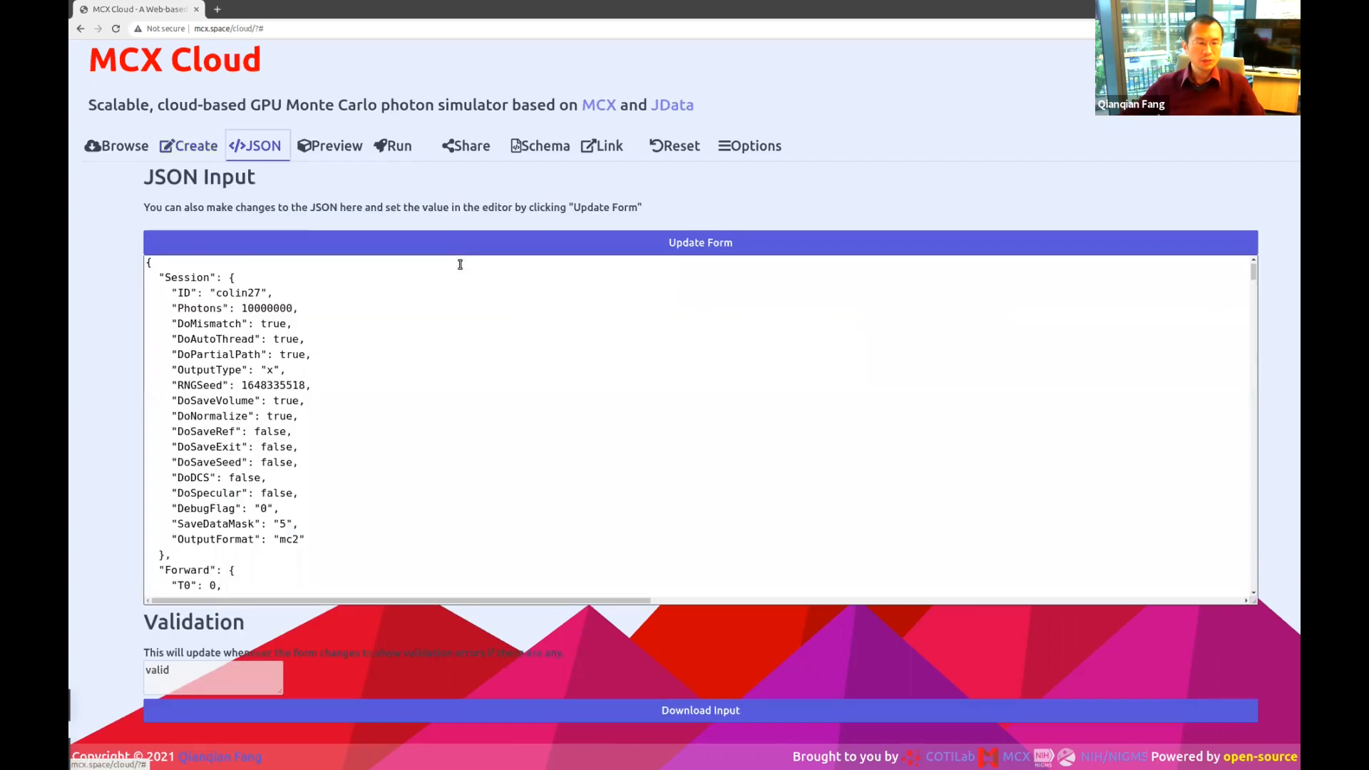
In the JSON text, append a zero to the Photons value, raising it to 100000000.
scroll(452, 464, down, 4)
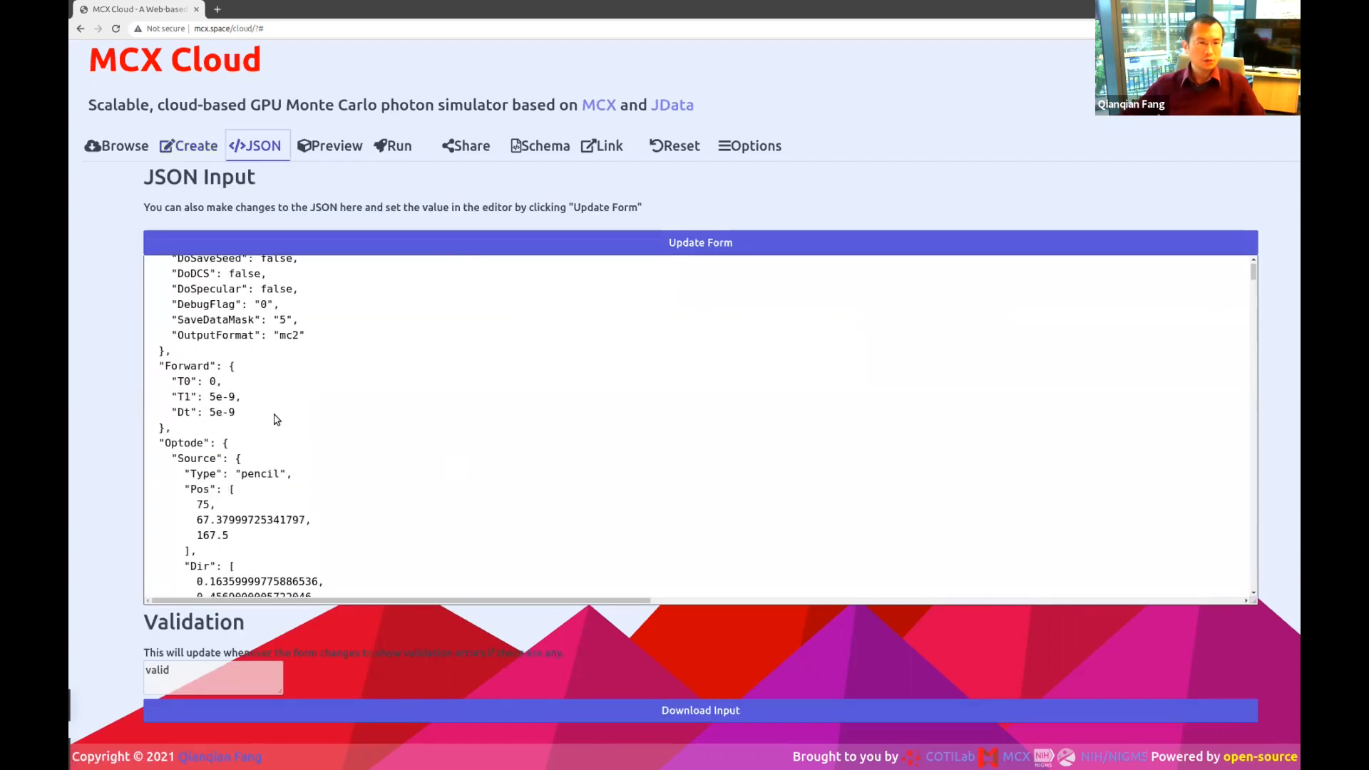
drag(272, 419, 129, 387)
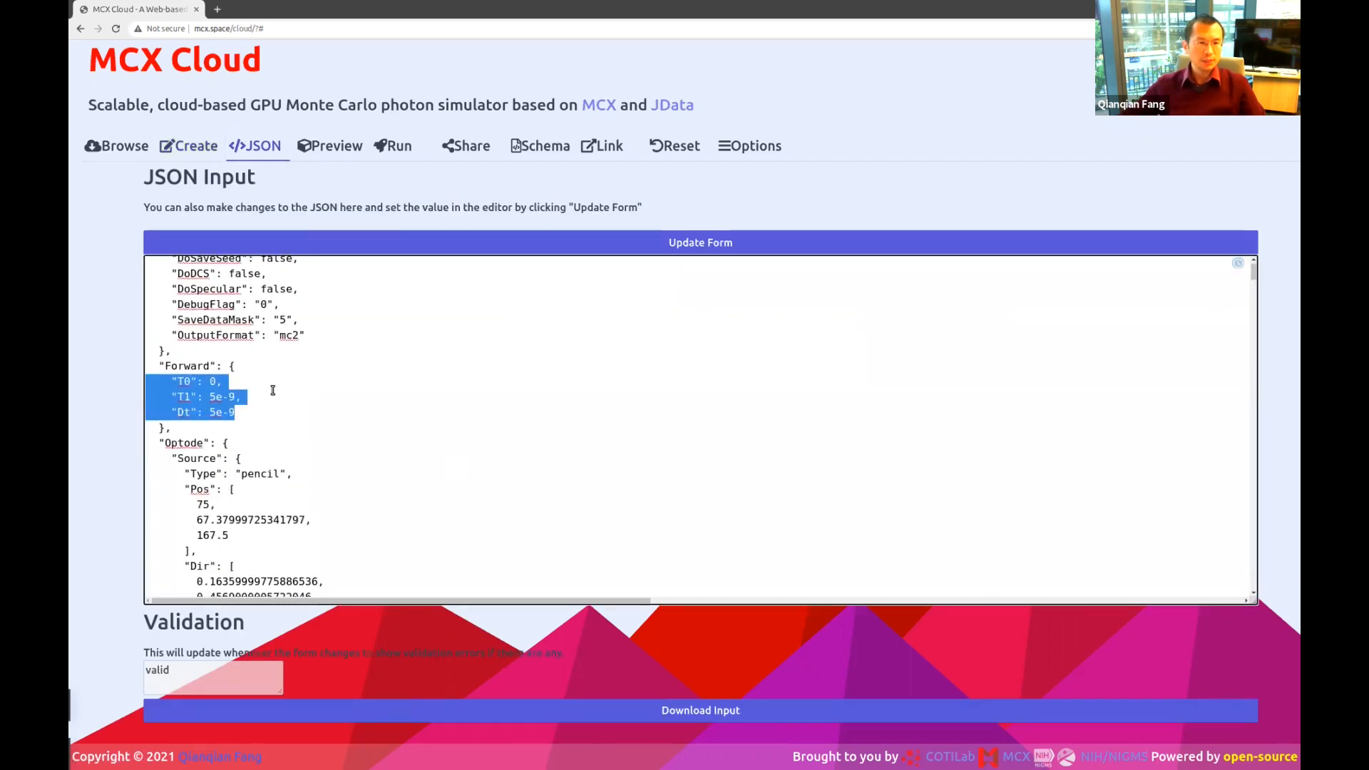
click(368, 383)
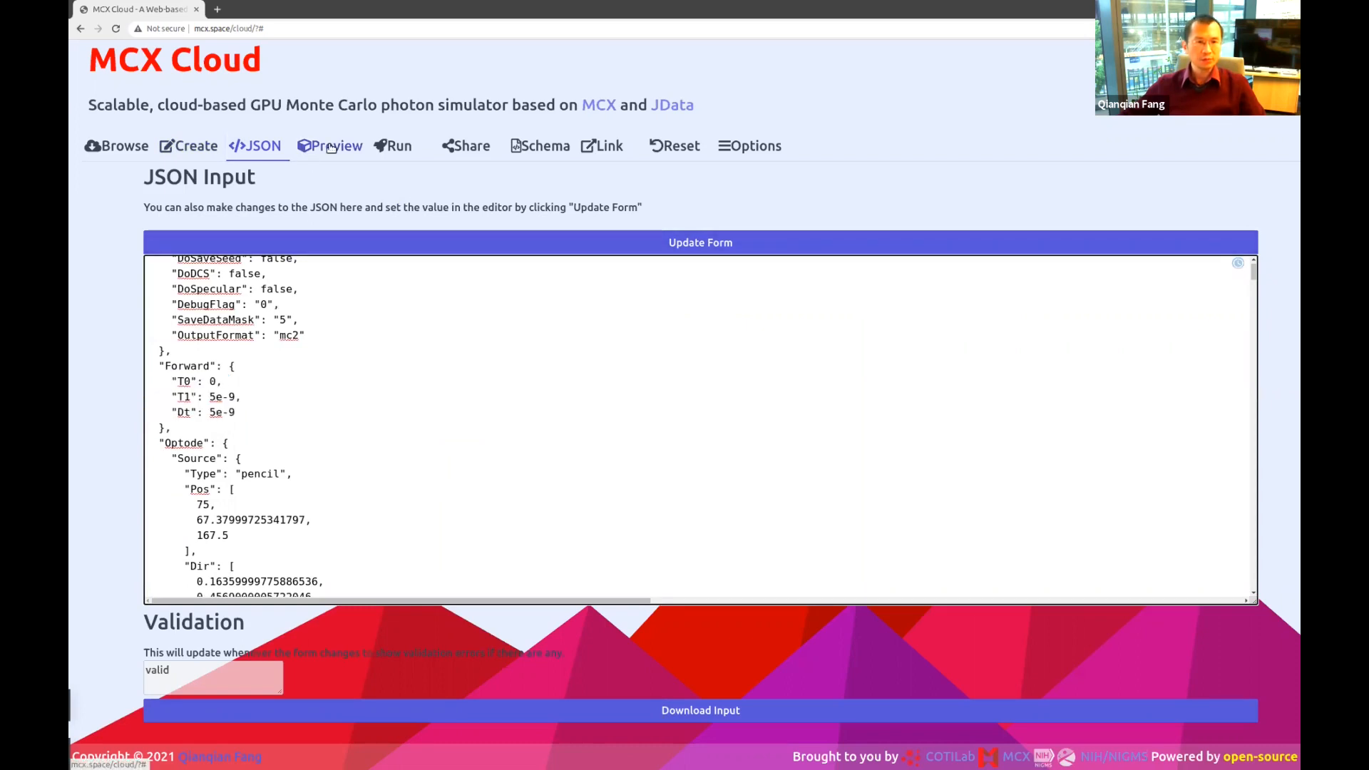
scroll(303, 360, up, 5)
click(268, 308)
text(0)
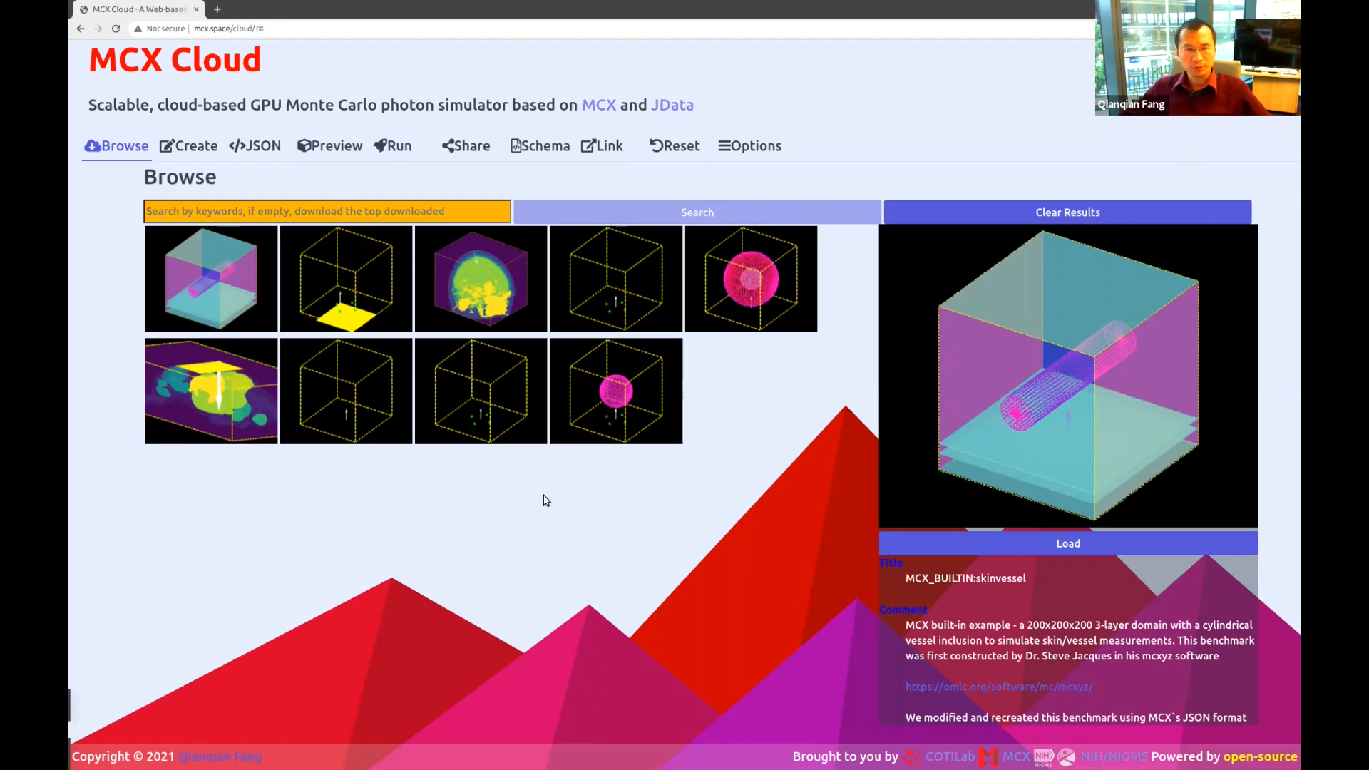
Reset every simulation setting to its default with Reset.
click(675, 146)
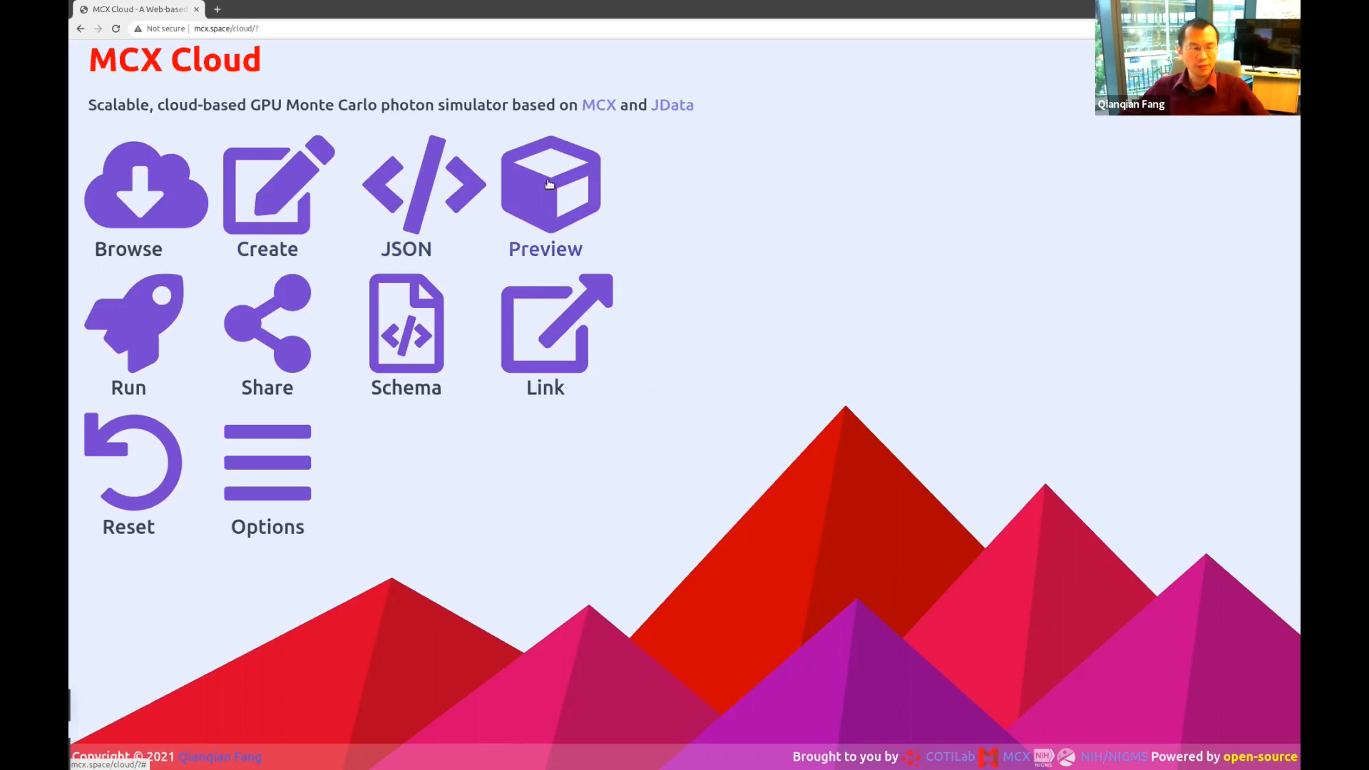
Open the Create form and look over the reset settings in the JSON view.
click(268, 198)
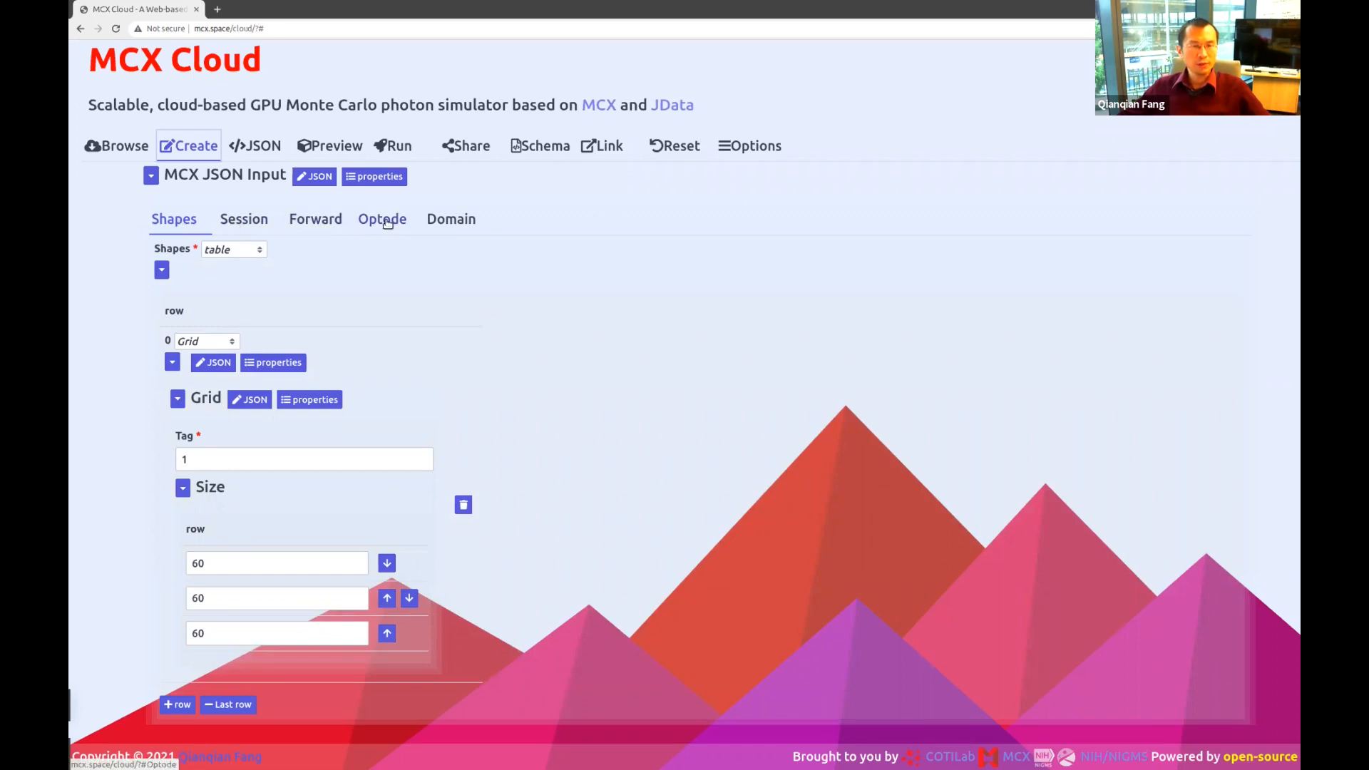
click(262, 145)
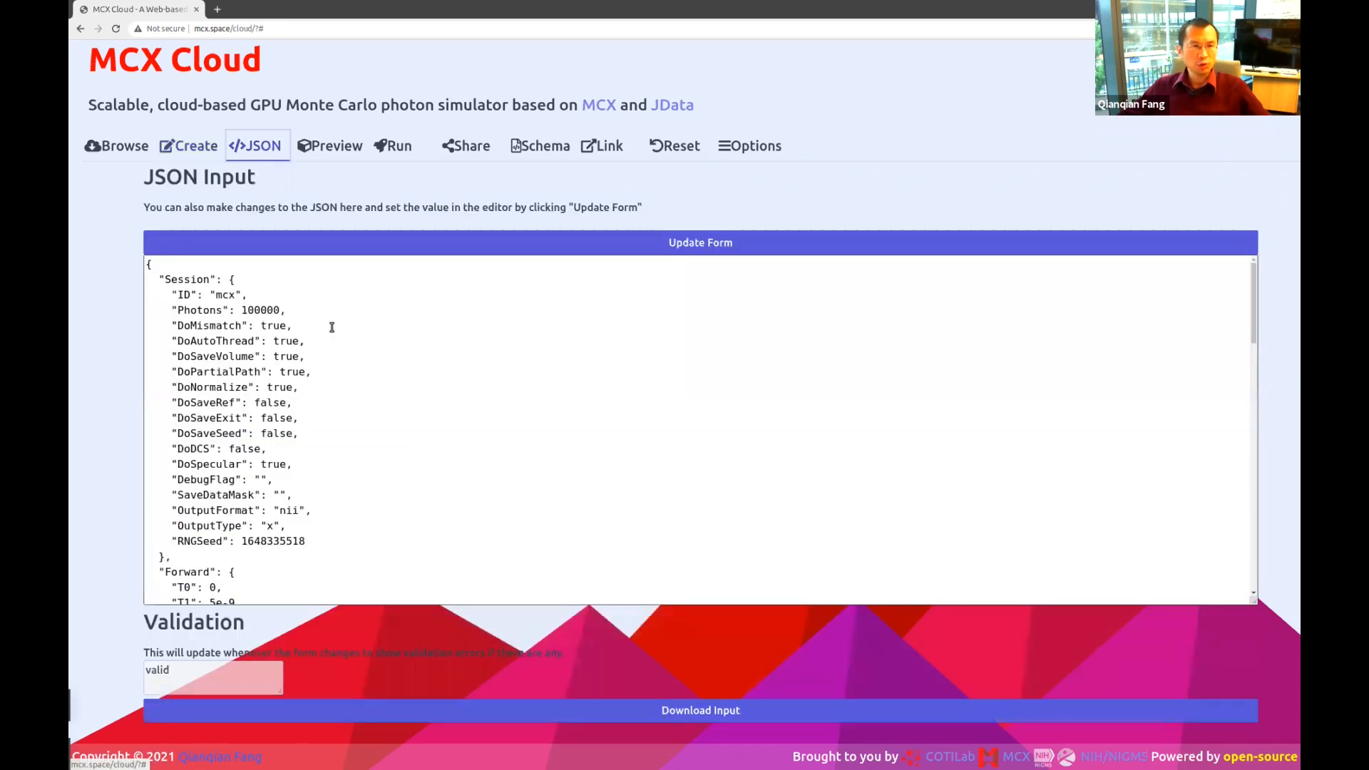
scroll(314, 312, down, 3)
scroll(437, 440, up, 3)
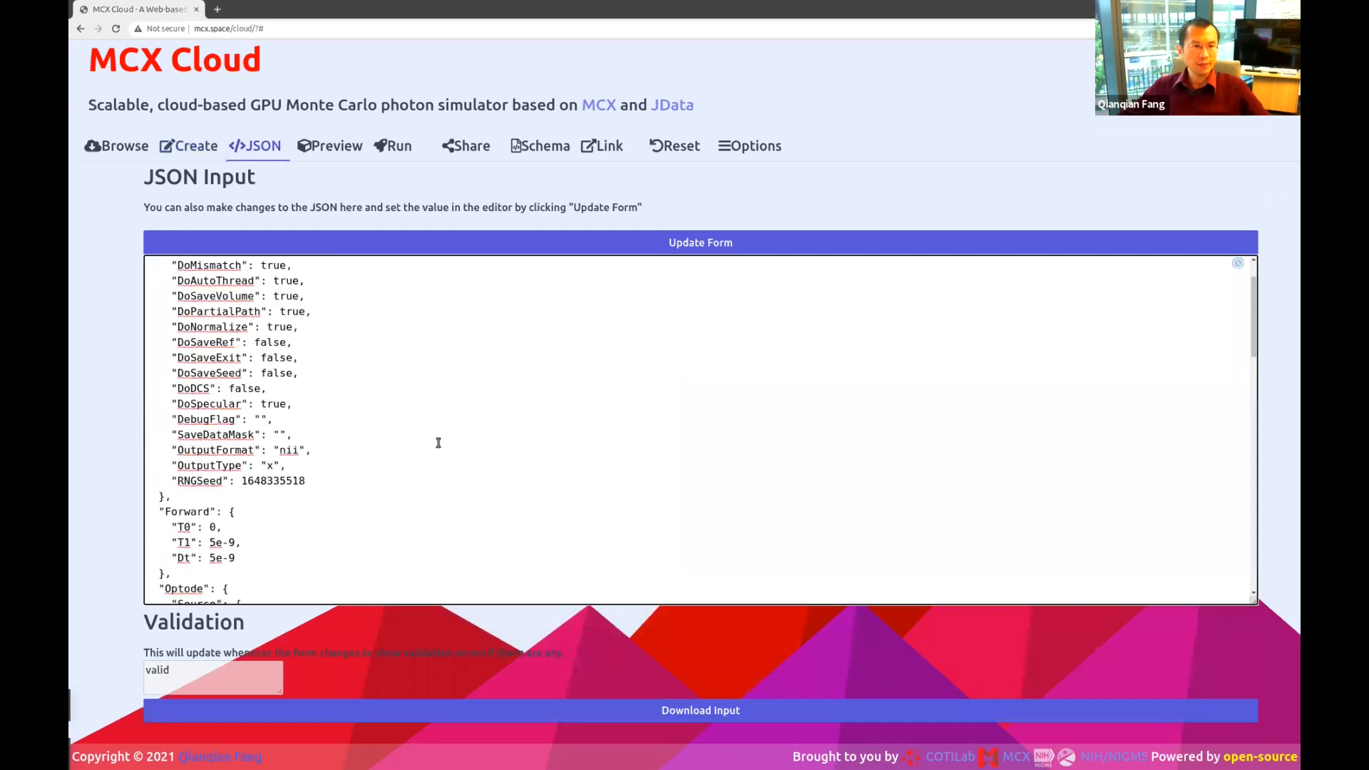
Back in the form, show Session defaults: session name mcx, 100000 photons, nii output.
click(180, 147)
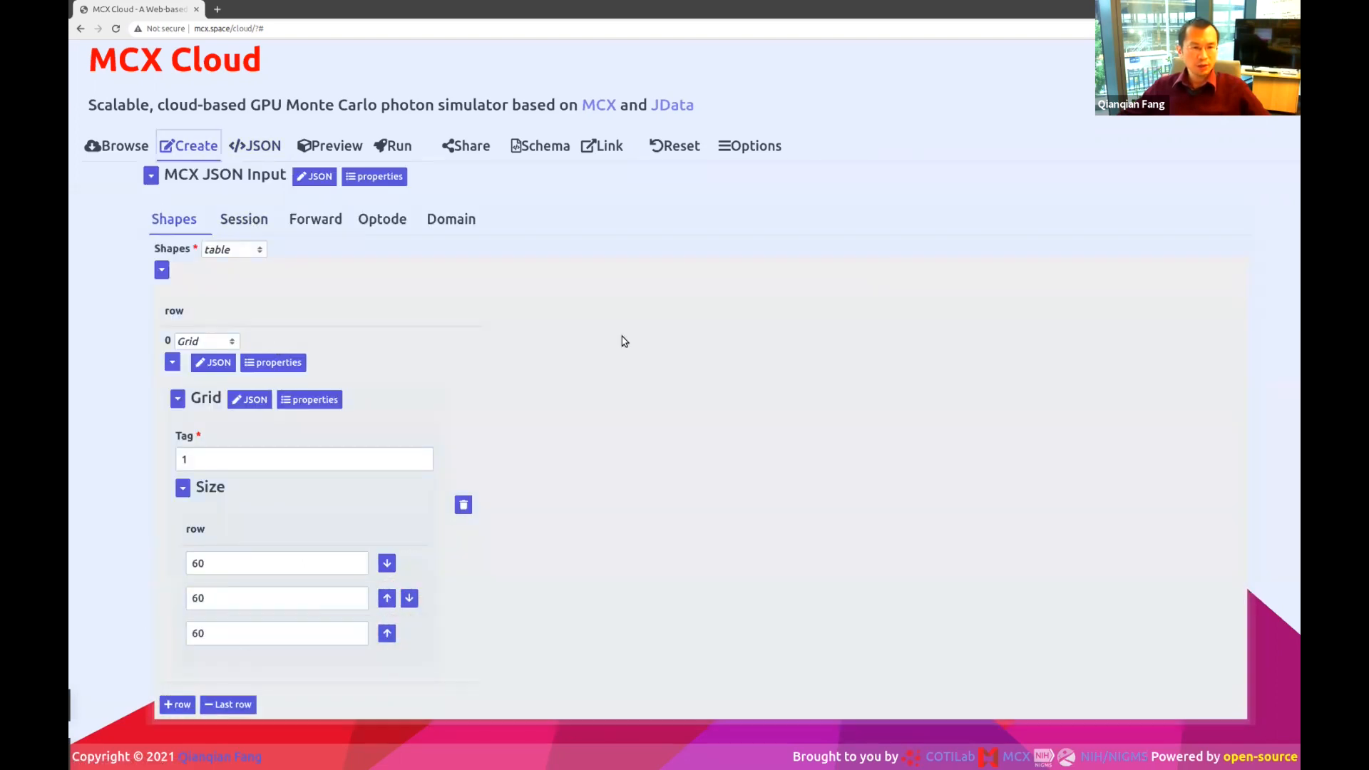
scroll(798, 371, down, 1)
scroll(797, 371, up, 1)
click(247, 221)
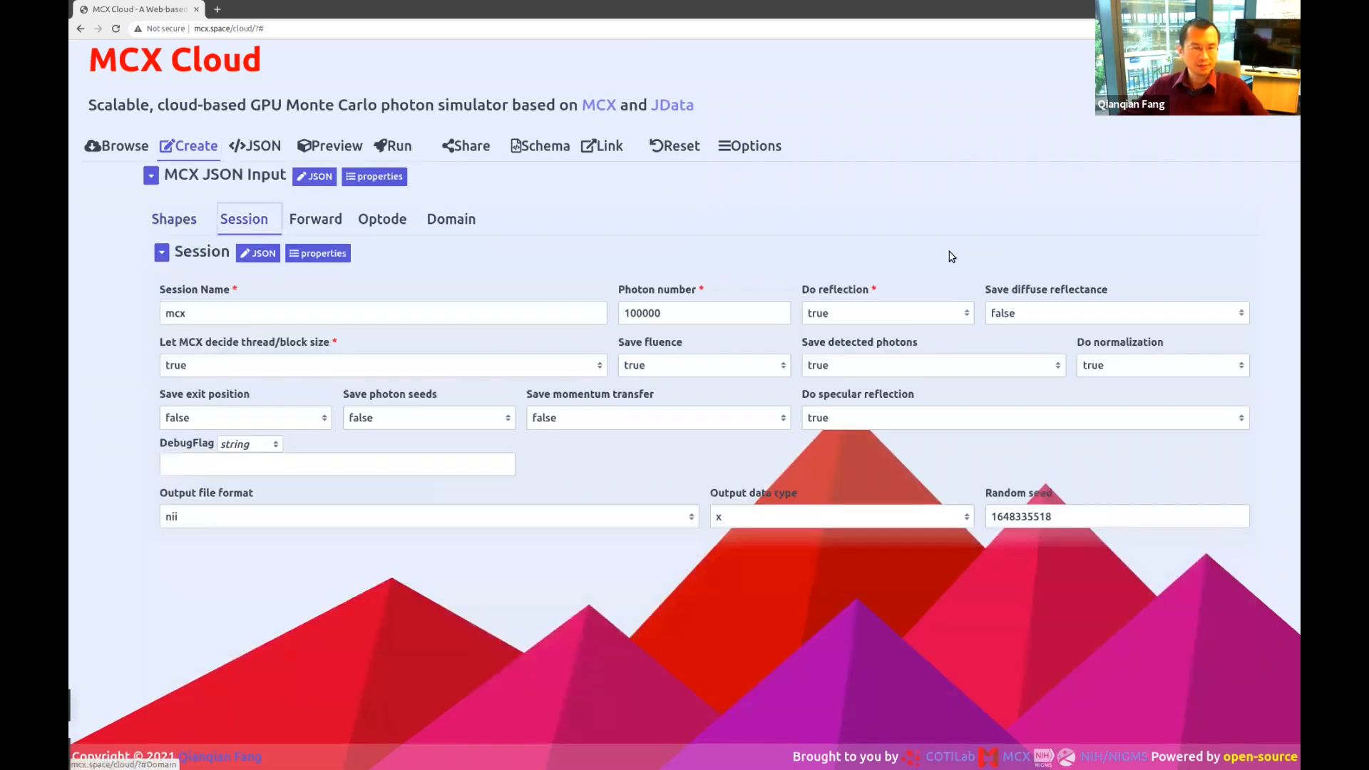
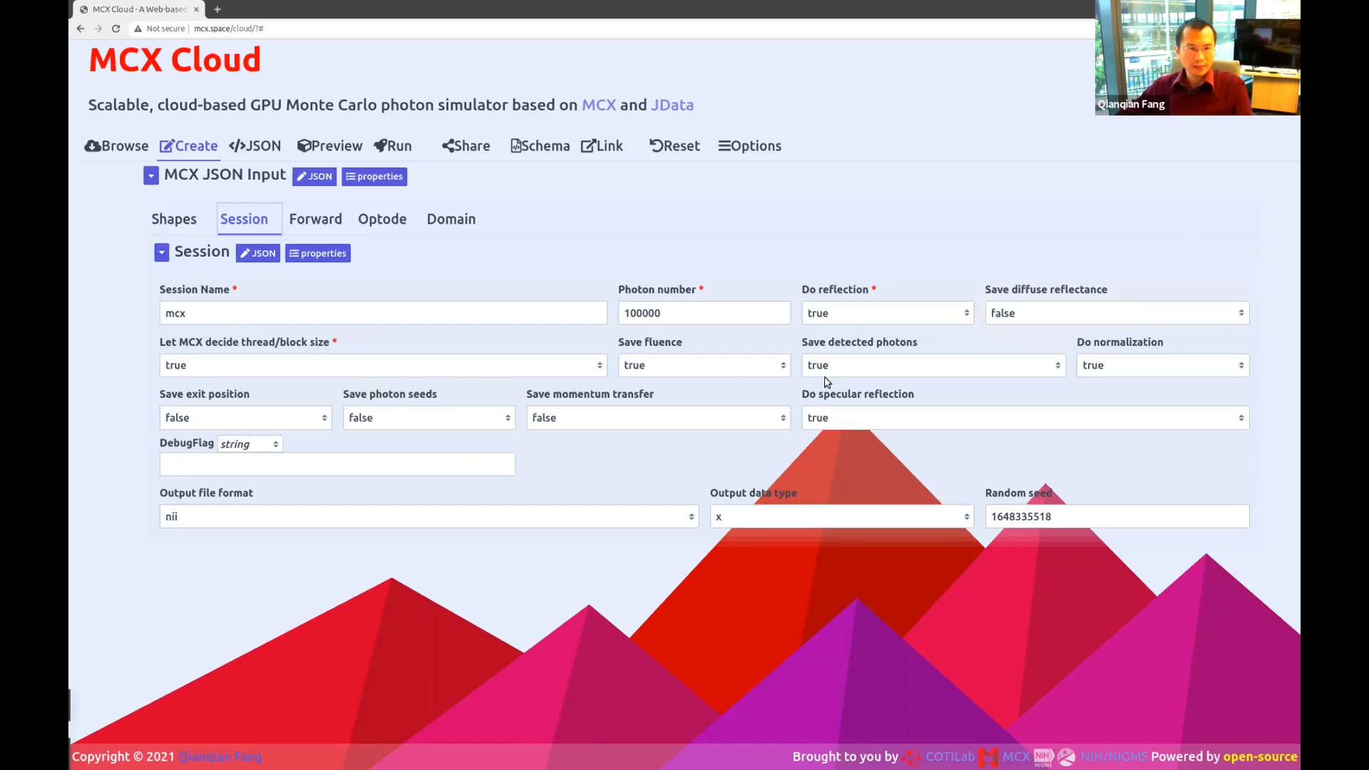
Check the Forward timing: starting time 0, ending time 5e-9, time gate width 5e-9.
click(297, 230)
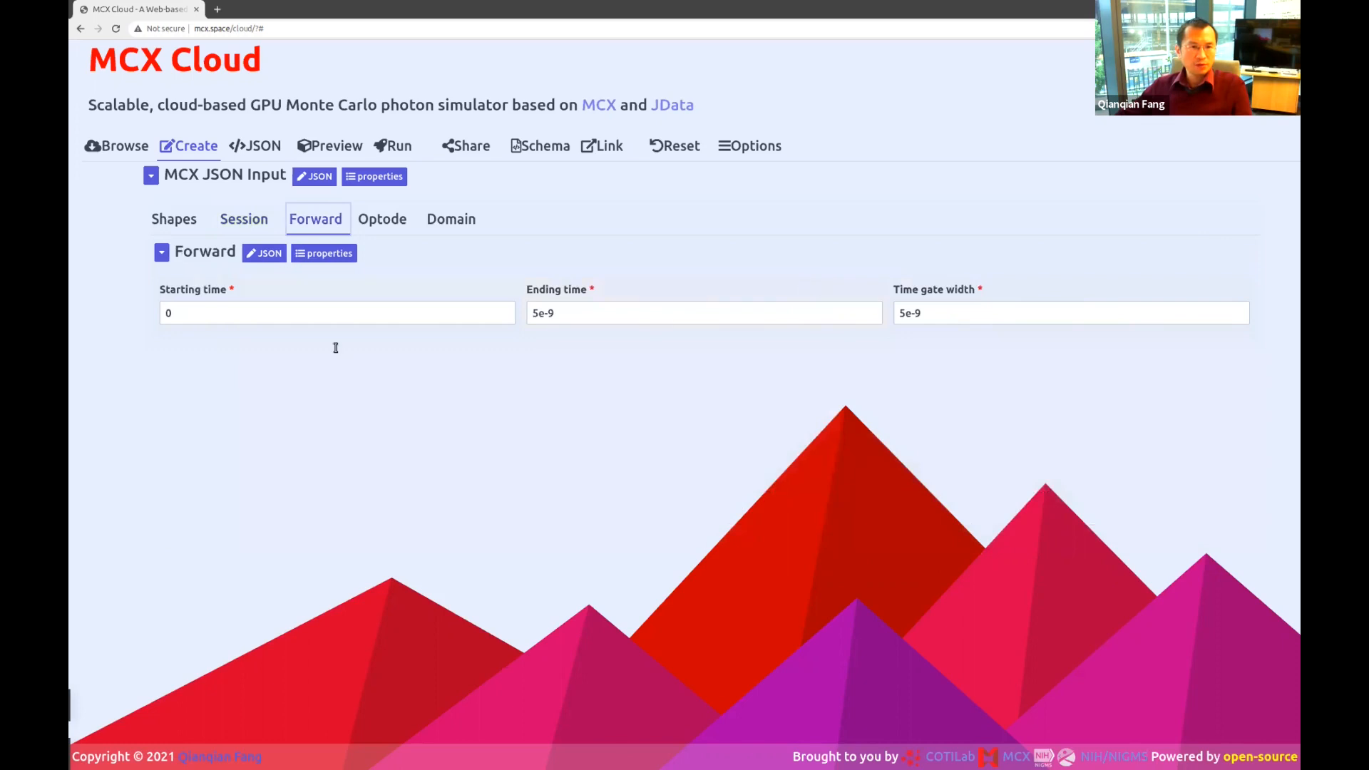
click(242, 311)
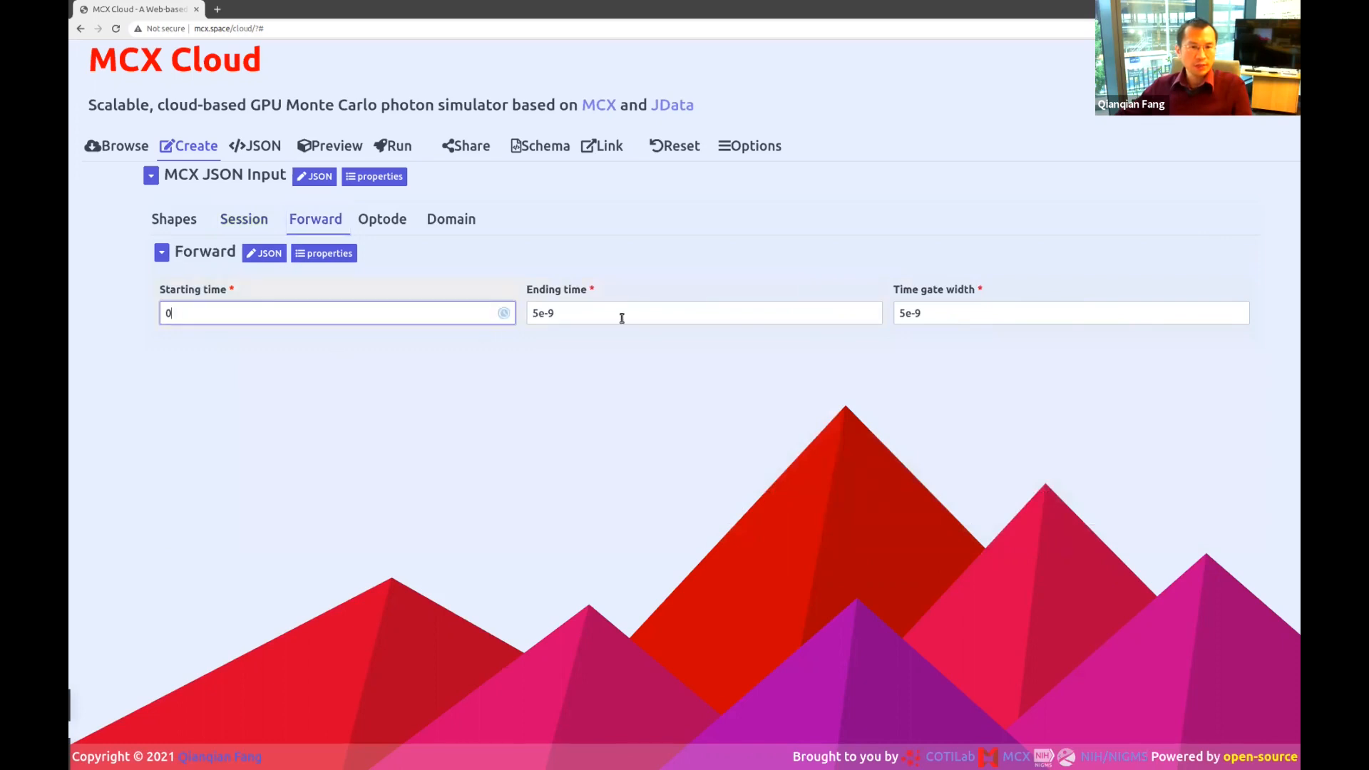
key(Tab)
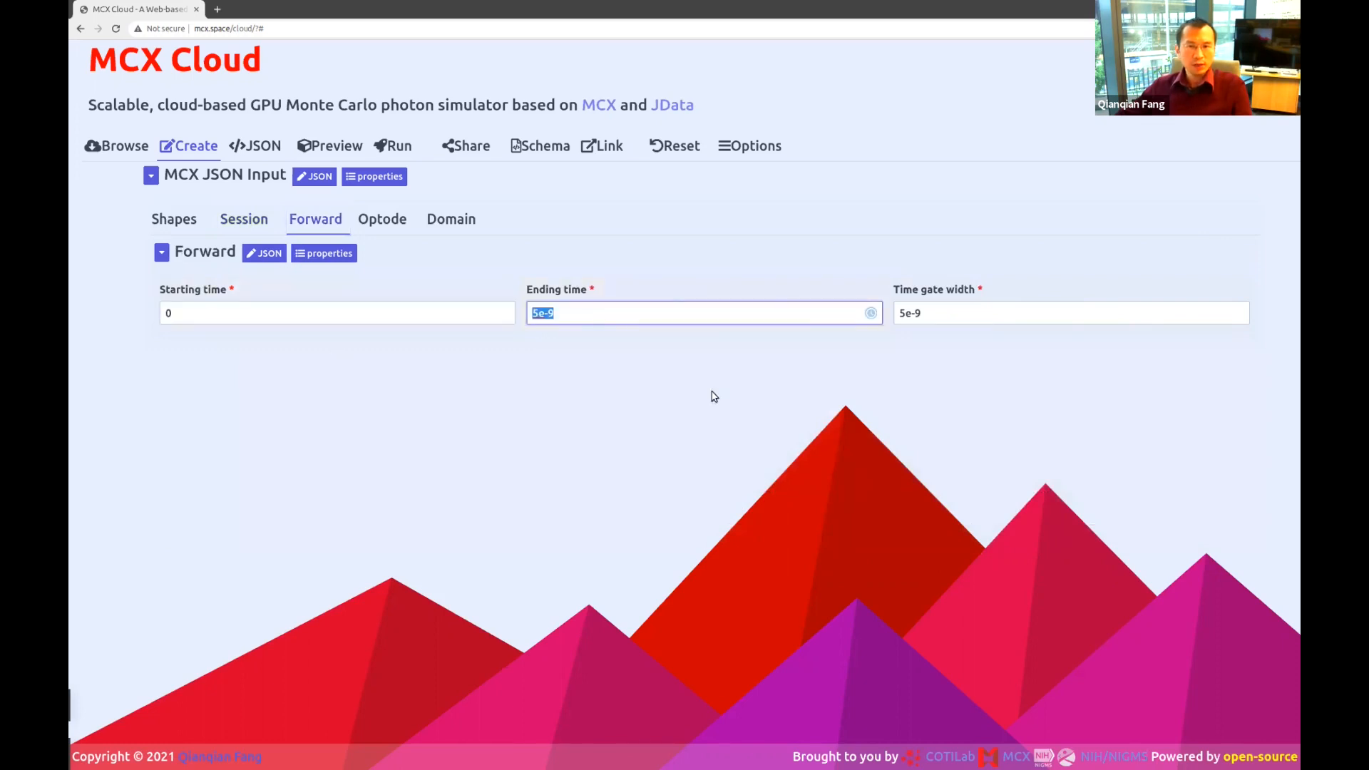
triple_click(951, 310)
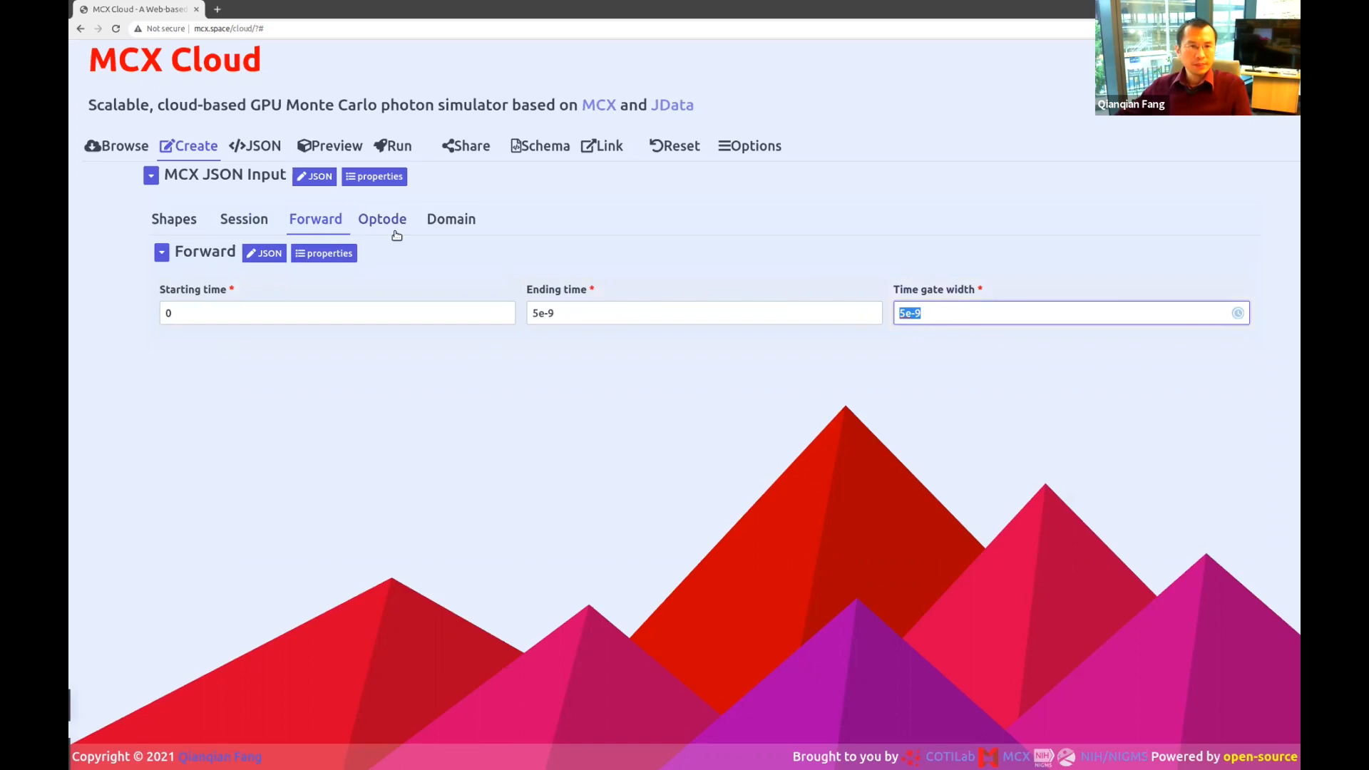
click(389, 225)
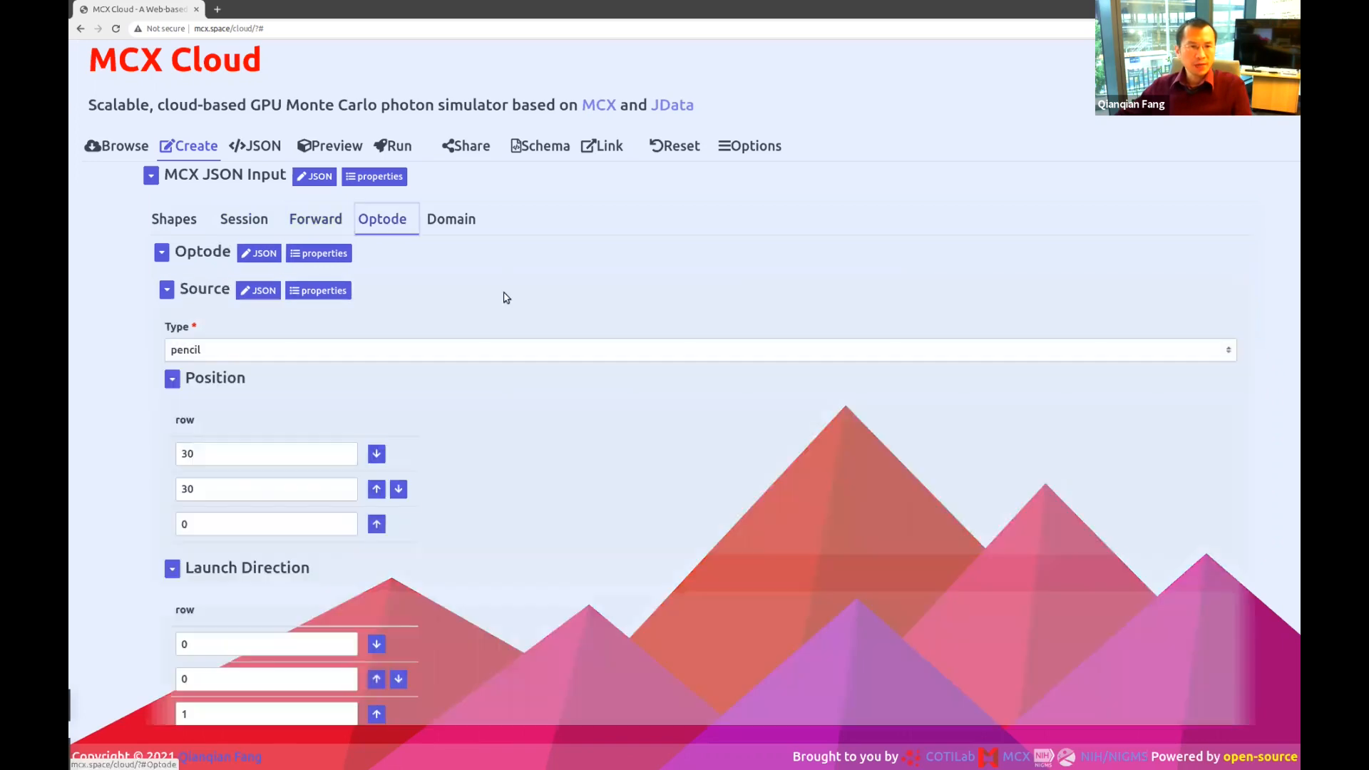
Keep pencil as the source type and look over the source fields.
click(249, 349)
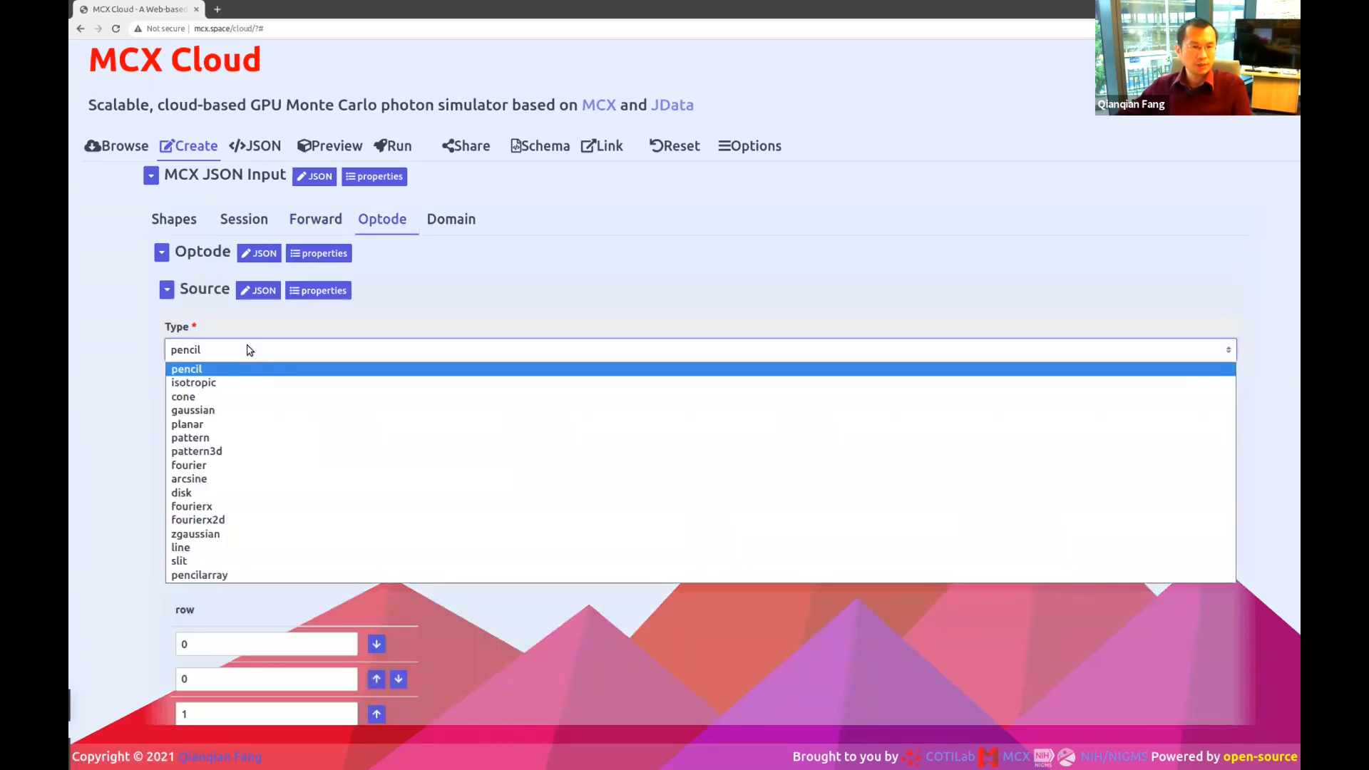
click(249, 349)
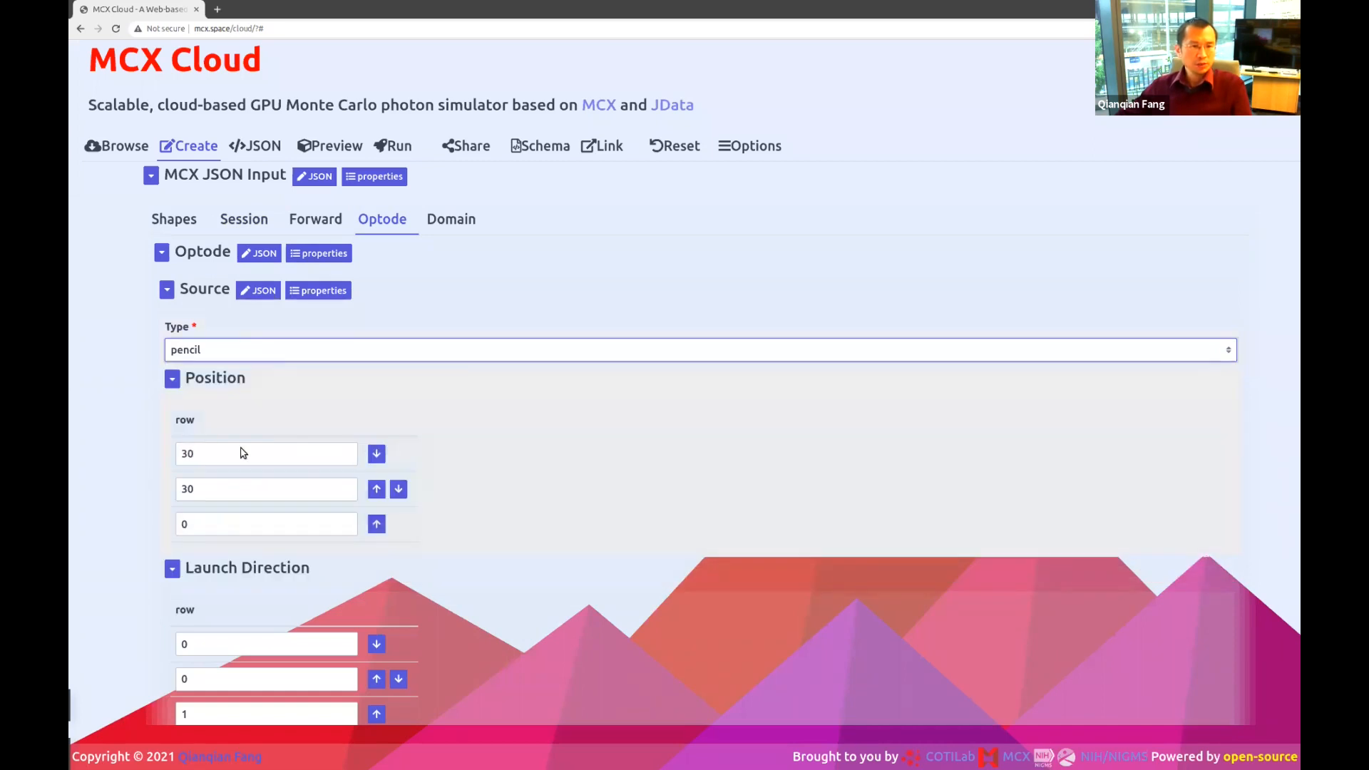
scroll(235, 485, down, 4)
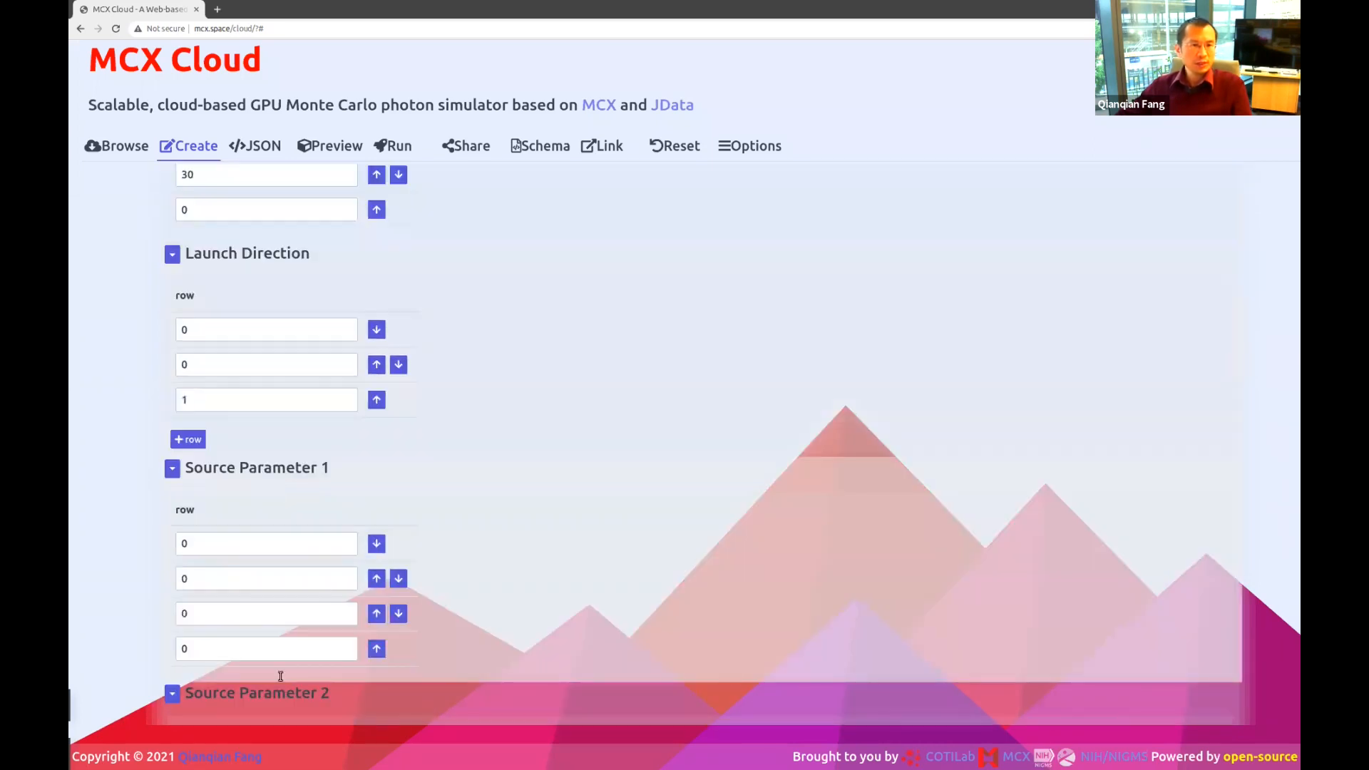
scroll(280, 675, down, 5)
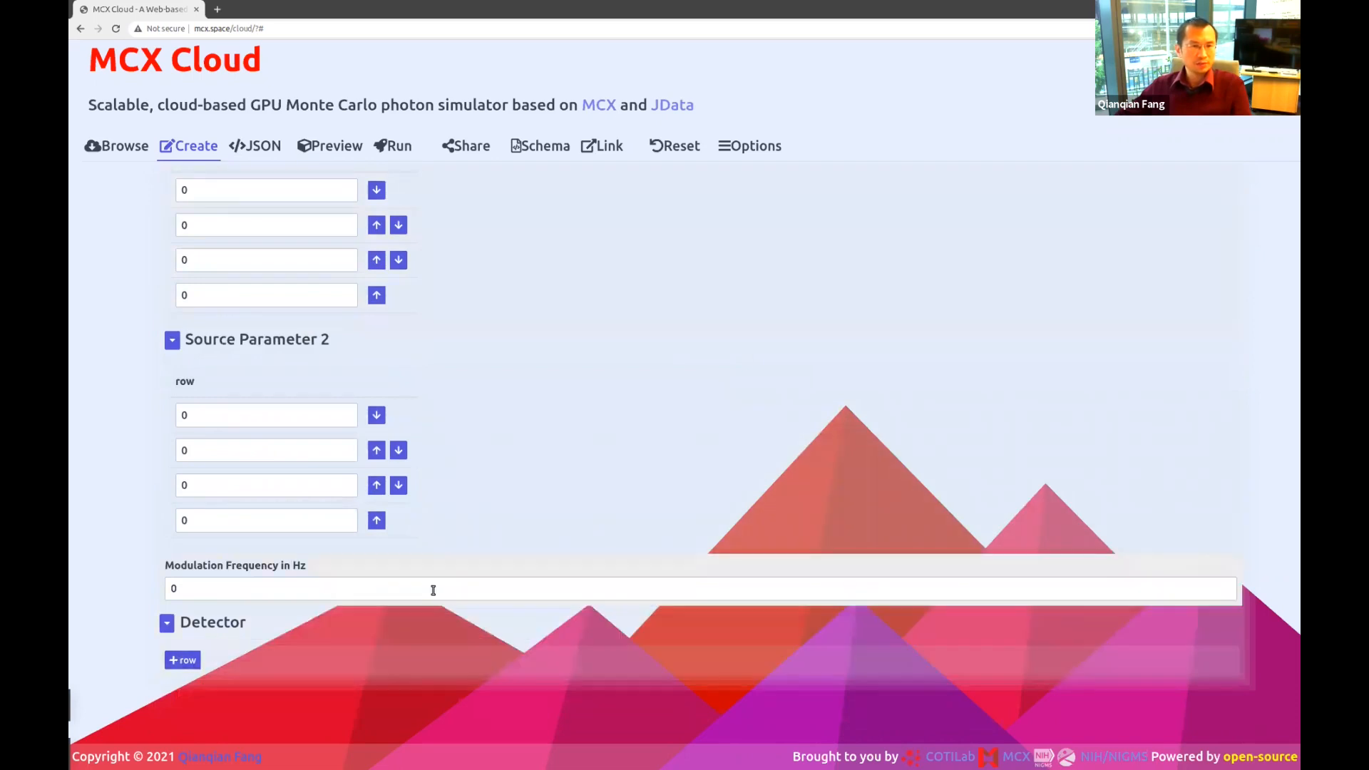
scroll(433, 591, up, 9)
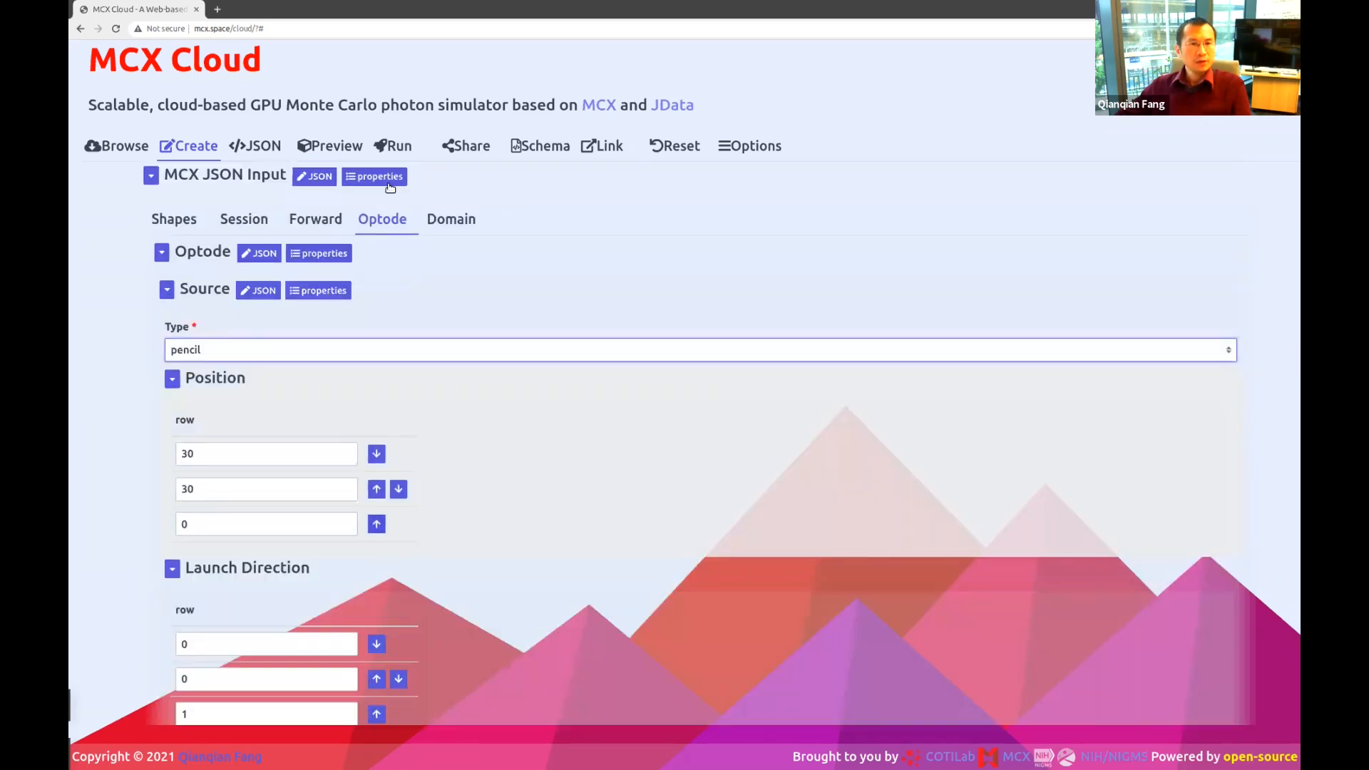
Review the Domain settings: 60×60×60 grid, 1 mm voxels, byte format, two media rows.
click(457, 219)
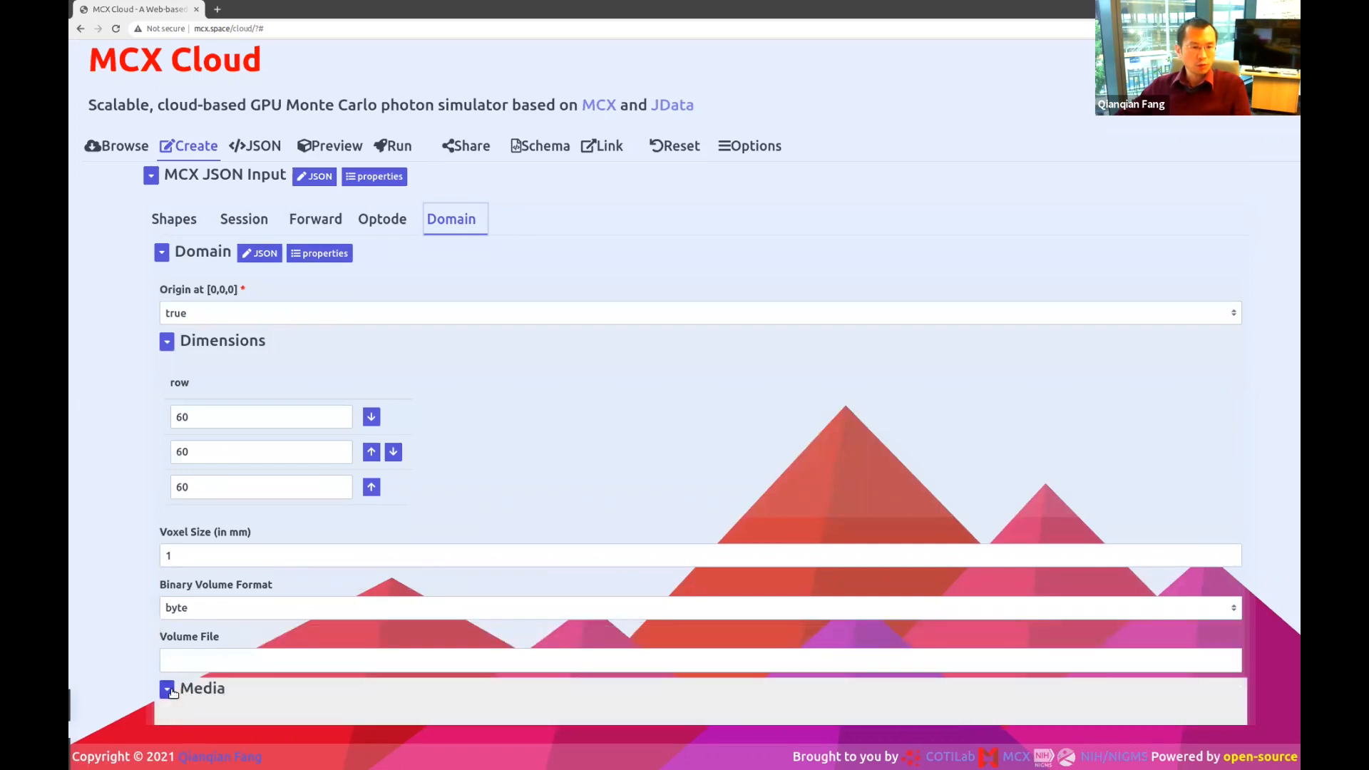
scroll(175, 691, down, 3)
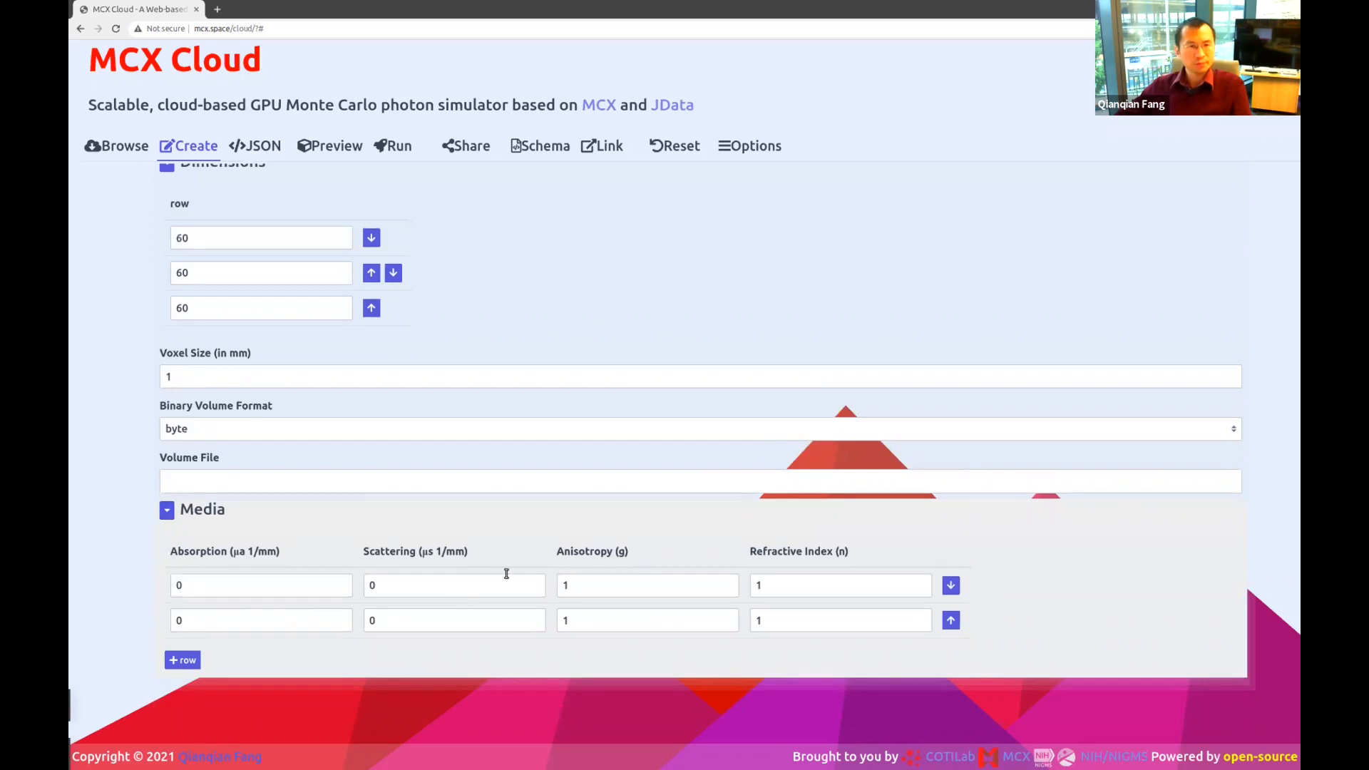
scroll(505, 574, up, 3)
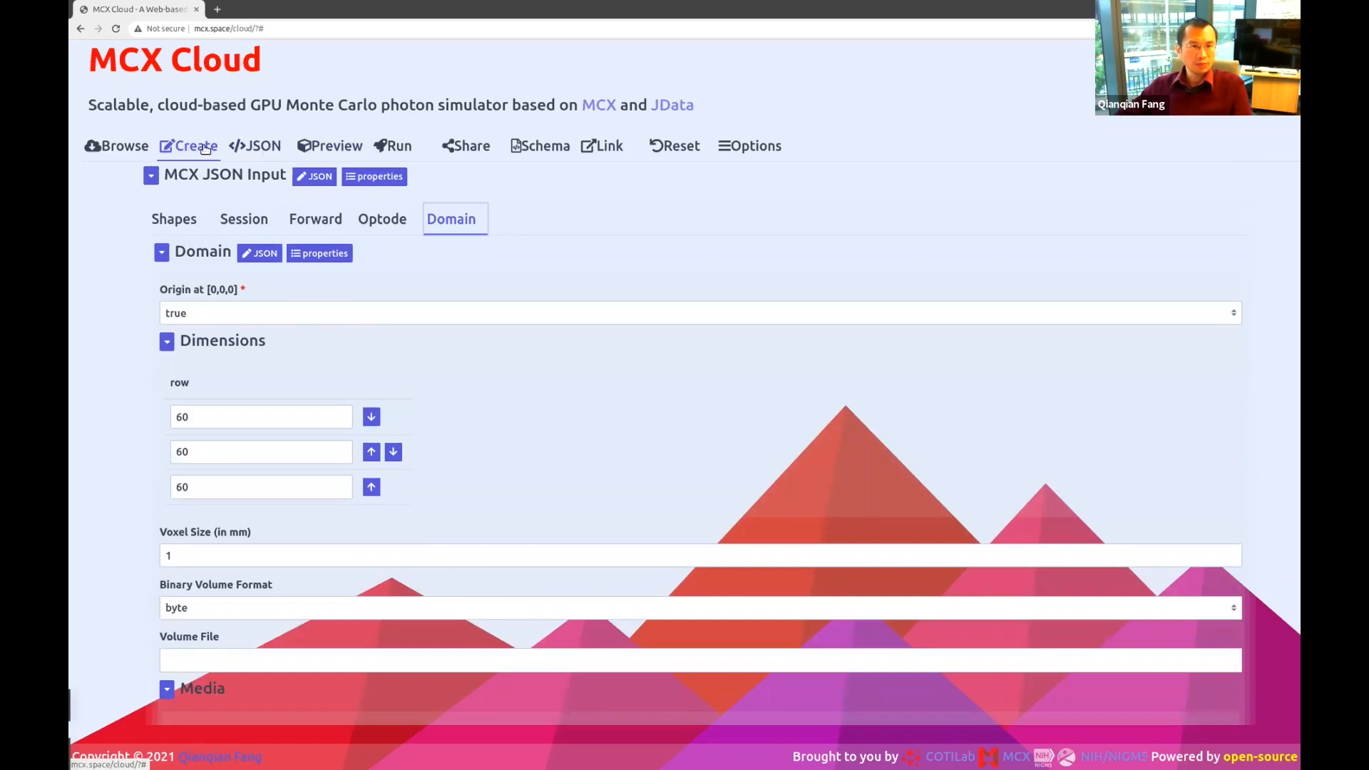
Preview the domain as a 3D wireframe box with the pencil source arrow, rotating it to inspect.
click(355, 148)
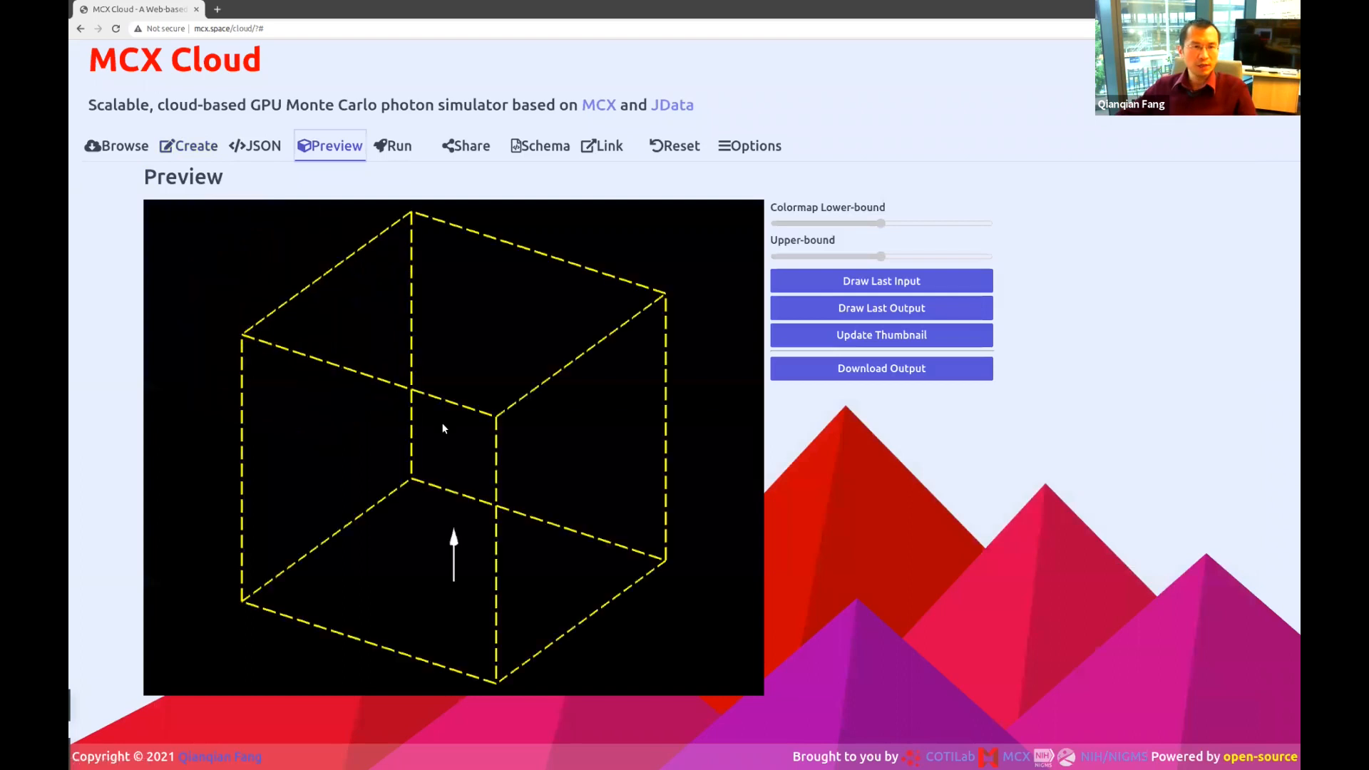
drag(510, 562, 268, 555)
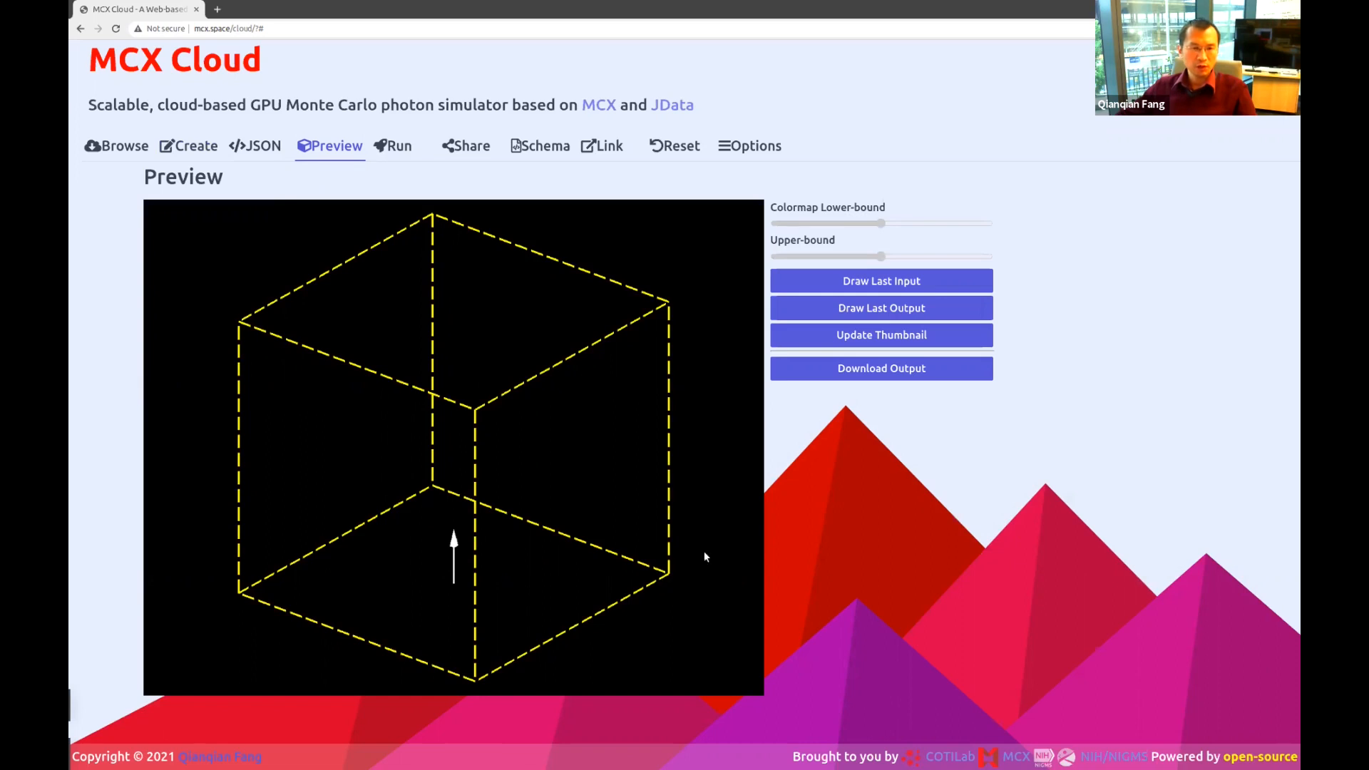
drag(404, 581, 429, 576)
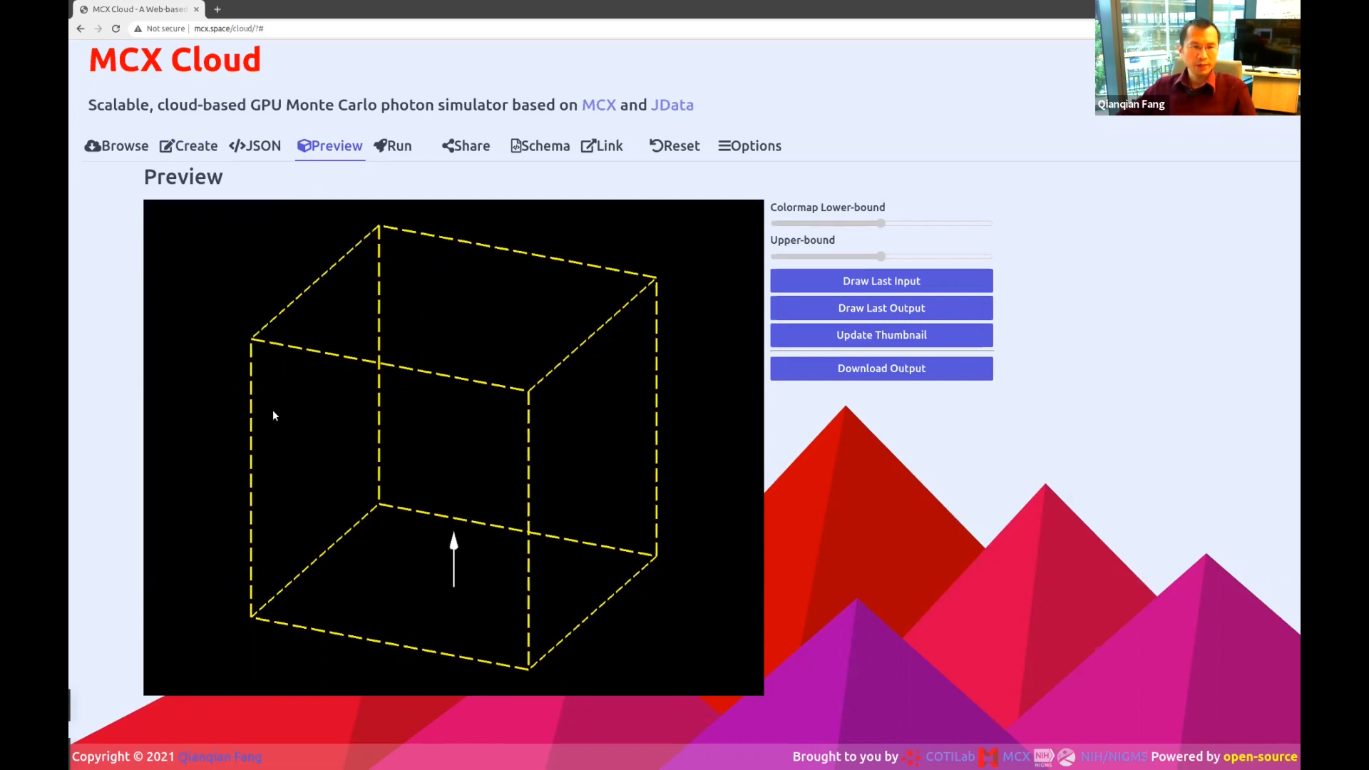
Back in the form, inspect the second medium's absorption, scattering, anisotropy and refractive index.
click(188, 146)
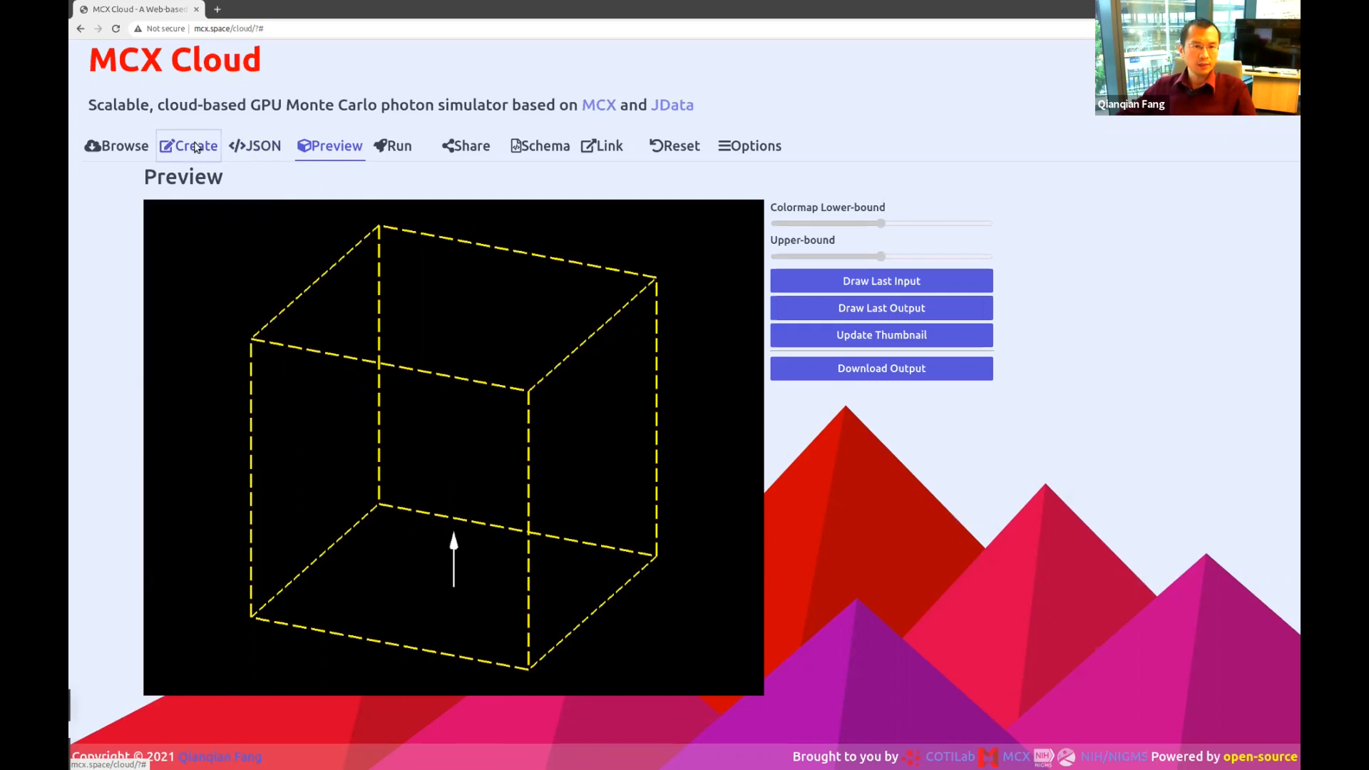
scroll(456, 499, down, 3)
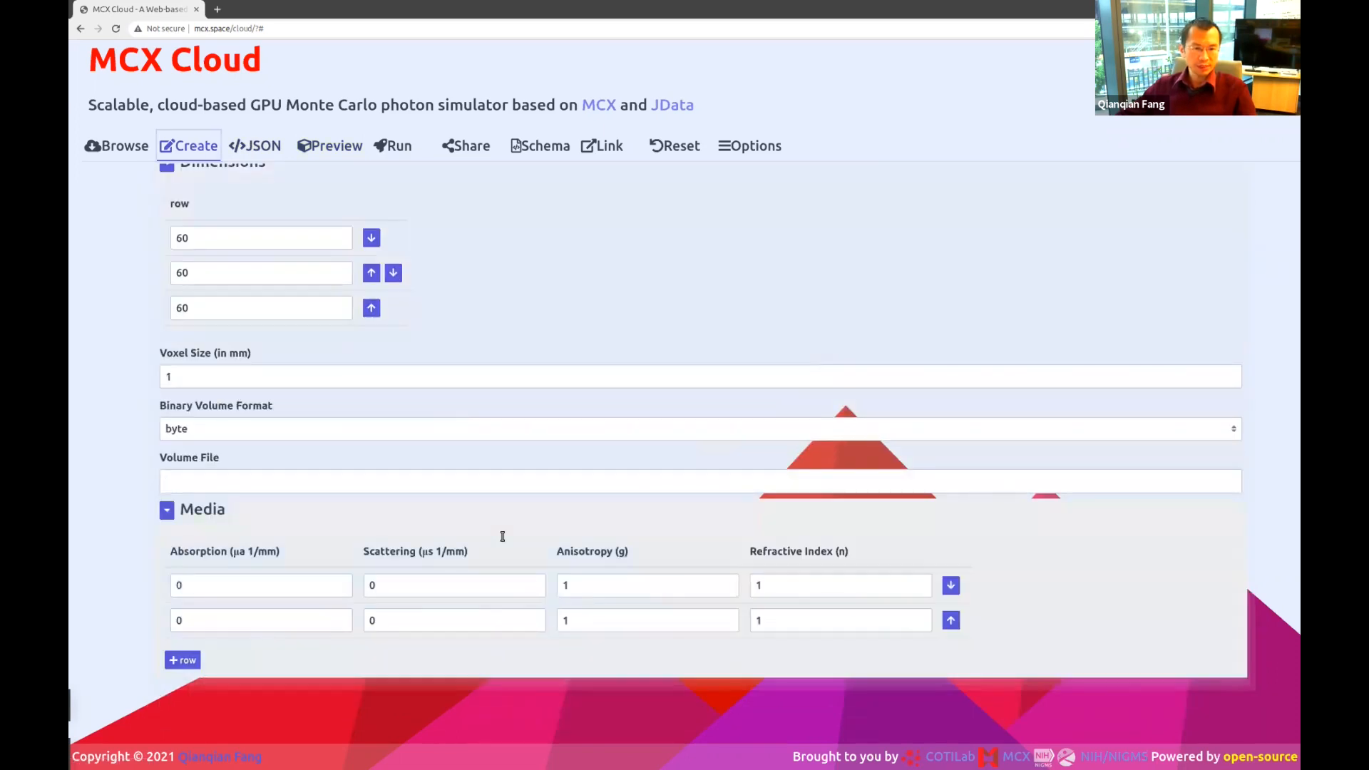
click(273, 616)
click(437, 619)
click(644, 618)
click(803, 620)
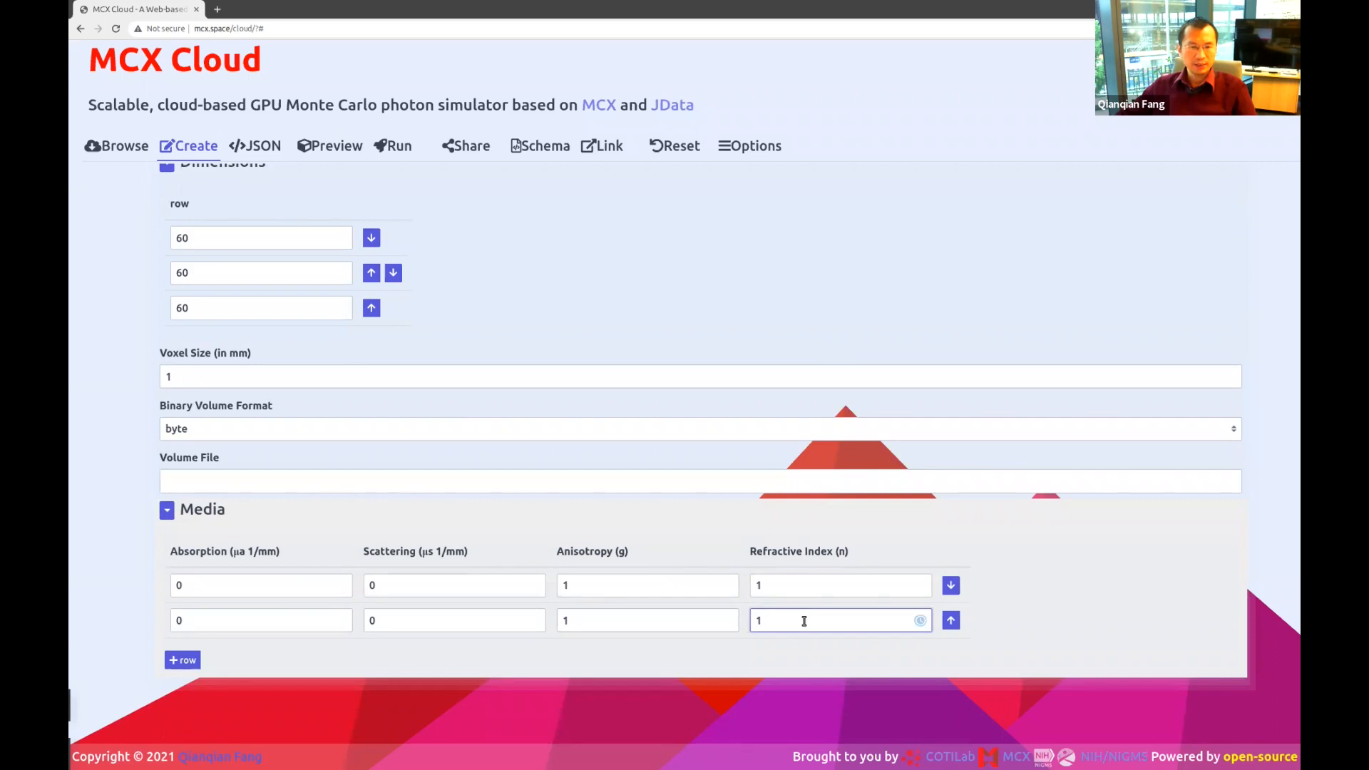
scroll(804, 619, up, 3)
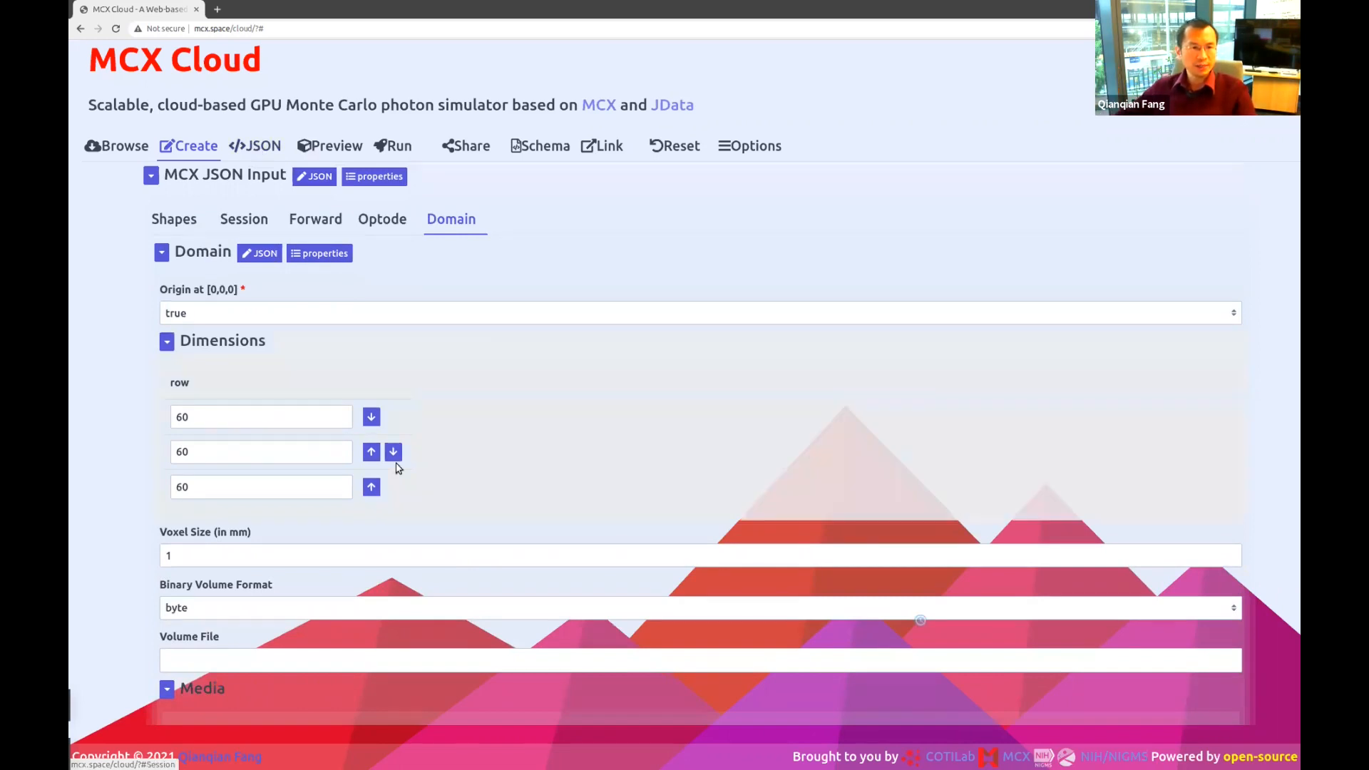
Check the pencil source at 30, 30, 0 with launch direction 0, 0, 1.
click(376, 219)
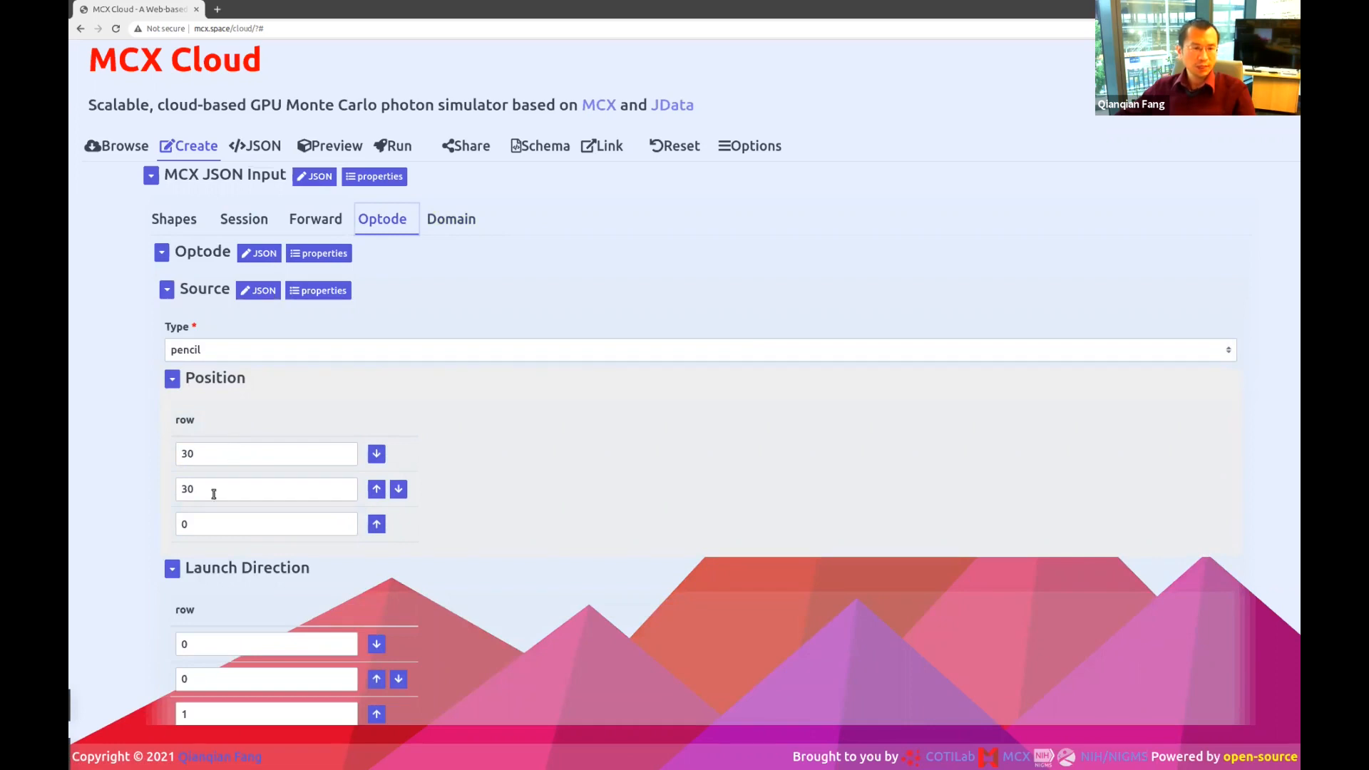
scroll(235, 488, down, 3)
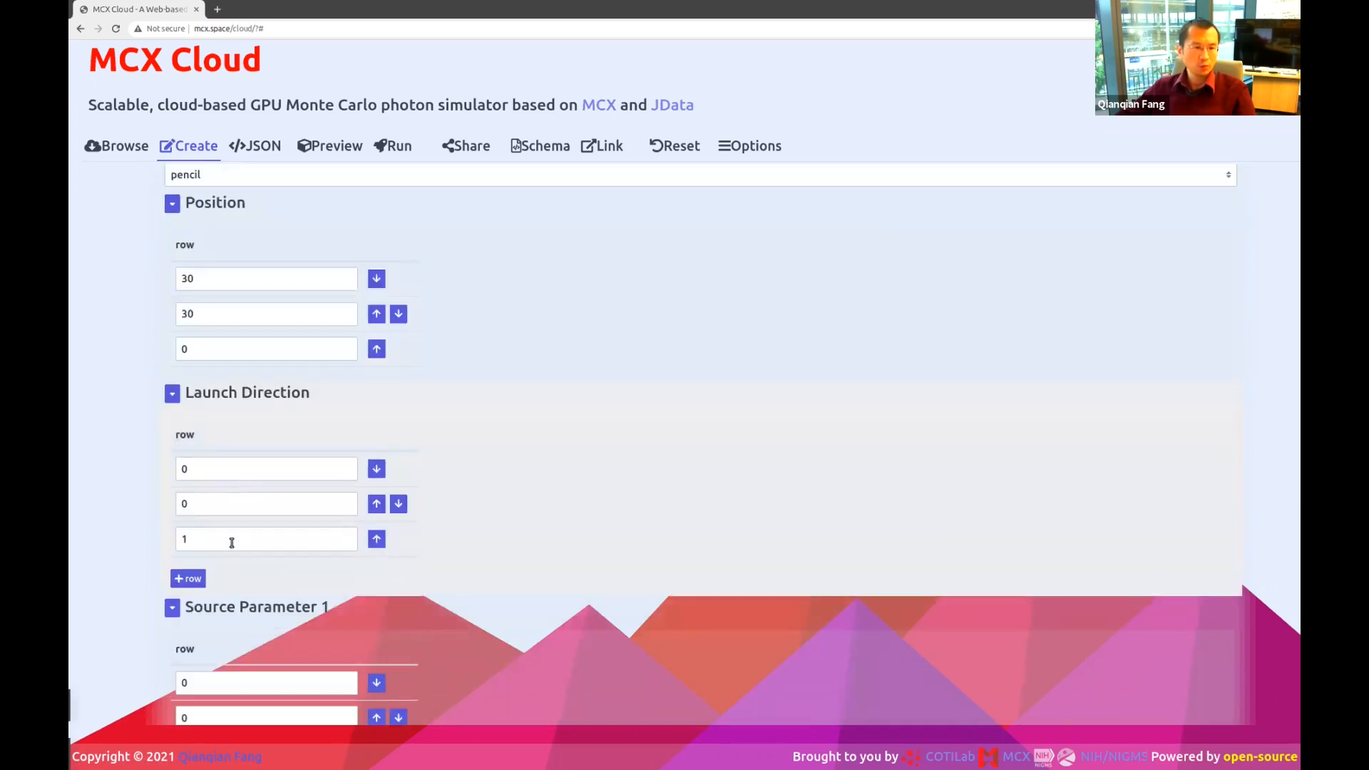
double_click(223, 543)
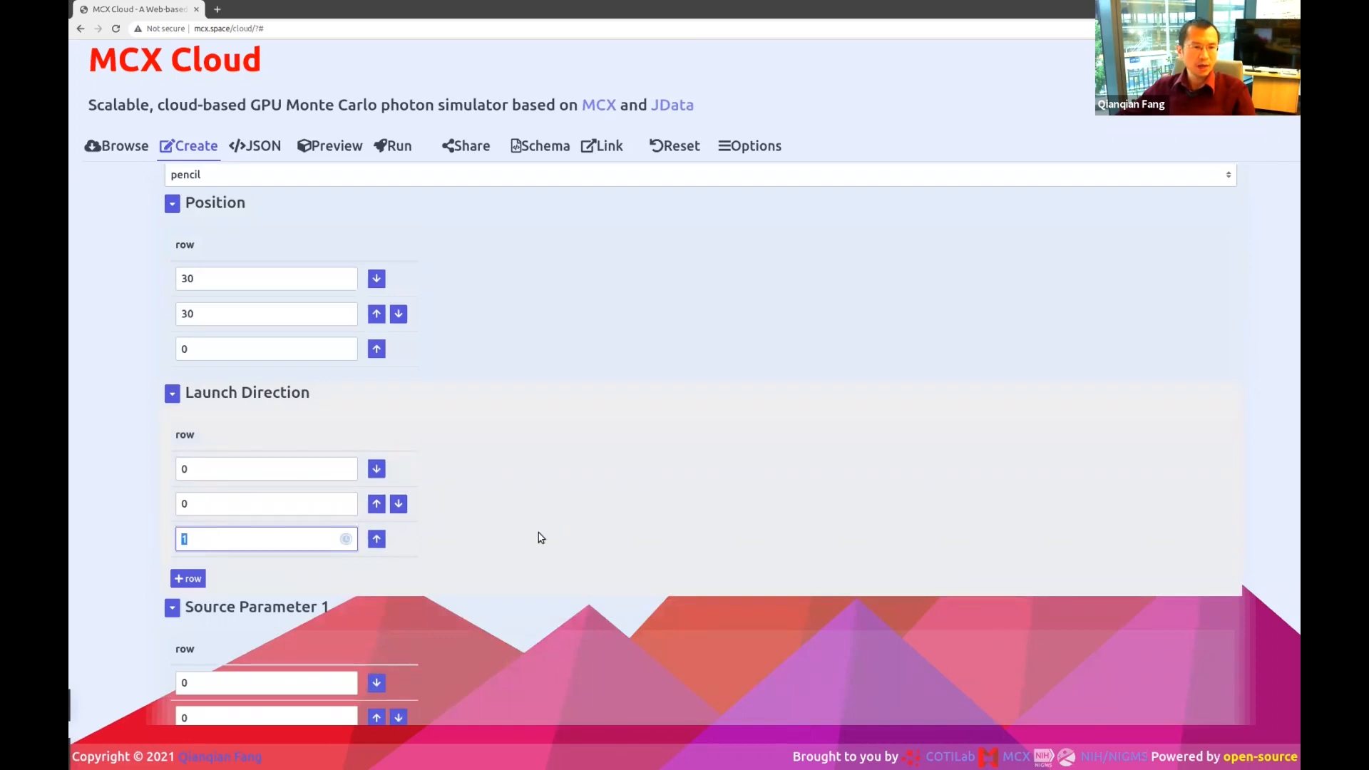
scroll(541, 538, up, 3)
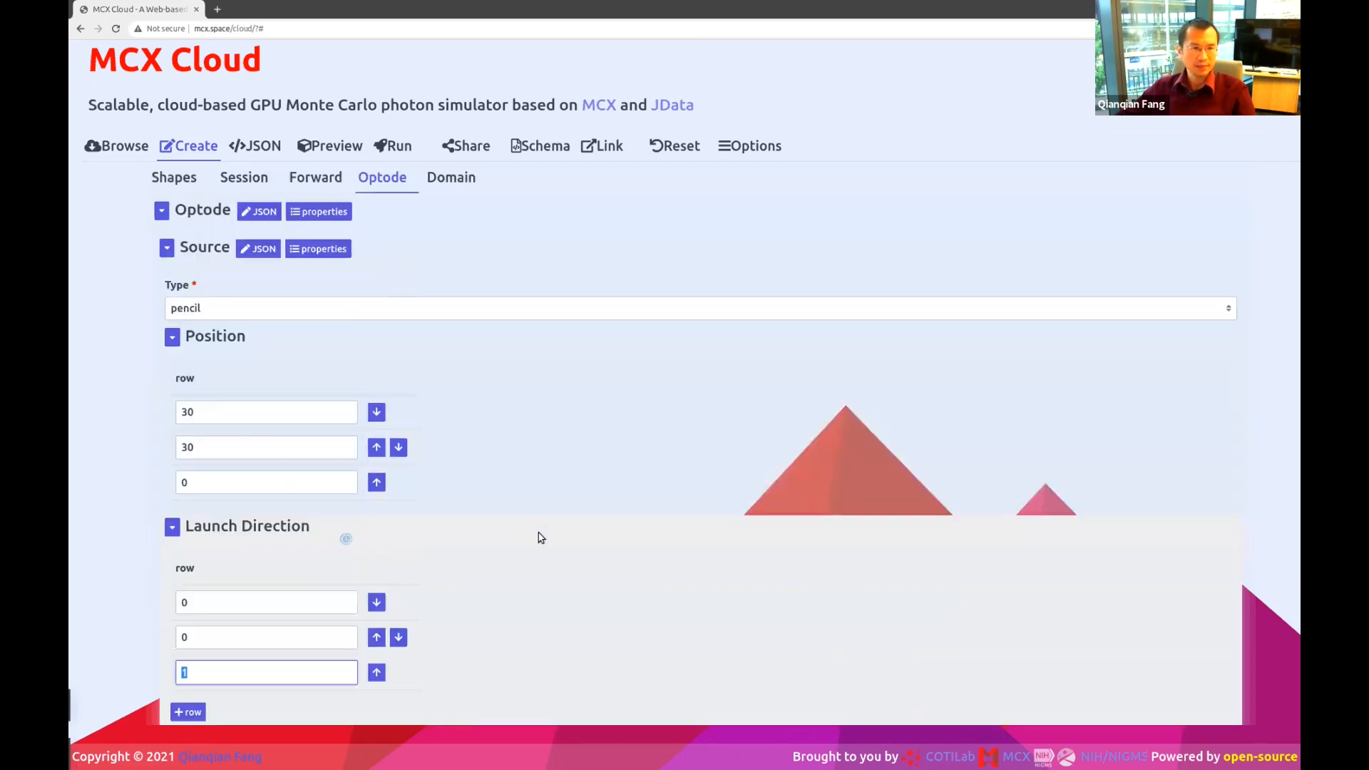
click(334, 146)
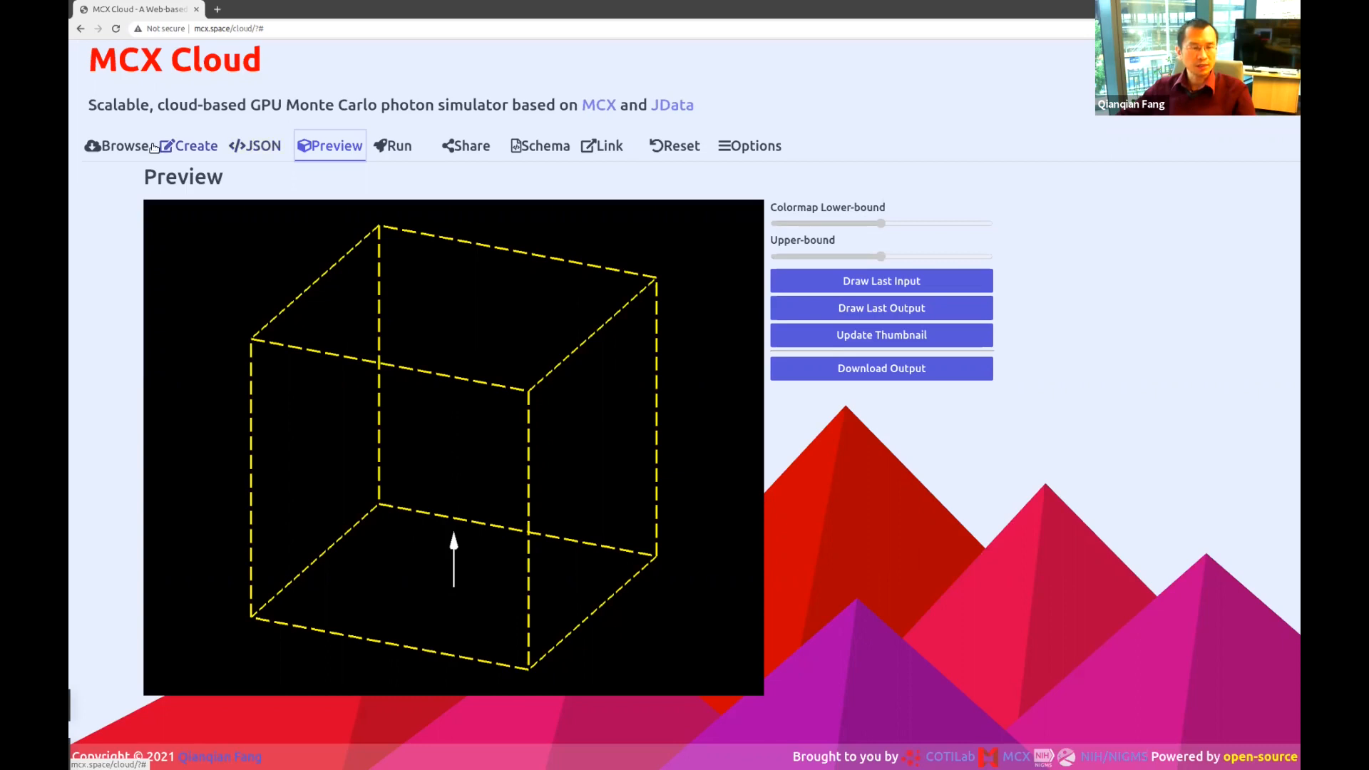
click(187, 146)
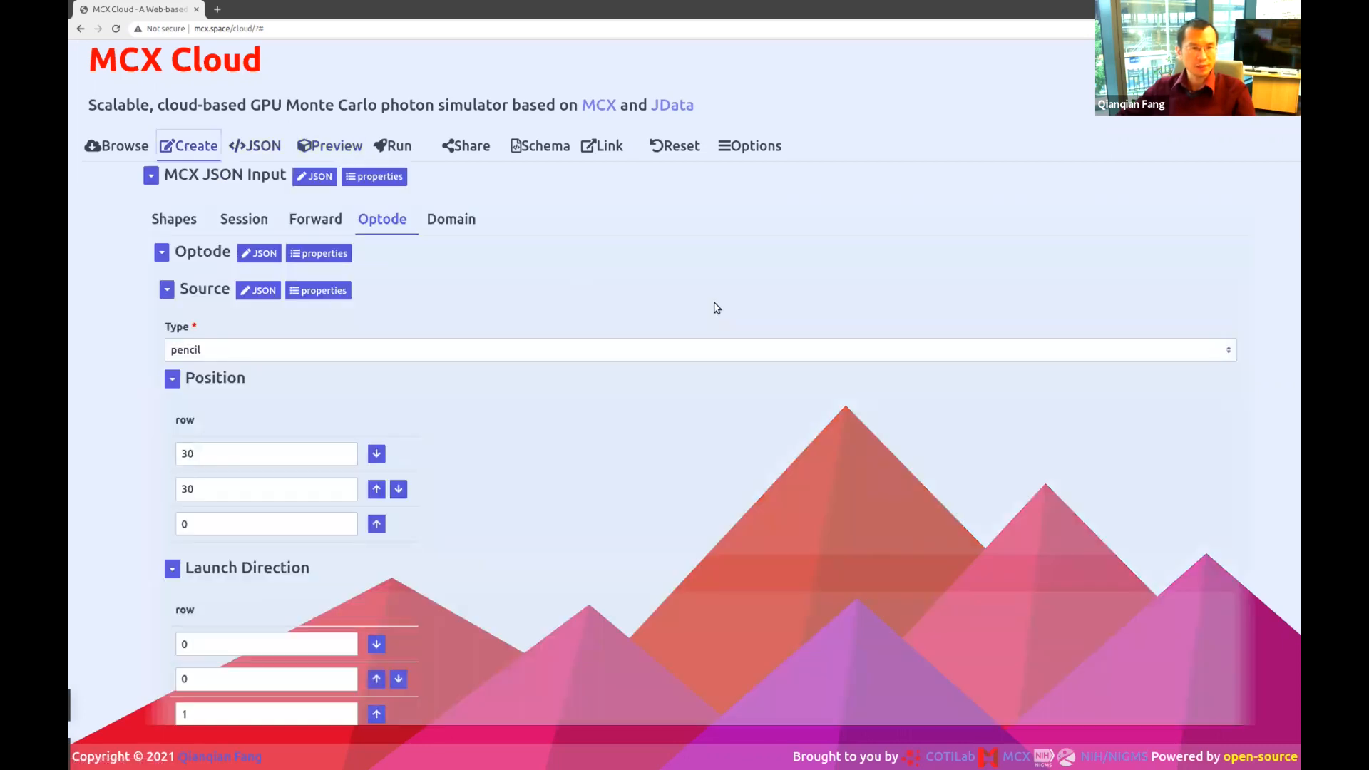
Add a second shape below the 60×60×60 Grid and set its type to ZLayers.
click(174, 219)
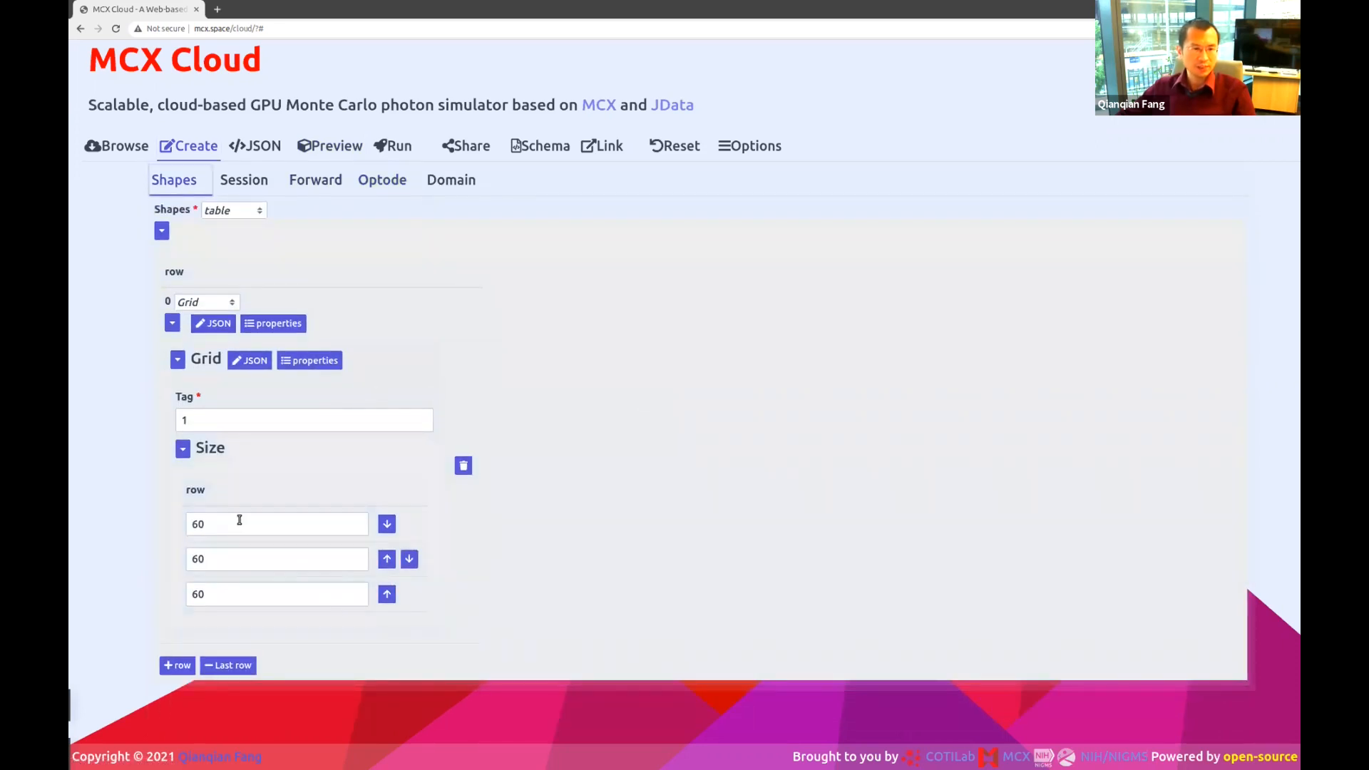
double_click(214, 422)
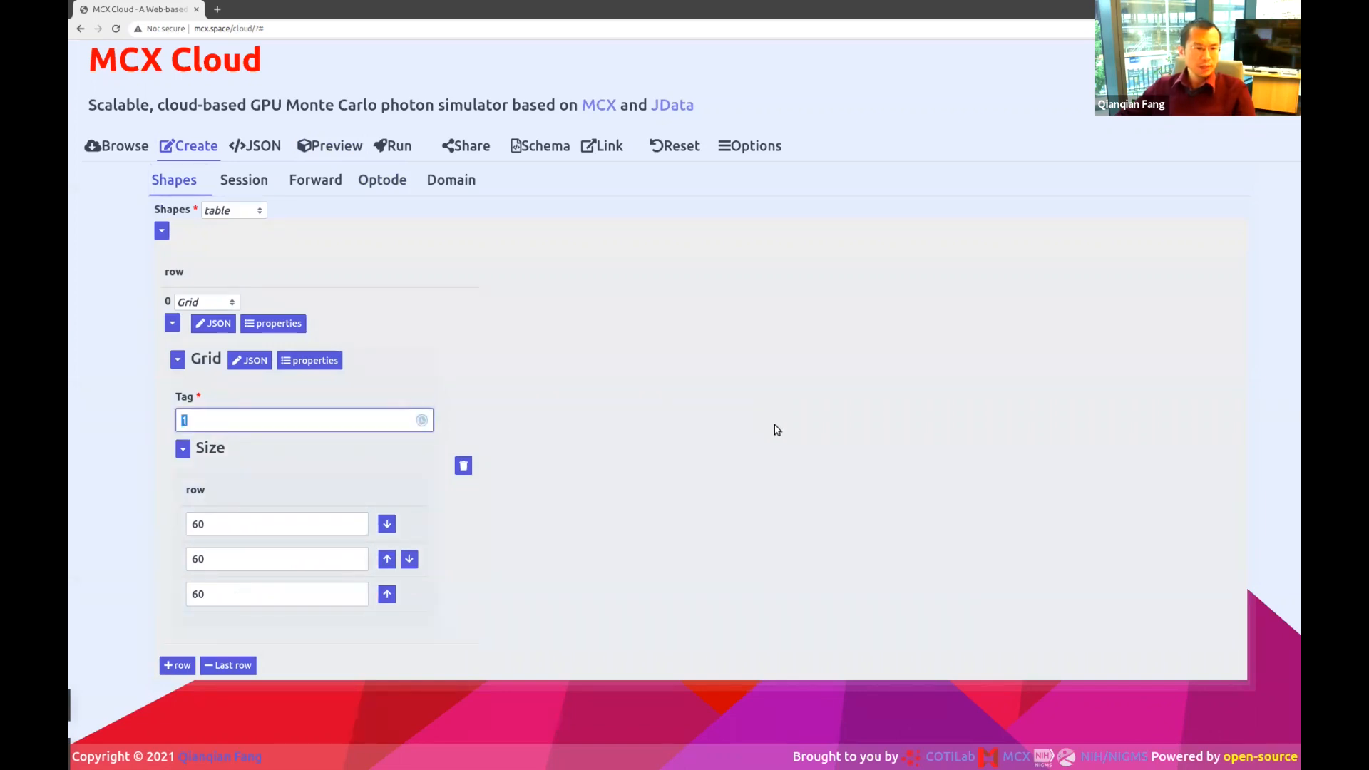
click(178, 667)
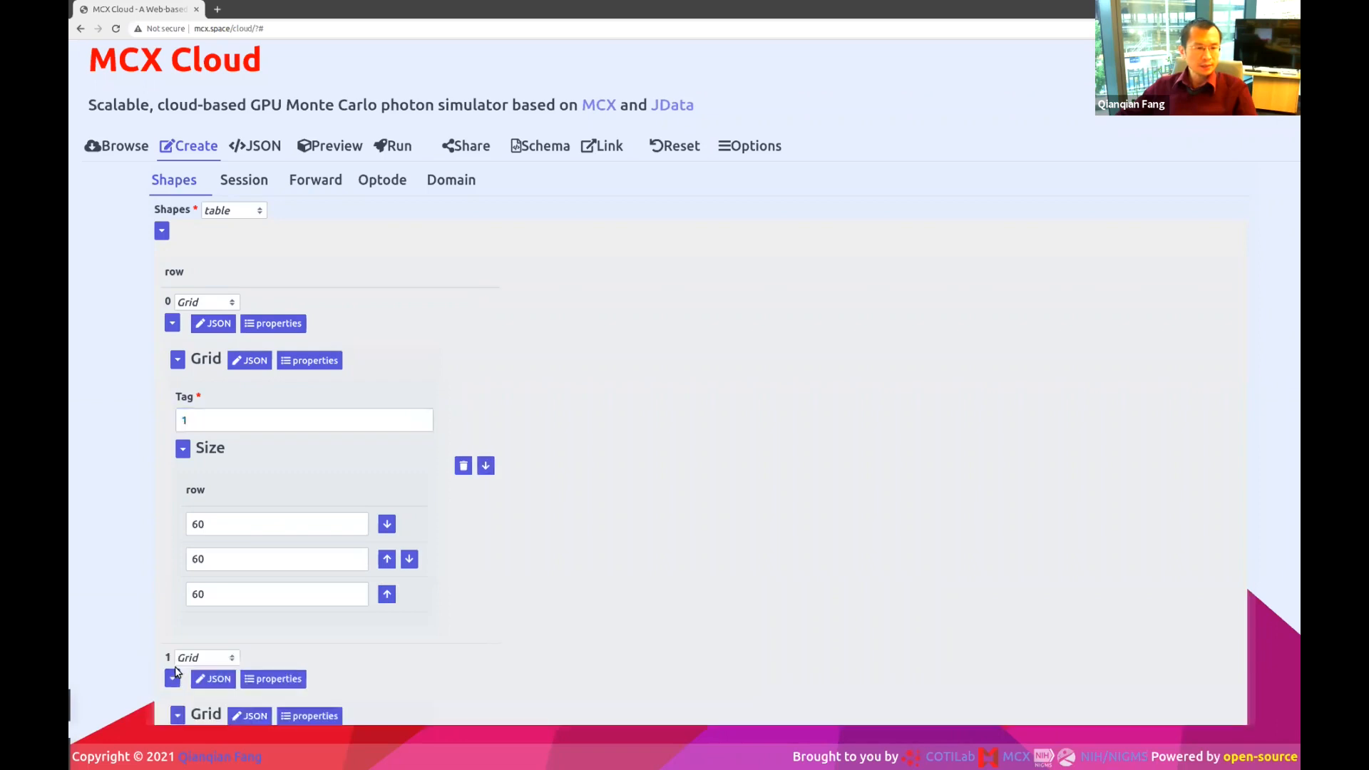
scroll(666, 474, down, 5)
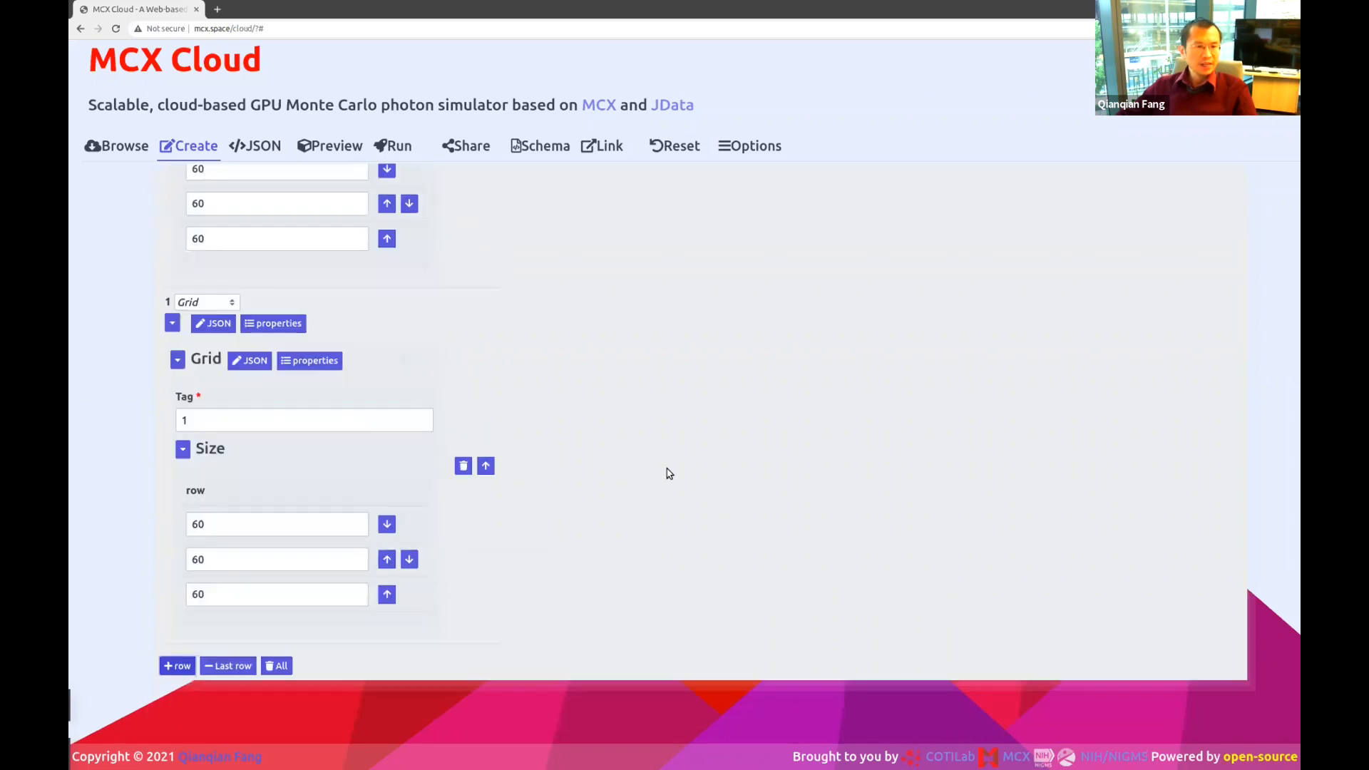
click(197, 303)
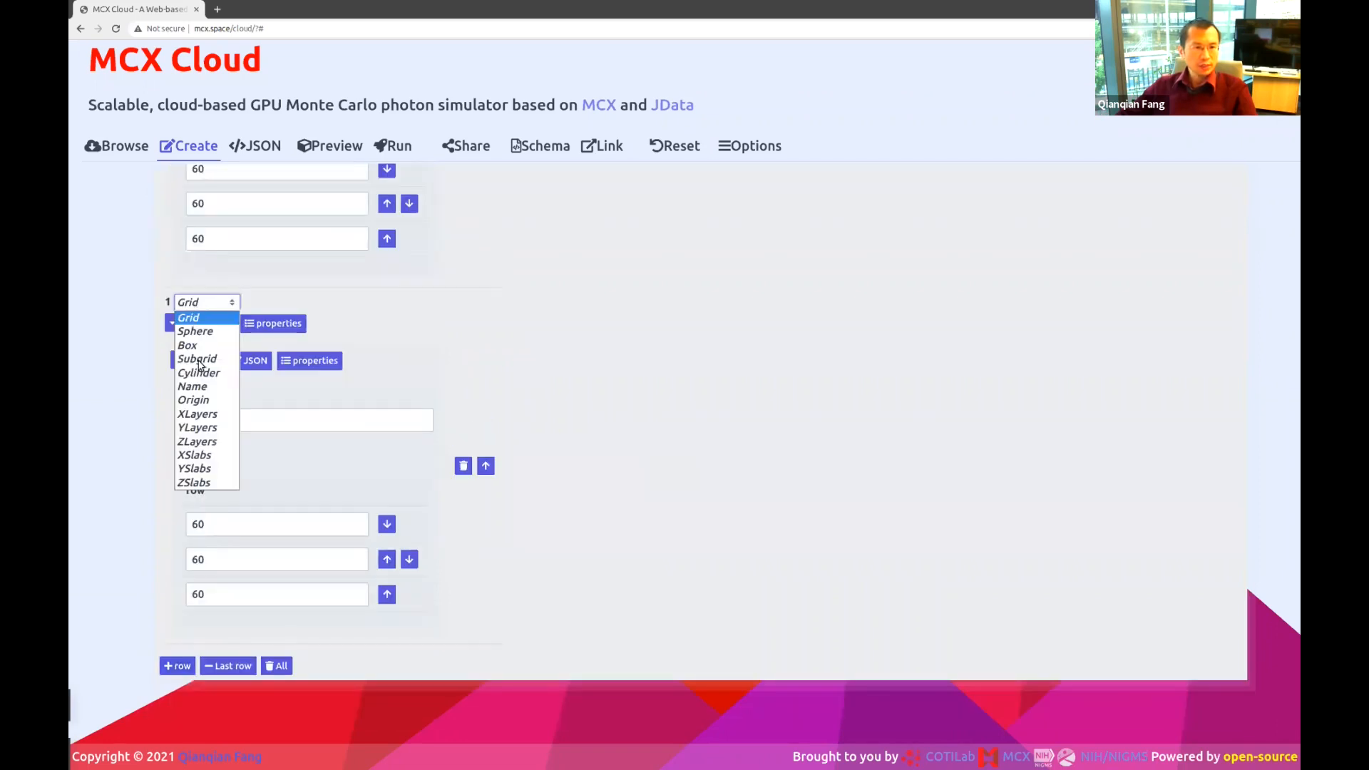
click(217, 442)
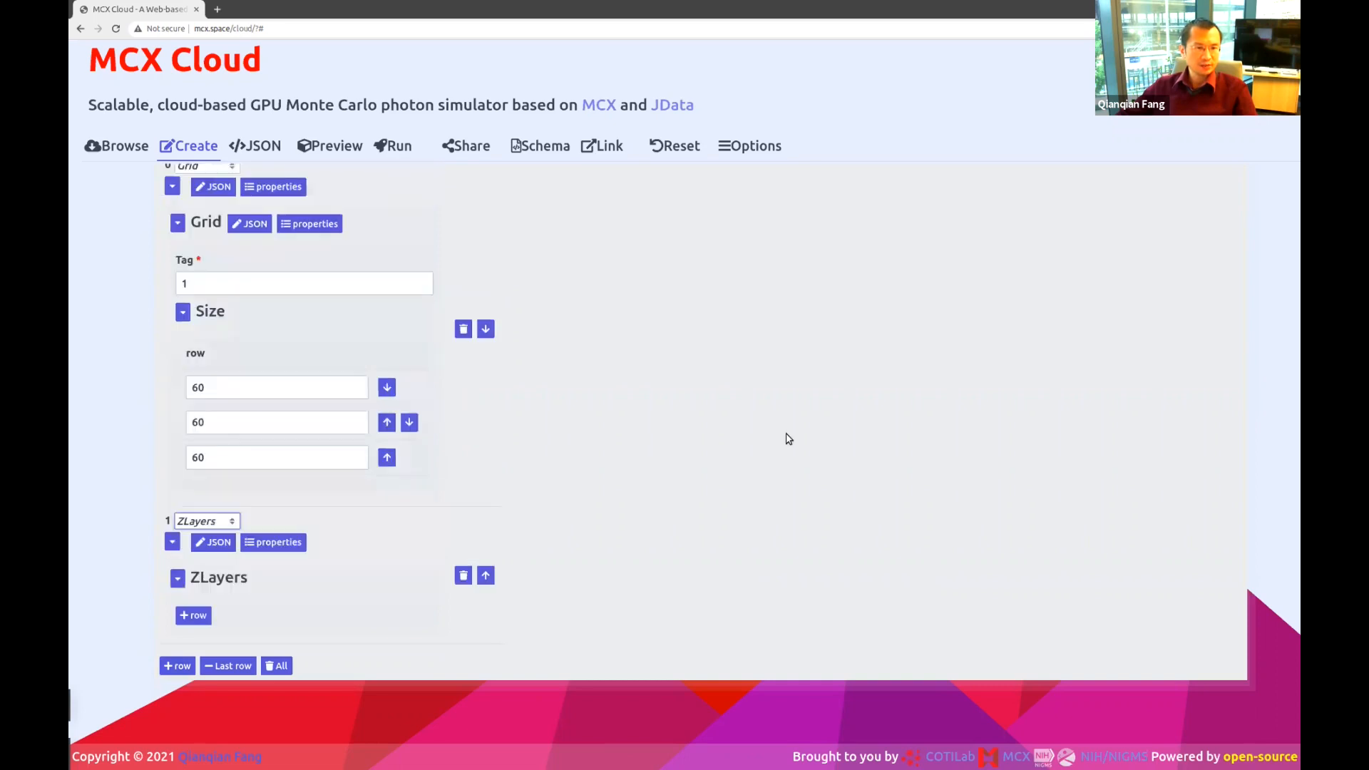
Add a ZLayers row and enter the values 20, 40 and 2.
click(200, 619)
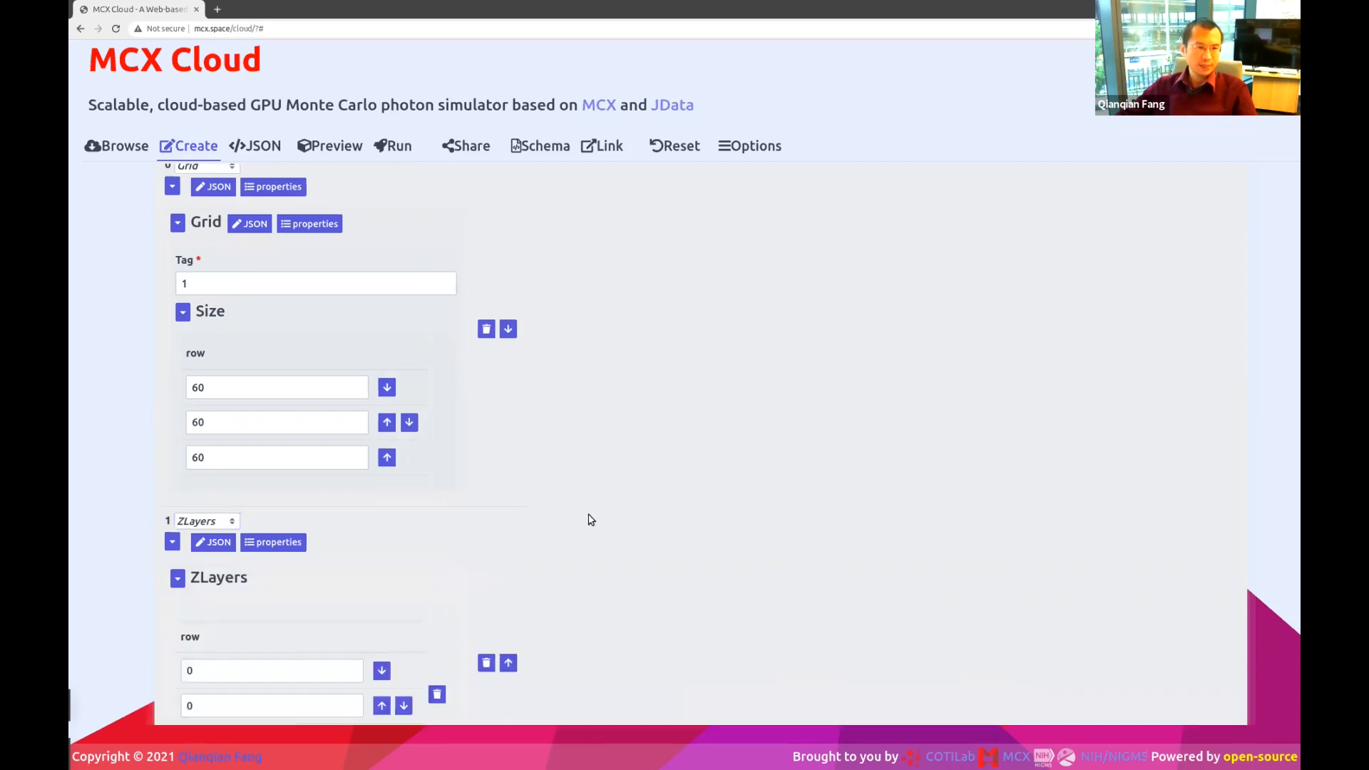
scroll(592, 521, down, 3)
double_click(253, 503)
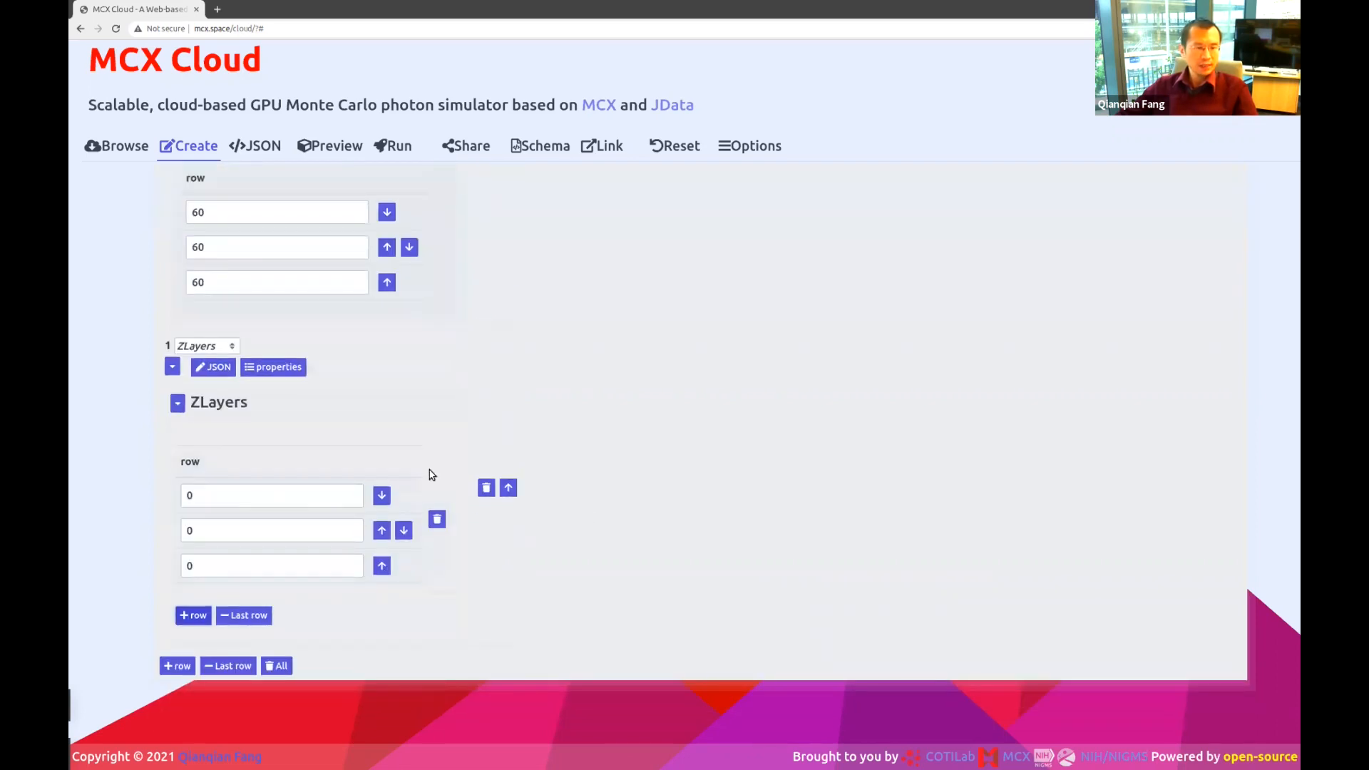
text(20)
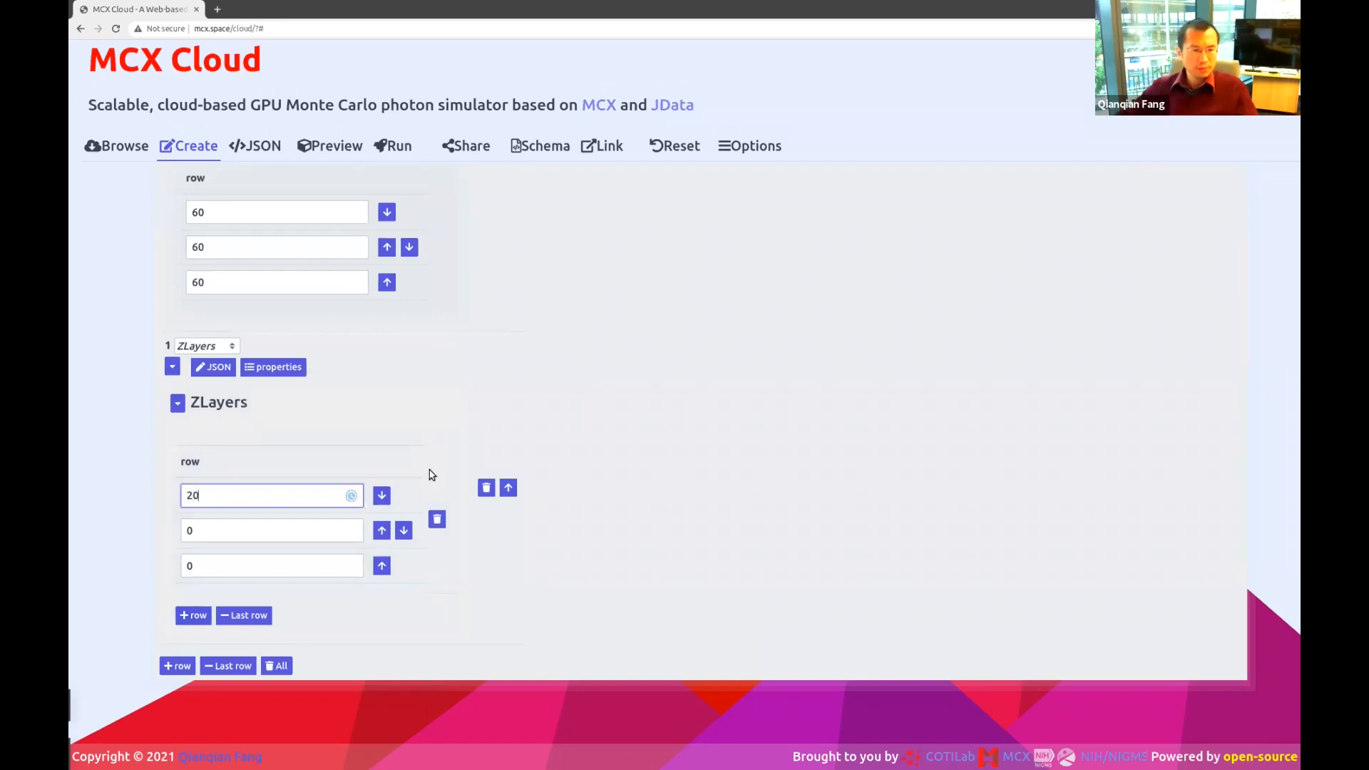
double_click(246, 528)
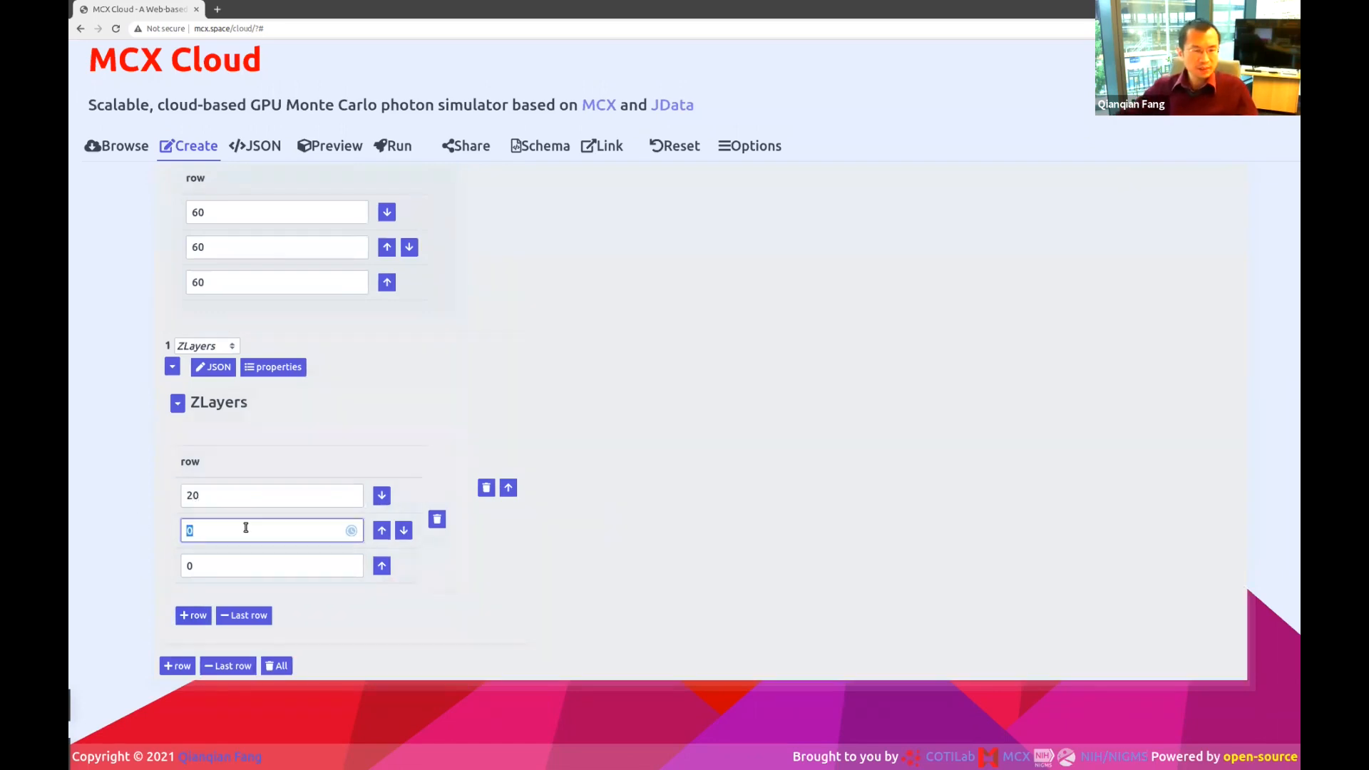
double_click(275, 499)
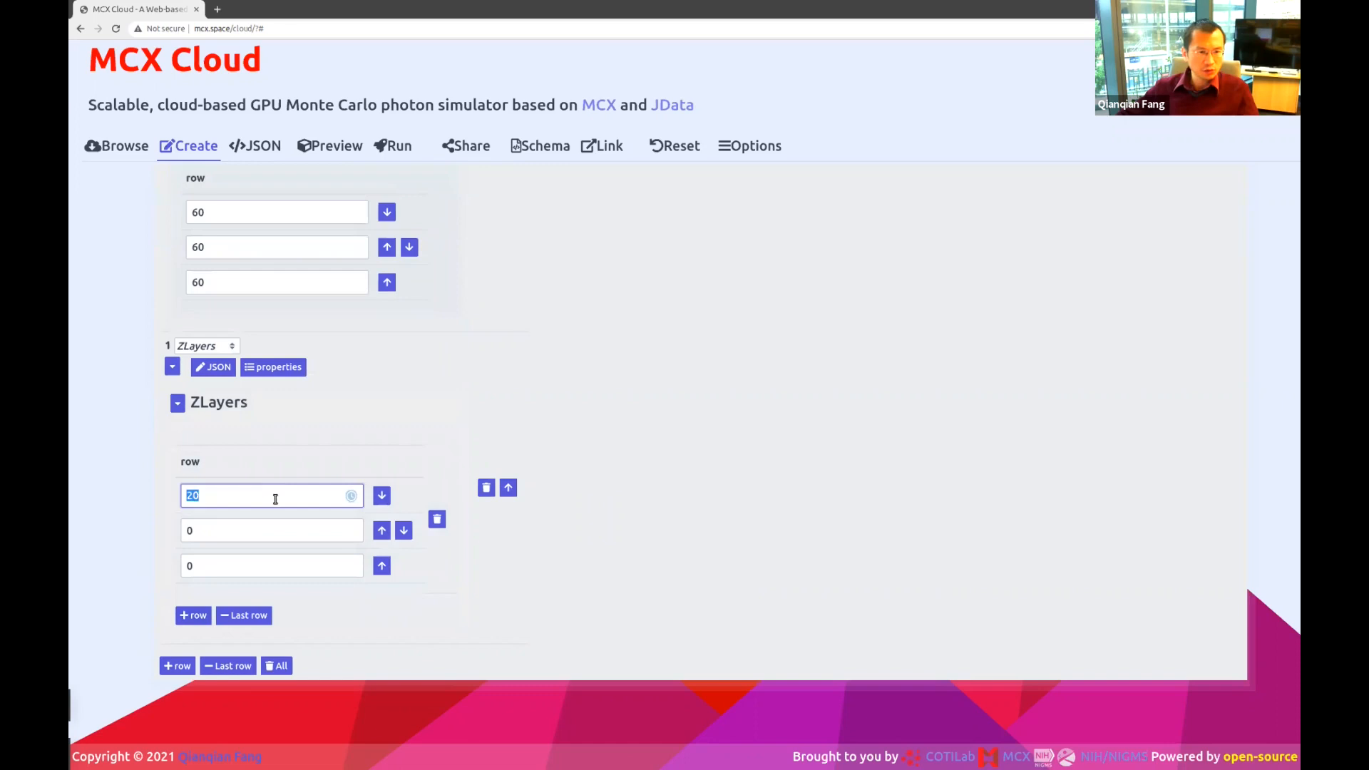
double_click(207, 530)
text(40)
click(203, 567)
key(BackSpace)
text(2)
Review the ZLayers entries 20, 40 and 2.
double_click(237, 499)
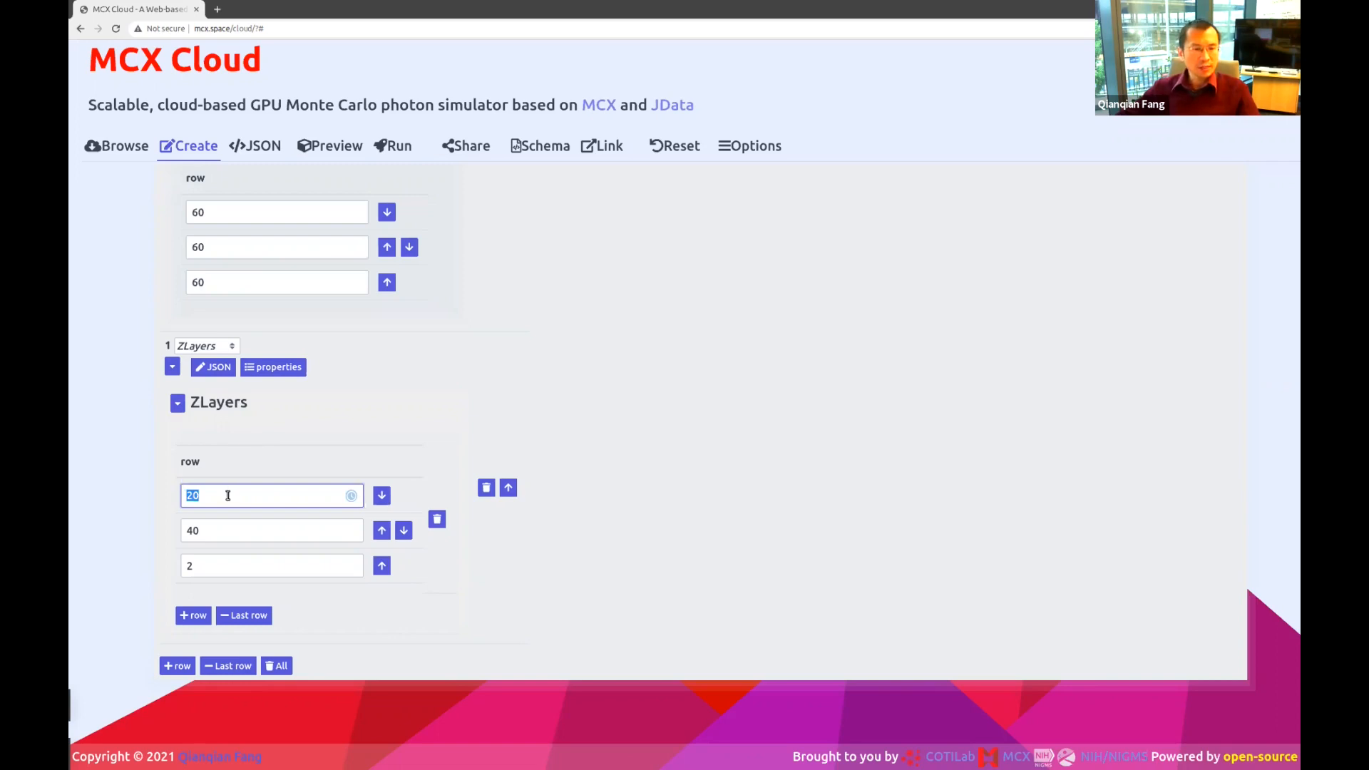
double_click(214, 526)
double_click(239, 563)
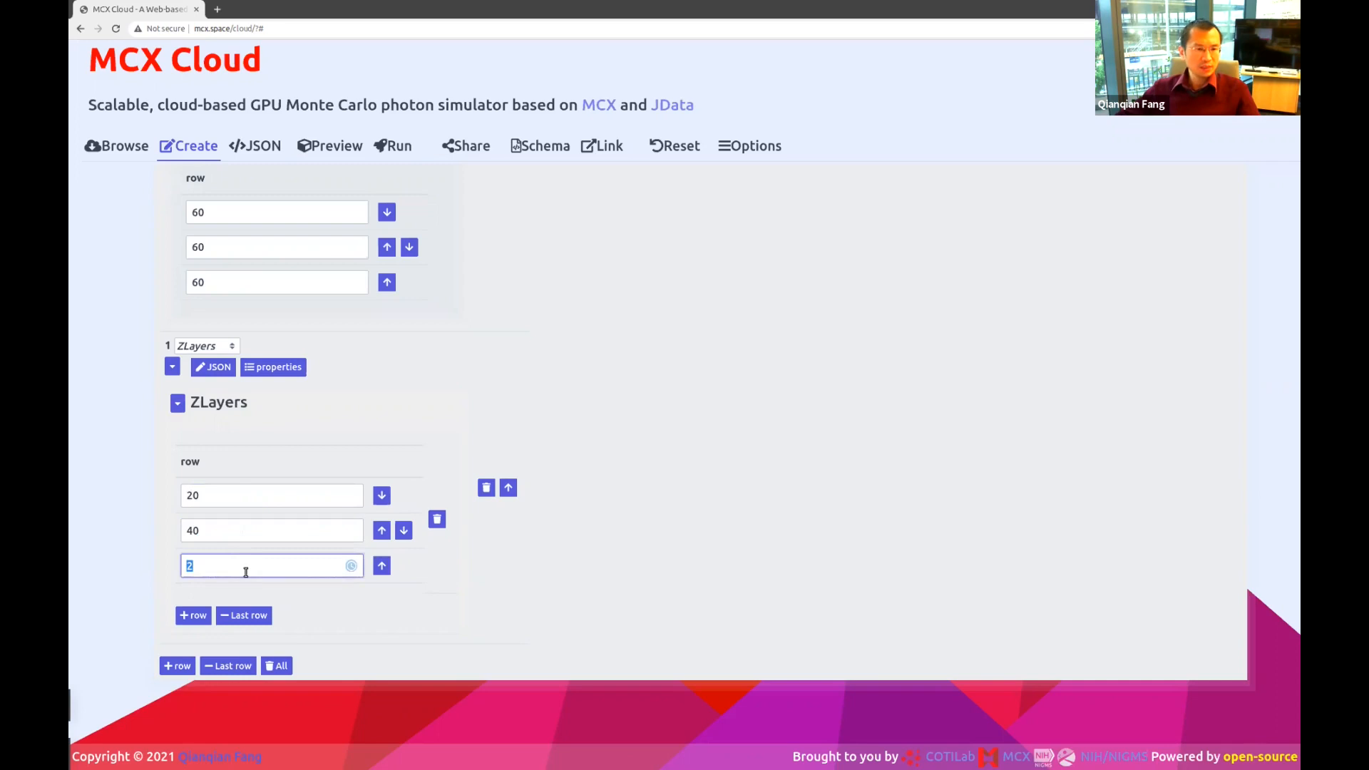
click(246, 571)
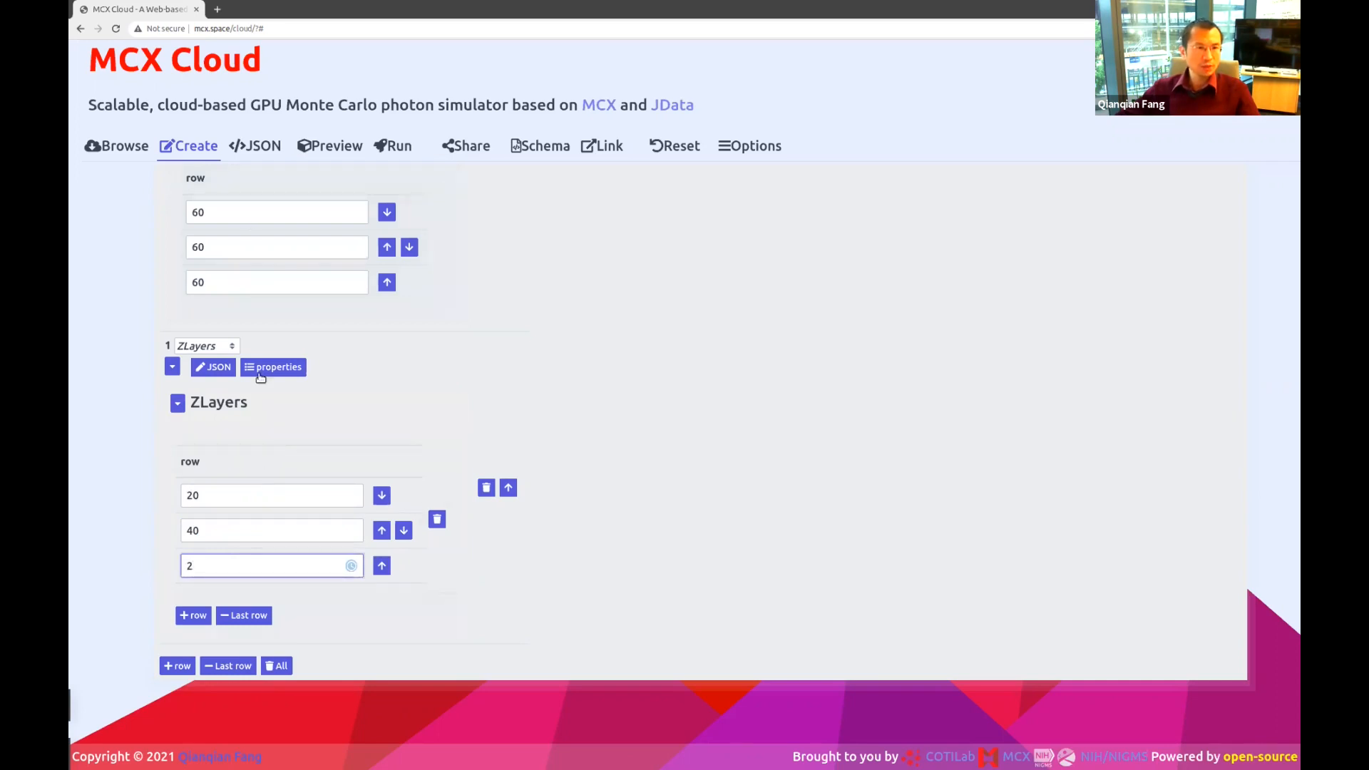
scroll(260, 378, up, 2)
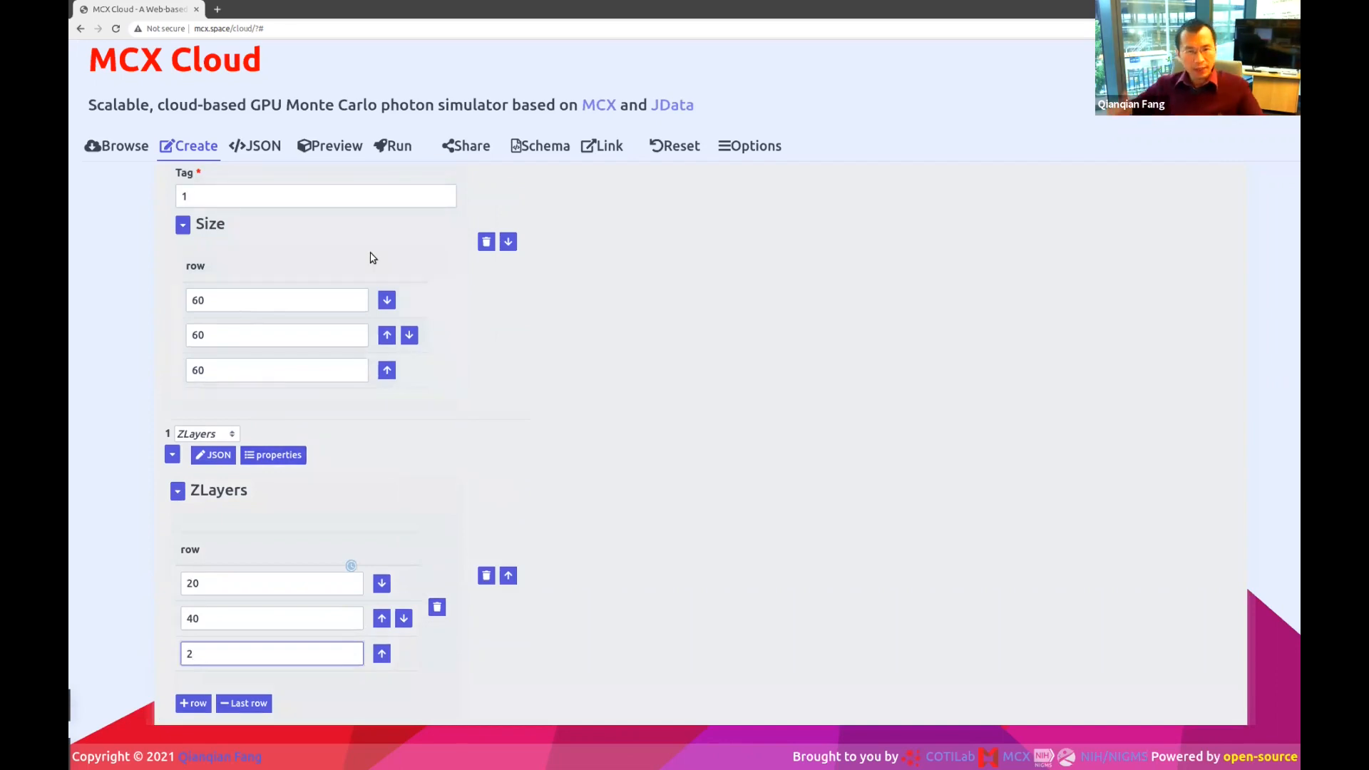
scroll(322, 423, down, 2)
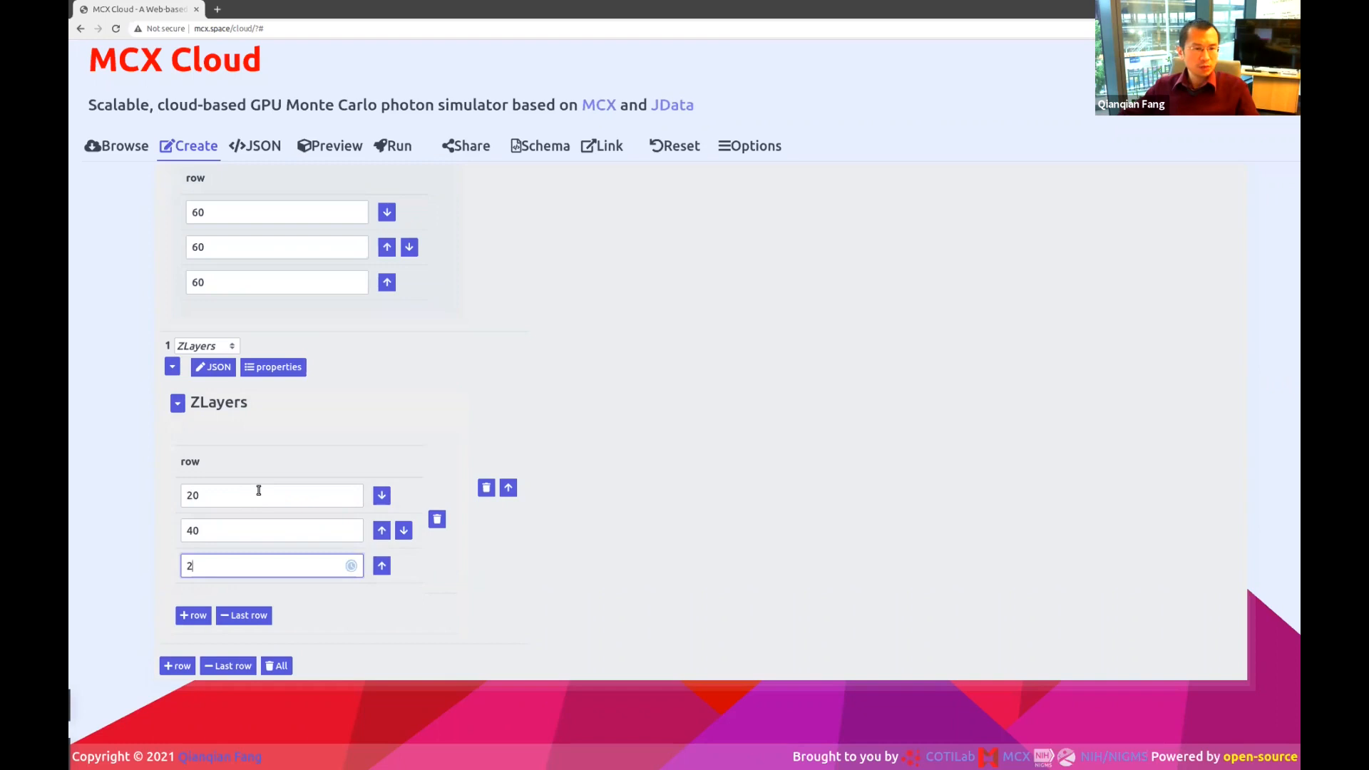
click(215, 532)
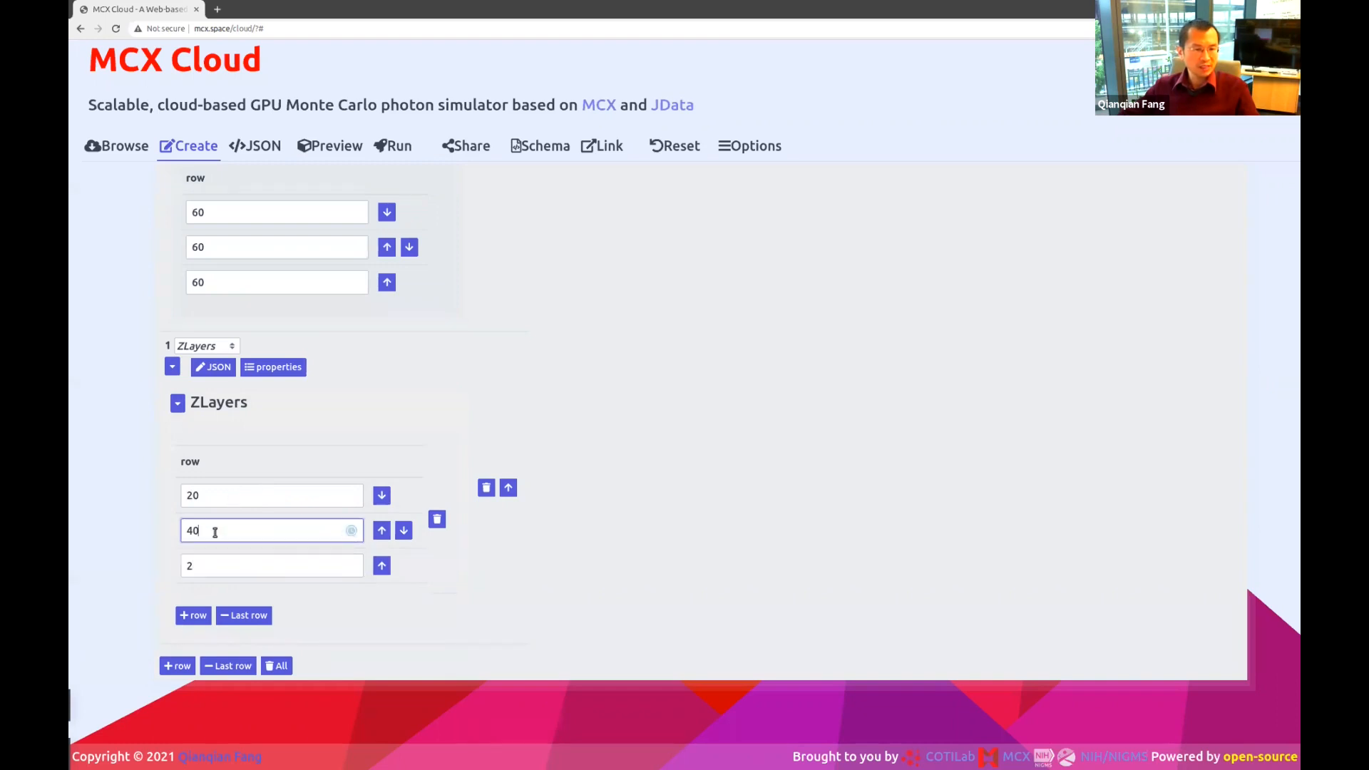
click(330, 147)
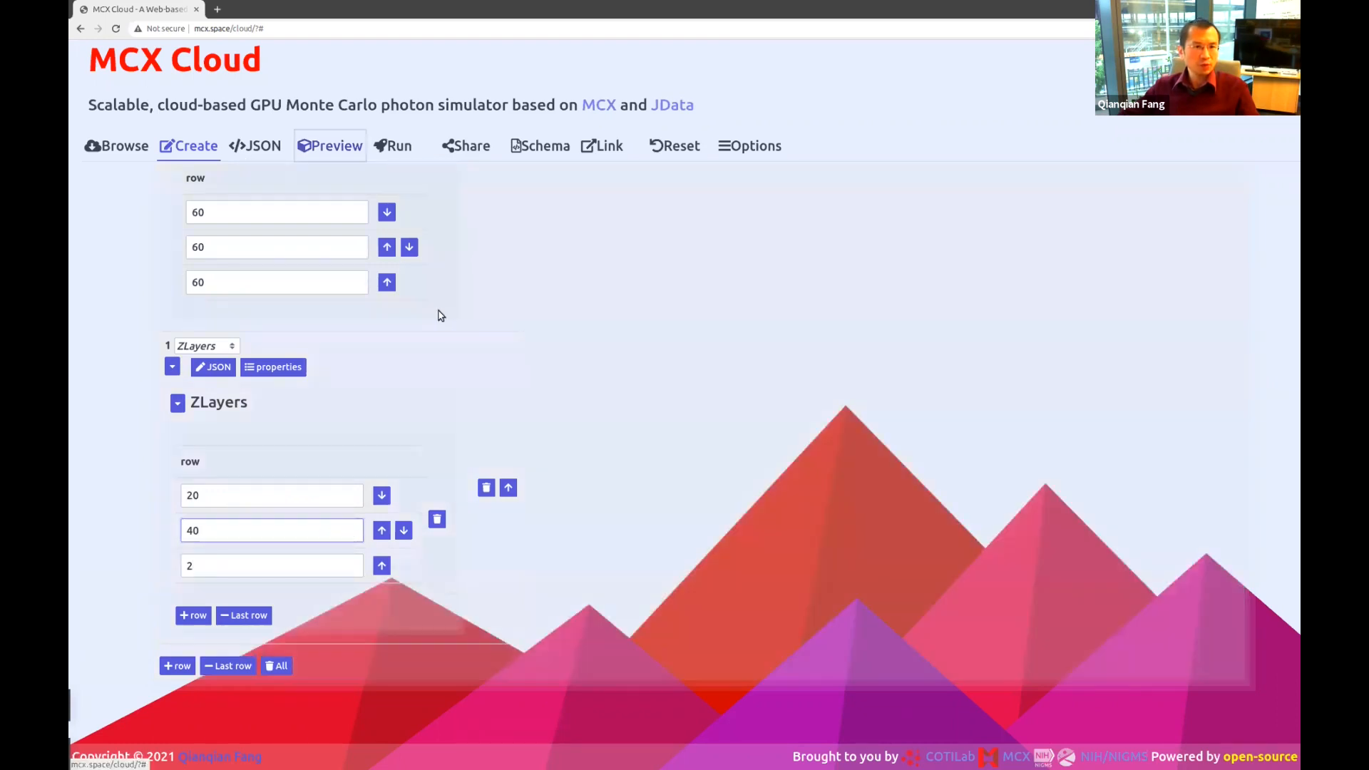
drag(492, 454, 630, 472)
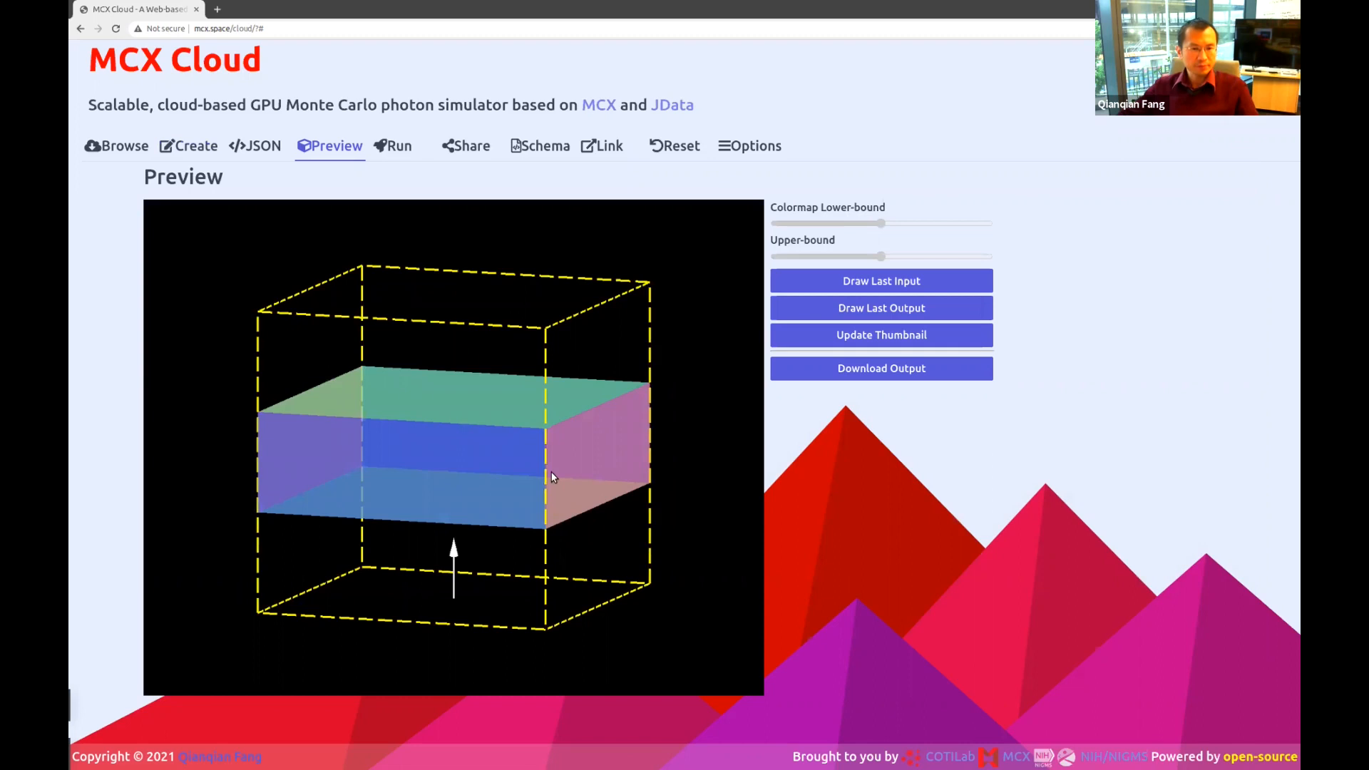
drag(552, 477, 560, 492)
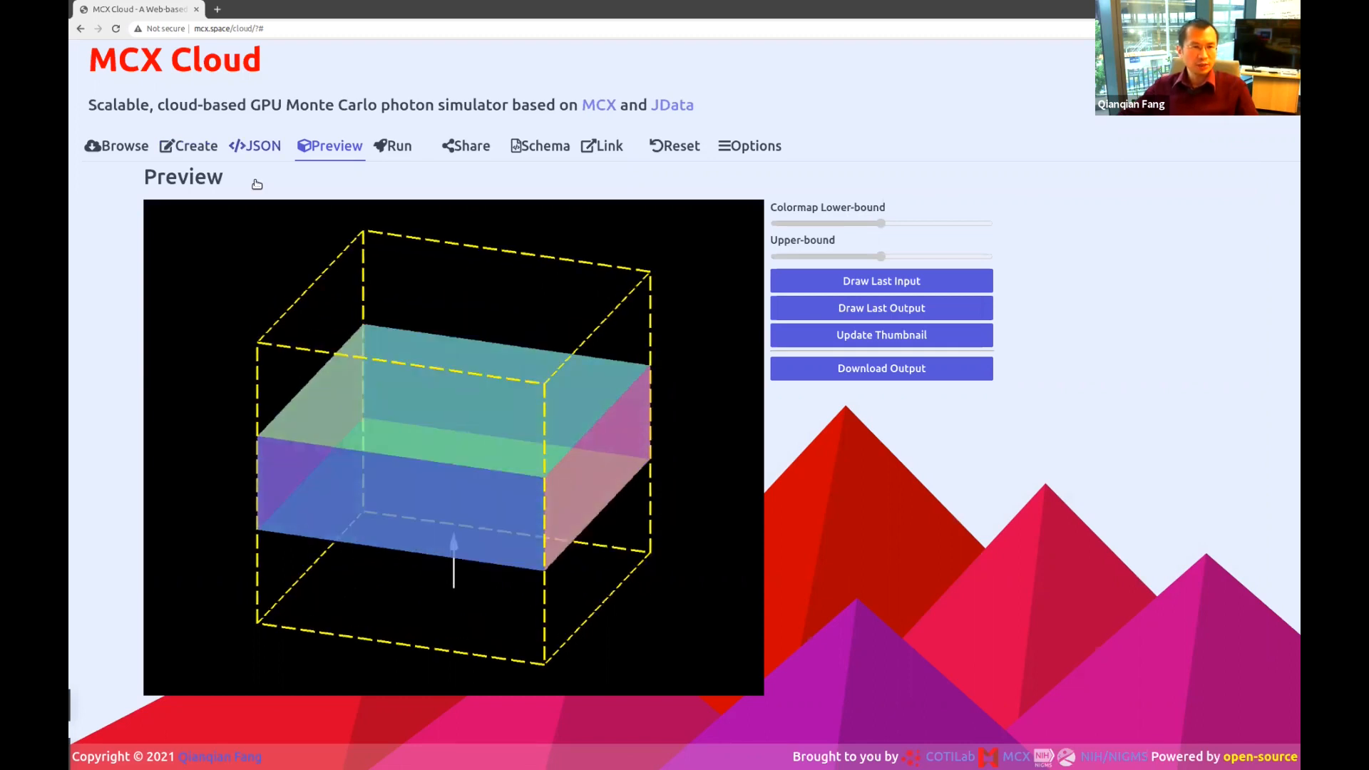
click(188, 146)
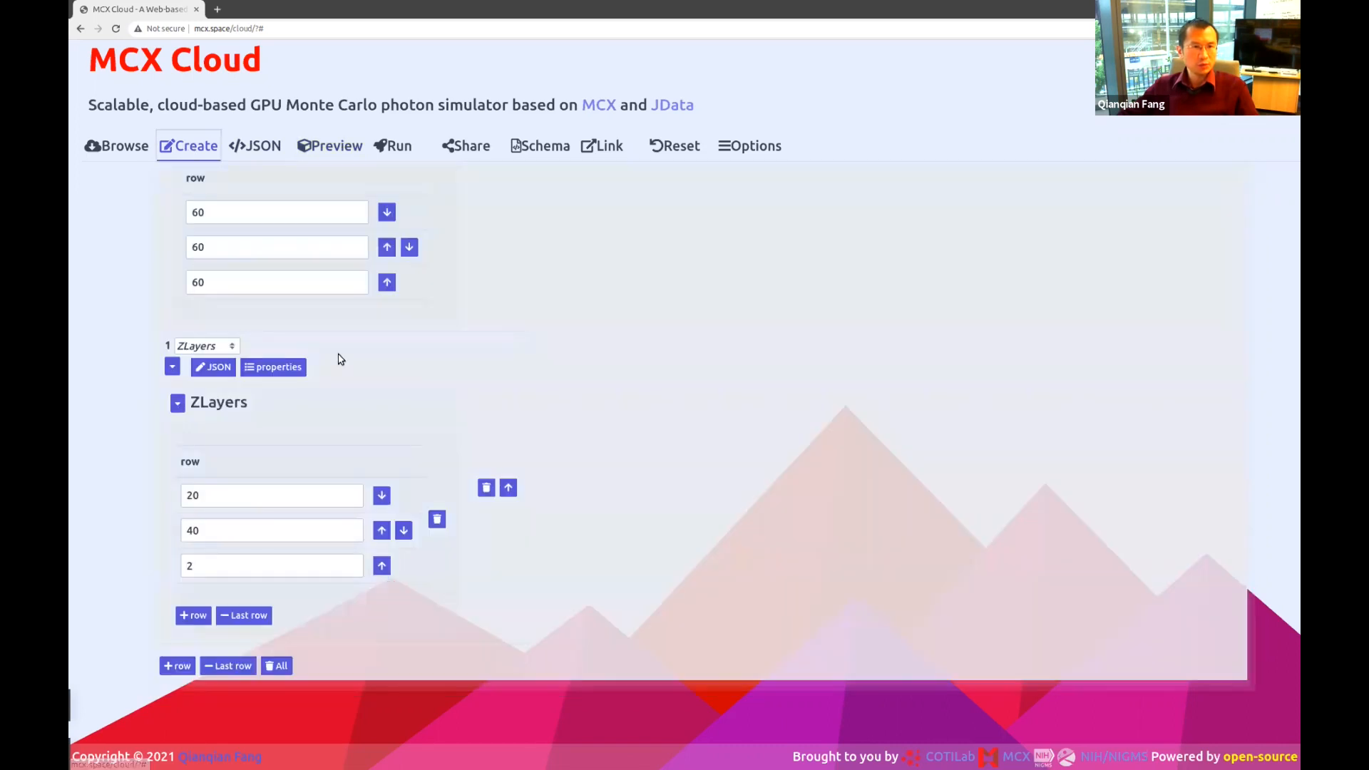
In the Optode settings, change the source's second position value to 5.
scroll(352, 330, up, 5)
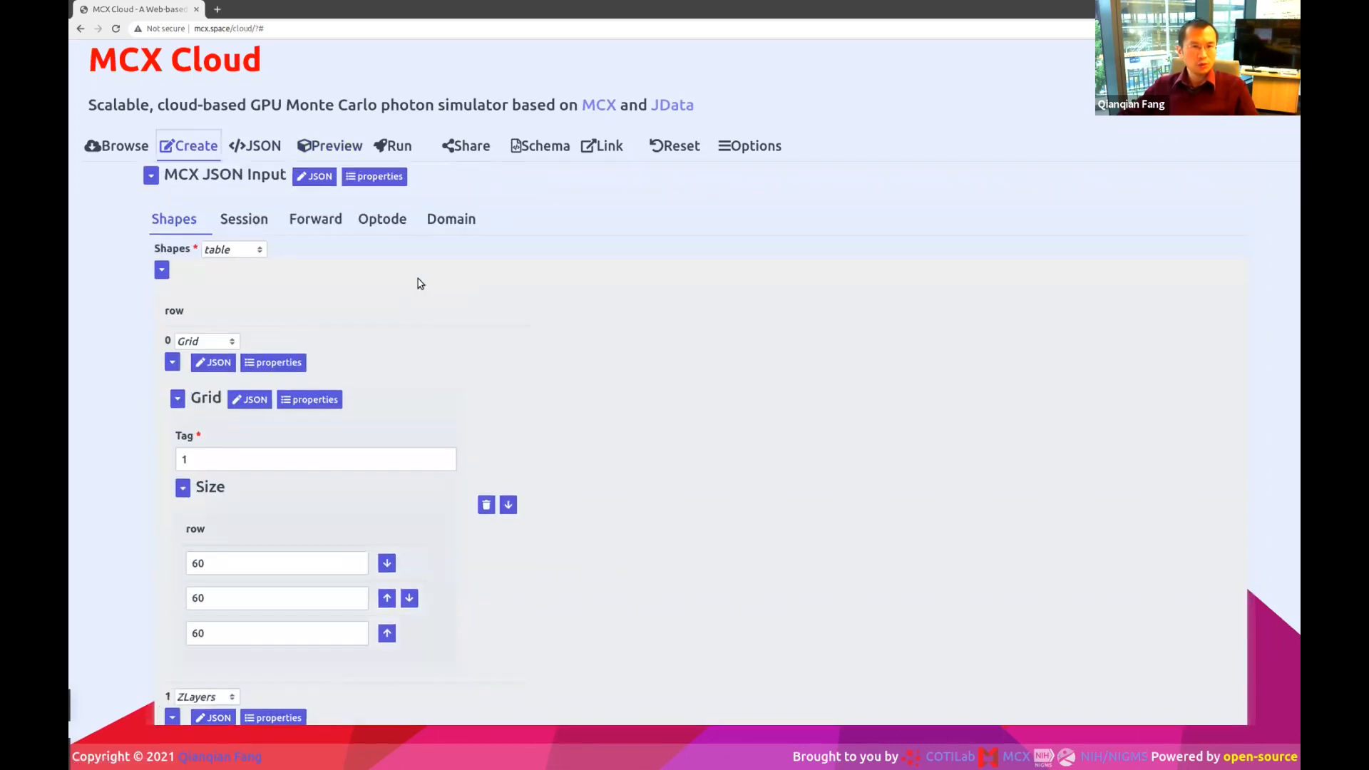
click(381, 219)
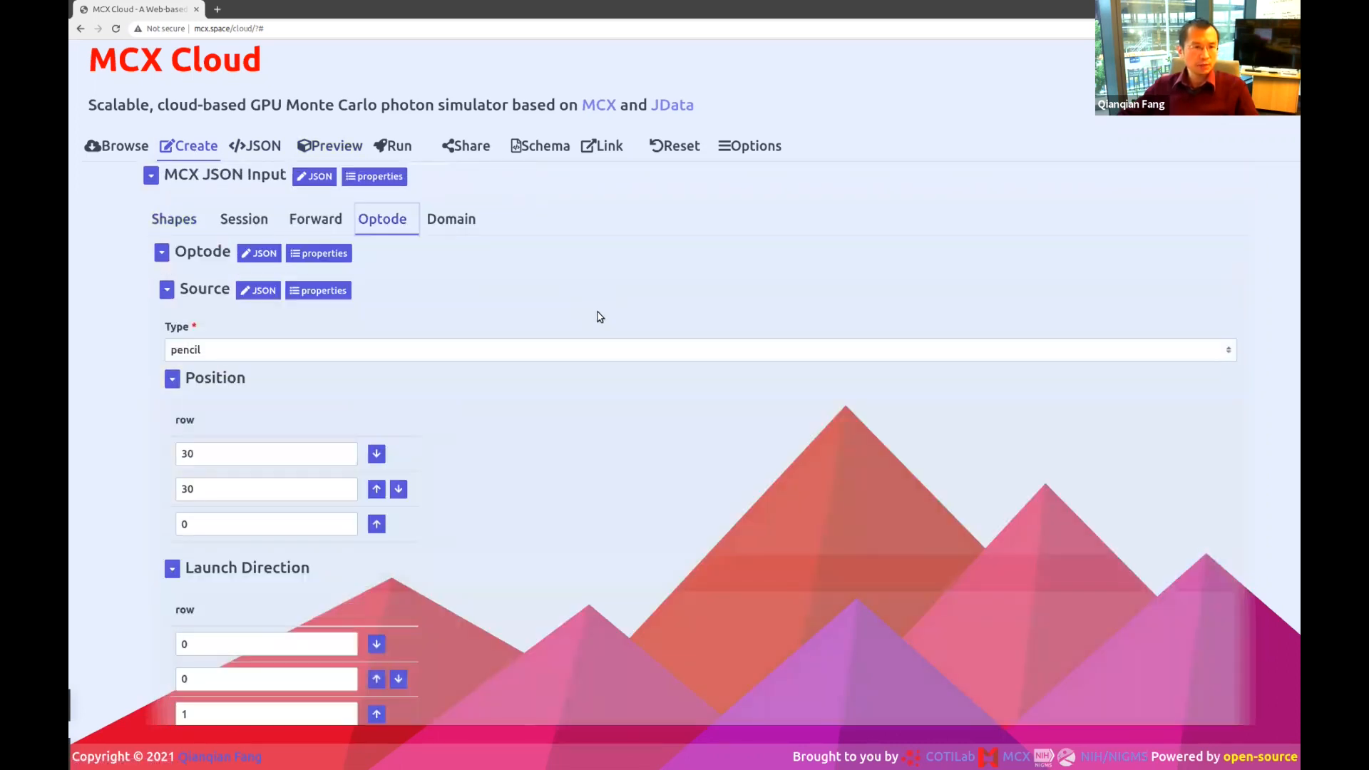
click(226, 454)
click(202, 493)
double_click(283, 488)
text(5)
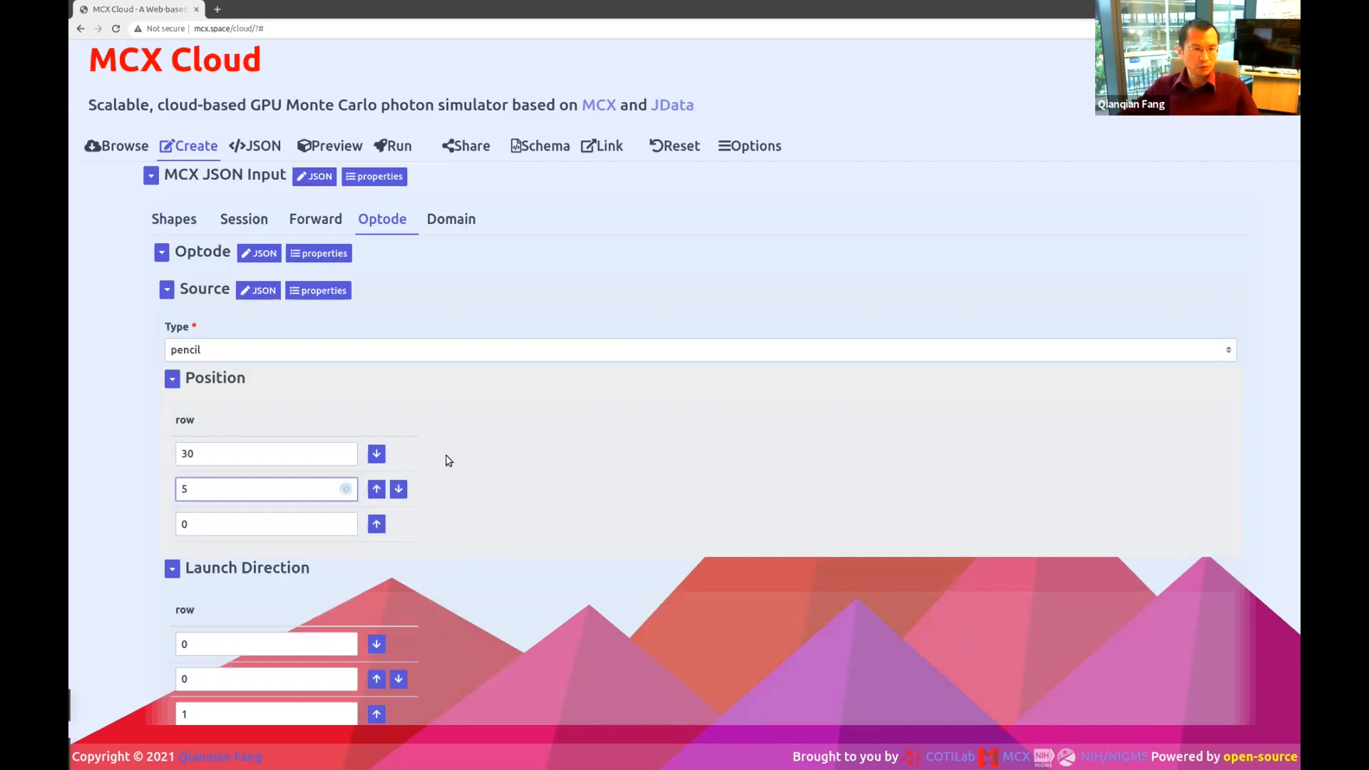
Preview the domain with the ZLayers slab and rotate it to front and top views.
click(311, 145)
drag(528, 406, 332, 572)
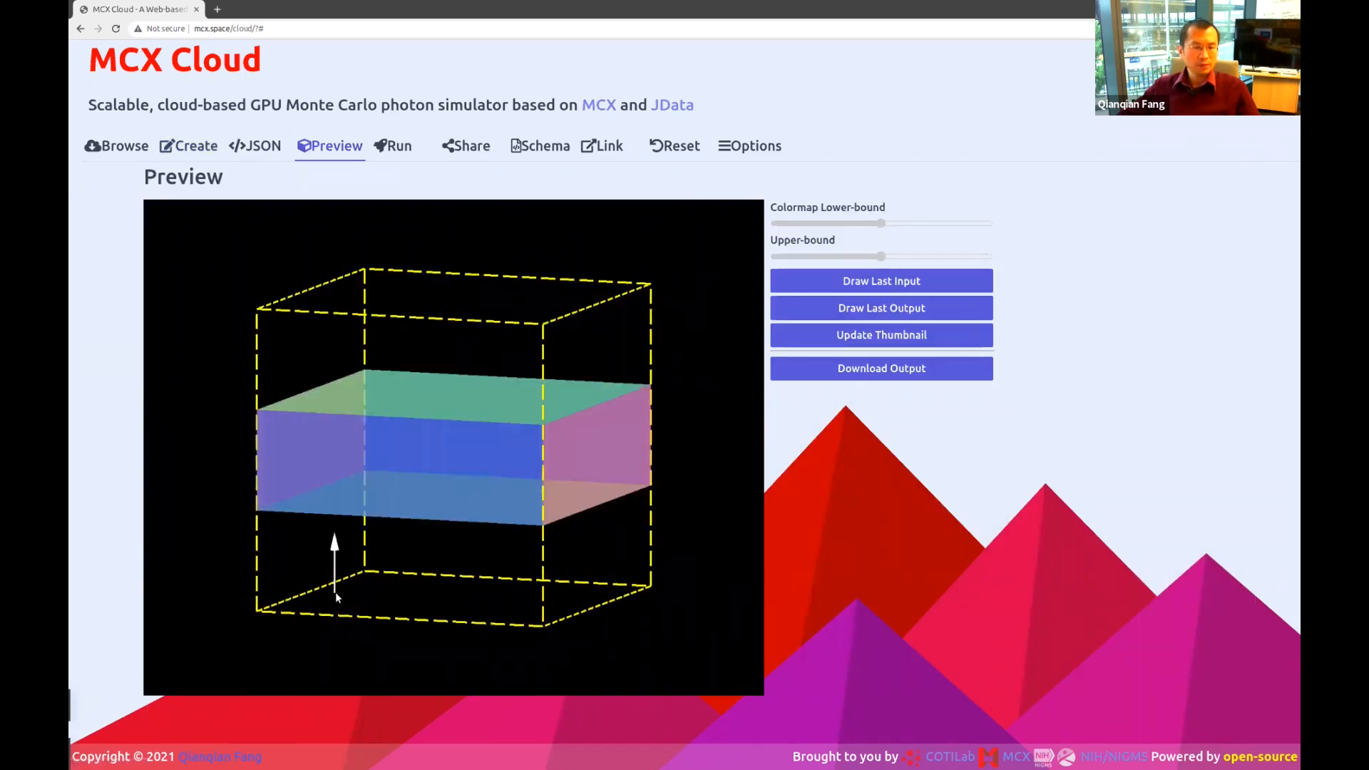
drag(452, 385, 420, 381)
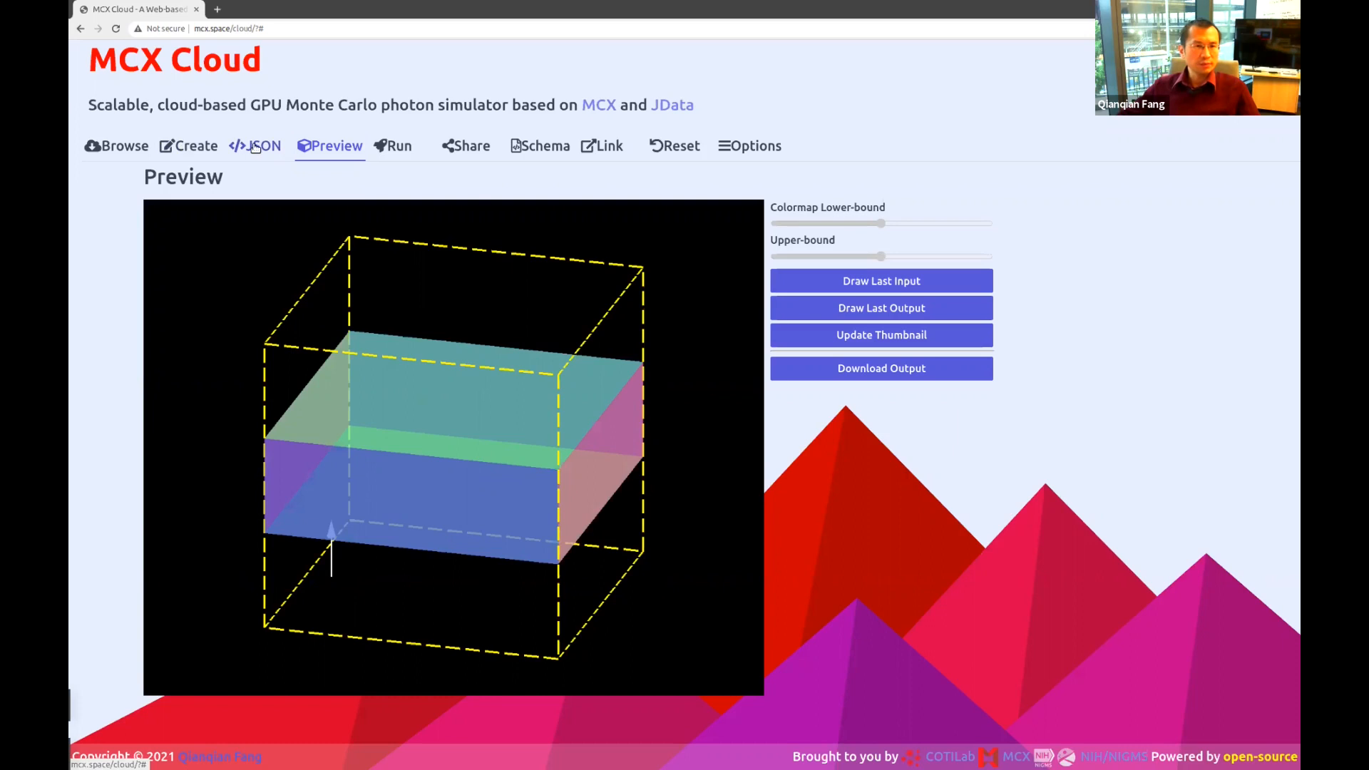
Change the source type from pencil to slit.
click(199, 148)
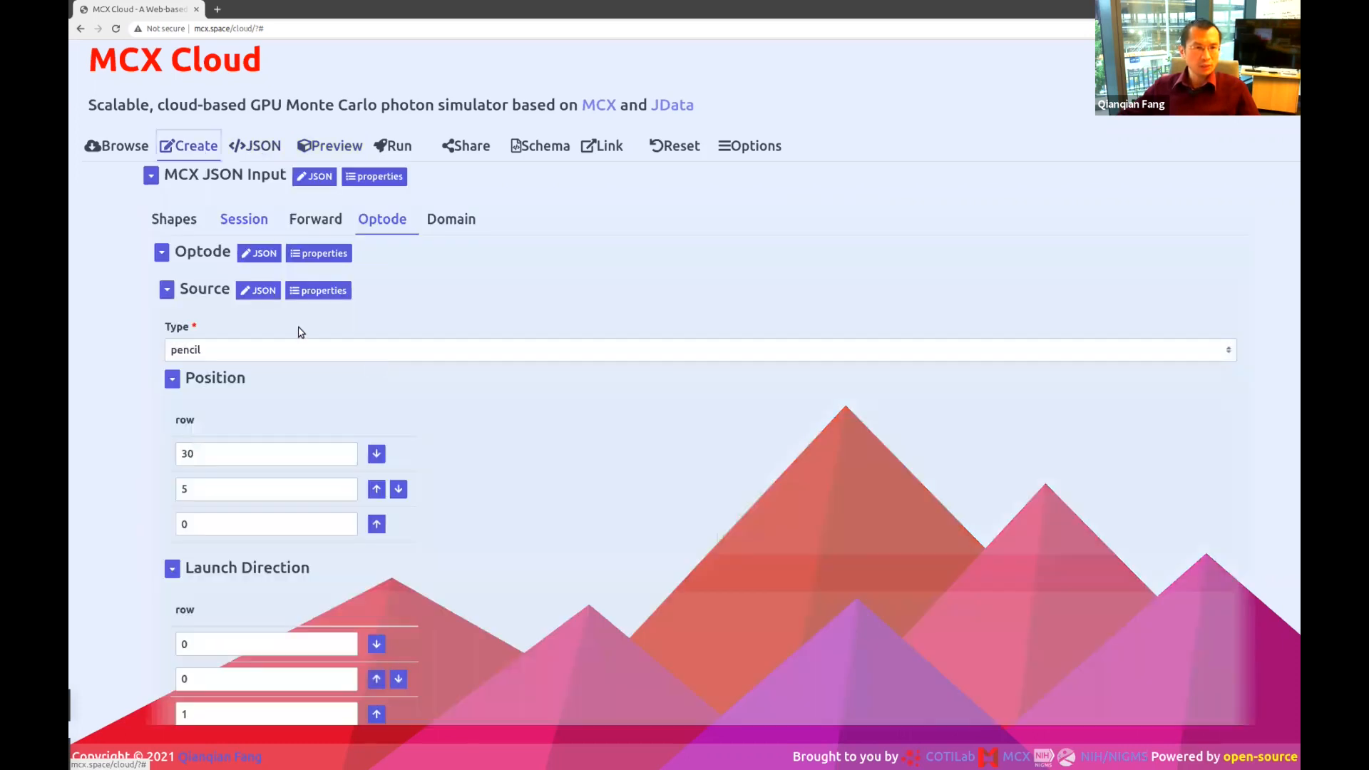
click(305, 349)
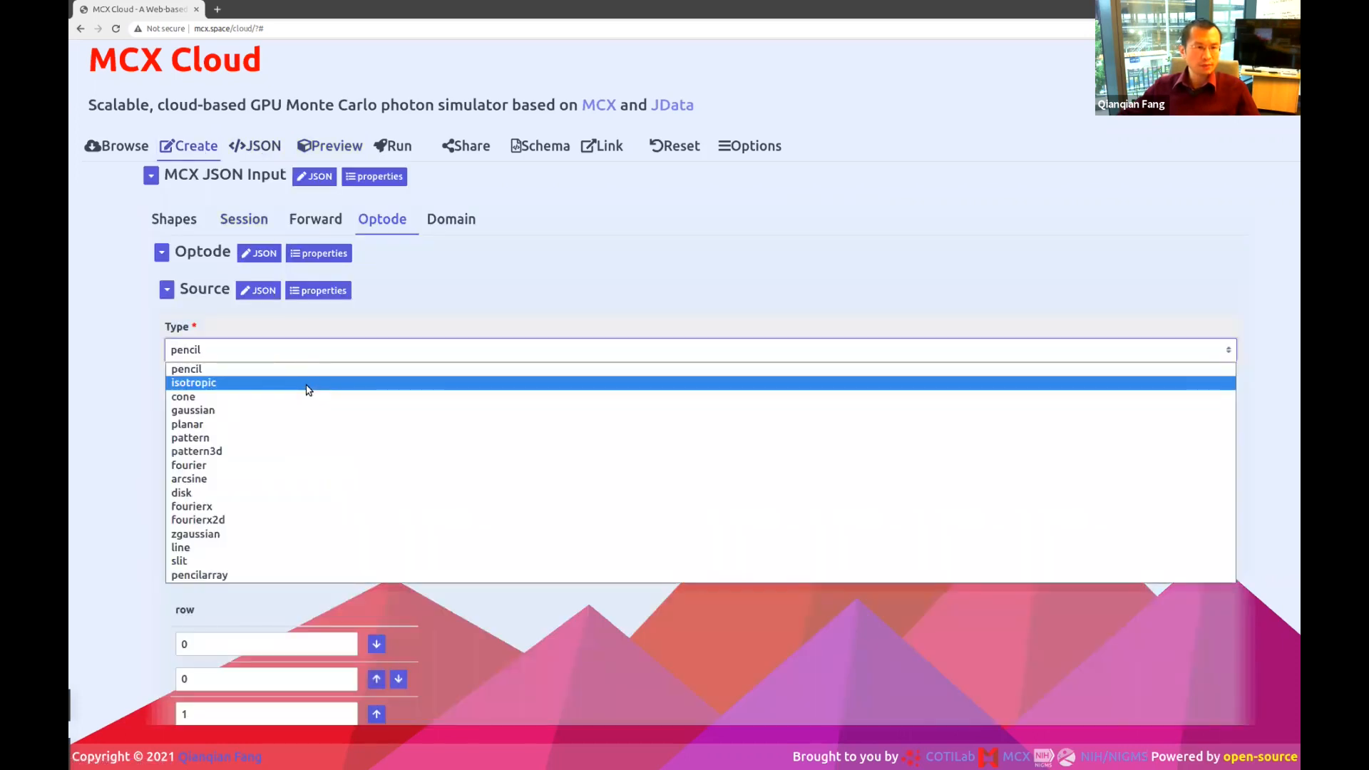
click(253, 562)
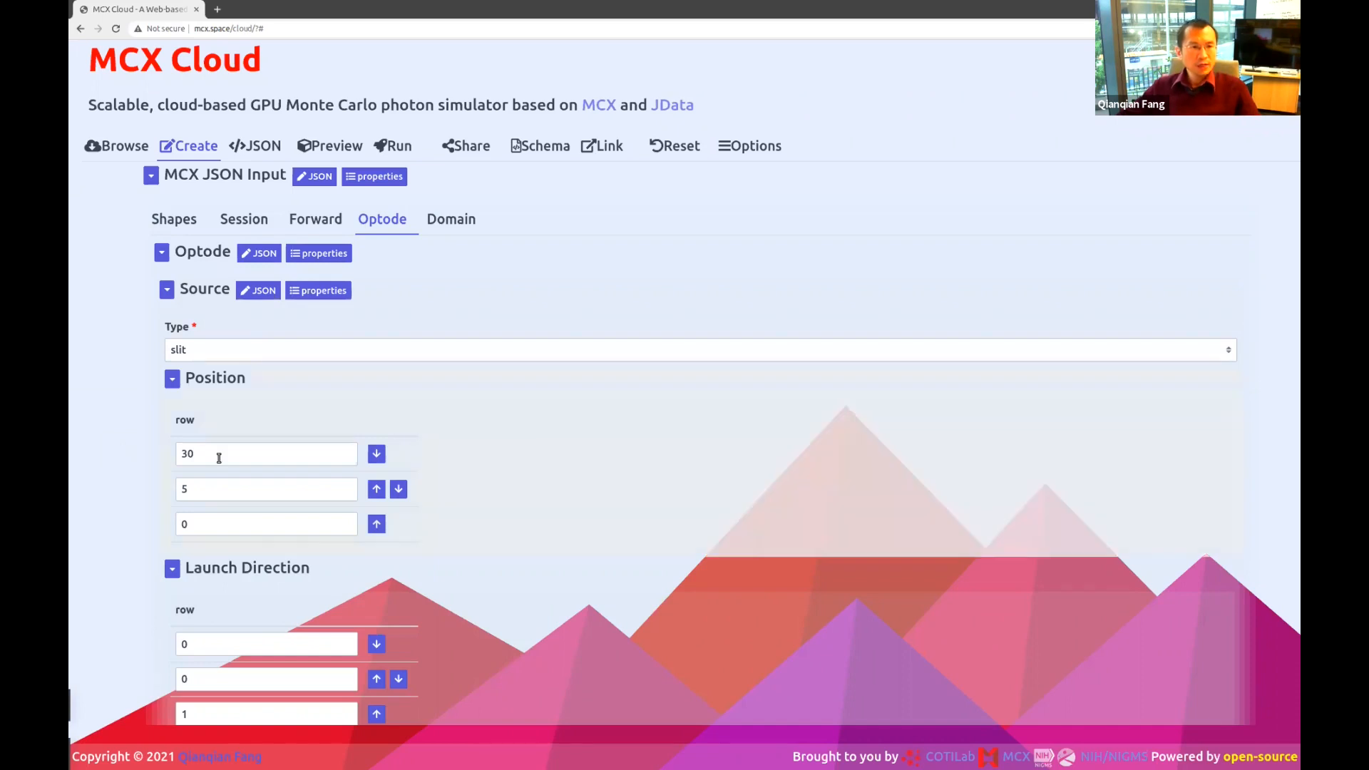
Replace the first position value 30 with 20, giving position 20, 5, 0.
click(221, 455)
double_click(221, 456)
text(20)
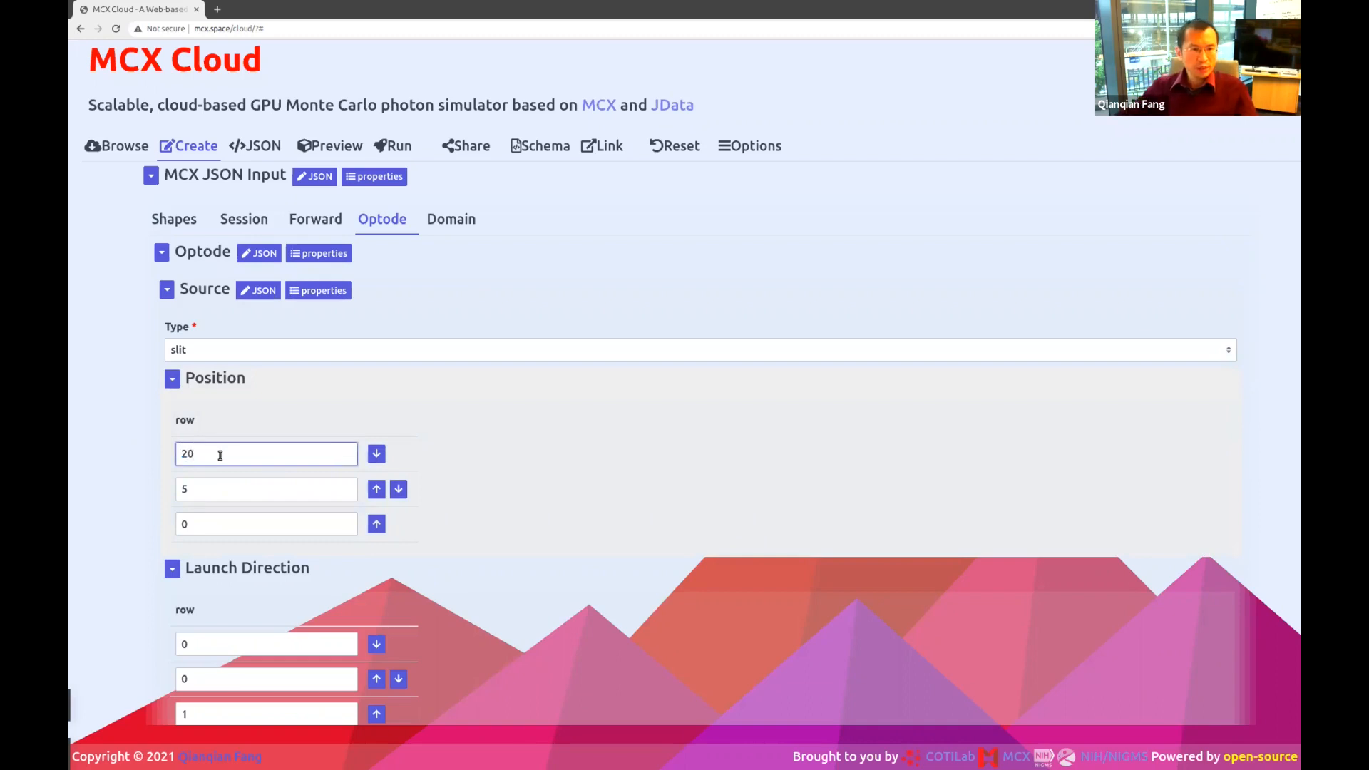
key(Tab)
click(197, 486)
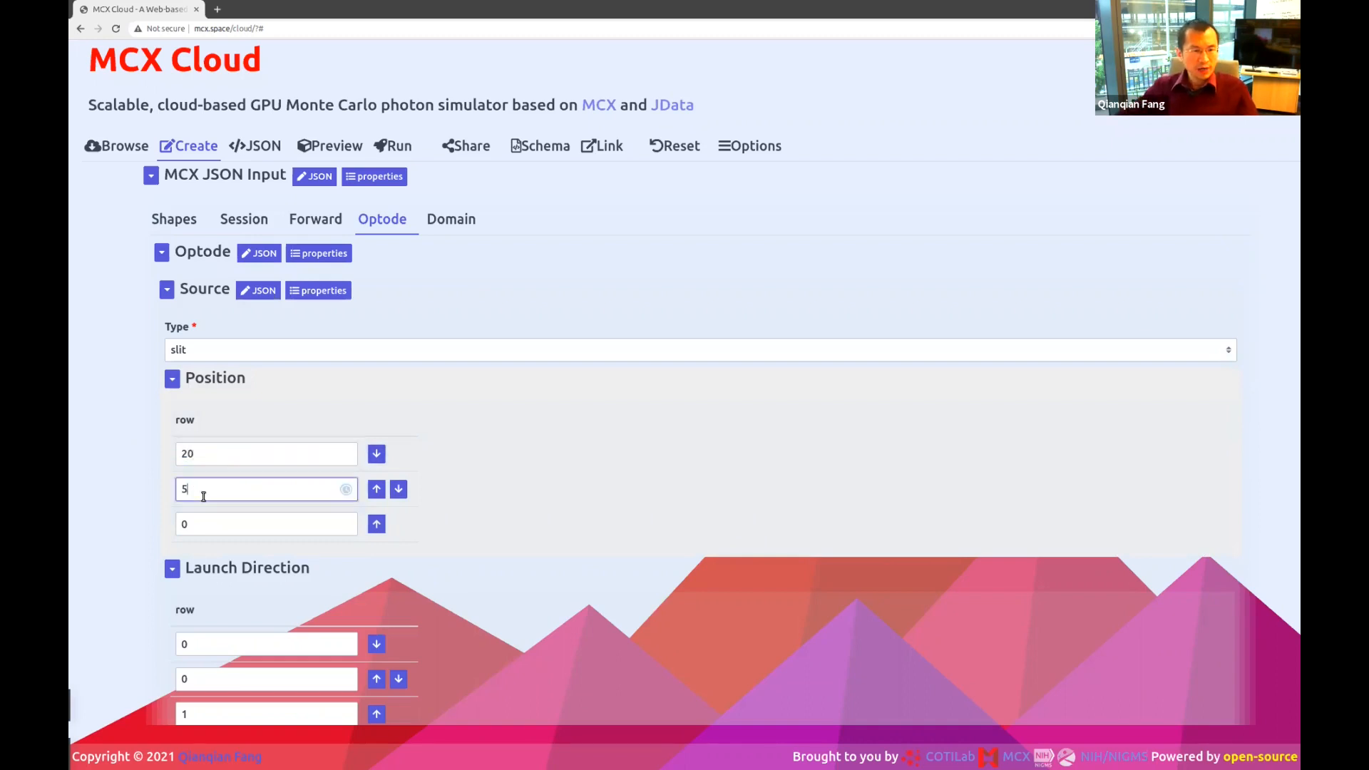
click(227, 524)
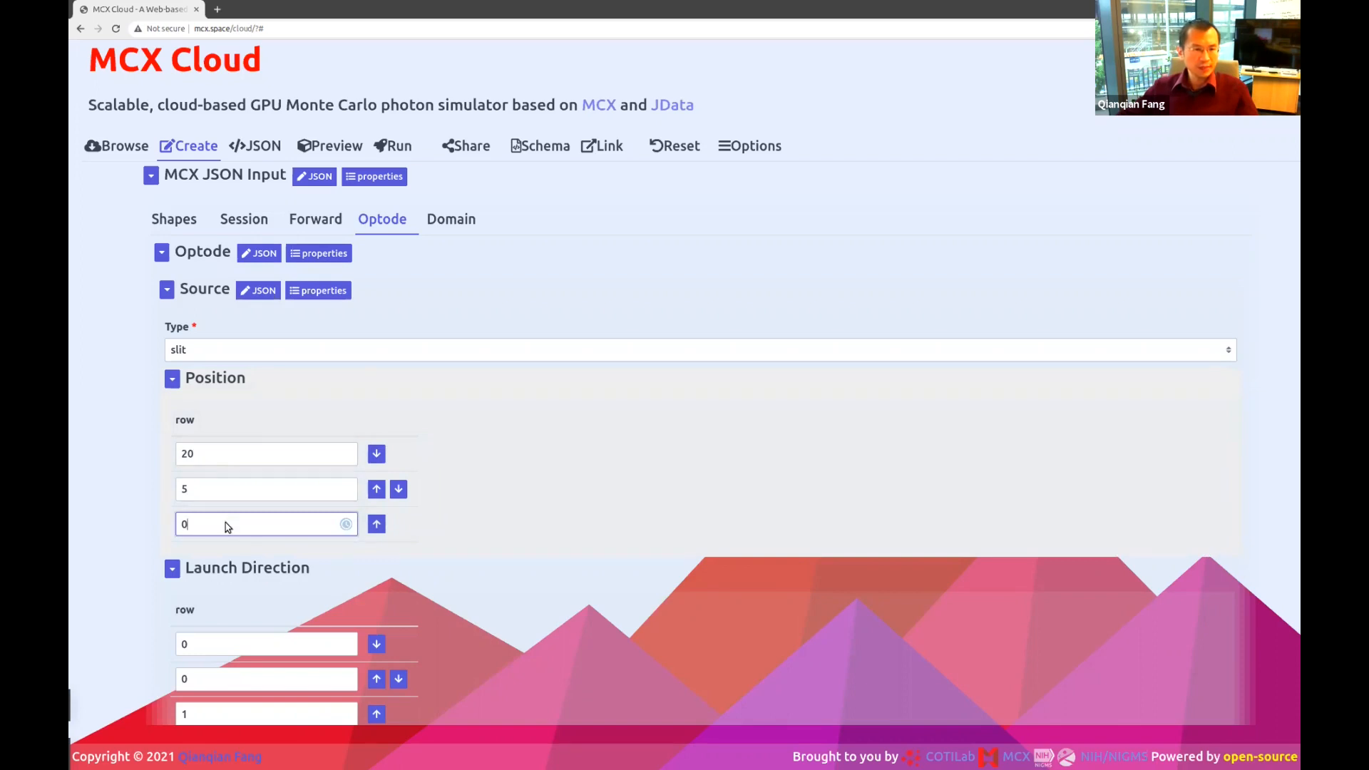
scroll(217, 513, down, 2)
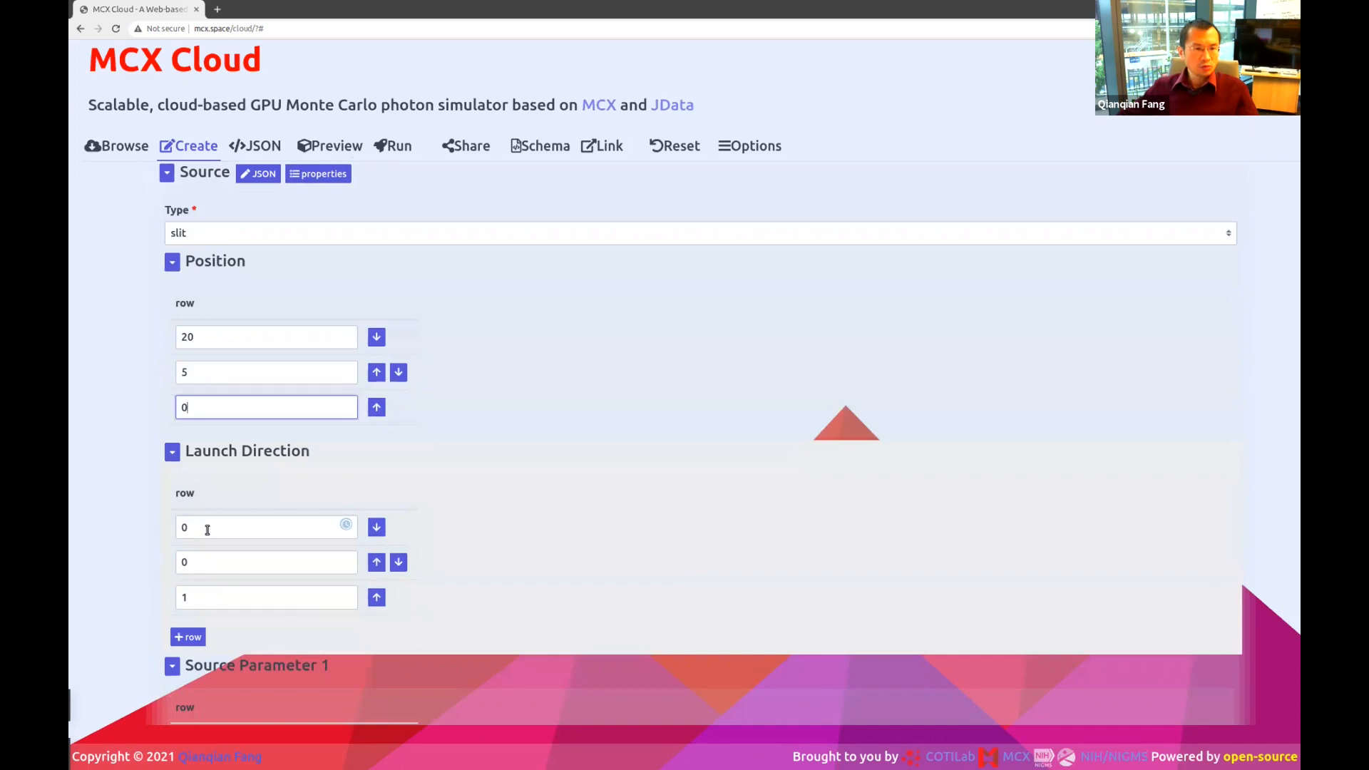
Set the launch direction's second and third components to 0.707.
click(200, 599)
key(BackSpace)
text(0.707)
double_click(241, 562)
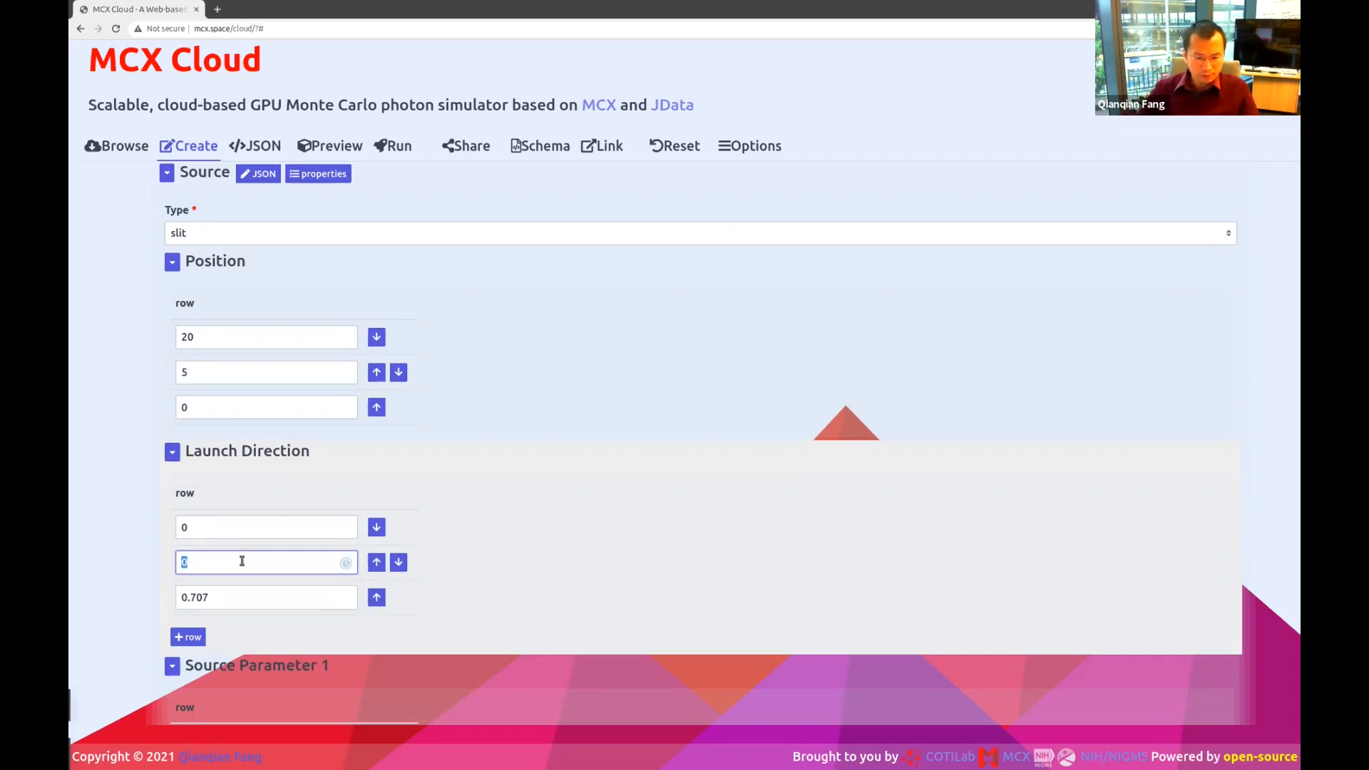
text(0.)
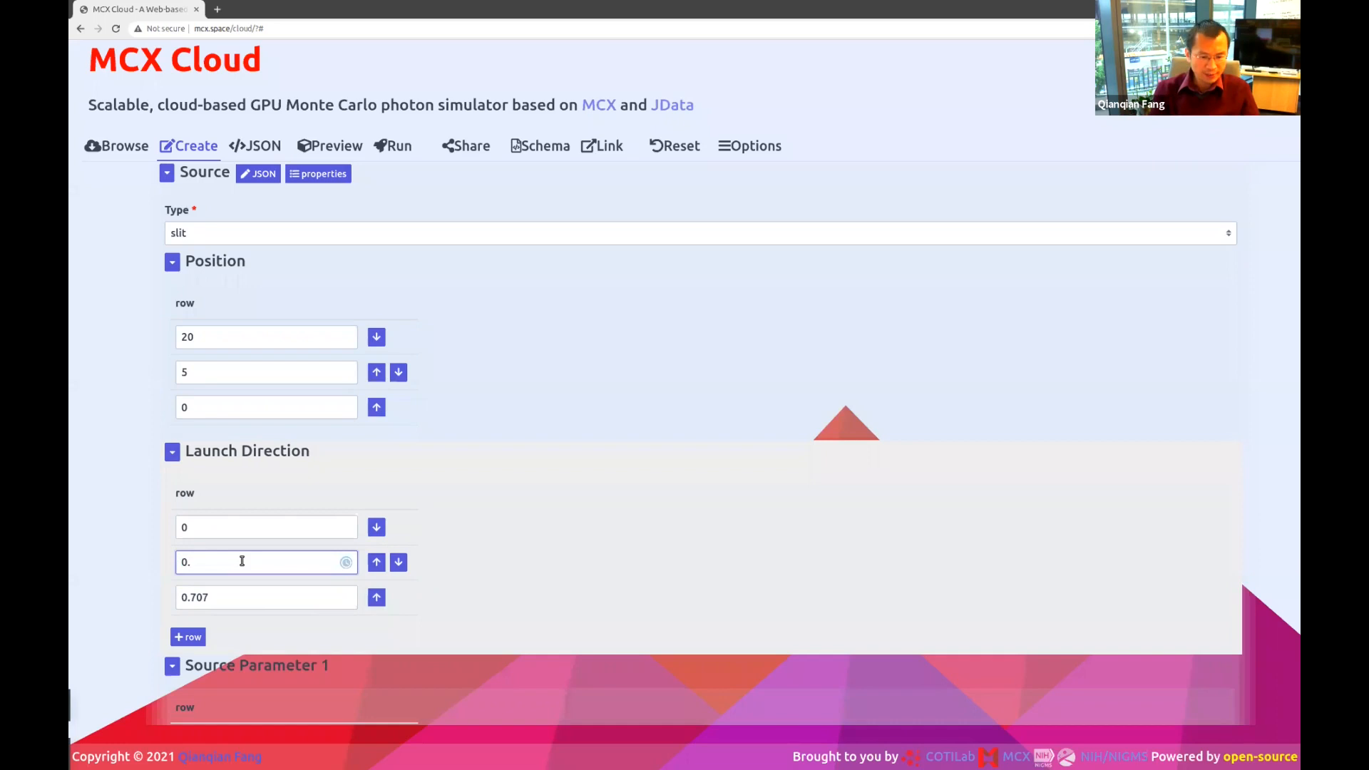
text(707)
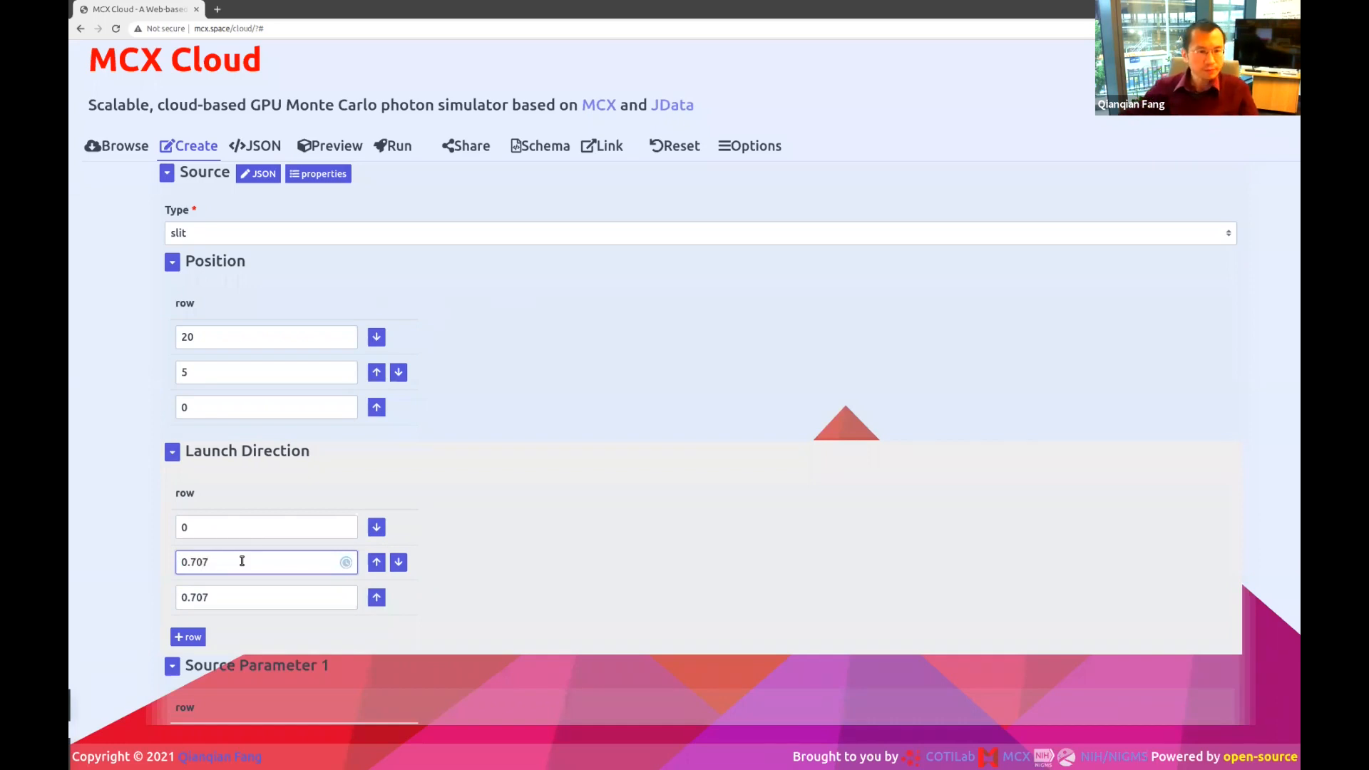
scroll(241, 562, down, 1)
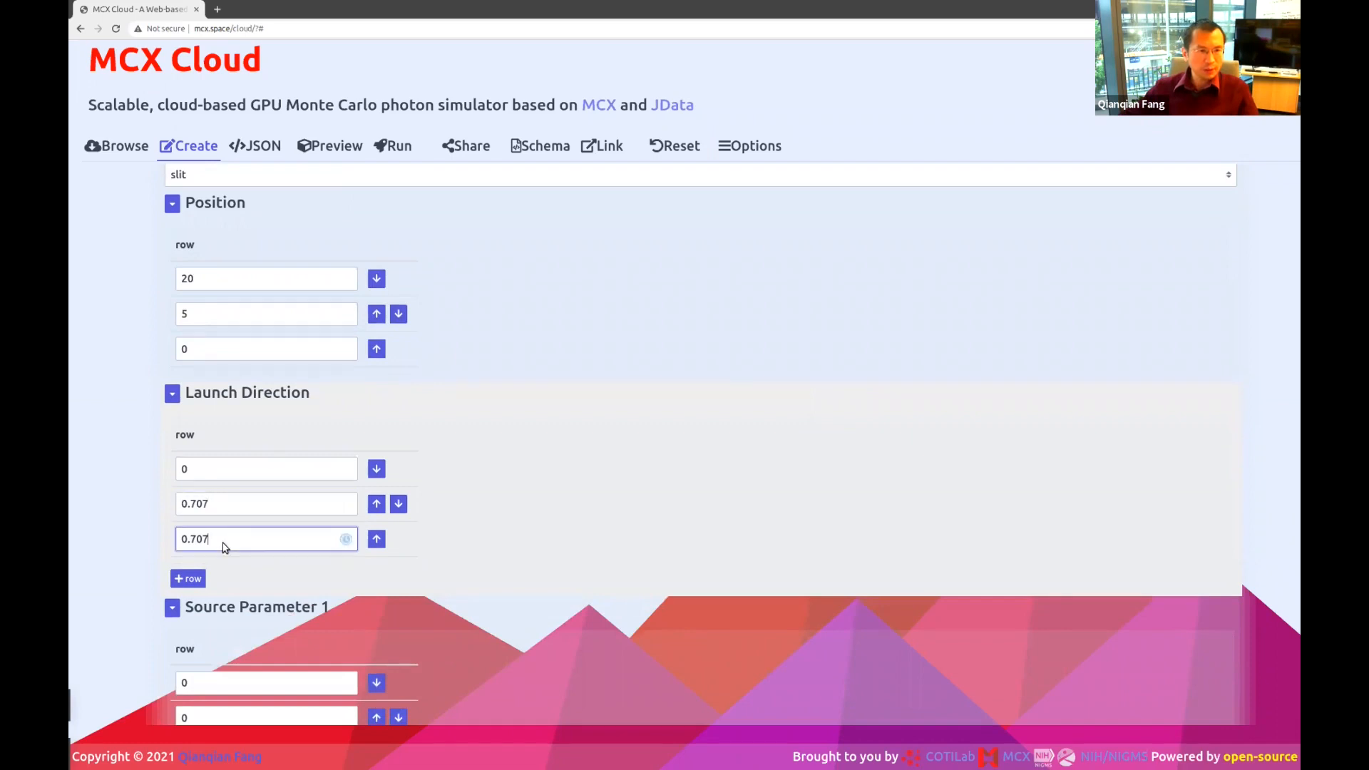
click(222, 544)
scroll(246, 560, down, 3)
Set Source Parameter 1's first value to 20.
double_click(240, 507)
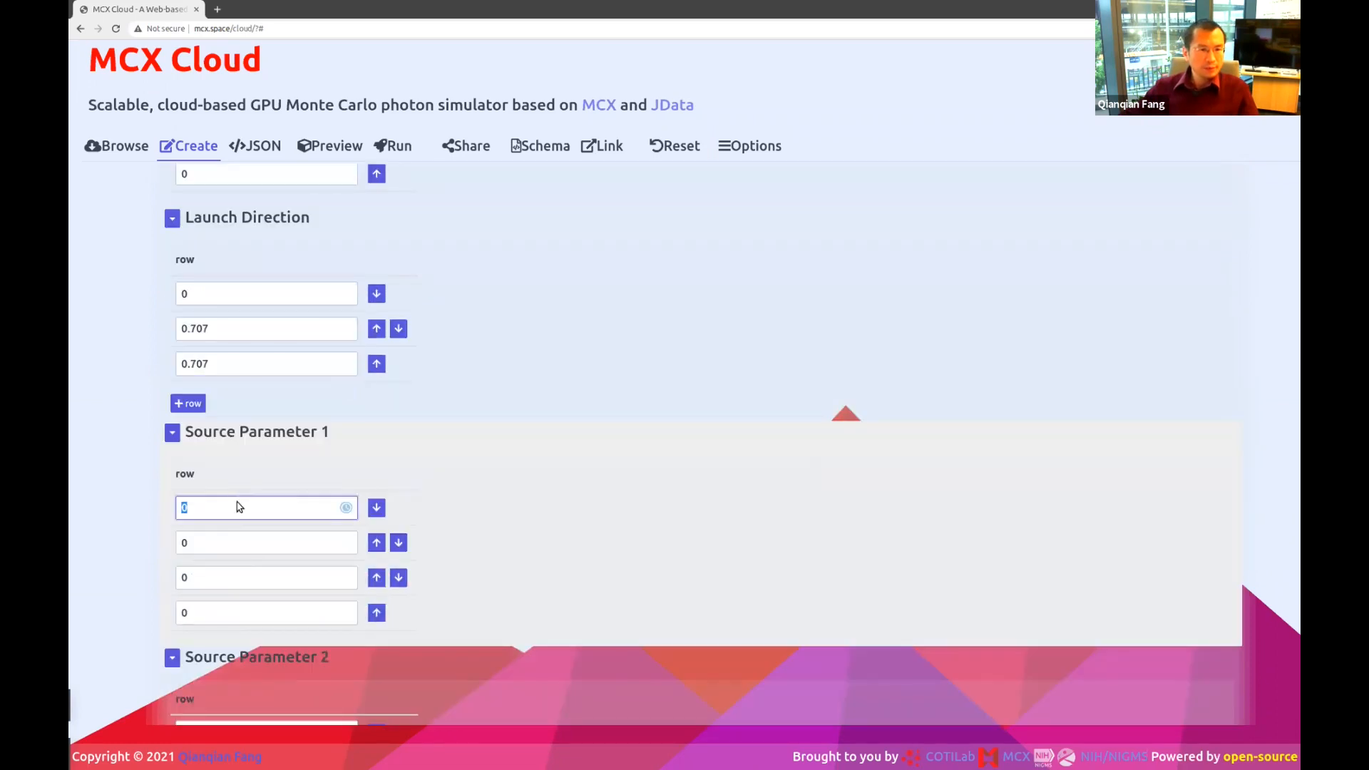
scroll(438, 527, up, 2)
scroll(237, 296, up, 2)
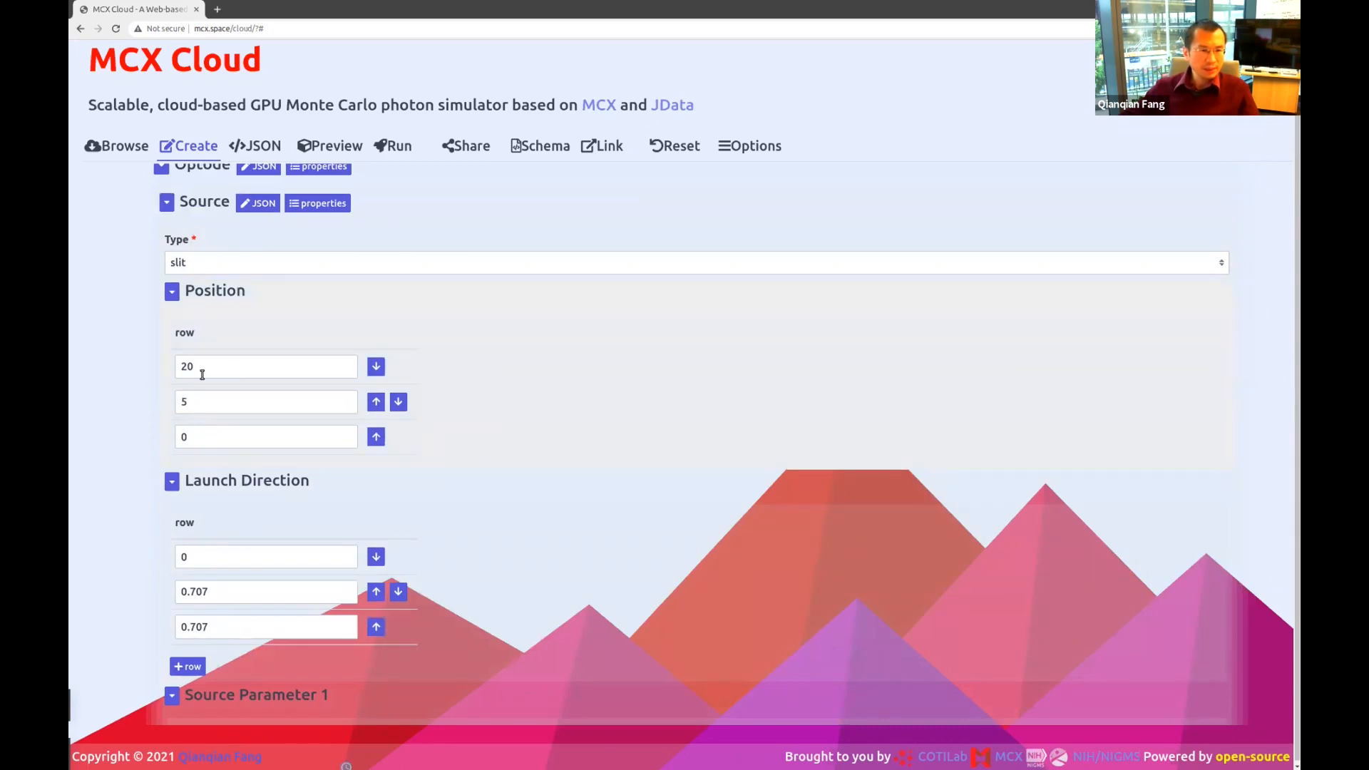
scroll(258, 491, down, 6)
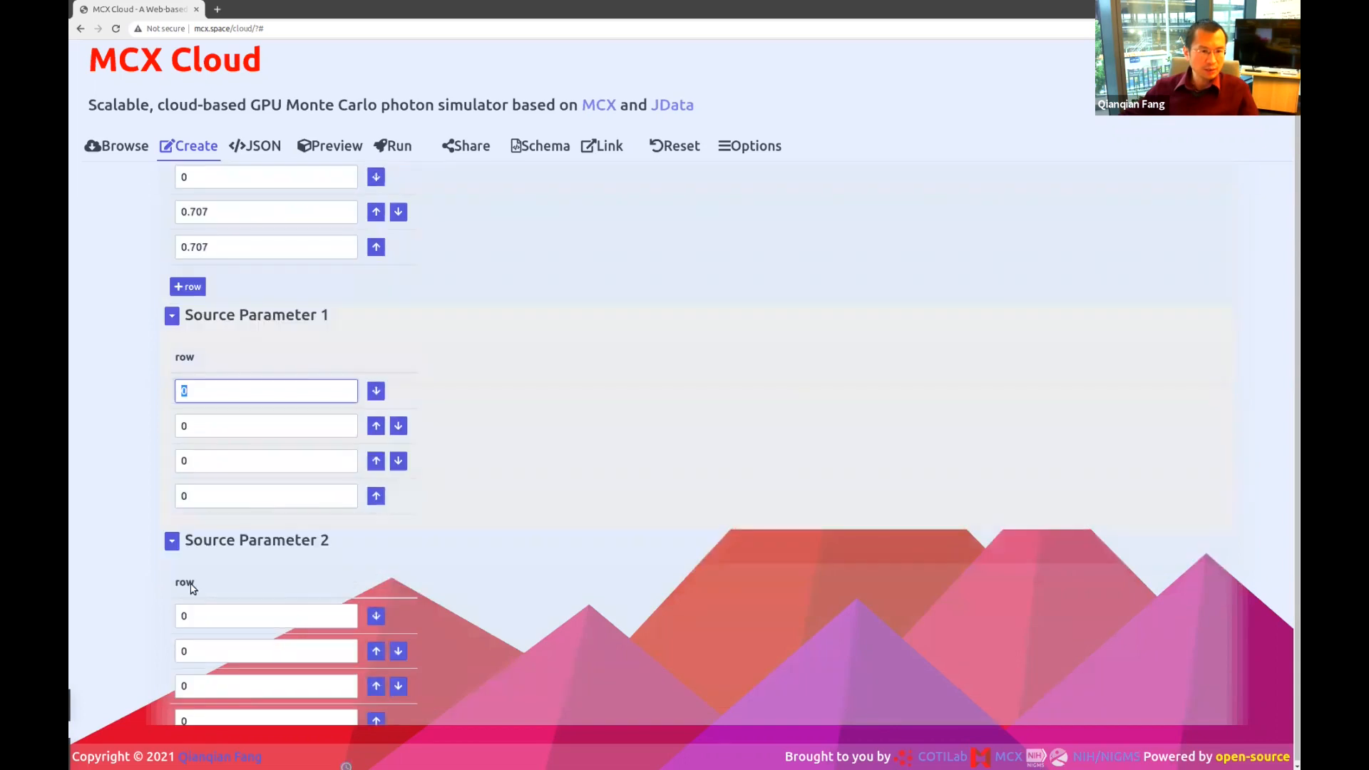
click(202, 616)
click(212, 391)
text(20)
click(201, 425)
double_click(185, 425)
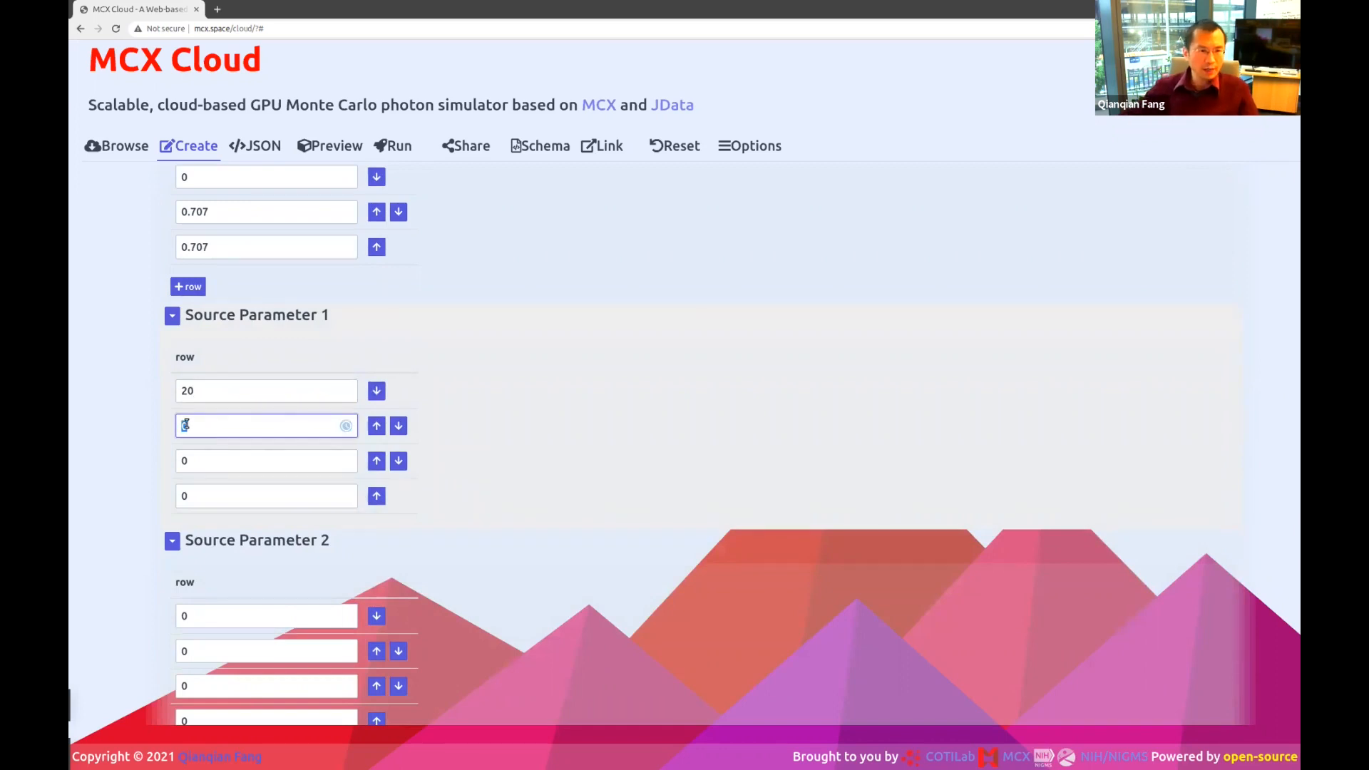
Recheck the source position values 5 and 0.
scroll(187, 428, up, 2)
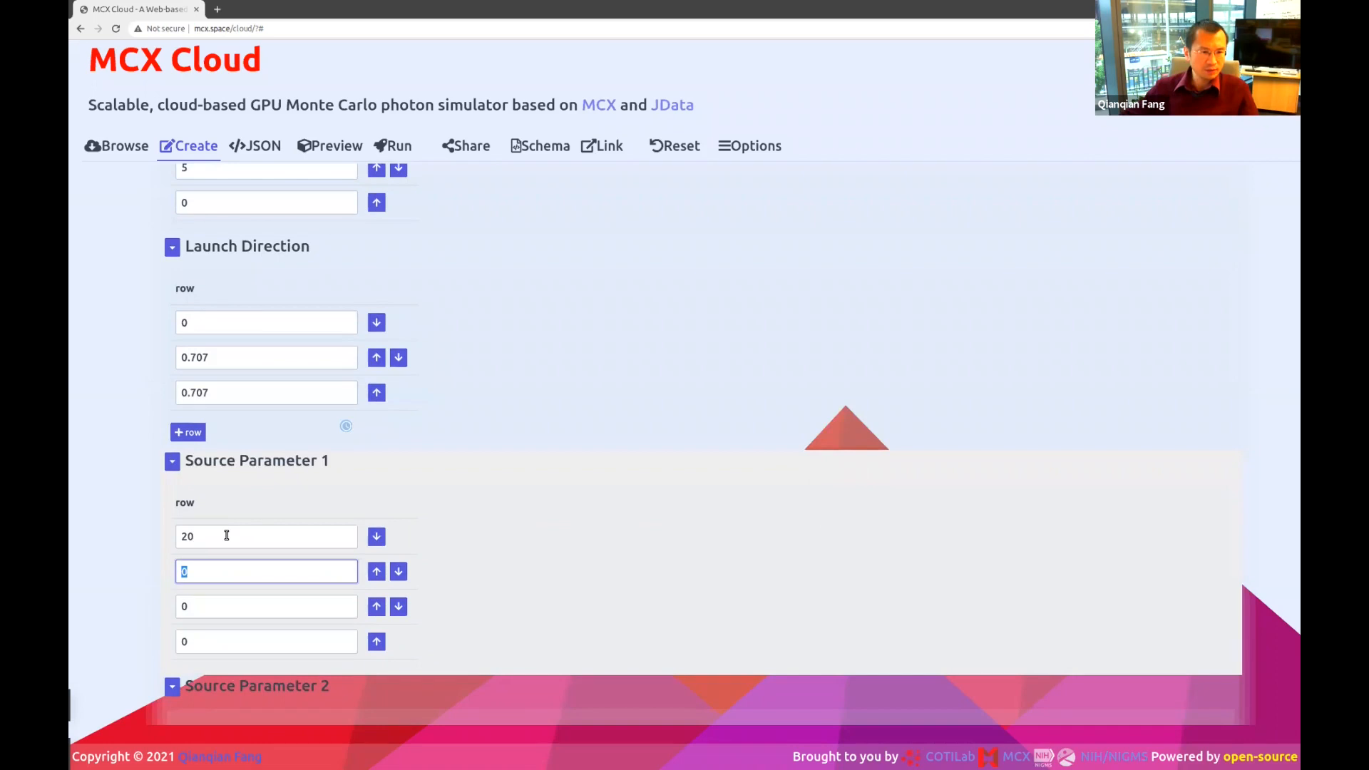
scroll(226, 535, up, 3)
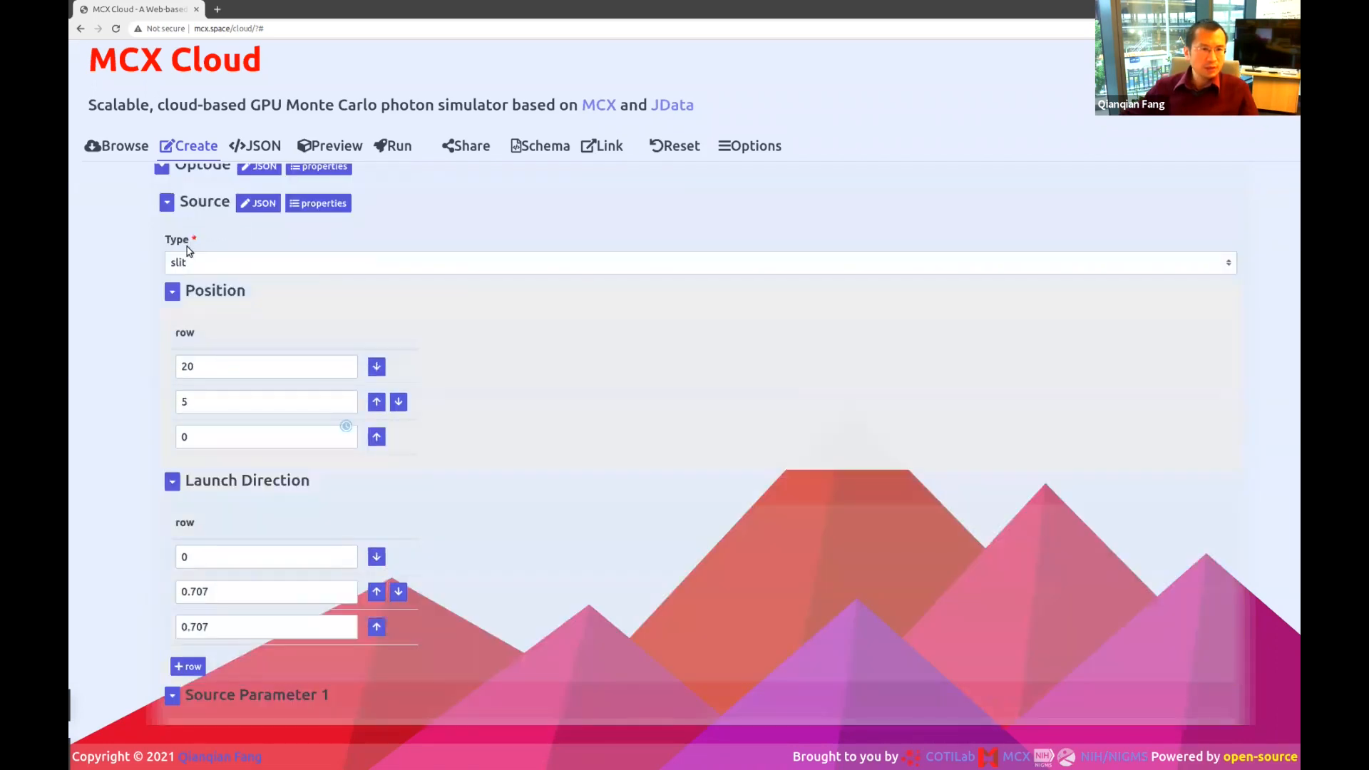
click(204, 402)
click(205, 436)
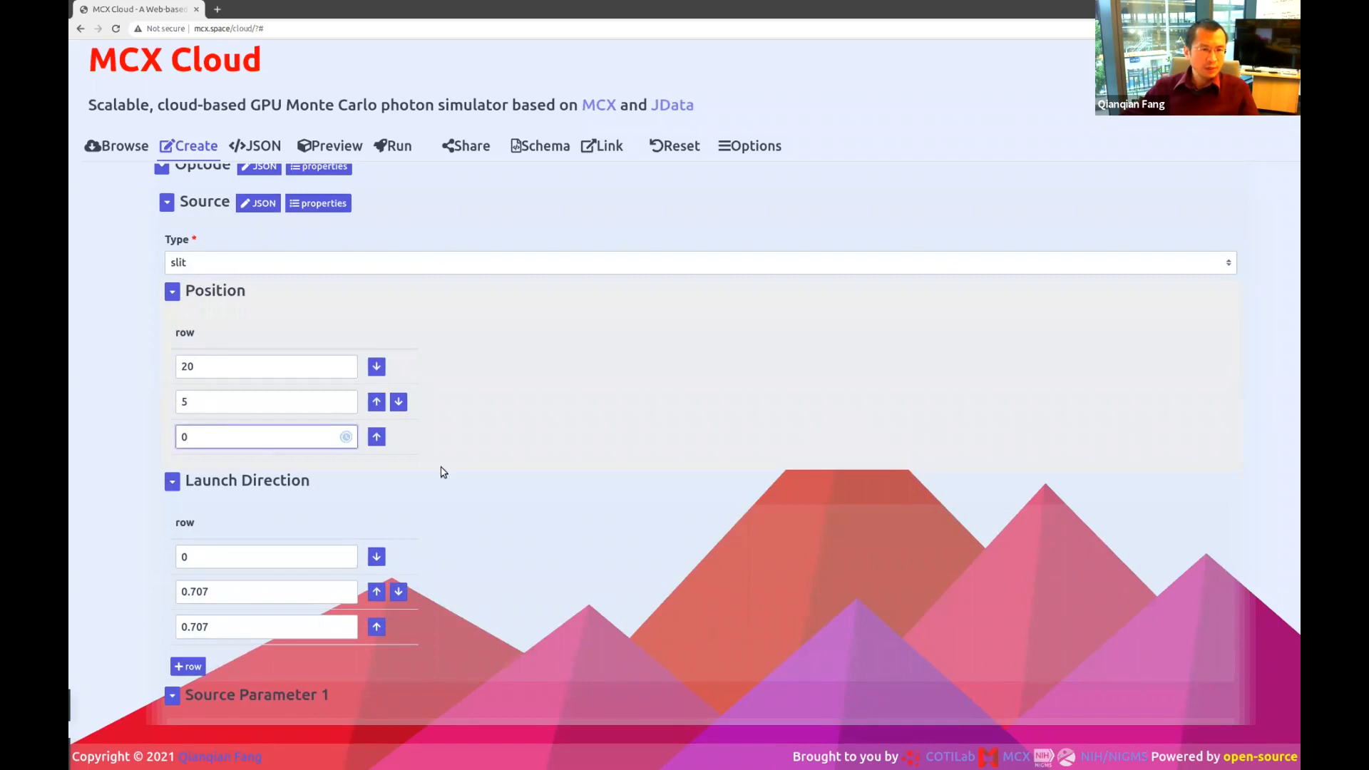
scroll(452, 499, down, 4)
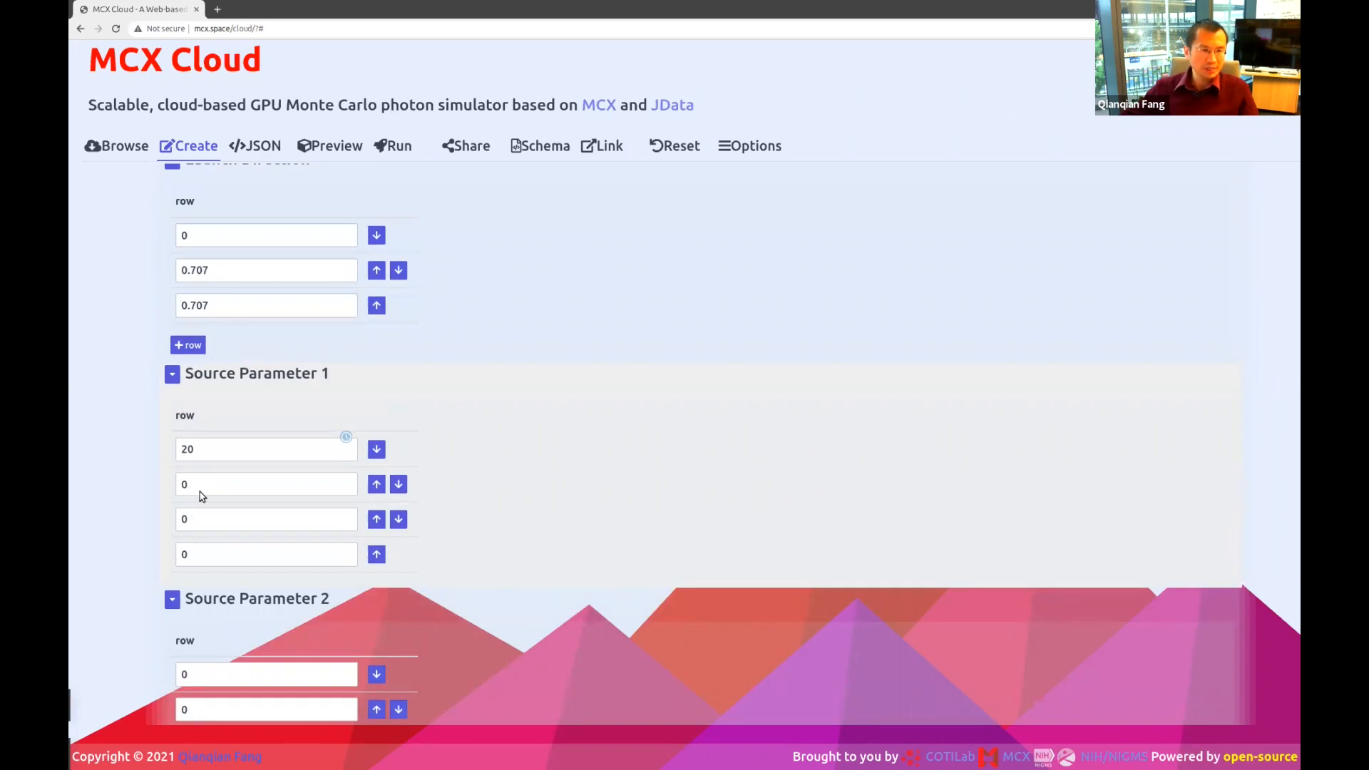
scroll(629, 494, up, 4)
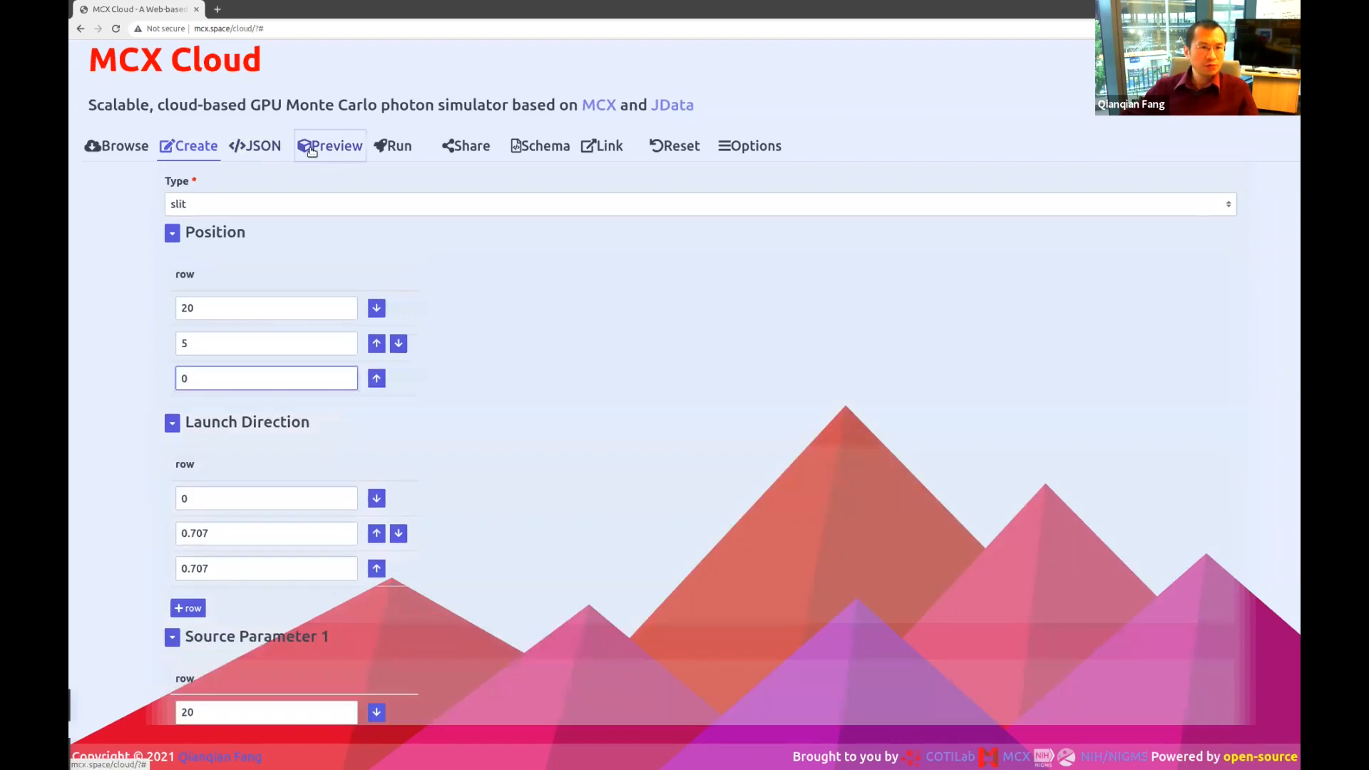
click(312, 147)
drag(405, 328, 447, 666)
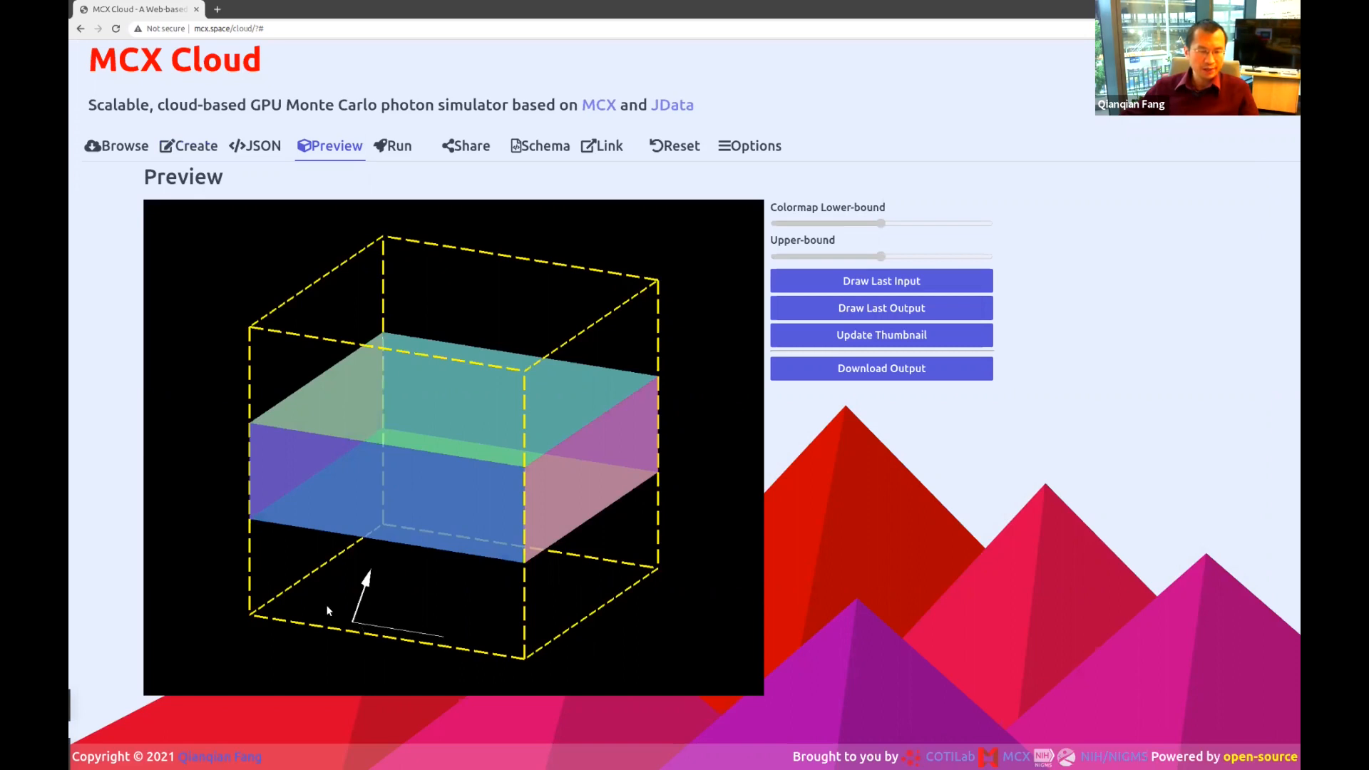
drag(430, 609, 335, 590)
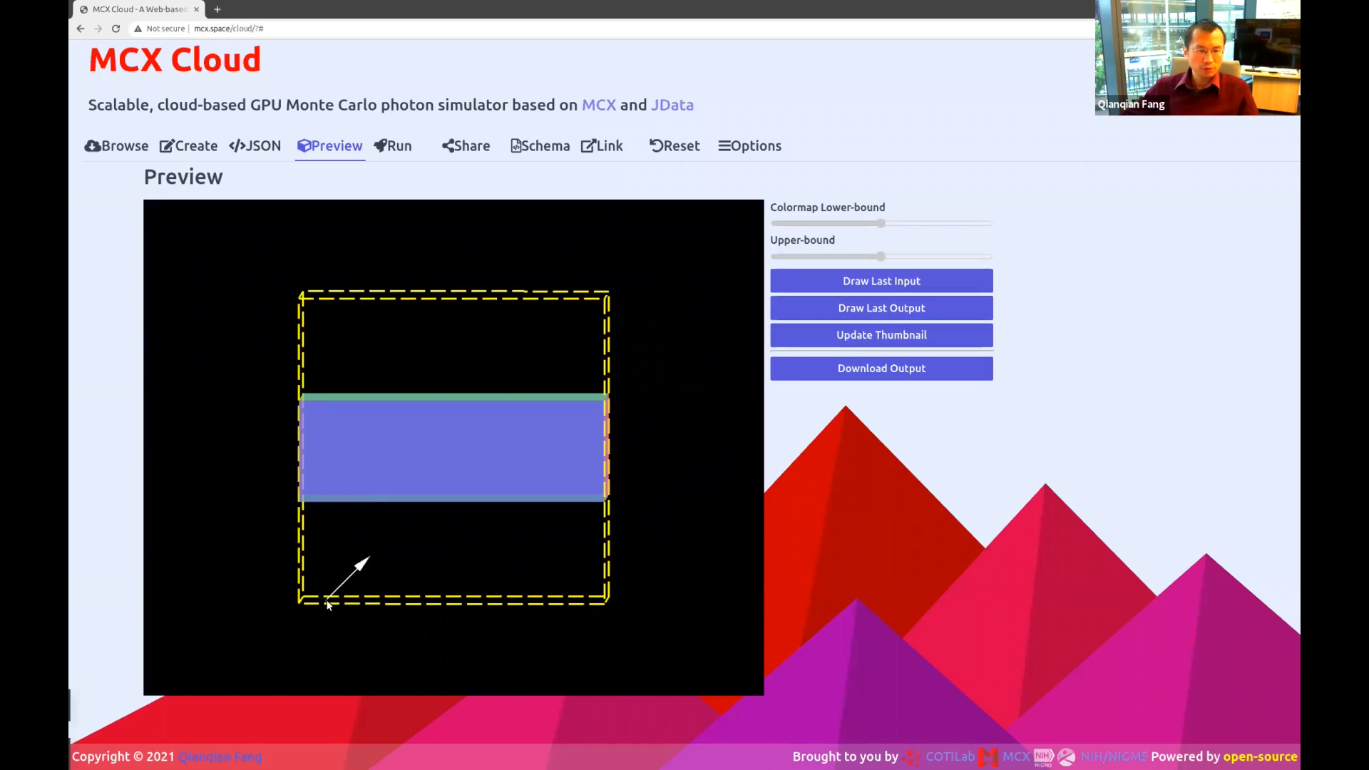
drag(327, 602, 362, 592)
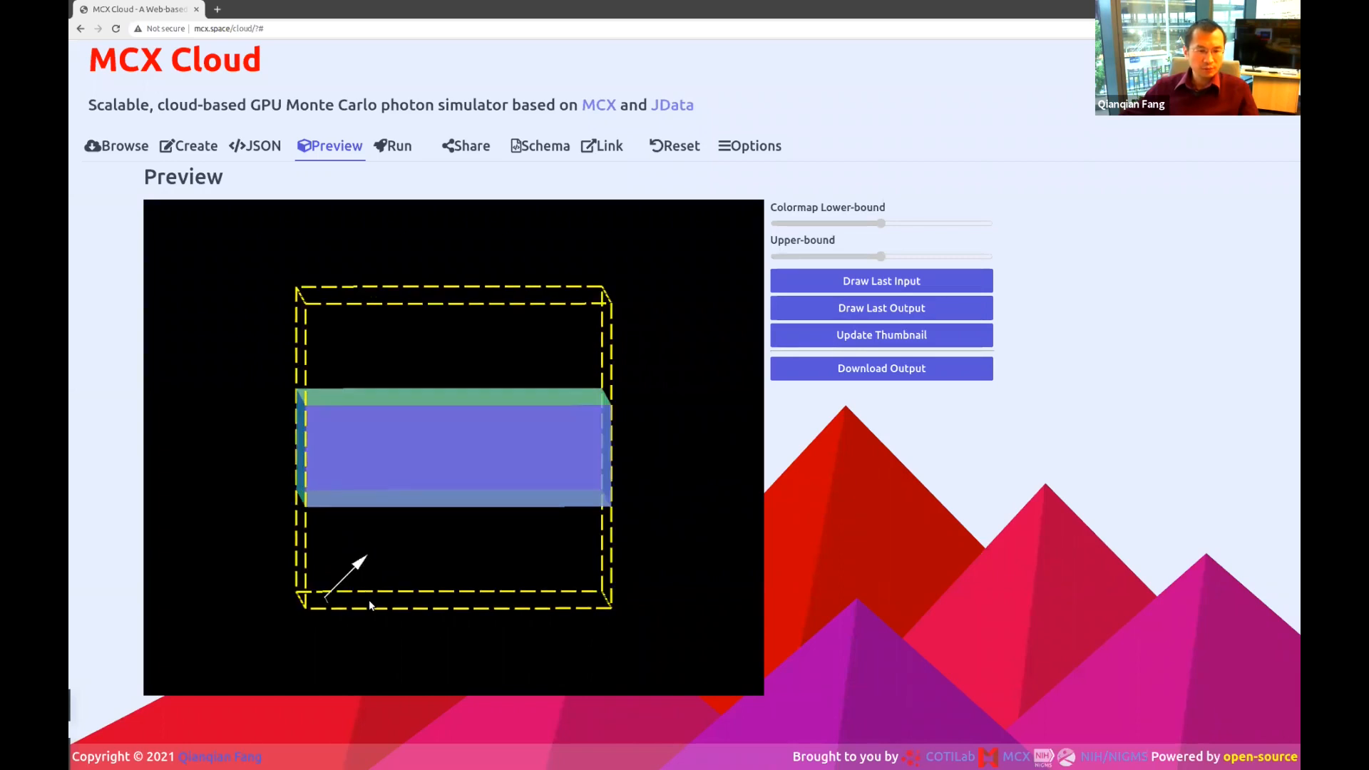
drag(504, 607, 473, 565)
drag(540, 462, 553, 428)
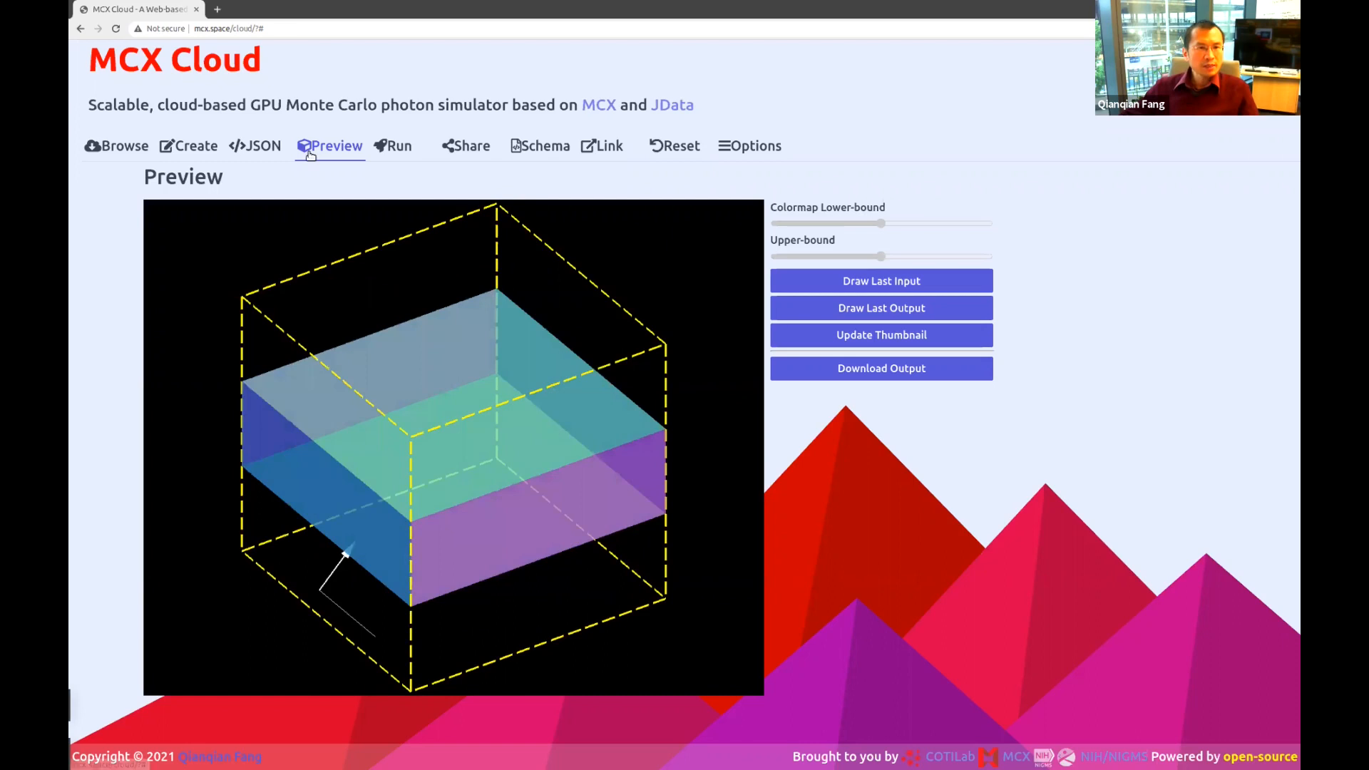
click(241, 167)
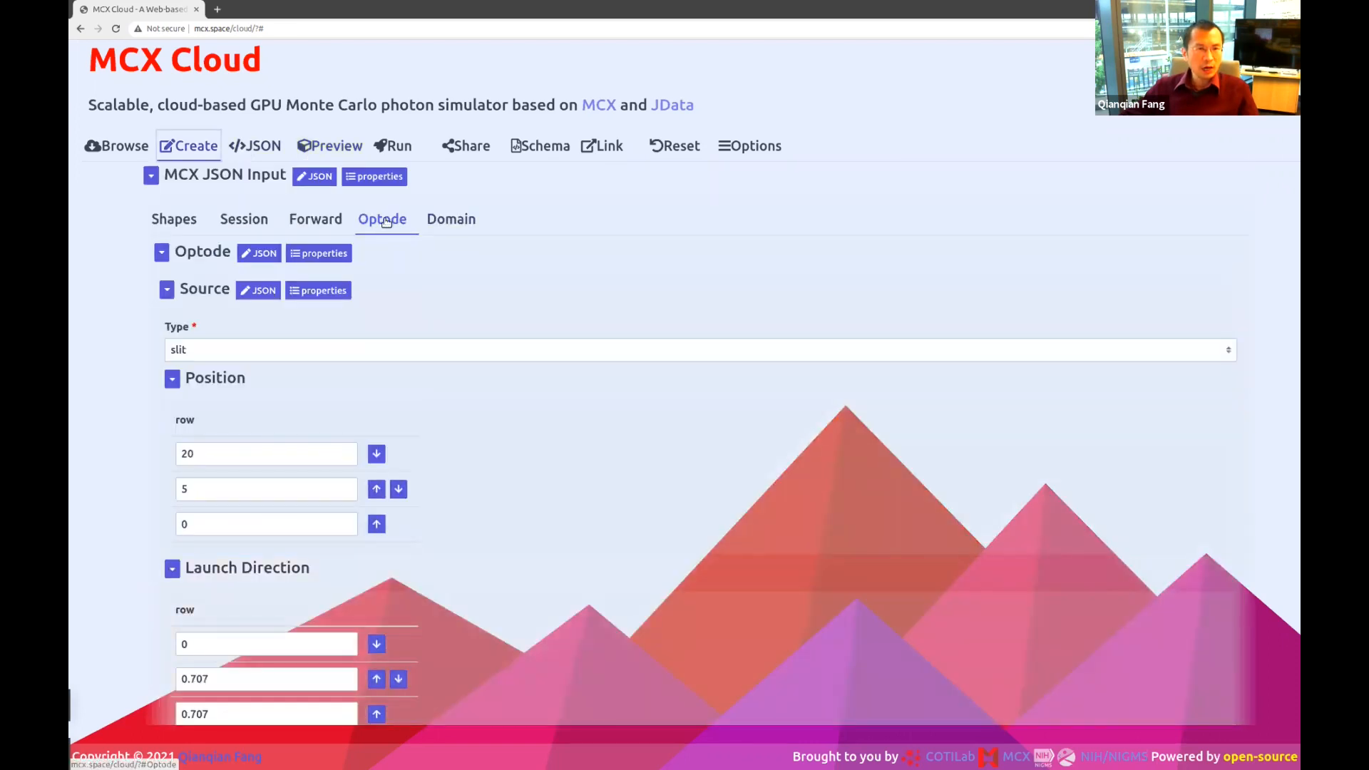
Add a third 0, 0, 1, 1 row to the Domain's Media table and check the media values.
click(460, 221)
scroll(645, 557, down, 3)
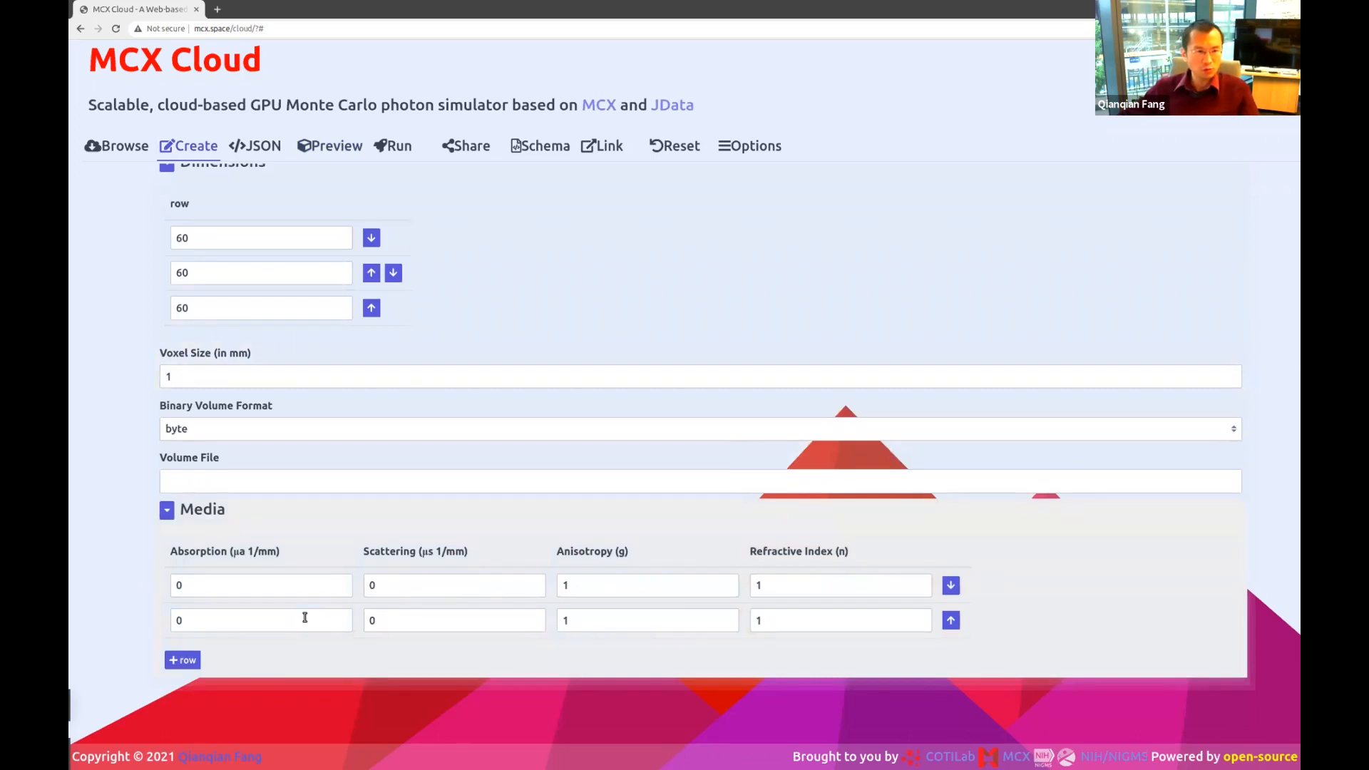
click(184, 660)
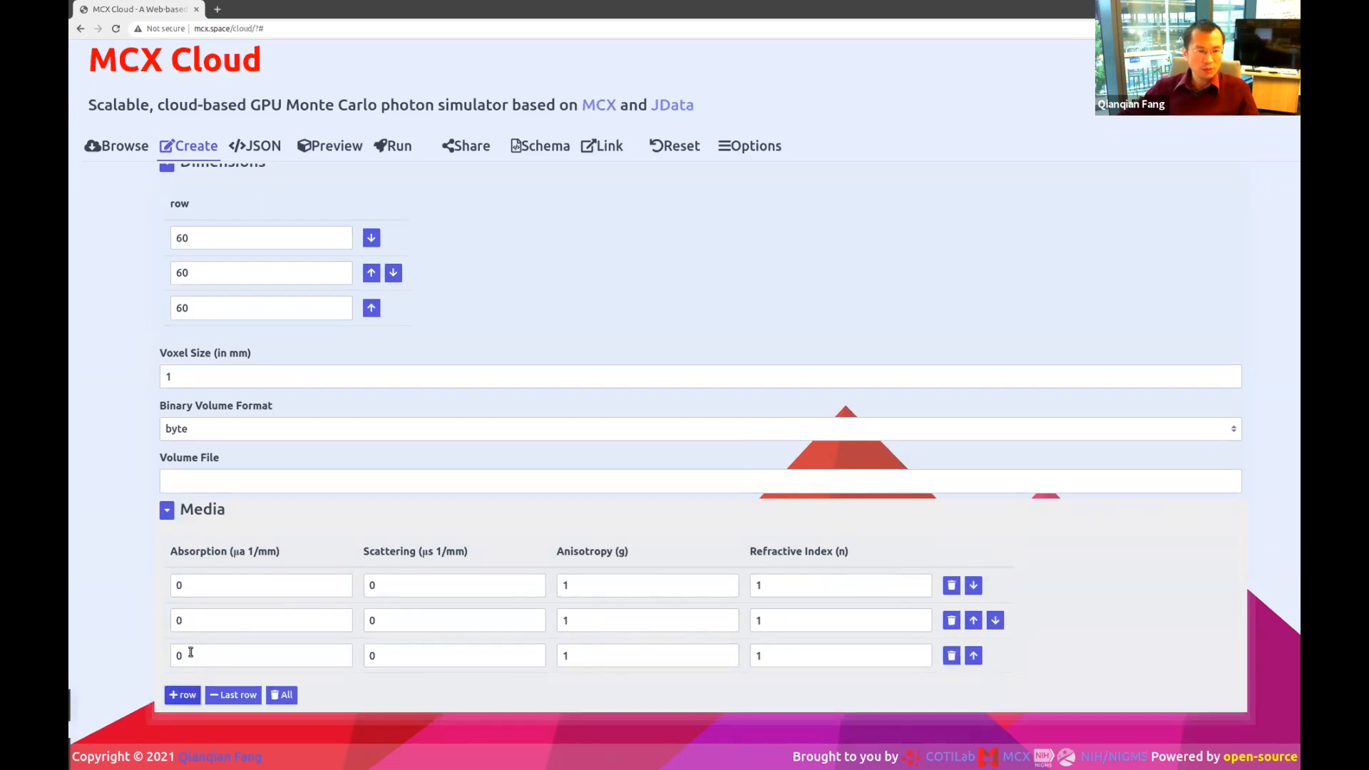
click(799, 583)
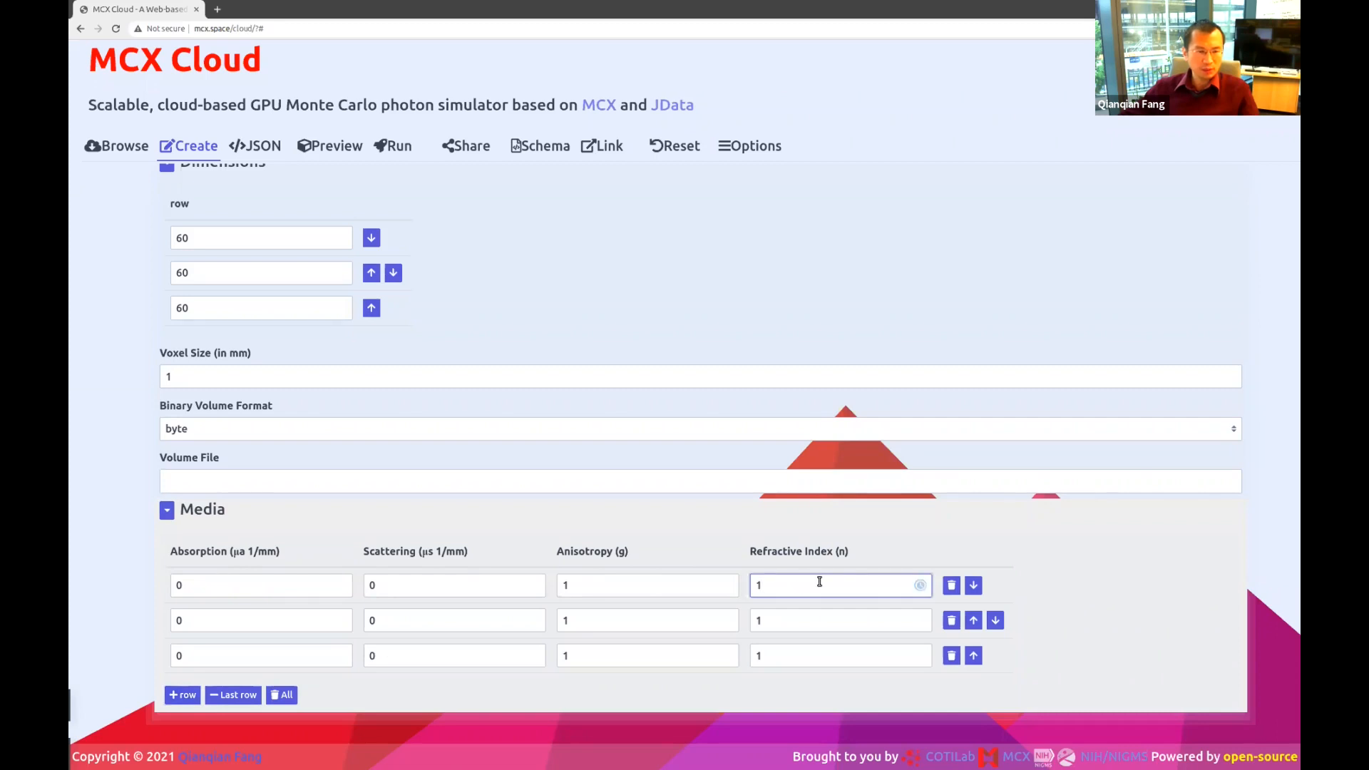
click(310, 583)
click(249, 623)
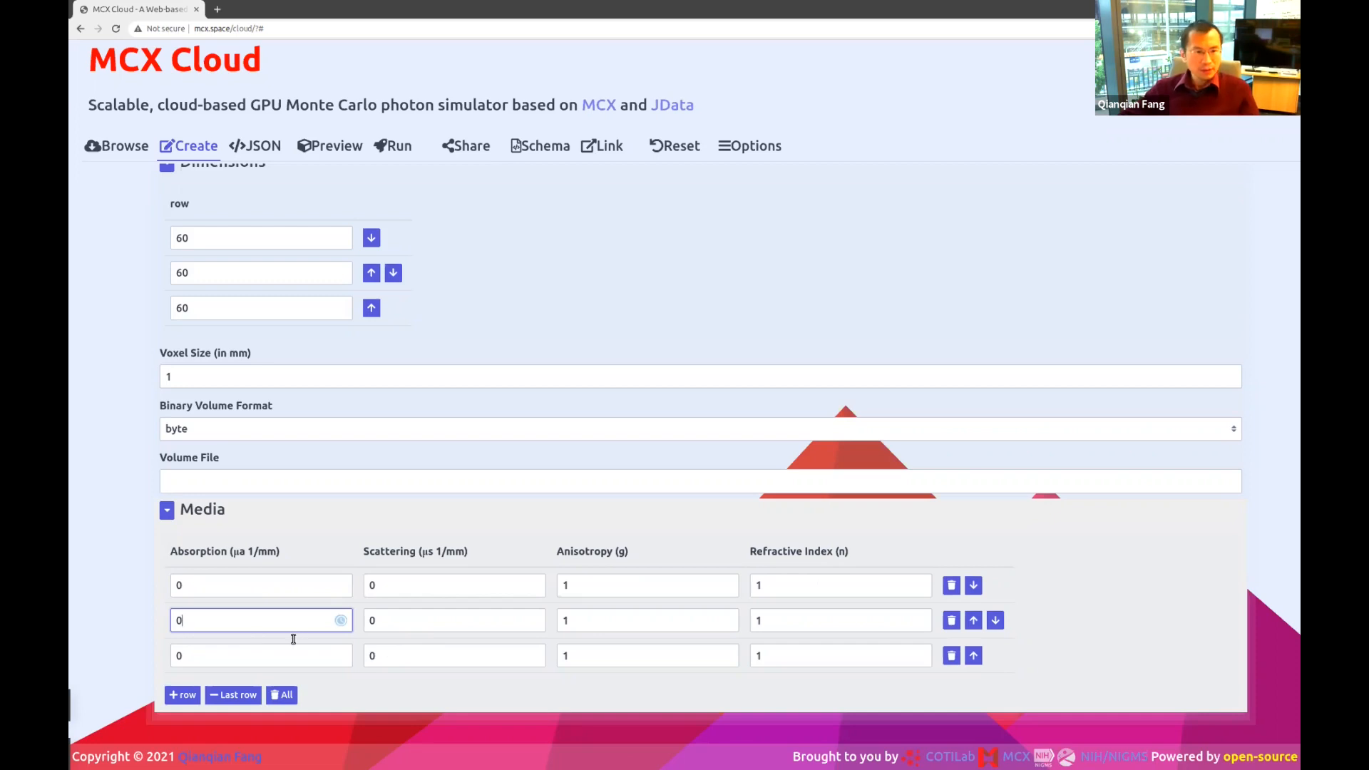
Set the absorption of the third medium to 0.00001 and paste the same value into the second medium.
click(256, 657)
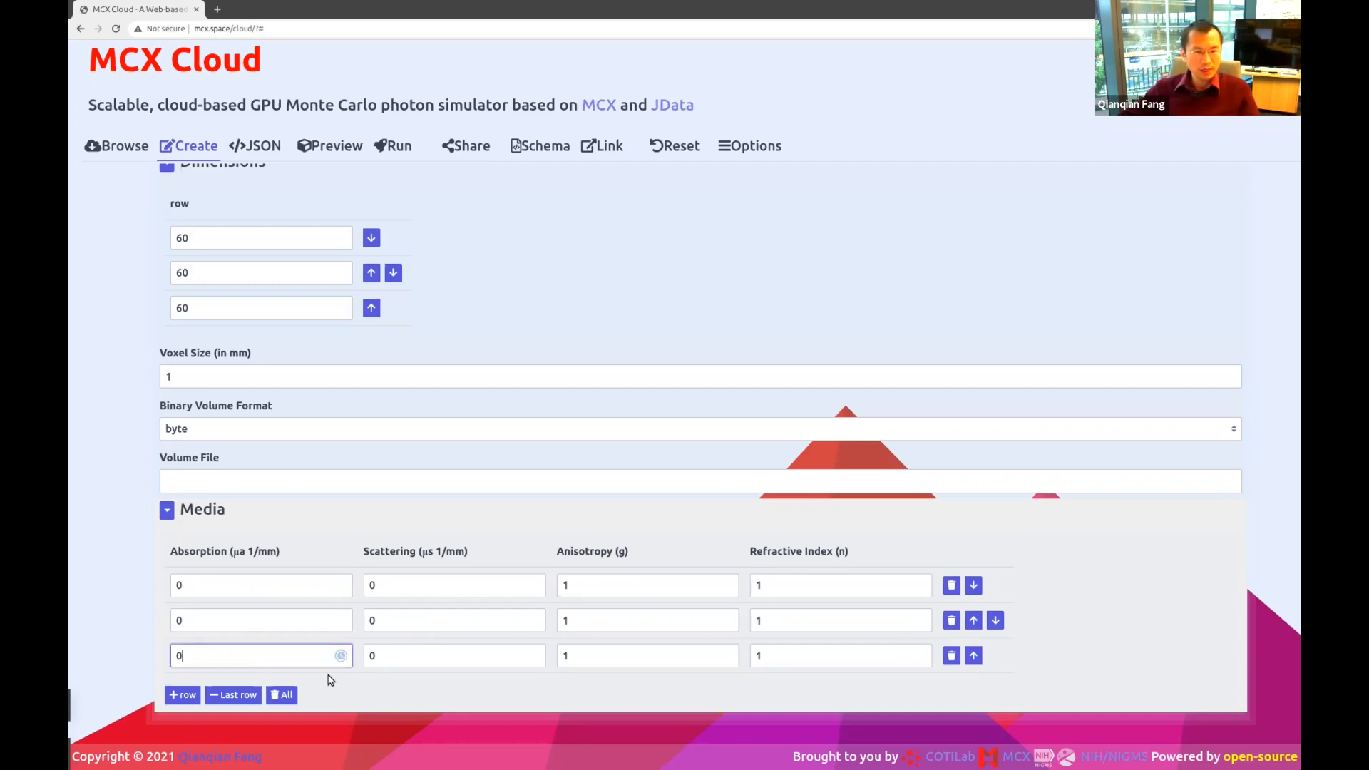
click(493, 656)
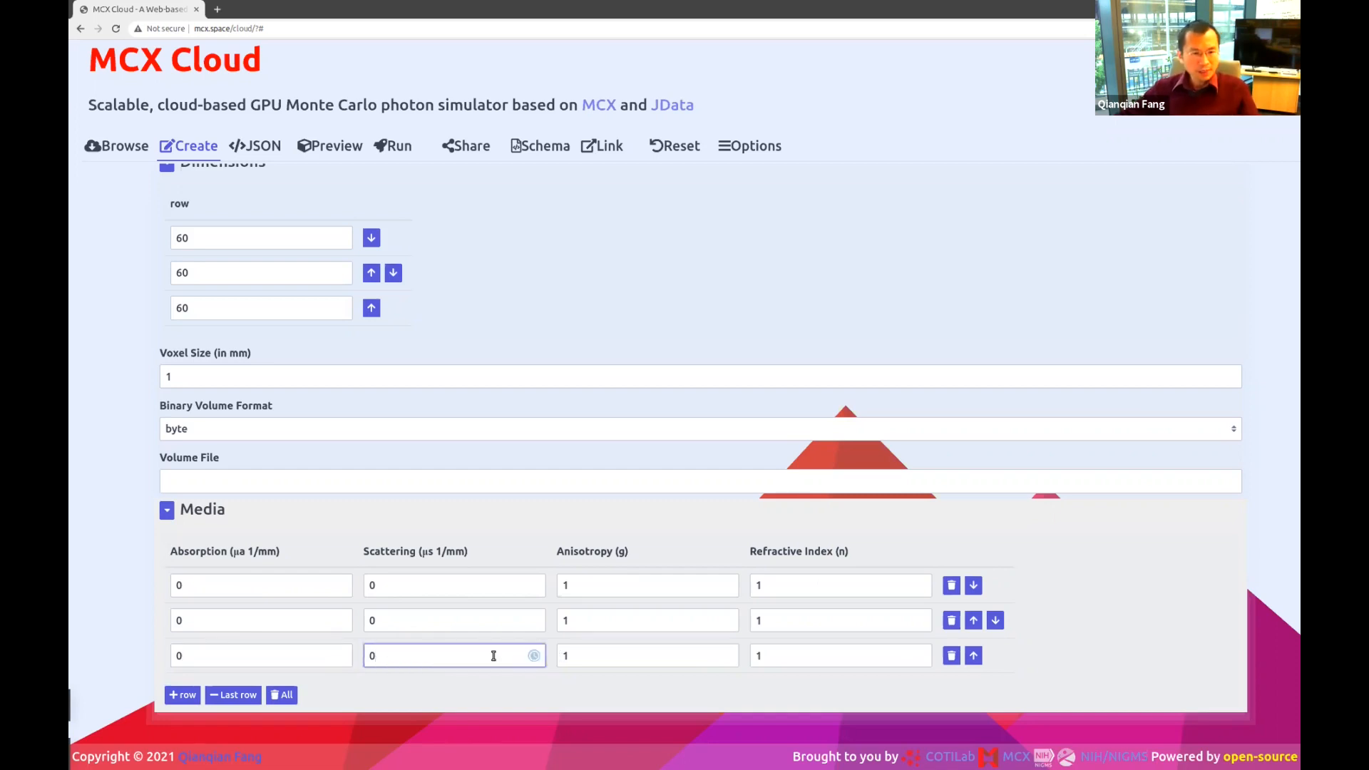
click(249, 656)
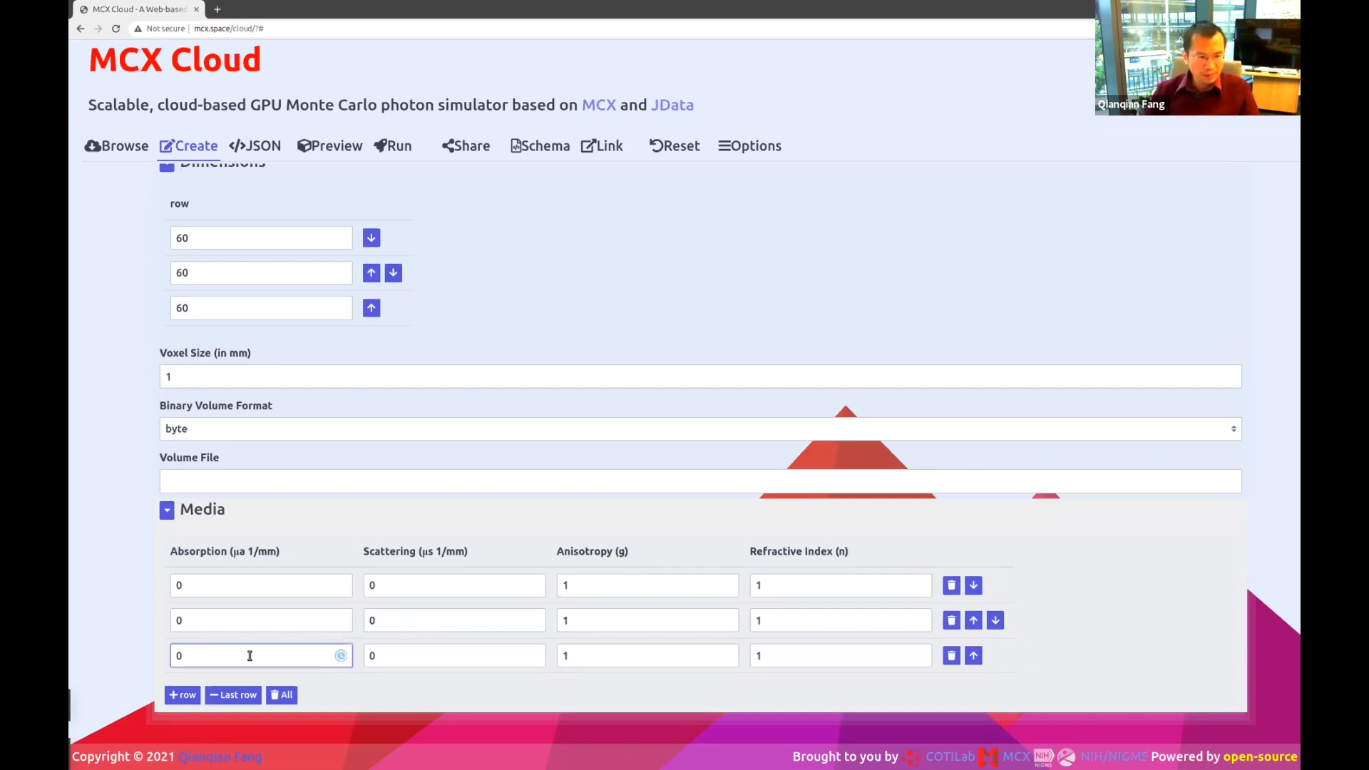
text(.000)
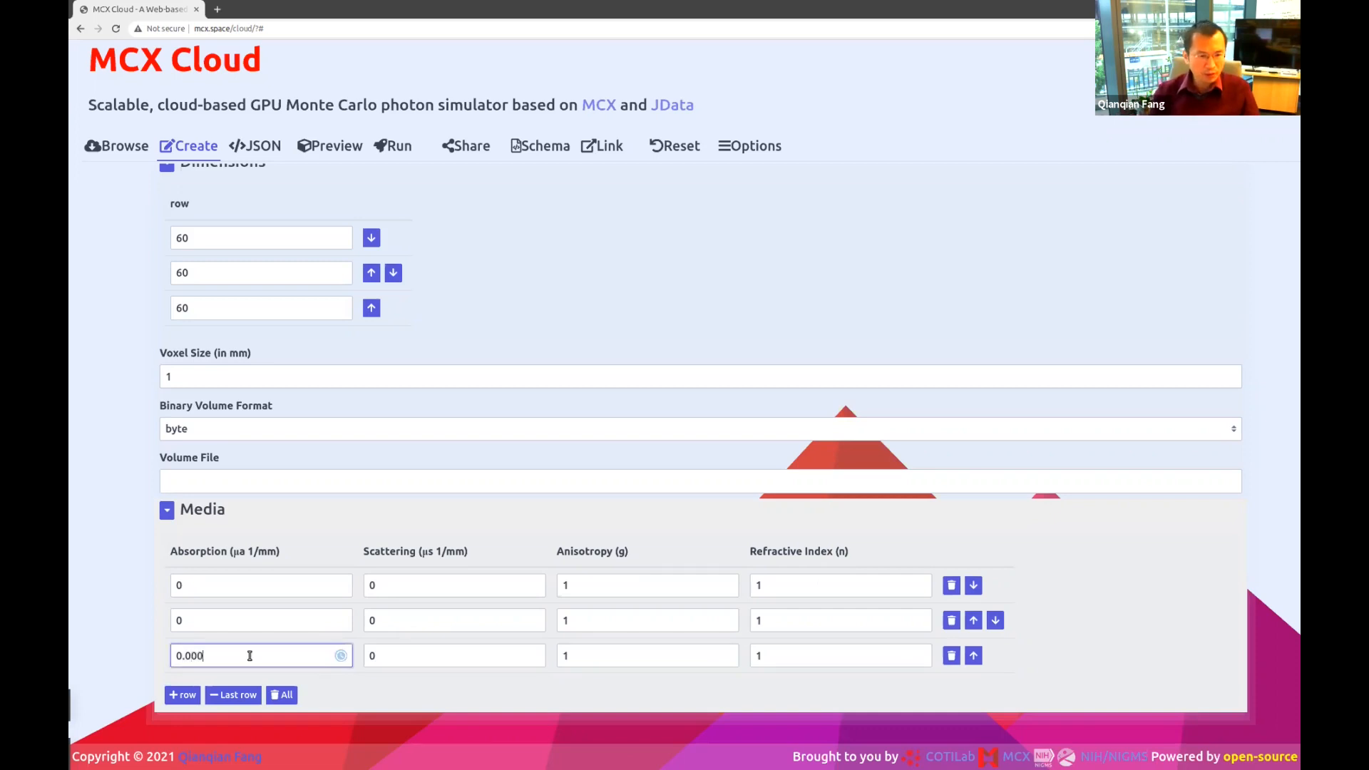
text(01)
double_click(246, 650)
key(ctrl+c)
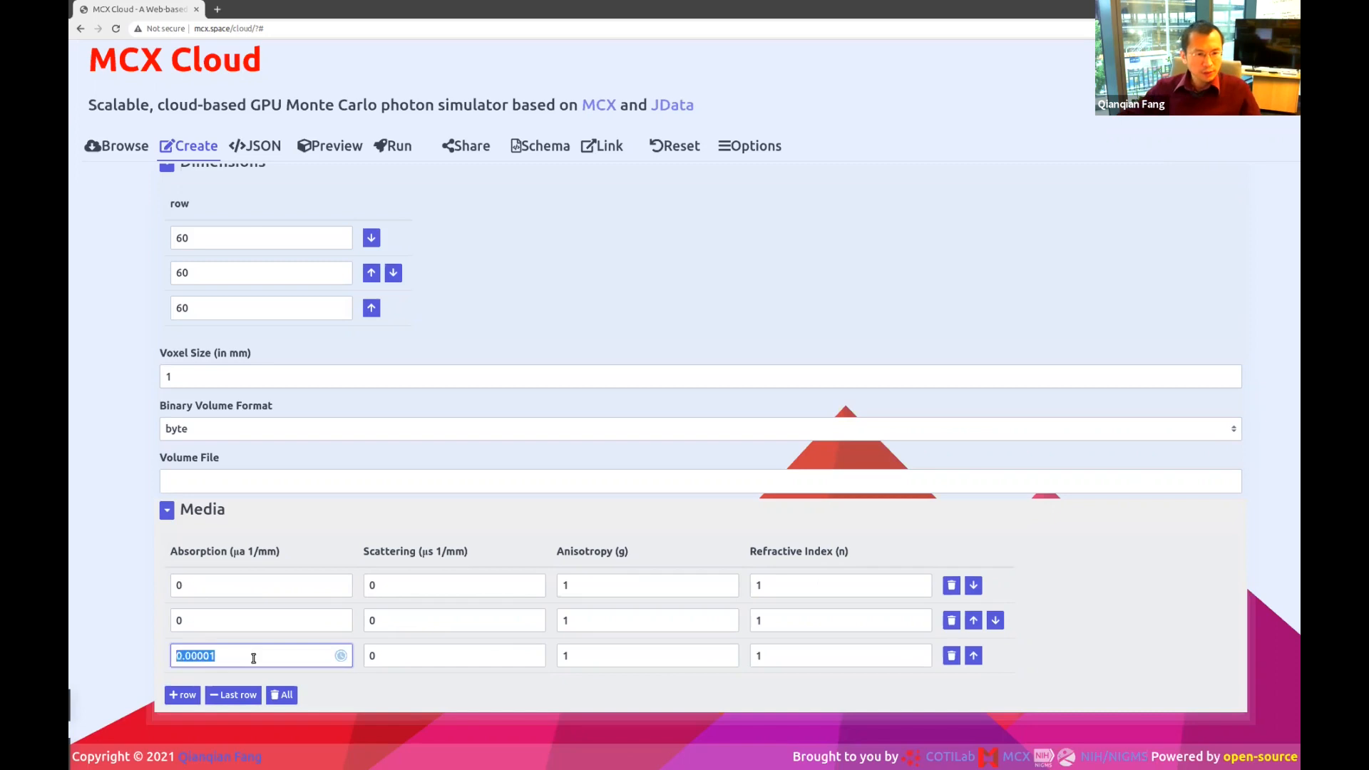
click(253, 620)
double_click(255, 622)
key(ctrl+v)
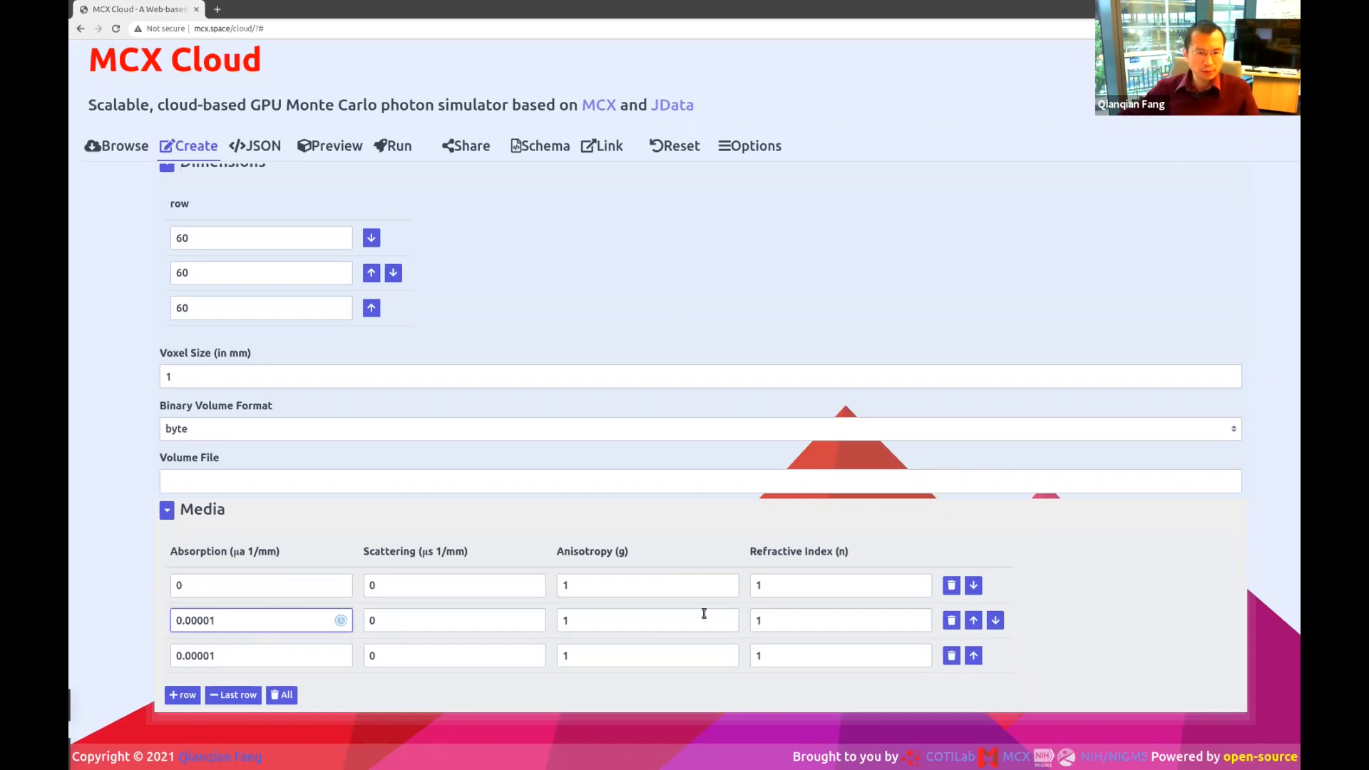
Change the third medium's refractive index to 1.5.
double_click(787, 654)
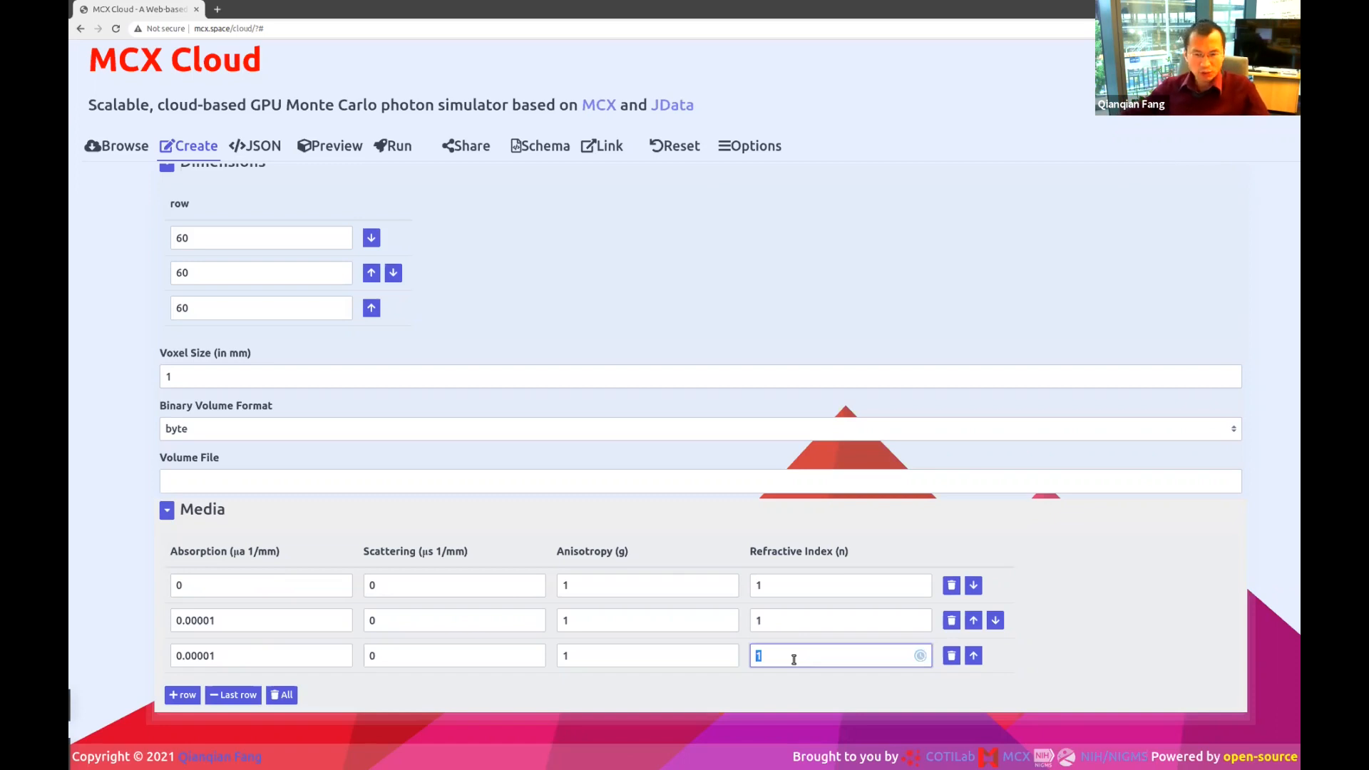
text(1.5)
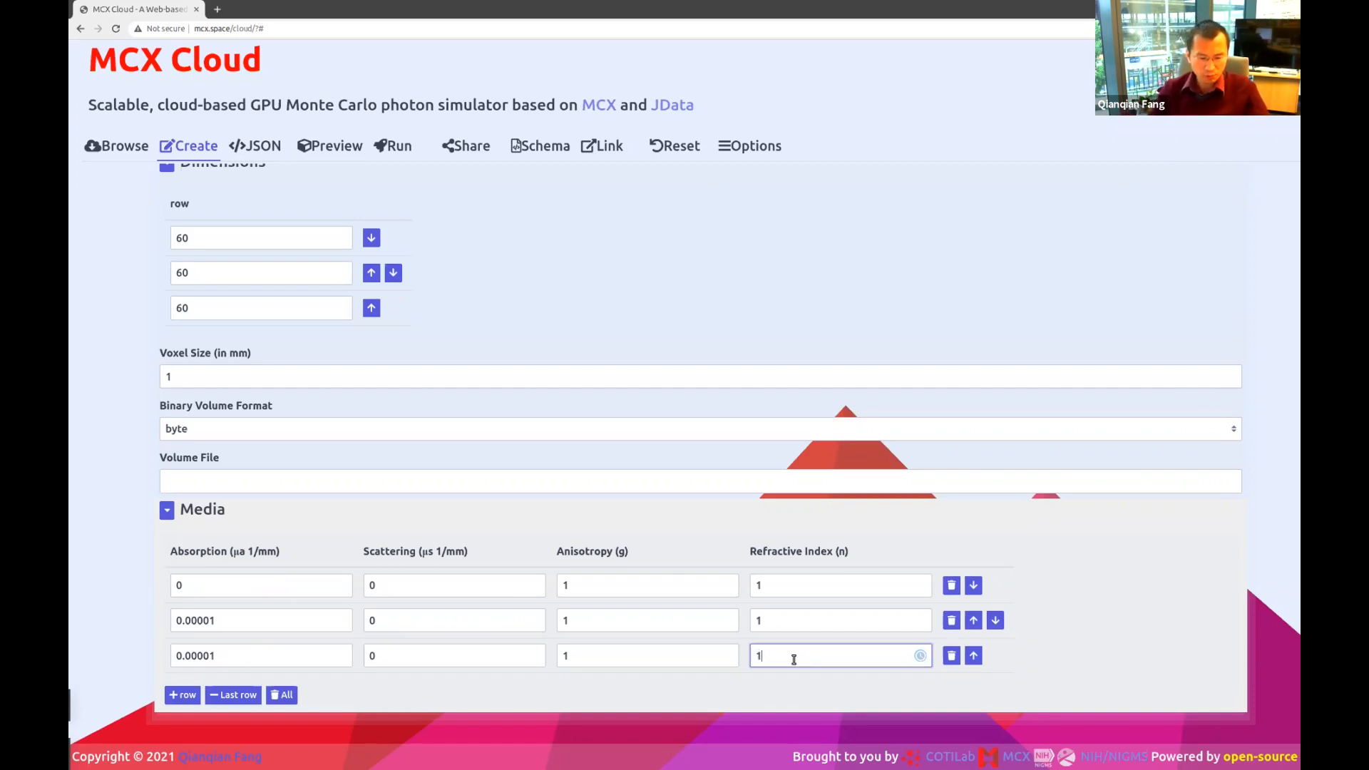
click(804, 627)
click(808, 655)
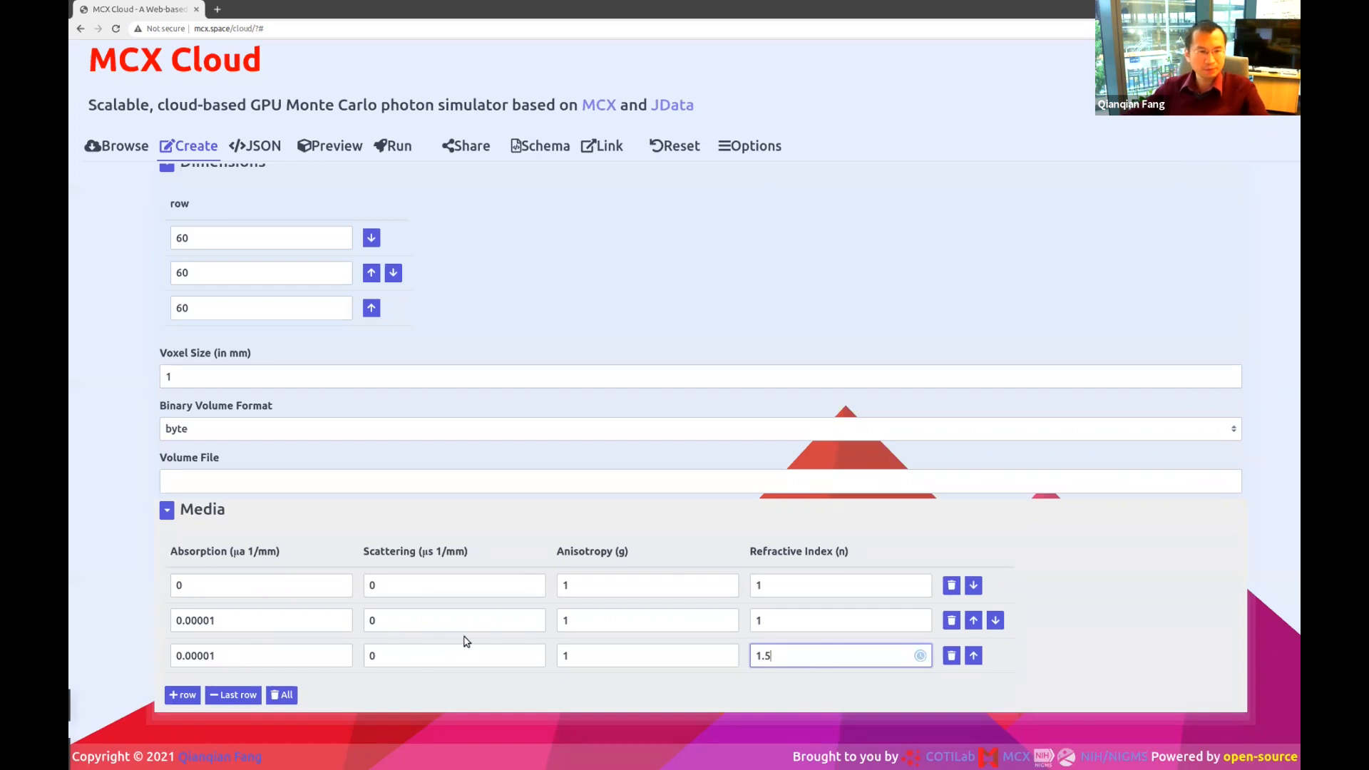
Show the layered domain in the 3D preview, rotated to an oblique view.
scroll(360, 189, up, 3)
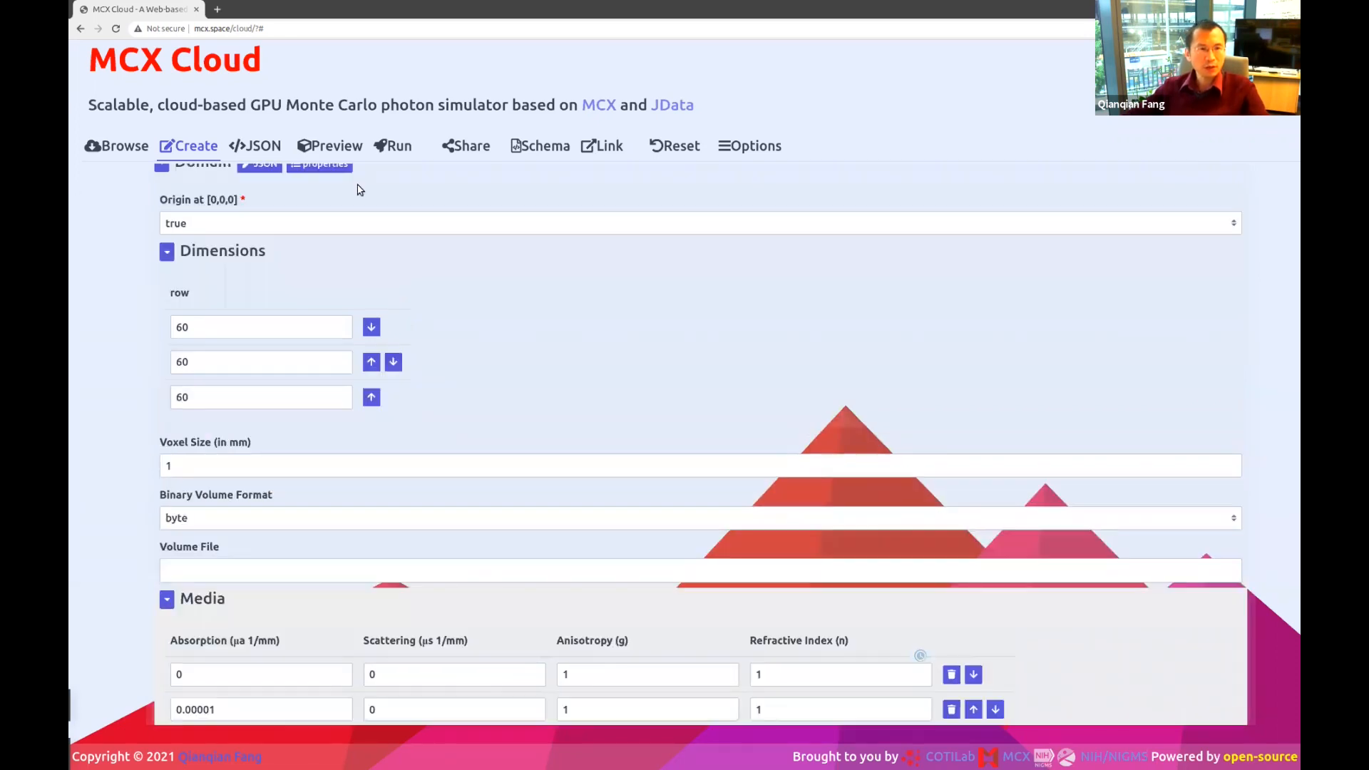
click(335, 146)
drag(473, 464, 412, 560)
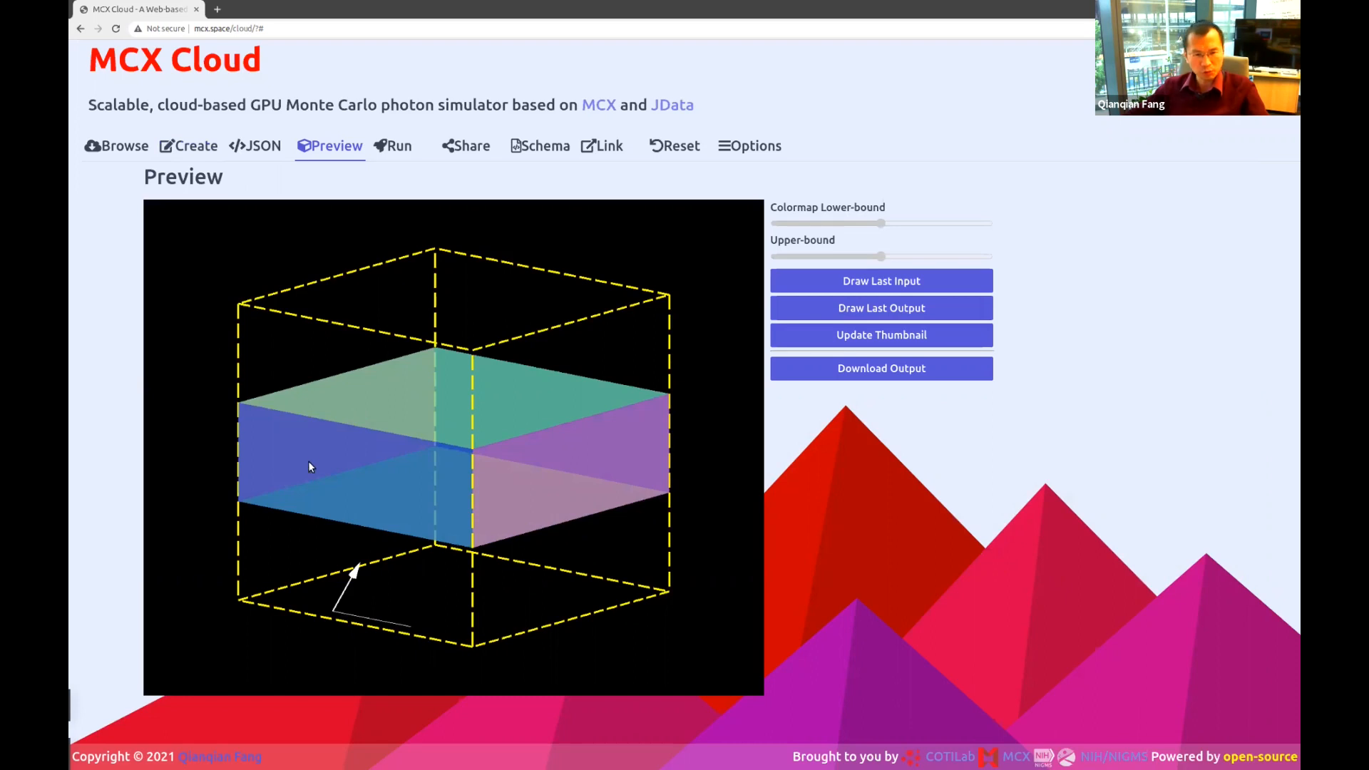
Rotate the 3D preview to see the layer slab inside the domain box from another angle.
drag(337, 513, 459, 504)
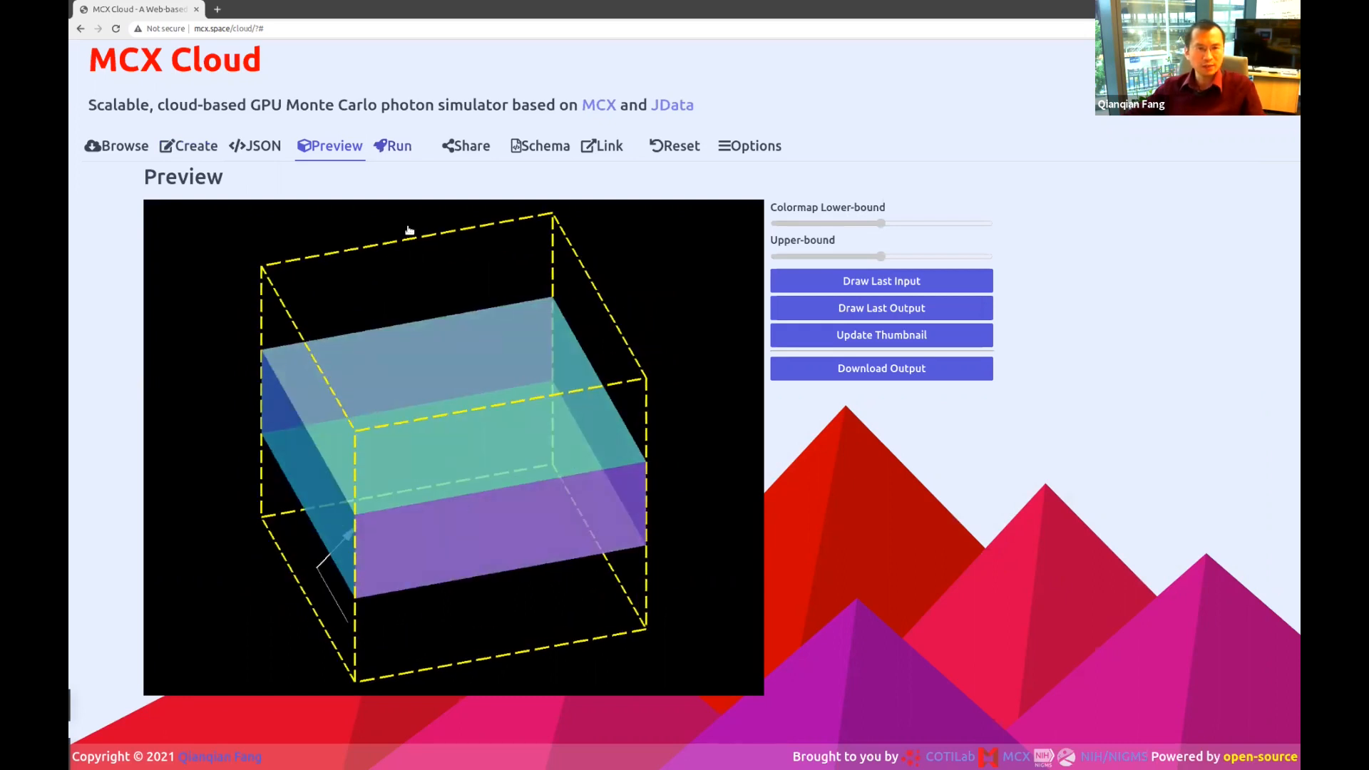
click(398, 142)
Enter the submitter's full name, network name, e-mail and institution, then submit the job.
click(365, 206)
text(Qianqian Fang)
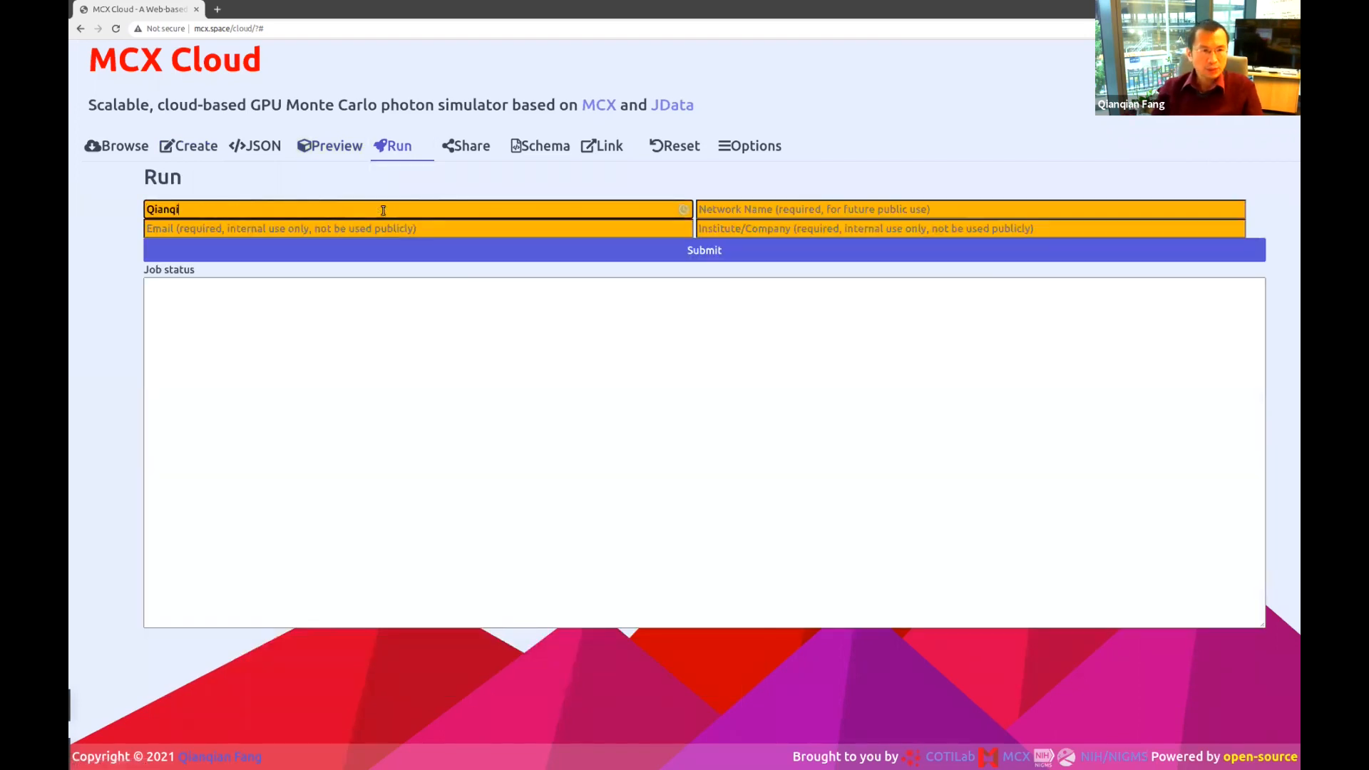
key(Tab)
text(fangq)
key(Tab)
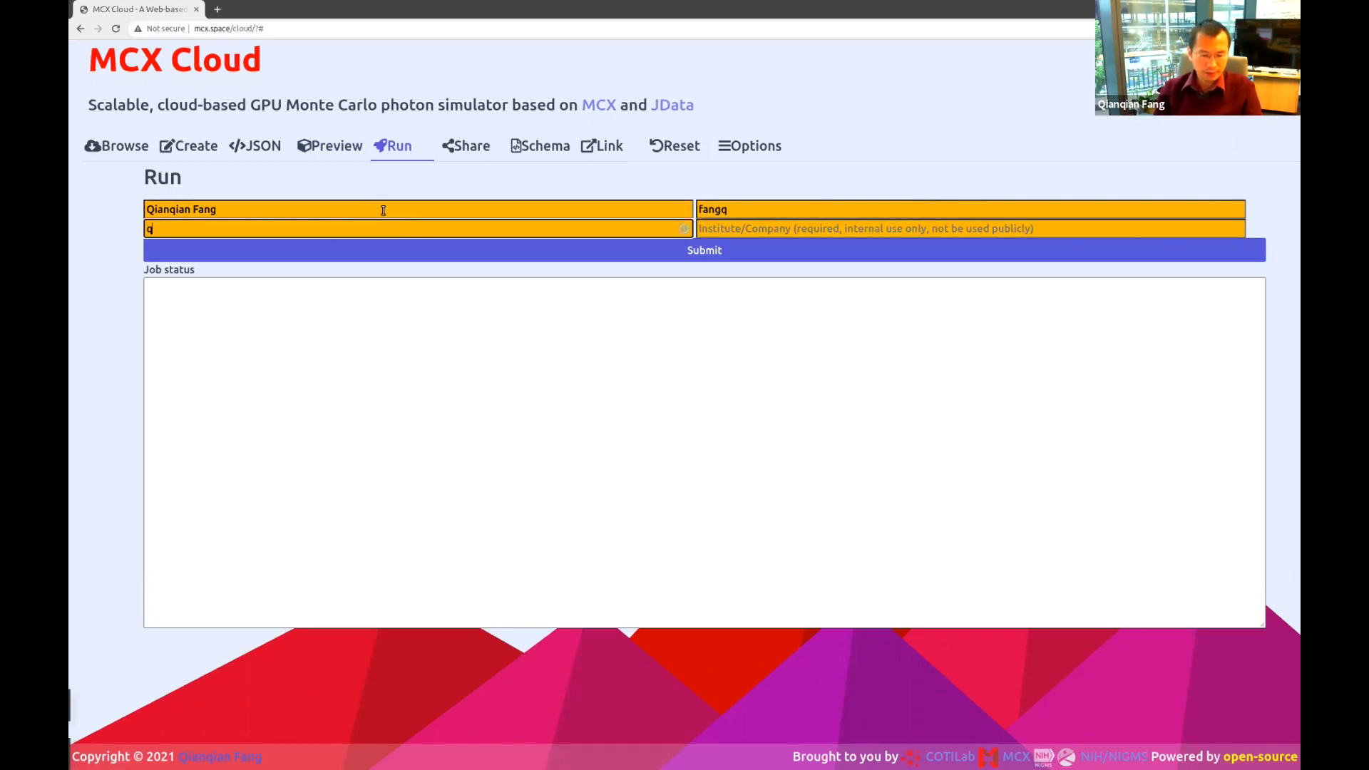
key(Tab)
text(N)
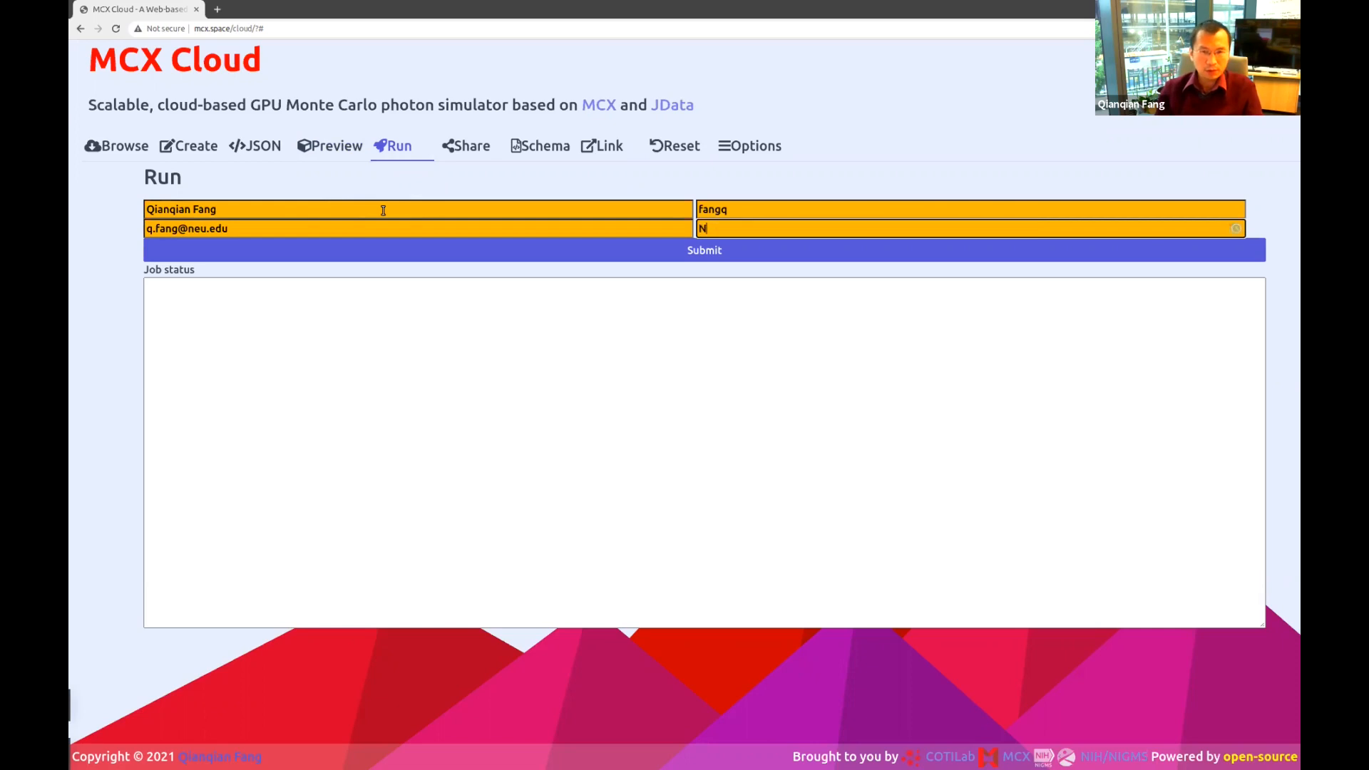
text(ortheastern)
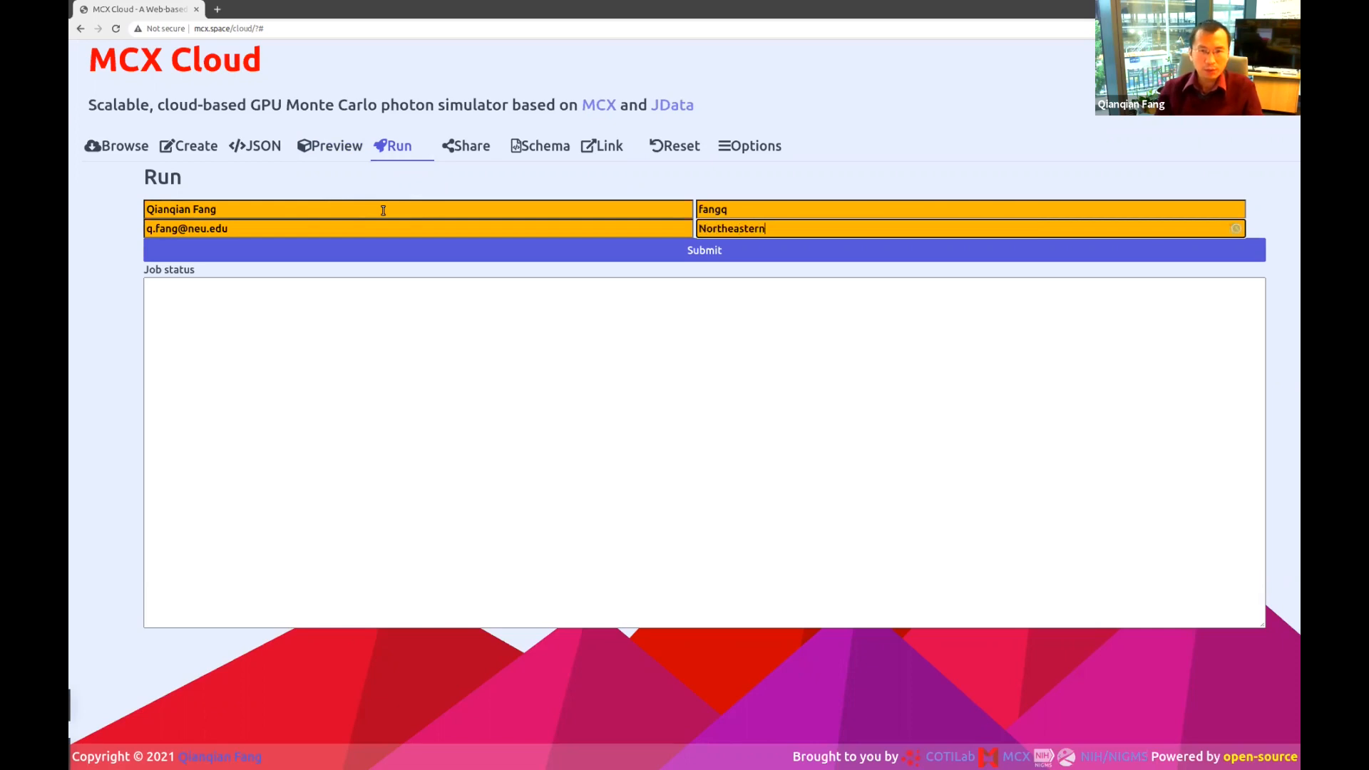
text( University, USA)
key(Tab)
click(656, 242)
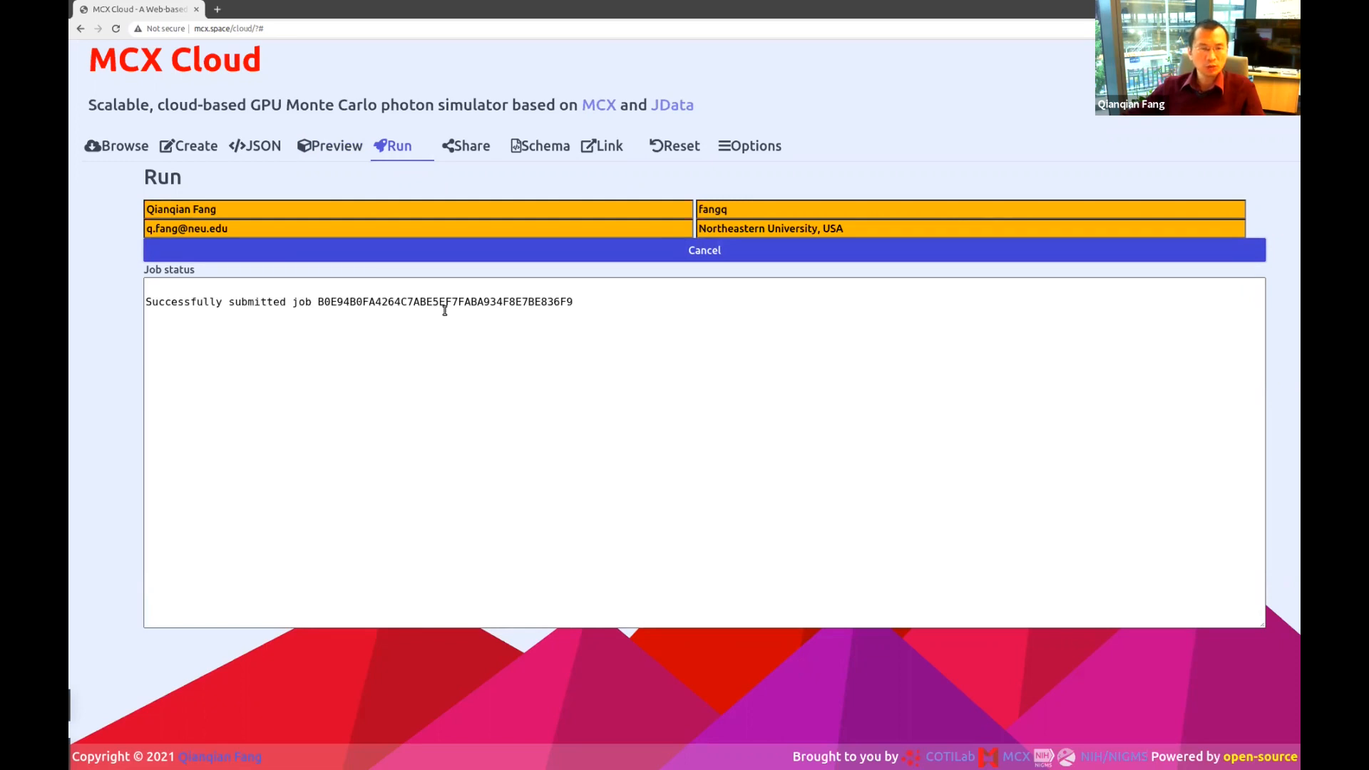
Select the submitted job's ID and scroll through the completed job status log.
double_click(421, 301)
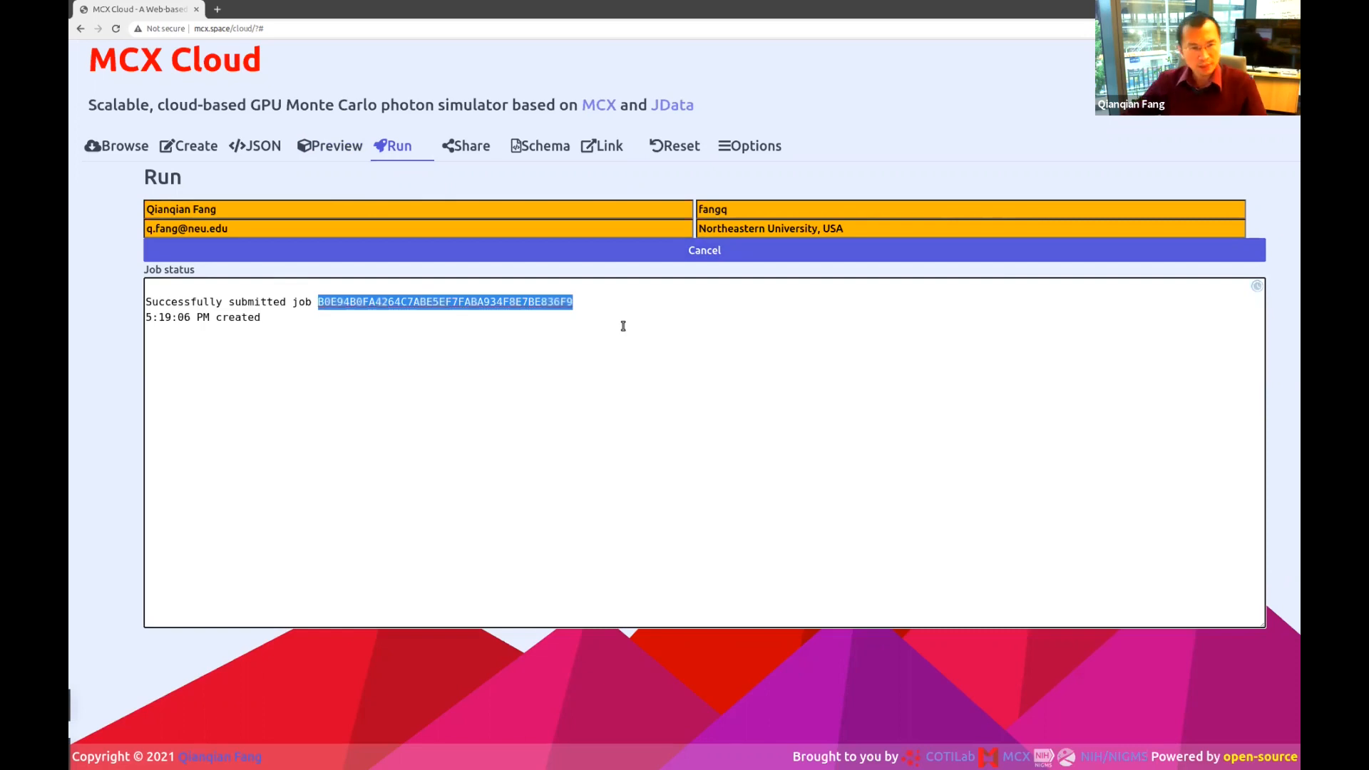
click(566, 371)
scroll(566, 370, down, 2)
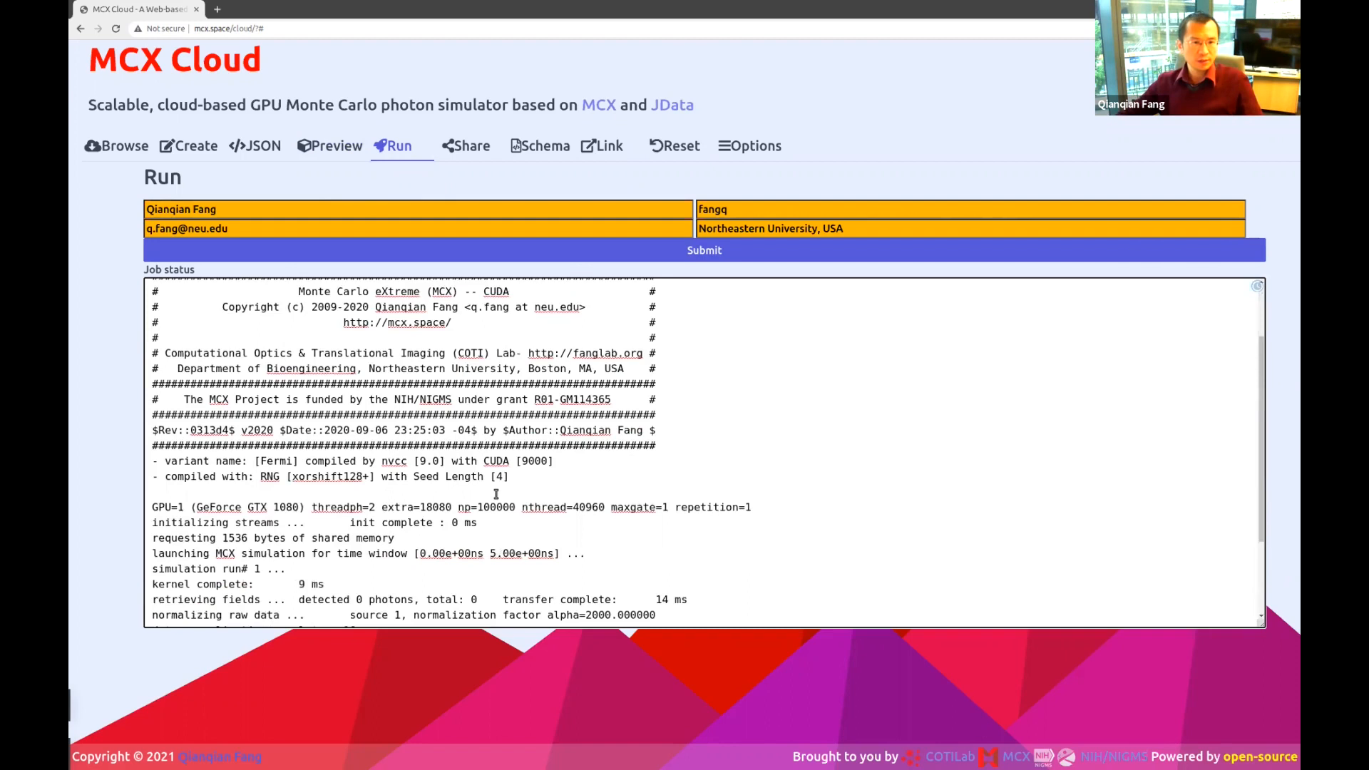
scroll(496, 494, up, 2)
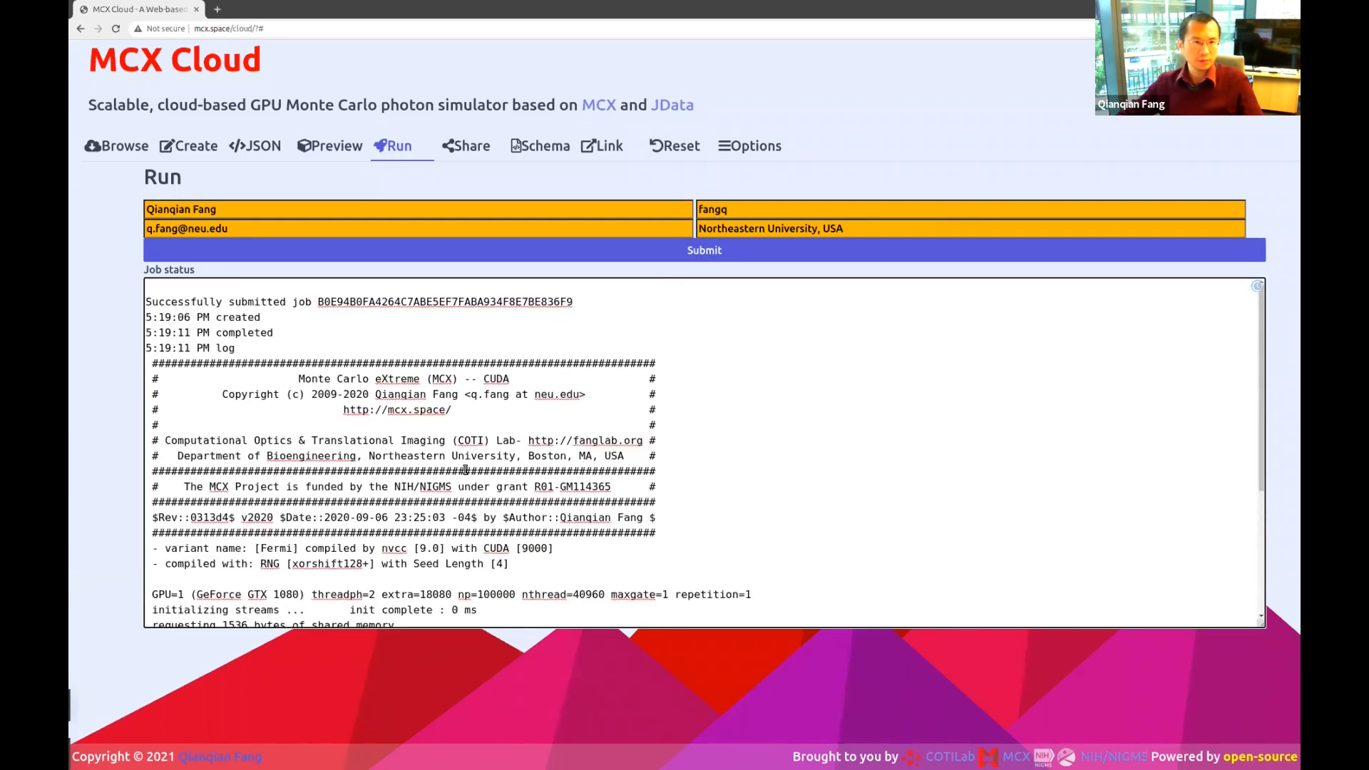
scroll(465, 470, down, 2)
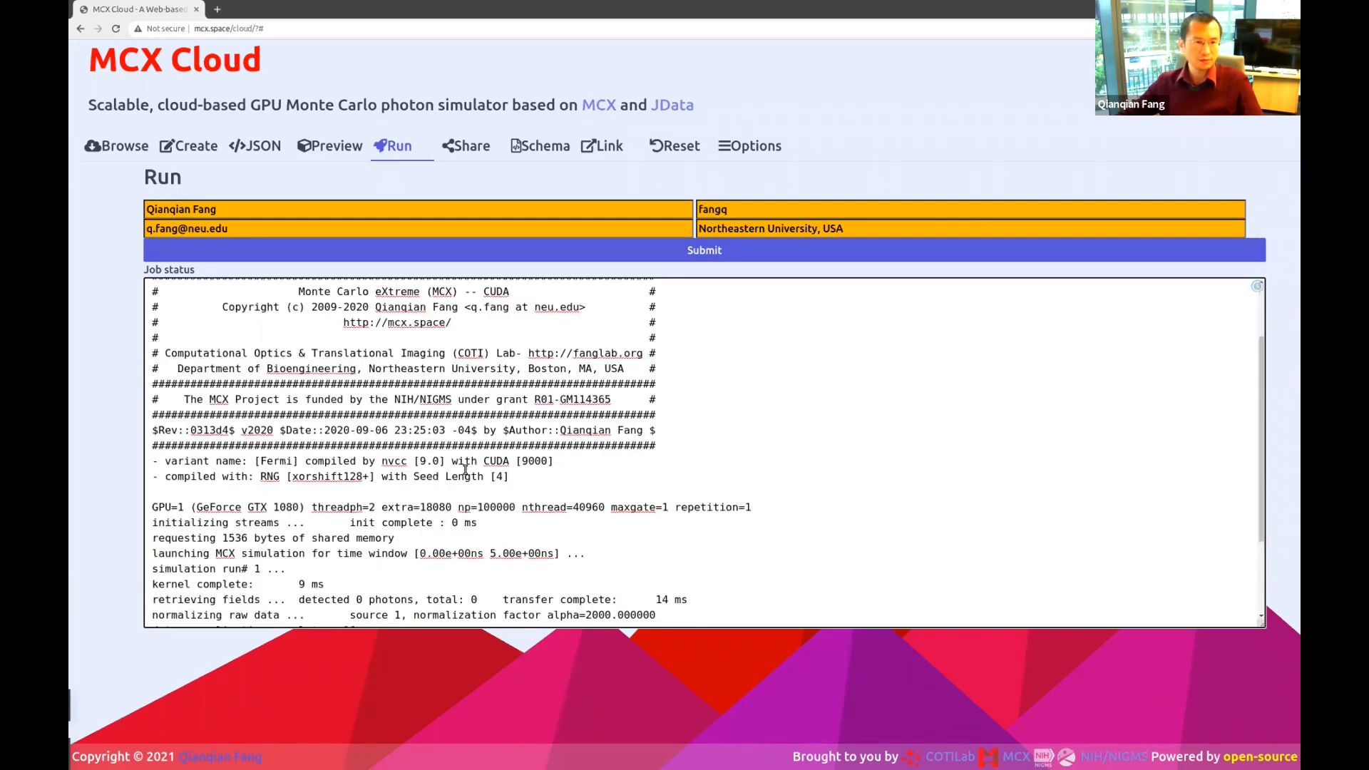
scroll(465, 470, down, 2)
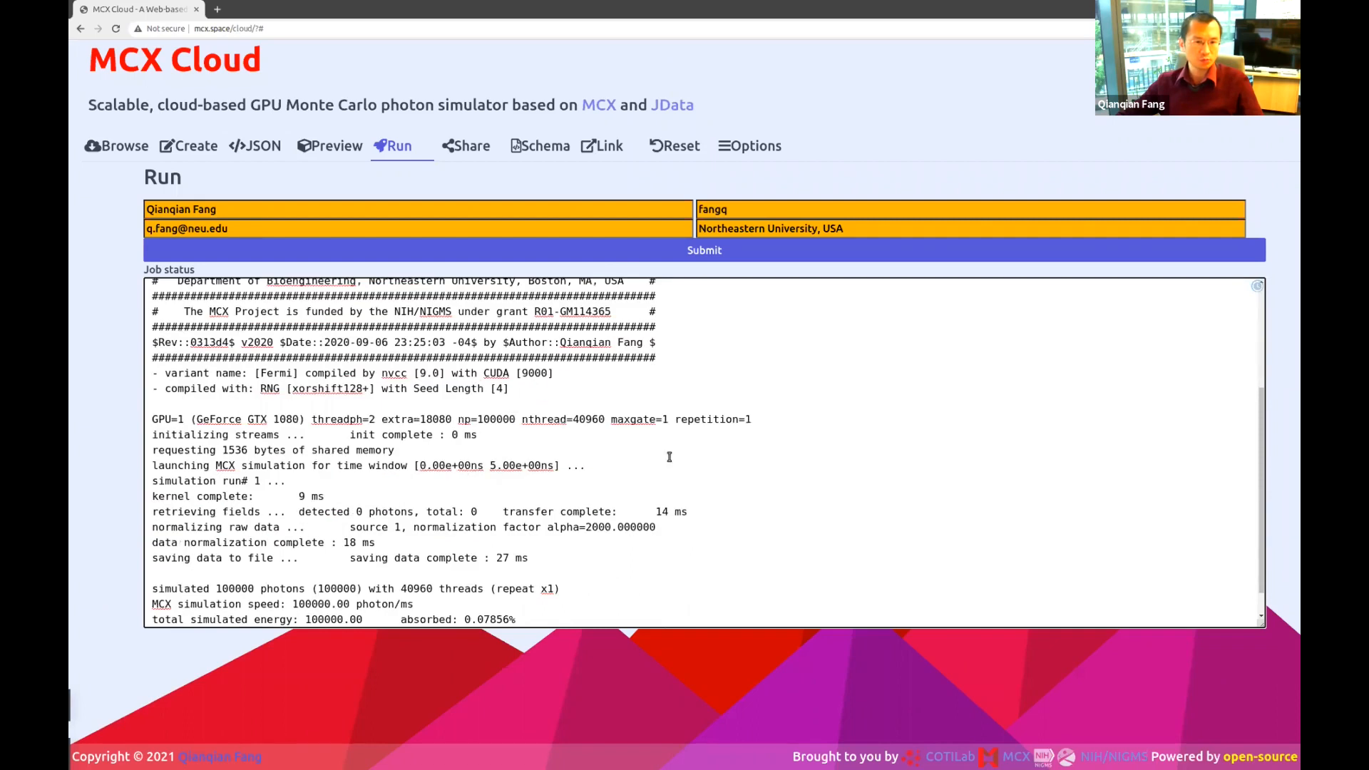
Highlight the 9 ms kernel time in the job log.
triple_click(317, 497)
click(325, 498)
drag(326, 498, 299, 497)
click(336, 591)
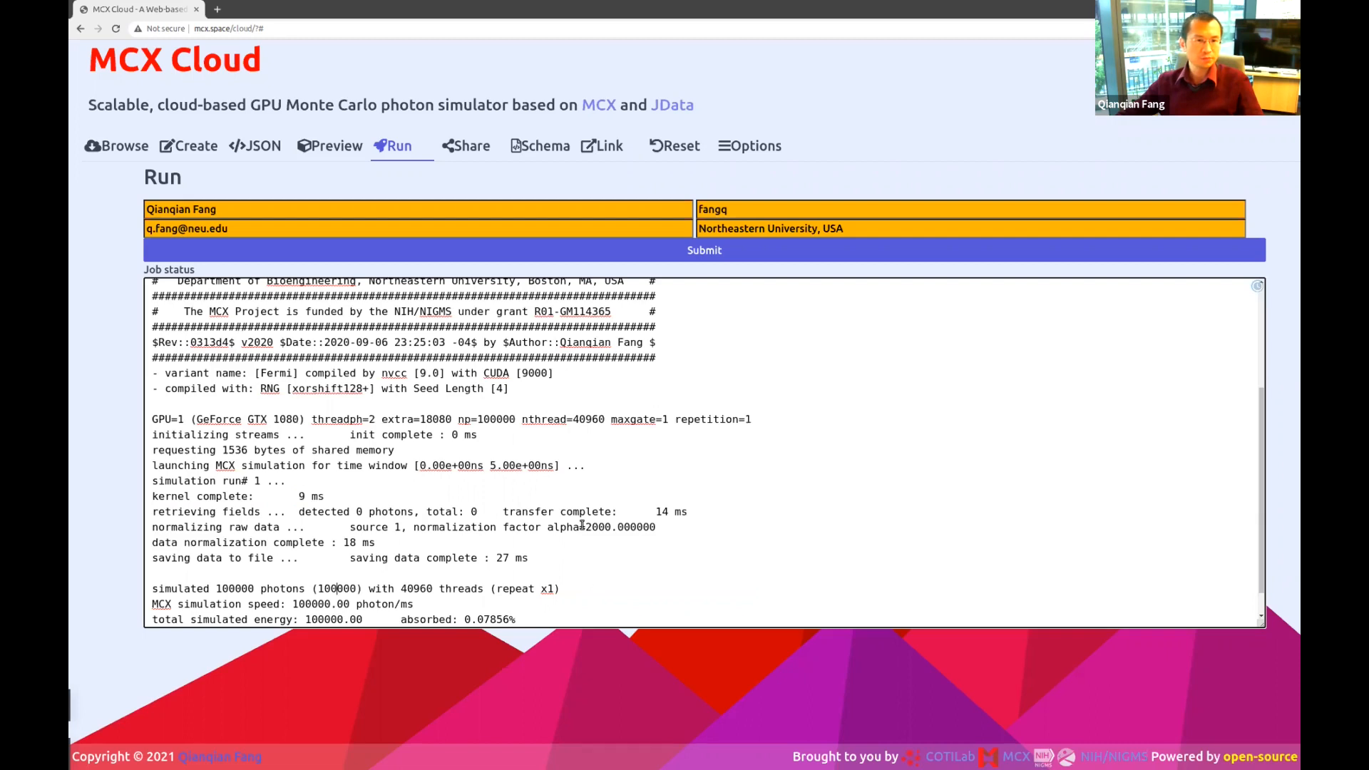
scroll(596, 586, up, 3)
Show the simulation output in 3D and rotate it through several angles to follow the slit beam.
click(349, 161)
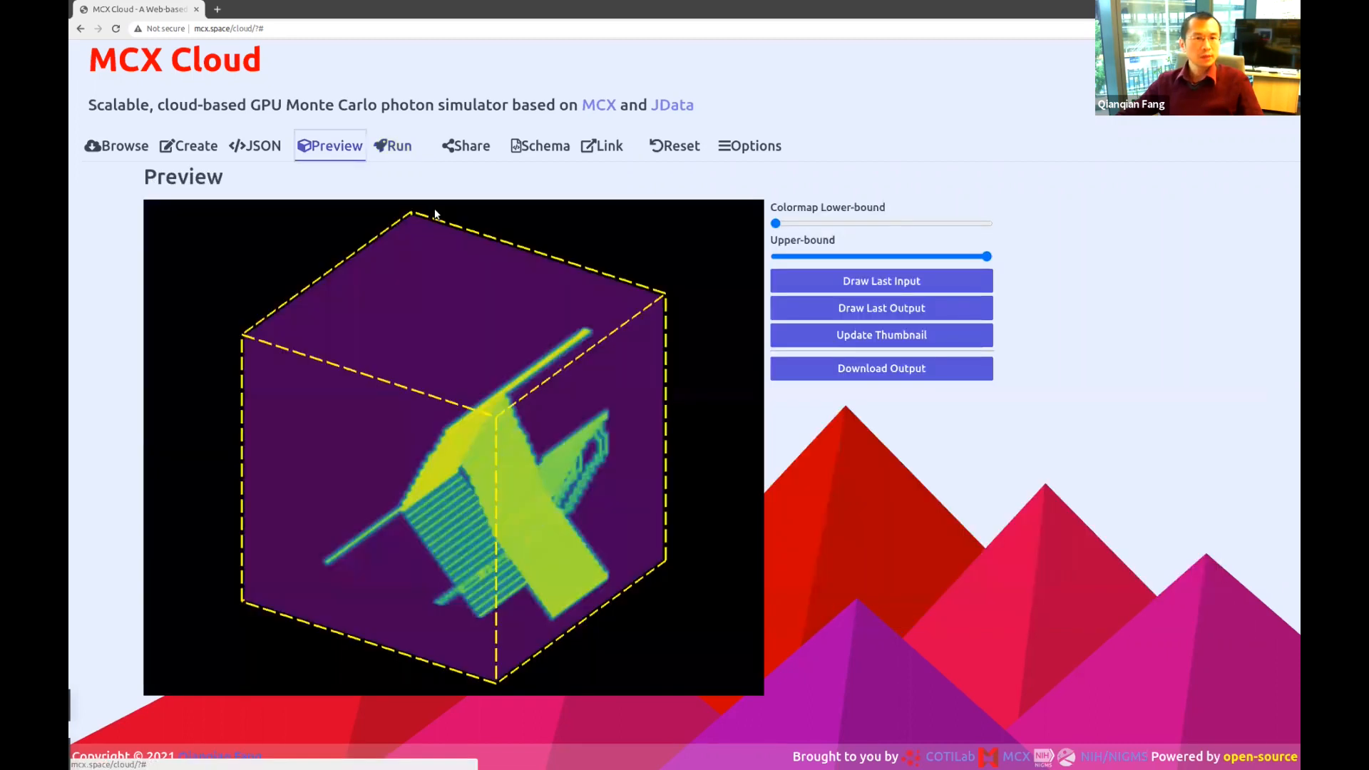
drag(521, 469, 373, 578)
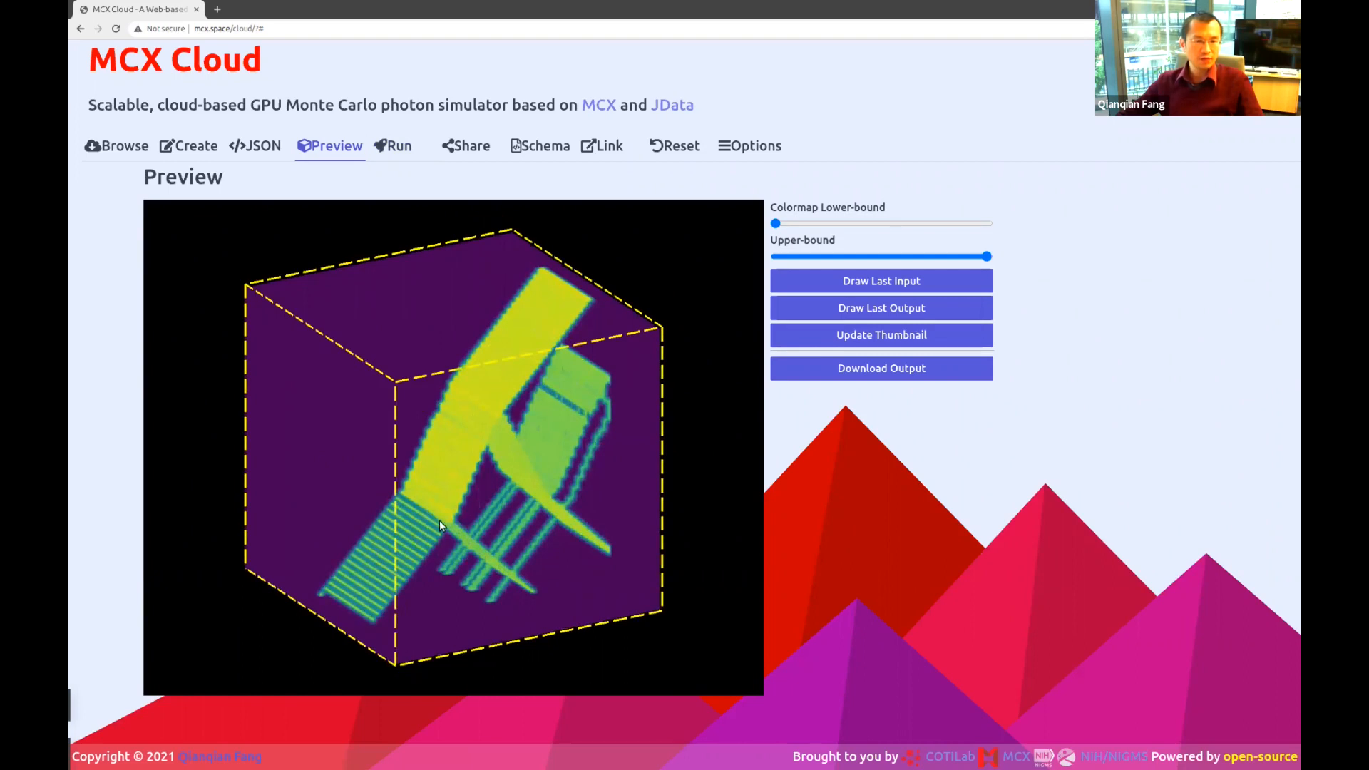
drag(439, 520, 496, 500)
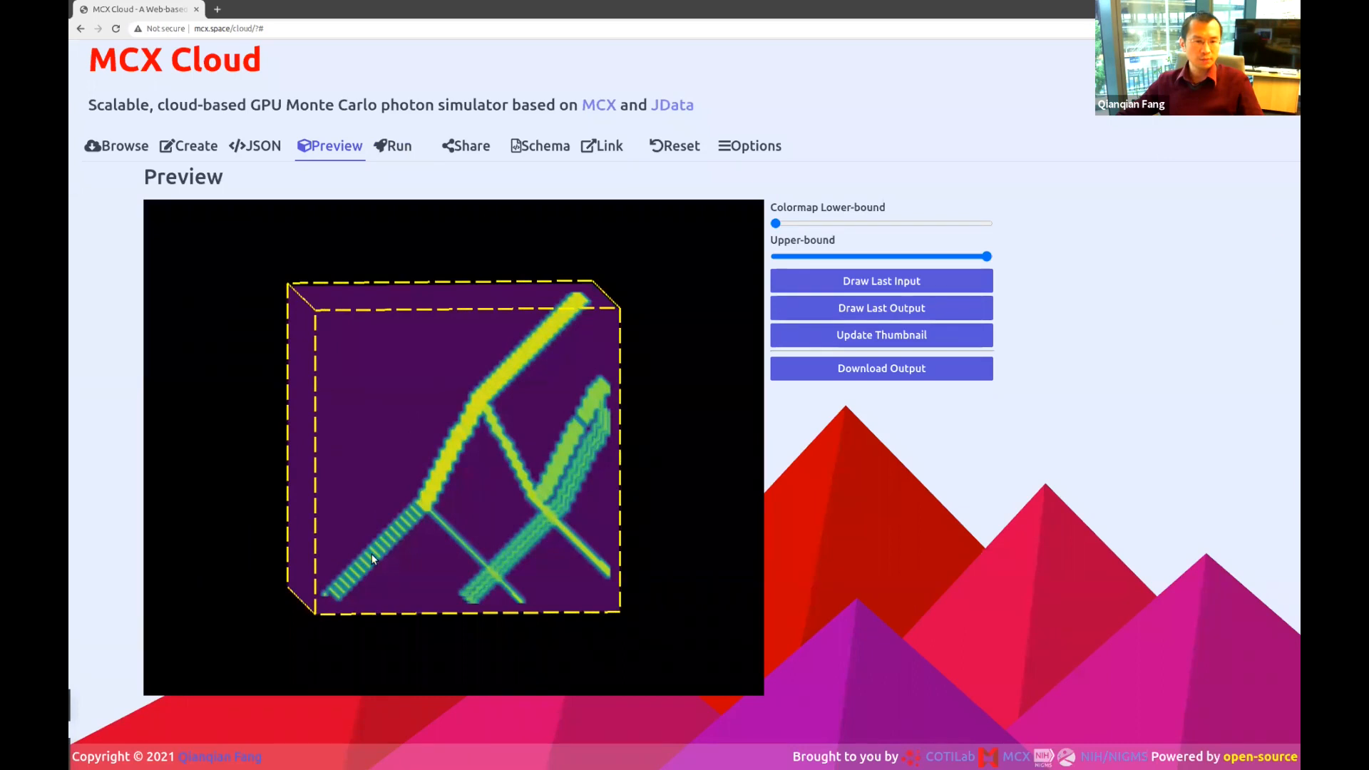
mouse_move(419, 519)
mouse_down()
mouse_move(492, 502)
mouse_move(434, 508)
mouse_up()
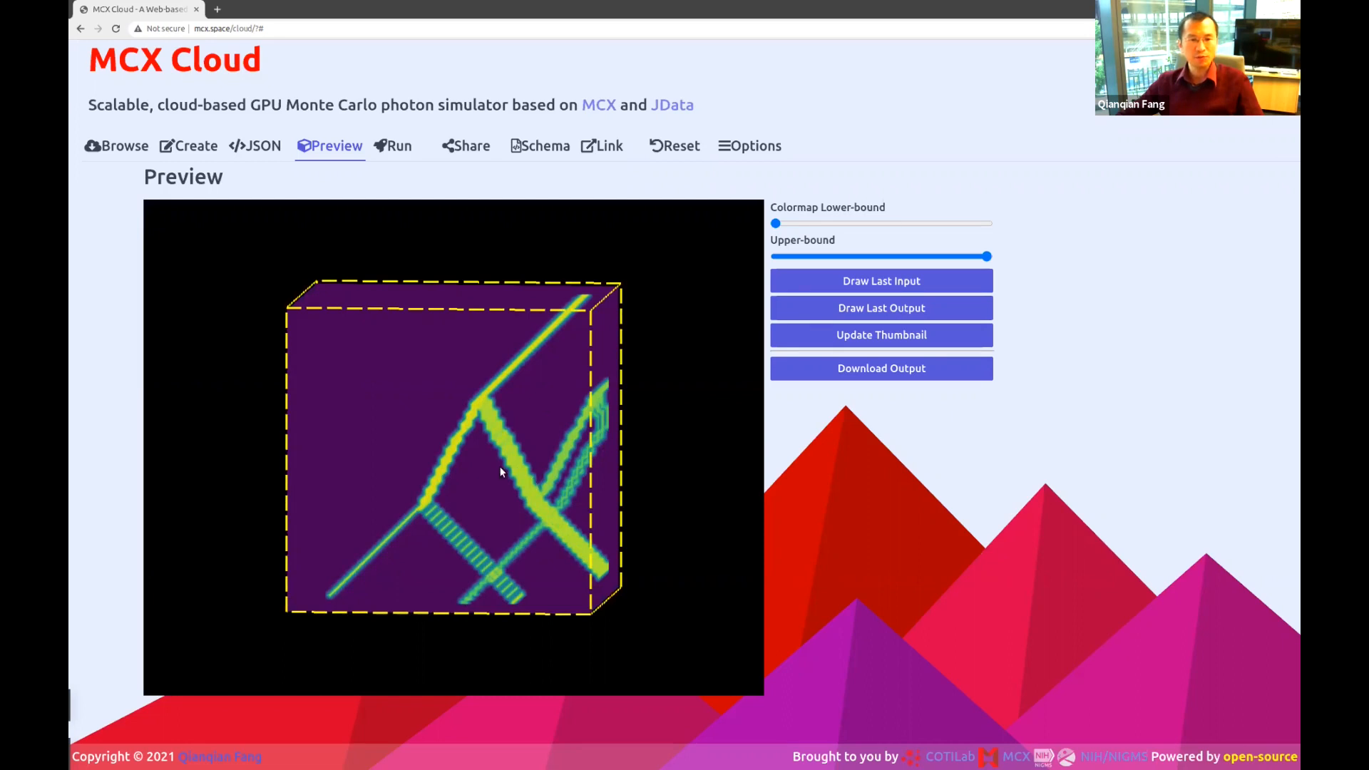
drag(443, 472, 447, 505)
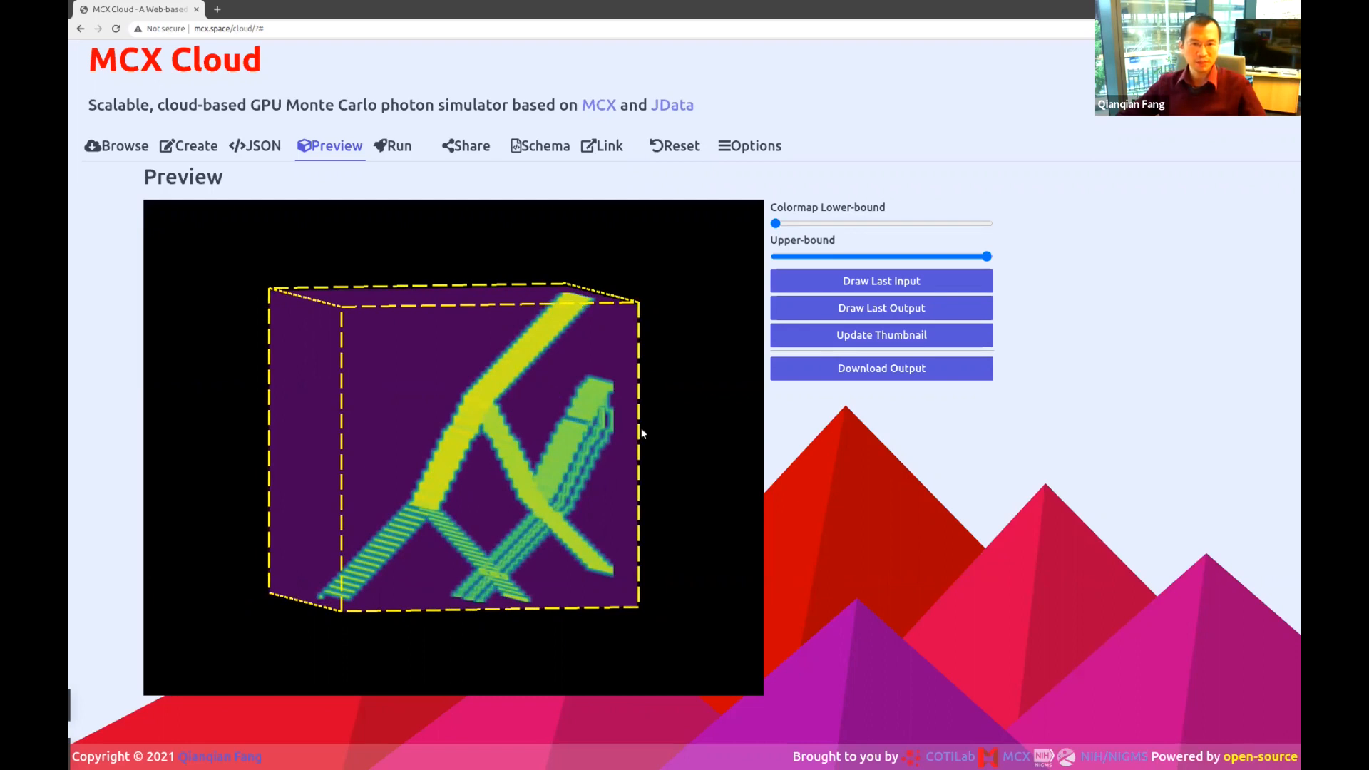
drag(553, 472, 590, 433)
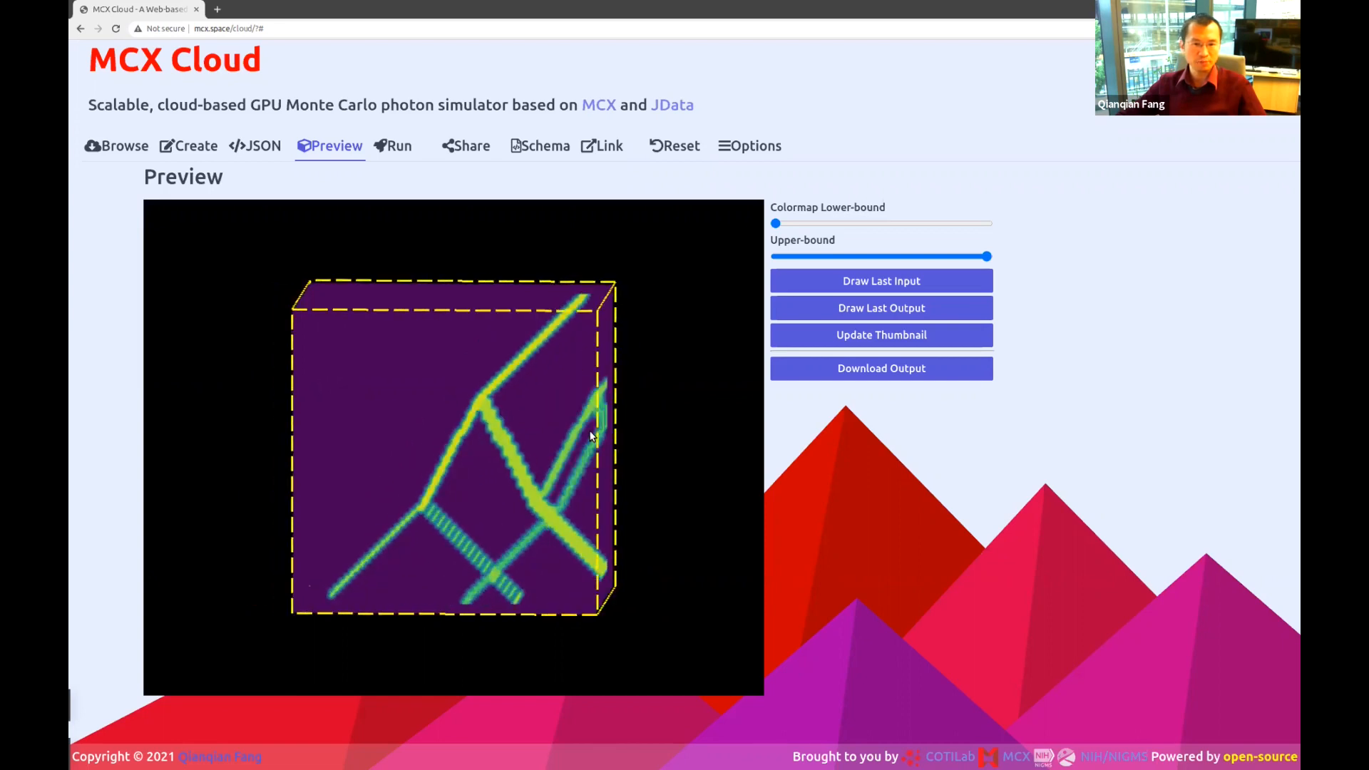
drag(462, 539, 514, 456)
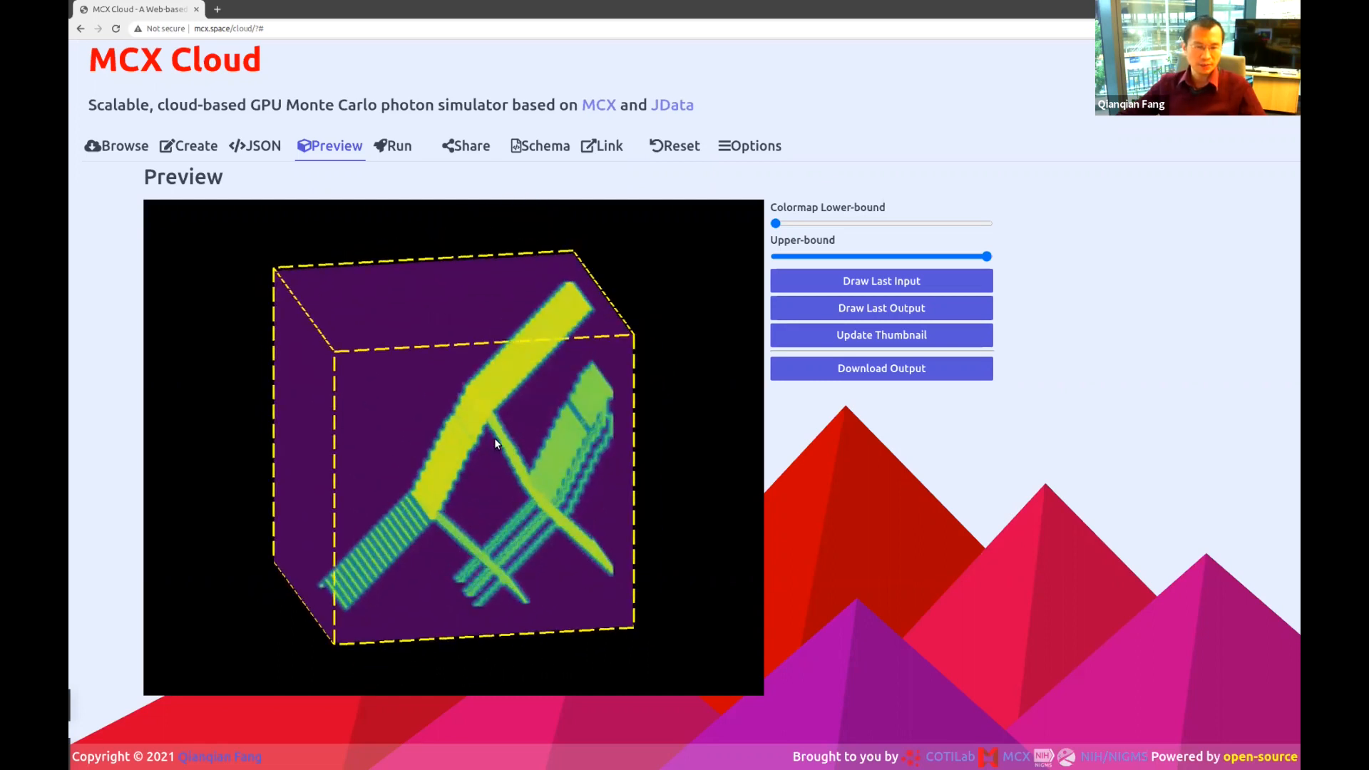
drag(521, 540, 421, 592)
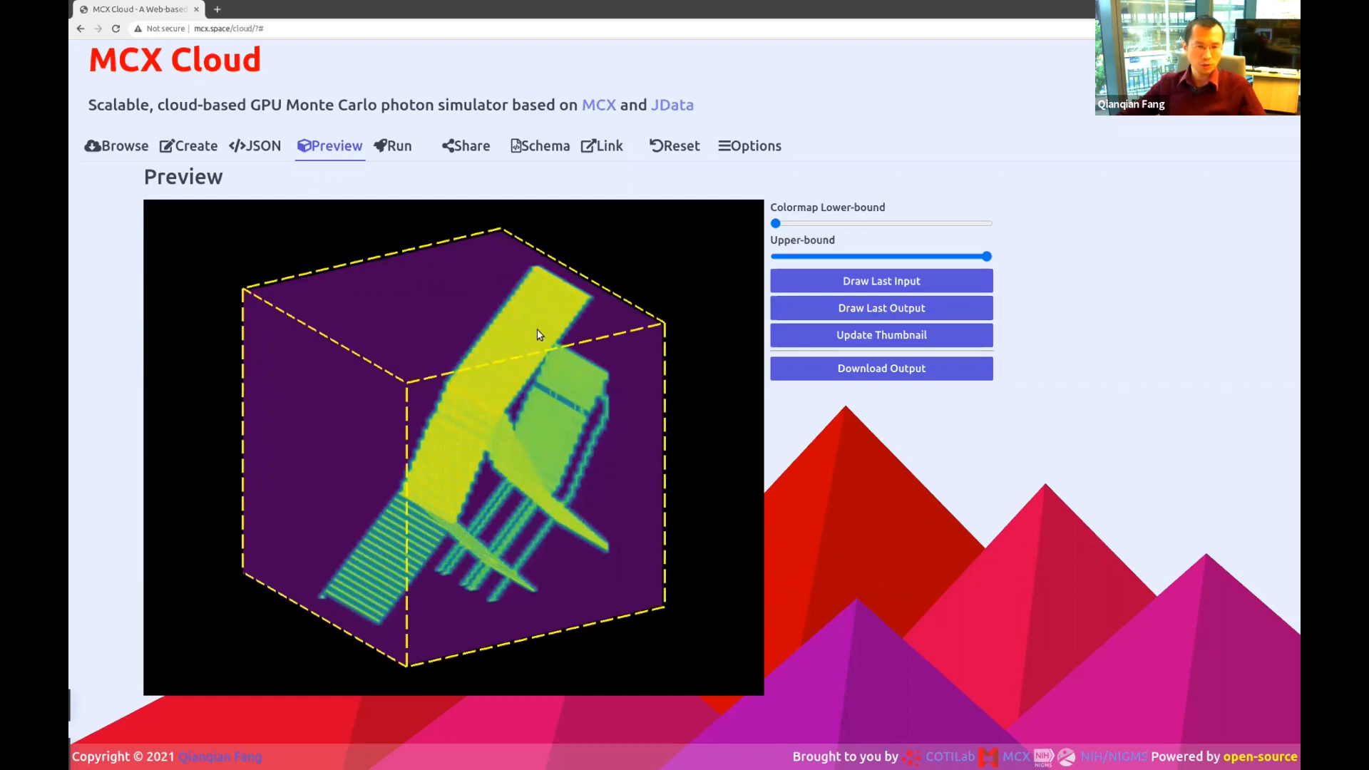
drag(538, 333, 562, 419)
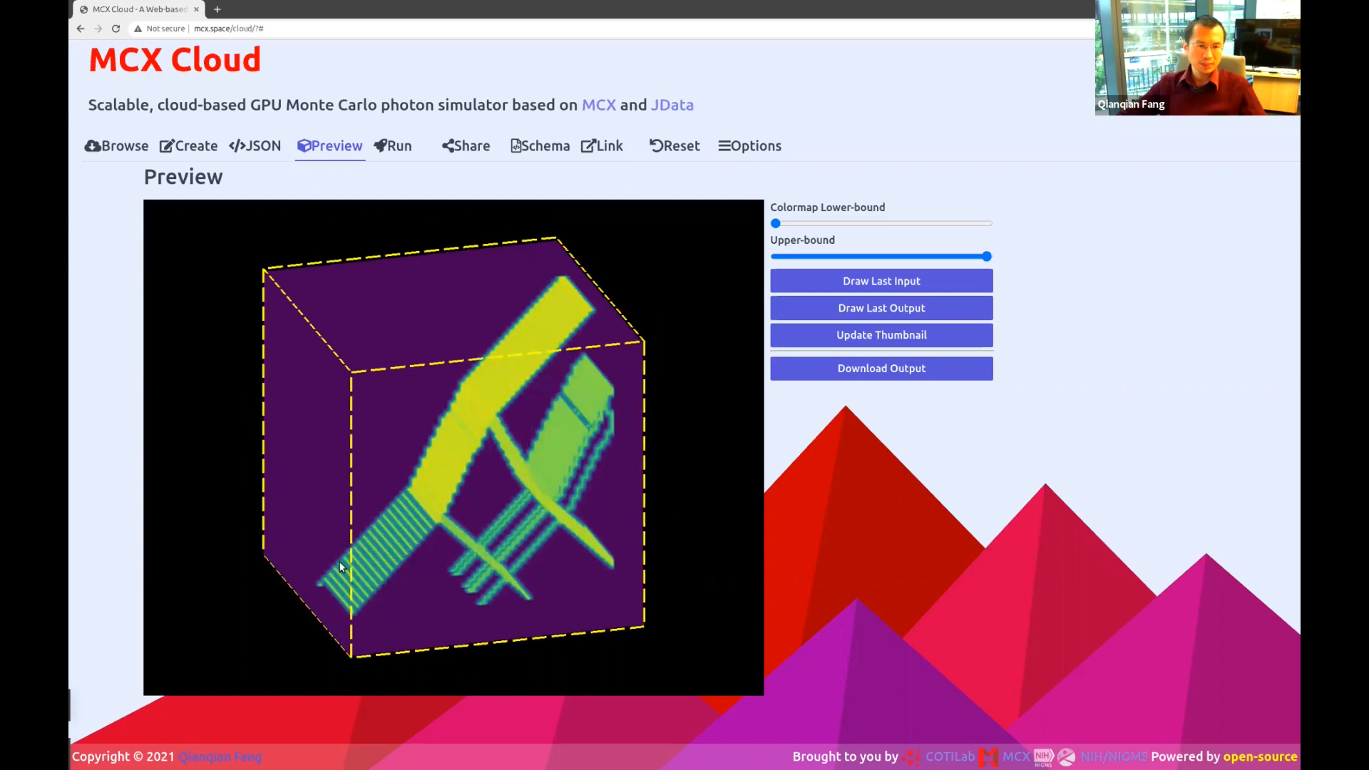
drag(460, 508, 459, 503)
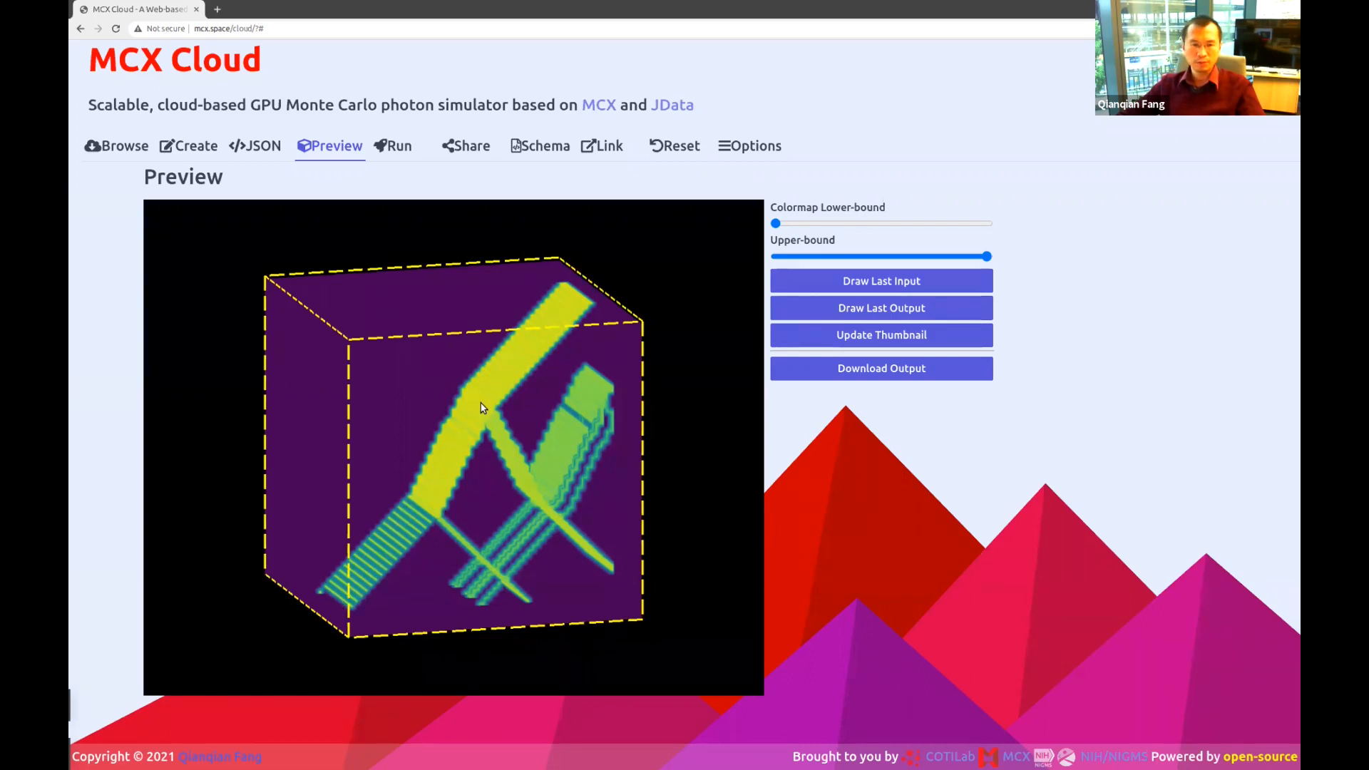
drag(483, 407, 520, 445)
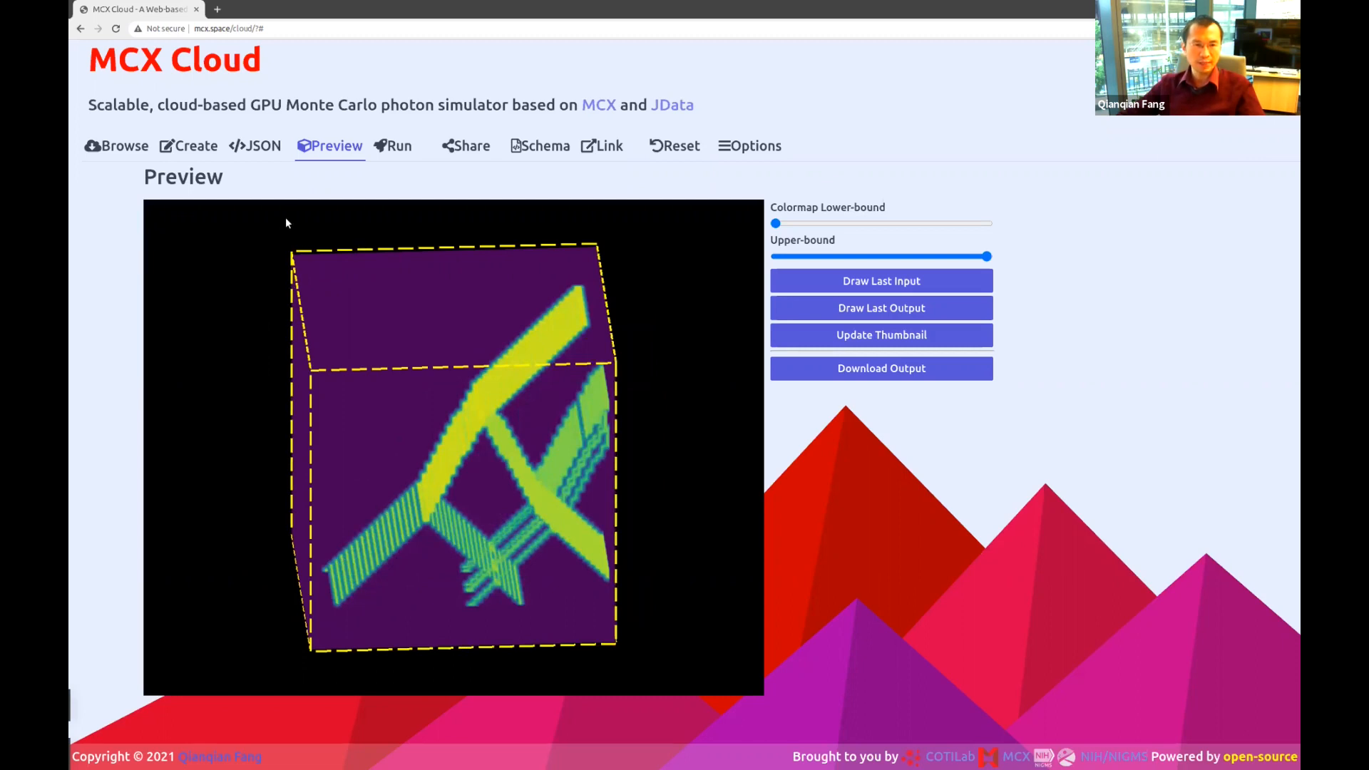
drag(338, 461, 469, 507)
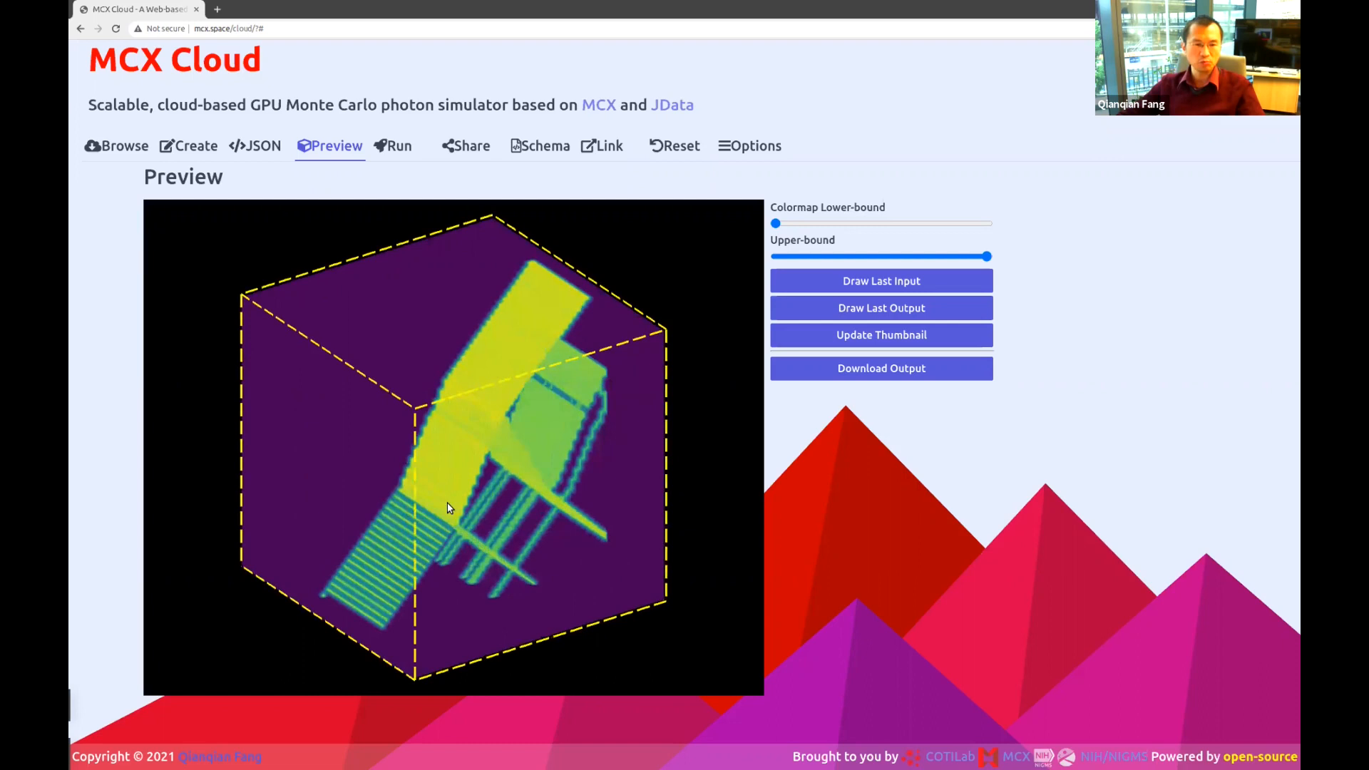
drag(575, 507, 476, 450)
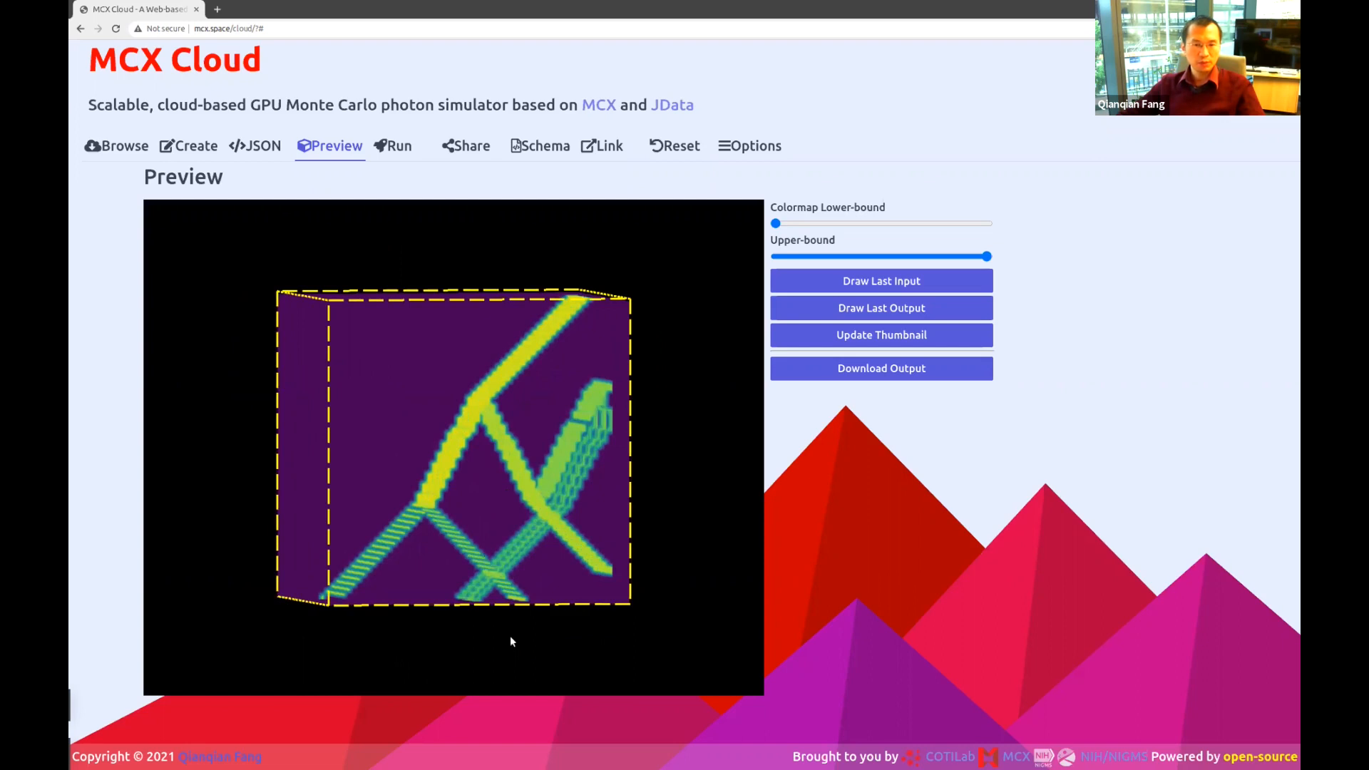
drag(438, 524, 502, 465)
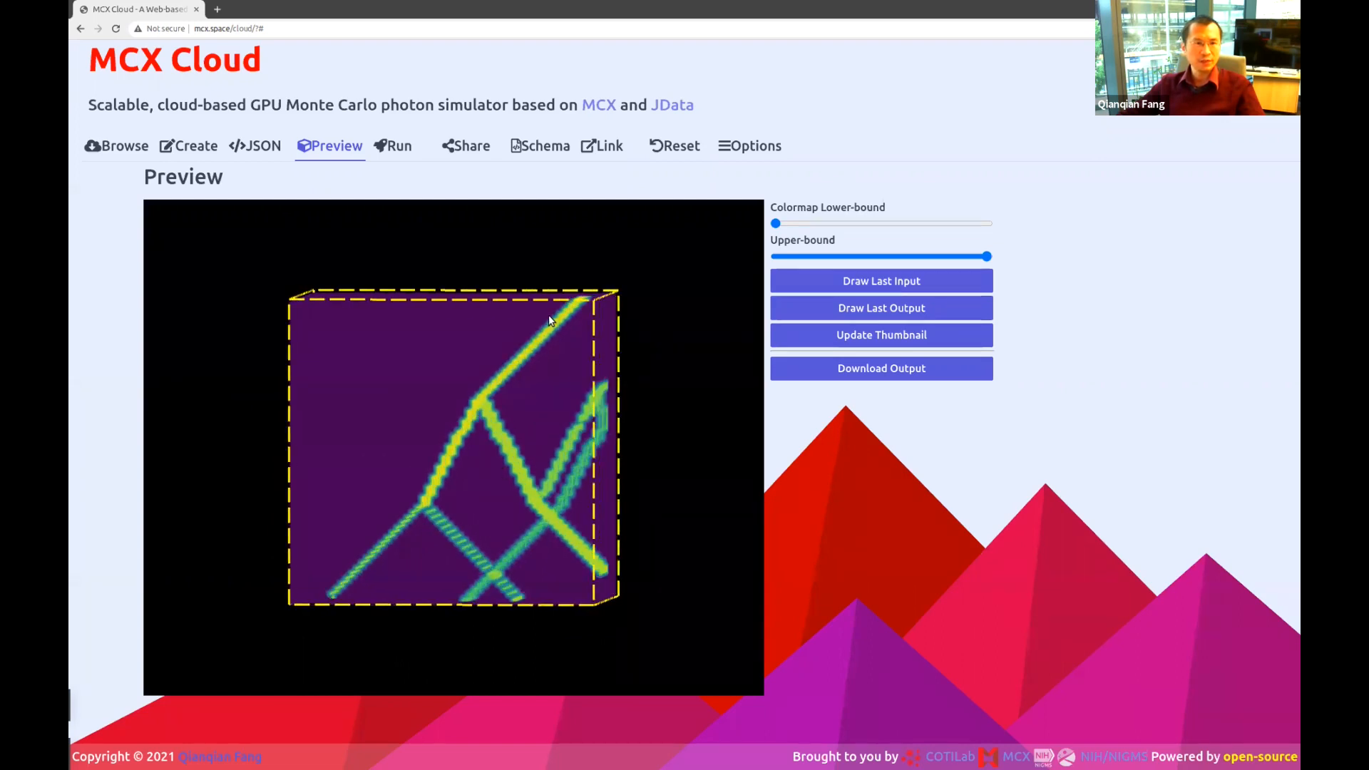
Check the ZLayers values in the raw JSON of the simulation input.
click(257, 144)
scroll(341, 410, down, 6)
scroll(346, 475, down, 8)
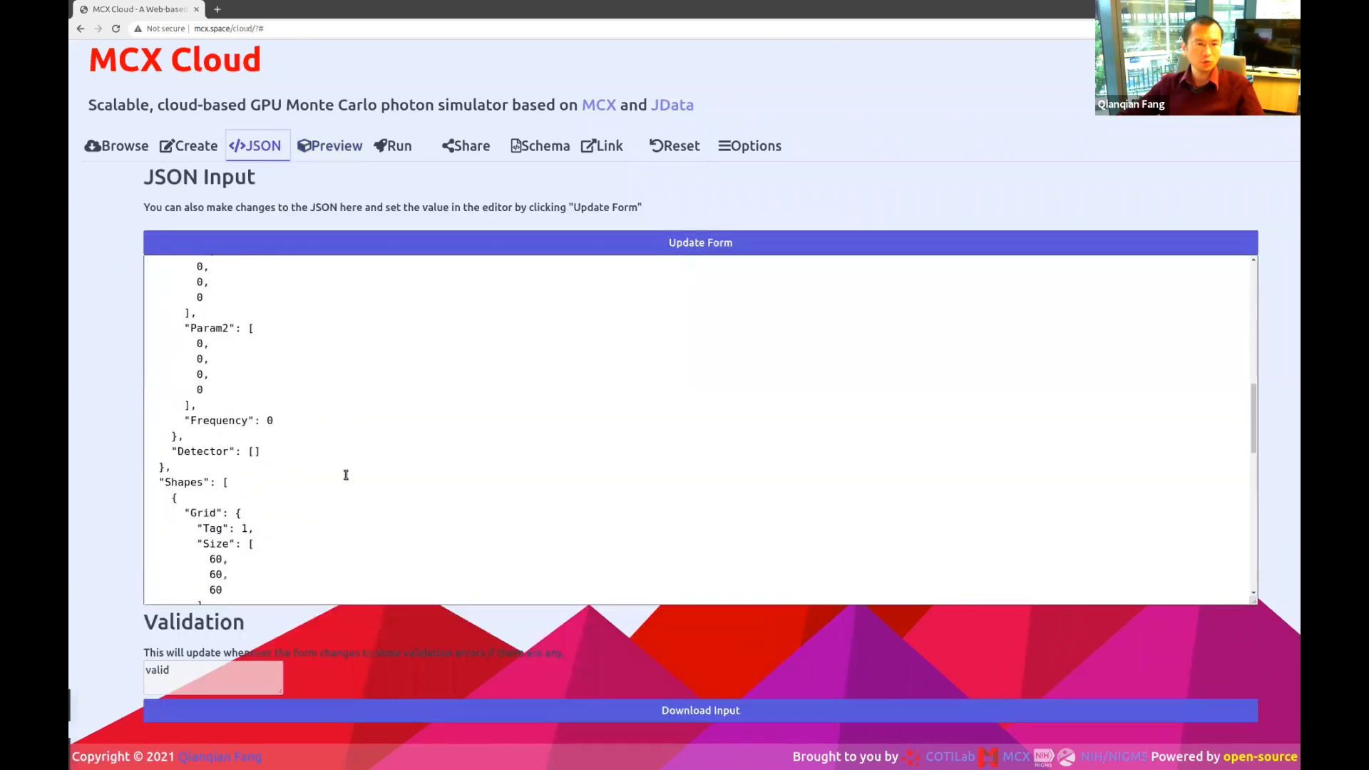
scroll(346, 474, down, 8)
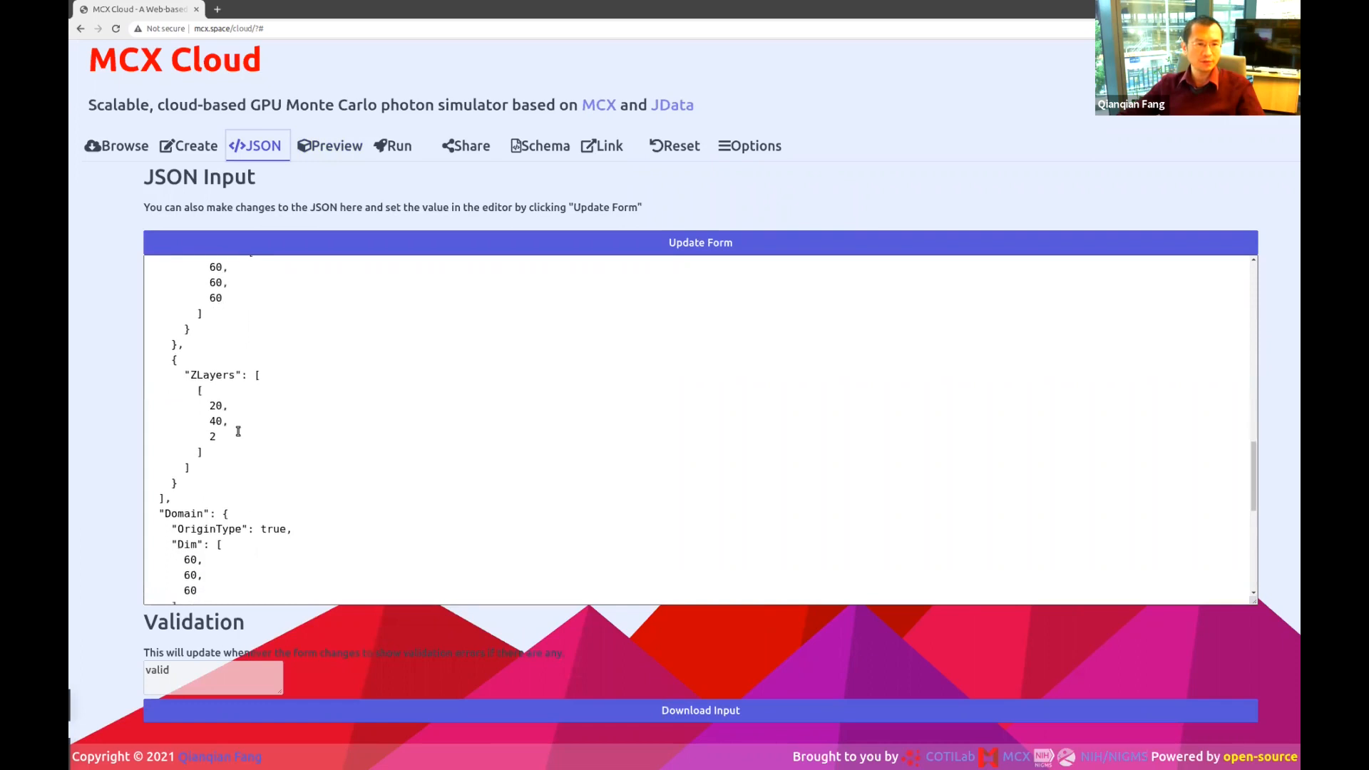
drag(223, 451, 146, 390)
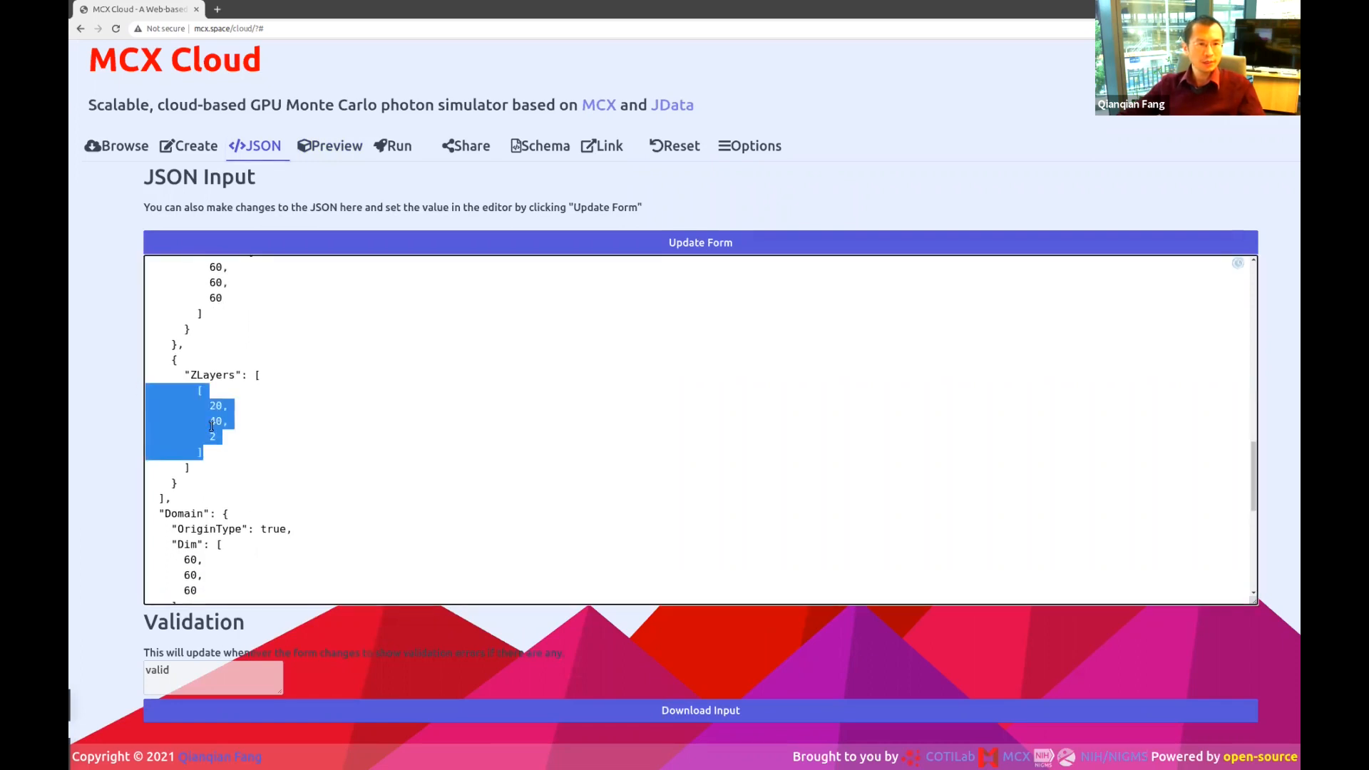
click(188, 145)
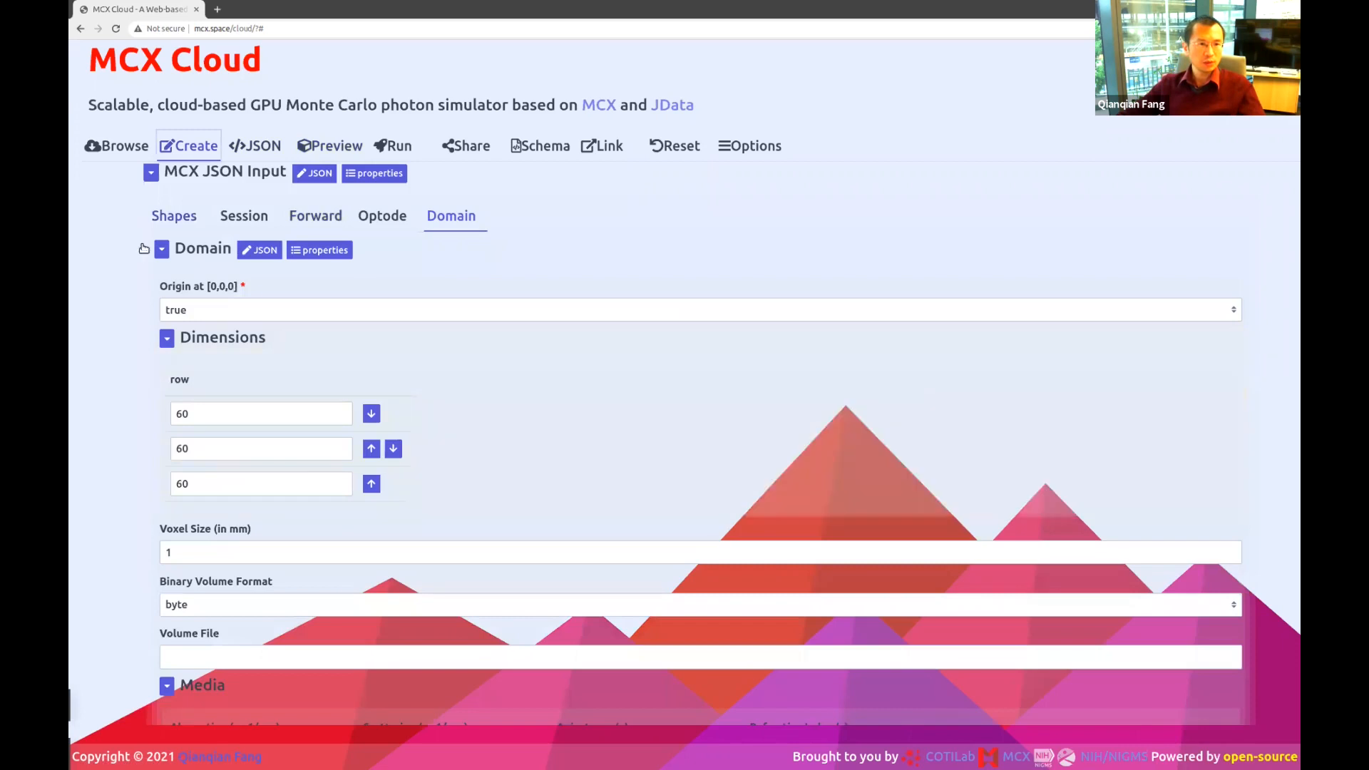
Add a second ZLayers row and begin editing the first row's values.
scroll(315, 495, down, 5)
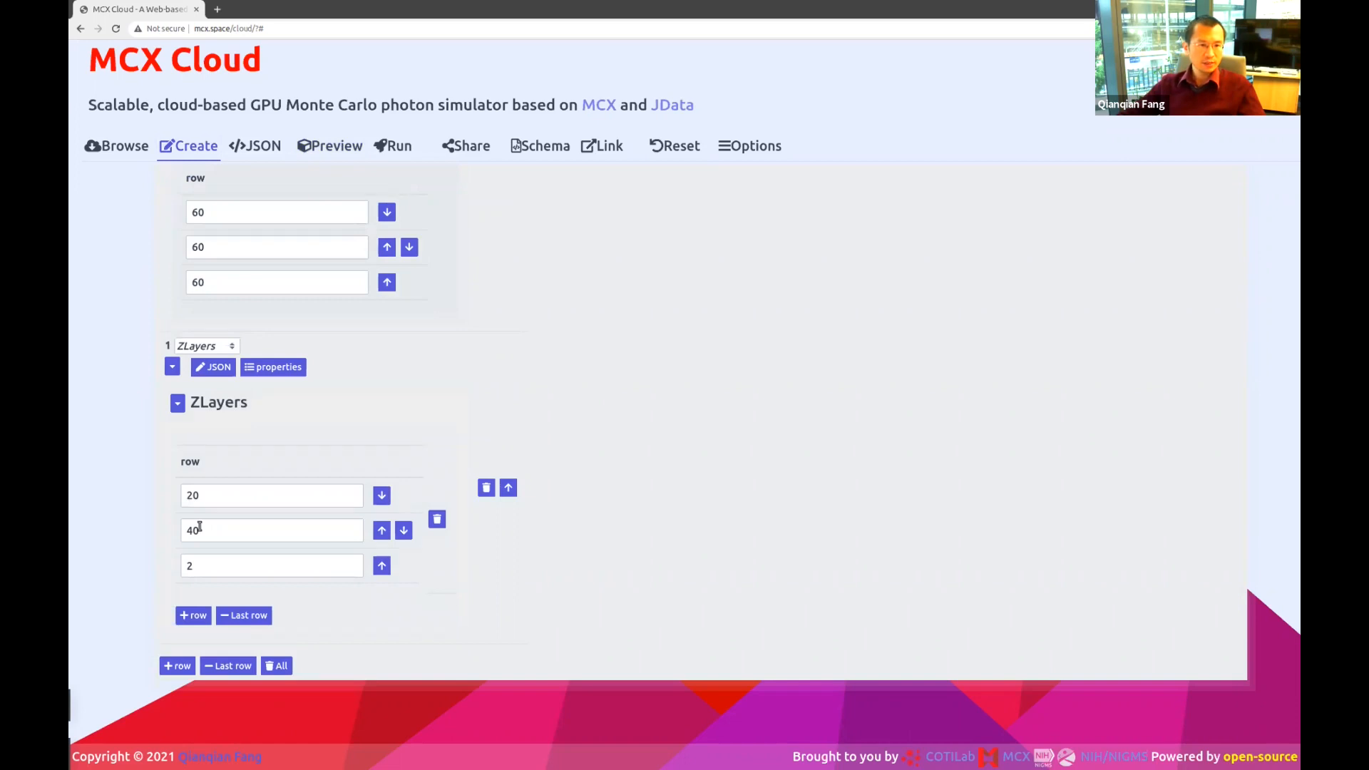
click(193, 615)
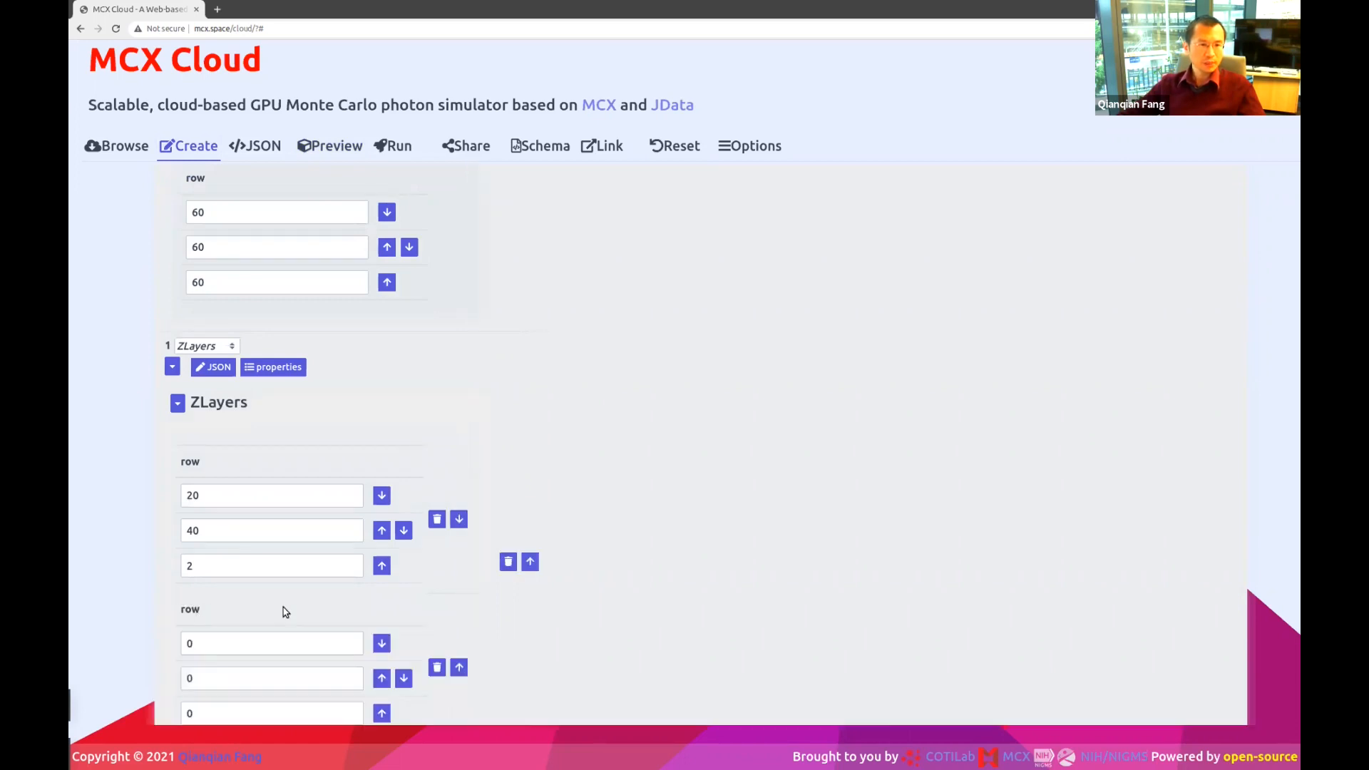
scroll(286, 612, down, 3)
double_click(212, 408)
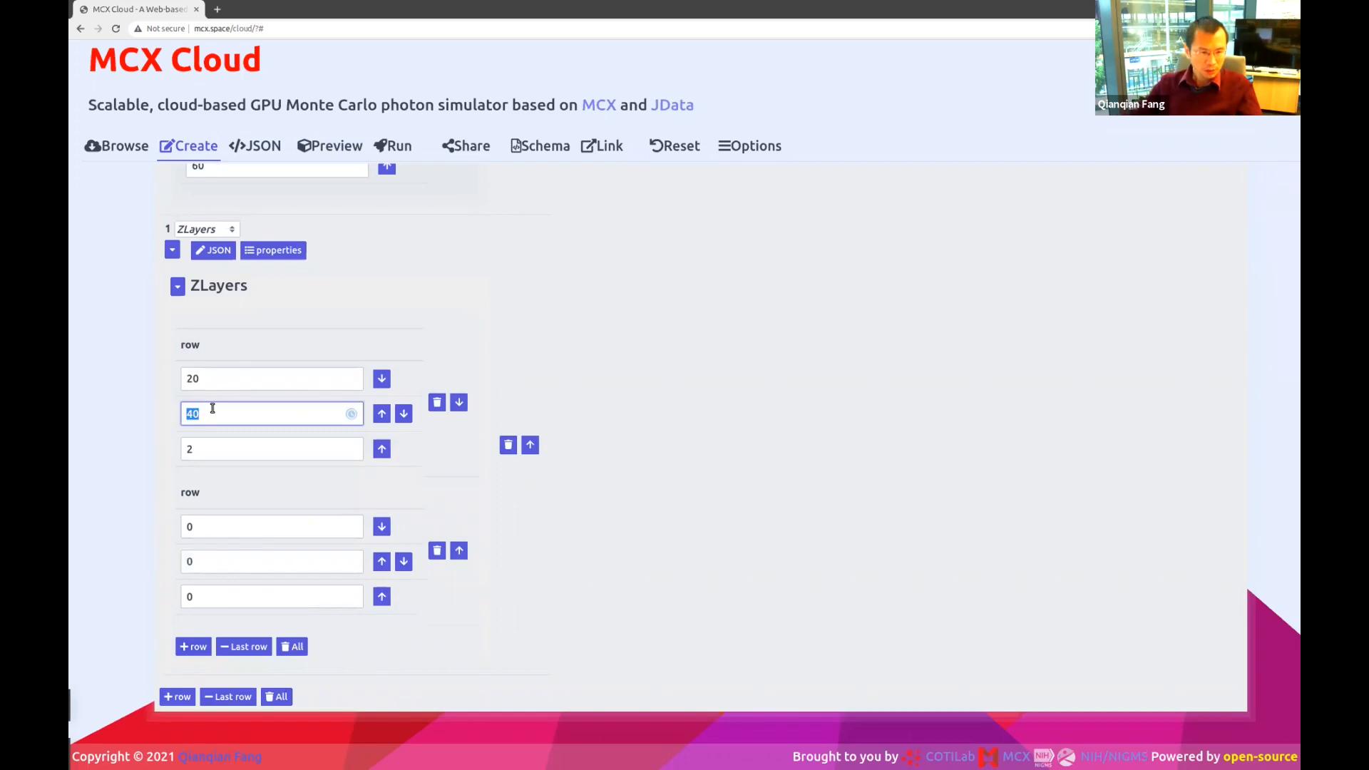
text(30)
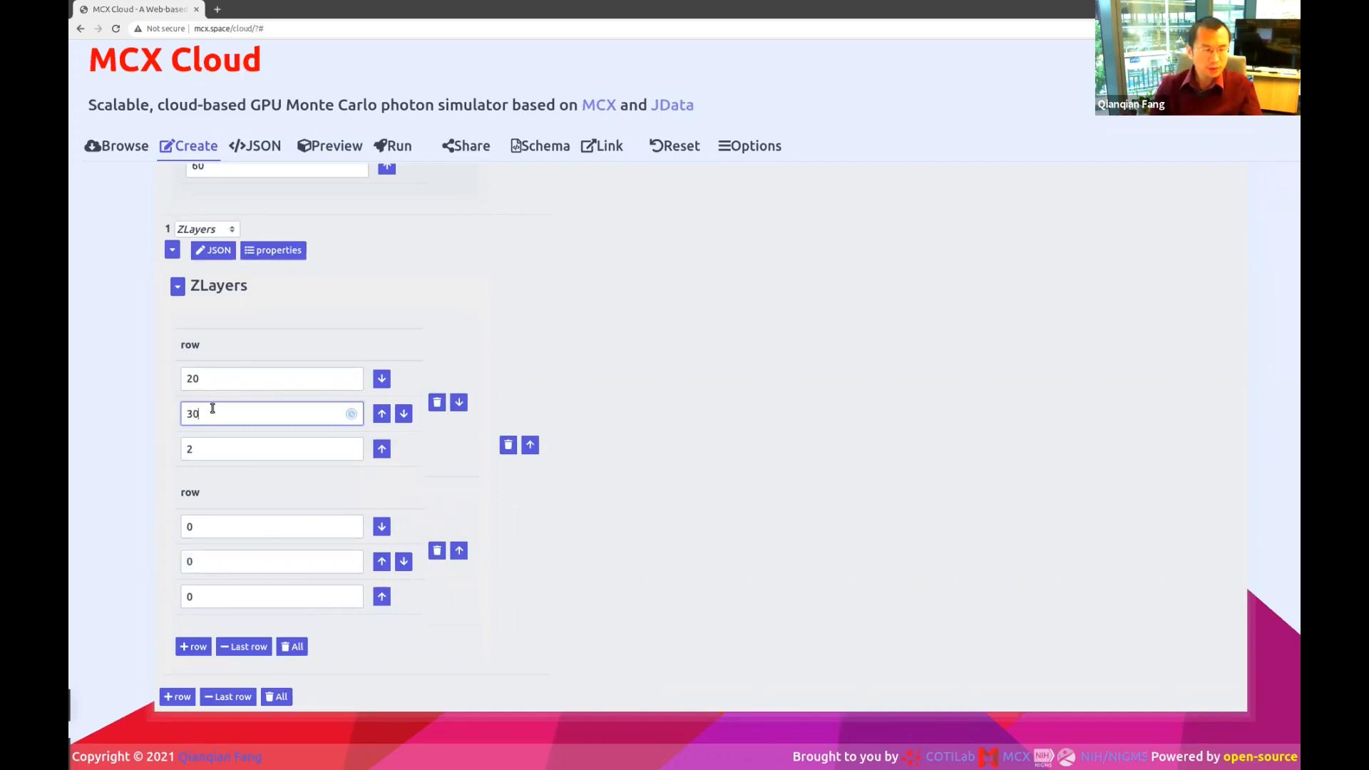
click(191, 378)
key(BackSpace)
text(1)
click(200, 412)
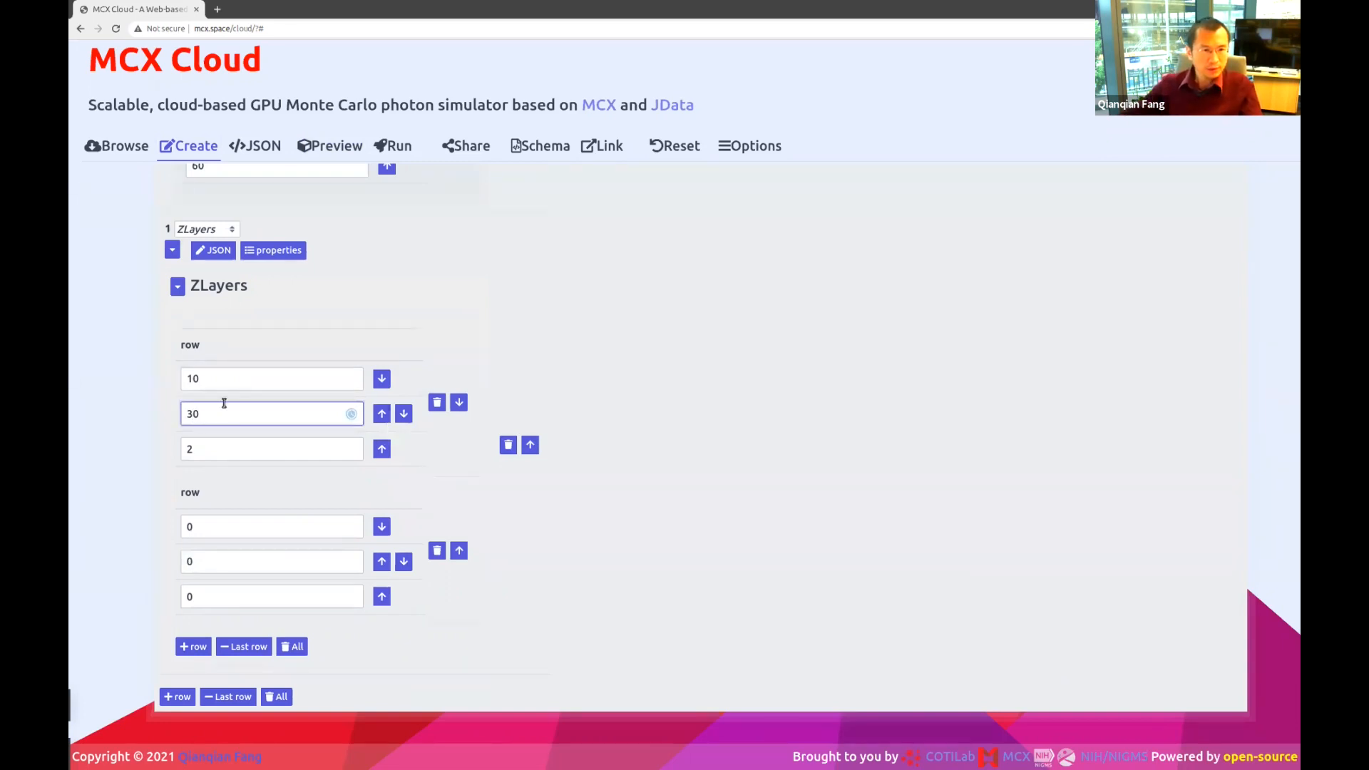
click(192, 379)
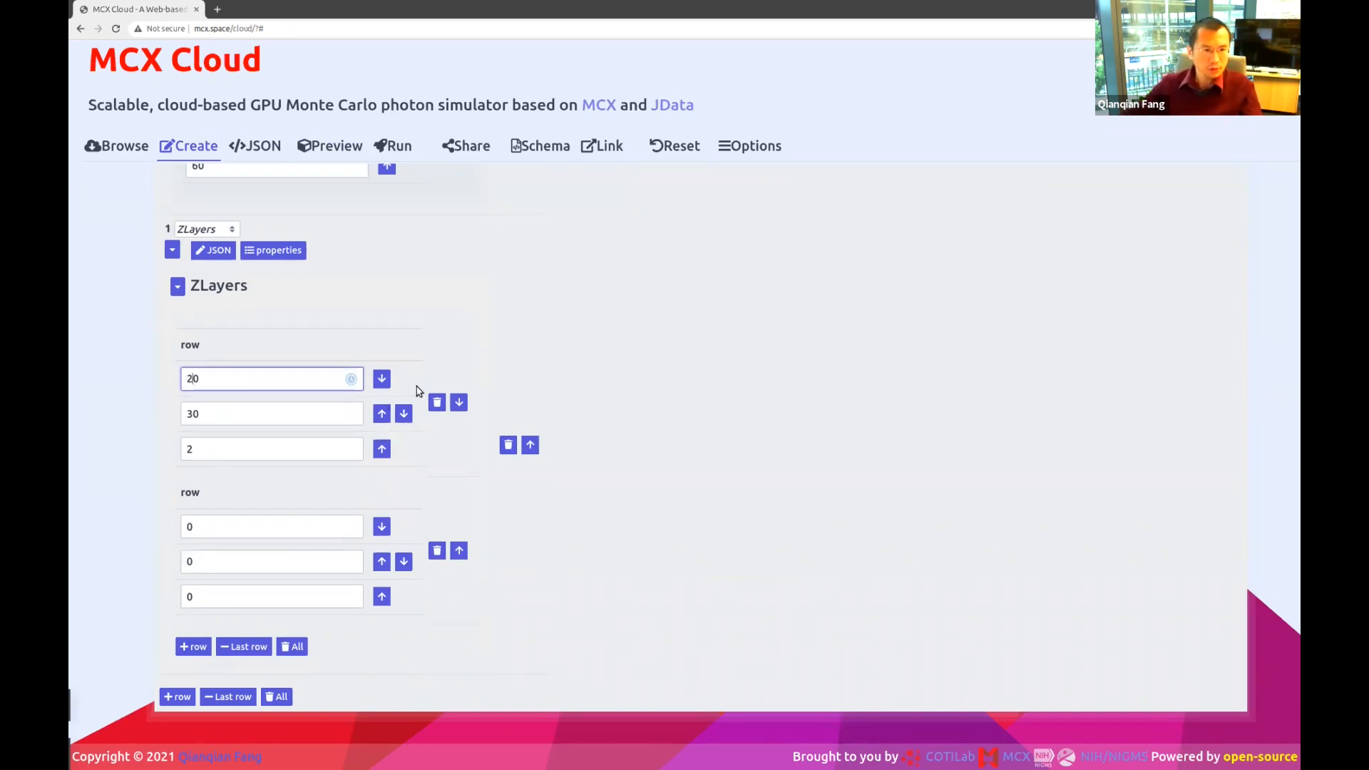
Make the first ZLayers row span 10 to 20 and clear the new row's start value.
click(244, 530)
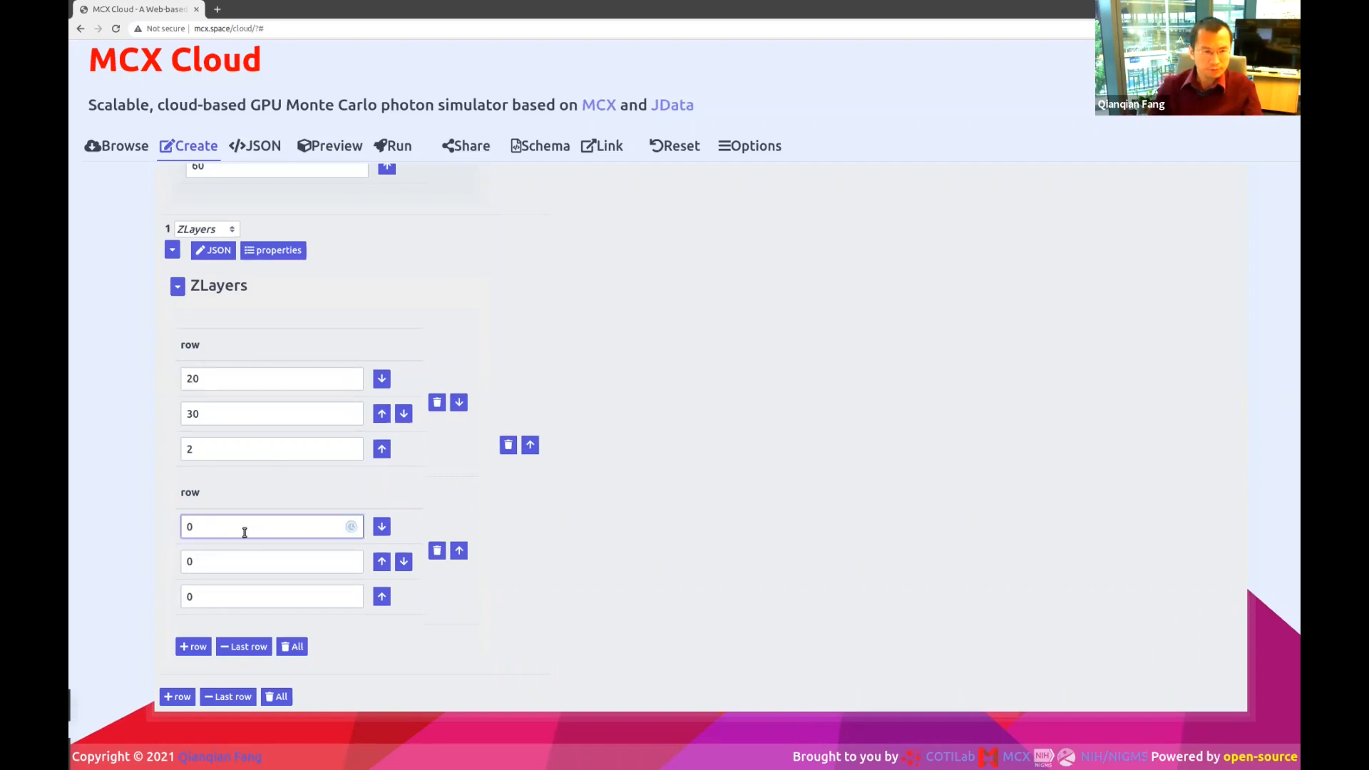
key(BackSpace)
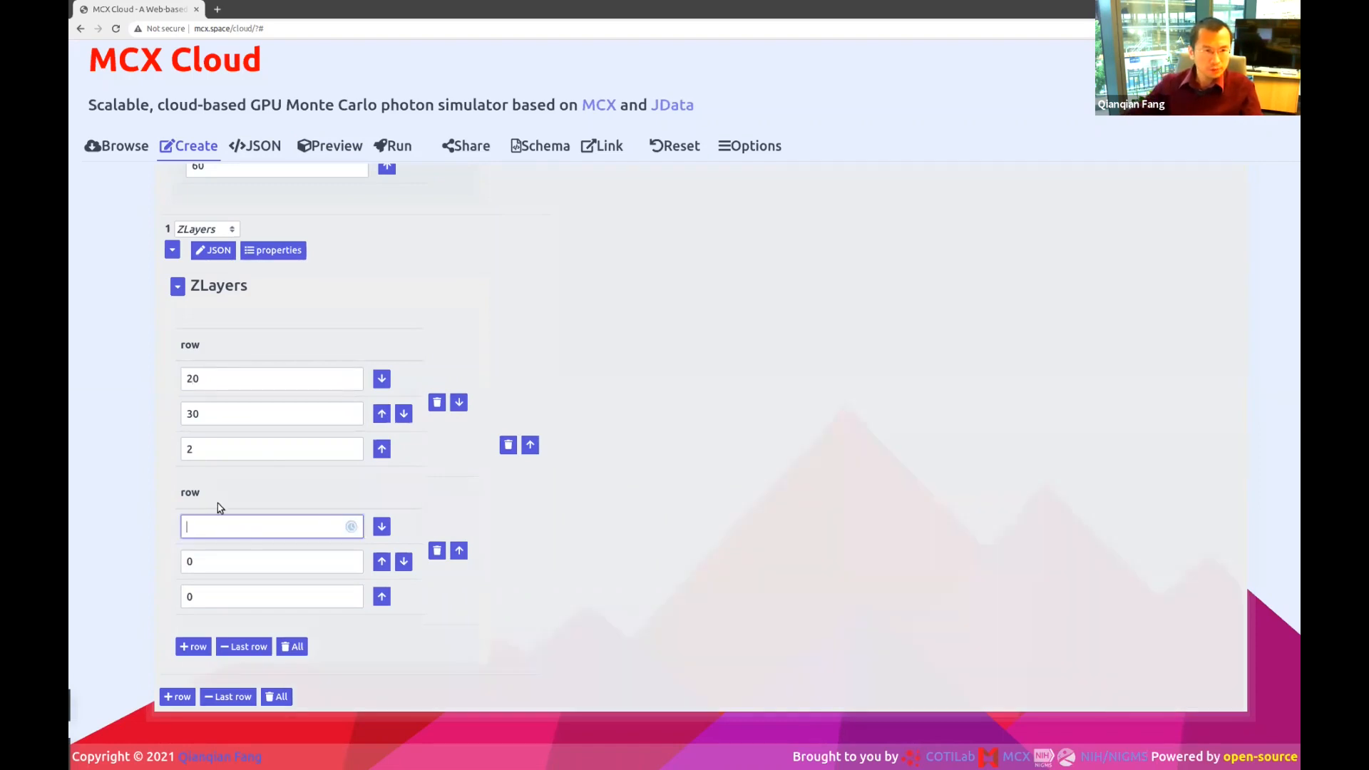
click(194, 378)
key(BackSpace)
text(1)
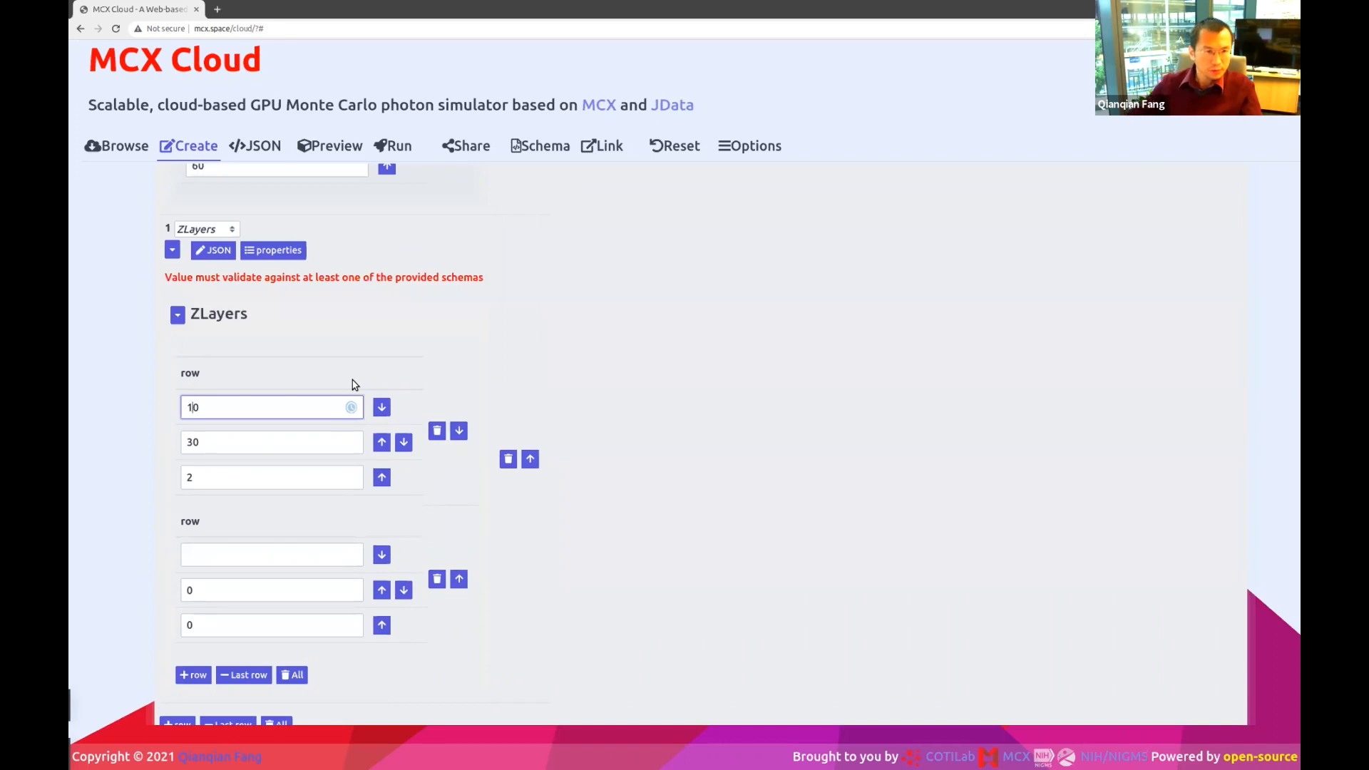
click(194, 443)
key(BackSpace)
text(2)
Fill the second ZLayers row with 30, 40, 2 and show the updated 3D preview.
click(205, 565)
text(30)
click(203, 589)
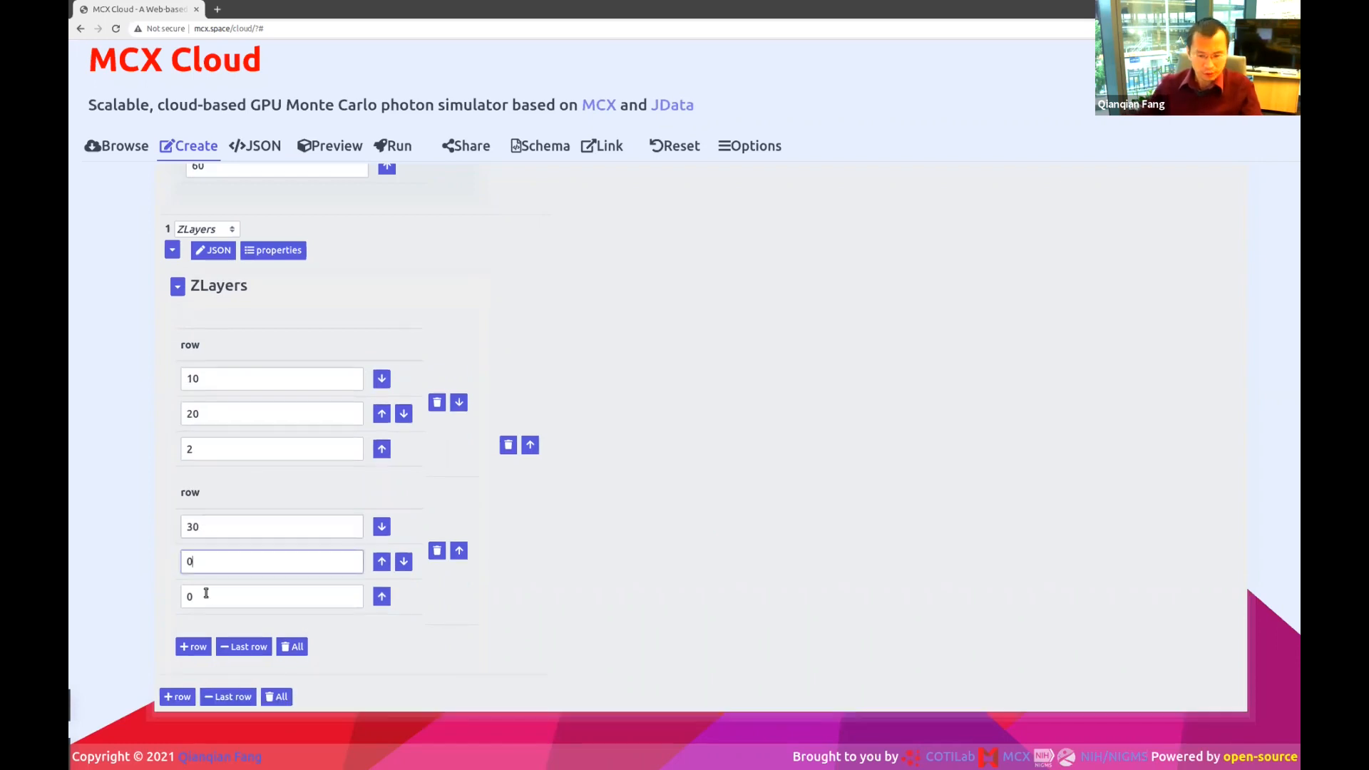
text(4)
click(221, 534)
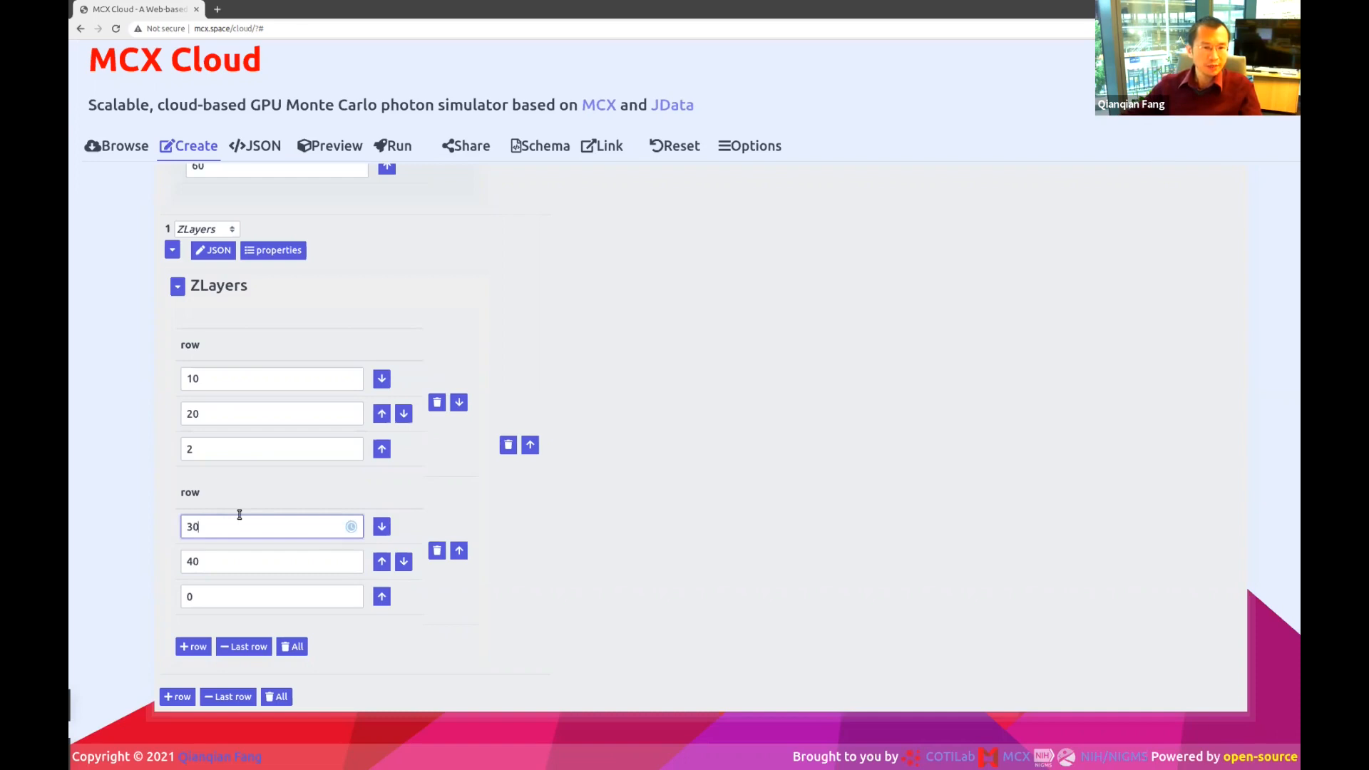
click(206, 592)
key(BackSpace)
text(2)
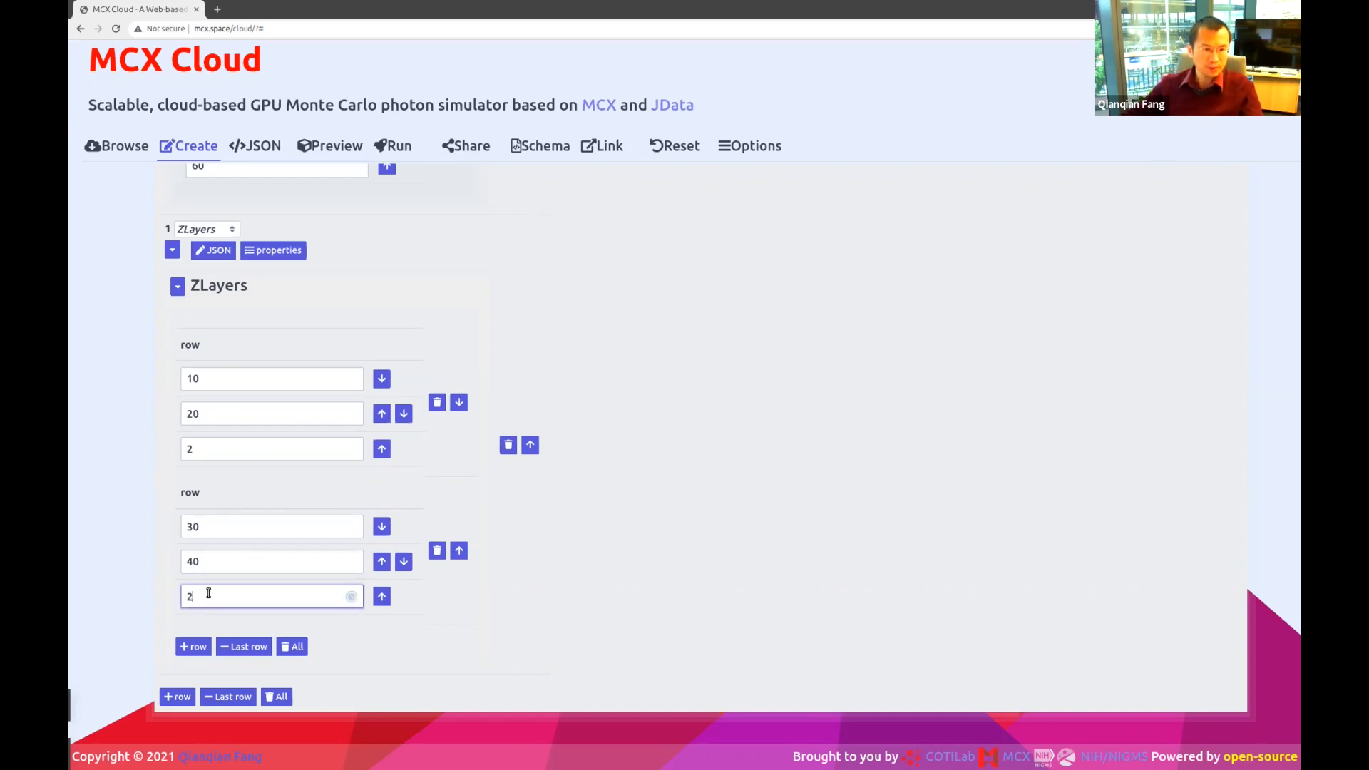
click(213, 558)
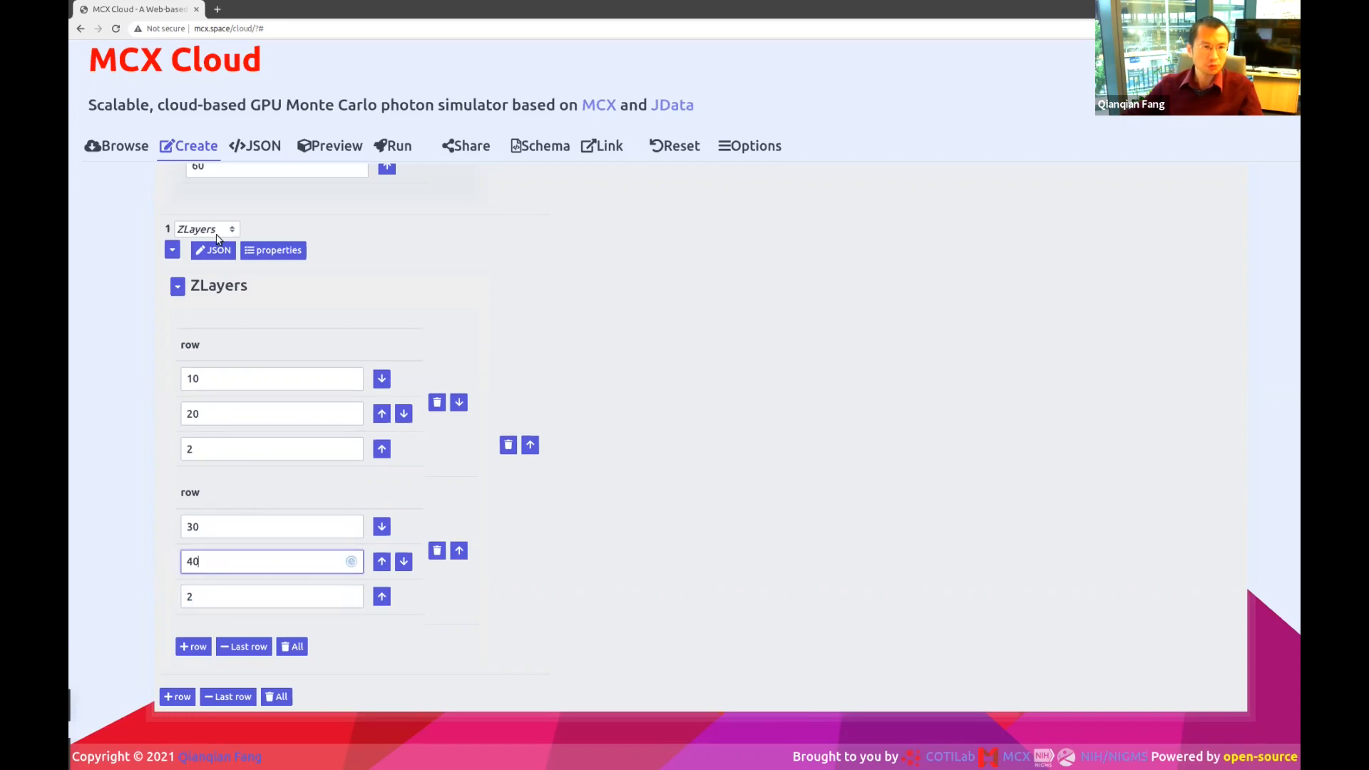
click(330, 146)
Orbit the two-slab volume to check the layers from the side and top, then go to the Run page.
drag(523, 495, 544, 442)
drag(573, 532, 470, 536)
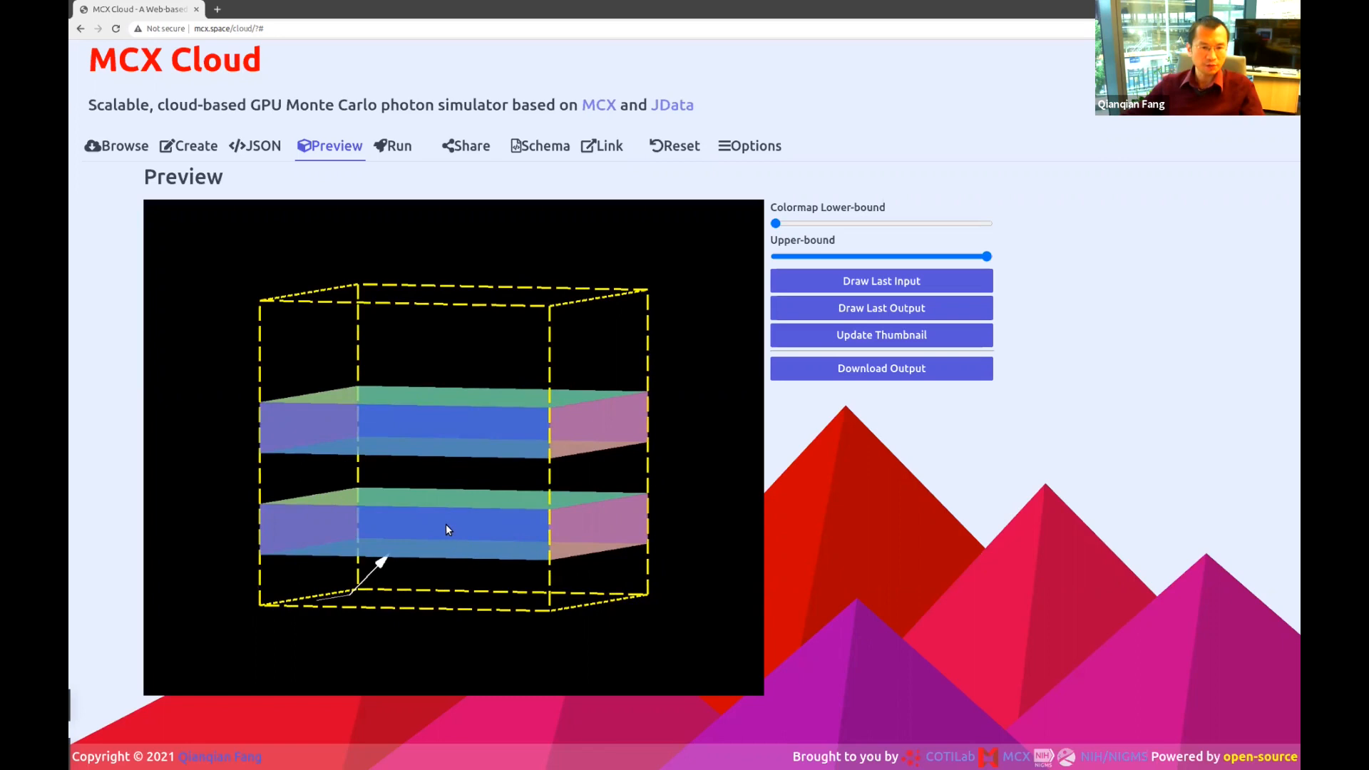
drag(447, 524, 456, 524)
click(393, 145)
click(538, 392)
Clear the old job log, submit the two-layer job, and view its output in 3D.
key(ctrl+a)
key(Delete)
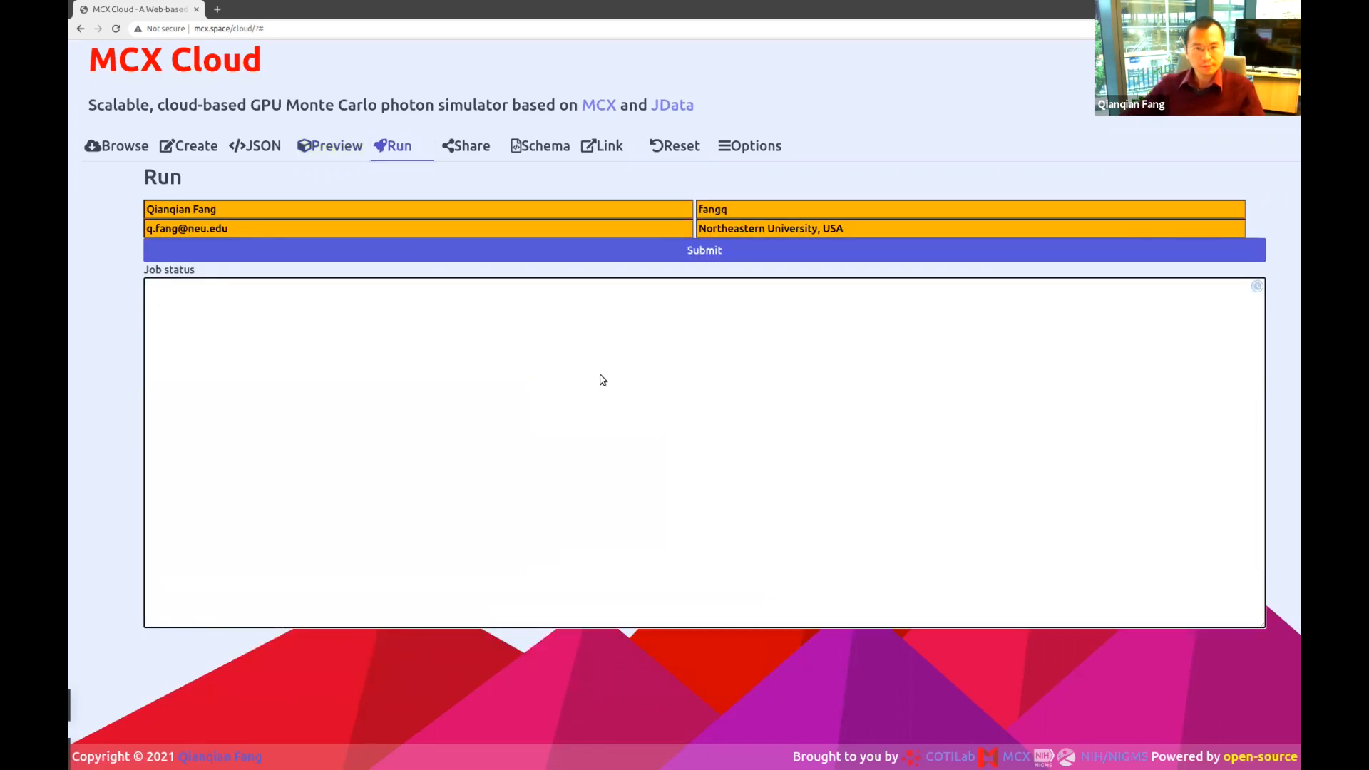
click(615, 251)
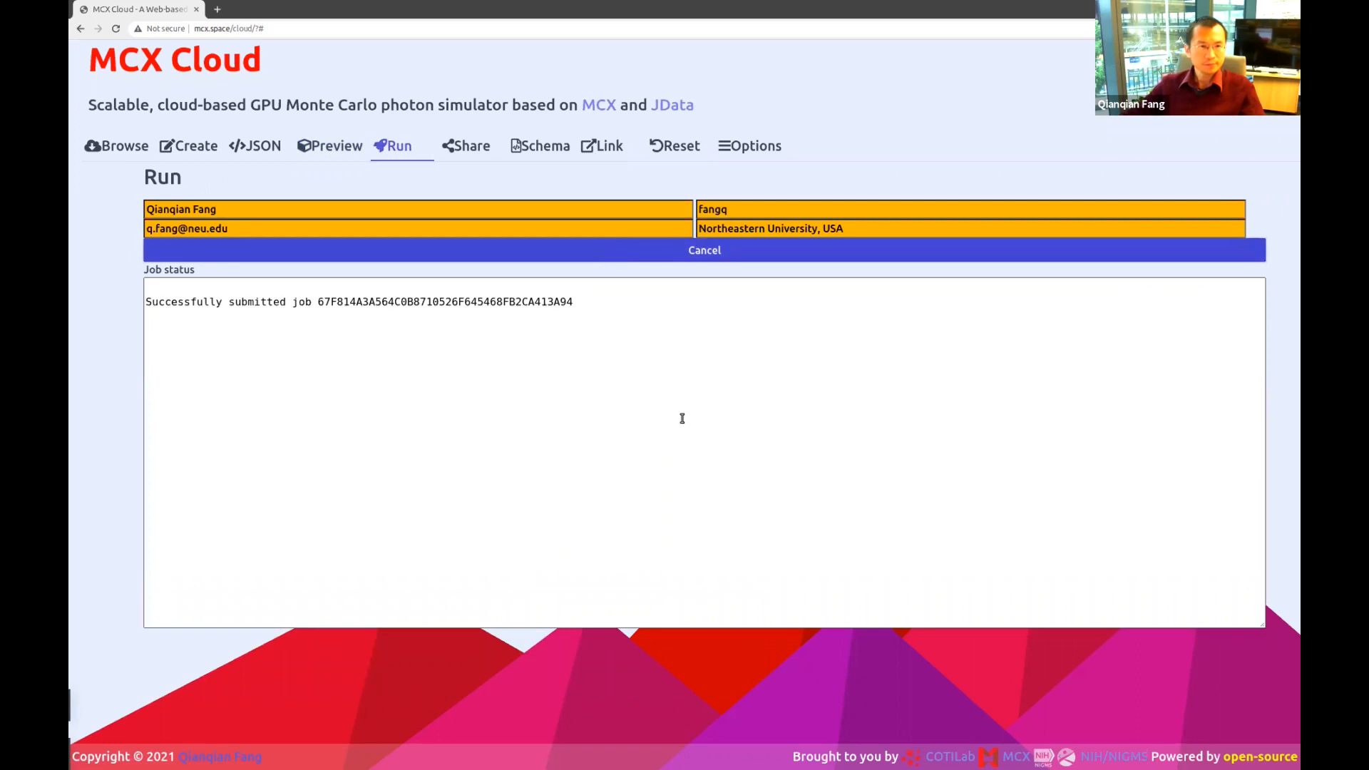
click(430, 302)
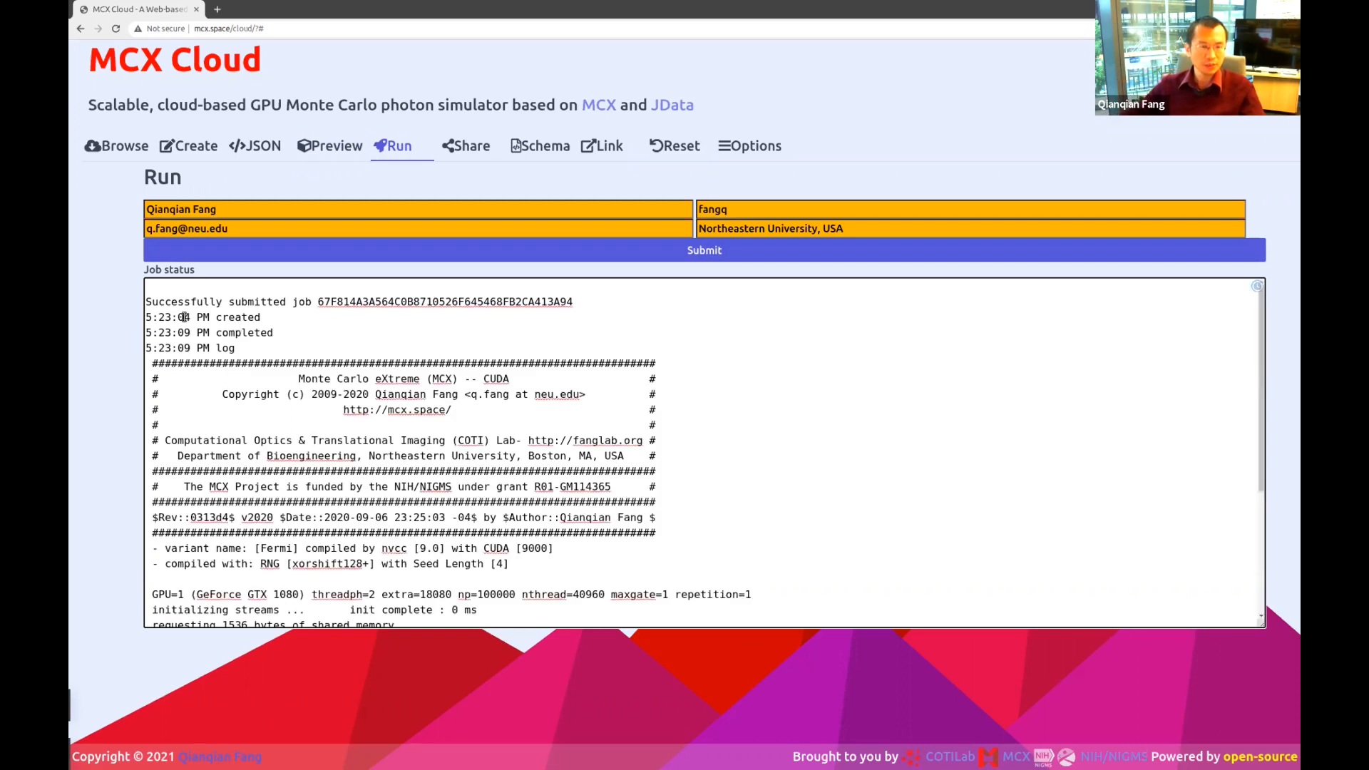
scroll(388, 366, down, 3)
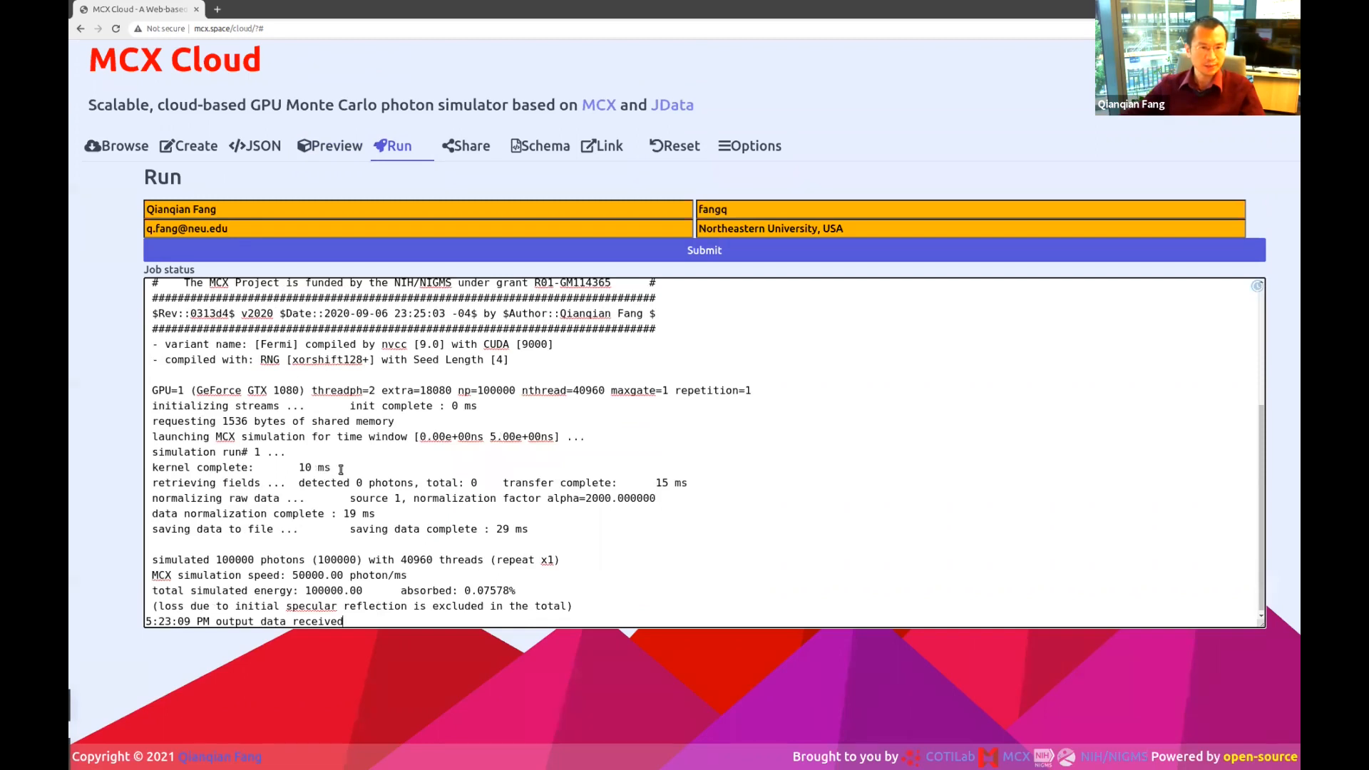
click(329, 145)
mouse_move(541, 449)
mouse_down()
mouse_move(549, 431)
mouse_move(533, 418)
mouse_move(549, 421)
mouse_move(530, 434)
mouse_up()
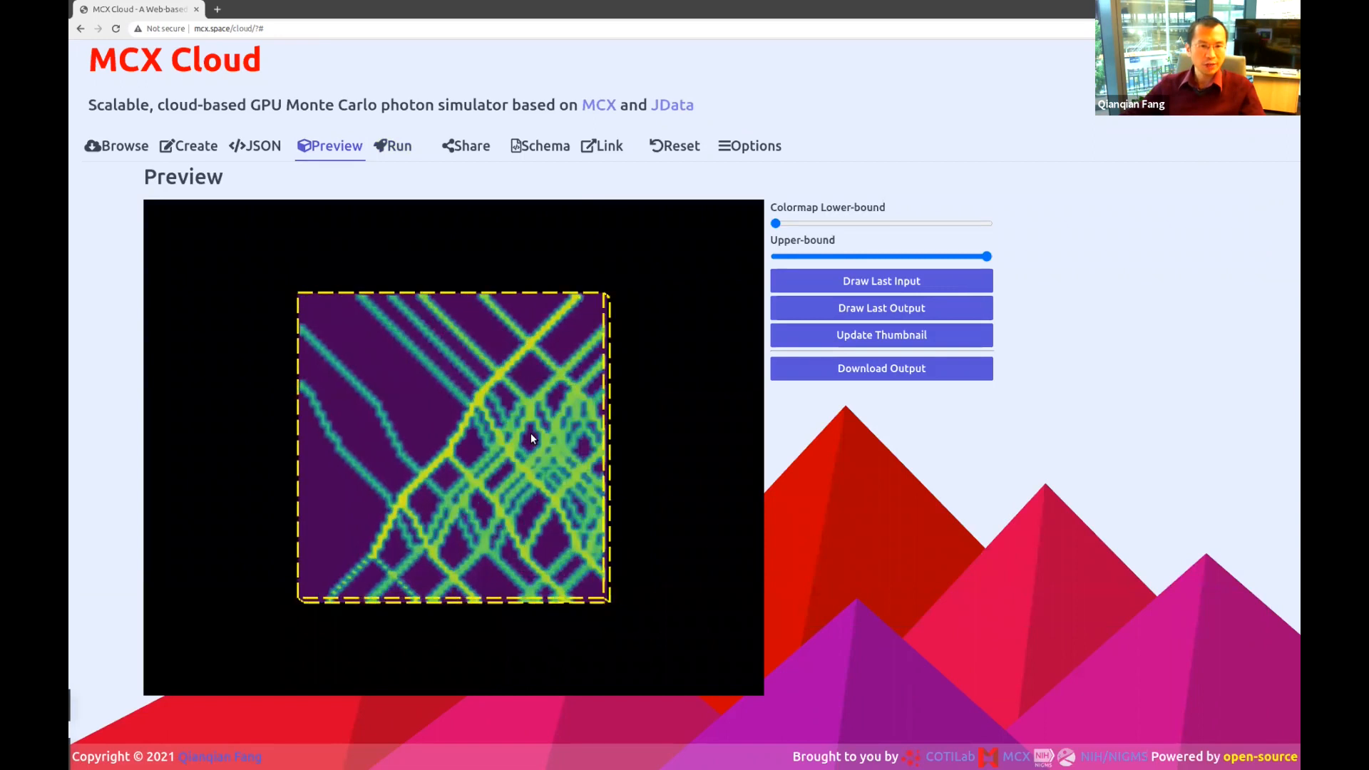
Orbit the two-layer output to tilted views showing the beam's crisscross reflections between layers.
drag(436, 531, 398, 516)
drag(521, 533, 510, 478)
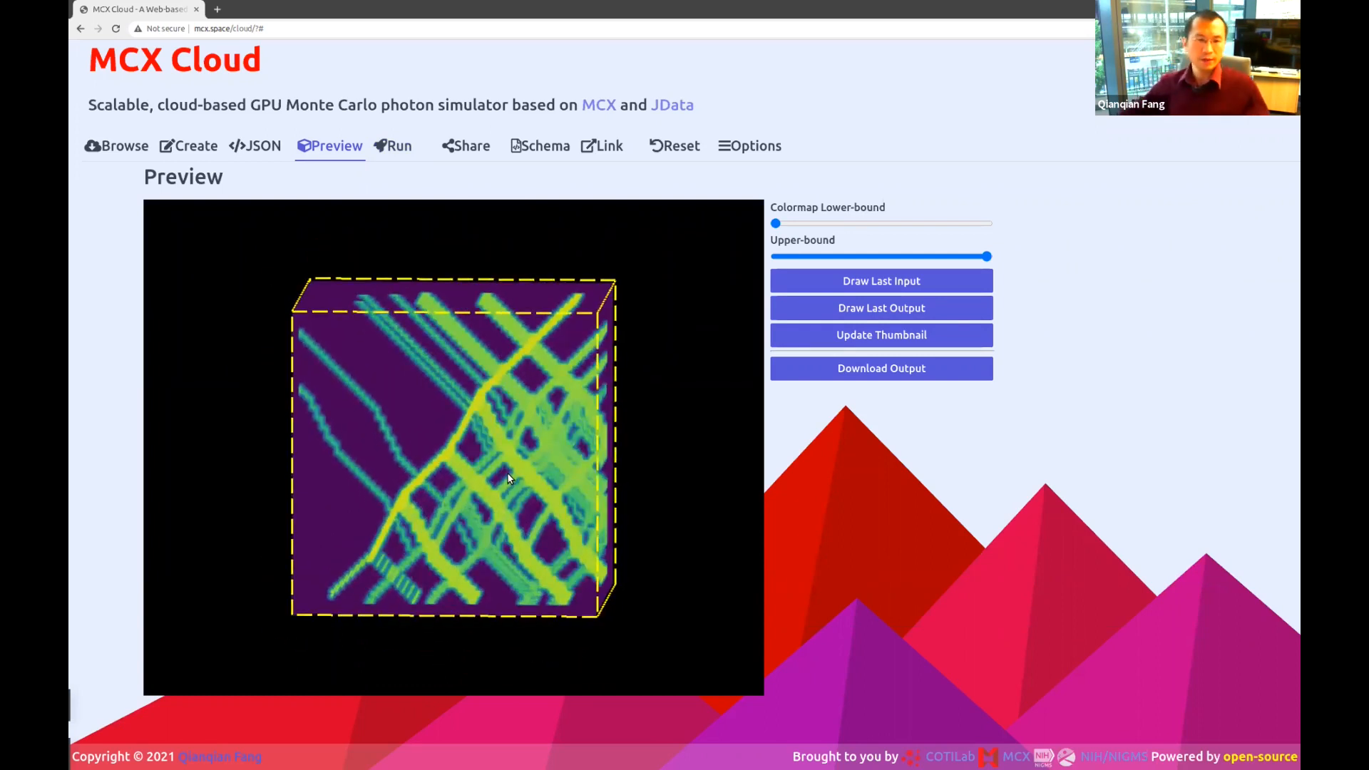
mouse_move(509, 477)
mouse_down()
mouse_move(529, 490)
mouse_move(528, 477)
mouse_up()
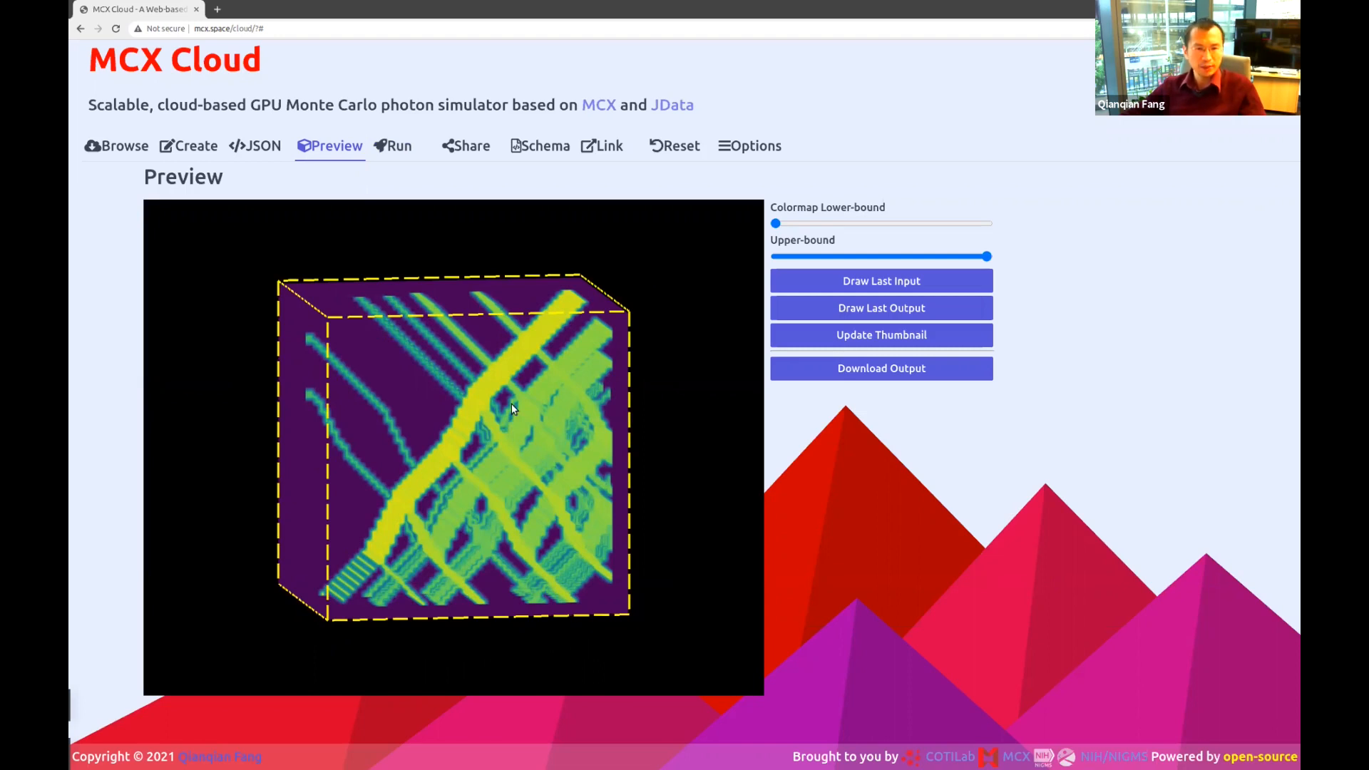
mouse_move(504, 412)
mouse_down()
mouse_move(550, 474)
mouse_move(496, 460)
mouse_move(508, 459)
mouse_move(506, 433)
mouse_up()
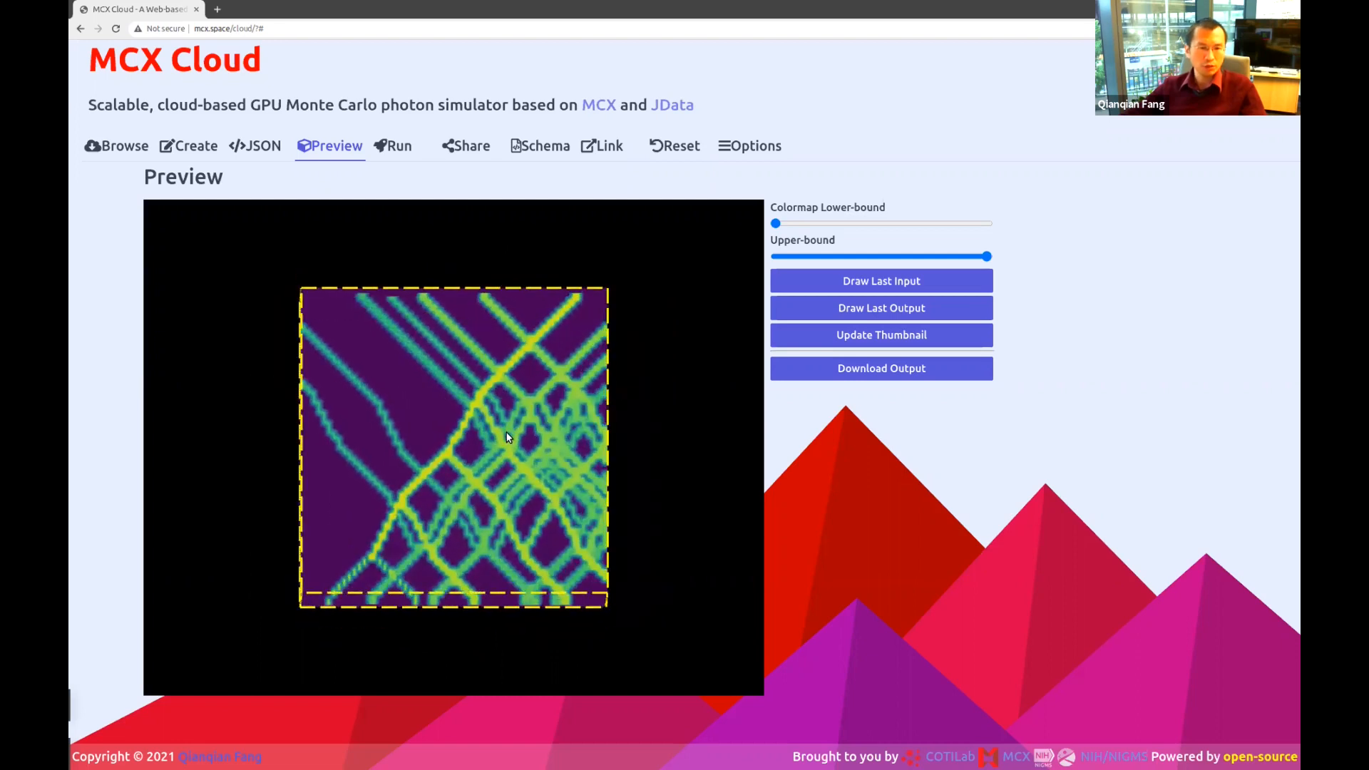
drag(523, 473, 524, 472)
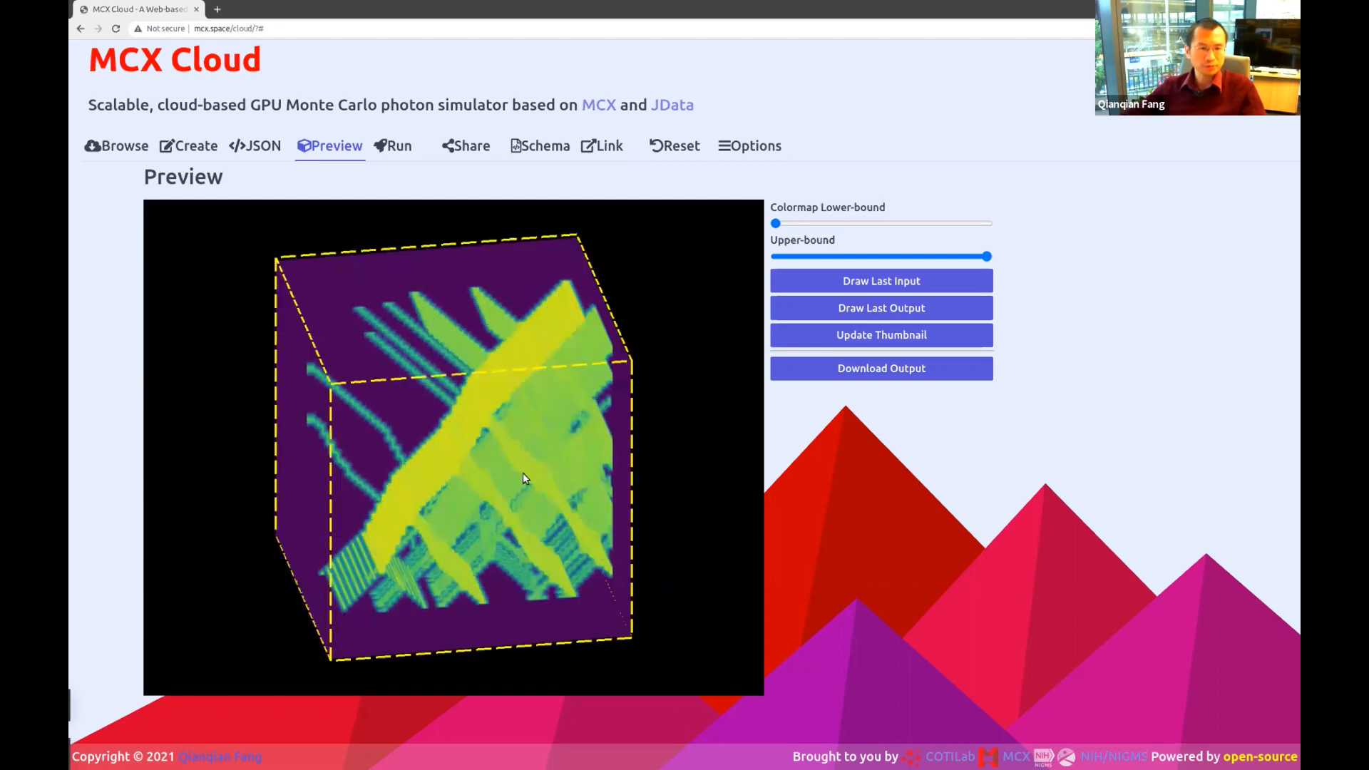
Give the third medium scattering 0.1 and anisotropy 0.8.
click(249, 146)
click(188, 146)
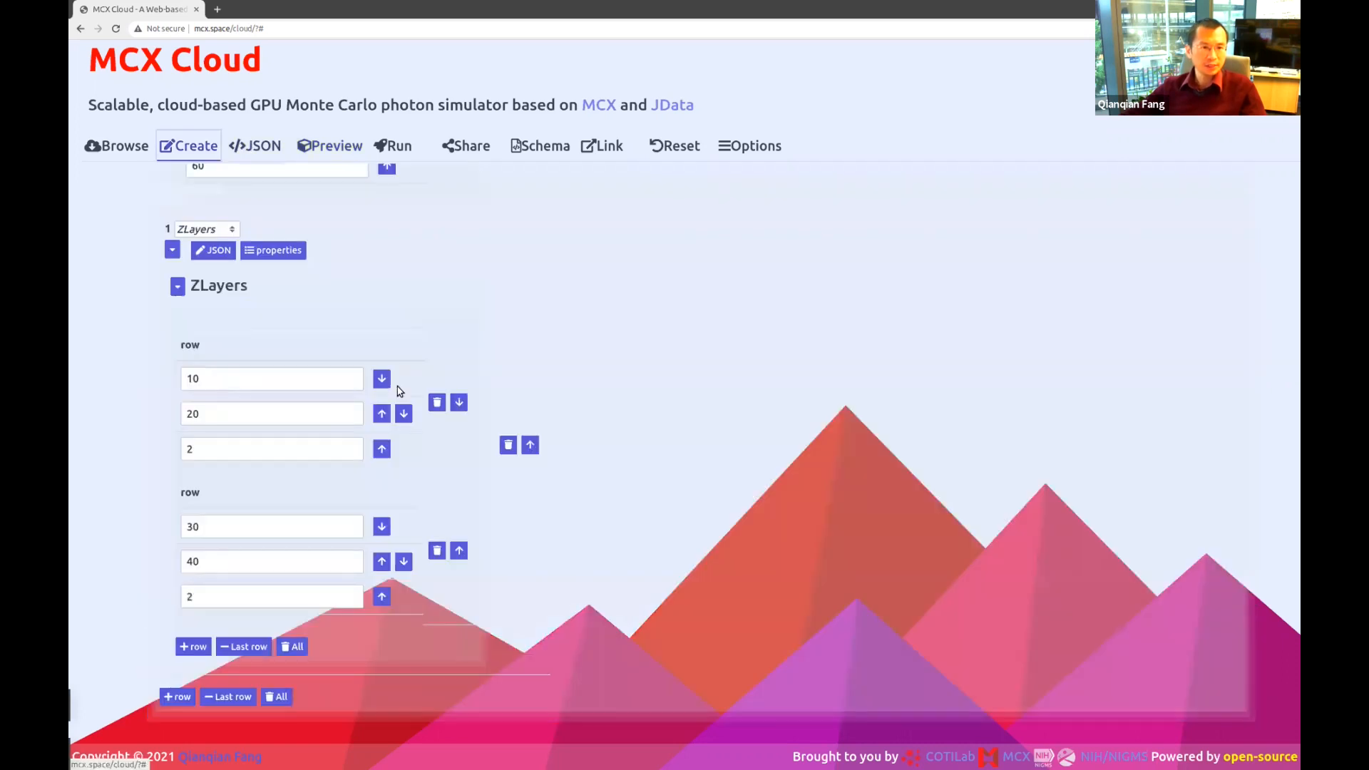
scroll(523, 370, up, 7)
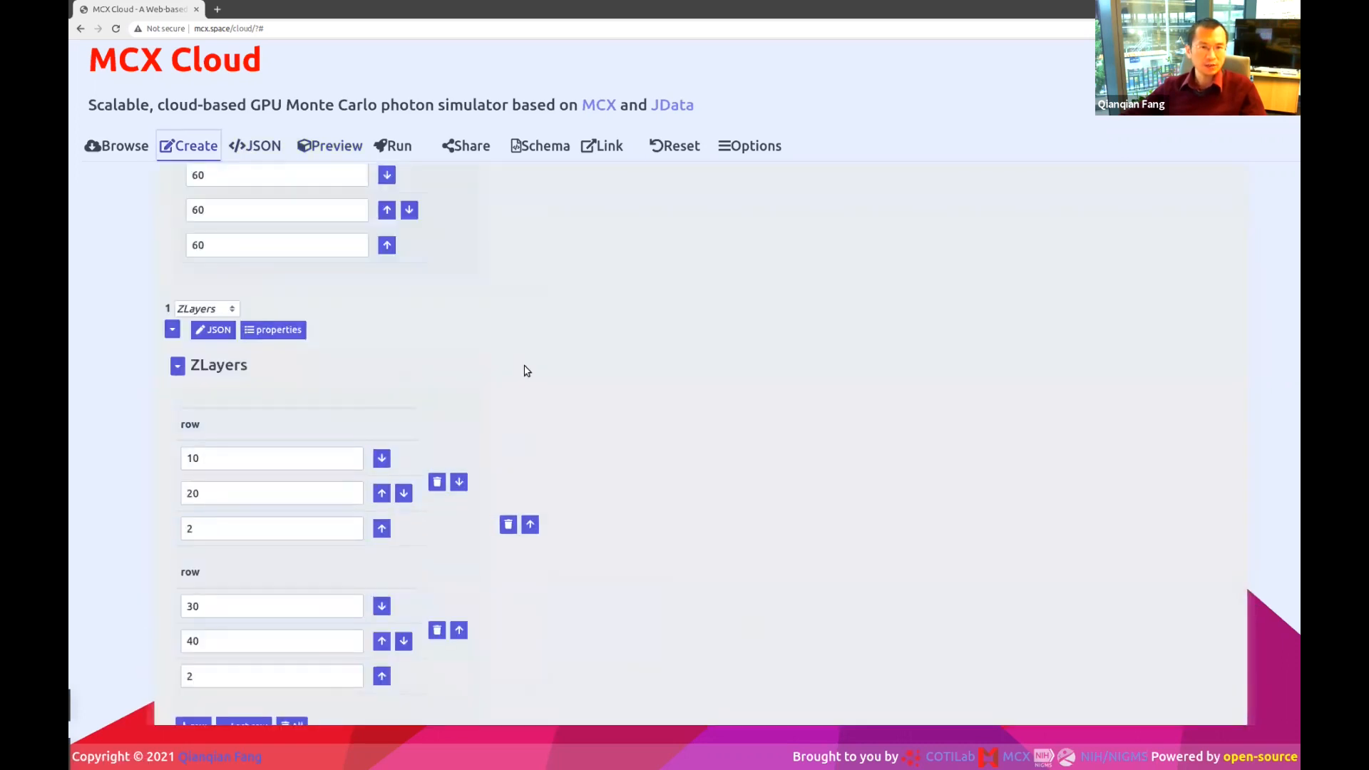
click(462, 221)
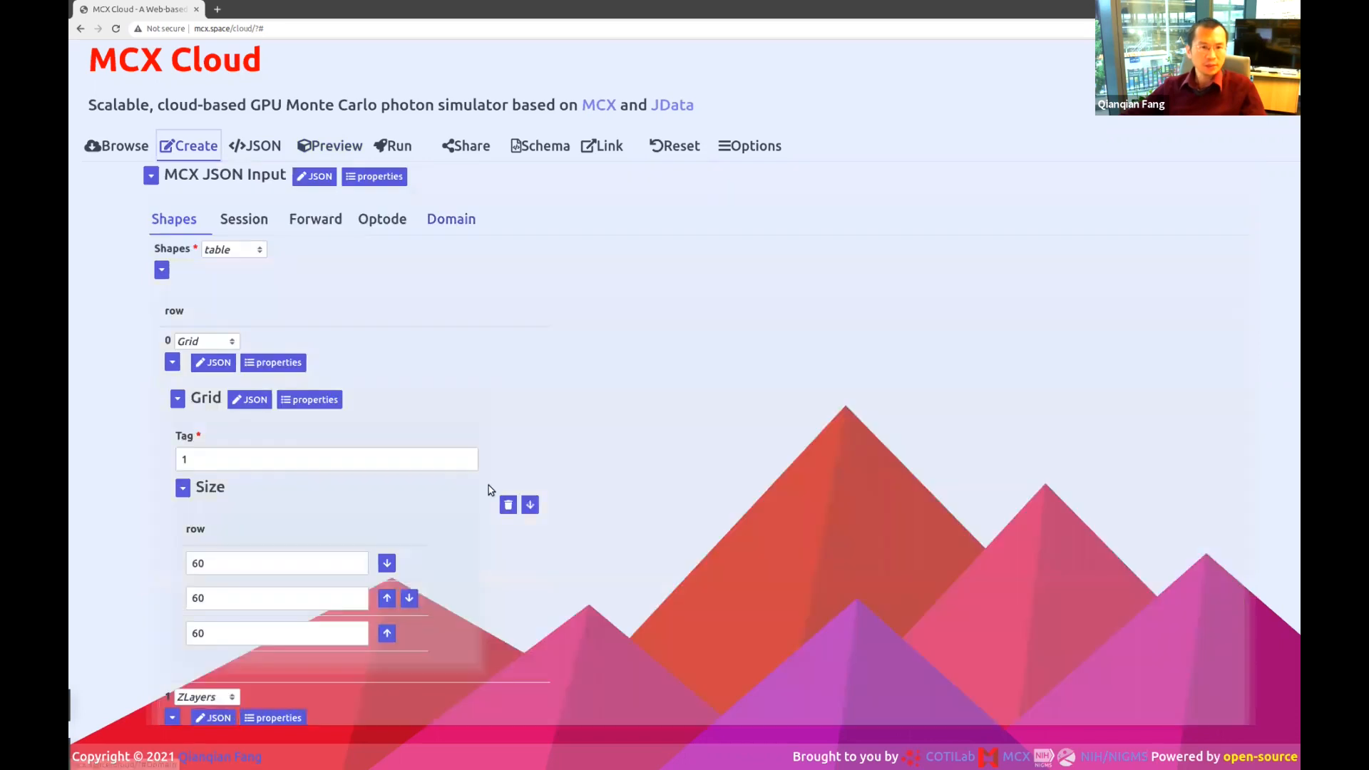
scroll(499, 529, down, 2)
click(436, 621)
text(.1)
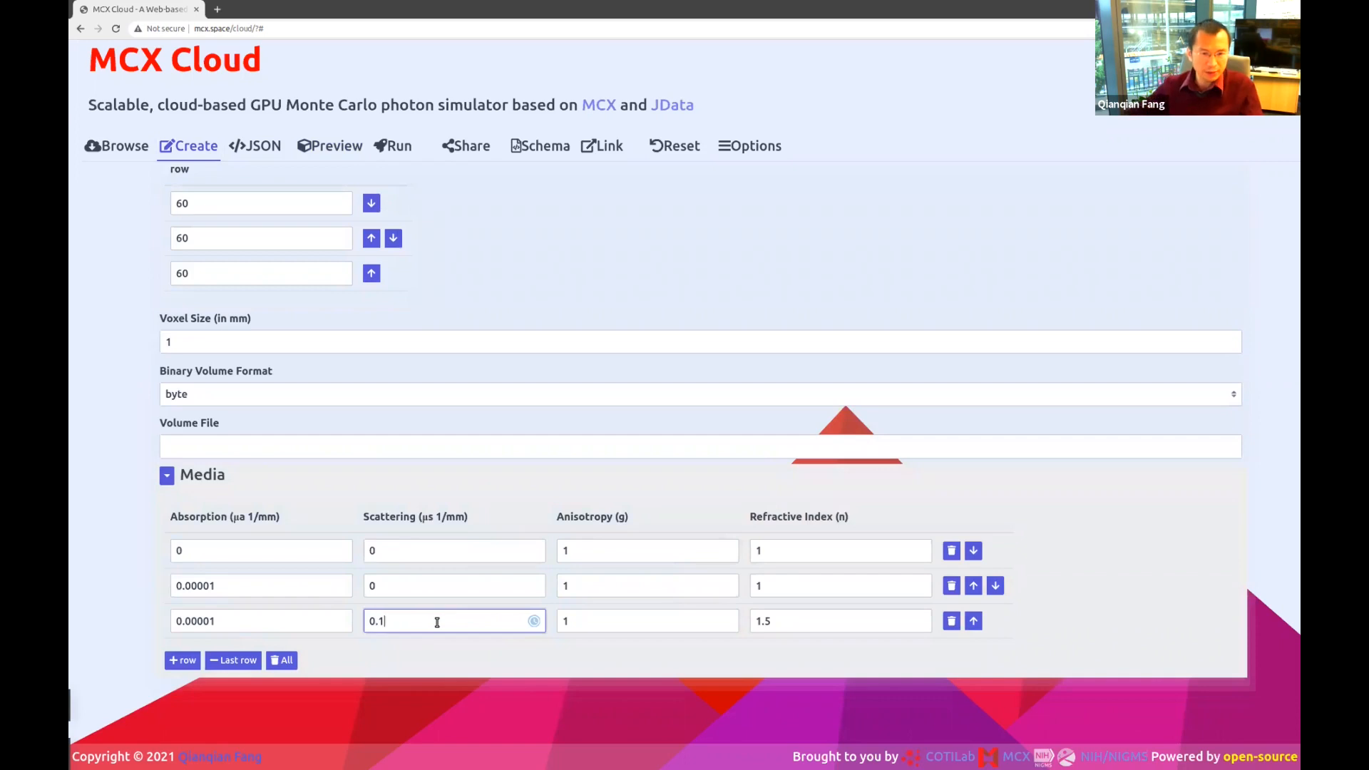
key(Tab)
text(0.8)
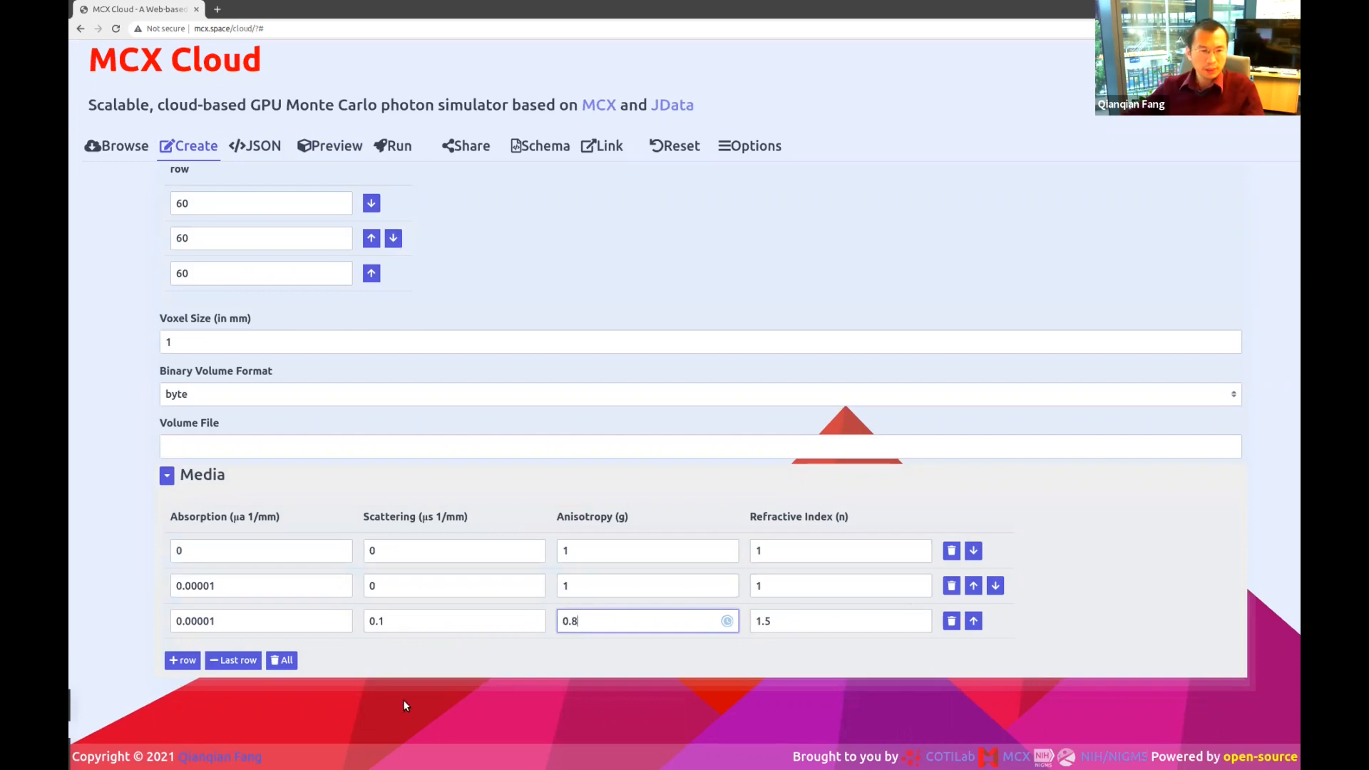
Raise the Session photon number to 10000000.
scroll(245, 497, up, 3)
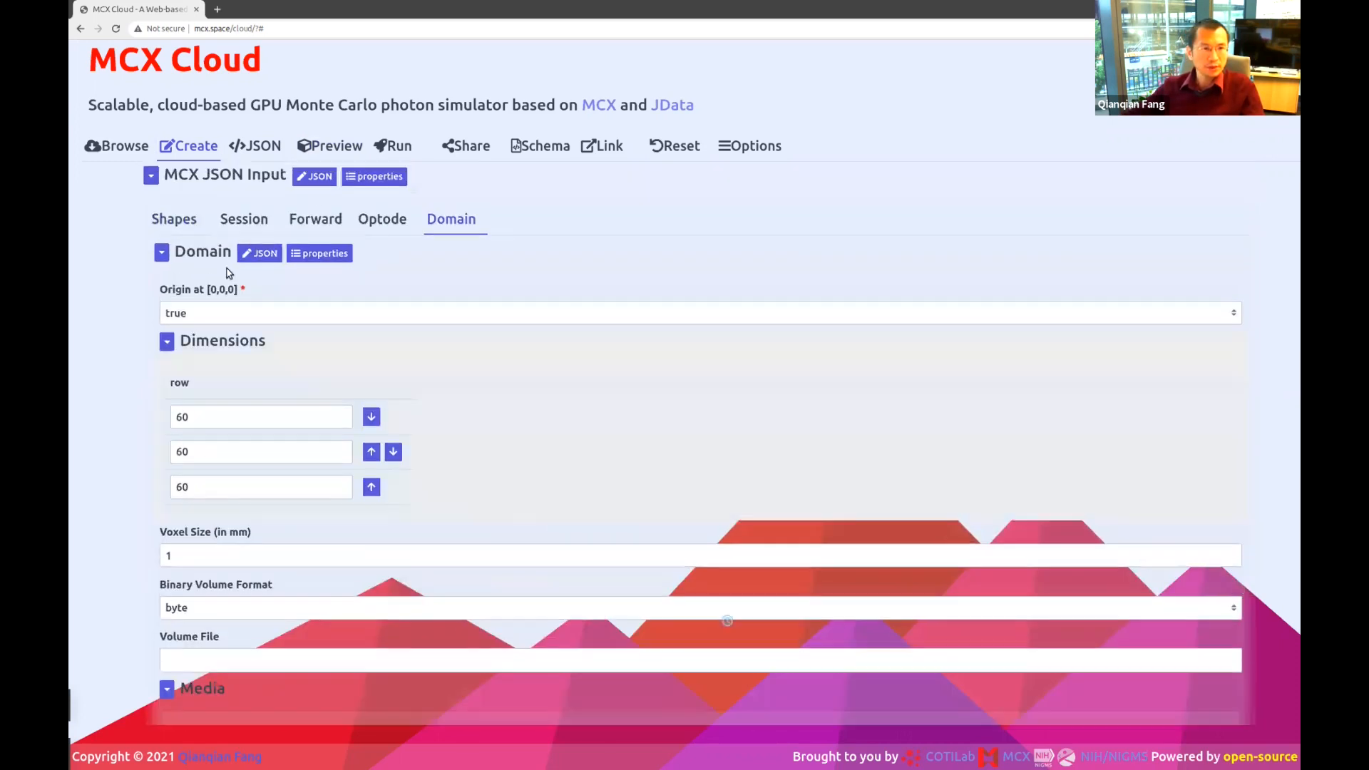
click(250, 228)
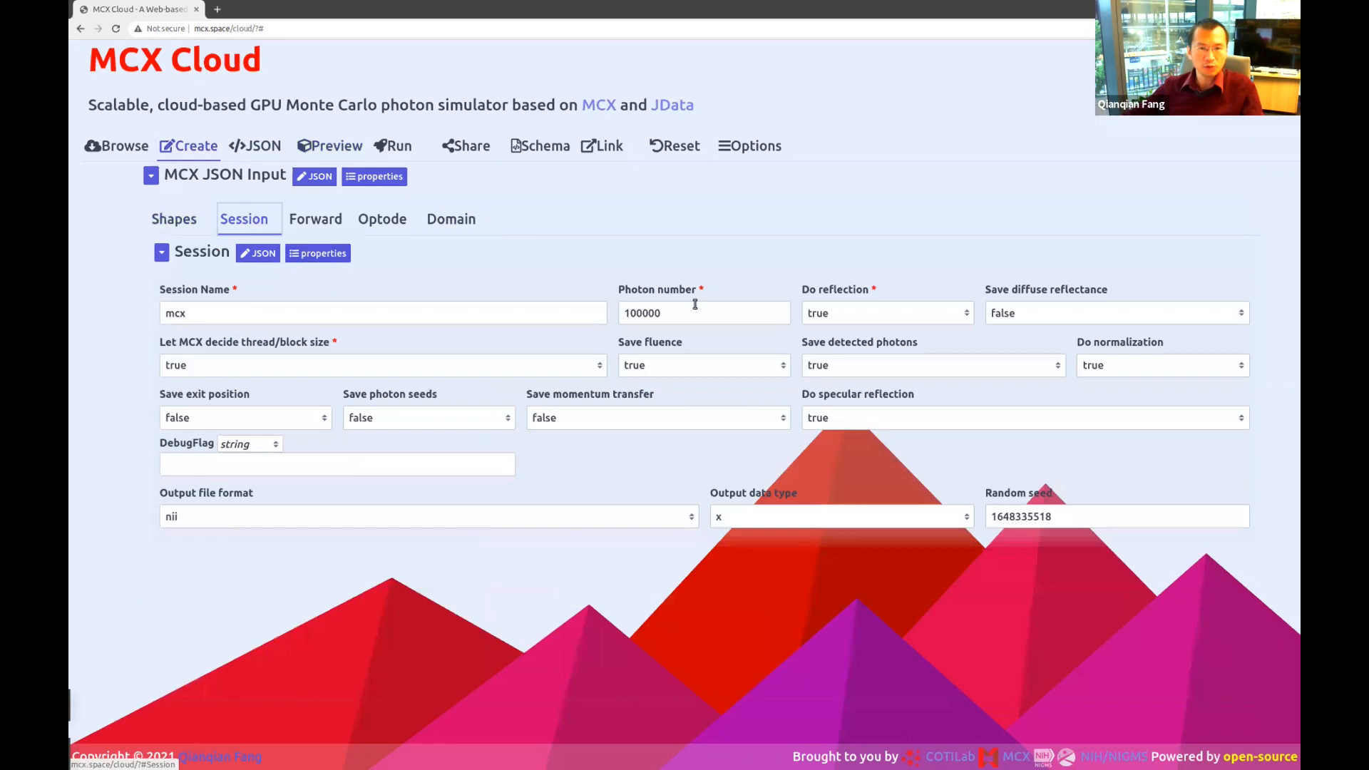
click(697, 309)
drag(642, 313, 667, 313)
click(681, 313)
text(0)
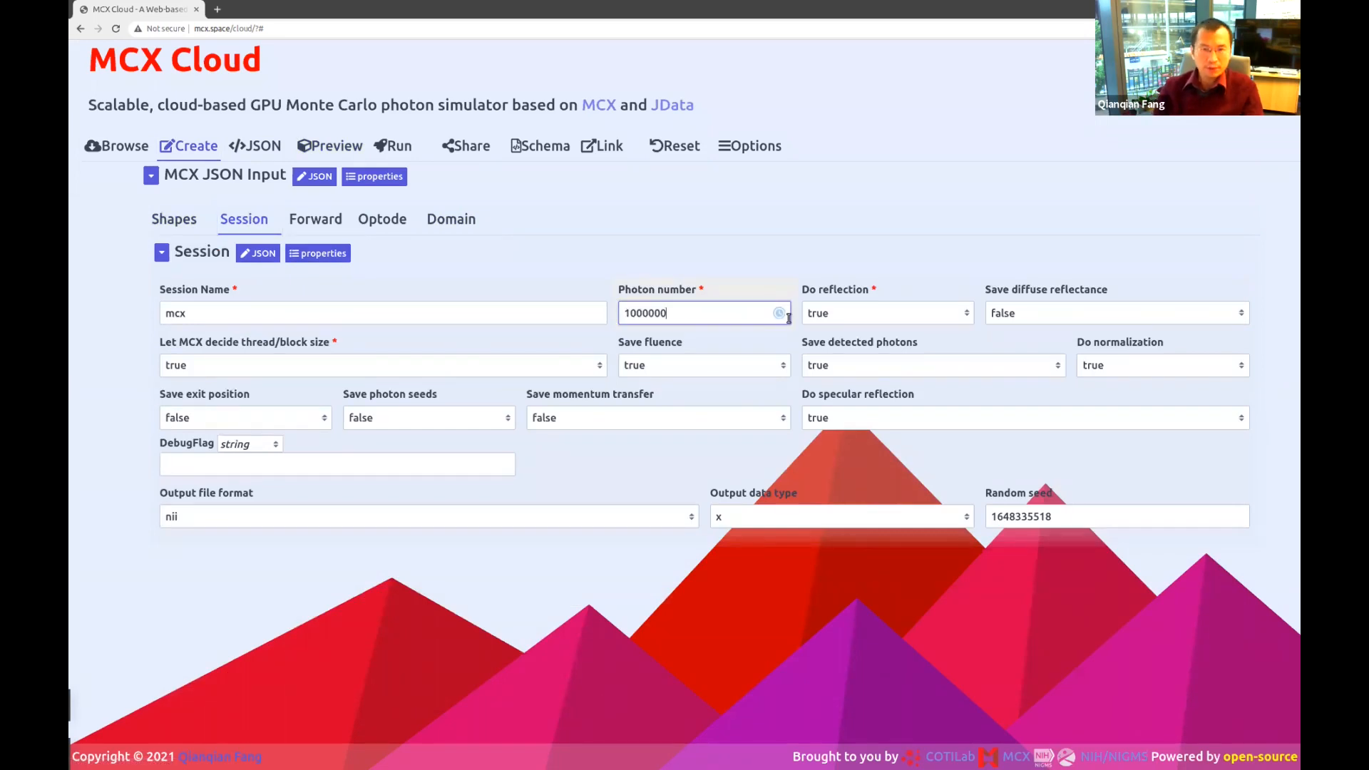
text(0)
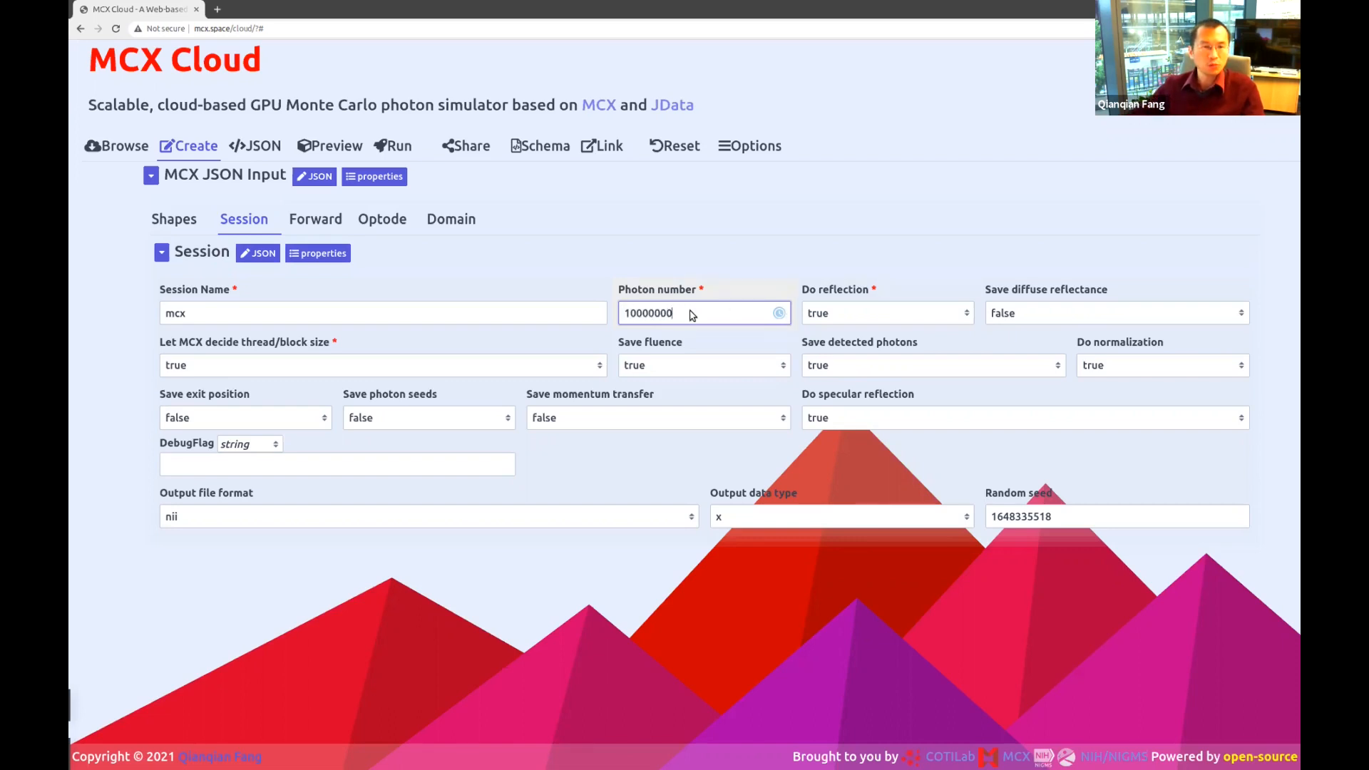
Submit the job from the Run page and confirm the log: 508 ms kernel time, 10000000 photons.
click(400, 146)
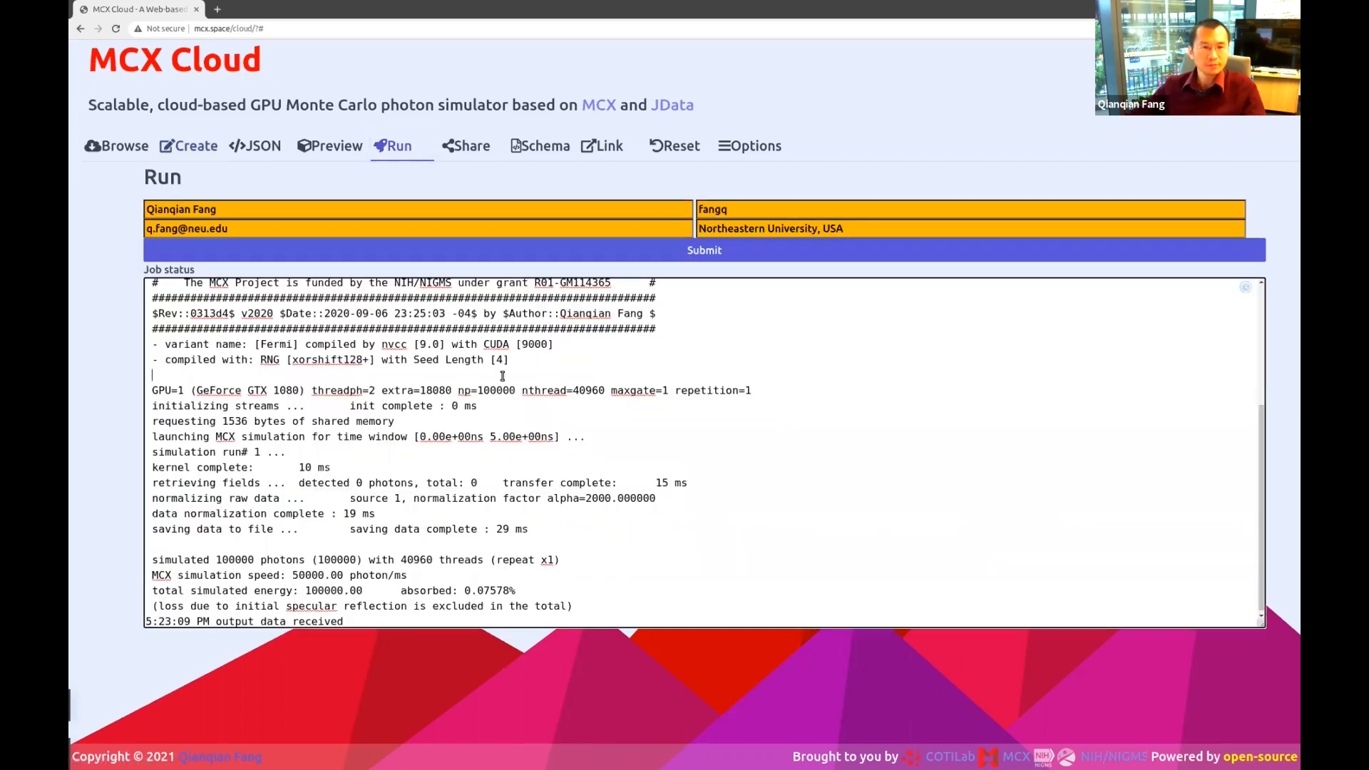
click(660, 252)
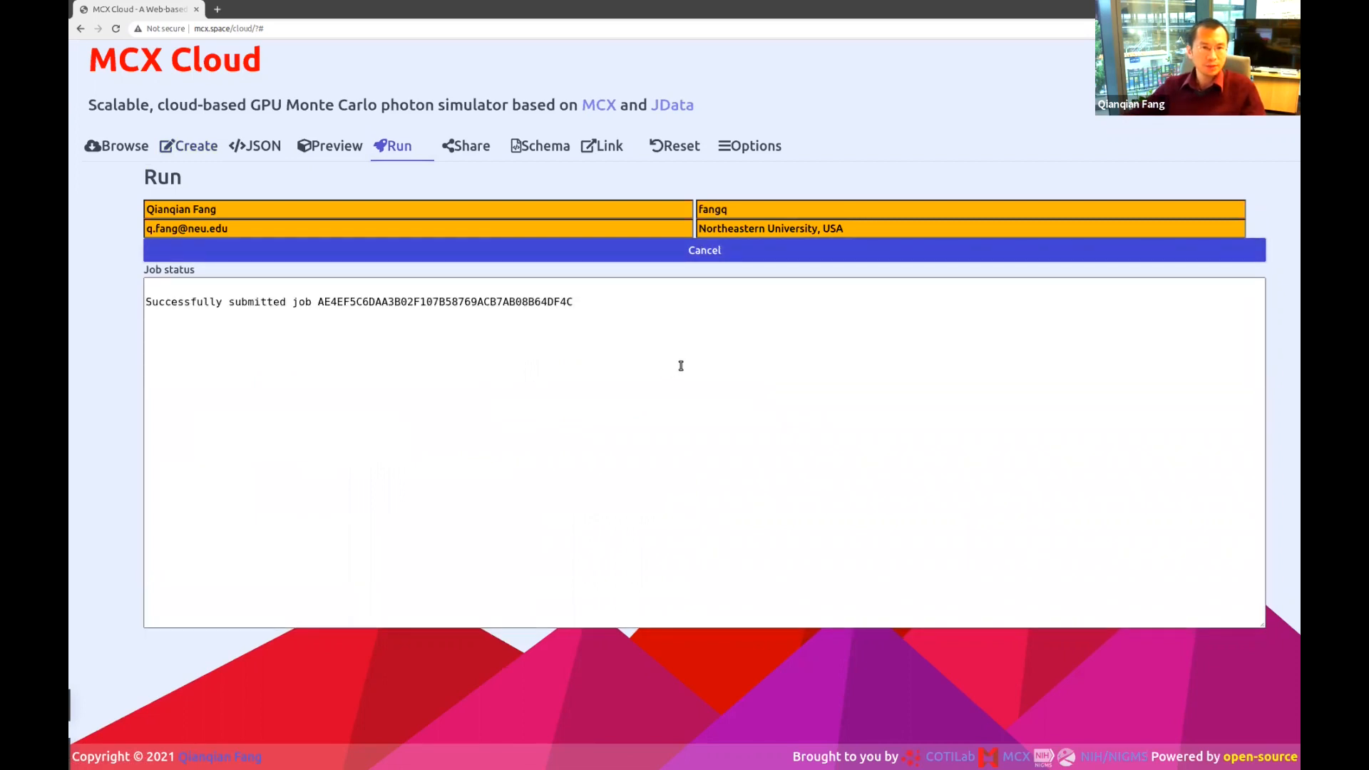
double_click(503, 303)
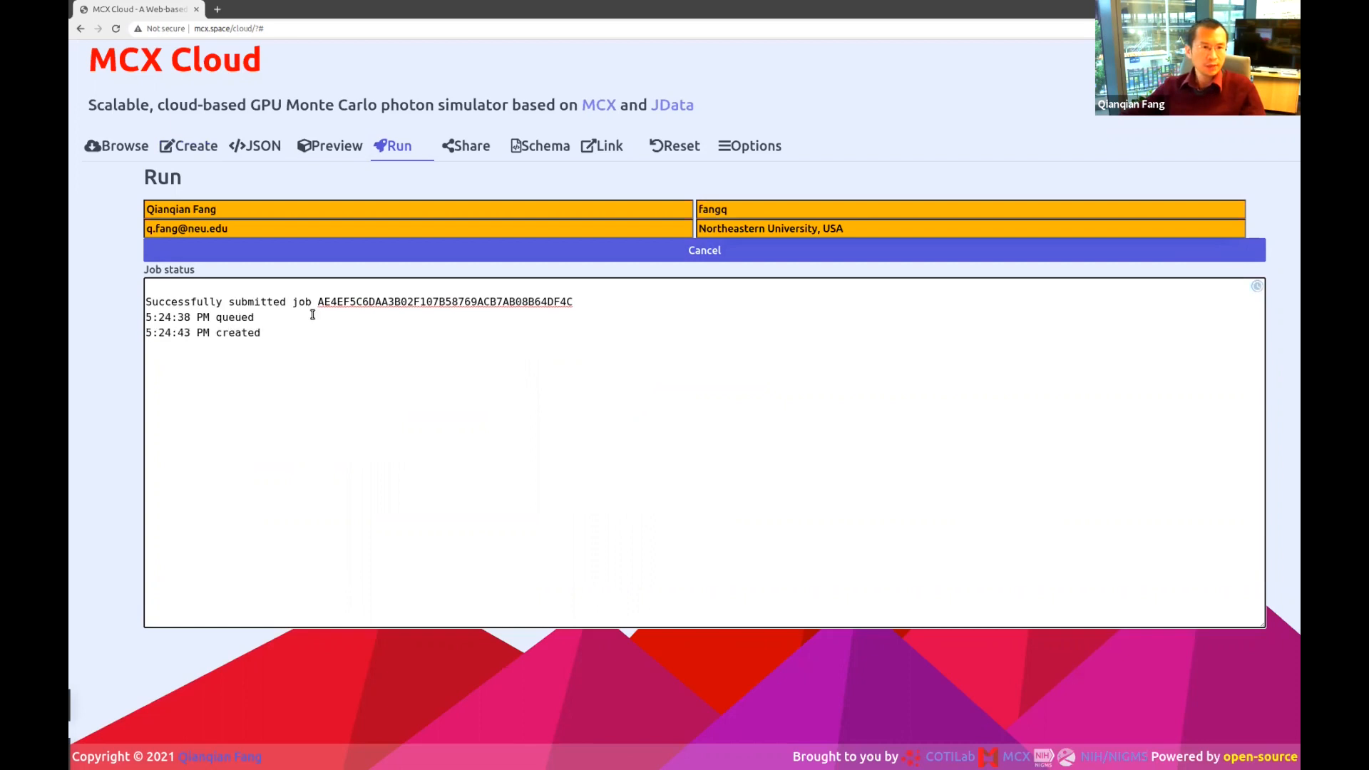
double_click(243, 330)
click(249, 331)
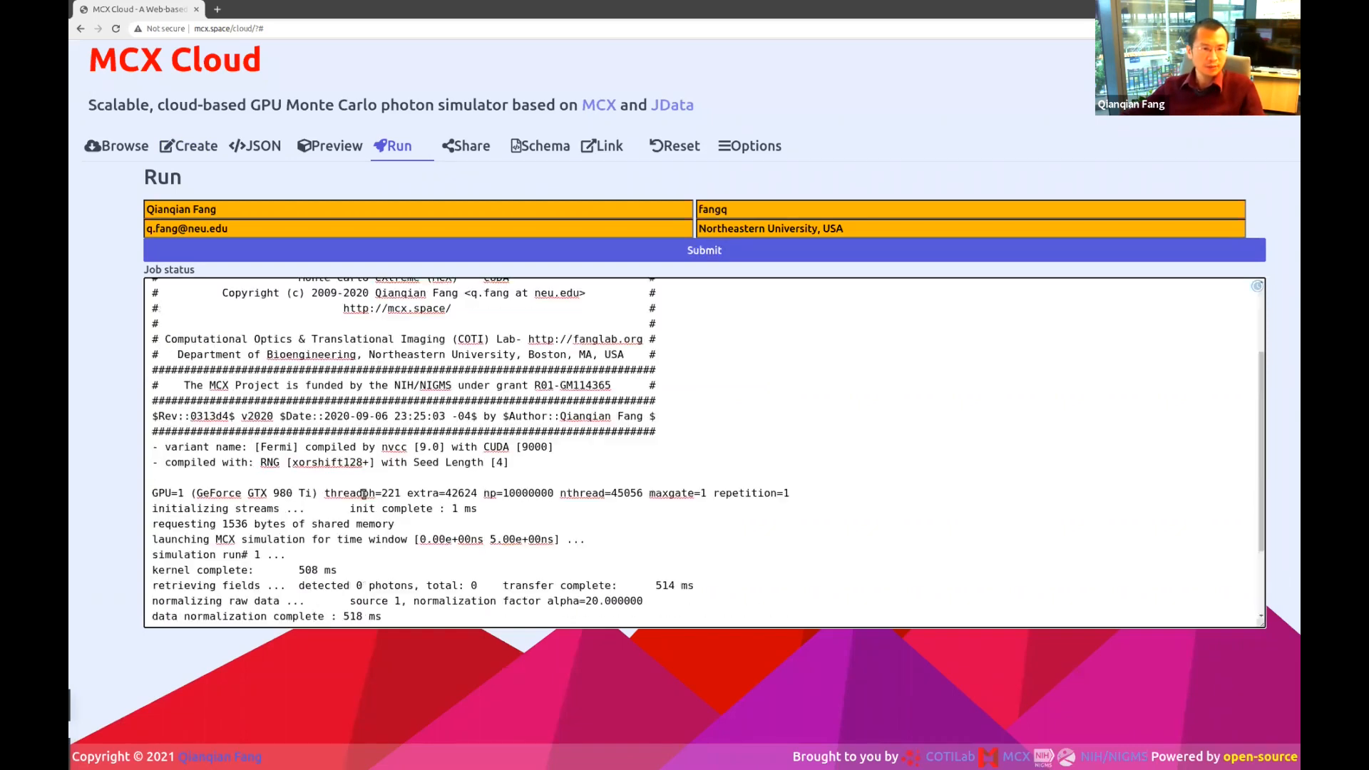
double_click(307, 483)
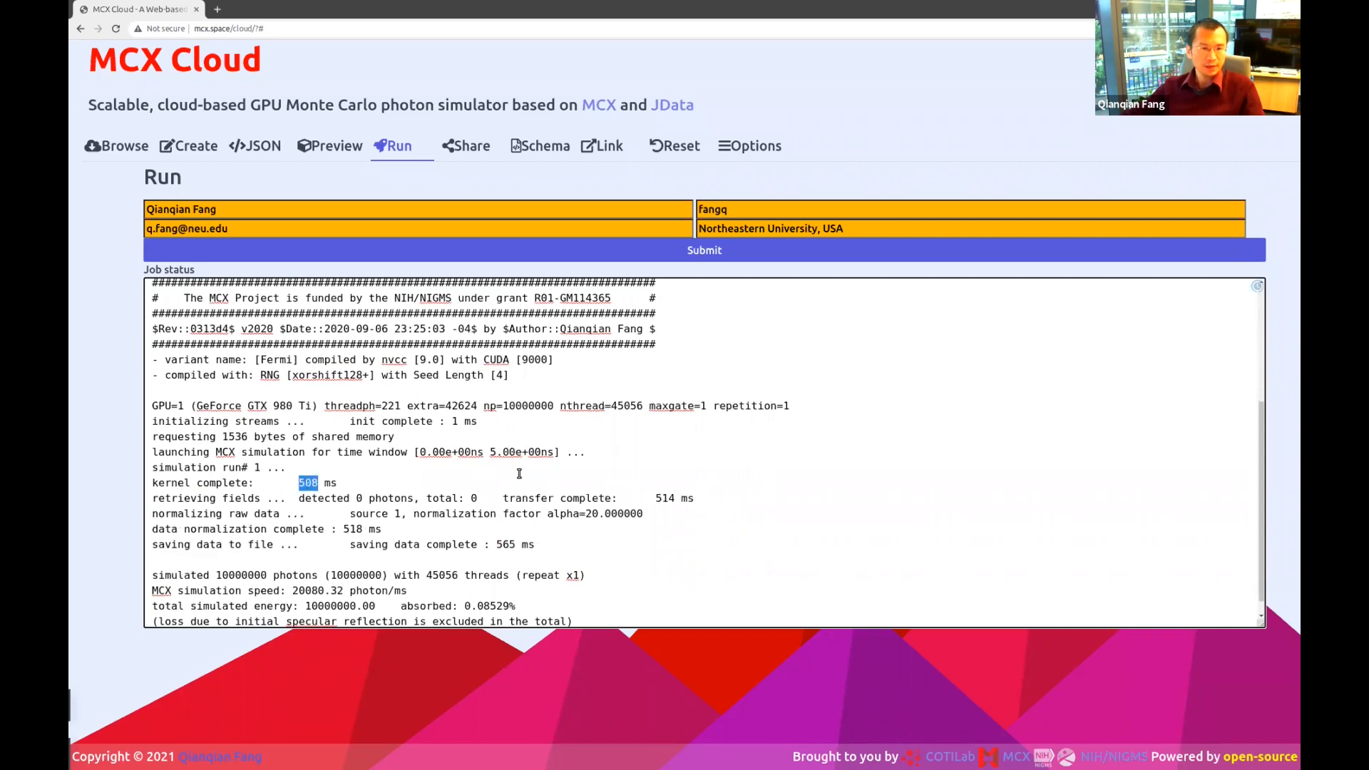
double_click(357, 575)
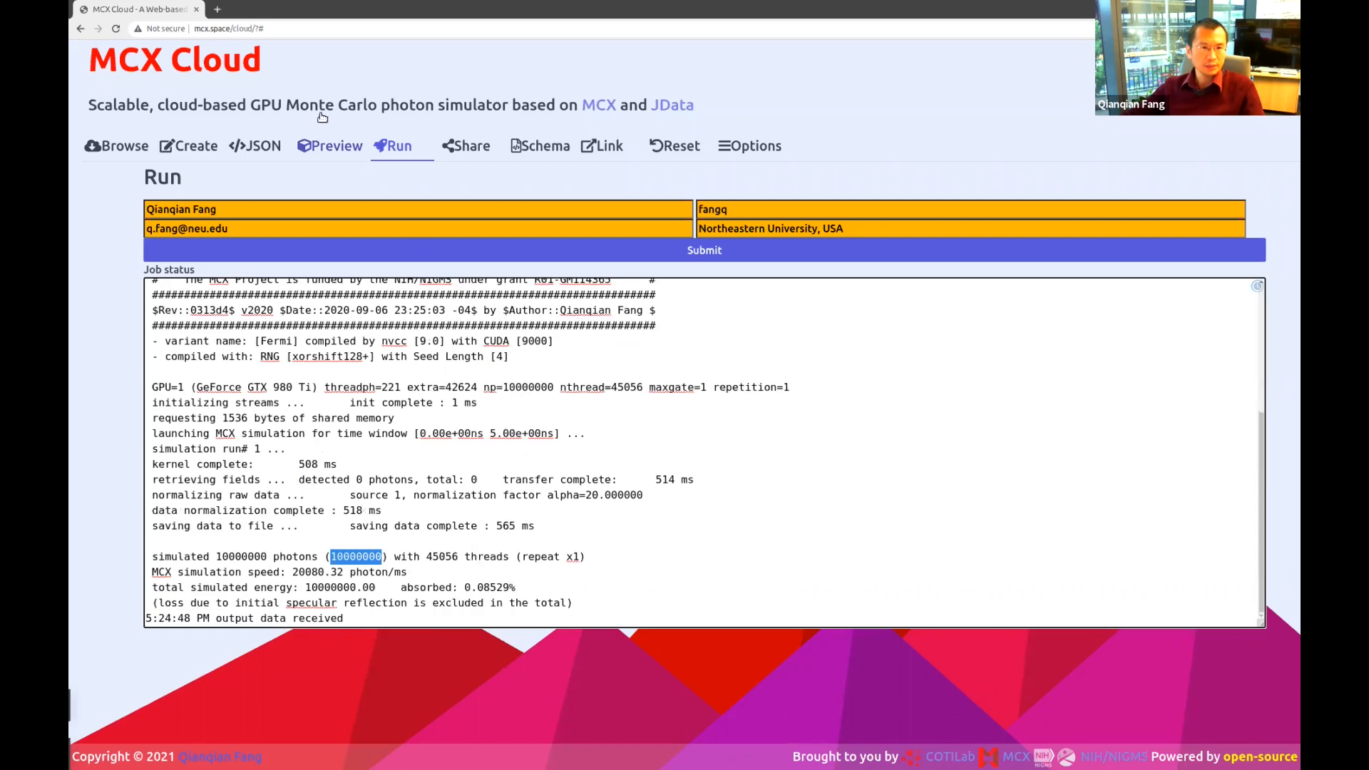
Preview the 10000000-photon output in 3D, rotating it to front, side, oblique and diamond views.
click(330, 145)
drag(461, 512, 336, 587)
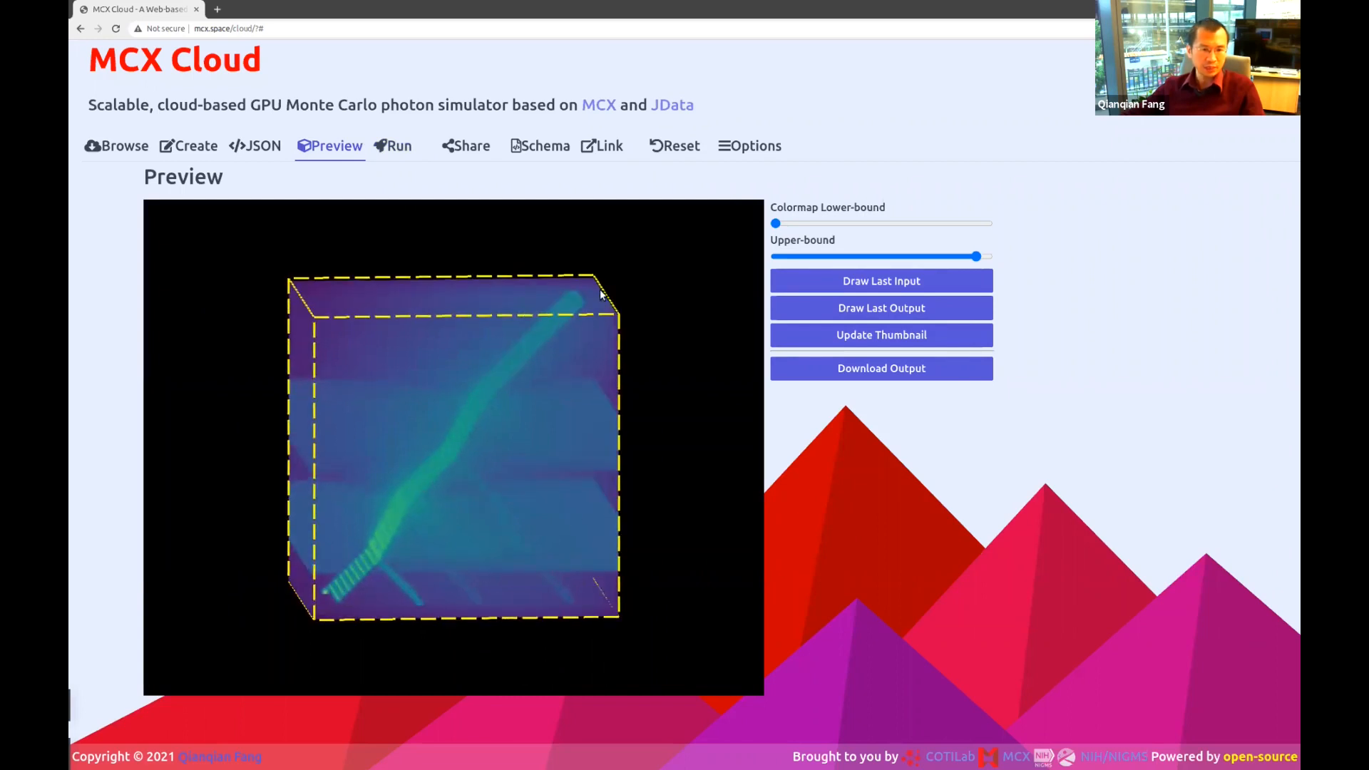
drag(425, 482, 537, 481)
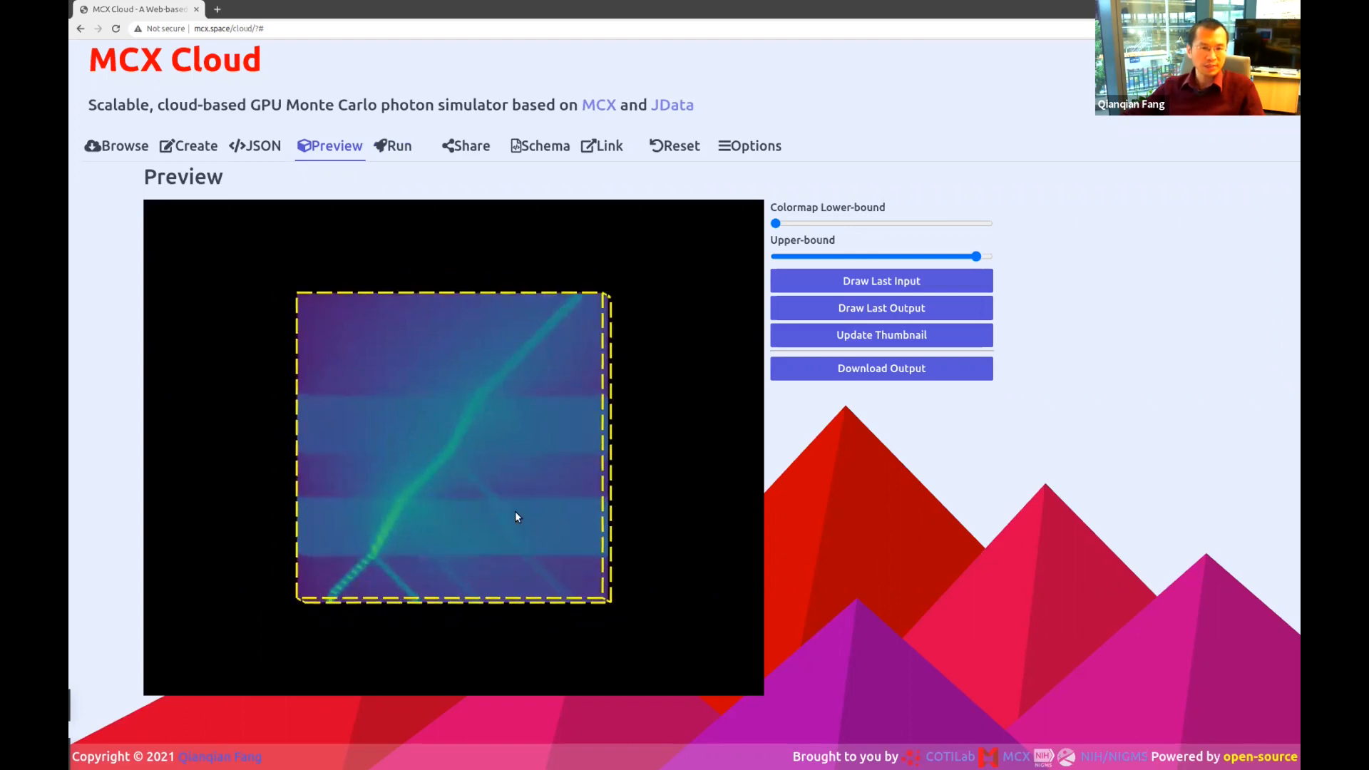
drag(515, 510, 552, 517)
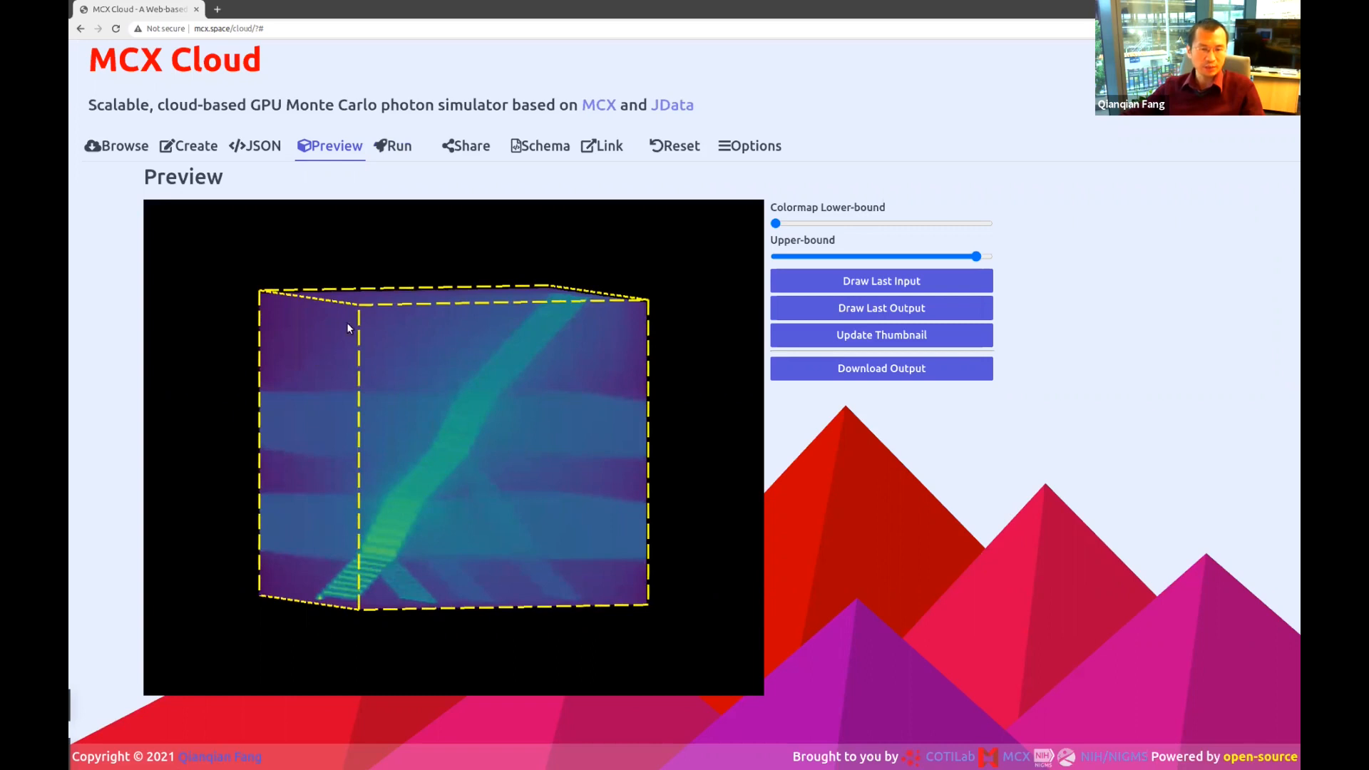
drag(564, 434, 409, 319)
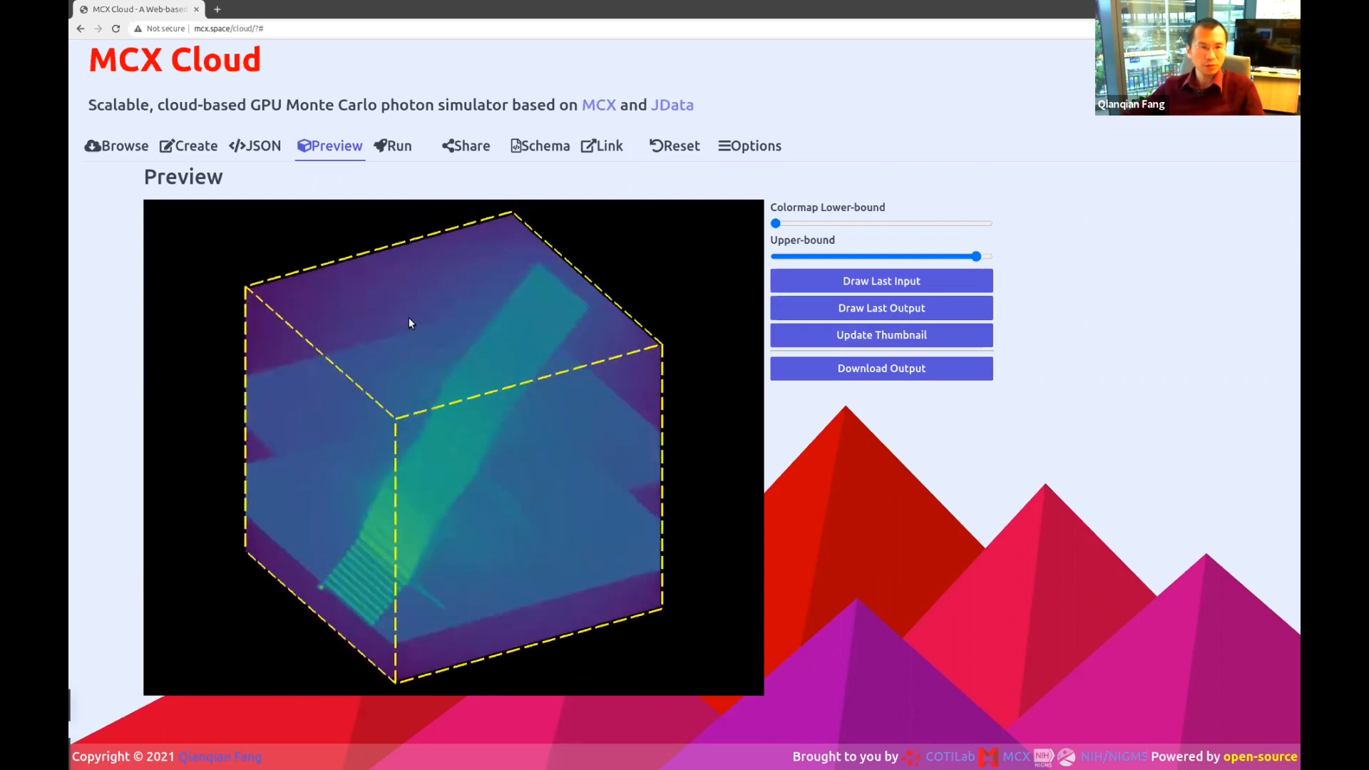
click(256, 145)
Change the Forward Ending time and Time gate width from 5e-9 to 5e-8.
click(188, 146)
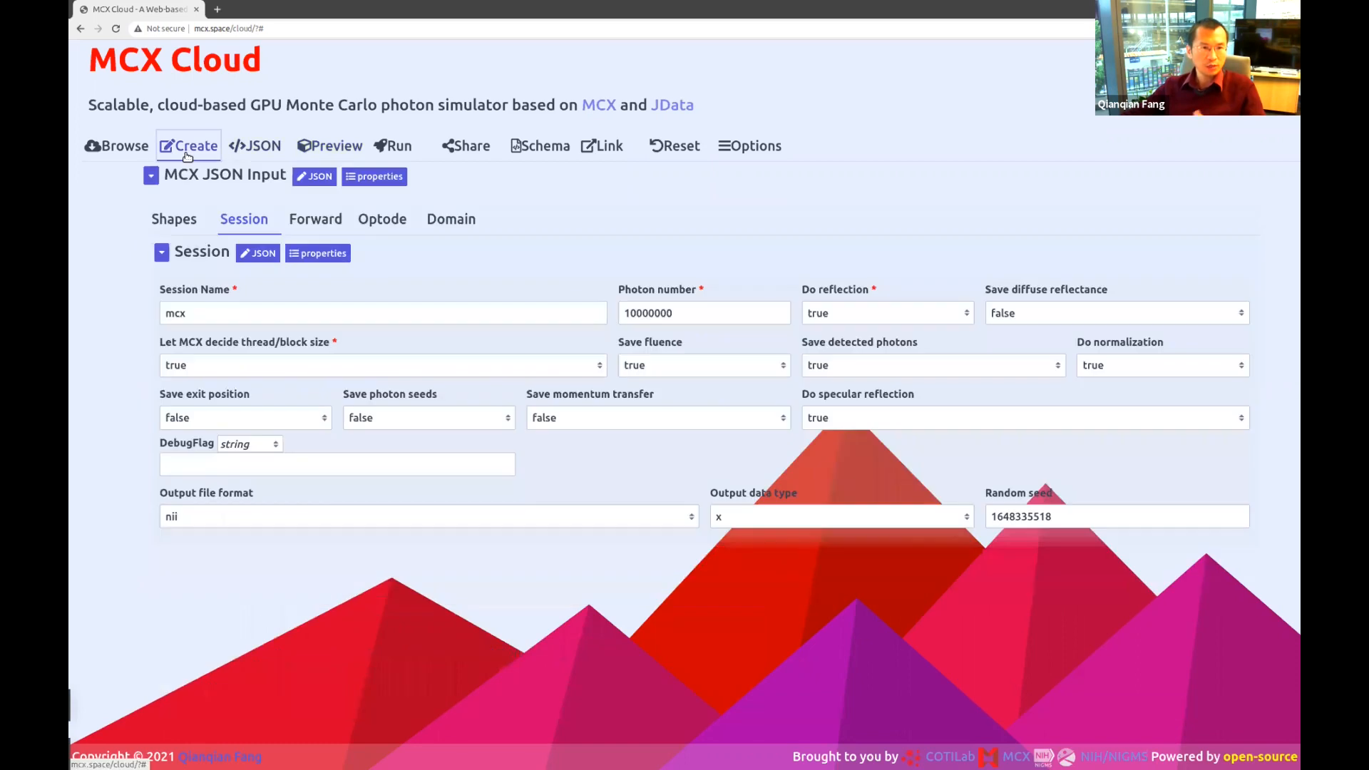
click(298, 221)
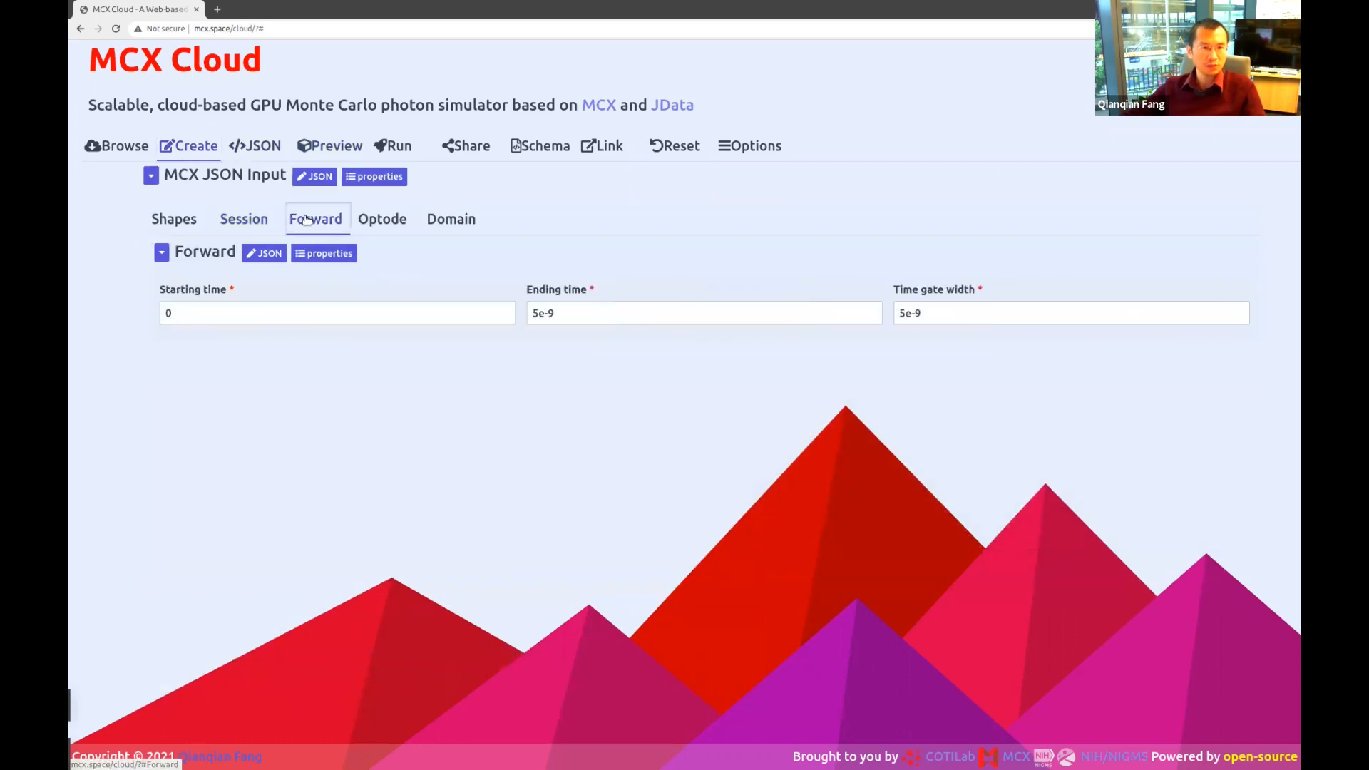
click(873, 314)
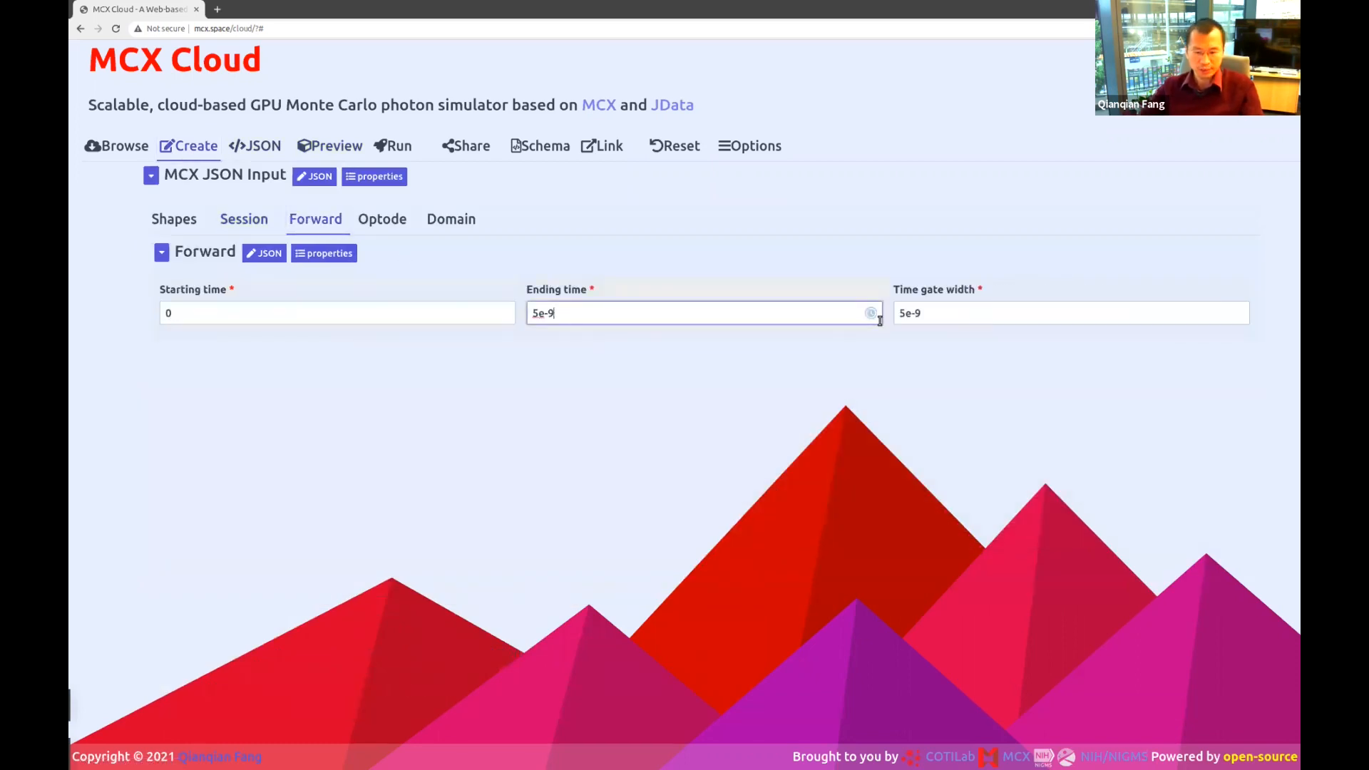
key(BackSpace)
text(8)
click(1001, 314)
key(BackSpace)
text(8)
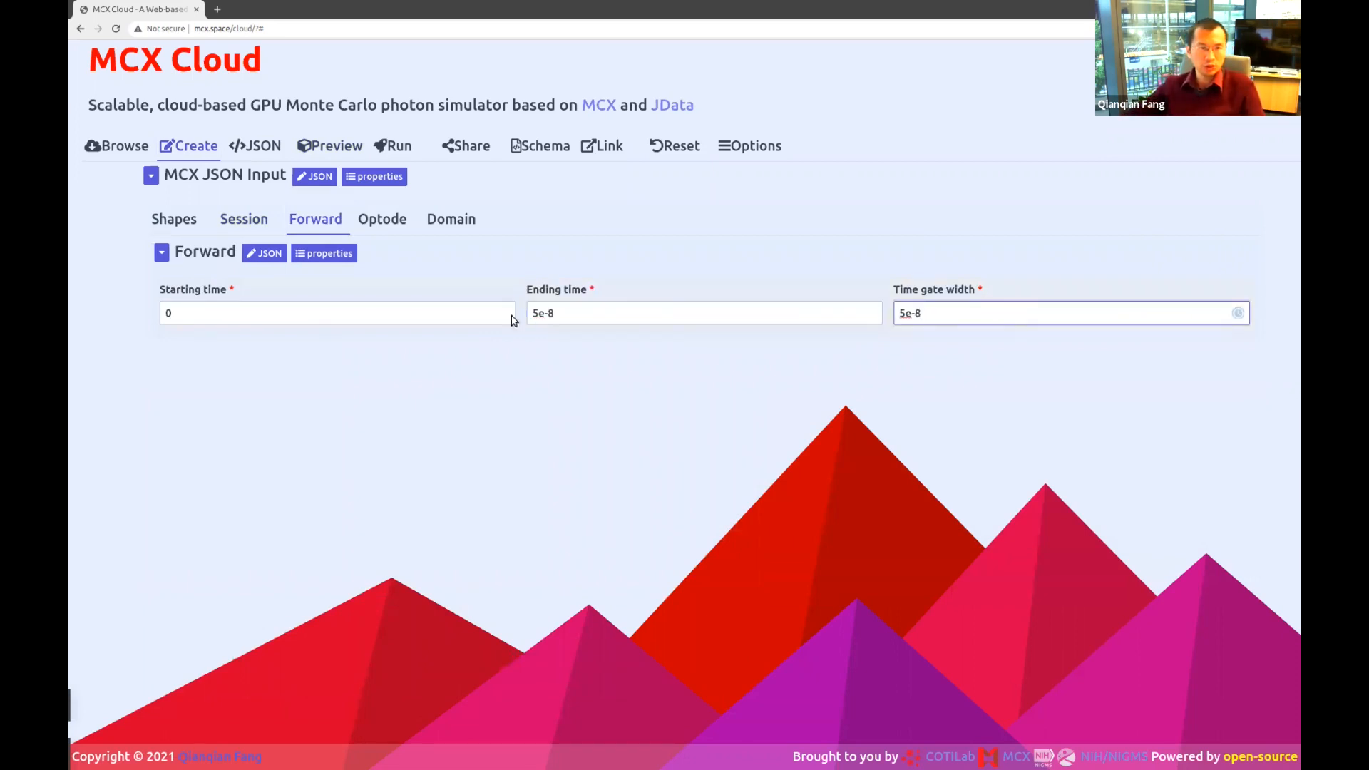
Toggle Do reflection off in Session settings, then set it back to true.
click(243, 221)
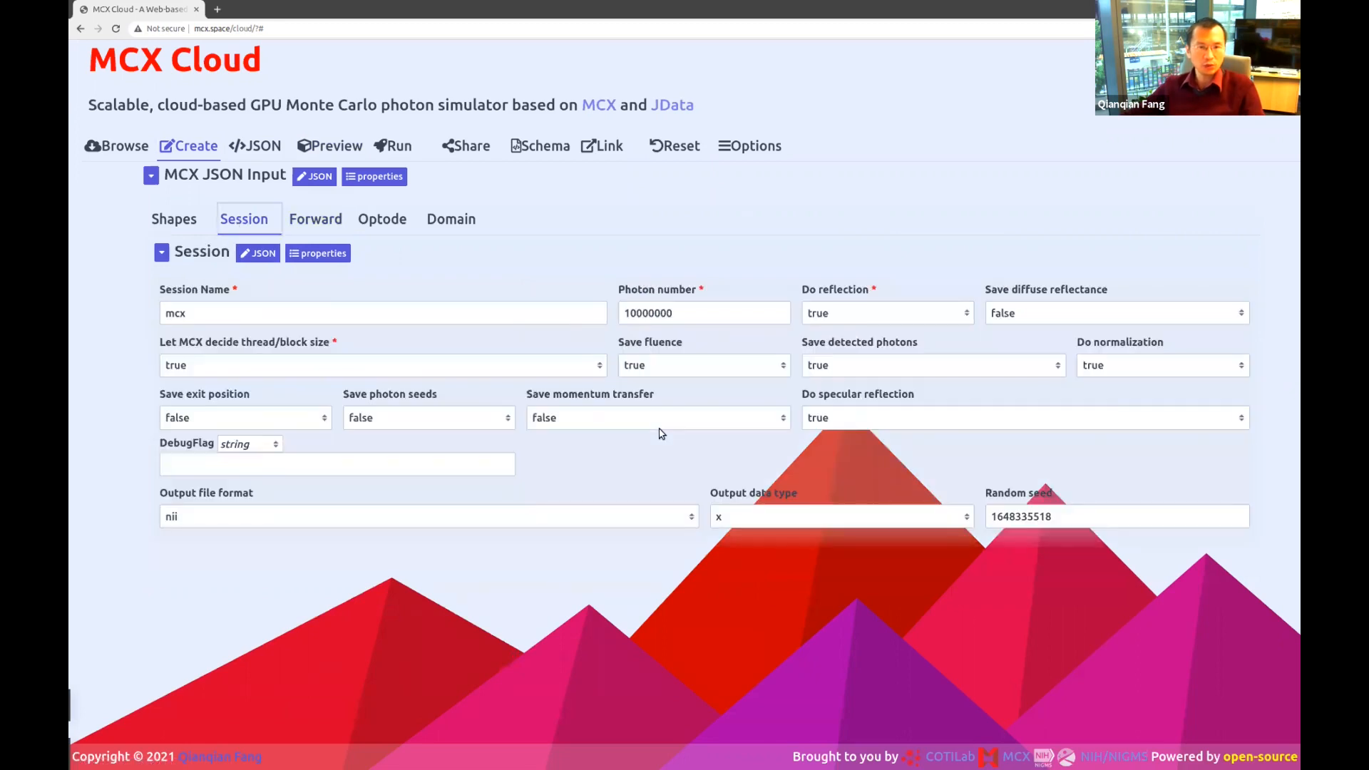
click(882, 313)
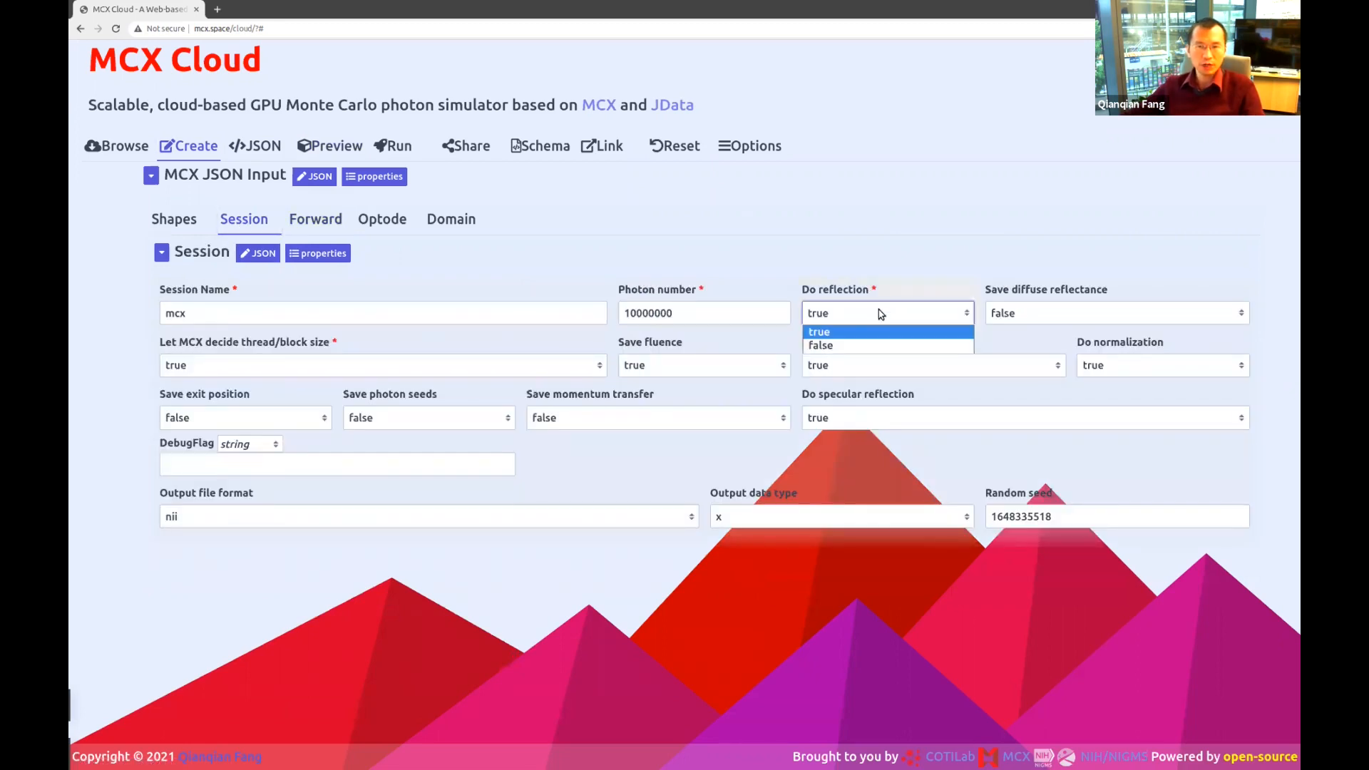
click(857, 346)
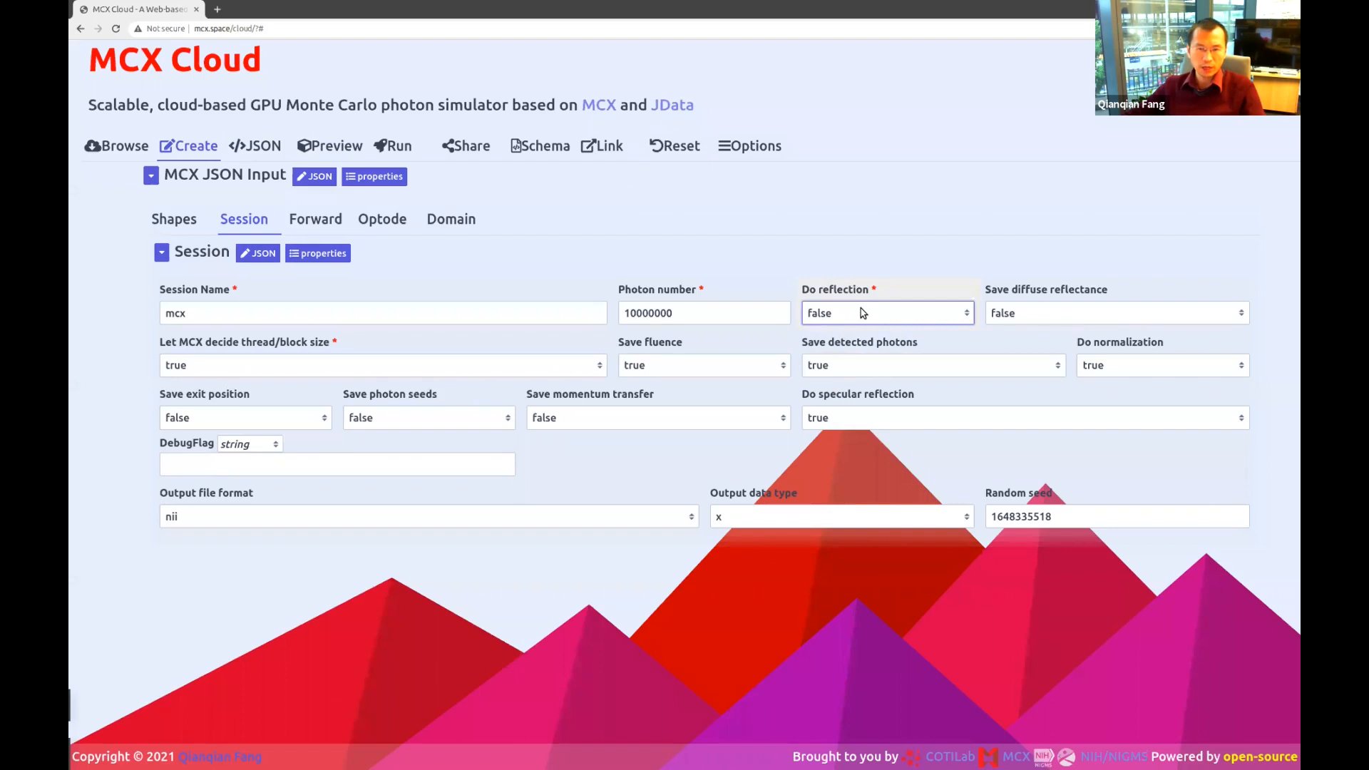
click(863, 314)
click(863, 334)
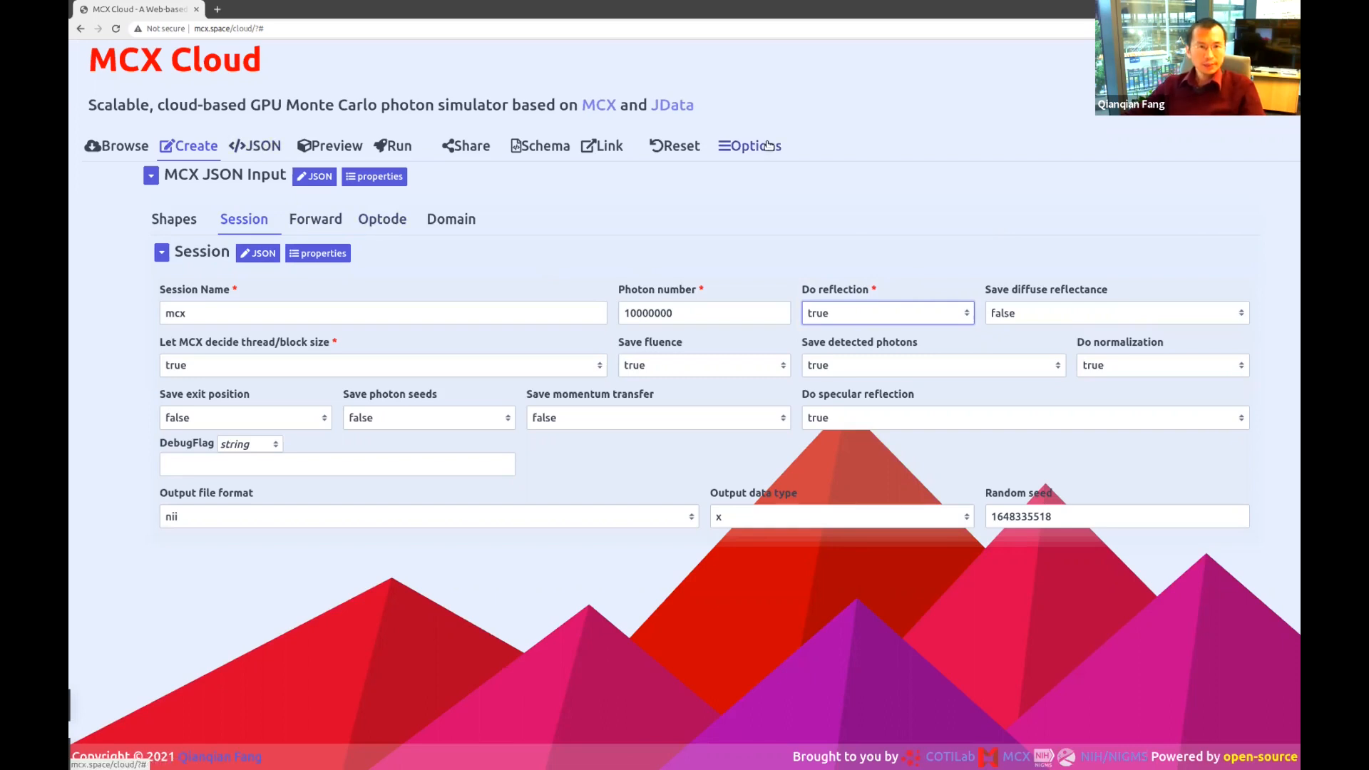
Clear the input and open the JSON Input editor showing Photons 100000 and DoMismatch true.
click(674, 146)
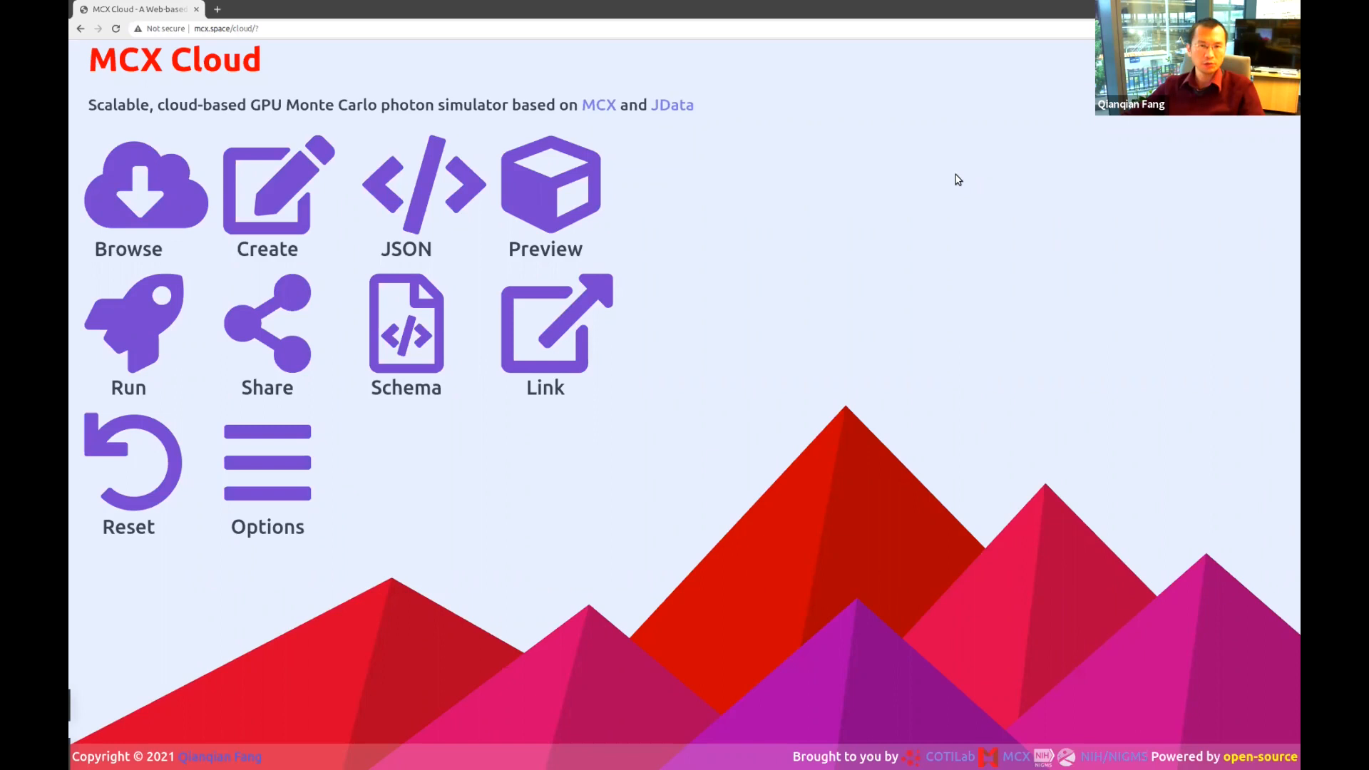
click(410, 203)
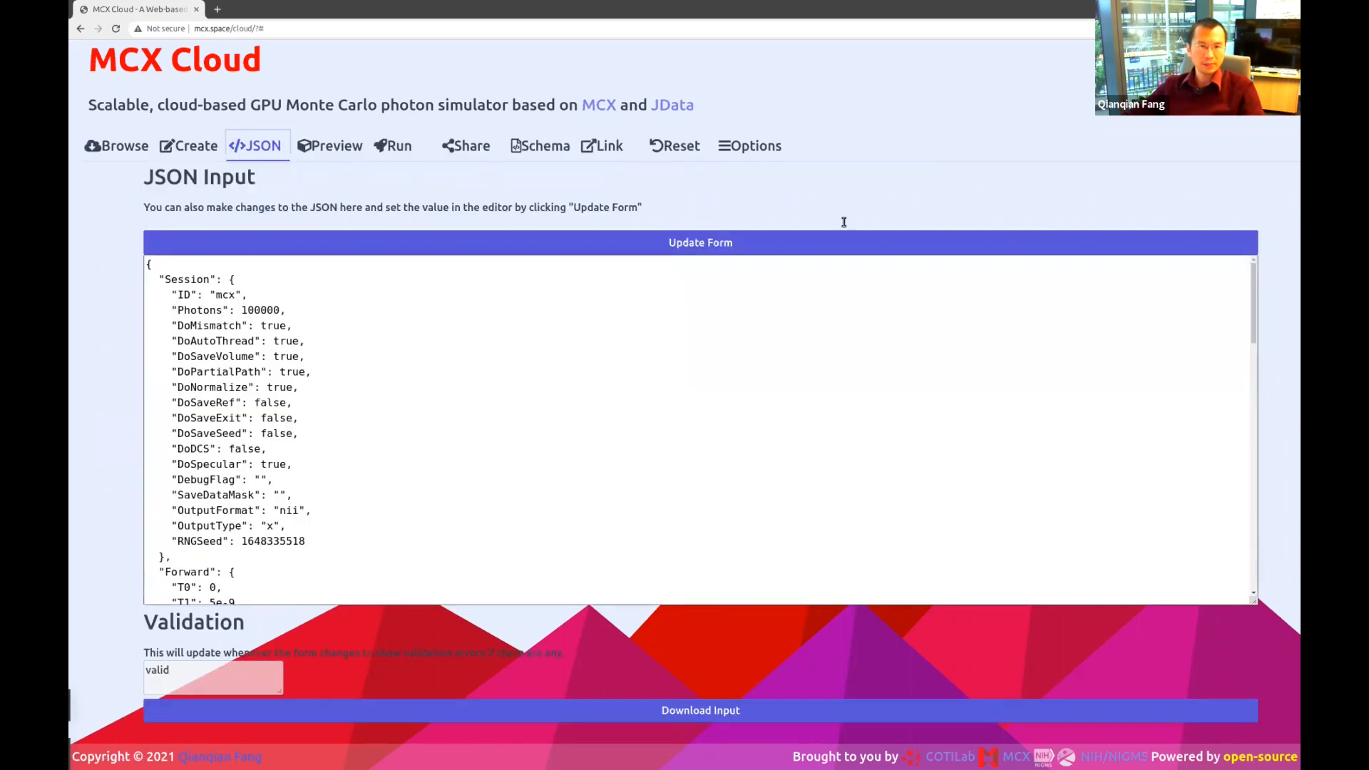
click(635, 328)
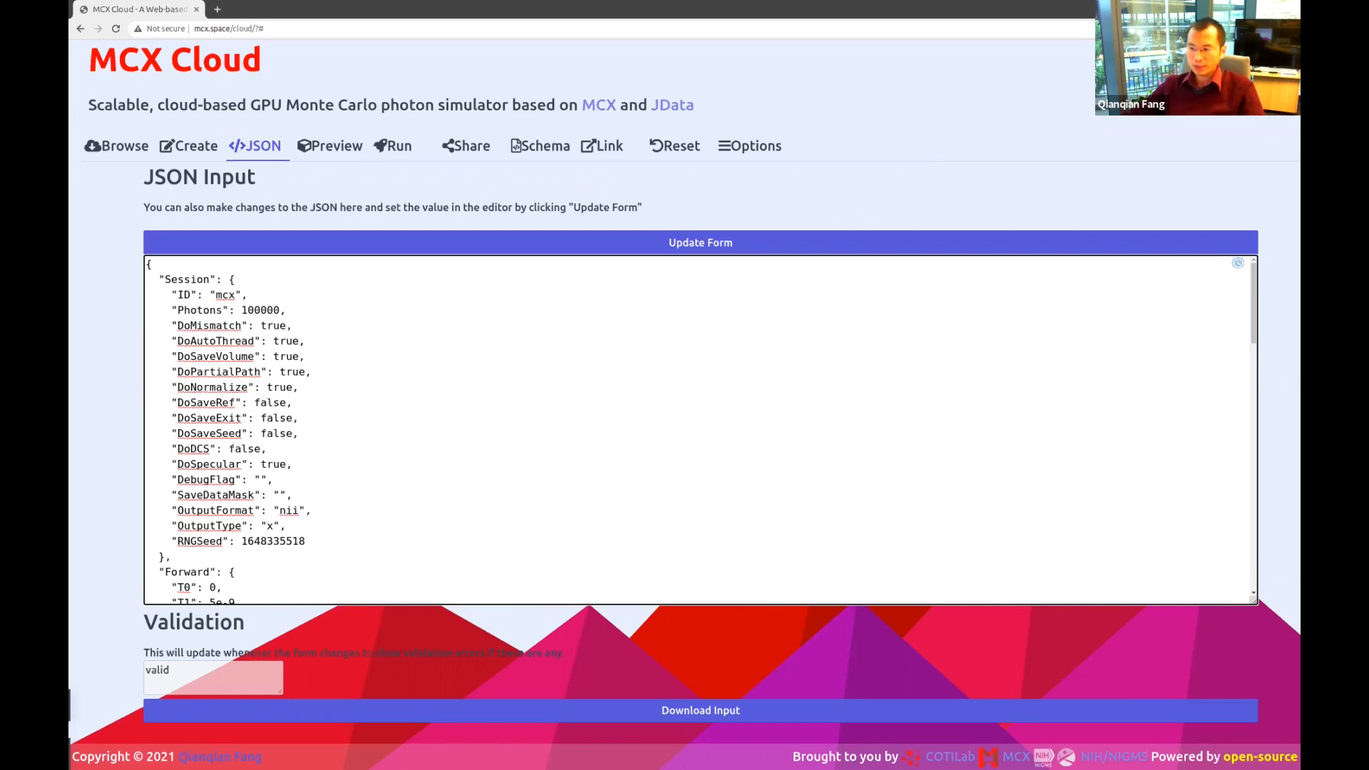
key(alt+Tab)
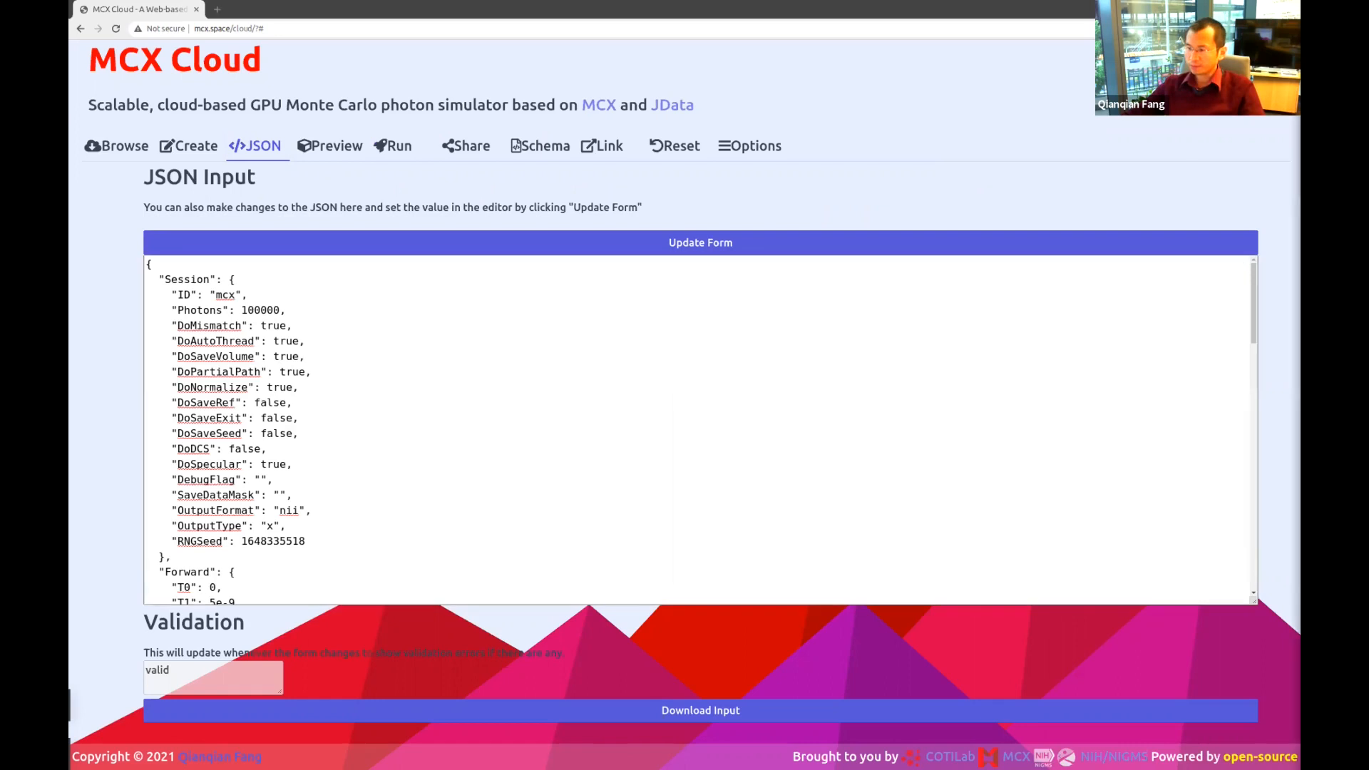
List the files in the mcx bin folder with ls.
key(alt+Tab)
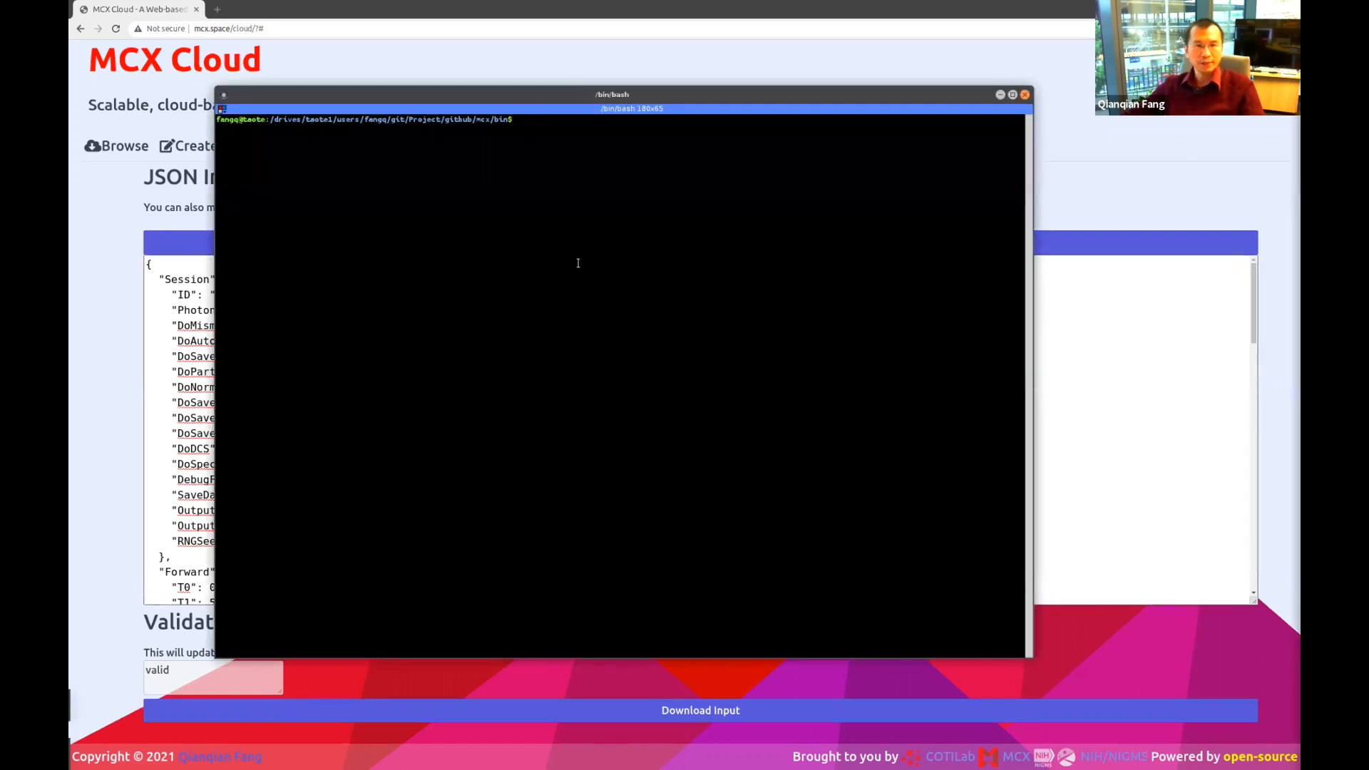
text(ls)
key(Return)
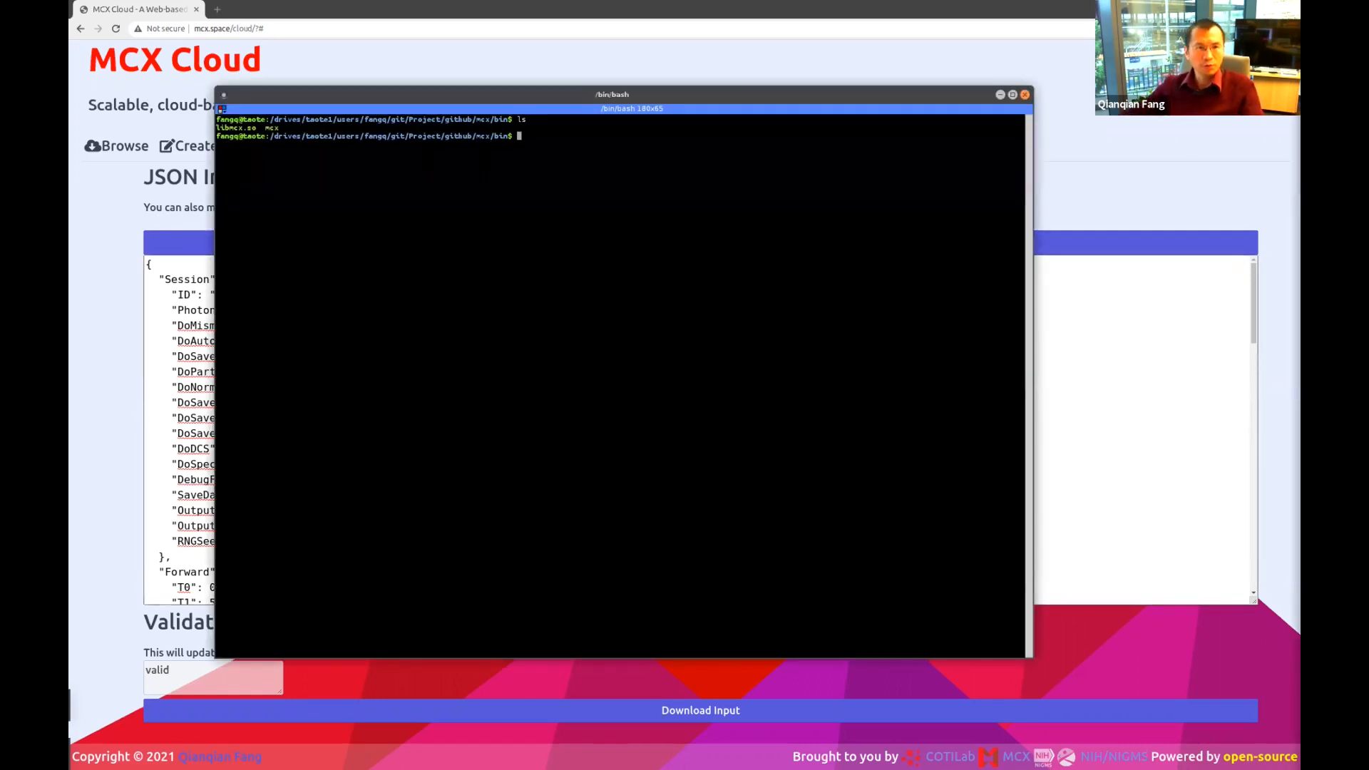
Run ./mcx --bench to list the built-in benchmarks and pick out sphshells.
text(./mcx)
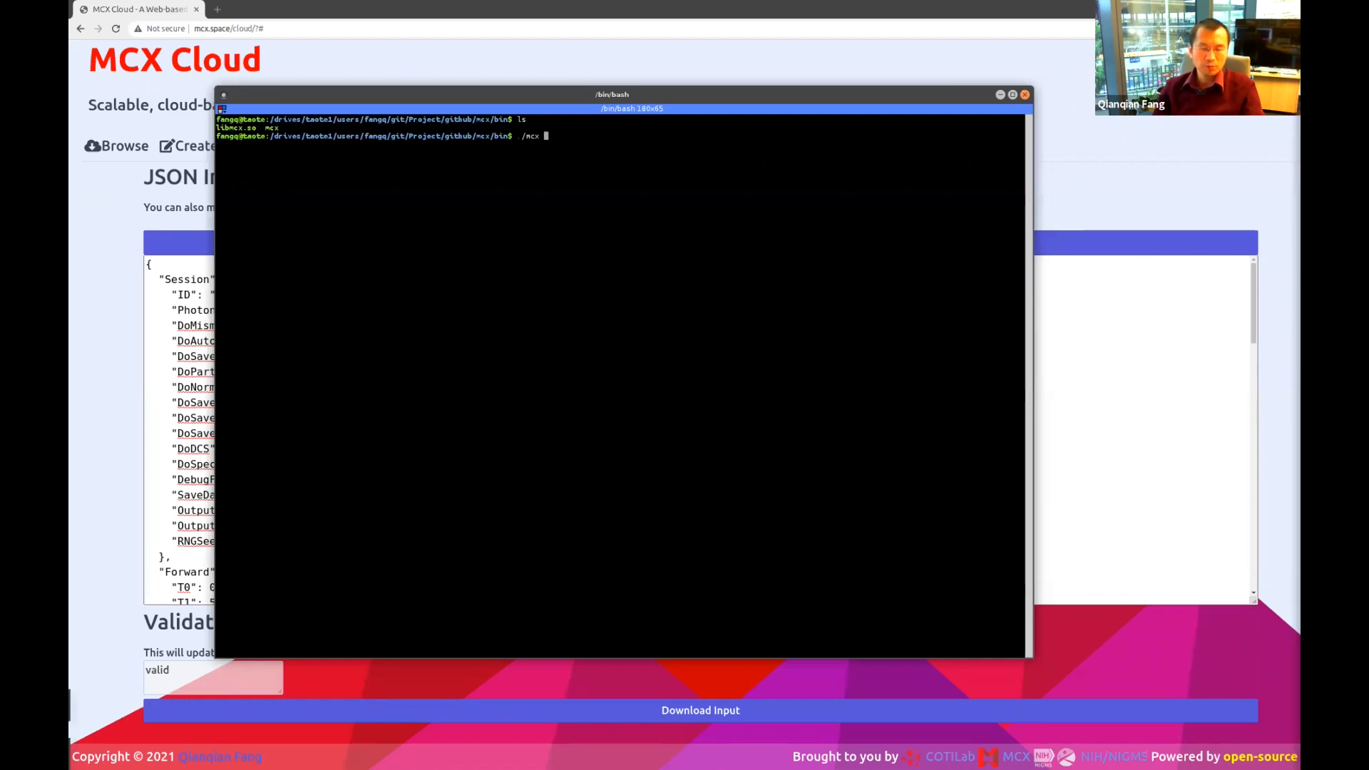
text(--)
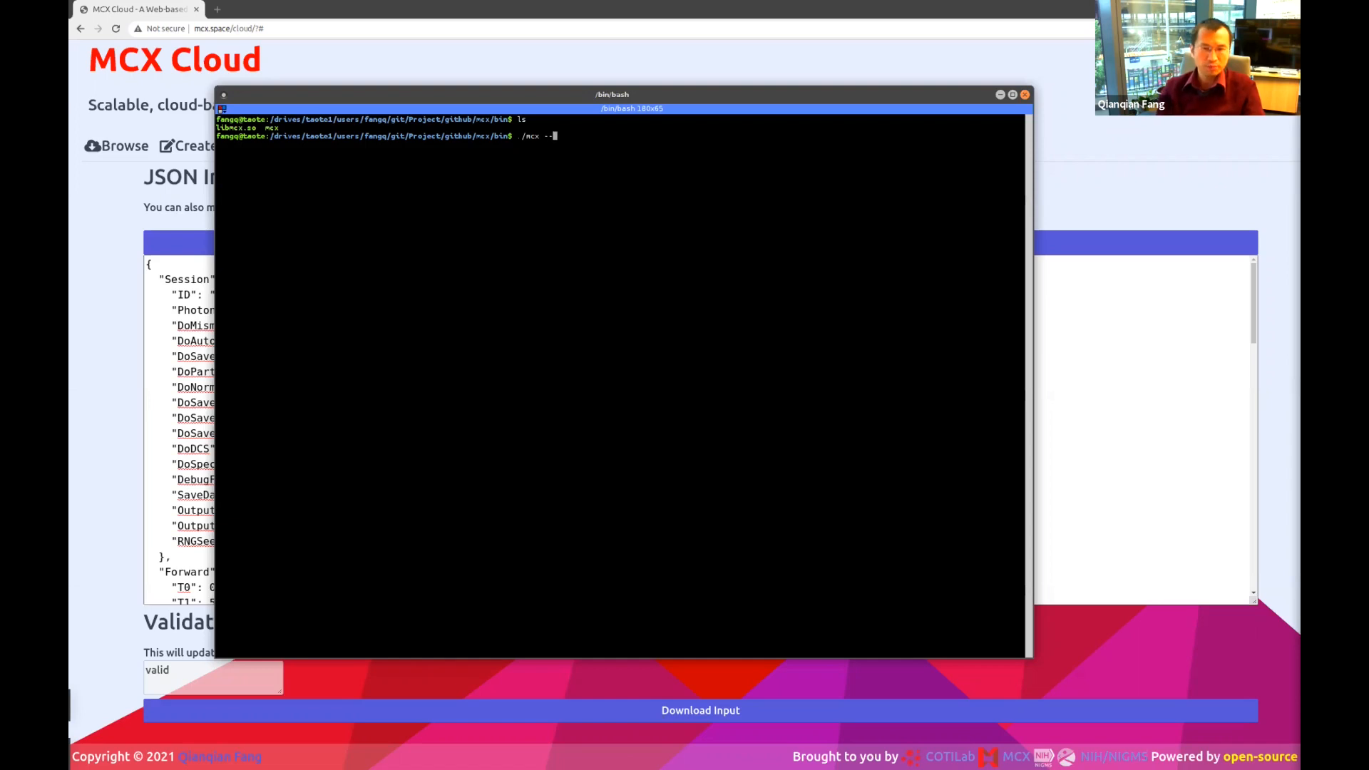
text(bench)
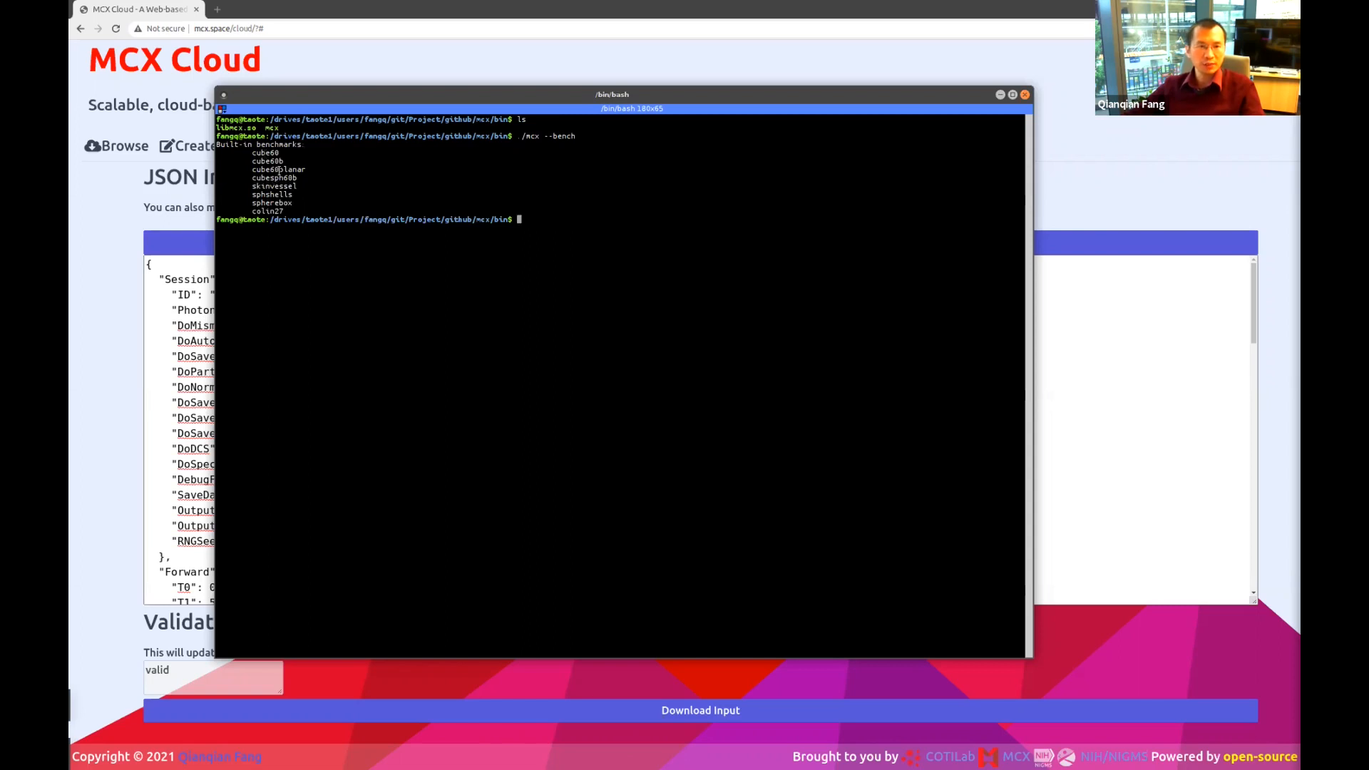
drag(519, 137, 576, 136)
middle_click(622, 222)
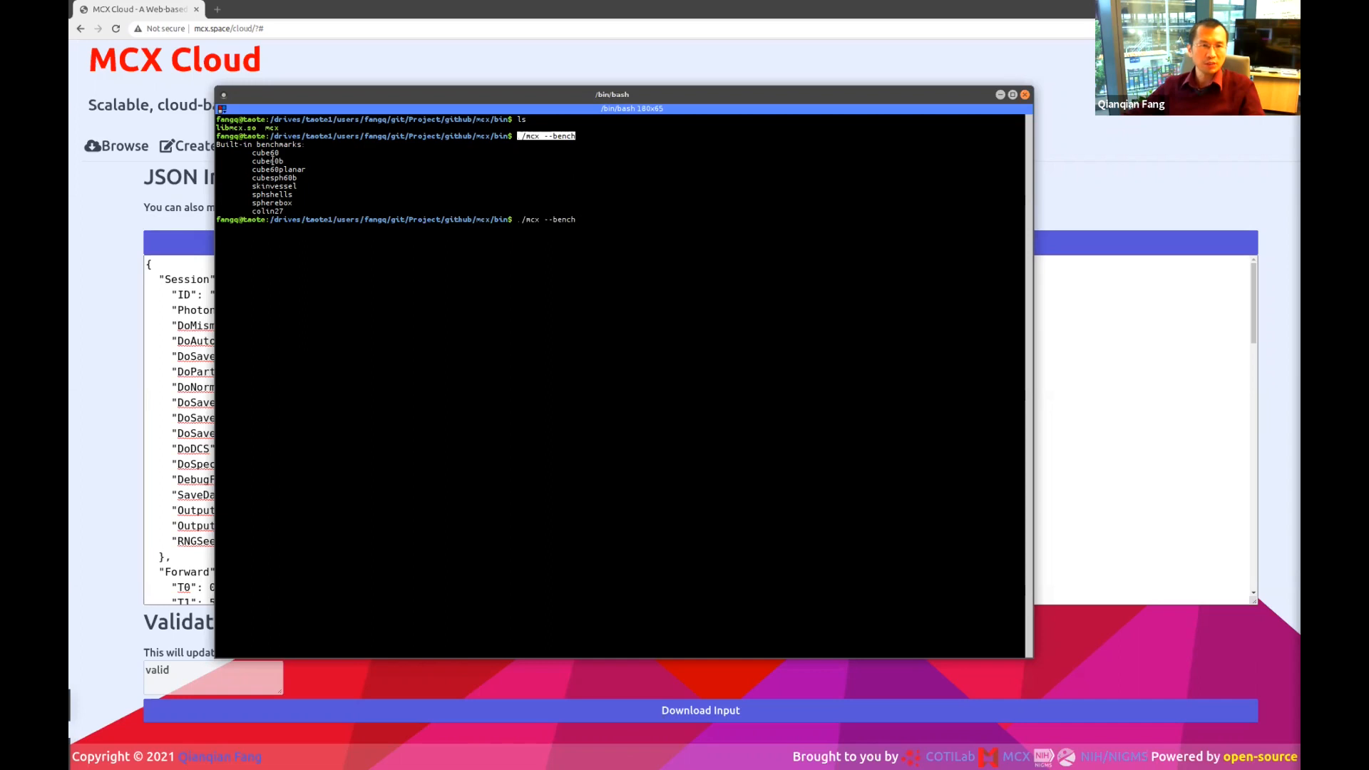
double_click(280, 201)
double_click(281, 194)
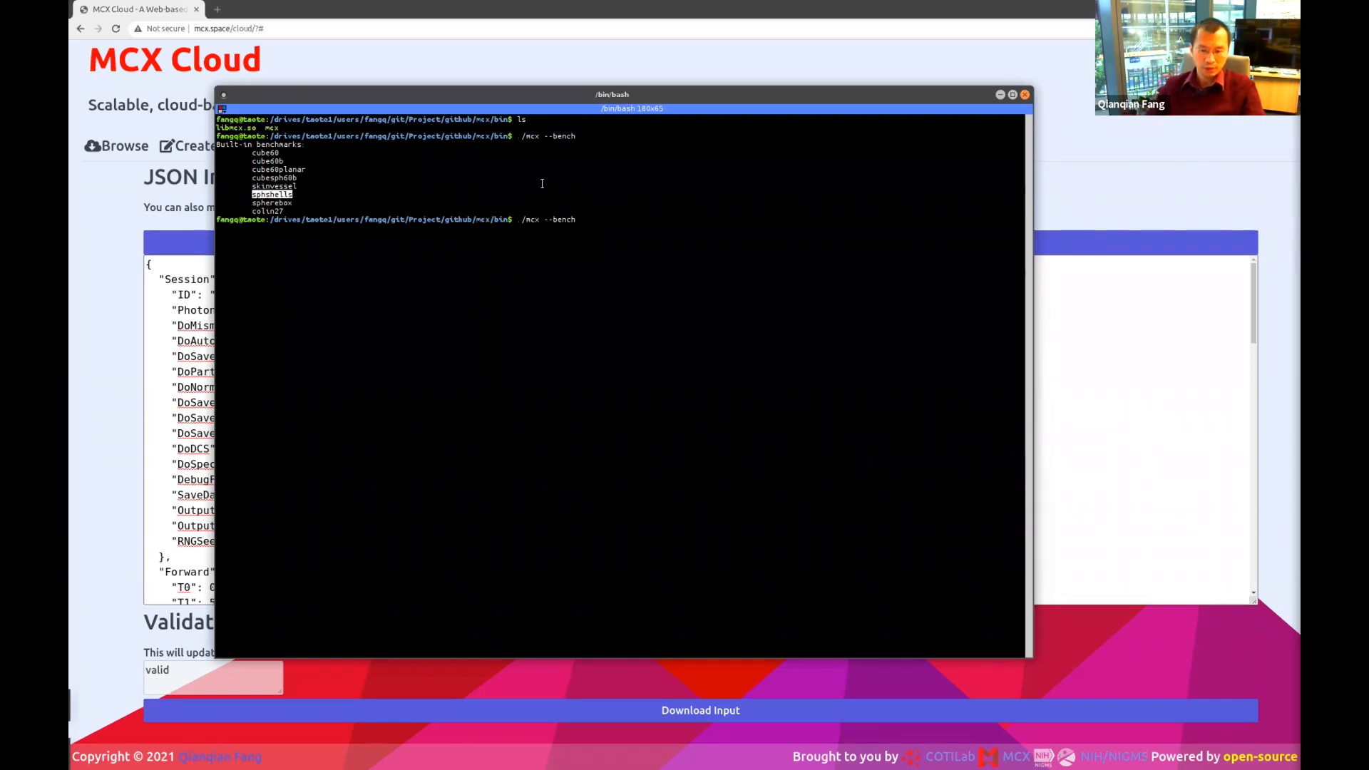
Run ./mcx --bench sphshells --dumpjson to dump the benchmark as JSON.
middle_click(584, 184)
text(--d)
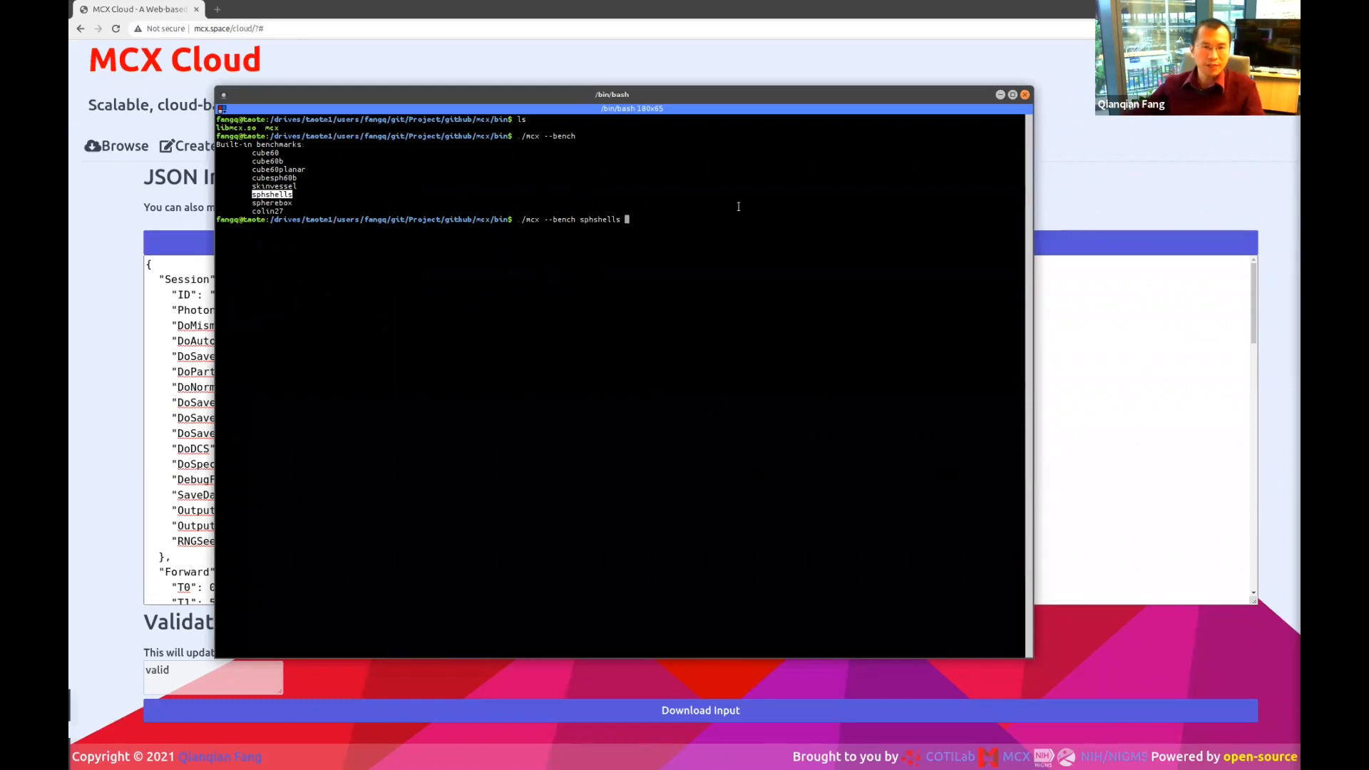
text(umpjson)
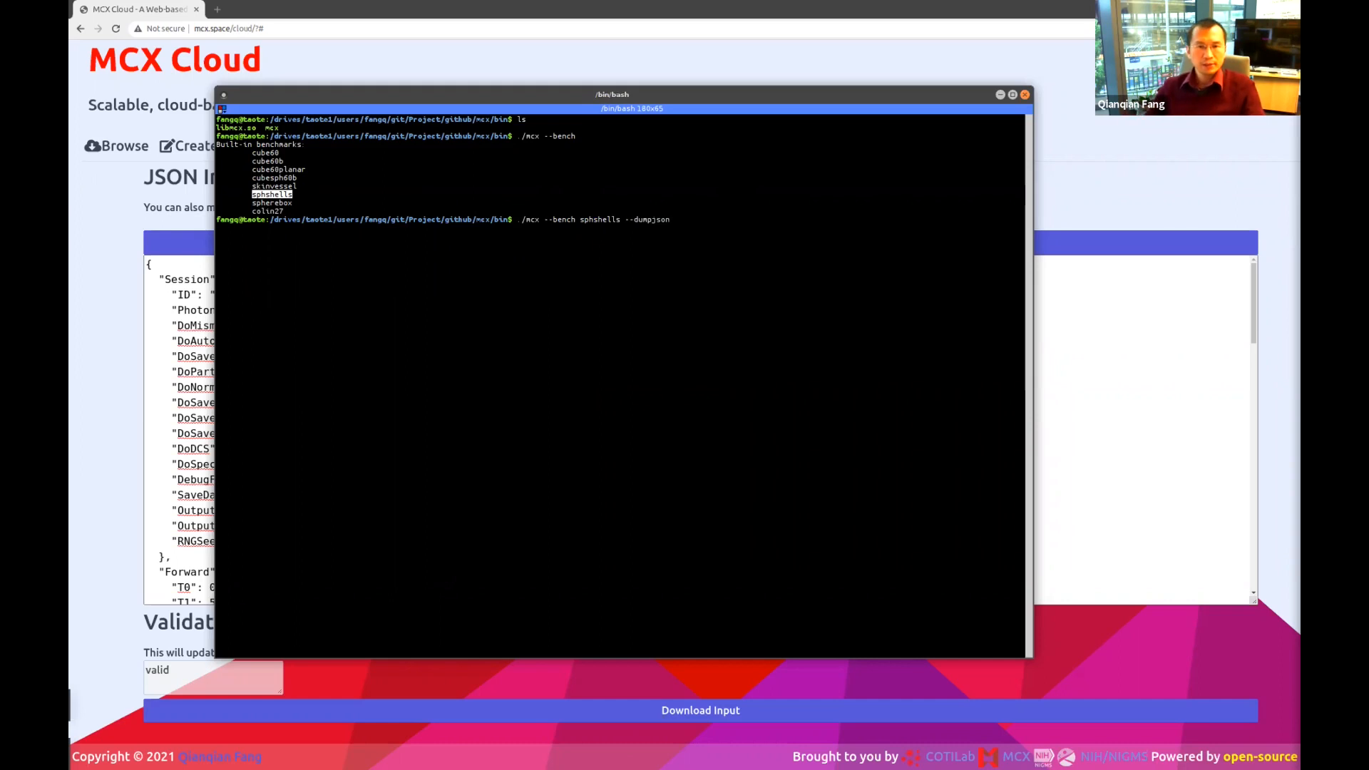
key(Return)
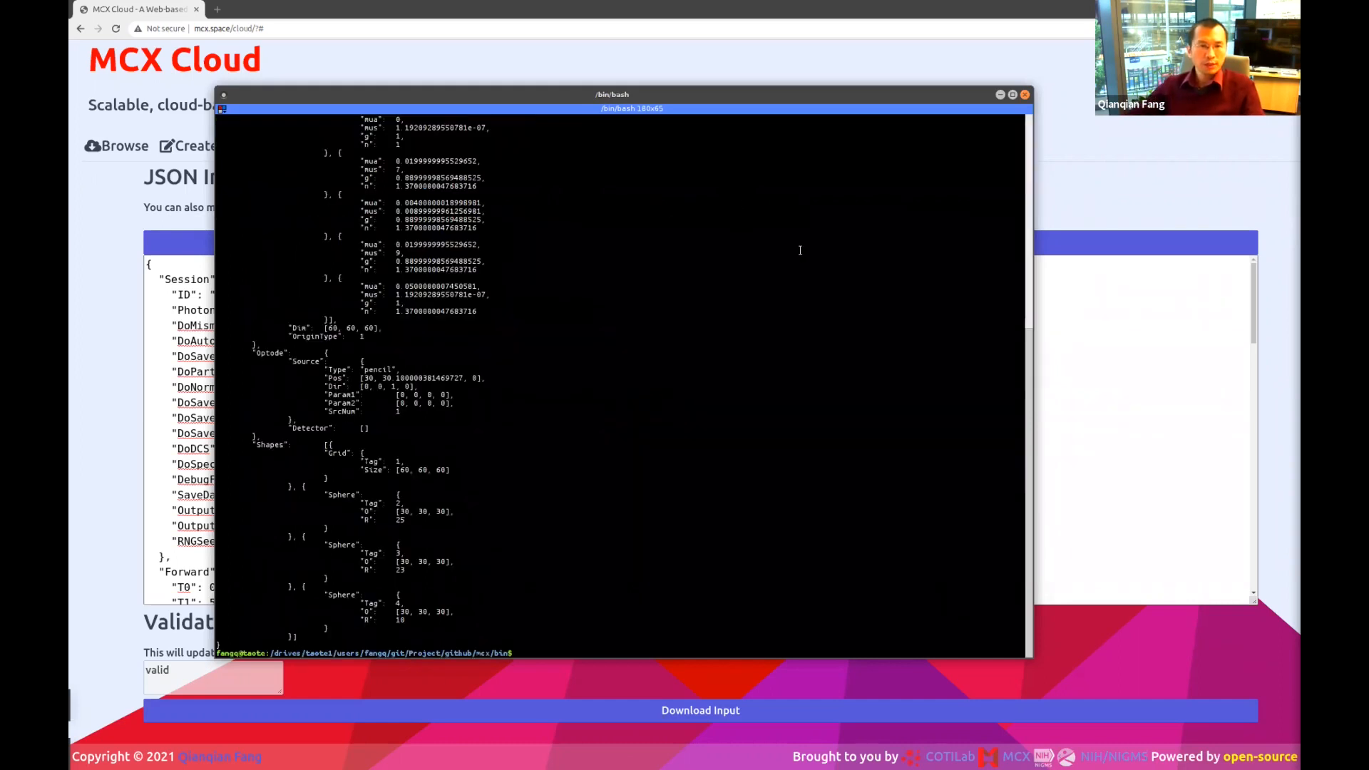
scroll(800, 250, up, 14)
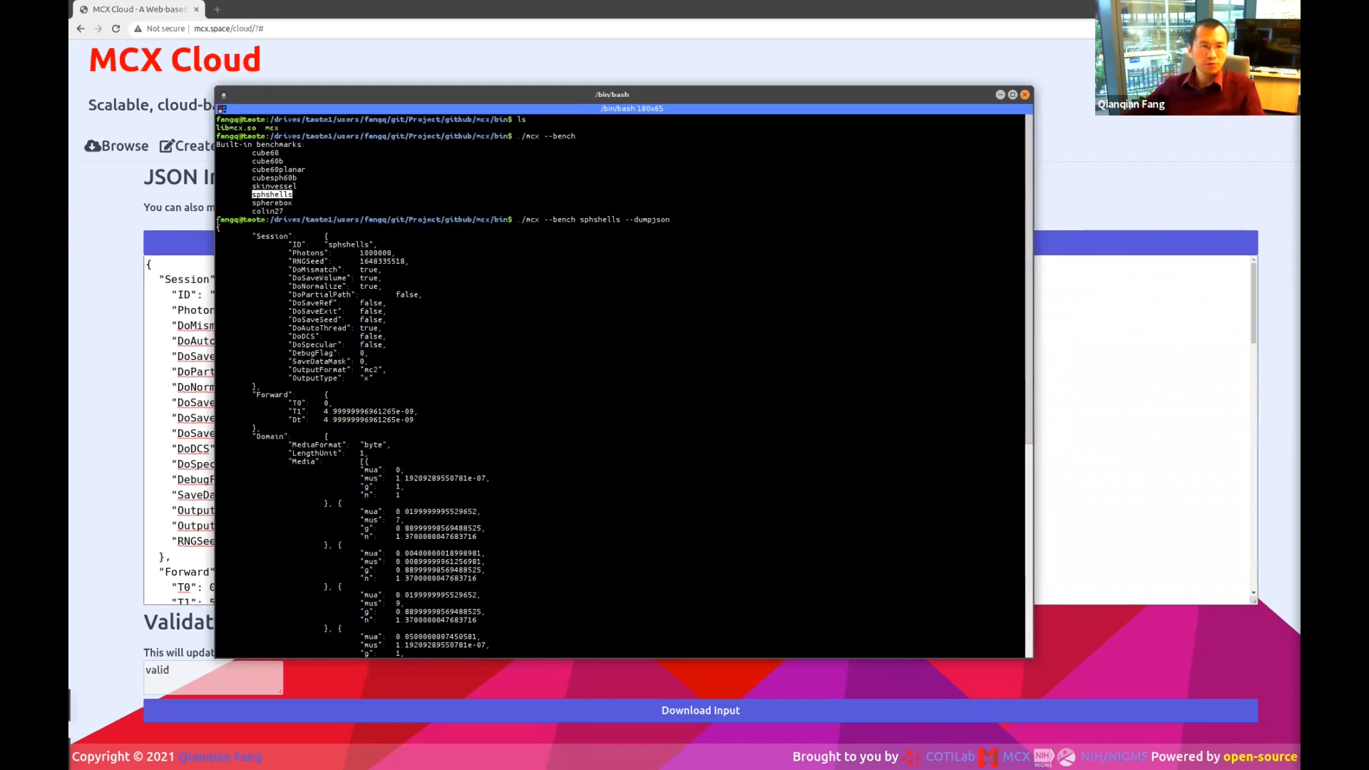
Highlight sphshells in the command and the Sphere and Grid entries in the shapes output.
double_click(600, 220)
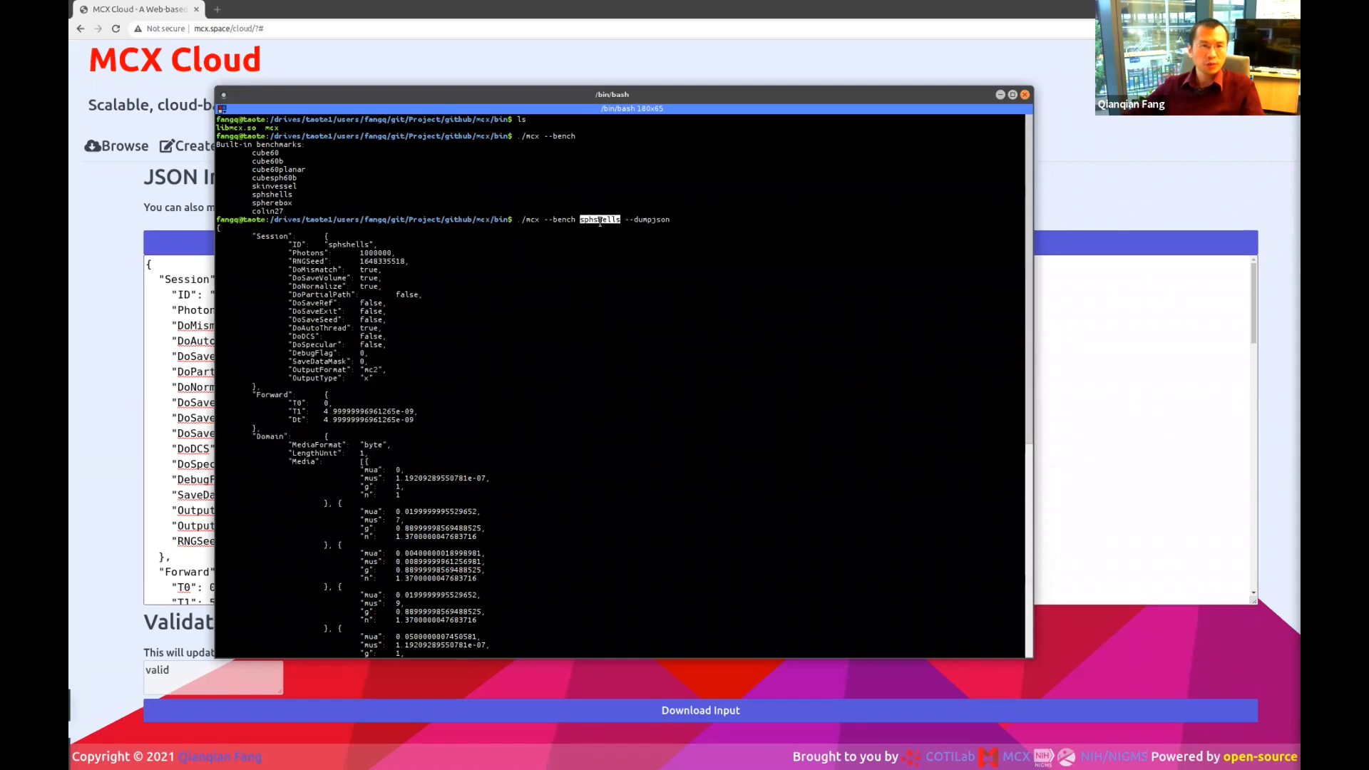
click(272, 195)
double_click(271, 195)
click(567, 219)
double_click(599, 219)
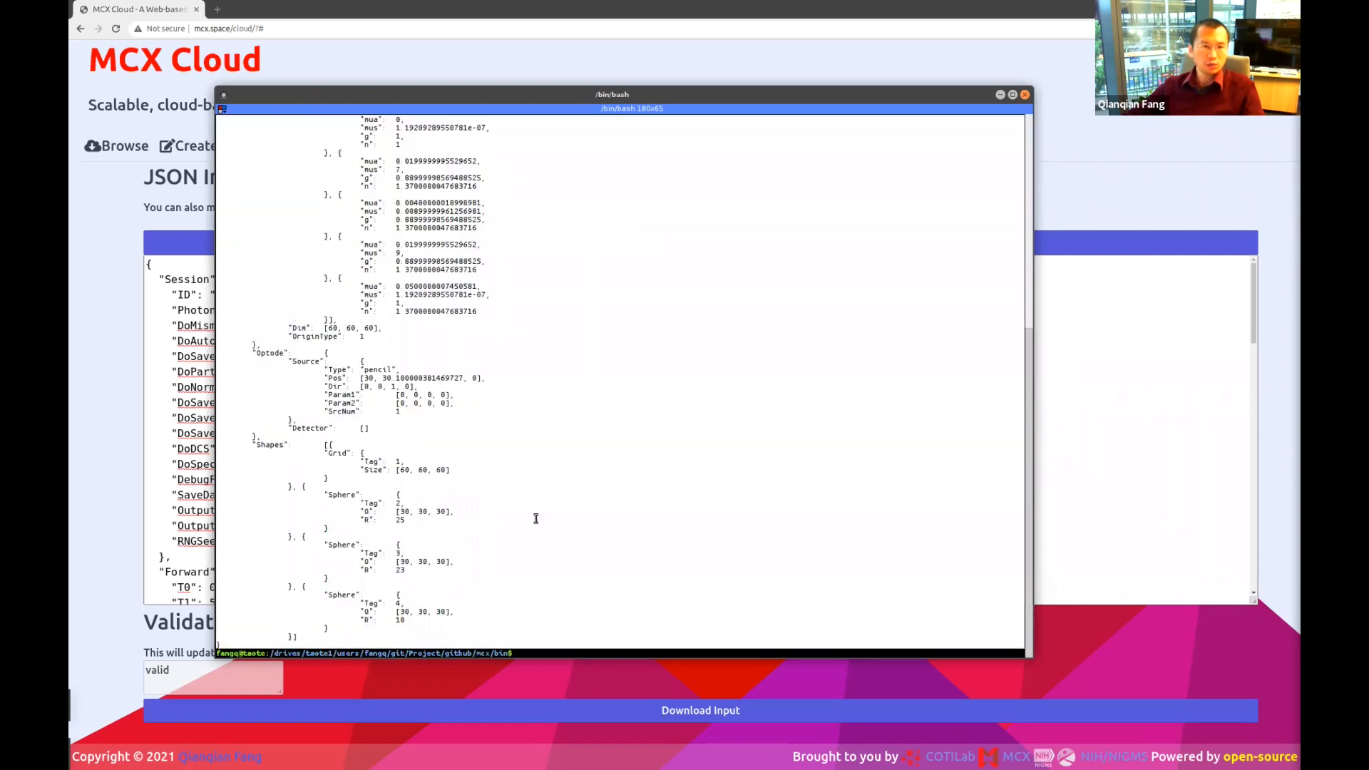
click(358, 492)
double_click(344, 496)
click(337, 543)
double_click(337, 544)
double_click(341, 594)
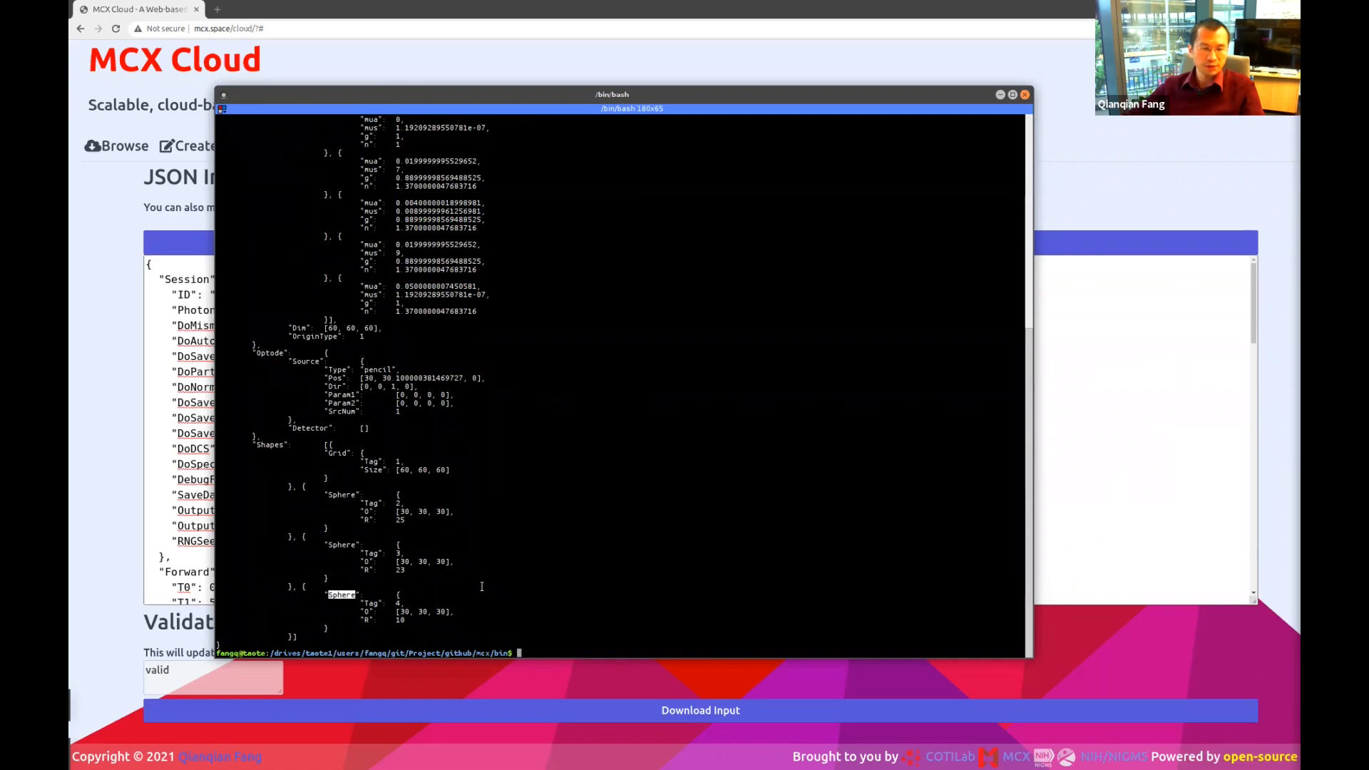
double_click(340, 453)
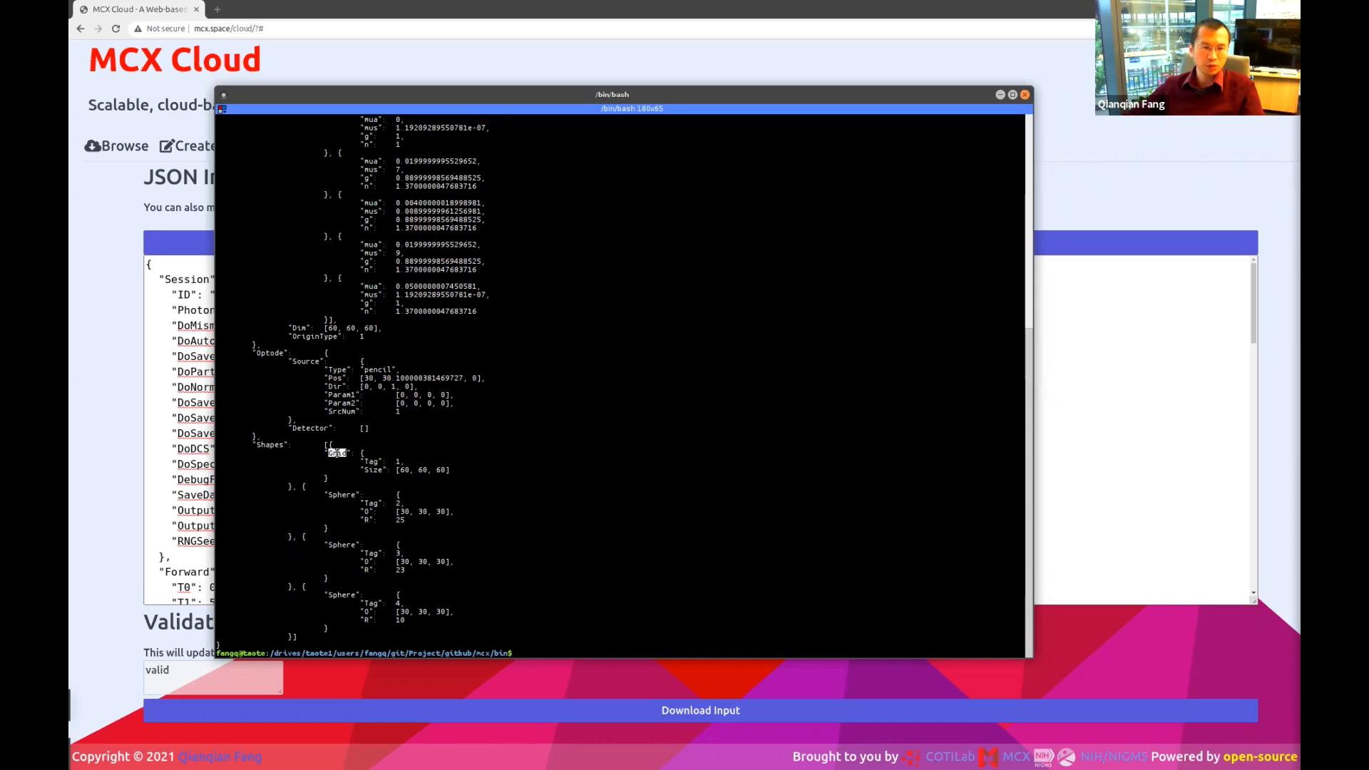
click(462, 470)
scroll(465, 471, up, 14)
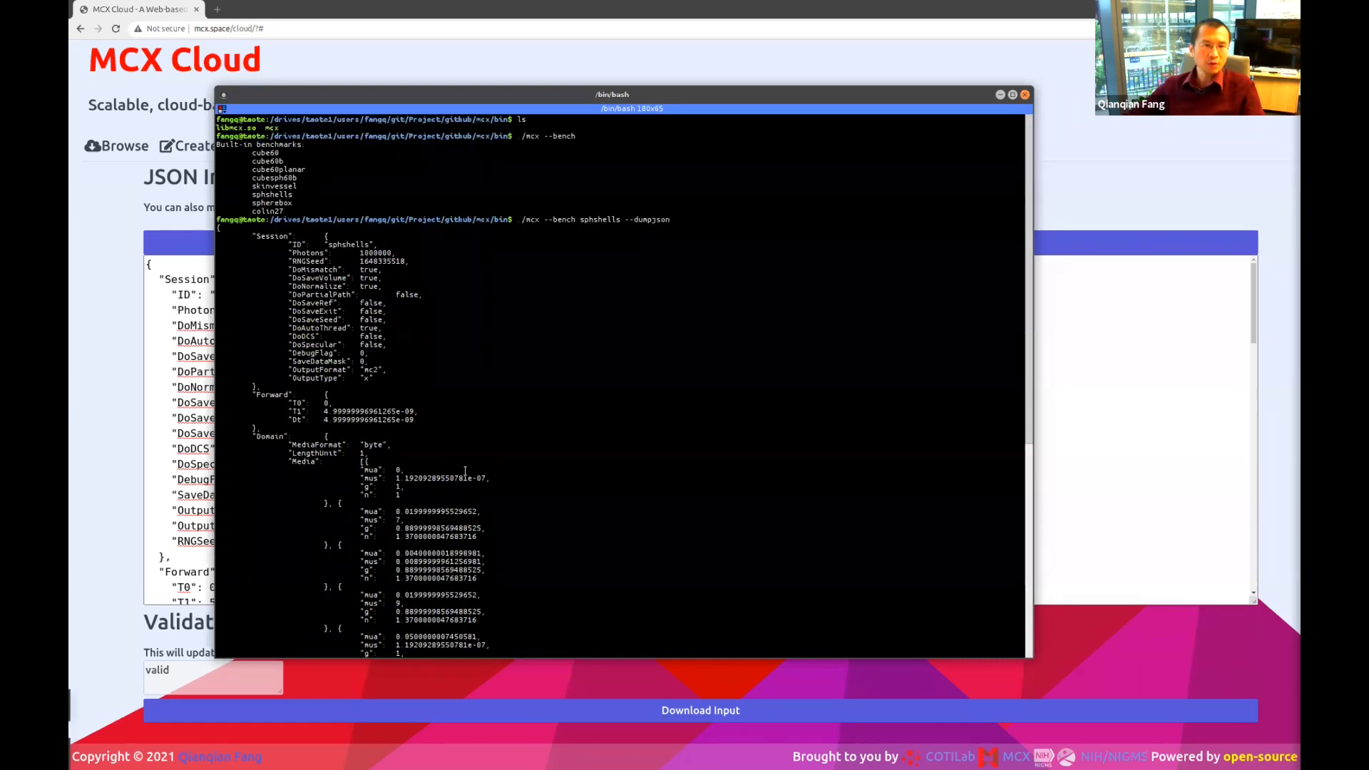
Select the whole JSON output and copy it, moving the terminal aside.
drag(522, 221, 670, 219)
click(520, 217)
drag(216, 228, 556, 642)
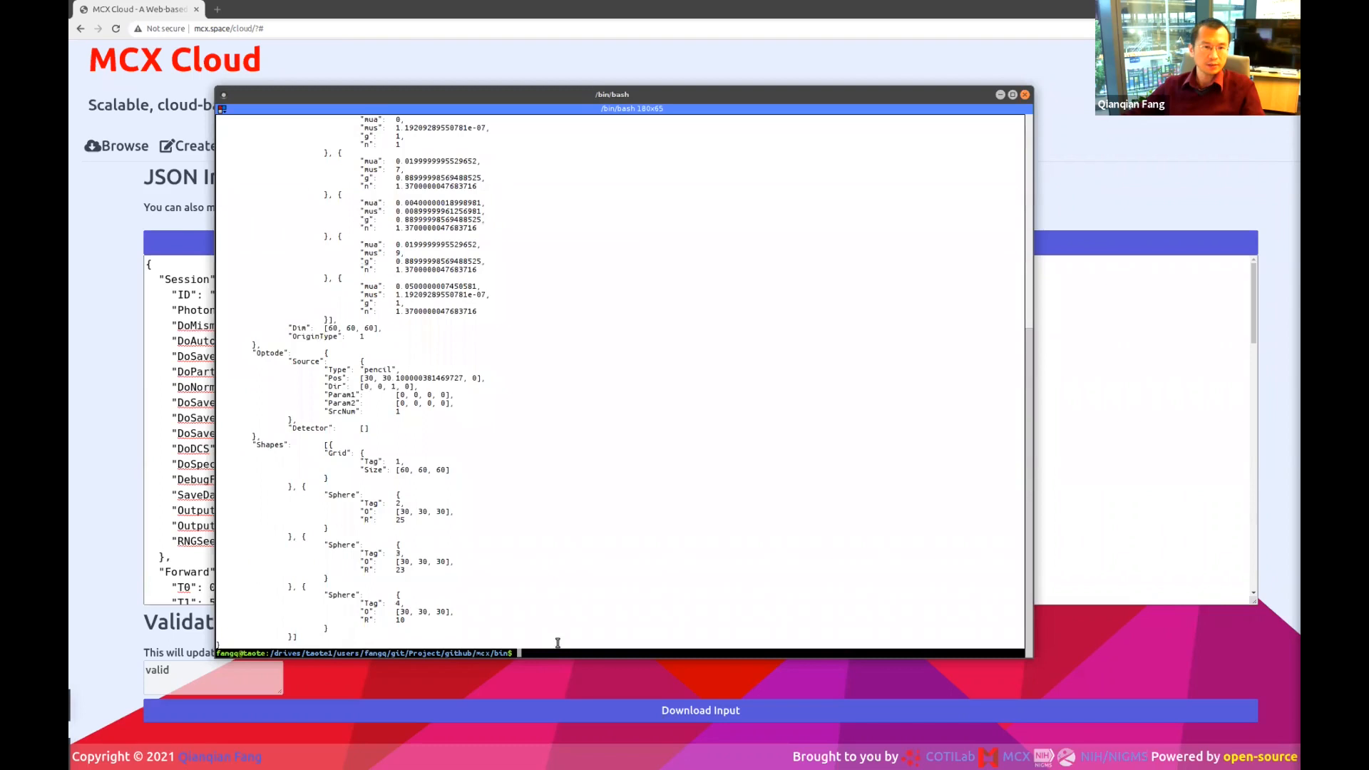
right_click(454, 355)
click(454, 356)
drag(419, 94, 1229, 293)
click(501, 340)
Replace the JSON Input contents with the pasted sphshells JSON and apply it with Update Form.
key(ctrl+a)
key(ctrl+v)
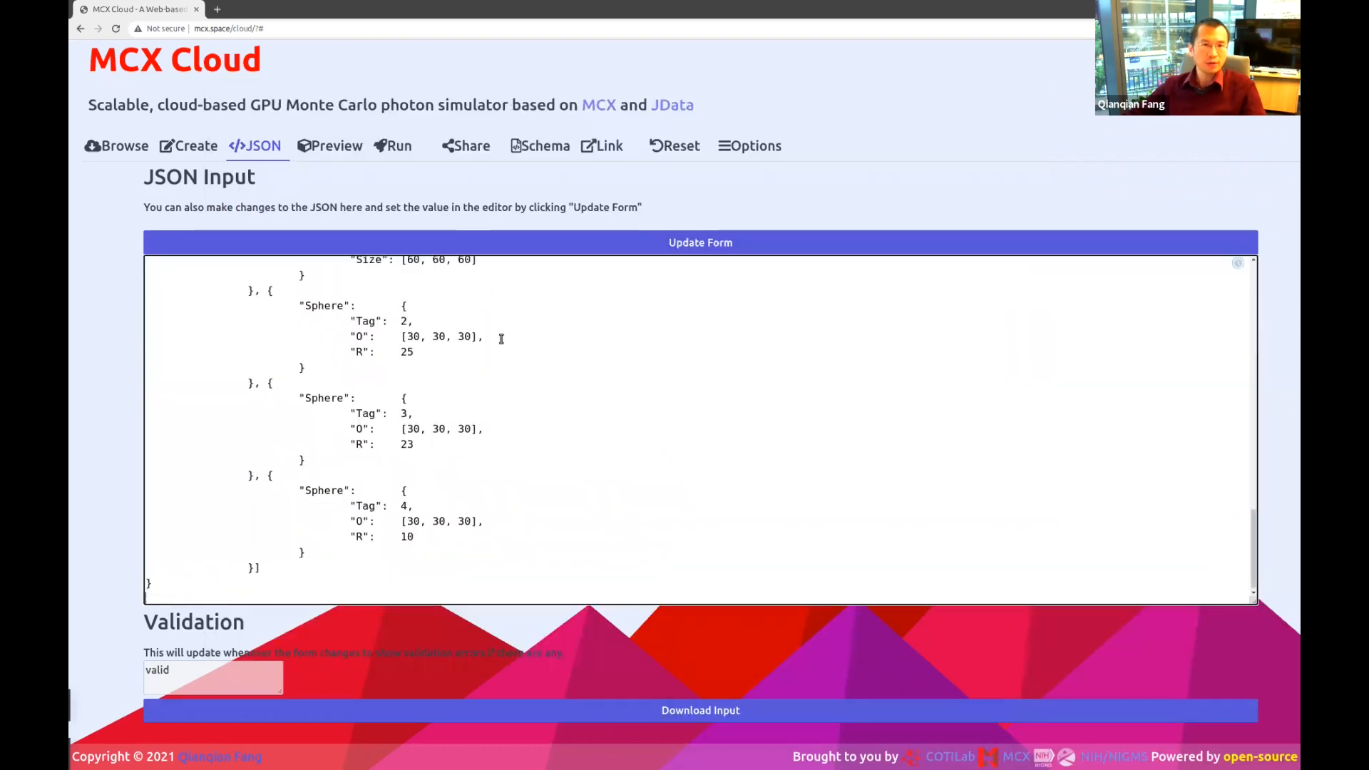
scroll(563, 405, up, 20)
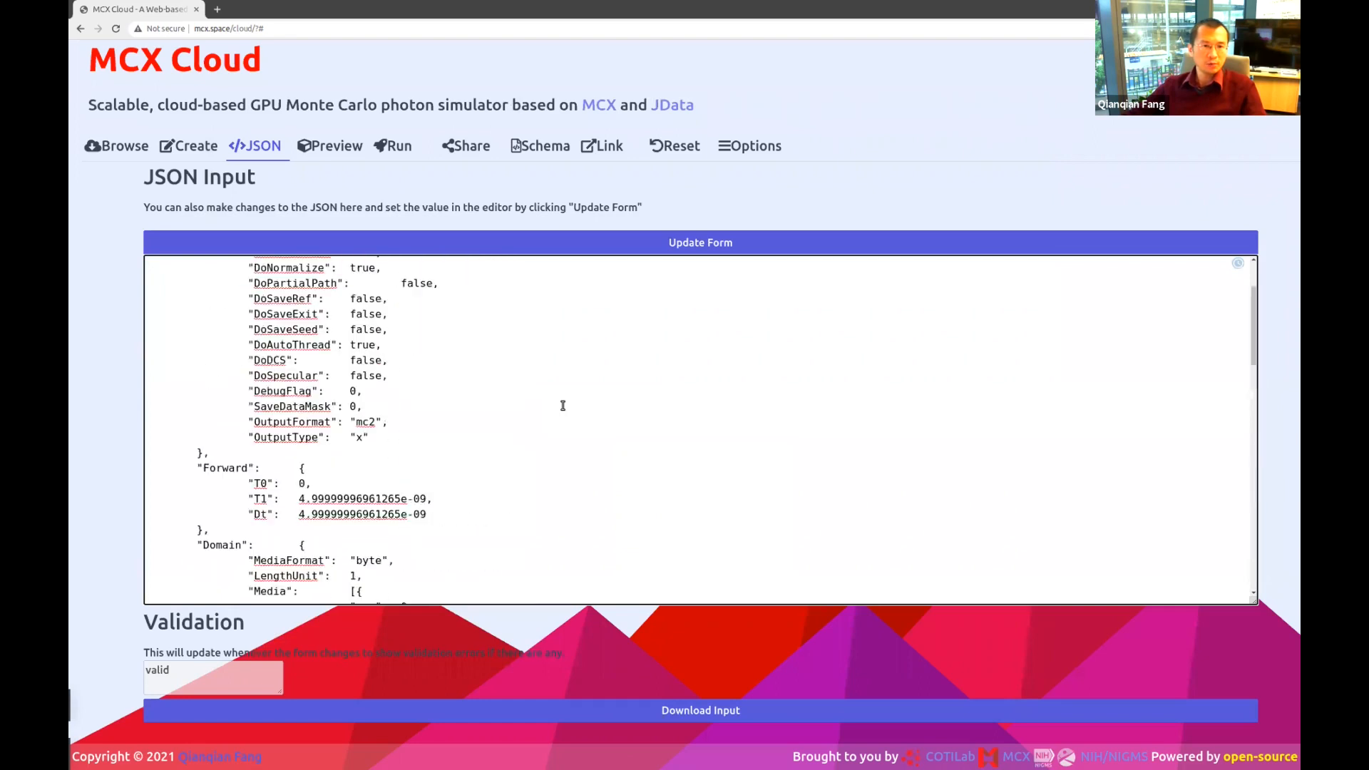
click(695, 246)
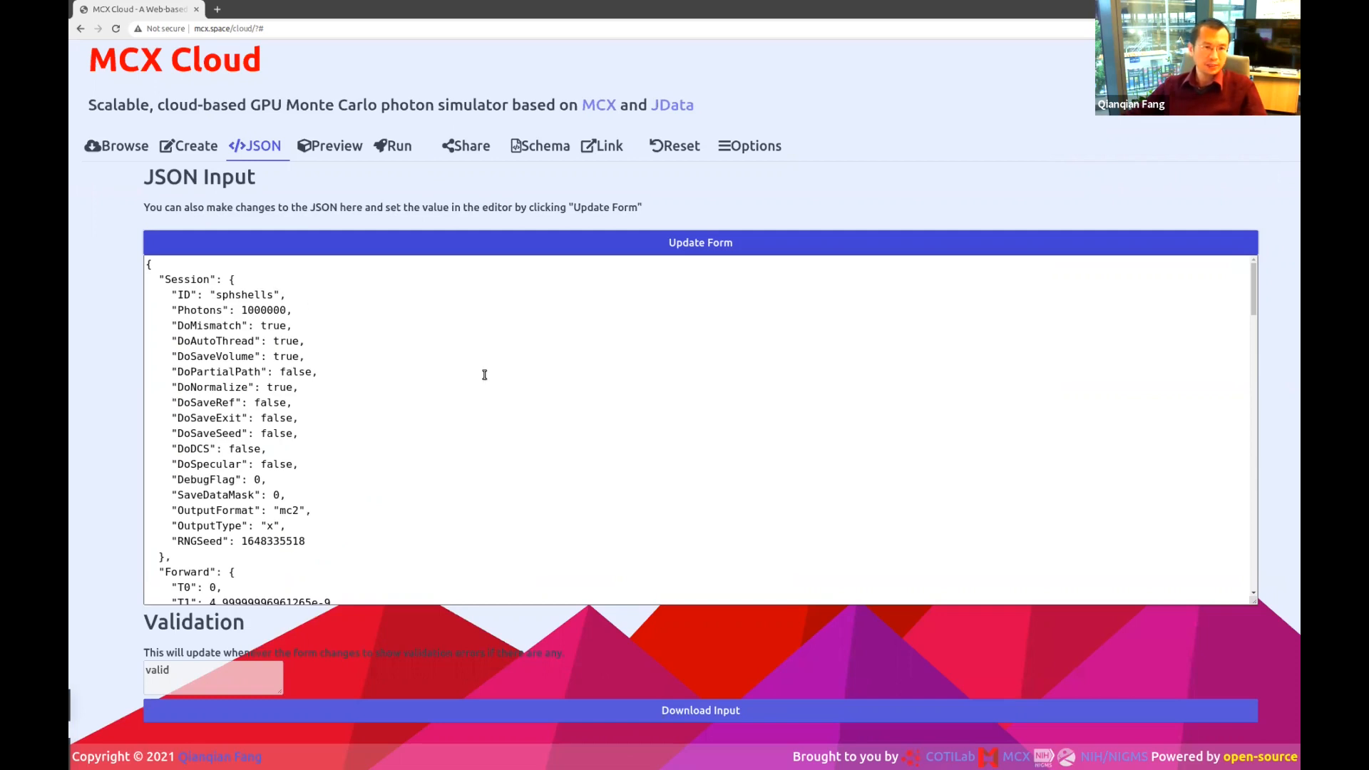
Scroll through the applied sphshells JSON and return to its top.
scroll(385, 399, down, 4)
scroll(360, 395, down, 12)
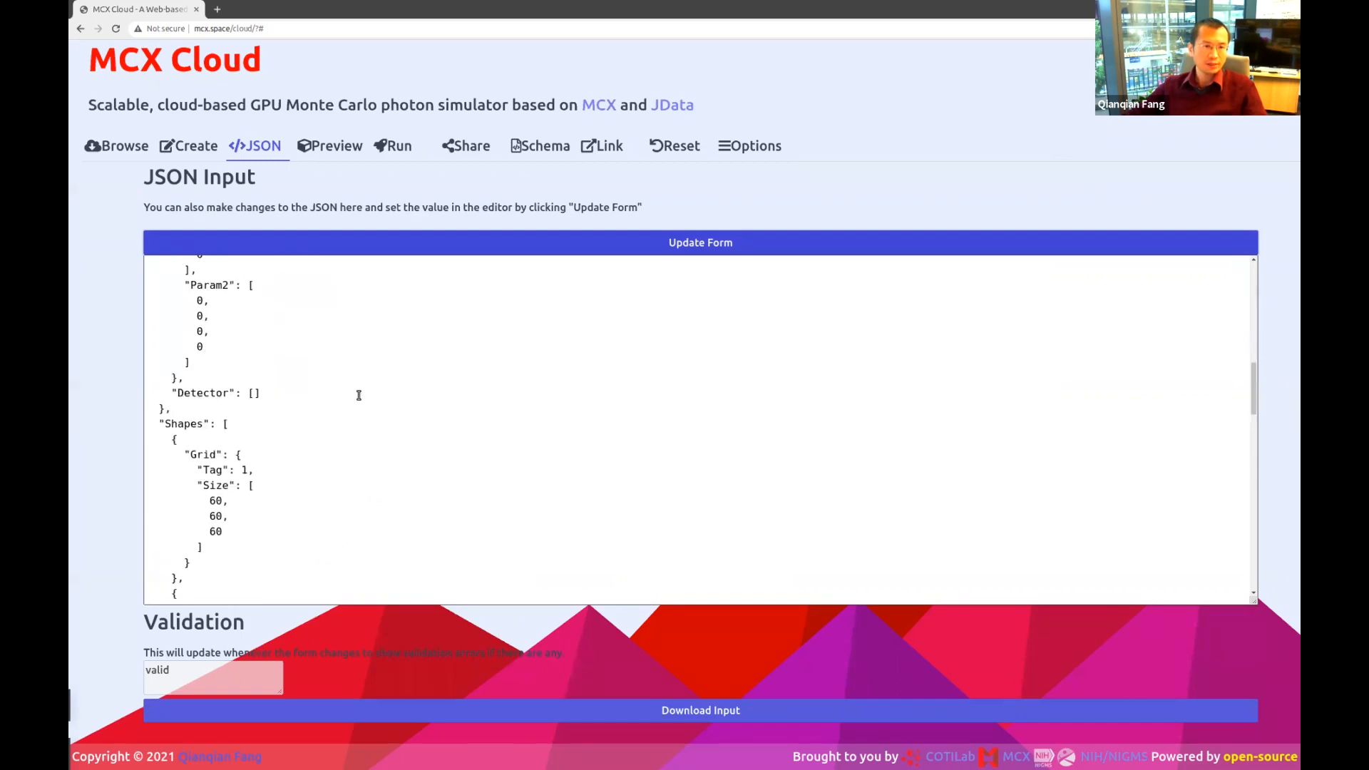
scroll(359, 395, down, 10)
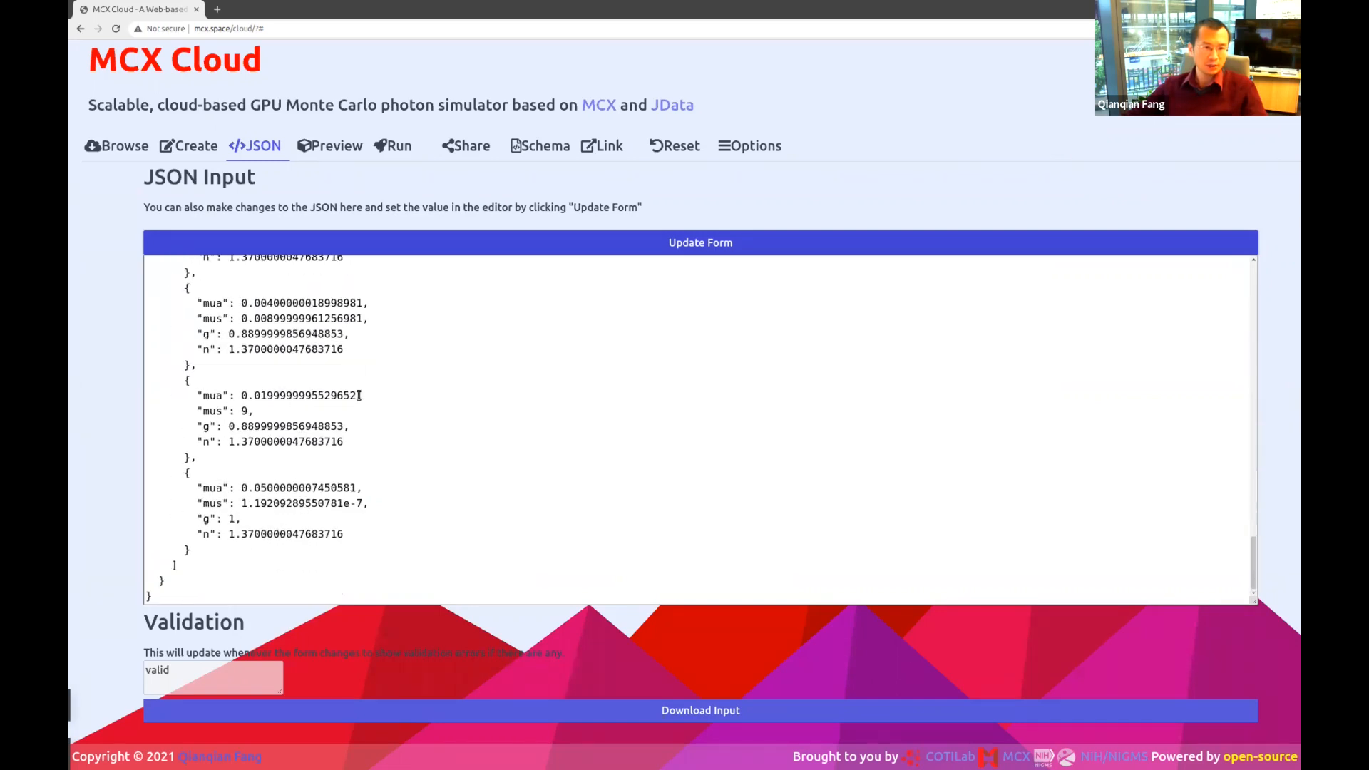
click(398, 405)
key(ctrl+Home)
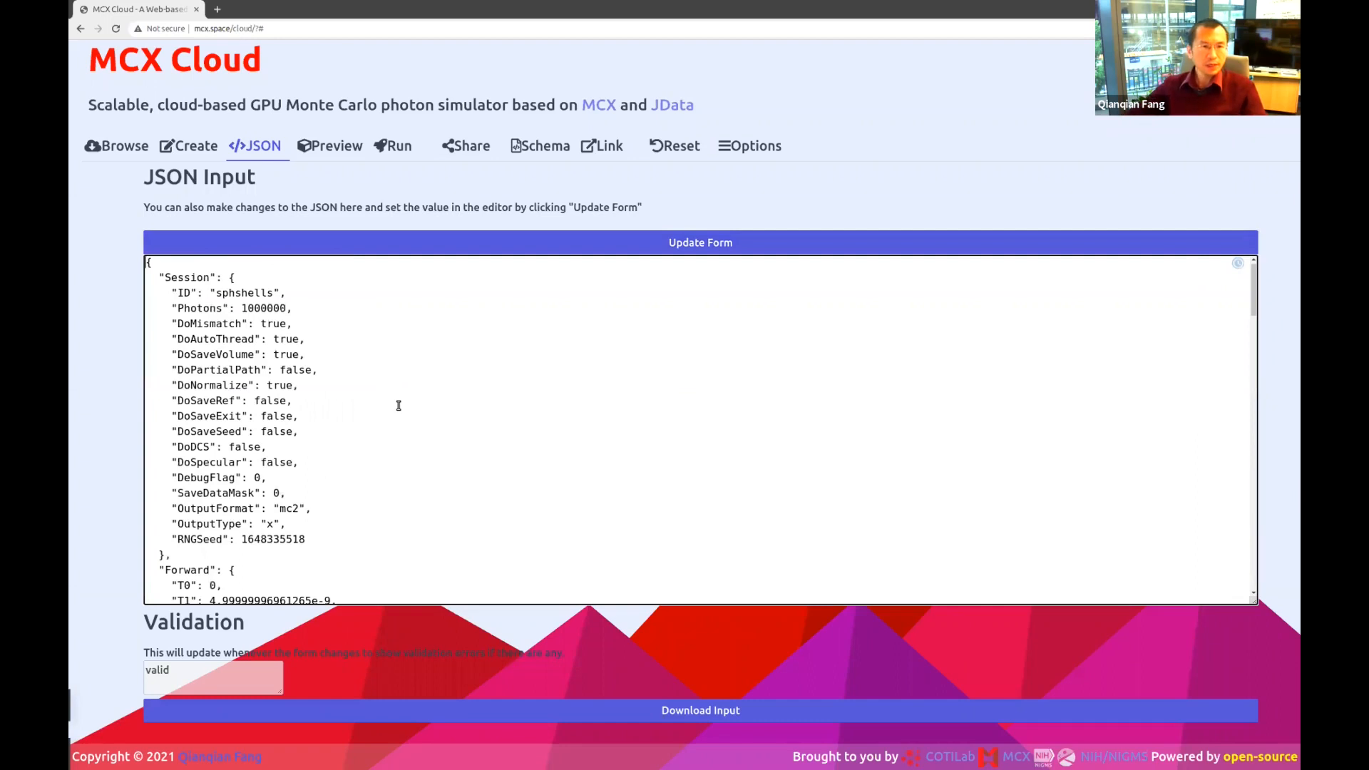
Scroll through the sphshells input form and its raw JSON.
click(188, 147)
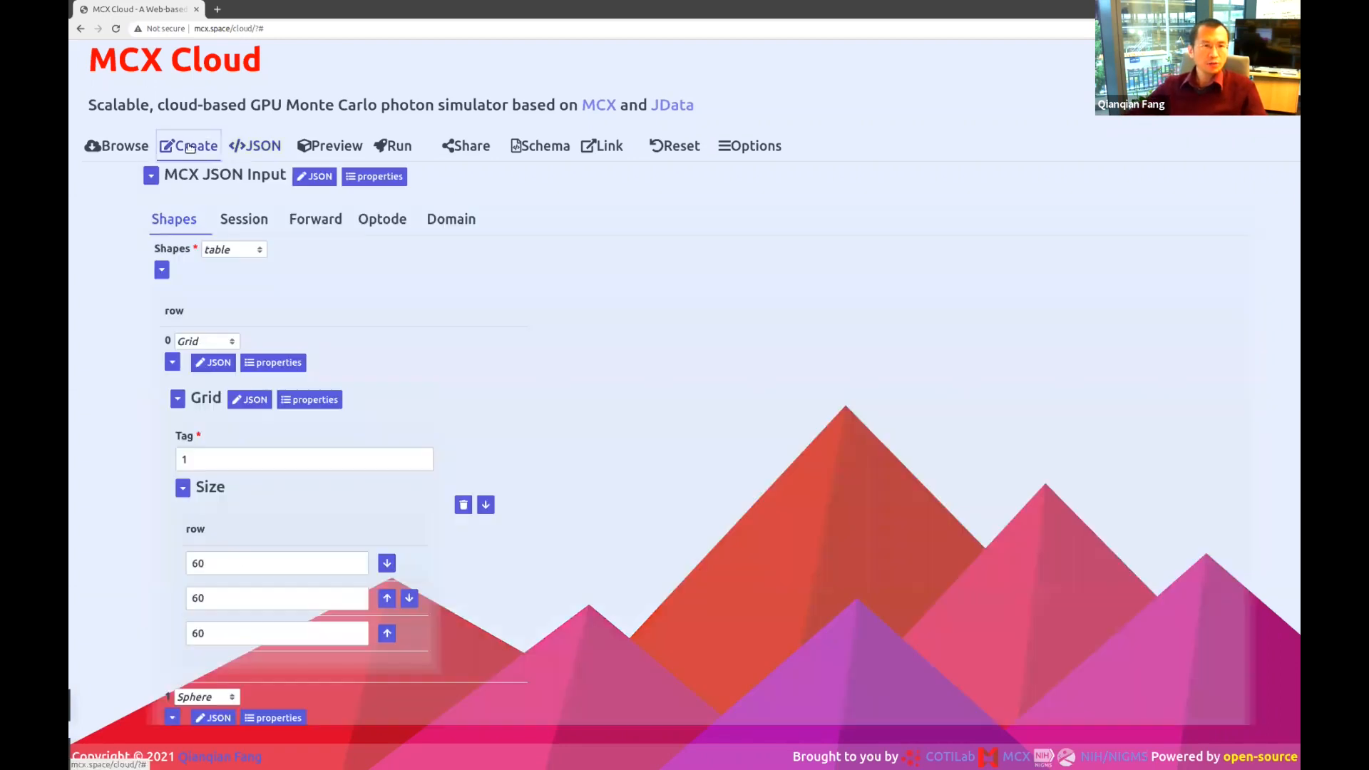
scroll(599, 410, down, 2)
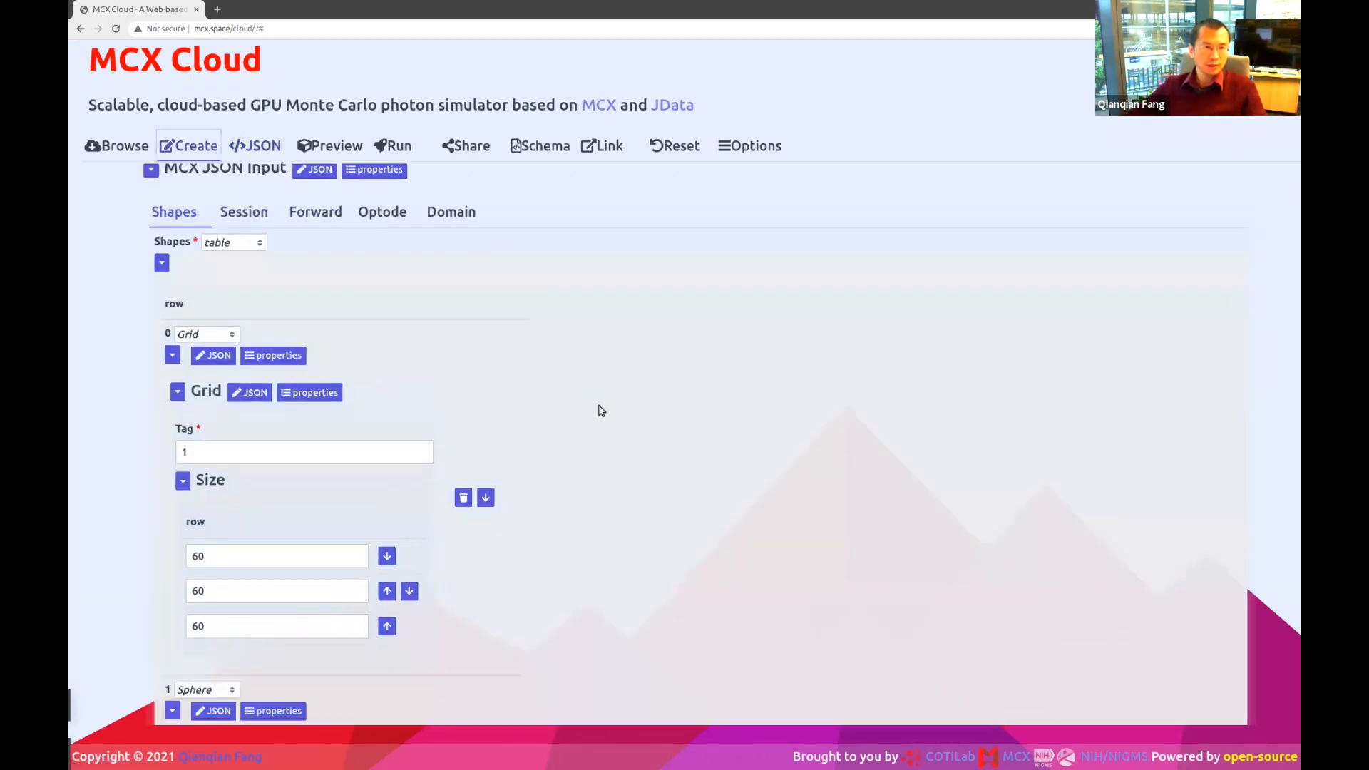
scroll(402, 554, down, 2)
scroll(402, 556, down, 5)
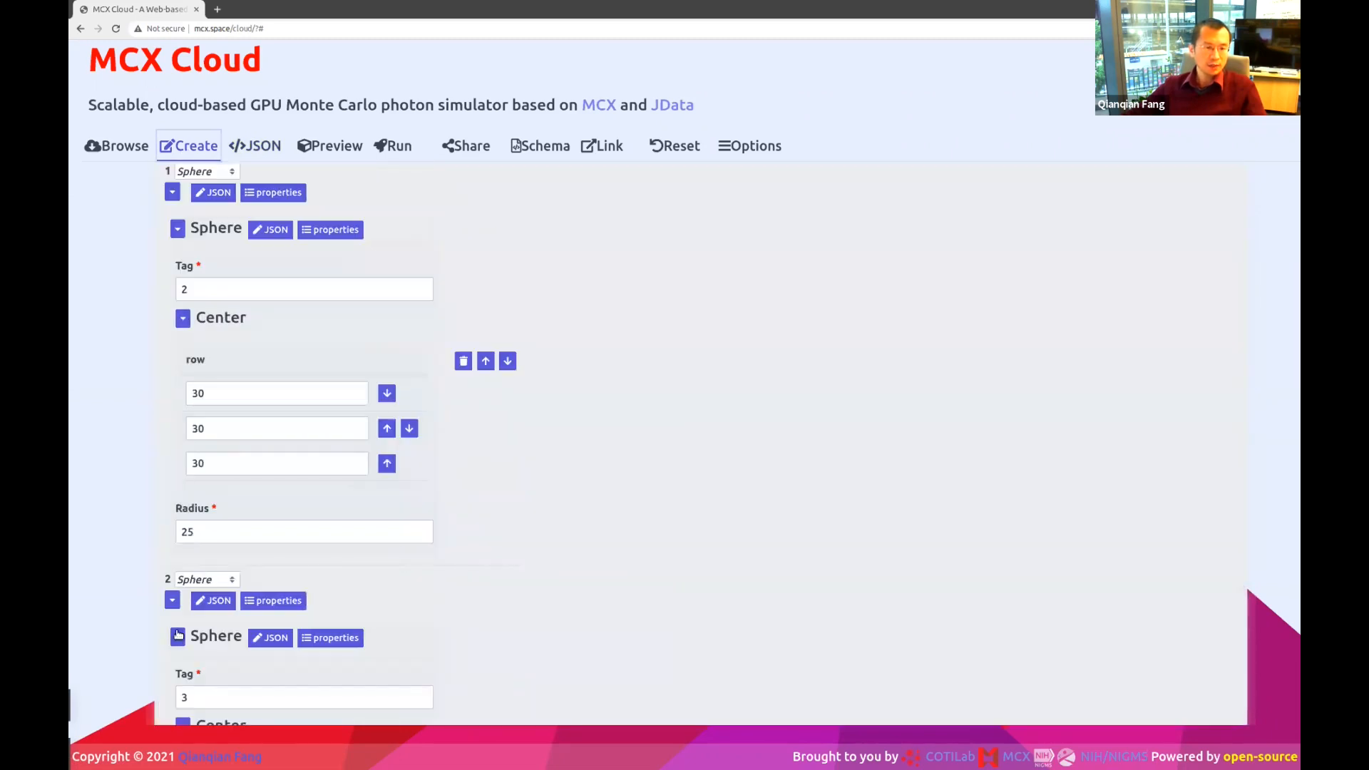
scroll(181, 636, down, 6)
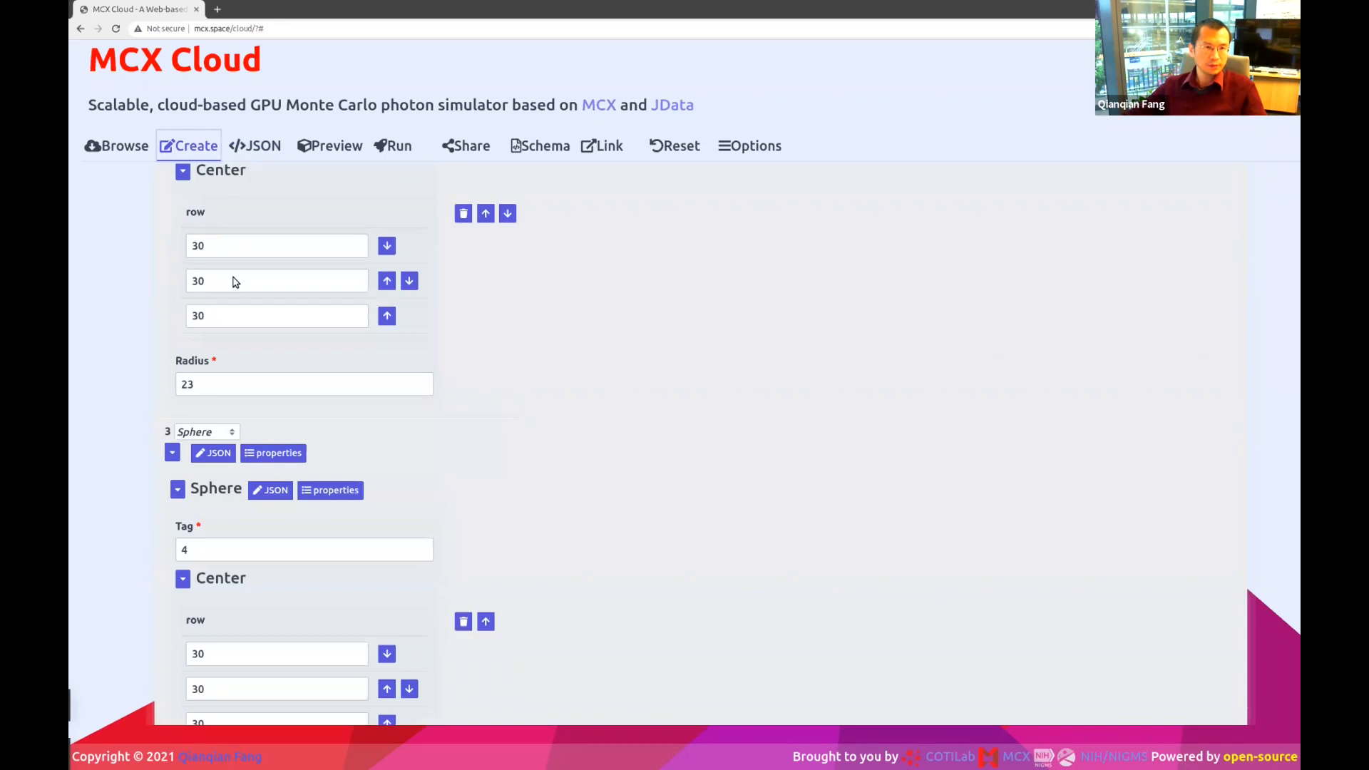
click(255, 145)
scroll(300, 520, down, 3)
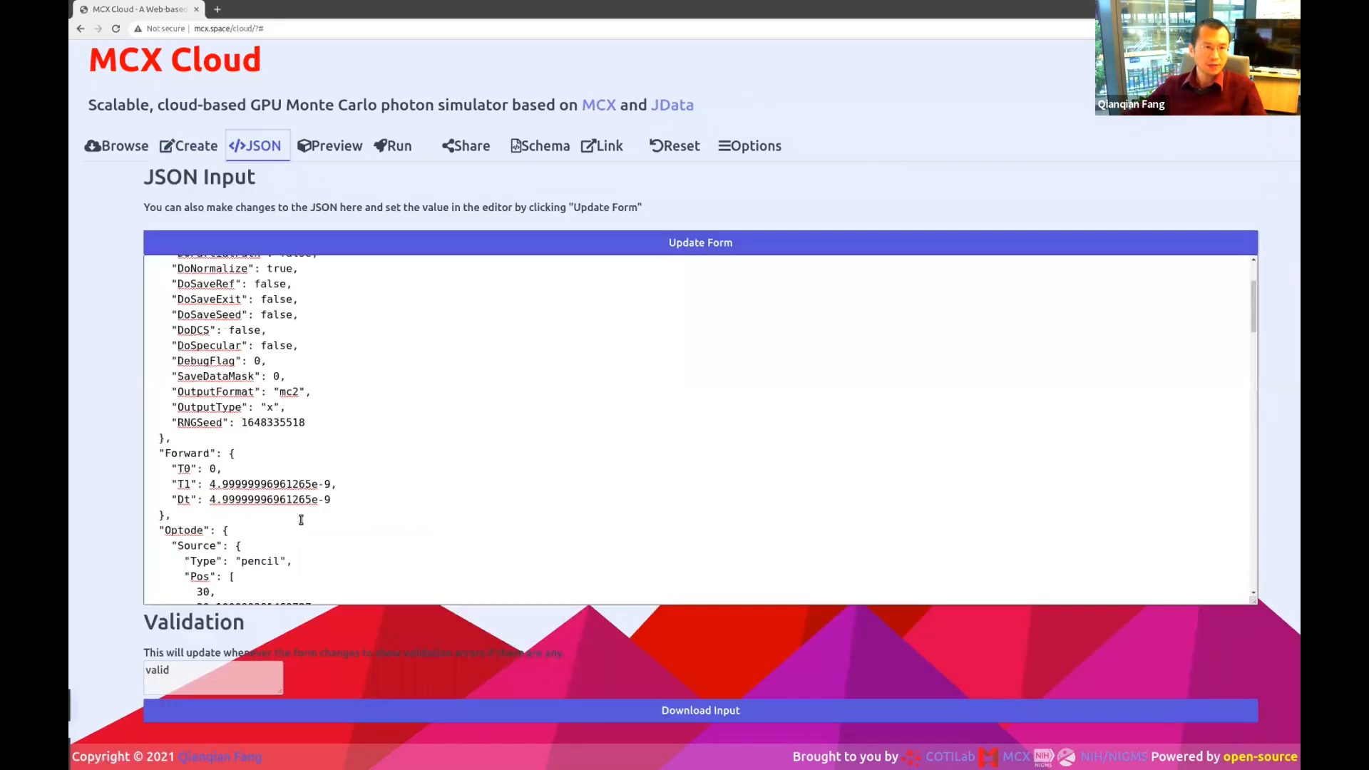
click(192, 146)
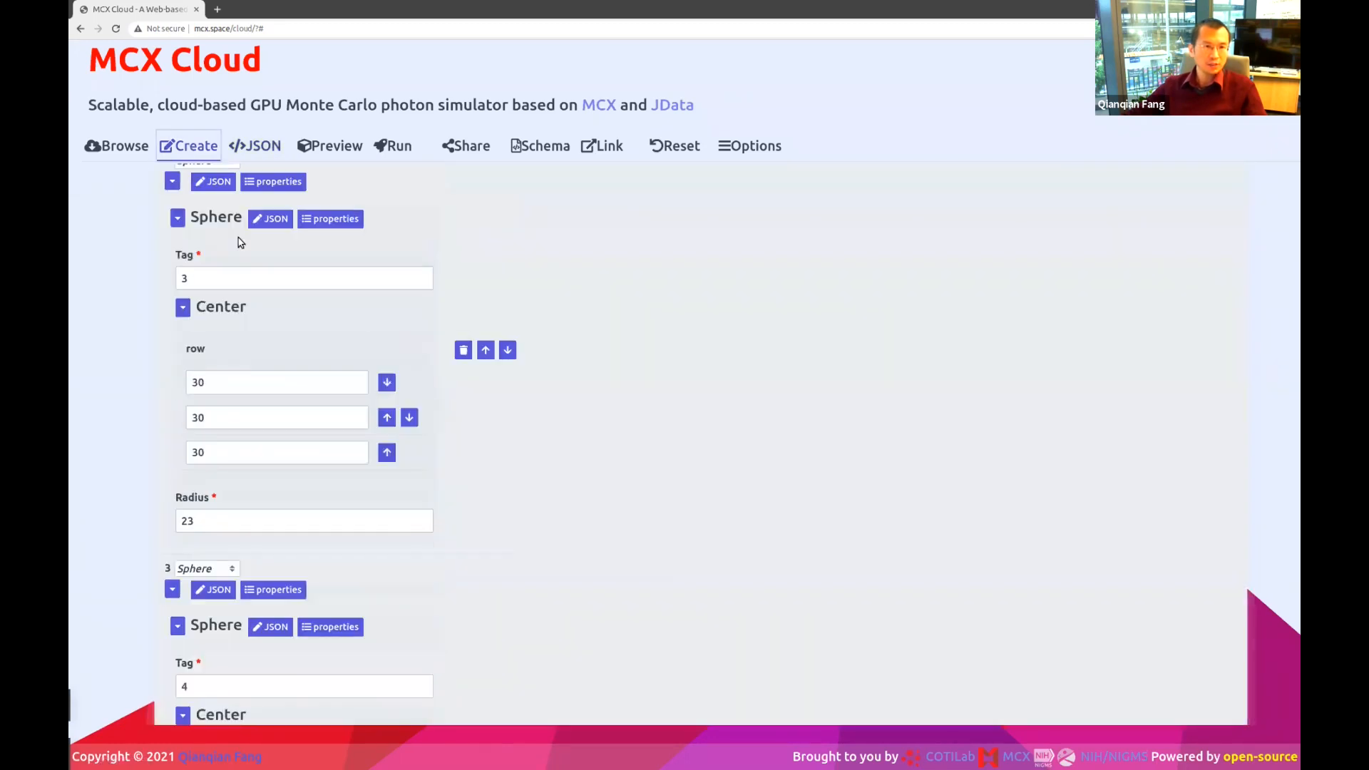
scroll(312, 452, up, 13)
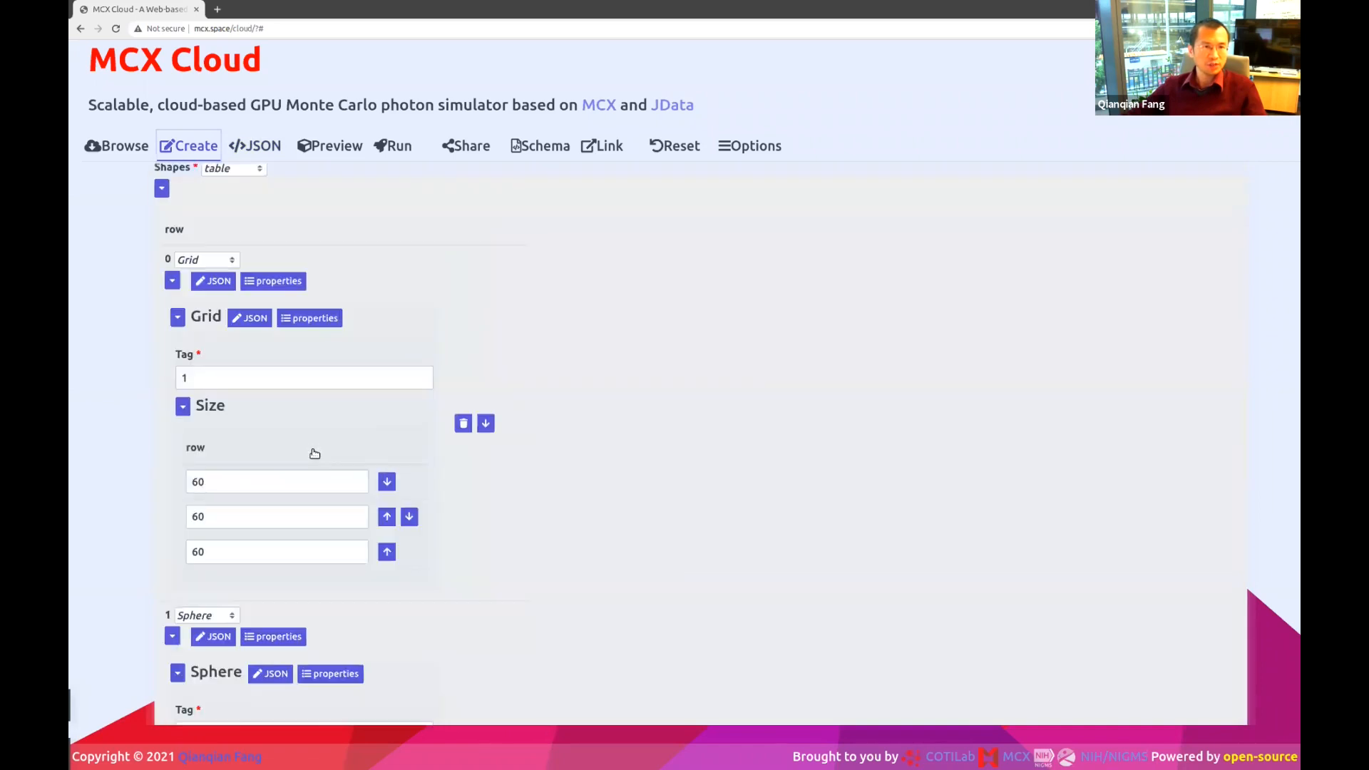
Confirm the session name sphshells, then orbit the 3D preview of nested spheres.
click(253, 219)
double_click(260, 313)
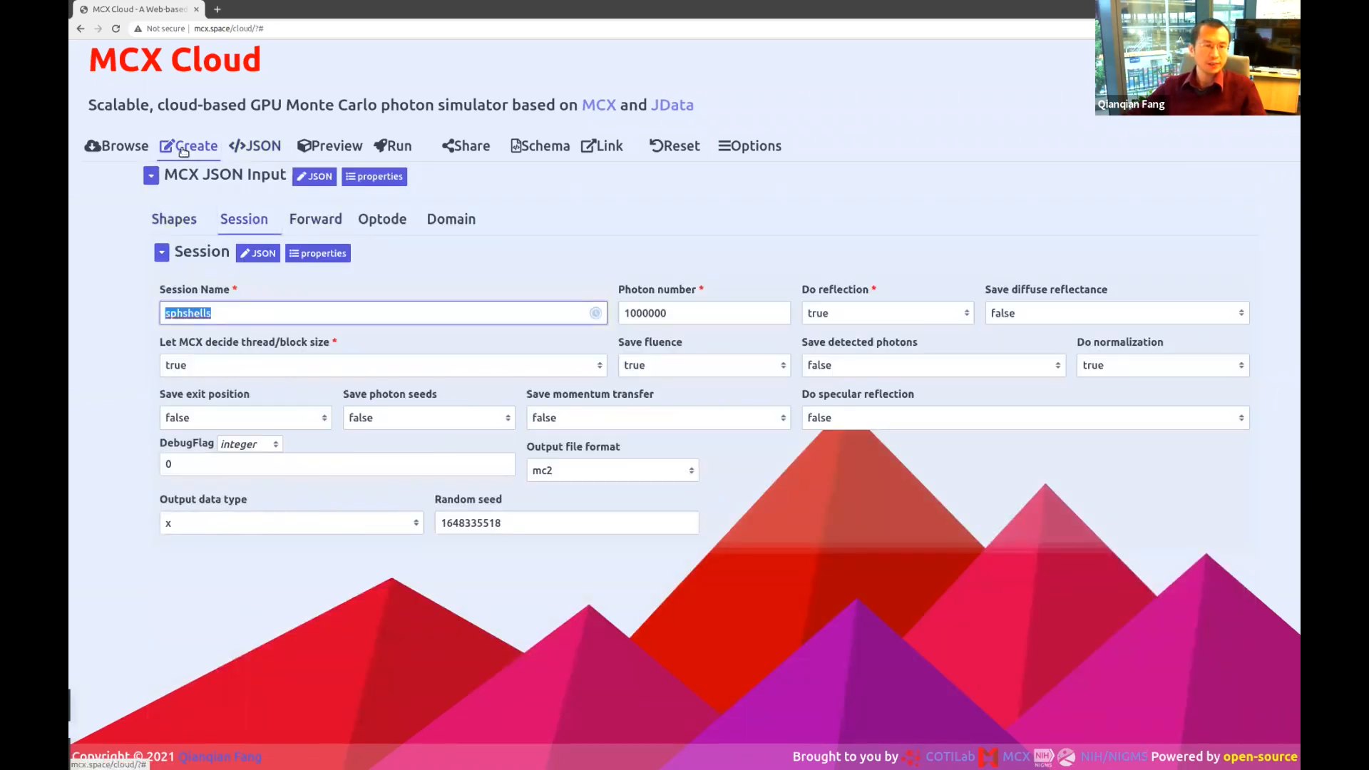
click(95, 267)
click(336, 147)
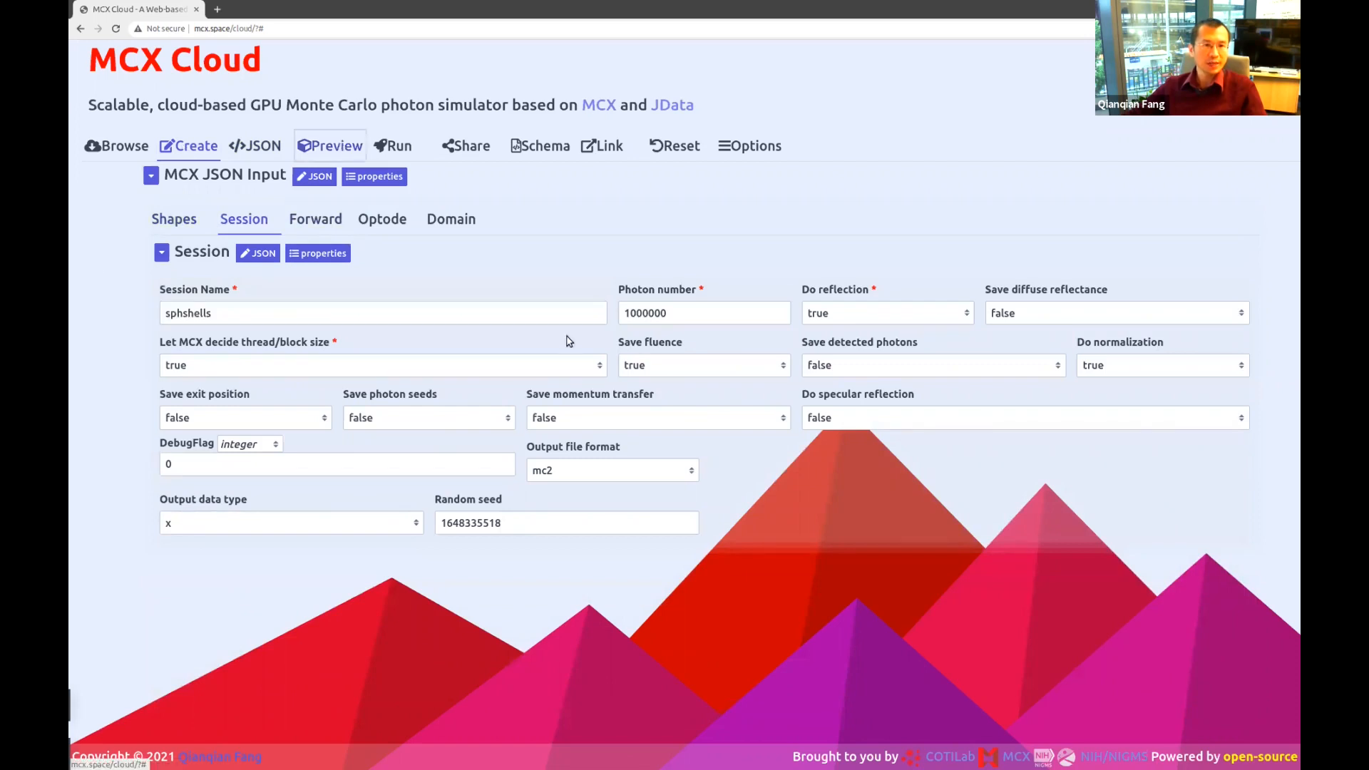
drag(491, 435, 638, 363)
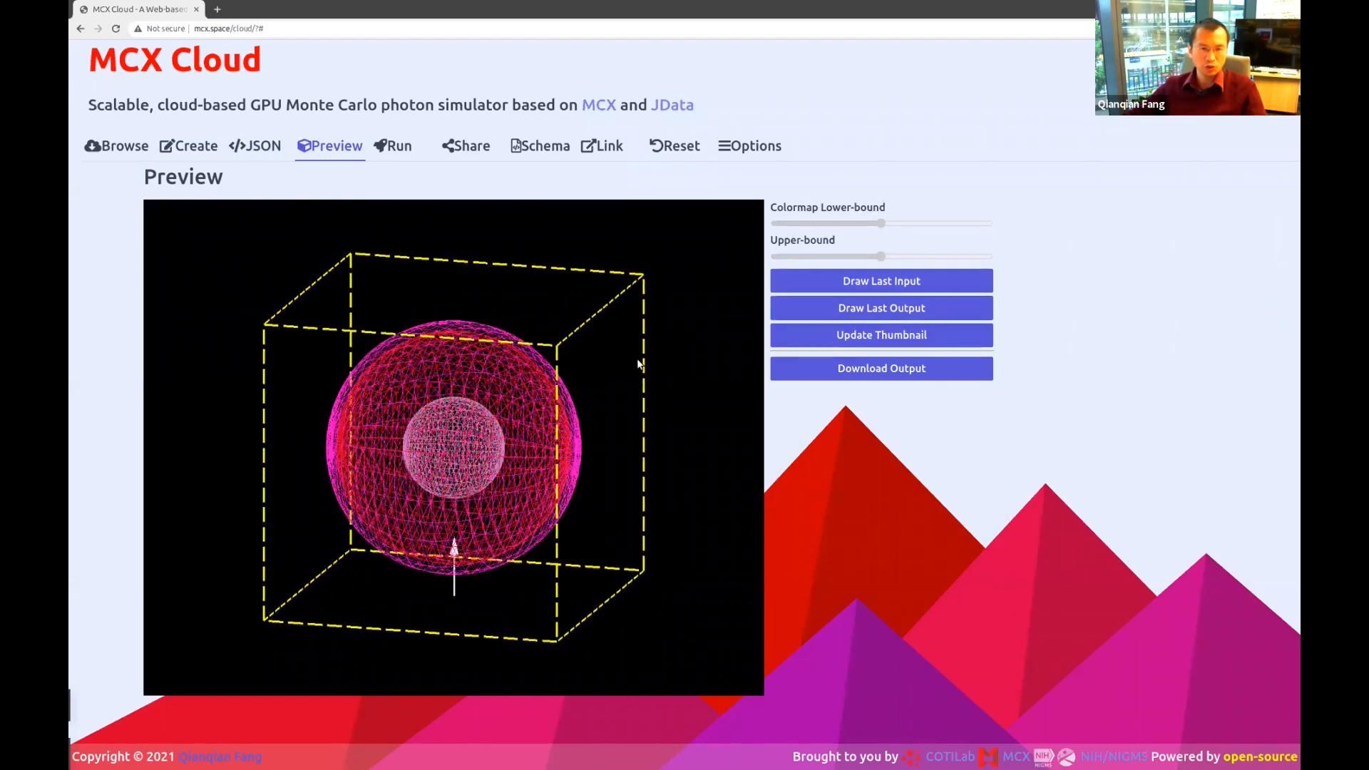
Scroll the raw JSON past the source and Shapes down to the Tag 4 sphere.
click(258, 145)
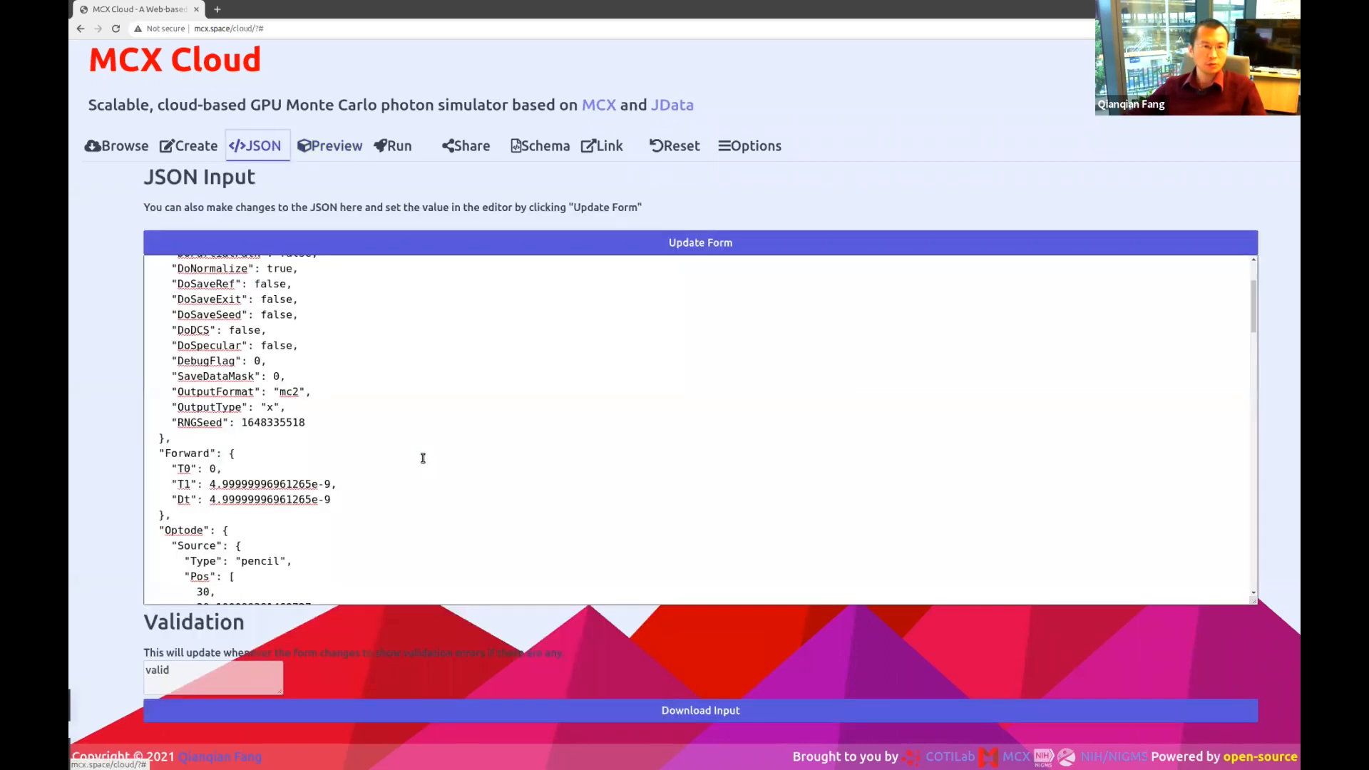
scroll(422, 458, down, 7)
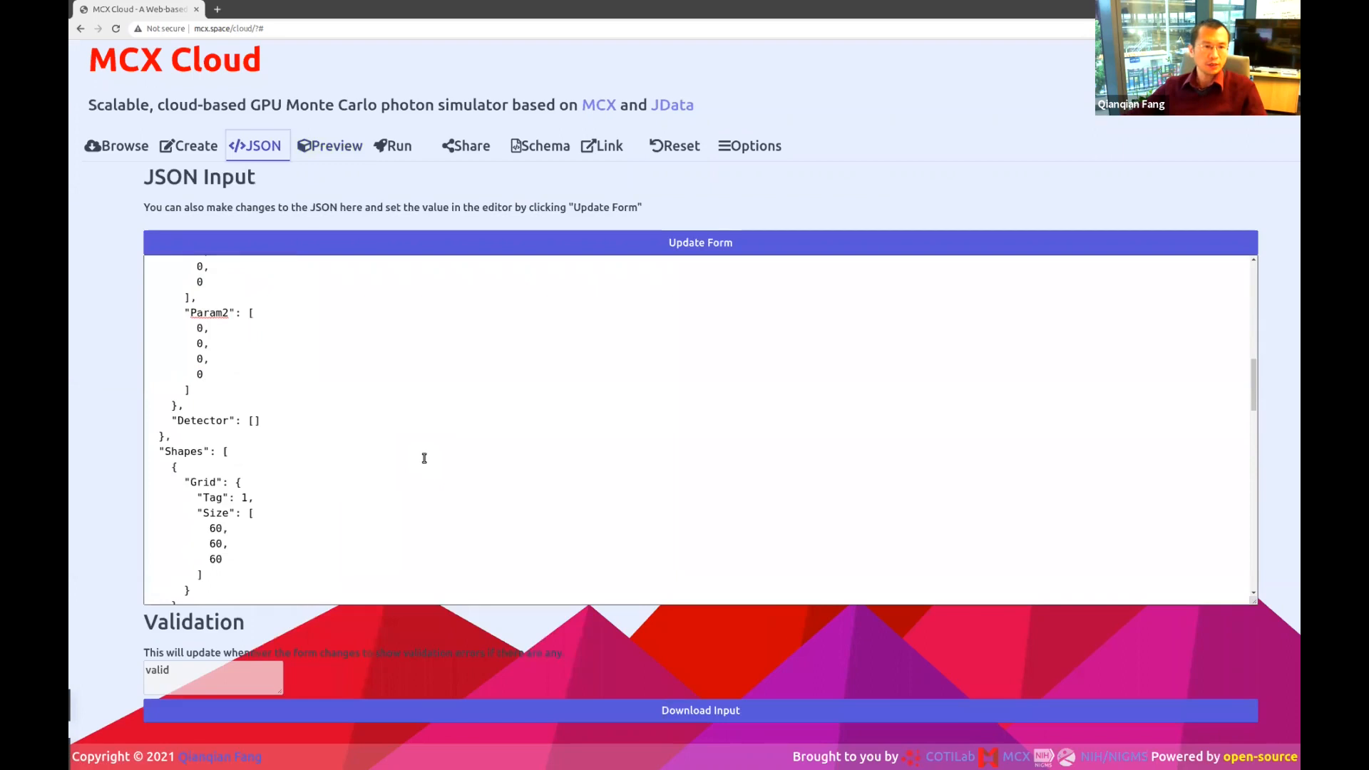
scroll(425, 458, down, 3)
scroll(299, 535, down, 2)
scroll(246, 389, down, 3)
click(257, 521)
scroll(256, 521, down, 10)
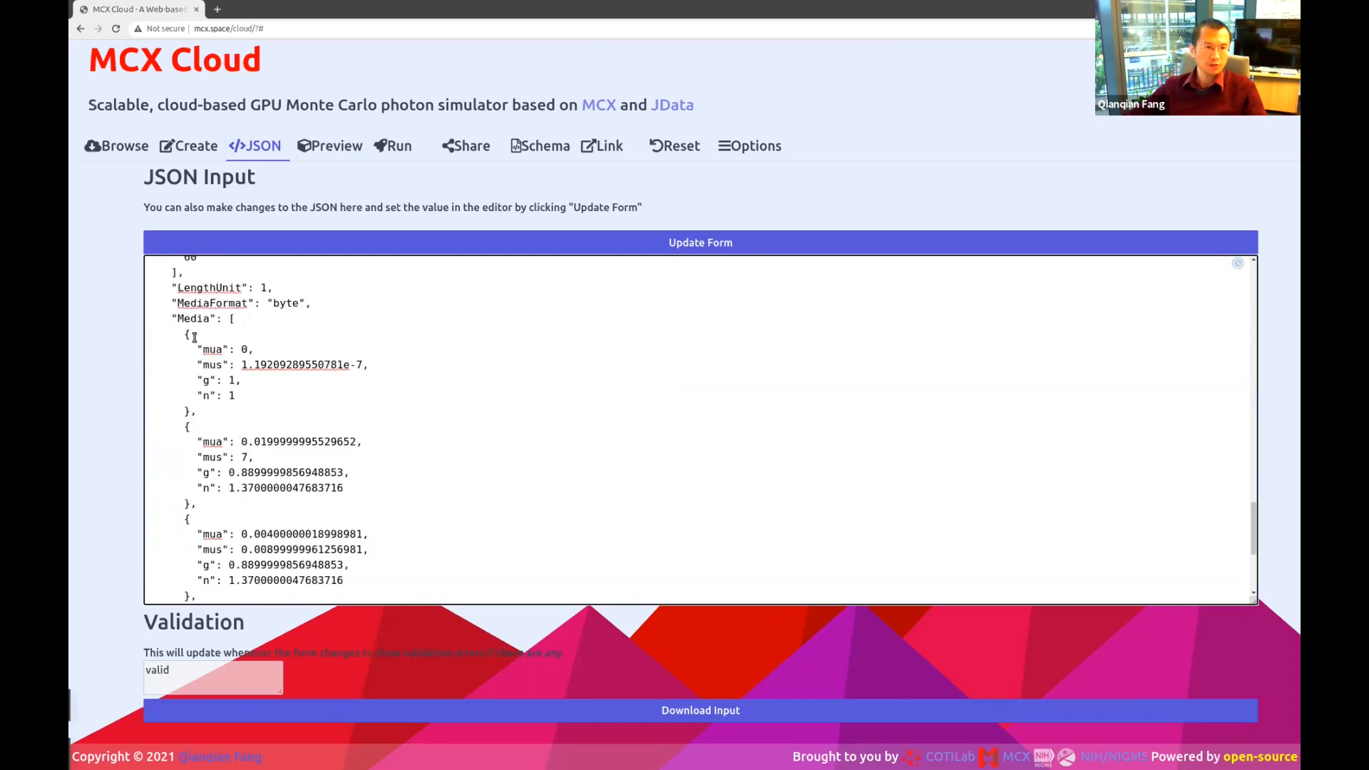
Highlight the media optical properties n, mus and g in the JSON.
triple_click(259, 394)
click(263, 454)
triple_click(262, 455)
scroll(294, 493, down, 4)
double_click(275, 420)
click(281, 512)
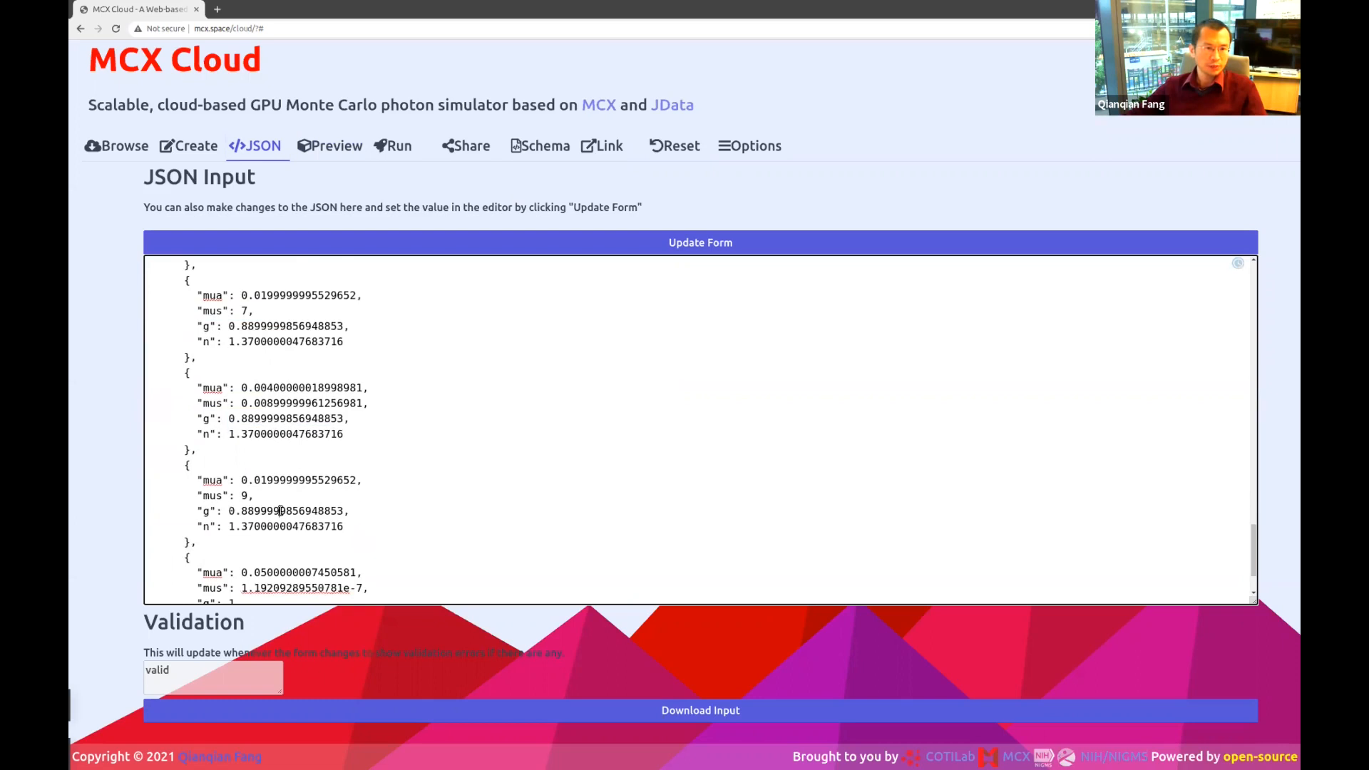
triple_click(281, 512)
scroll(281, 511, down, 2)
triple_click(287, 504)
click(325, 503)
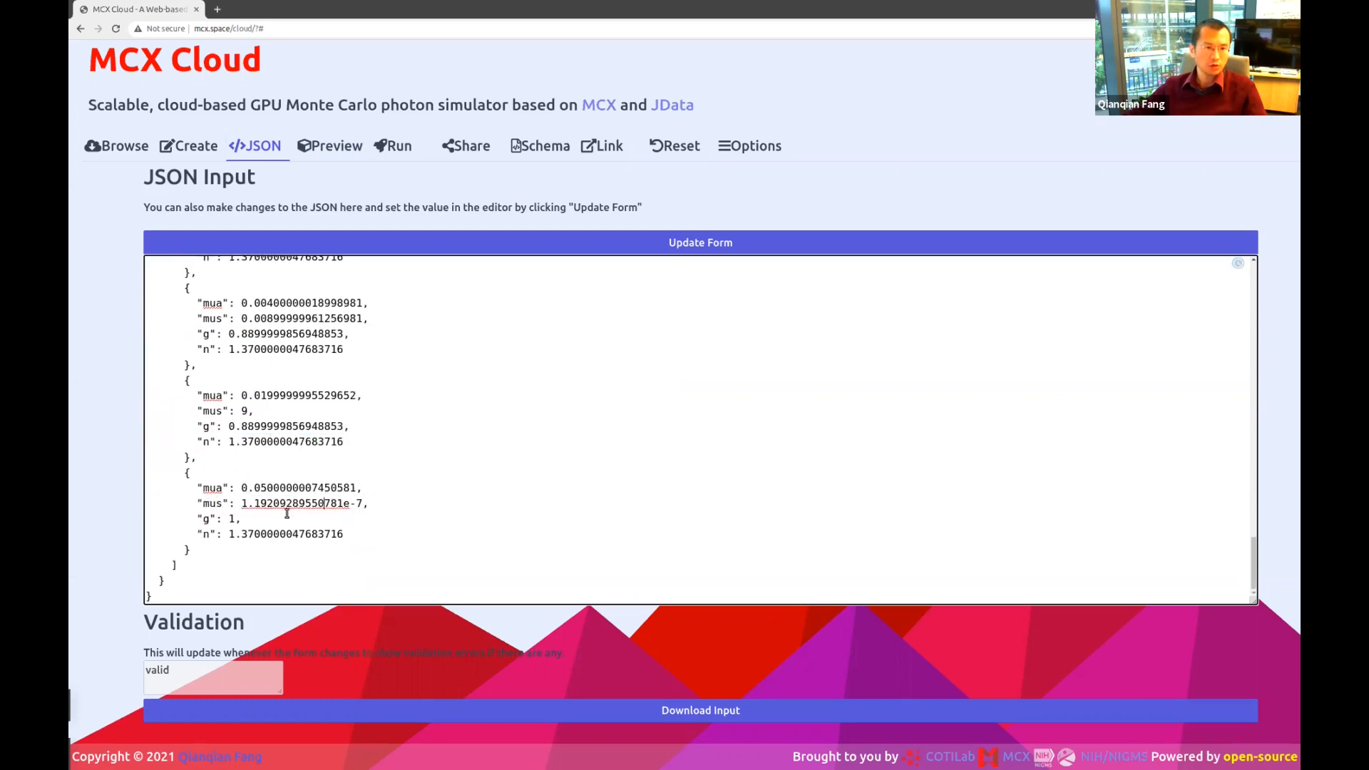
scroll(434, 451, up, 5)
scroll(434, 451, up, 8)
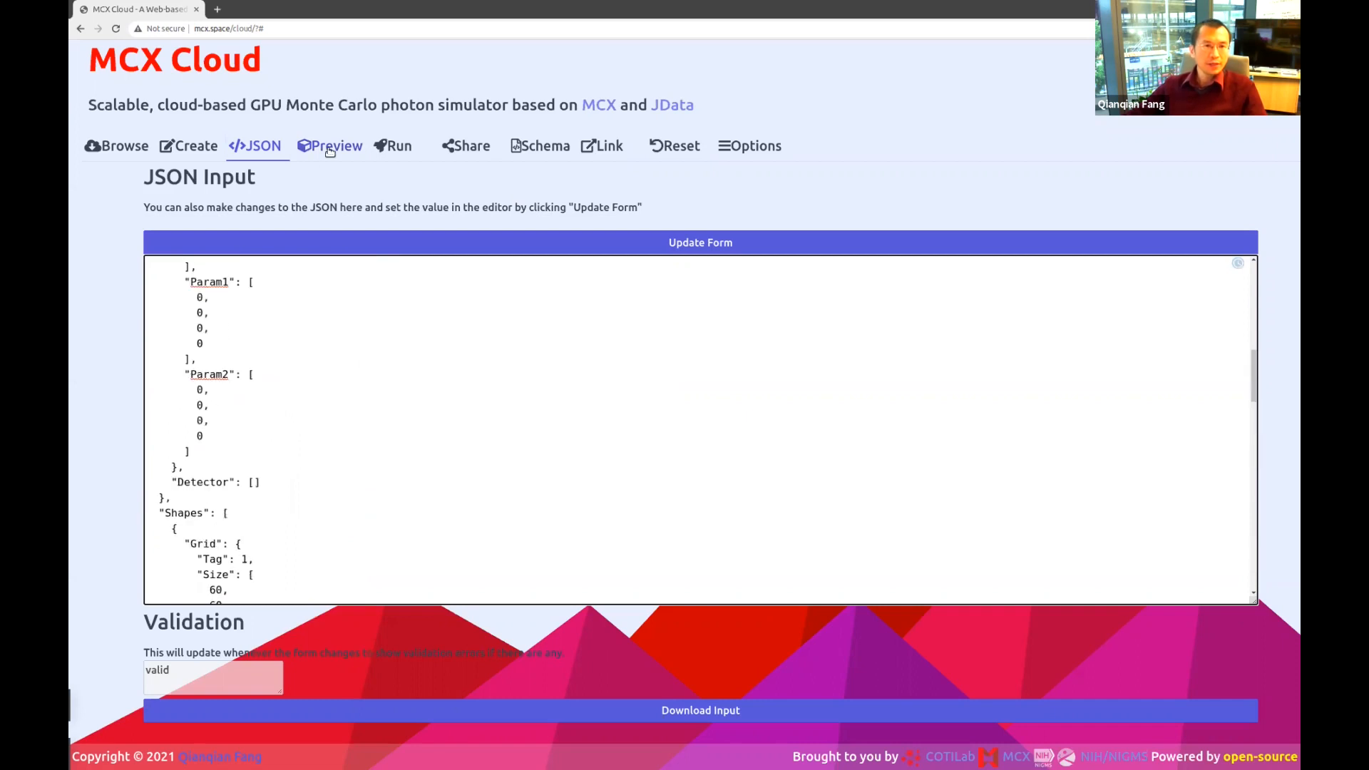
Enter the submitter's full name, network name and e-mail in the Run submission form.
click(395, 147)
click(432, 208)
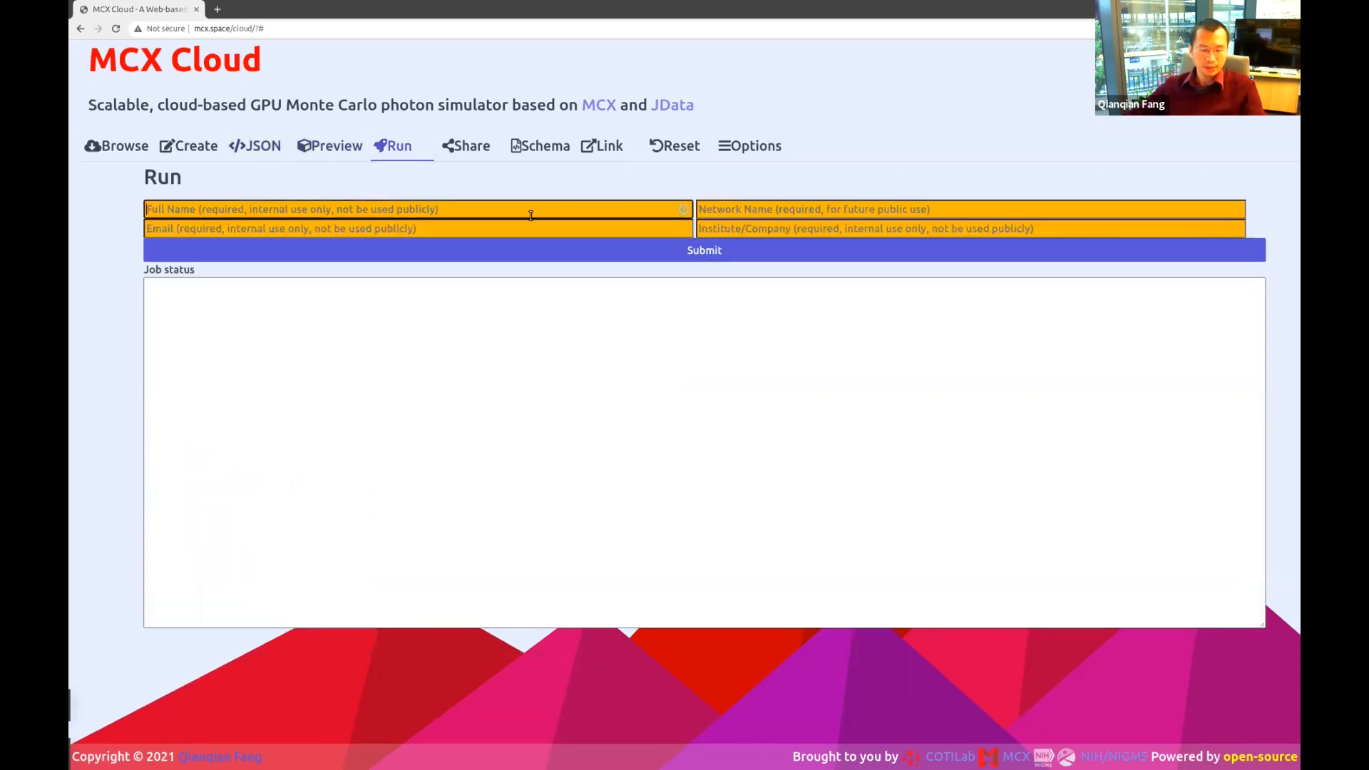
text(Qianqian Fang)
key(Tab)
text(fangq)
key(Tab)
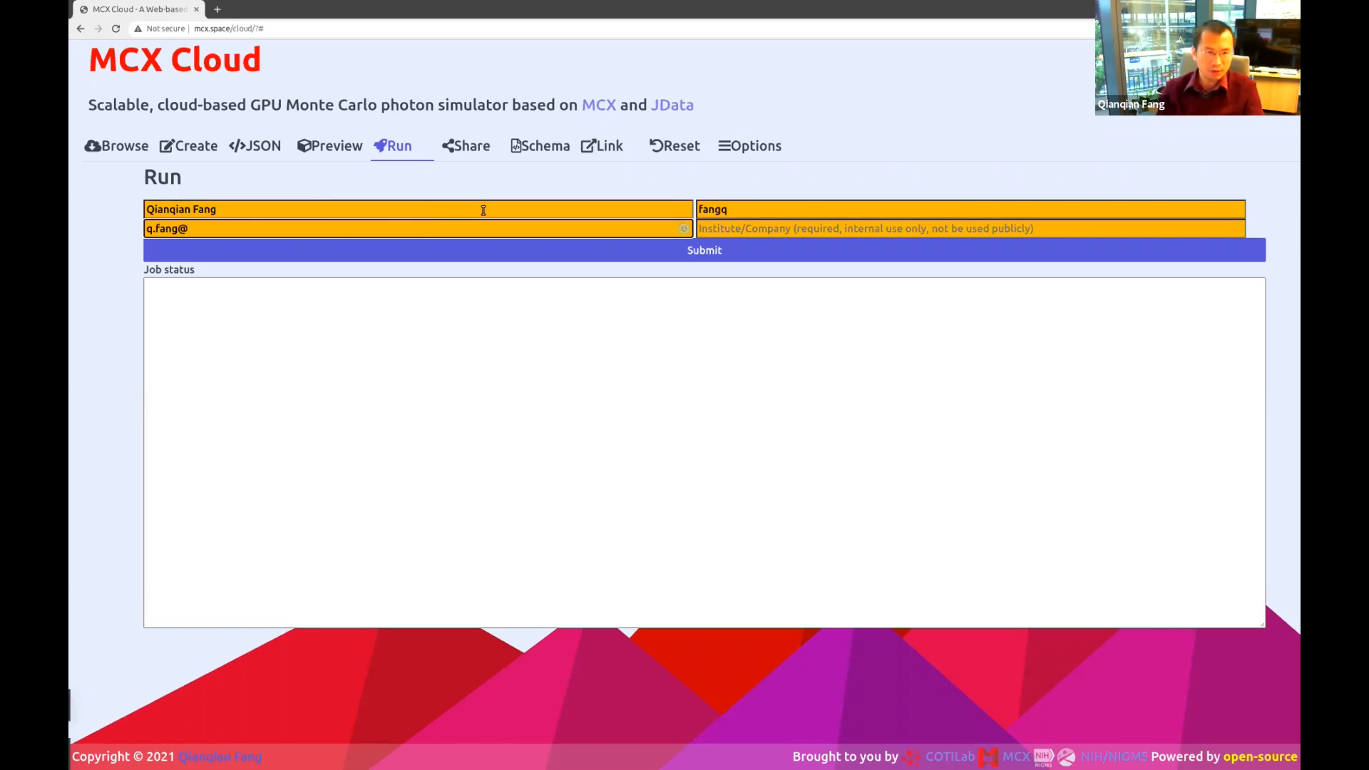
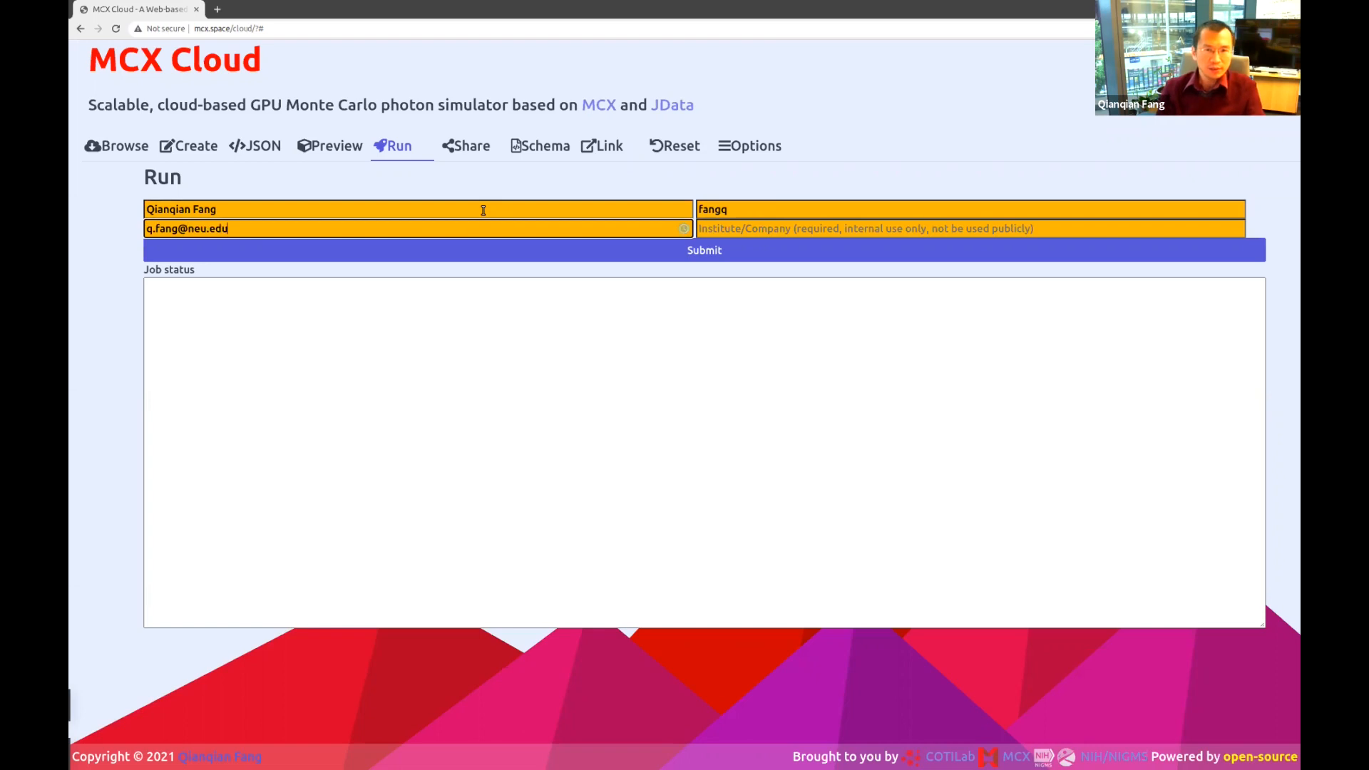
Enter Northeastern University, USA as the institution.
key(Tab)
text(North)
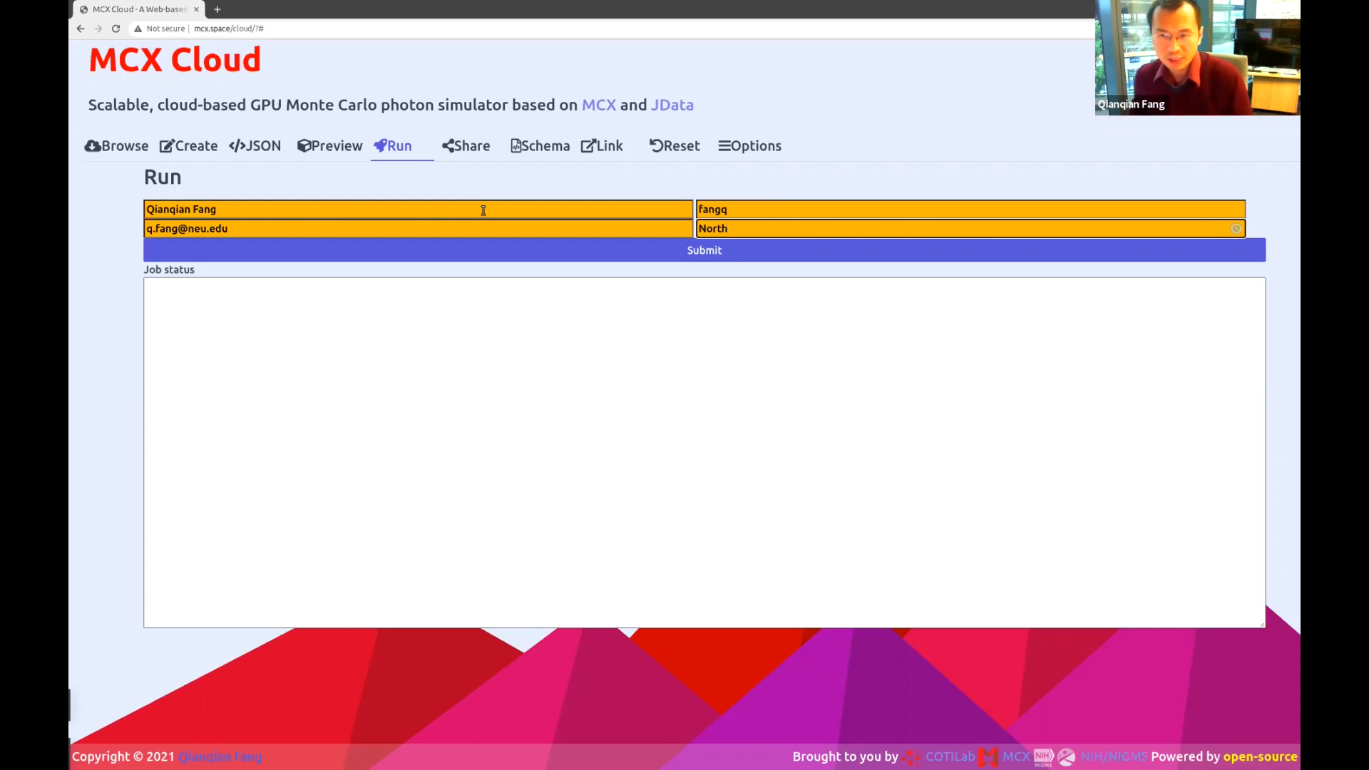
text(eastern )
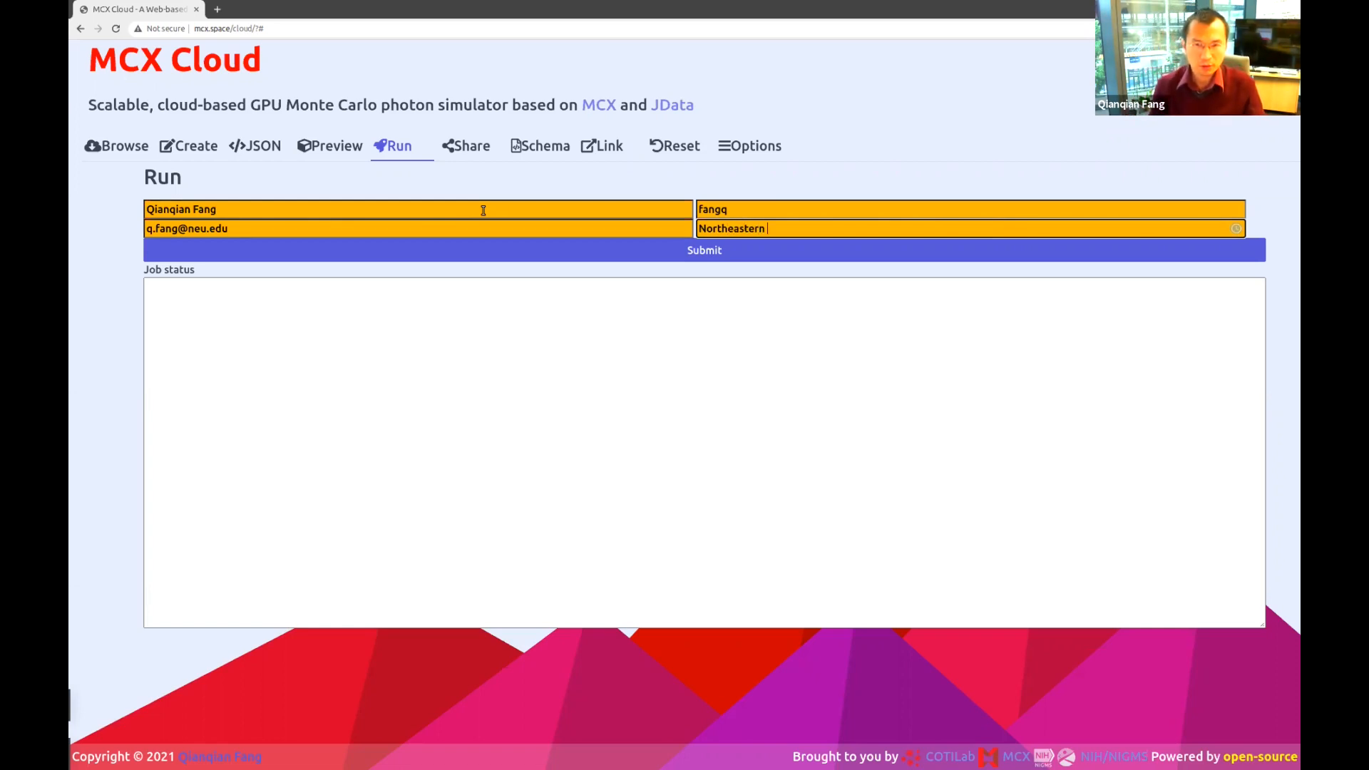
text(University, USA)
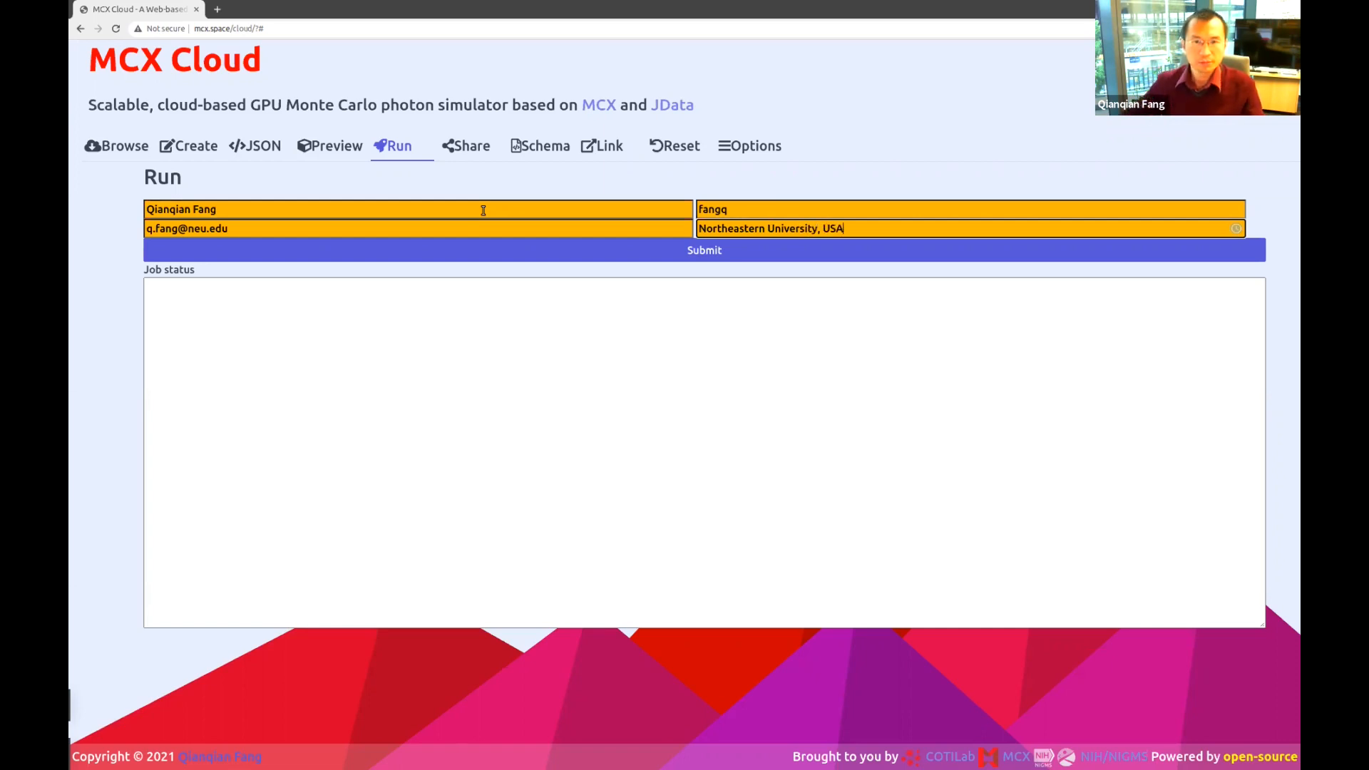
Submit and cancel the sphshells job twice, then submit it a third time successfully.
click(691, 251)
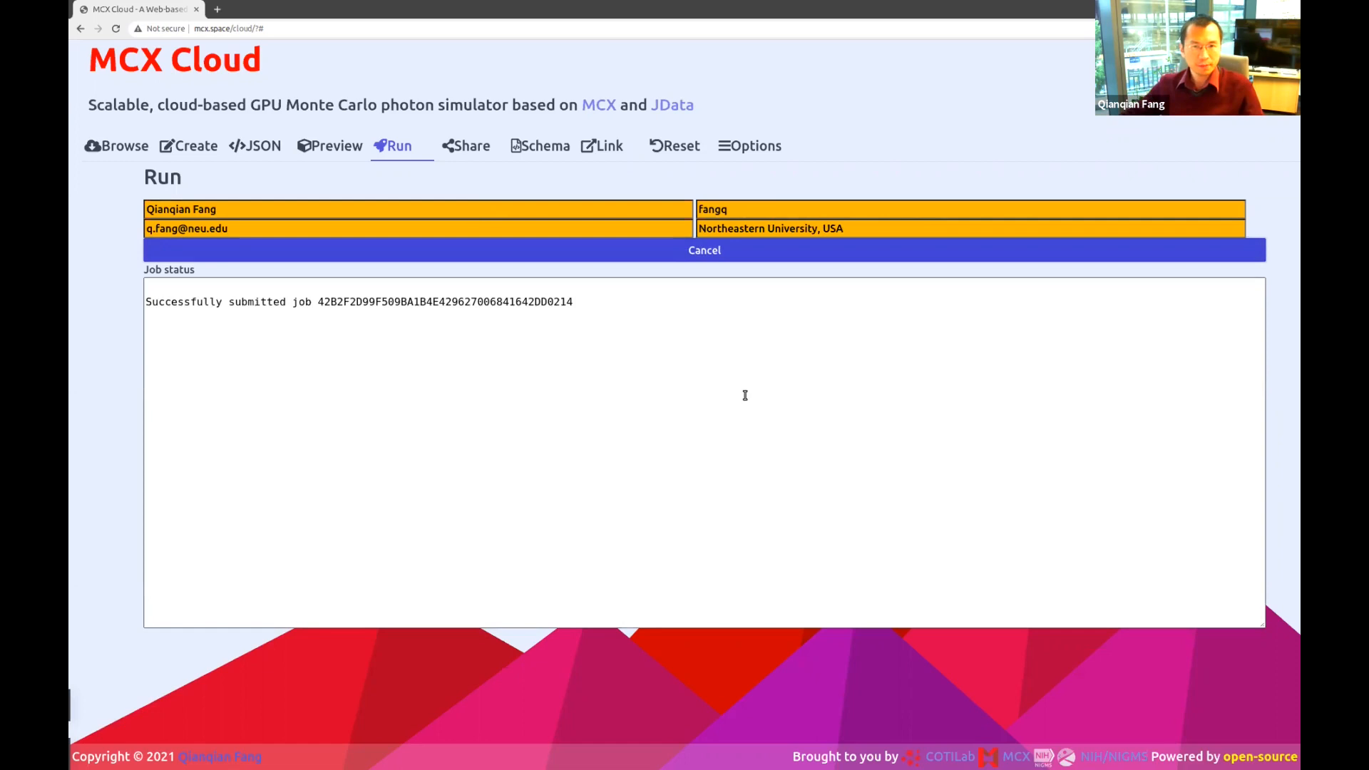
click(680, 250)
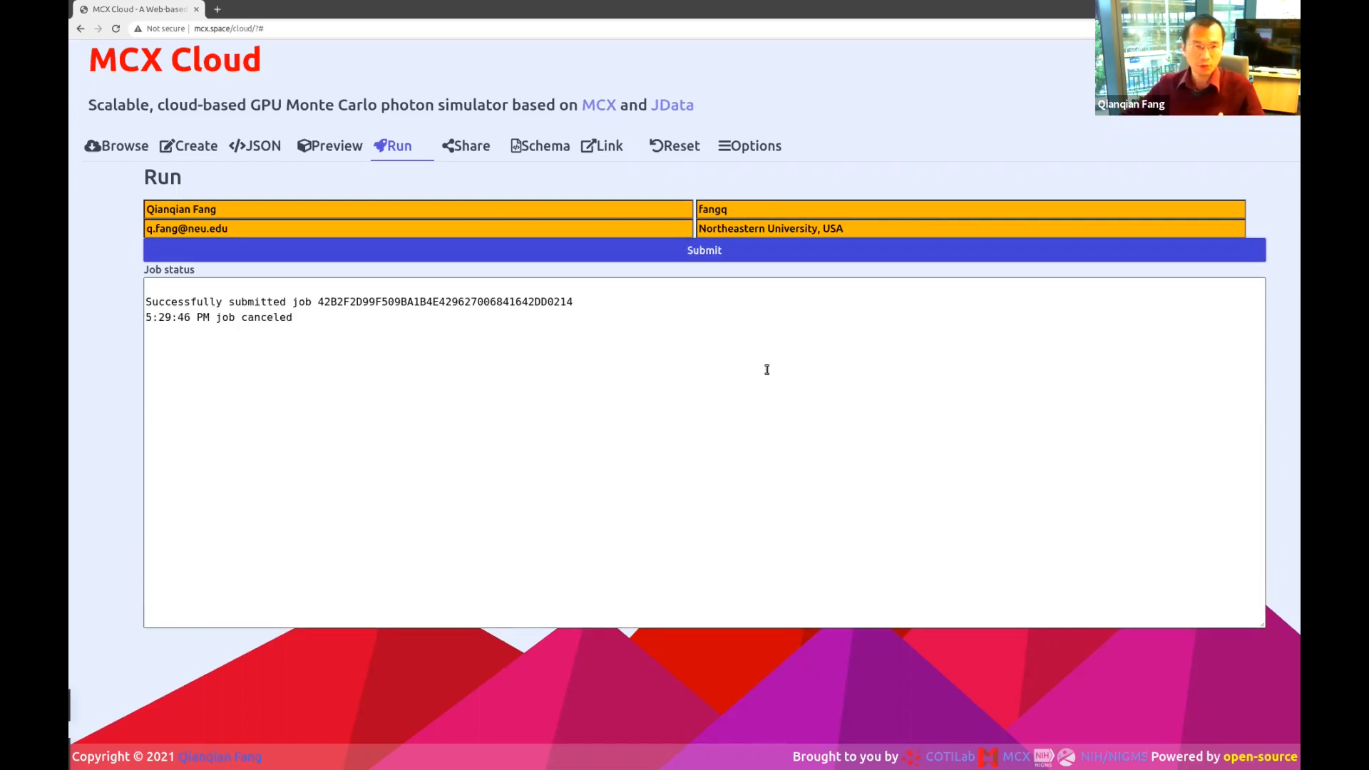
click(711, 251)
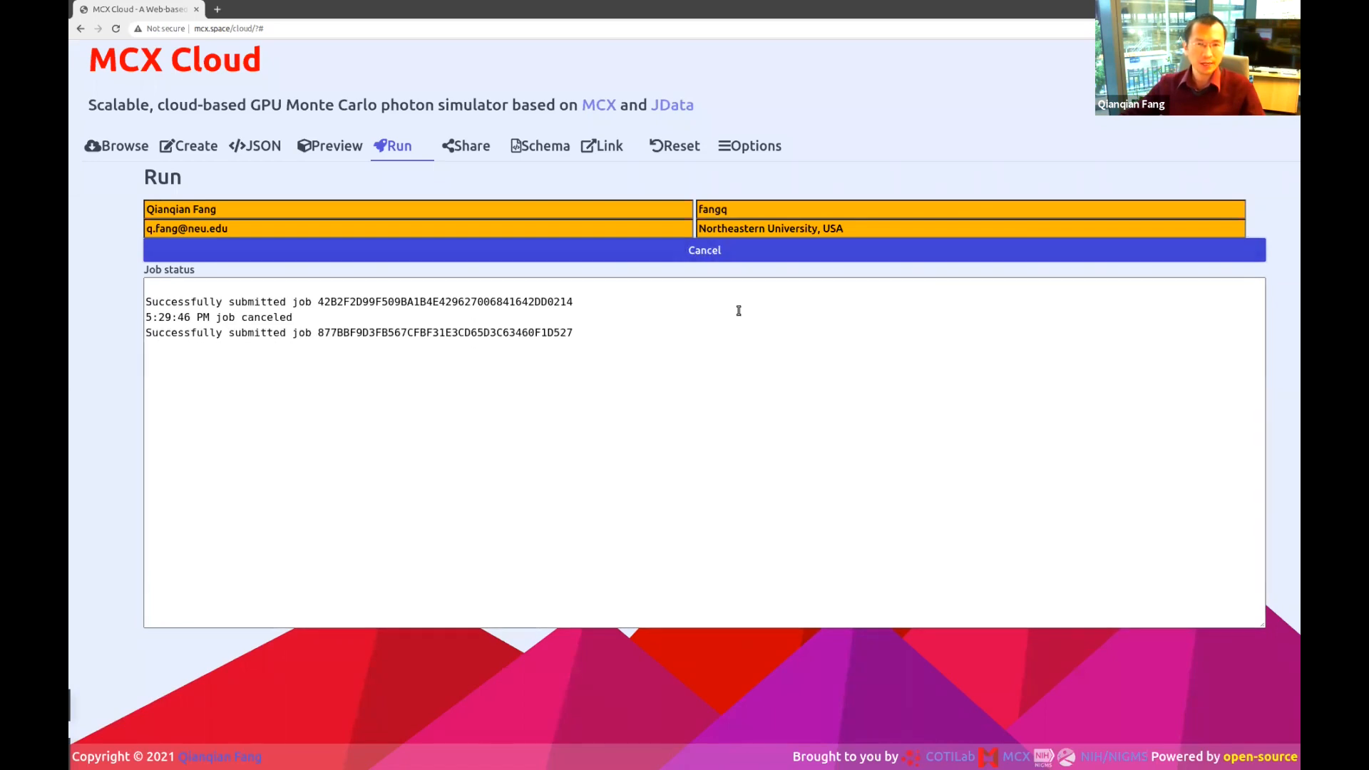
click(702, 249)
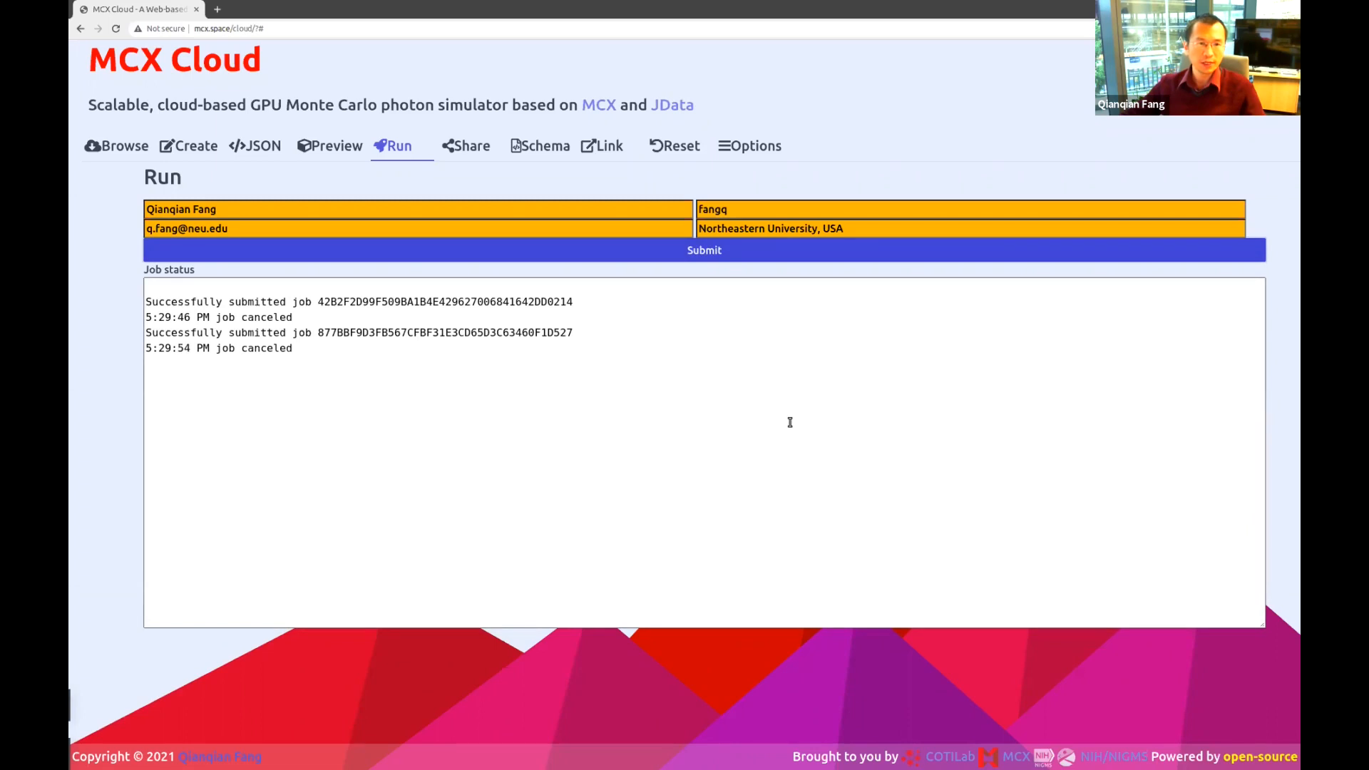
click(258, 349)
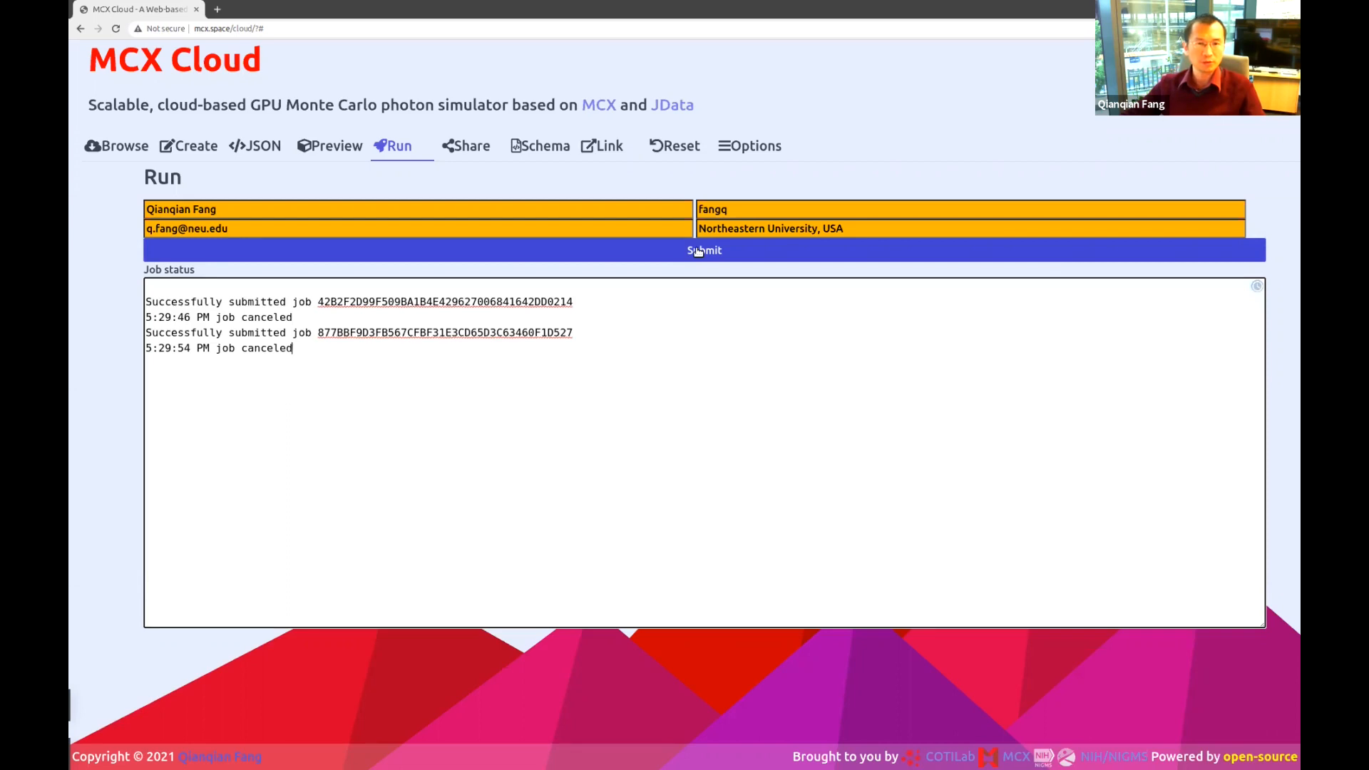
click(698, 251)
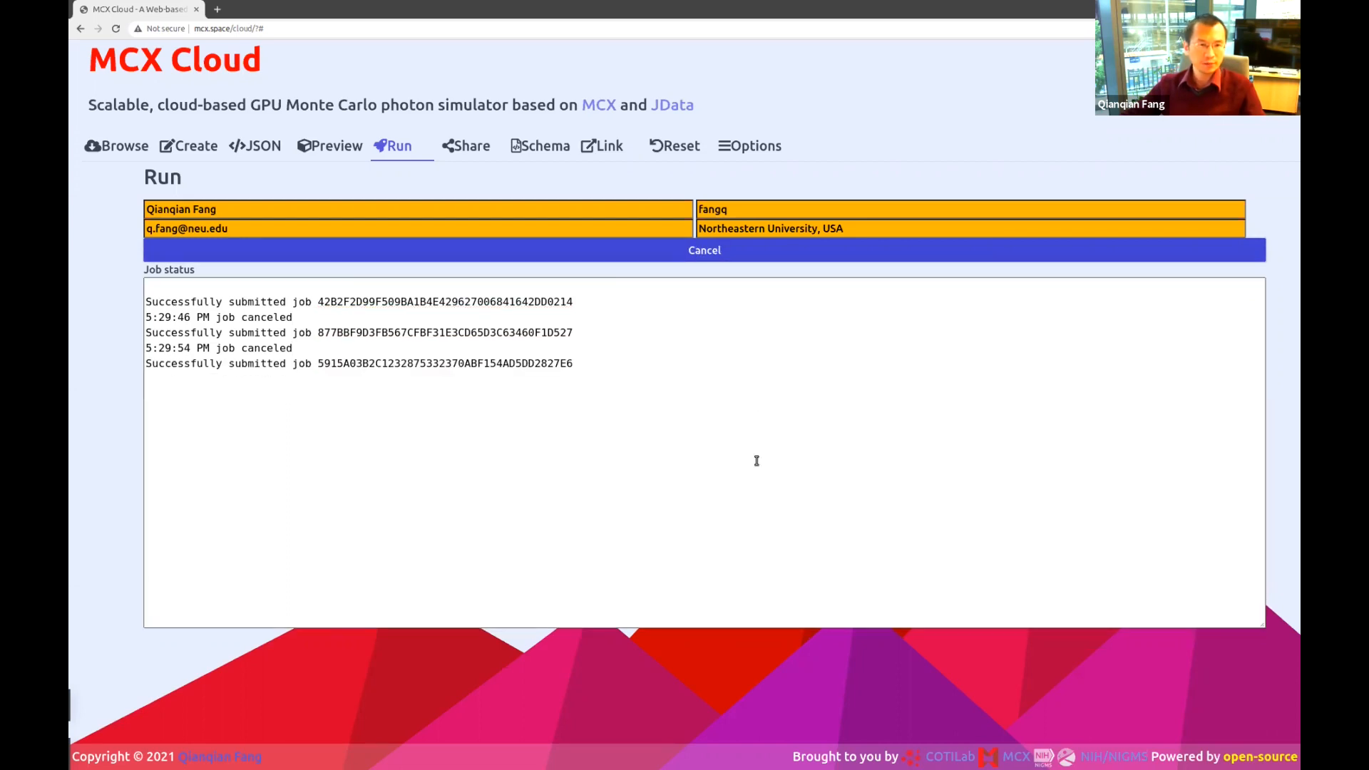
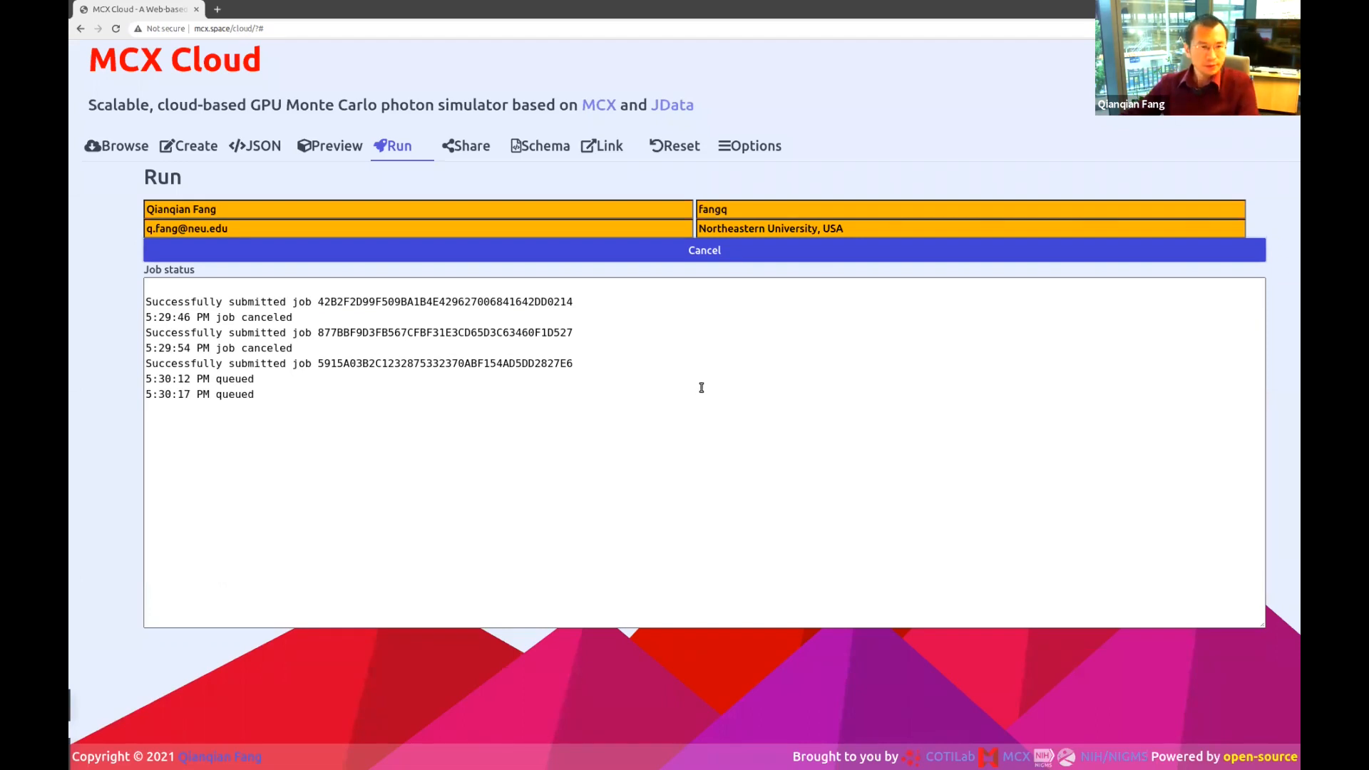
Review the completed job log, noting the 313 ms kernel time and the GTX 1080 GPU.
click(261, 413)
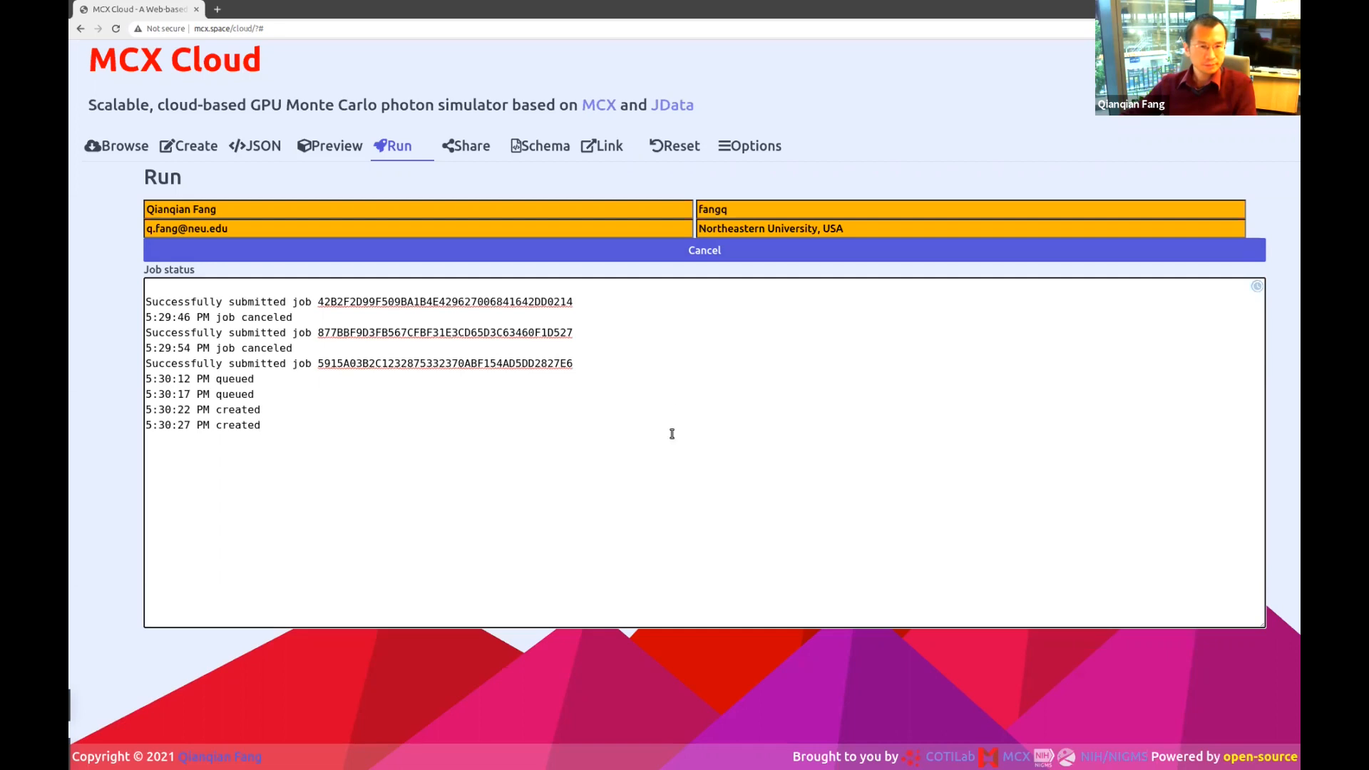
scroll(672, 433, down, 2)
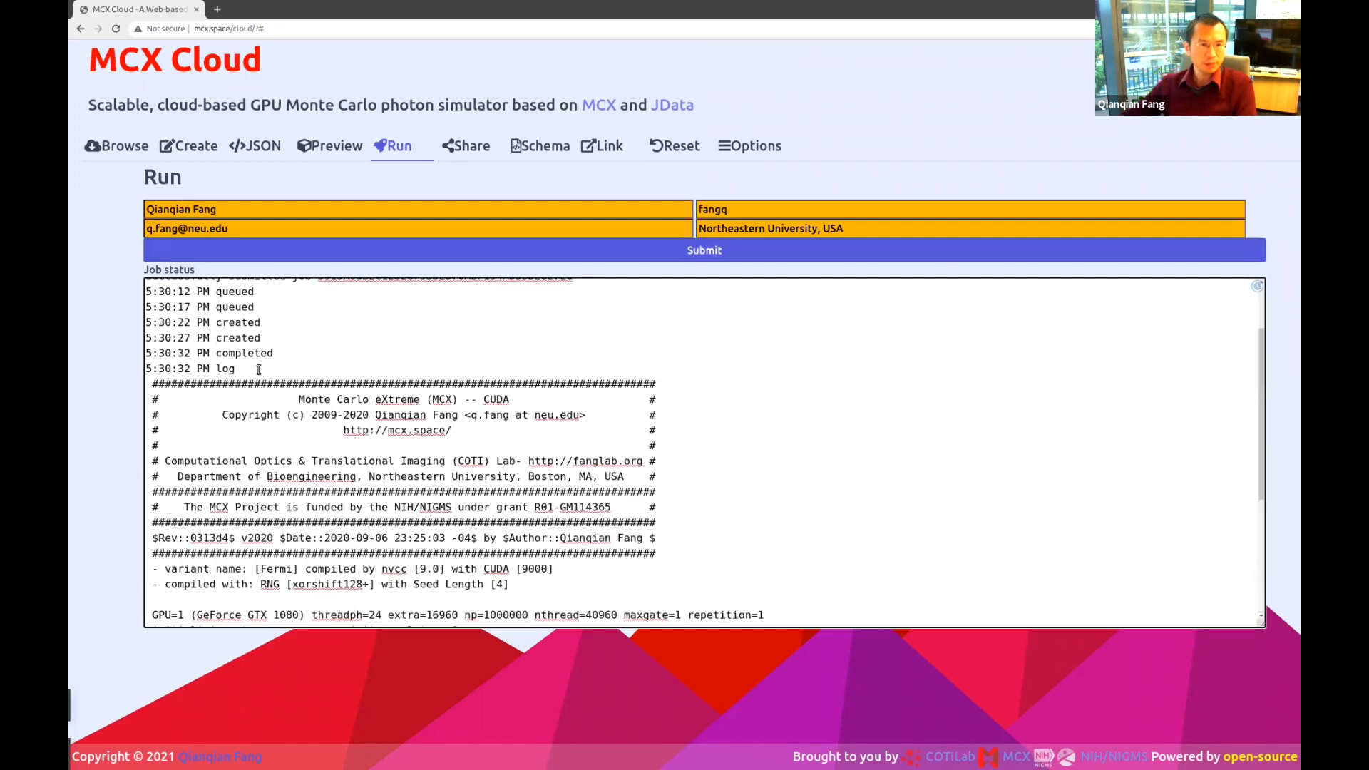
triple_click(244, 353)
triple_click(245, 353)
double_click(225, 369)
scroll(476, 482, down, 1)
scroll(477, 483, down, 5)
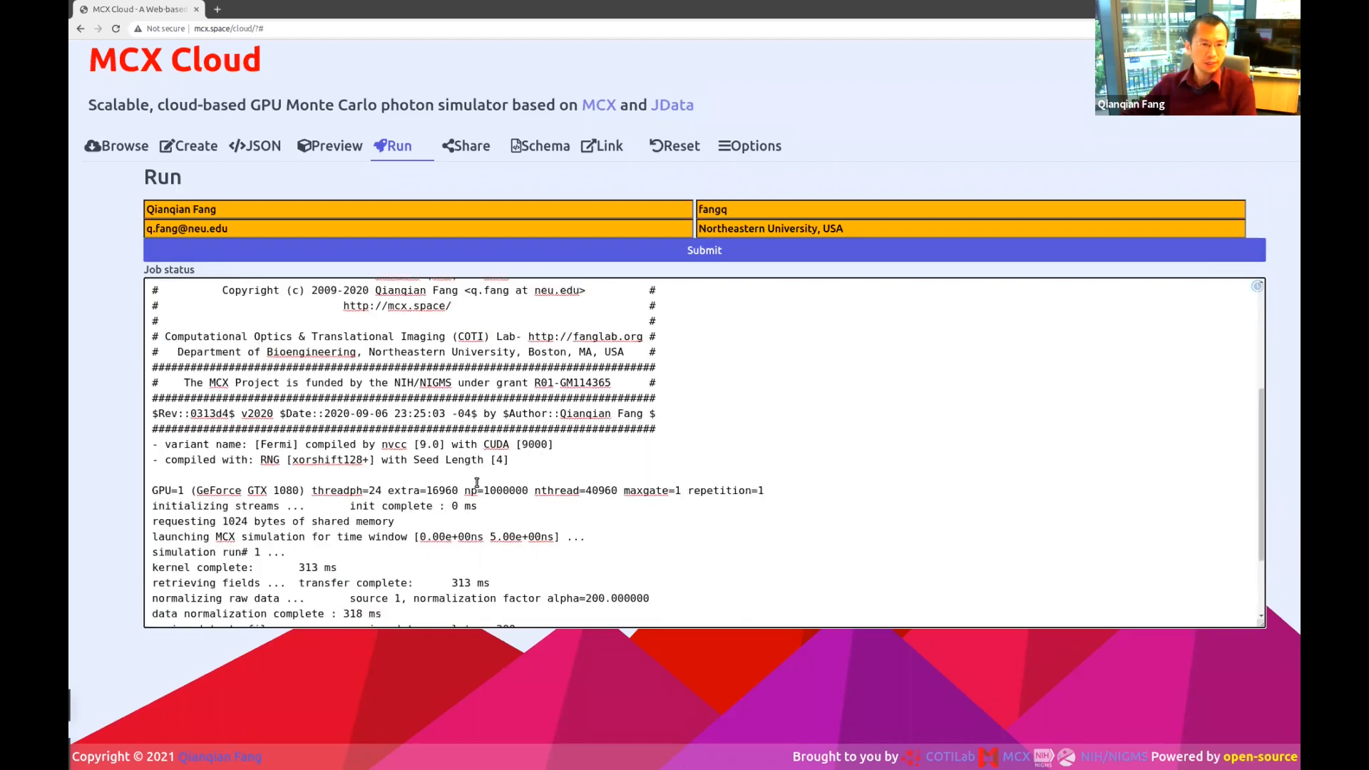
double_click(308, 464)
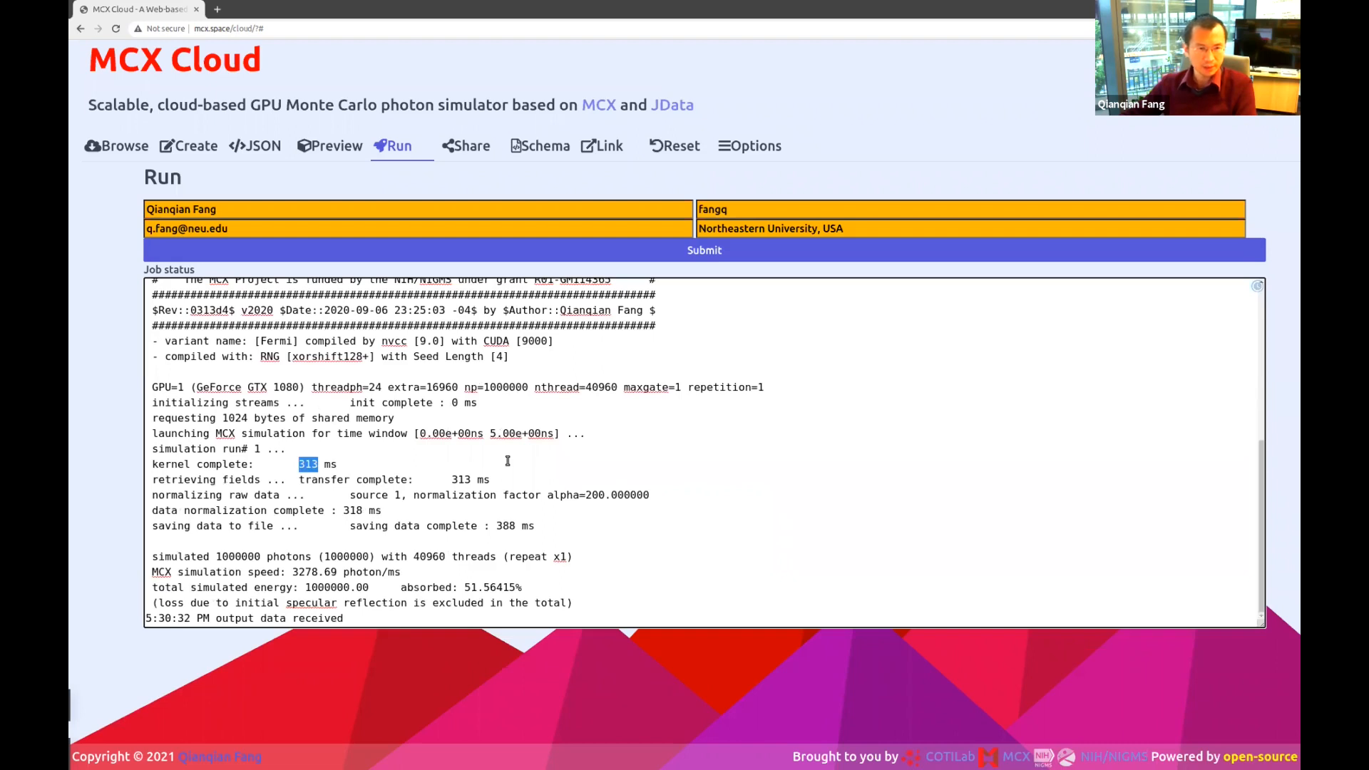
double_click(286, 388)
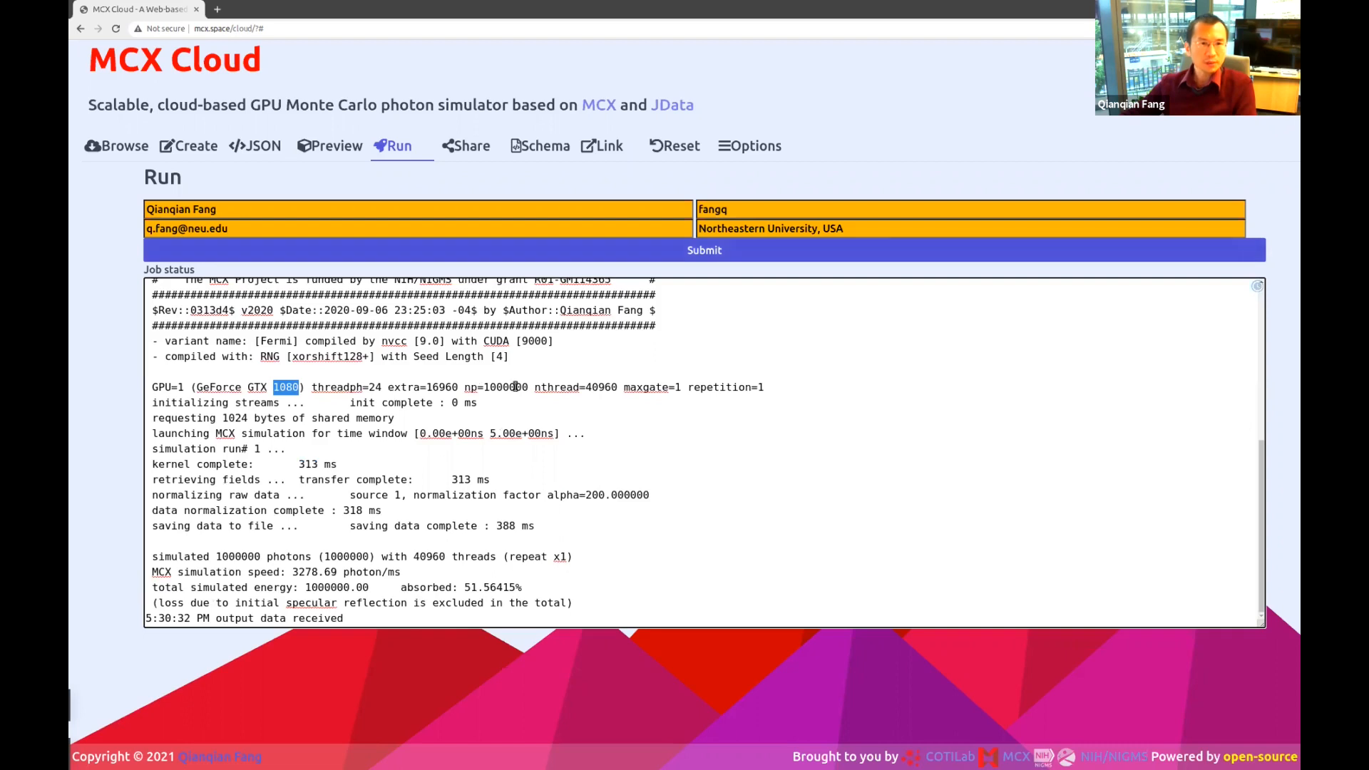
Show the output as a 3D preview, rotate the cube and raise the colormap lower bound.
click(330, 145)
drag(492, 494, 529, 477)
drag(777, 223, 940, 224)
mouse_move(546, 440)
mouse_down()
mouse_move(547, 457)
mouse_move(568, 378)
mouse_move(550, 379)
mouse_move(563, 419)
mouse_up()
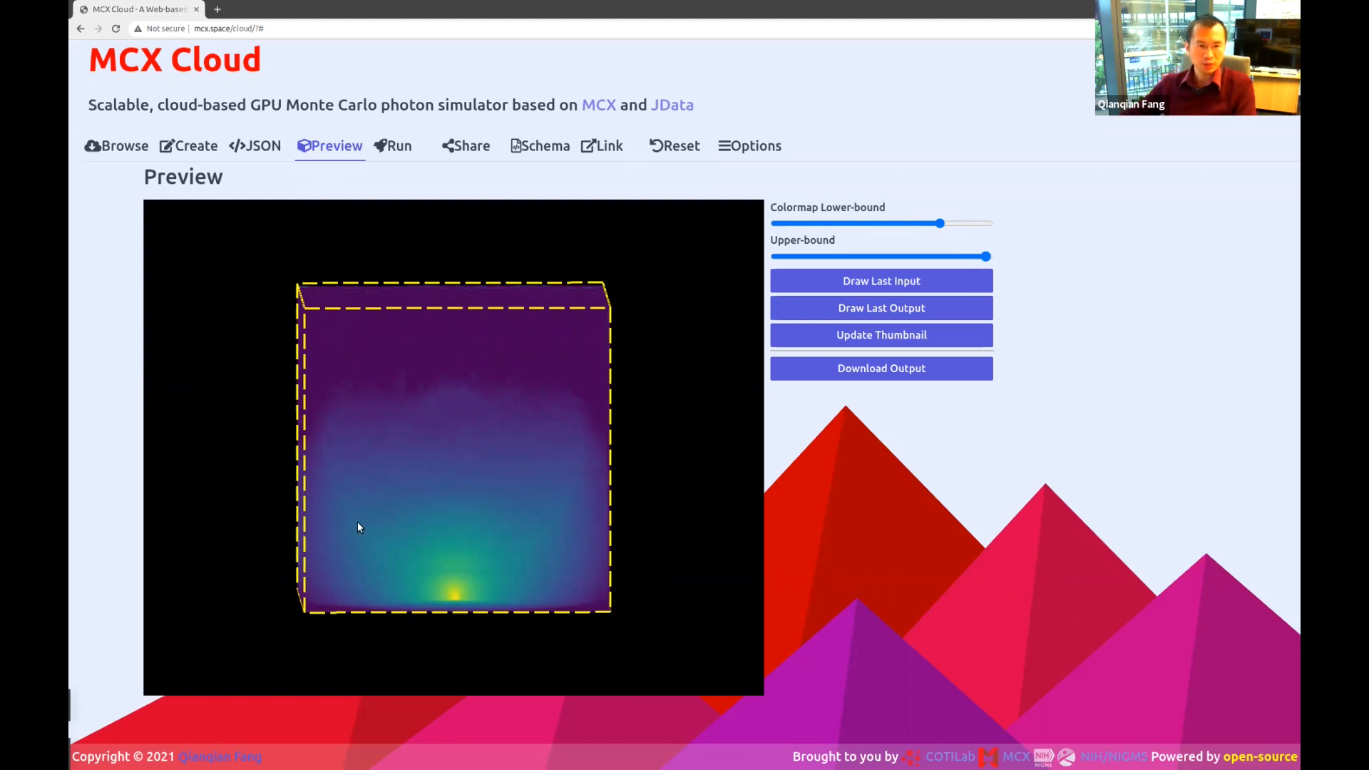
Orbit the preview cube to a corner view, then switch to the simulation's JSON input.
drag(330, 479, 537, 406)
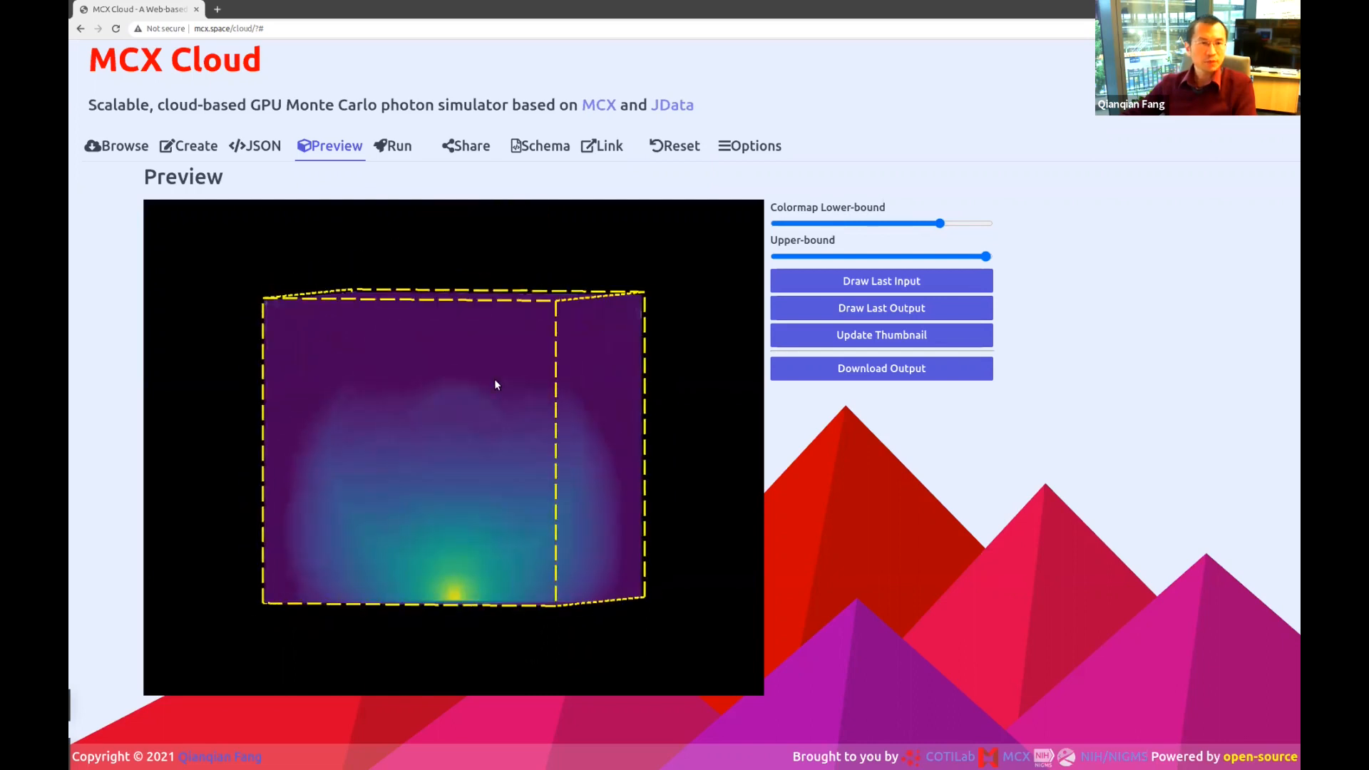
click(254, 145)
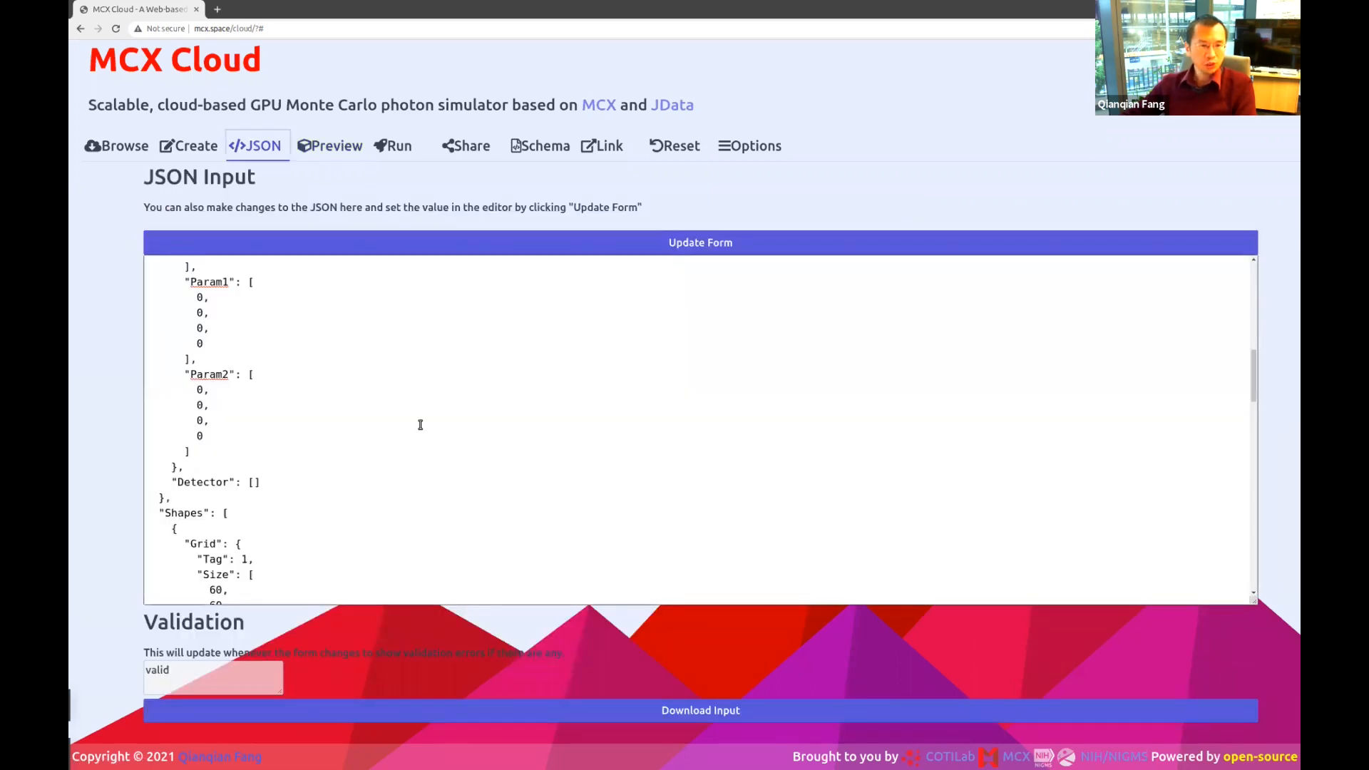
Change the first Sphere's R value from 25 to 28 in the JSON and view it in 3D.
scroll(421, 425, down, 5)
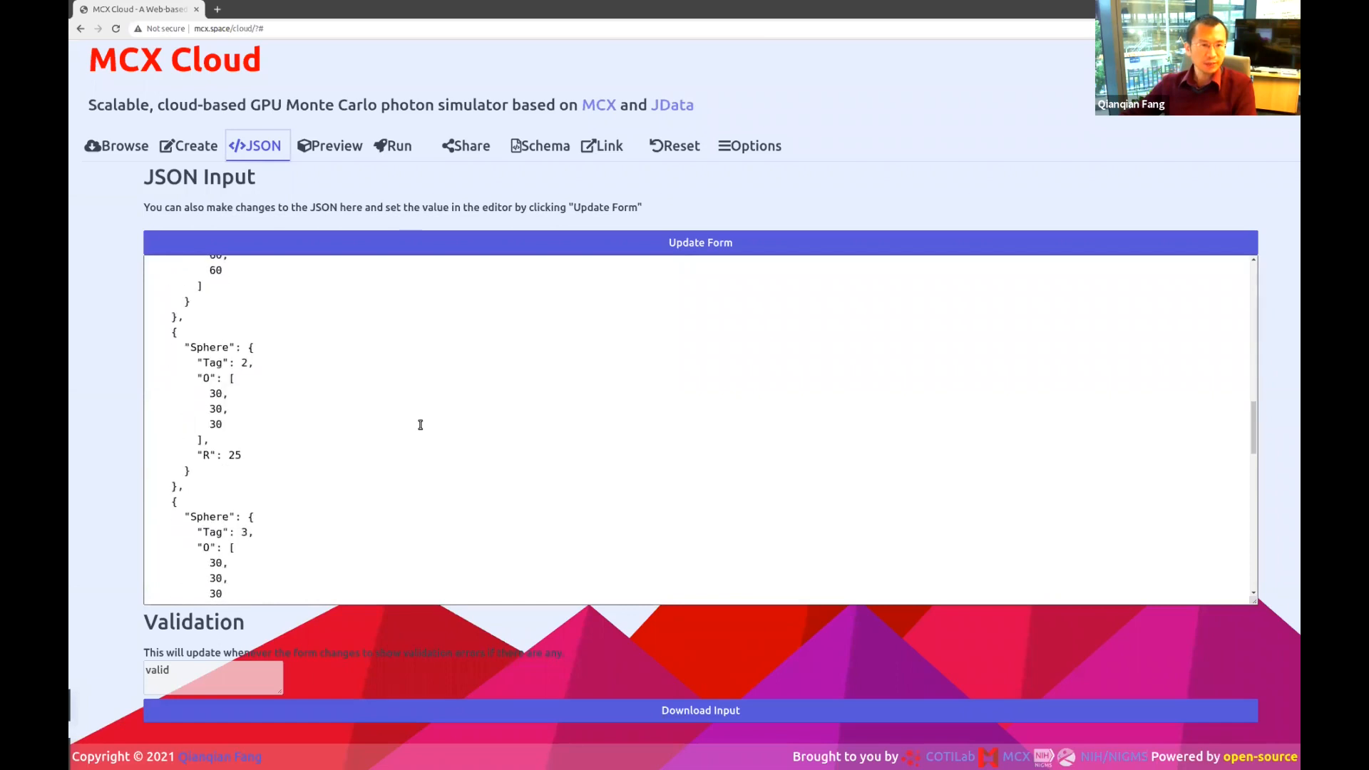
scroll(238, 454, up, 3)
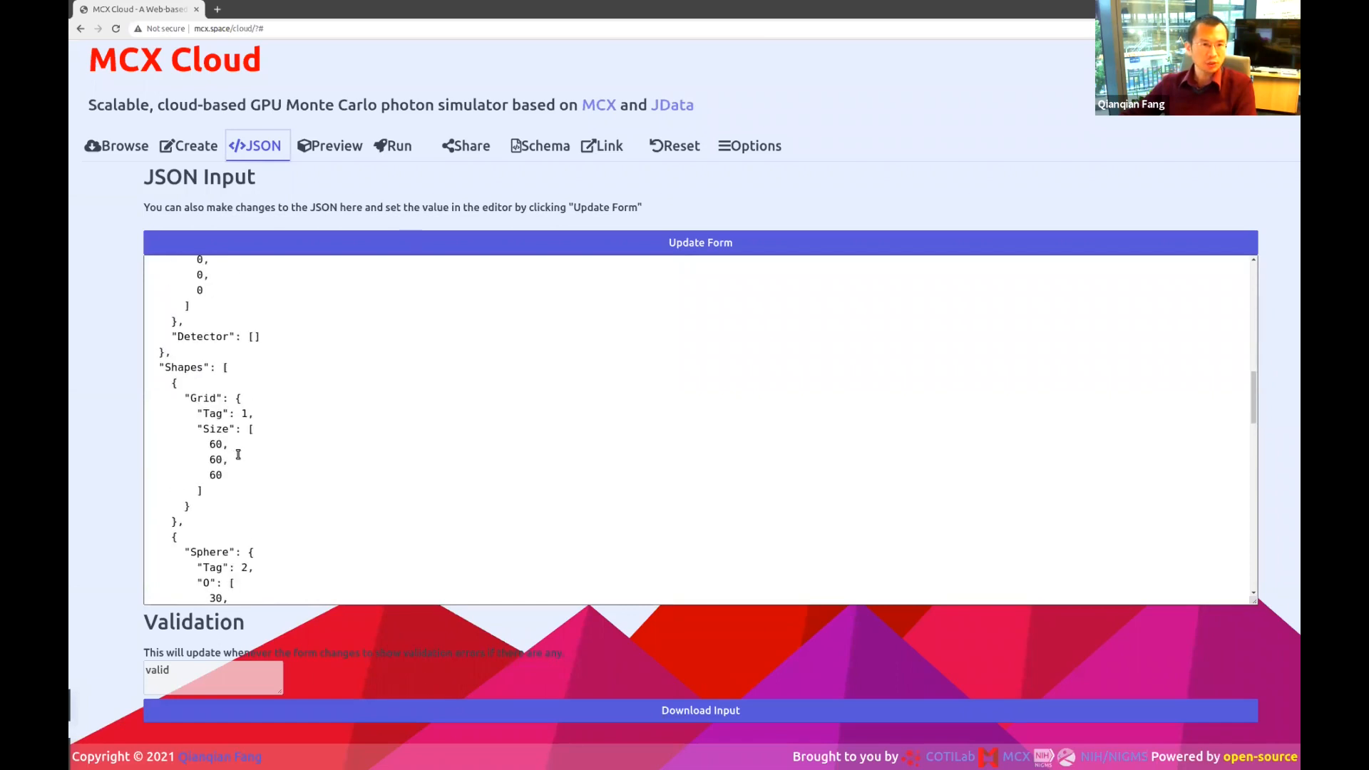
scroll(238, 455, up, 1)
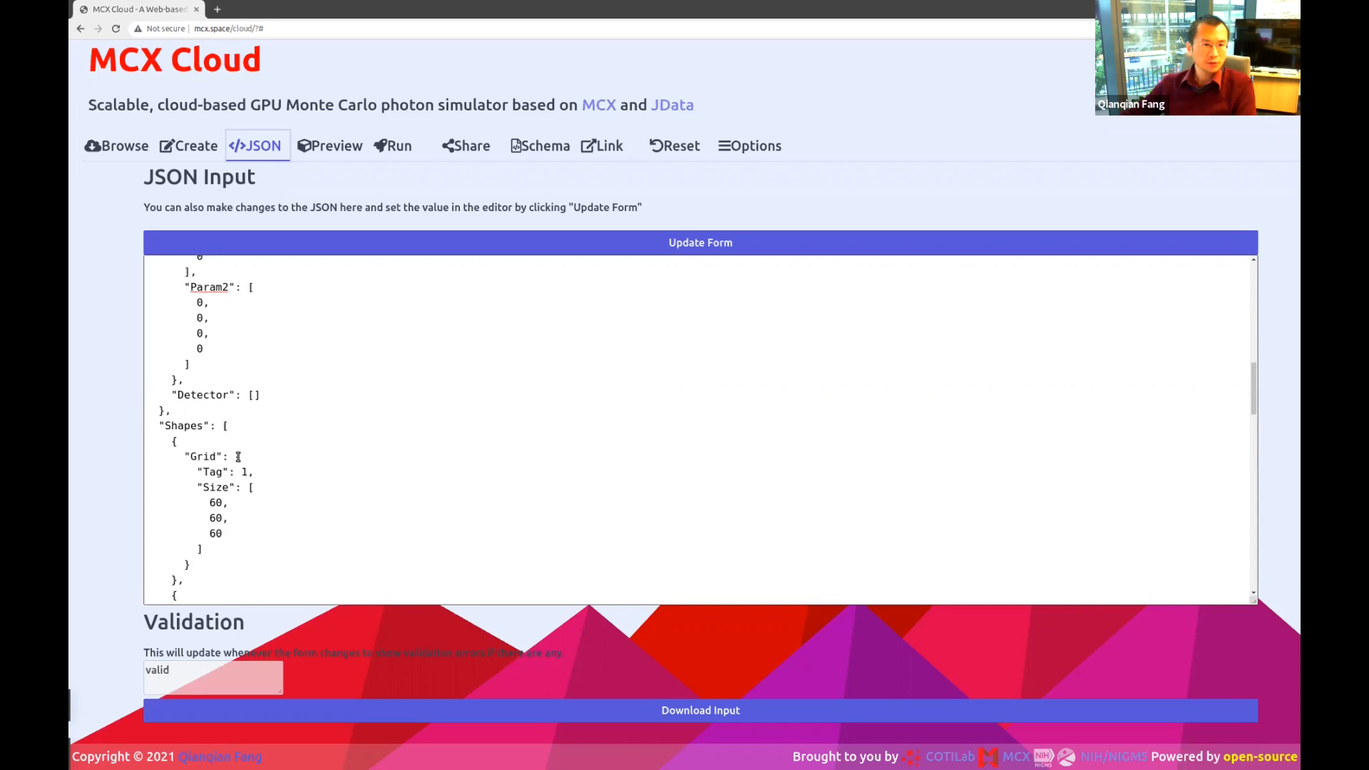
scroll(246, 460, down, 4)
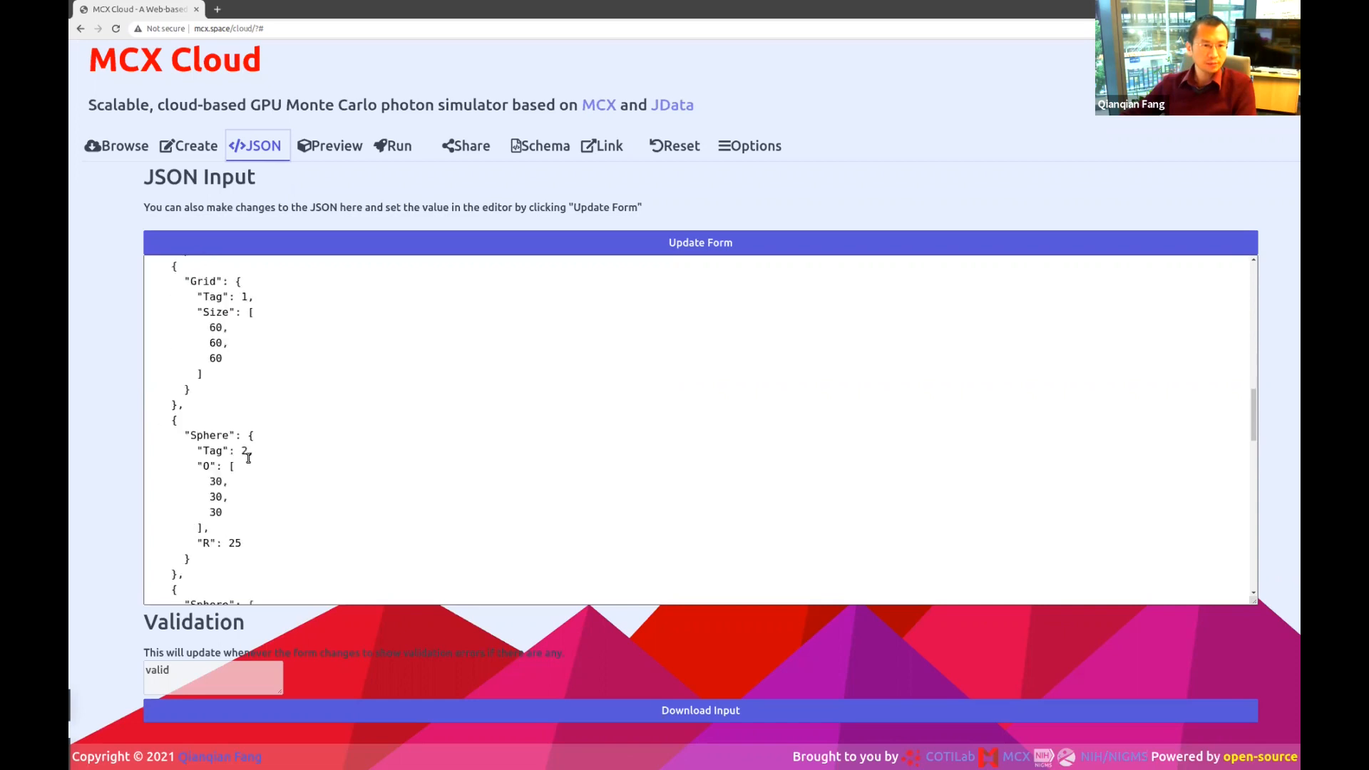
double_click(235, 485)
scroll(327, 468, down, 1)
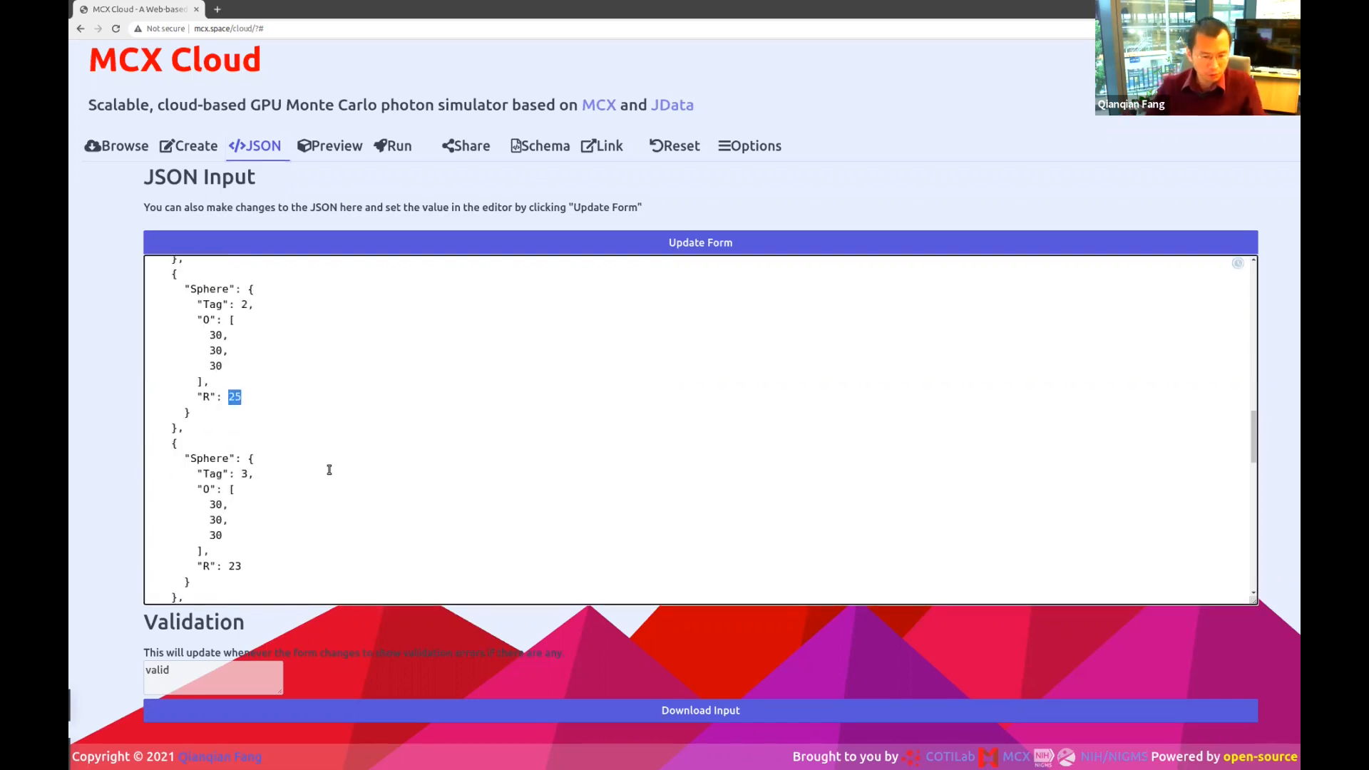
text(2)
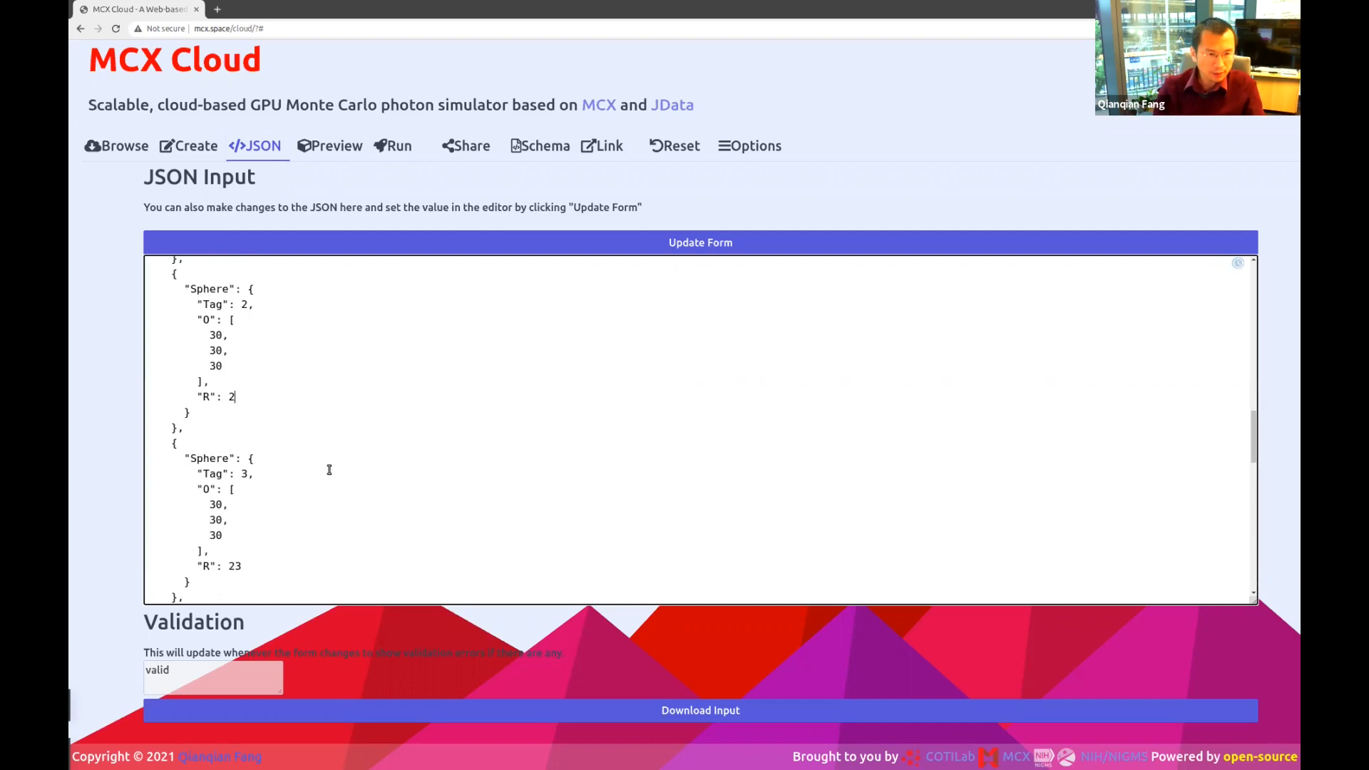
text(8)
click(329, 470)
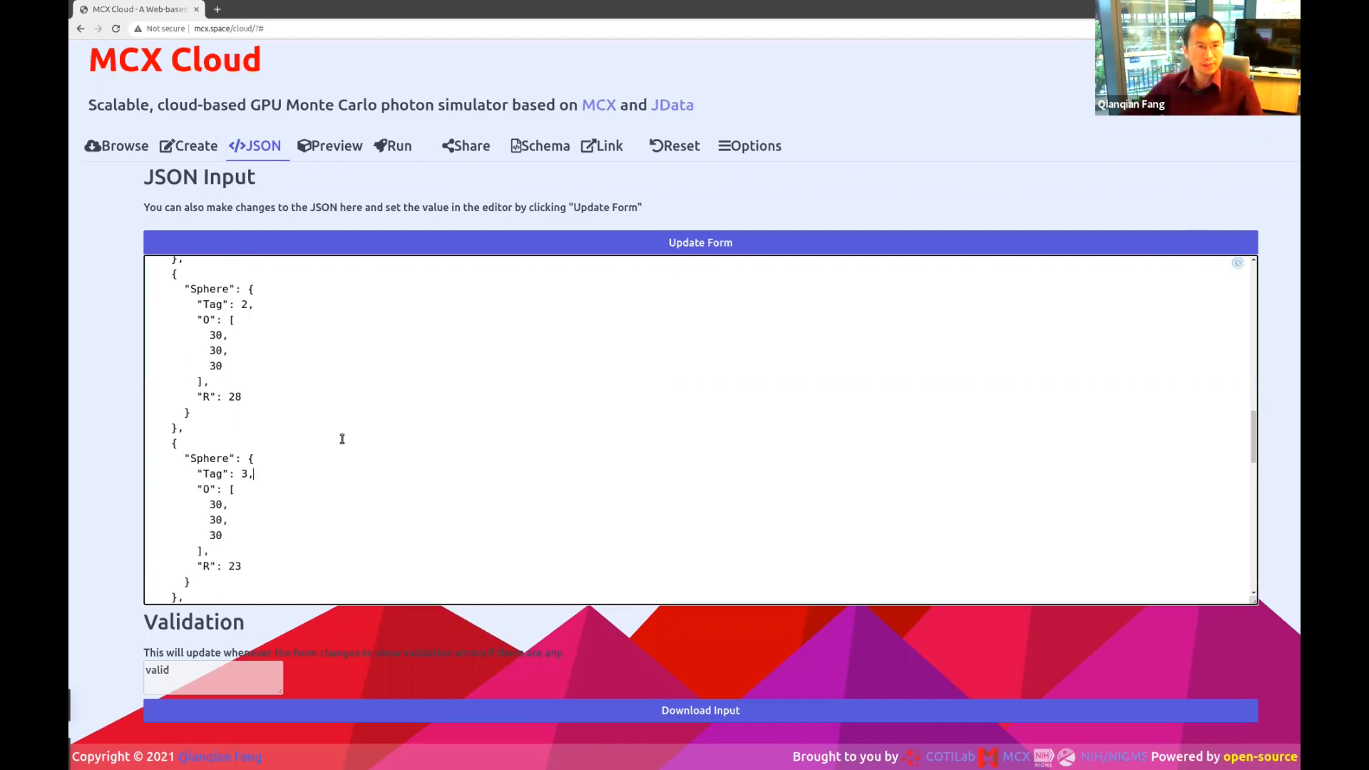
click(330, 145)
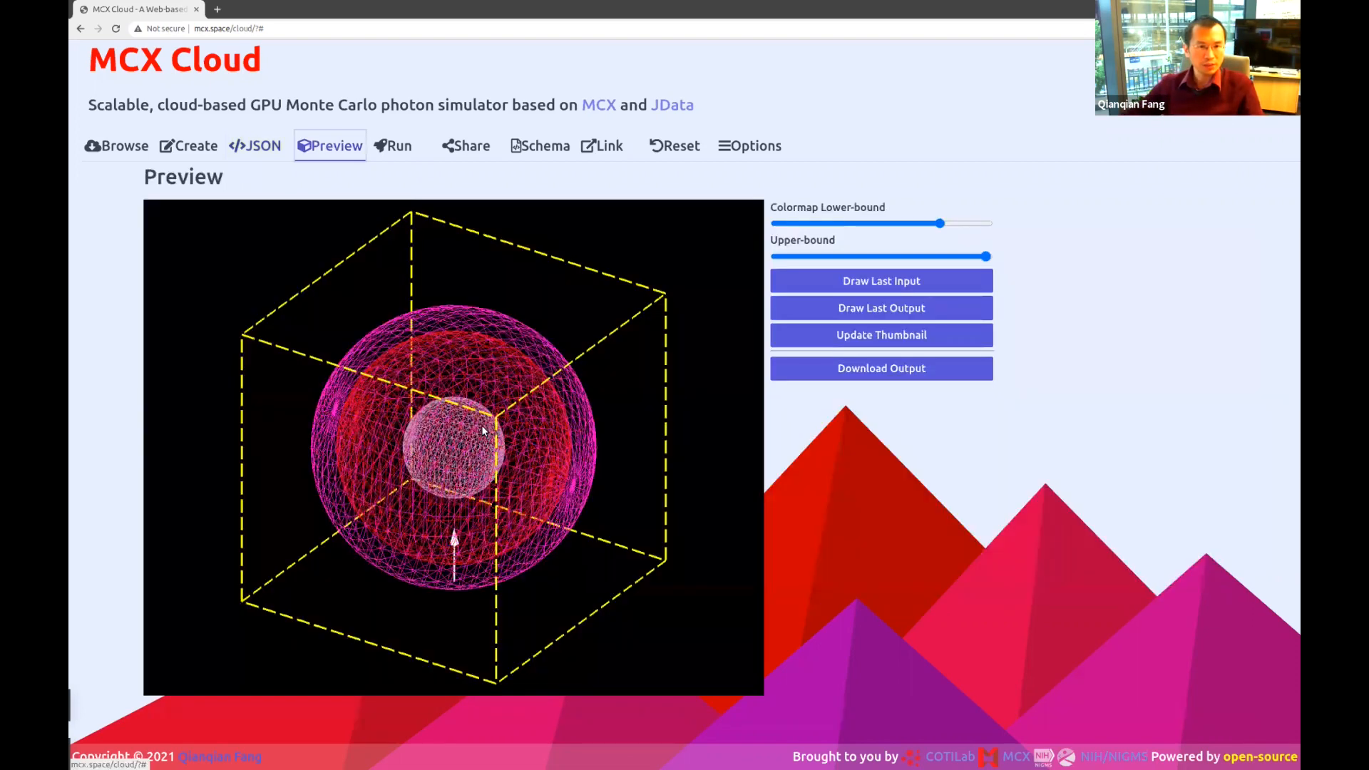
Inspect the nested spheres from two angles, then go to the Run page for submission.
drag(483, 430, 581, 387)
drag(561, 461, 472, 306)
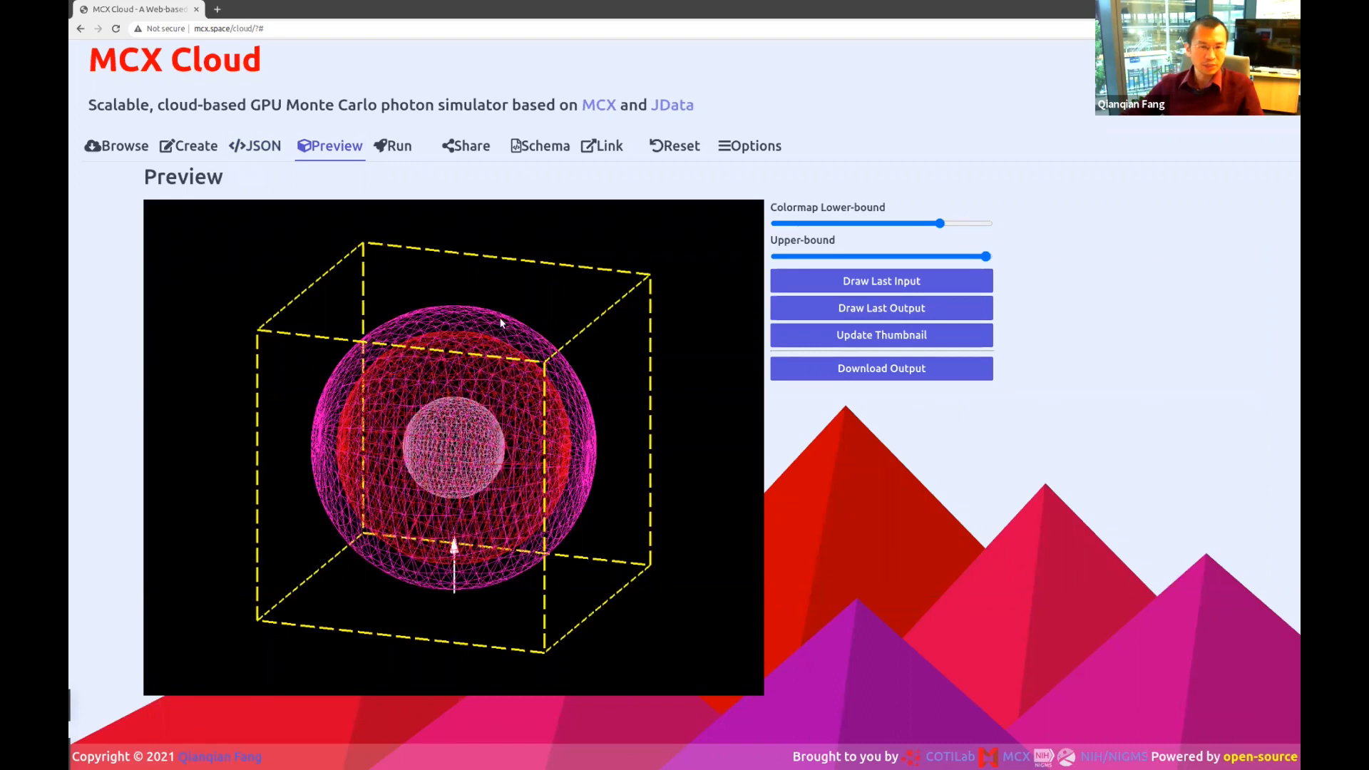
click(399, 147)
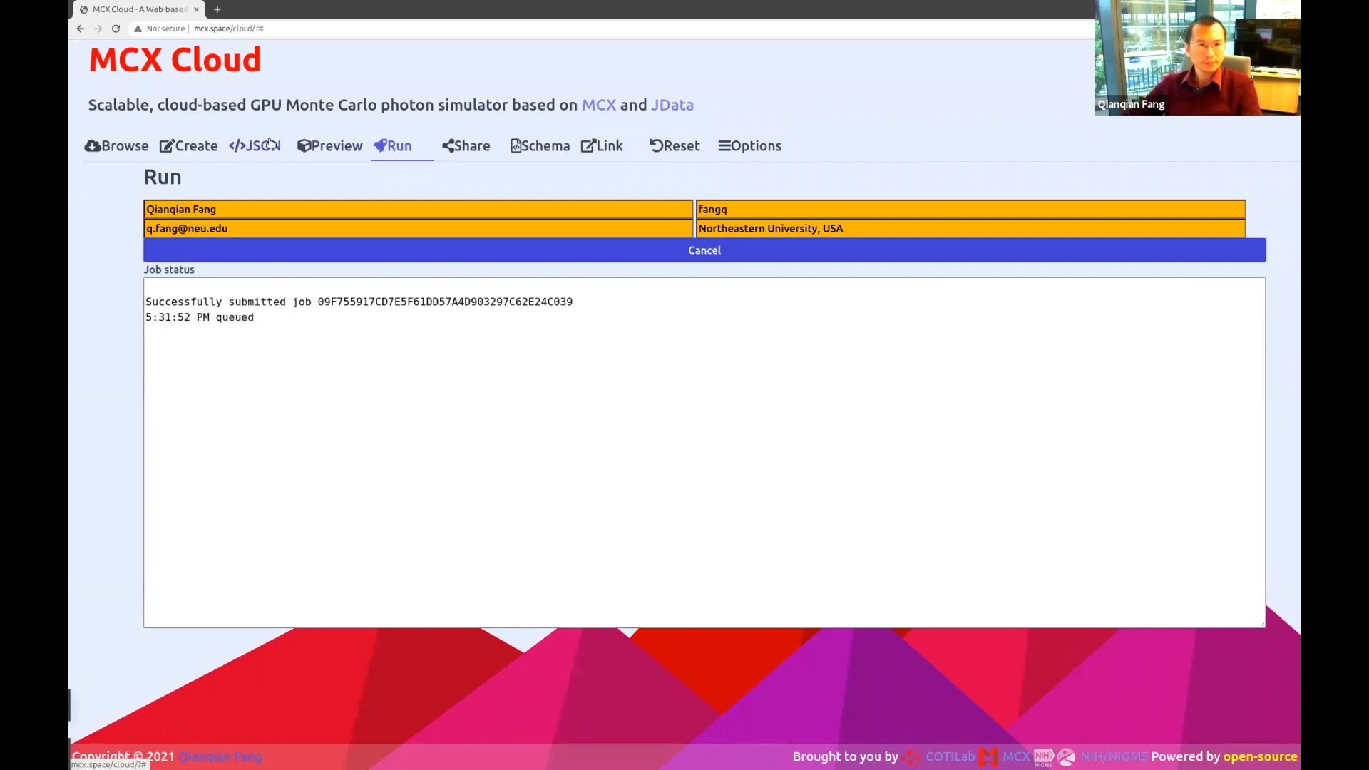
Cancel the queued job, set Photons to 10000000 in the JSON and apply it to the form.
click(683, 250)
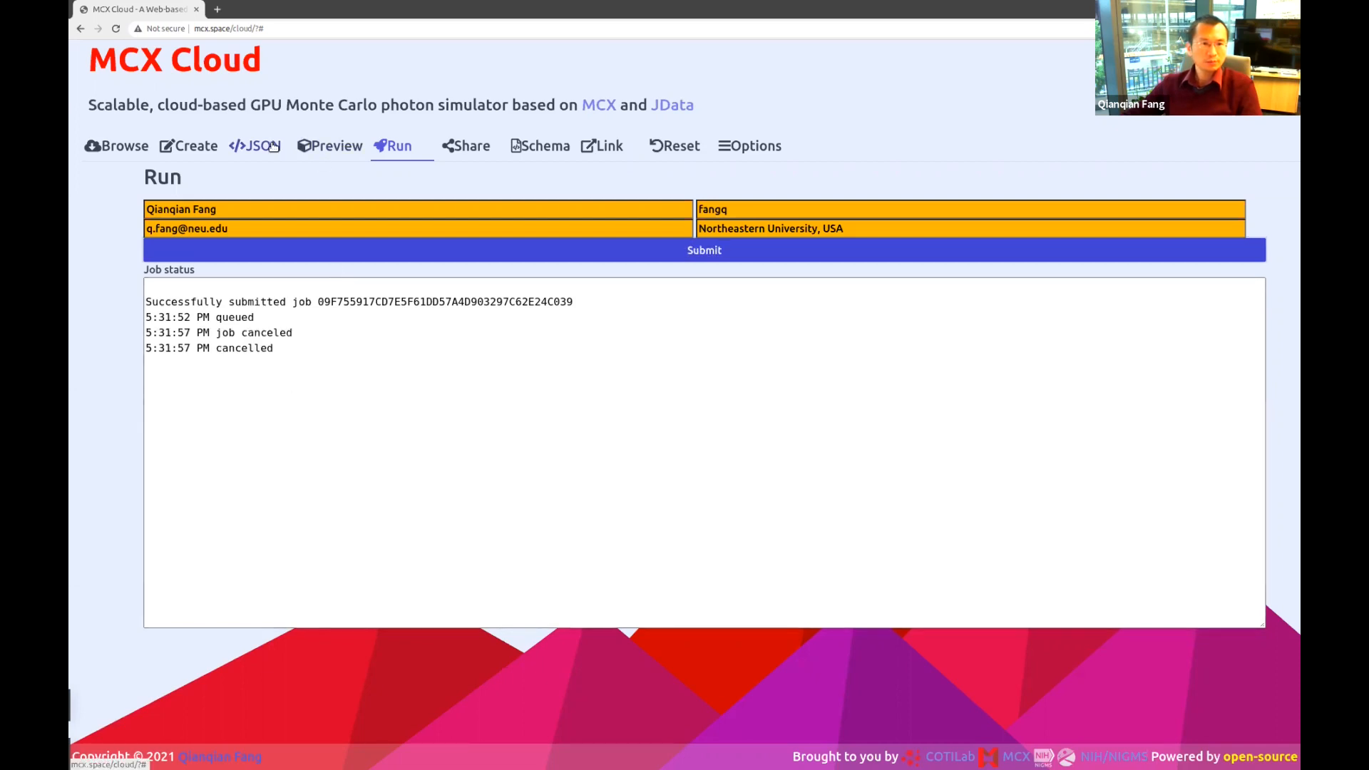
click(273, 146)
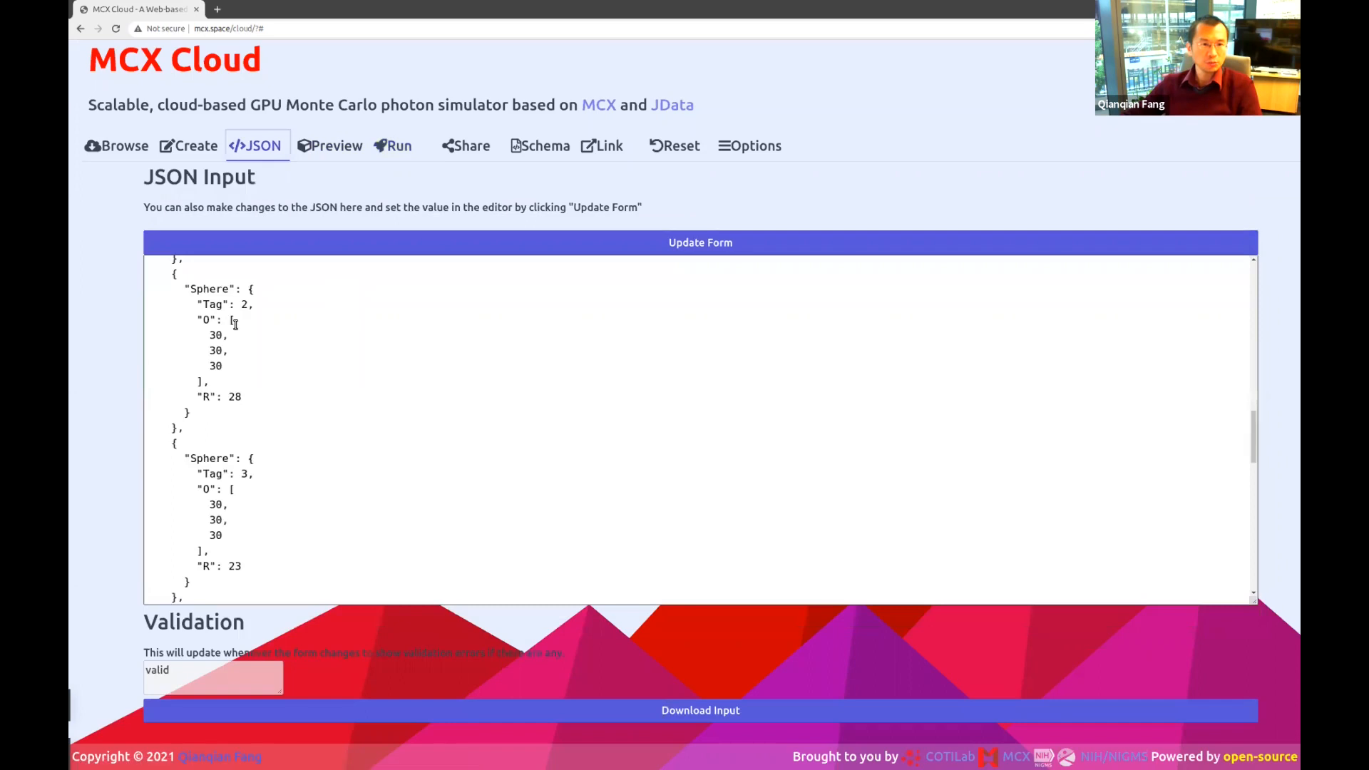
scroll(267, 422, up, 15)
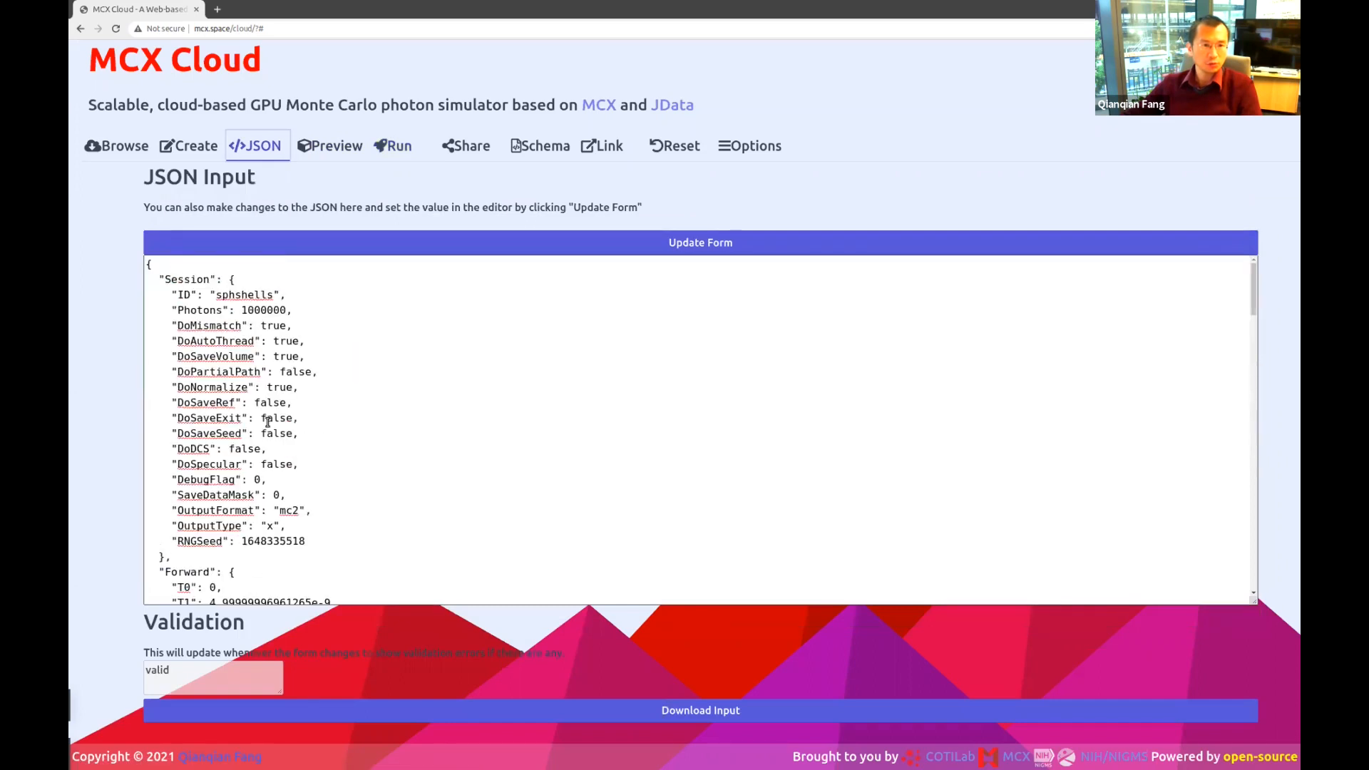
click(265, 309)
text(00)
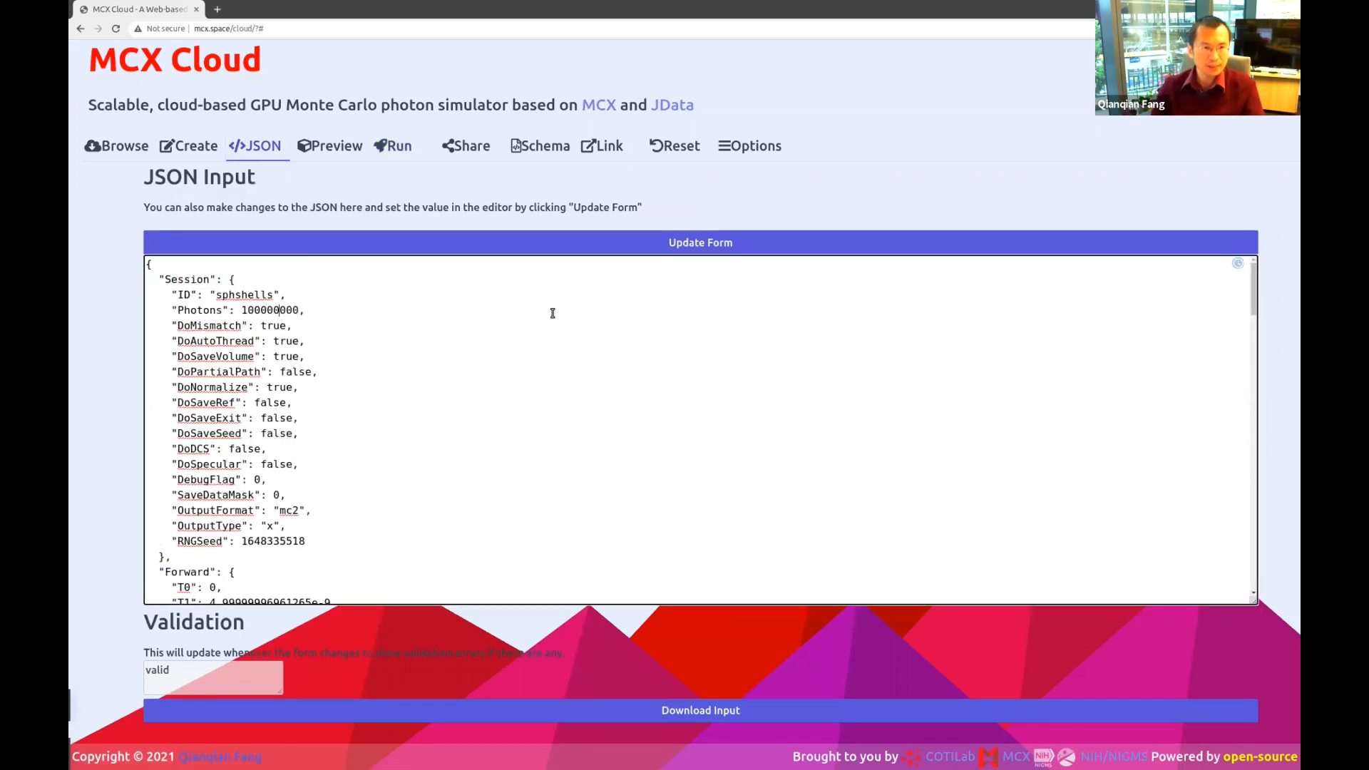
key(BackSpace)
click(686, 243)
click(393, 145)
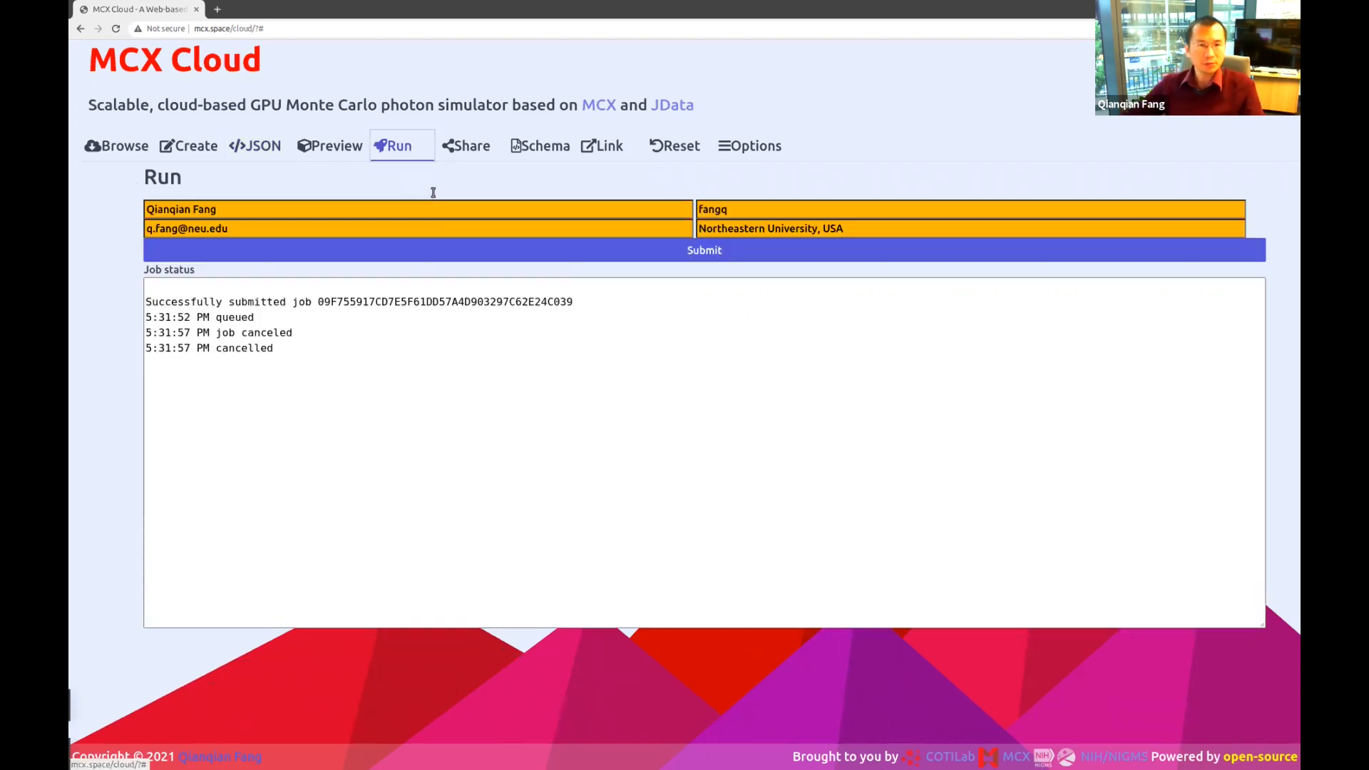
Submit the 10000000-photon run, check its 1806 ms normalization time, then preview the output cube.
click(453, 251)
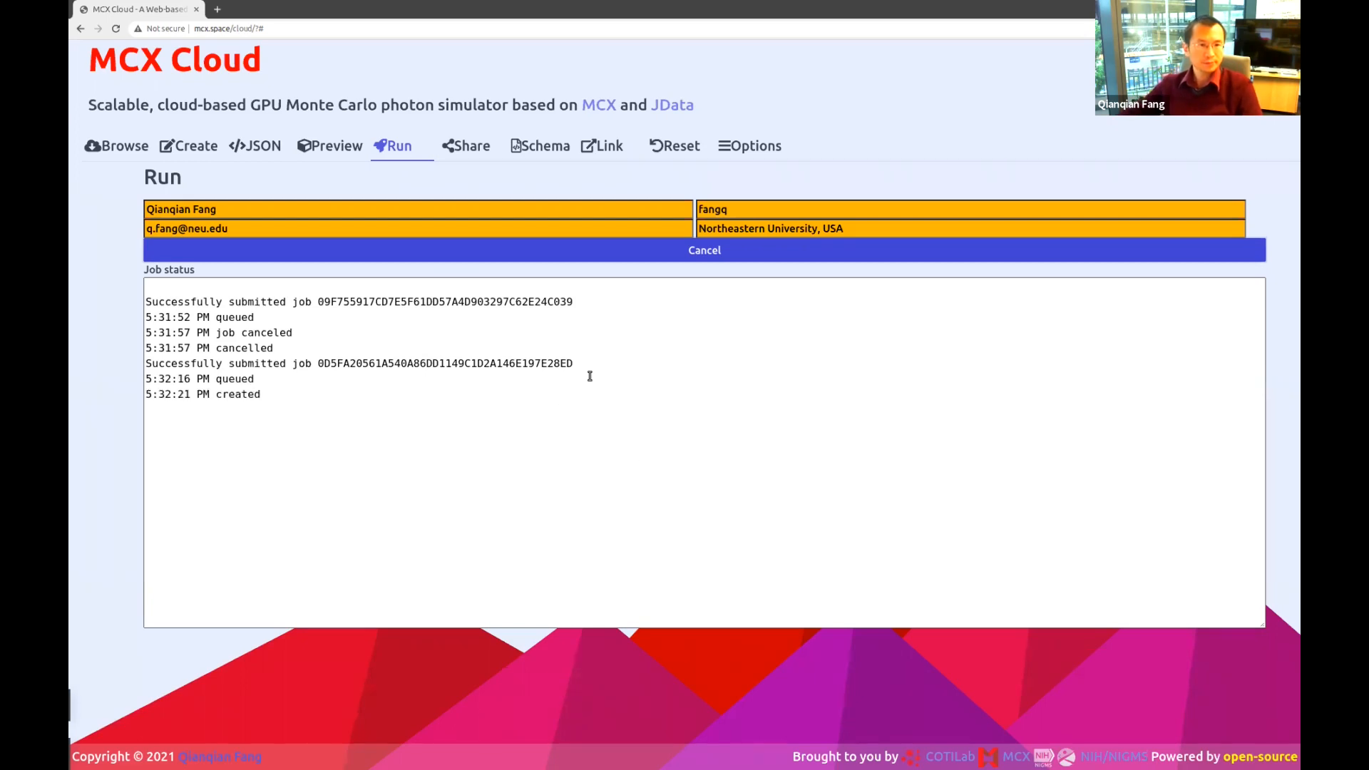
click(248, 393)
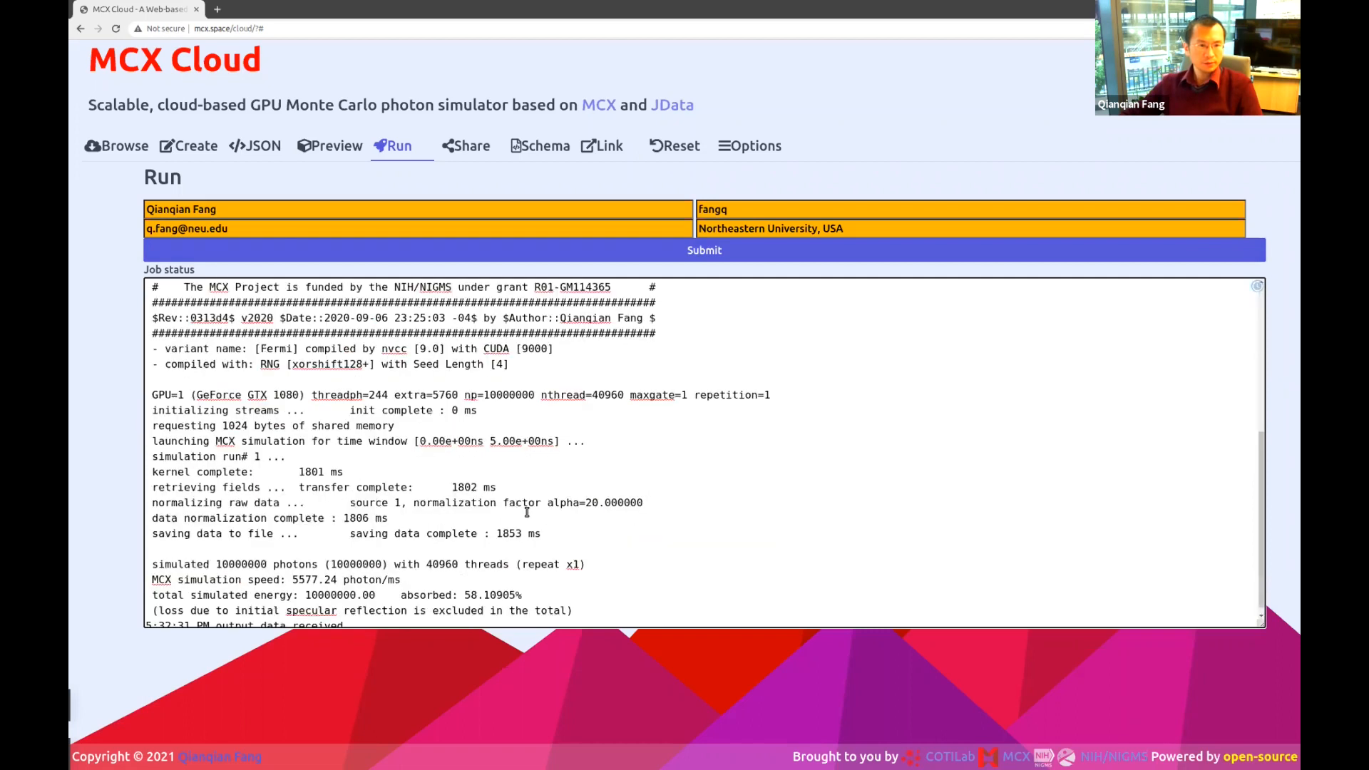
double_click(352, 510)
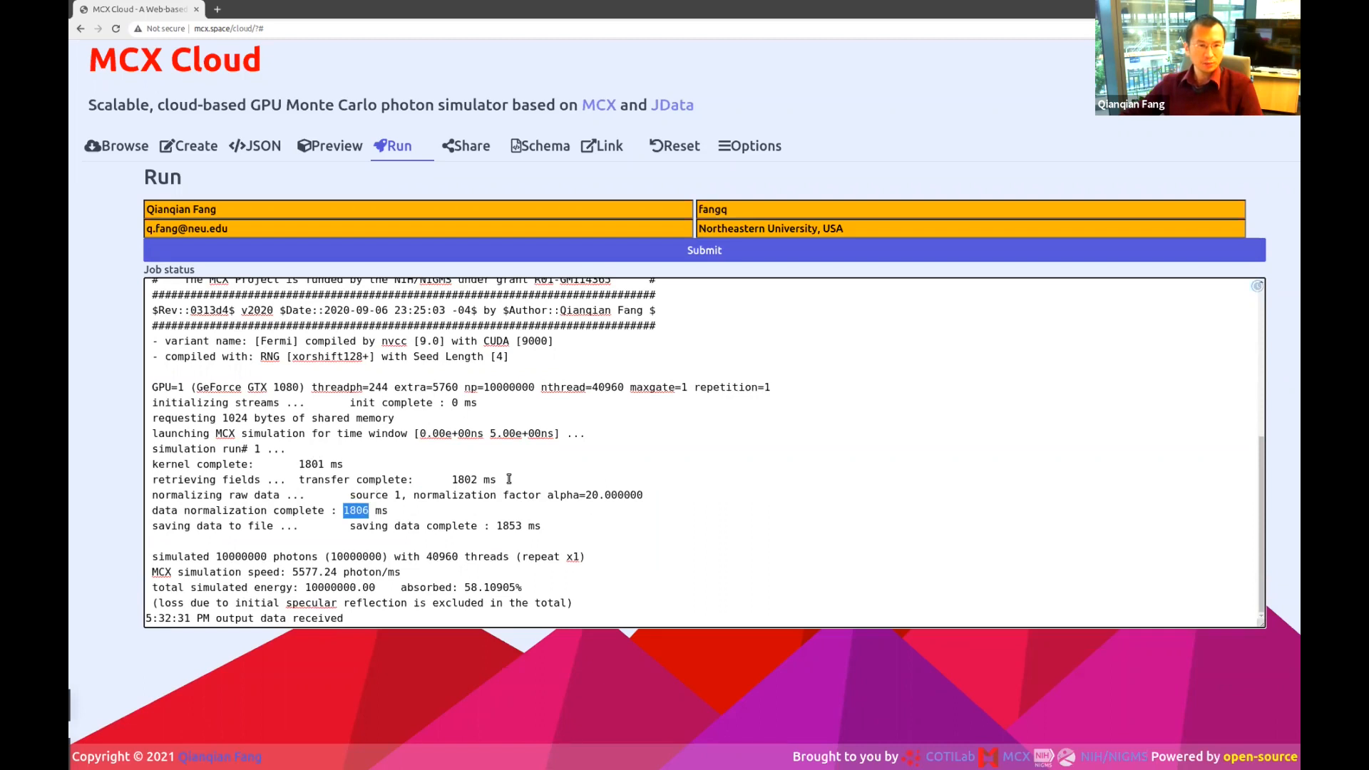
double_click(286, 388)
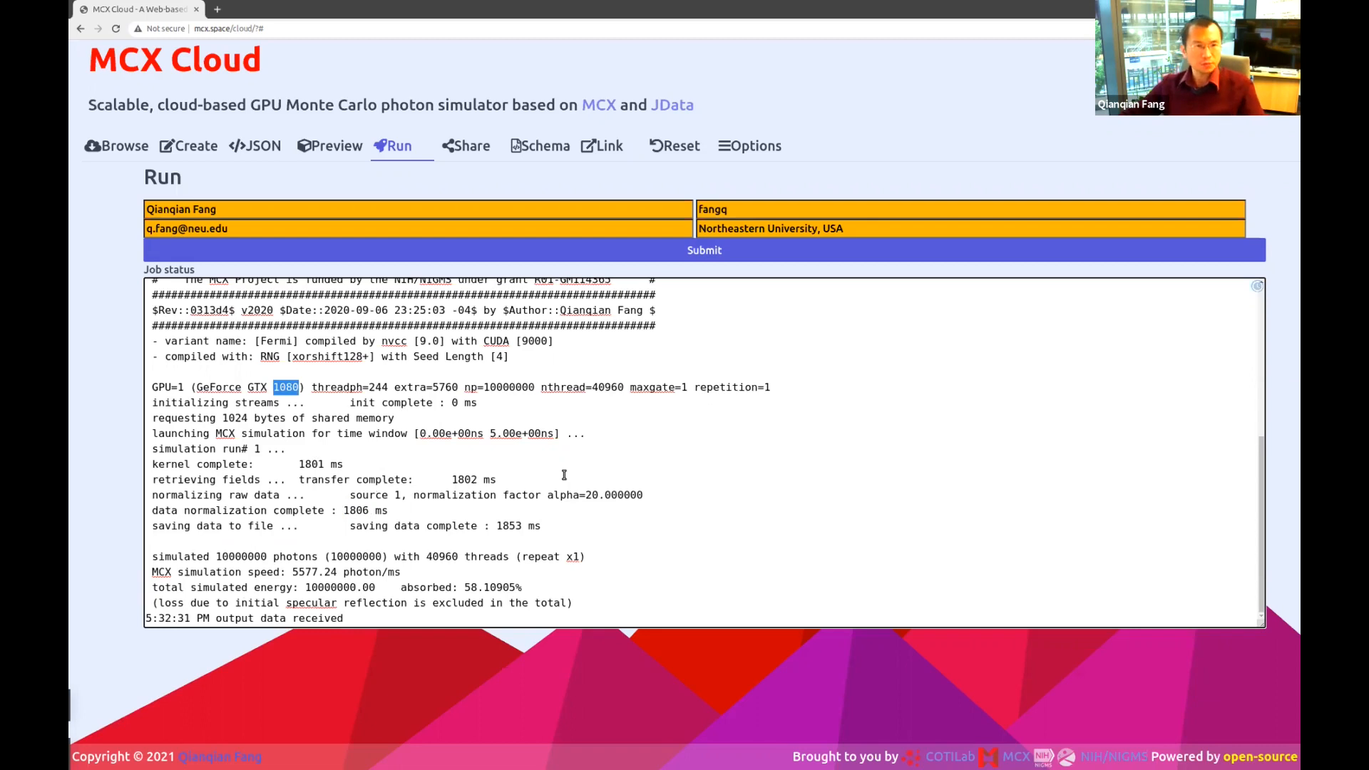
scroll(510, 392, up, 3)
click(329, 145)
drag(472, 349, 535, 419)
Drag the colormap lower bound to mid-range, orbit the cube, then go back to the JSON input.
drag(776, 223, 871, 226)
drag(454, 494, 424, 589)
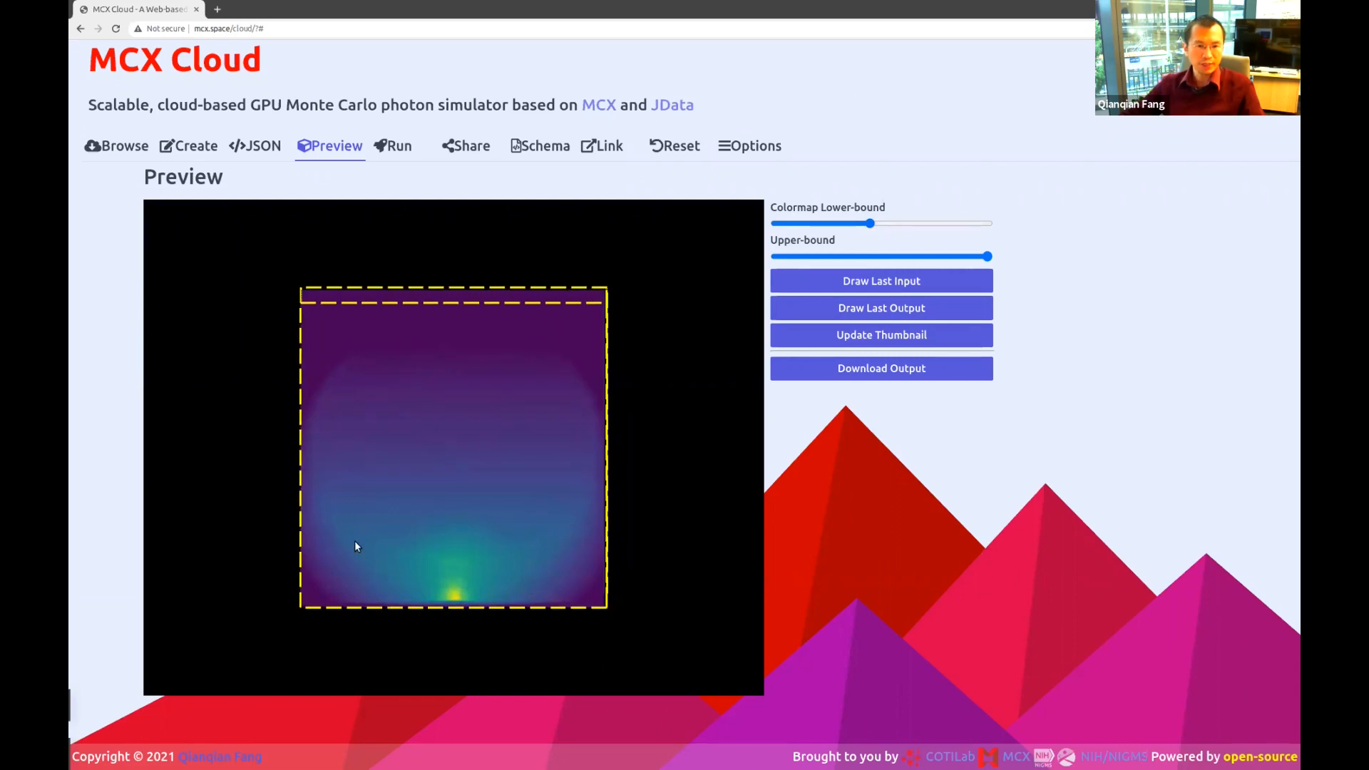
drag(310, 431, 497, 404)
click(259, 146)
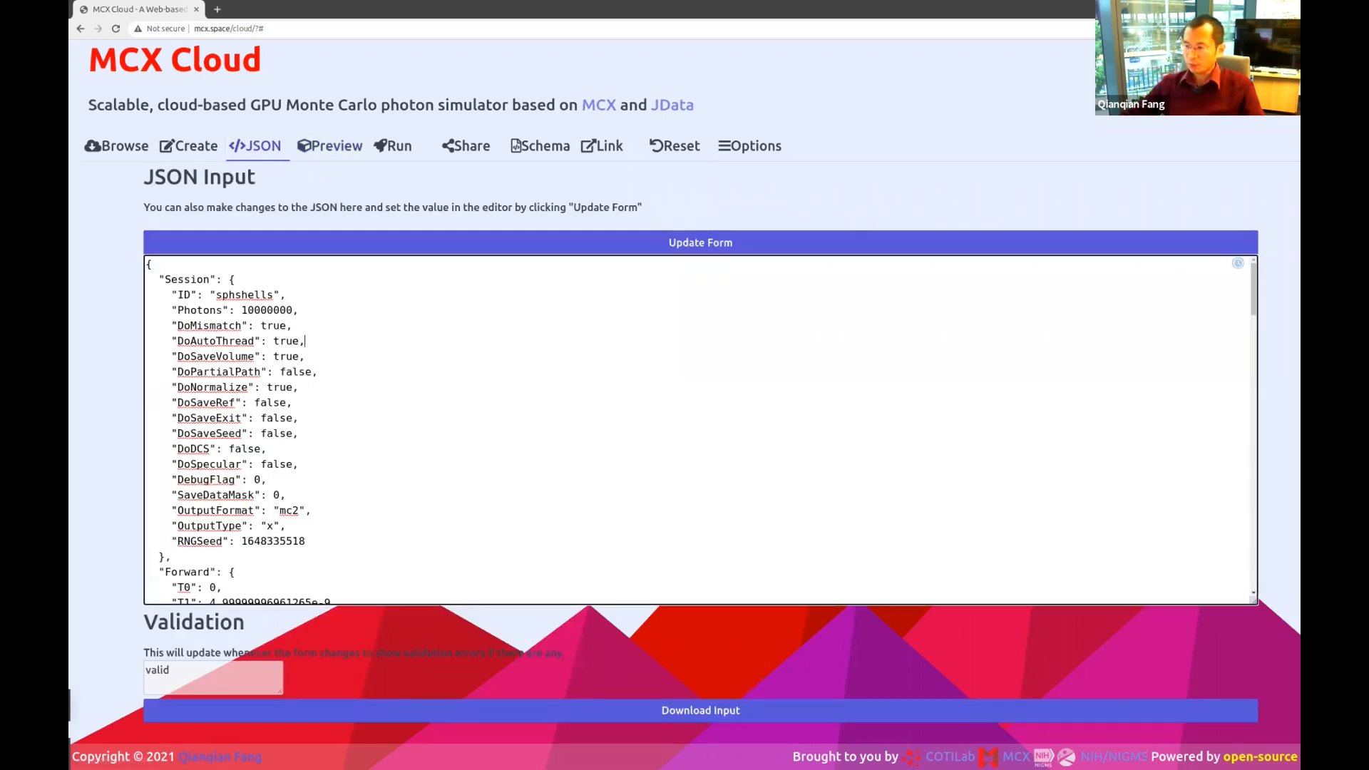
In the terminal, go up from bin to the parent mcx folder and list it.
key(alt+Tab)
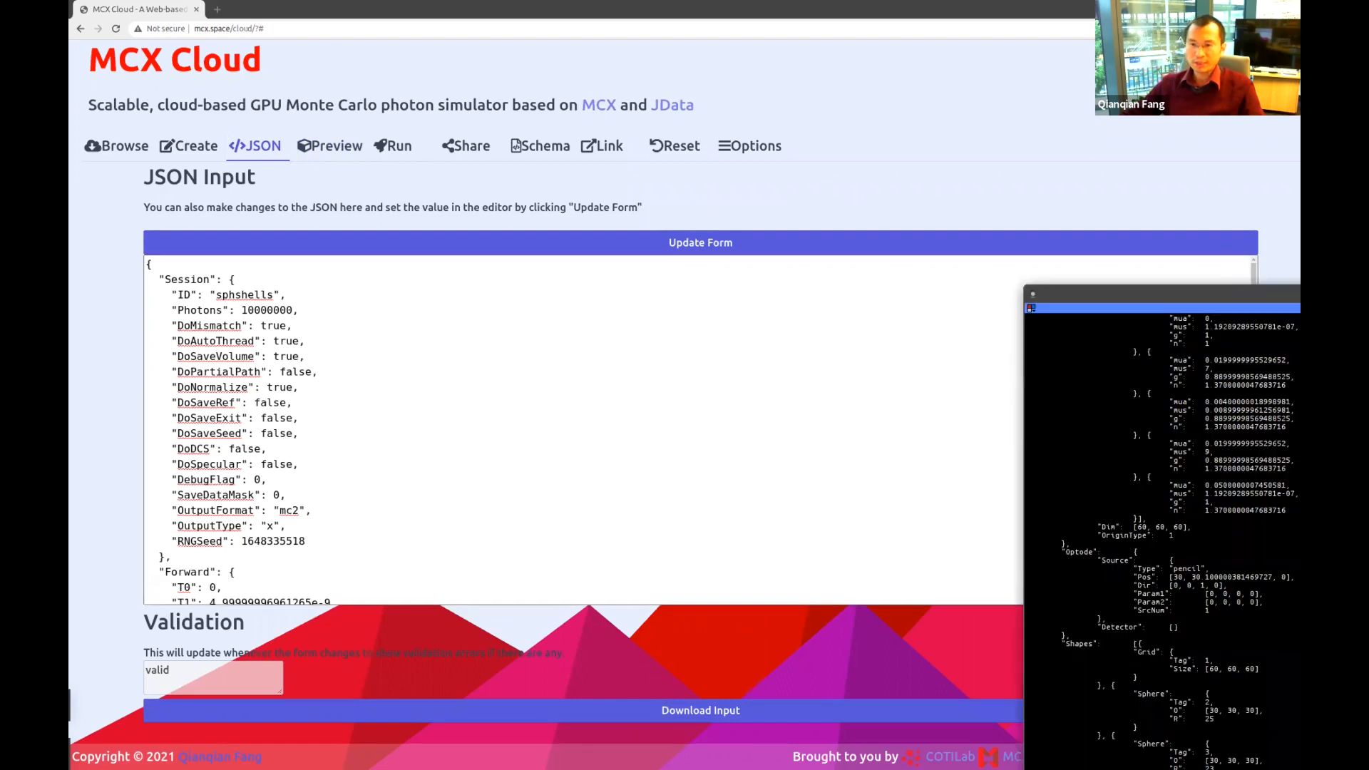
drag(1171, 291, 469, 114)
scroll(653, 472, up, 15)
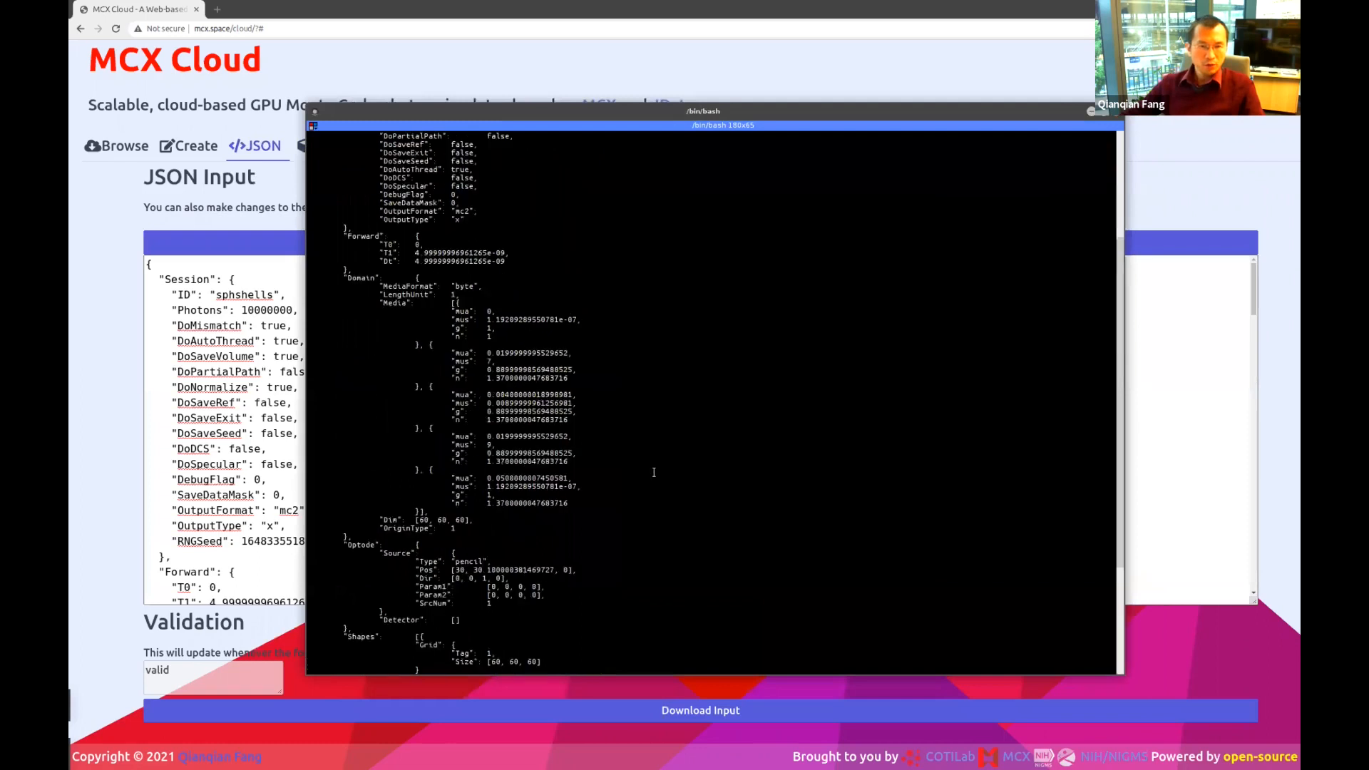
scroll(653, 472, down, 15)
text(c)
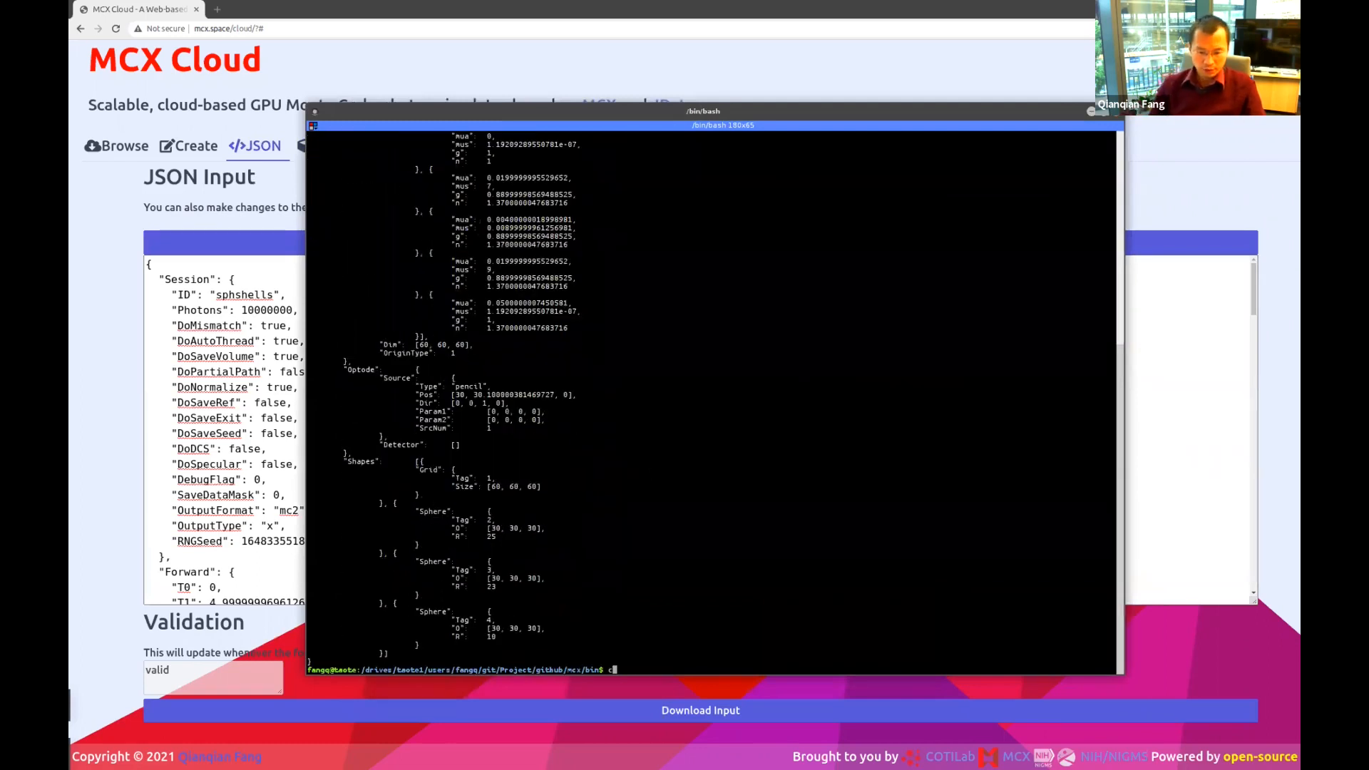
text(d ../)
key(Return)
text(ls)
key(Return)
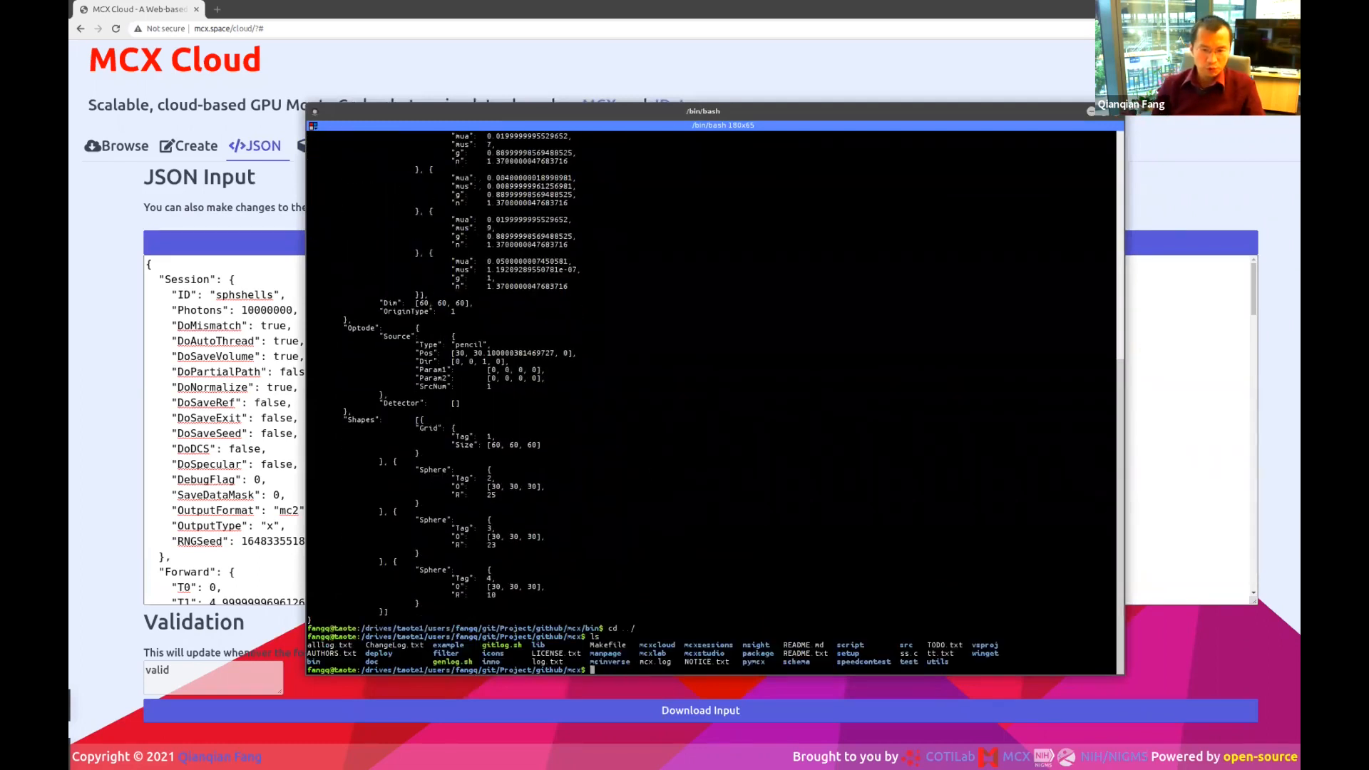
Enter the example folder and list its subfolders newest first with ls -lt.
text(cd exa)
key(Tab)
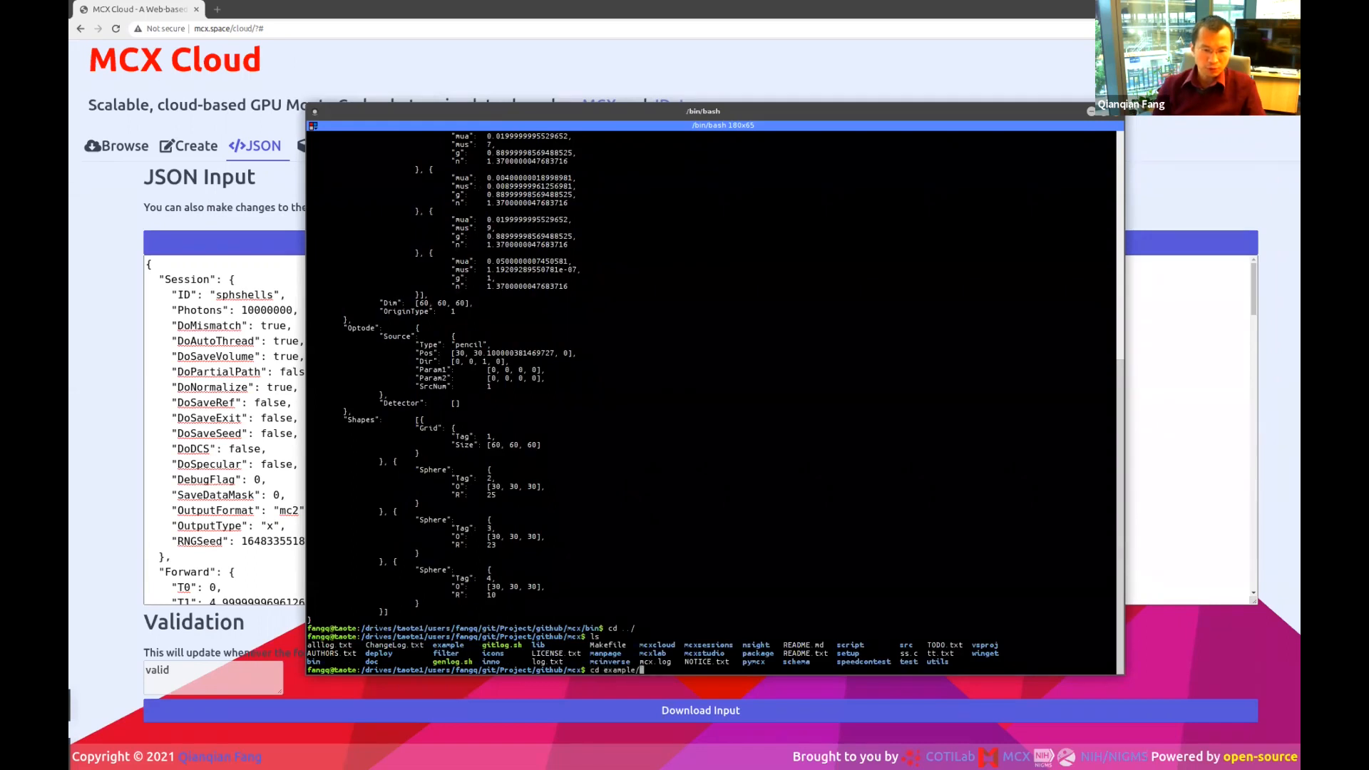
key(Return)
text(ls -lt)
key(Return)
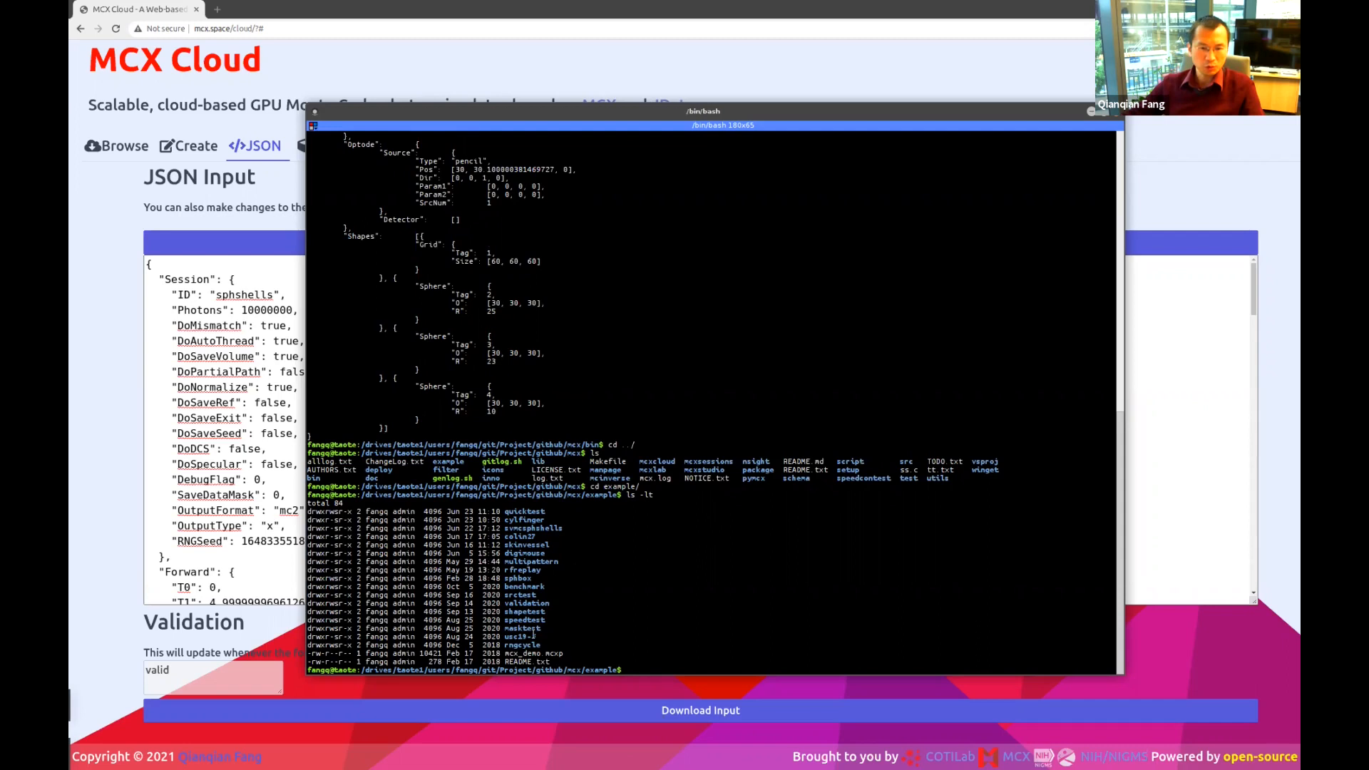
Change into the usc19-5 folder and list its files with ls -lt.
double_click(533, 636)
text(cd)
middle_click(601, 566)
key(Return)
text(ls -lt)
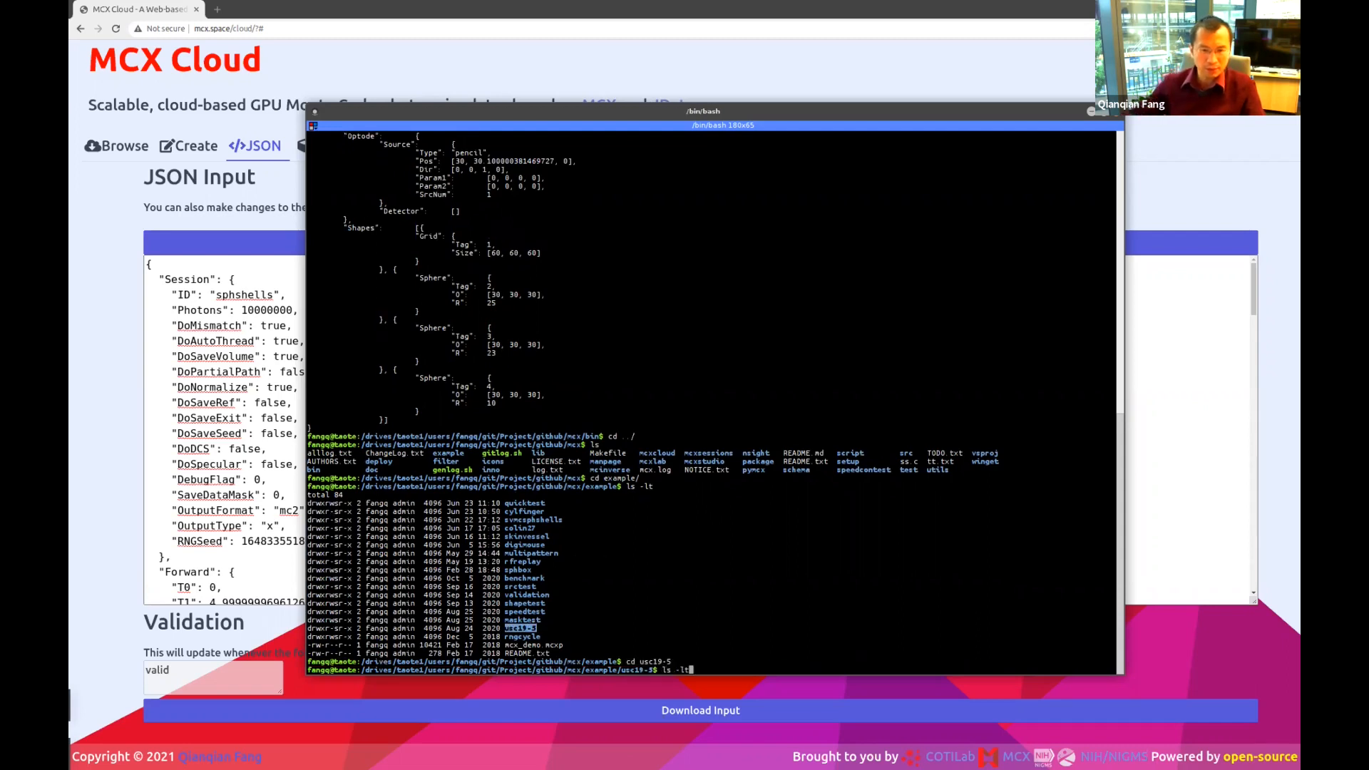
key(Return)
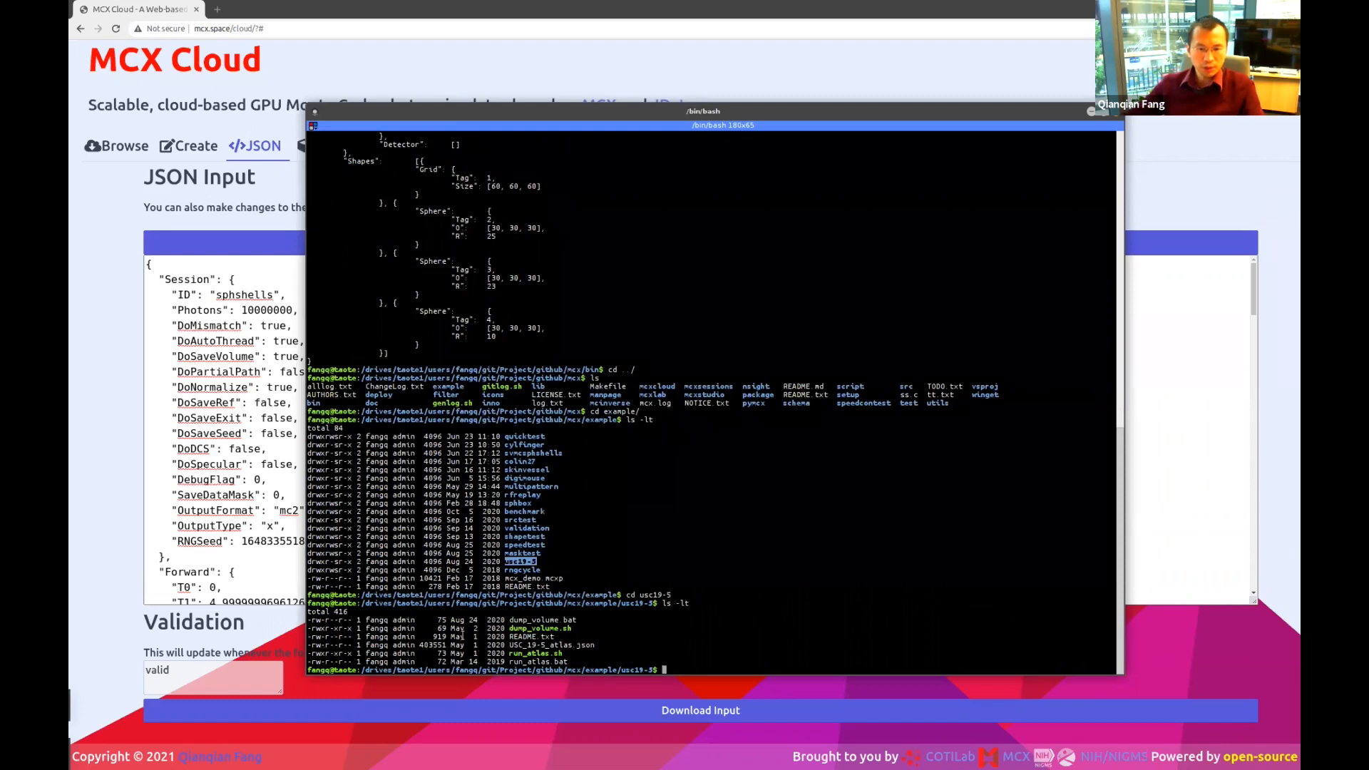
View USC_19-5_atlas.json with more, then type the mcx --dumpjson command exporting to final_195.json.
double_click(549, 644)
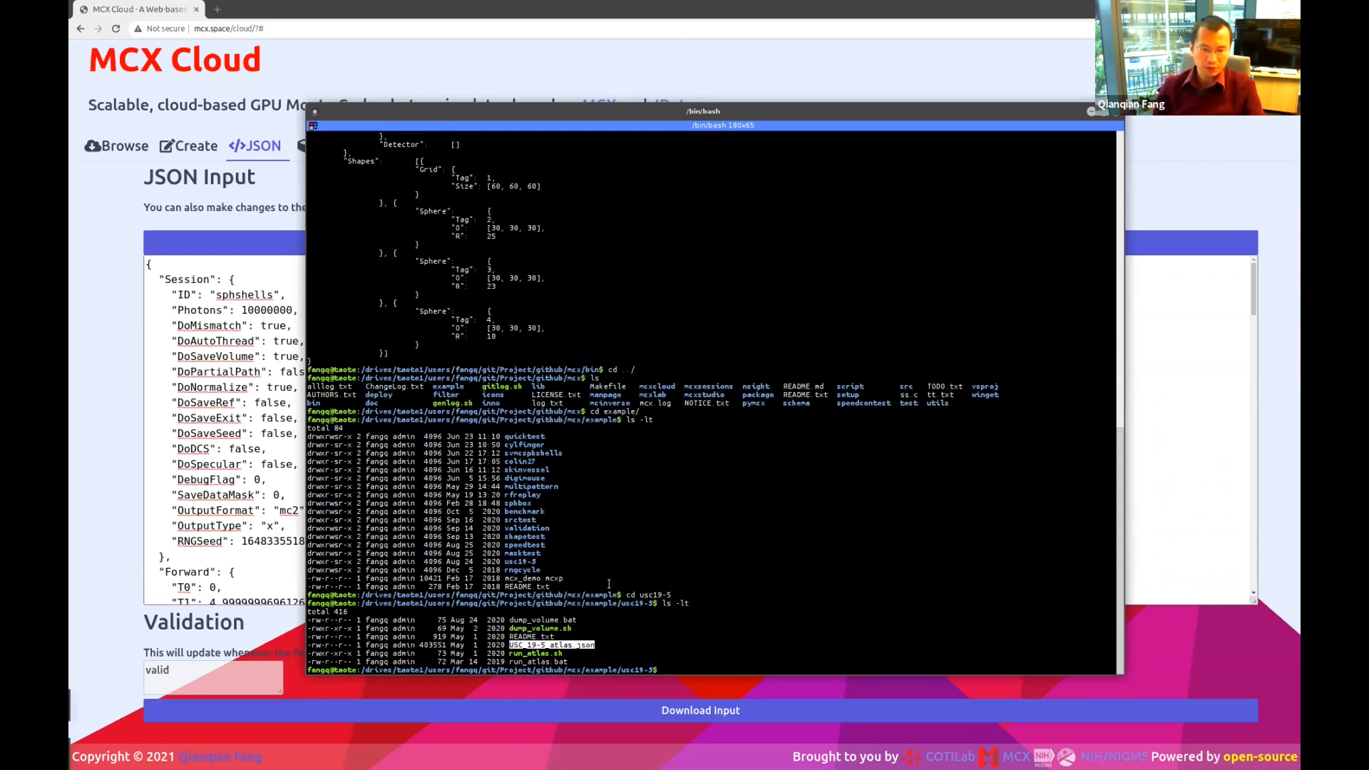
text(more USC_19-5_atlas.json)
key(Return)
key(q)
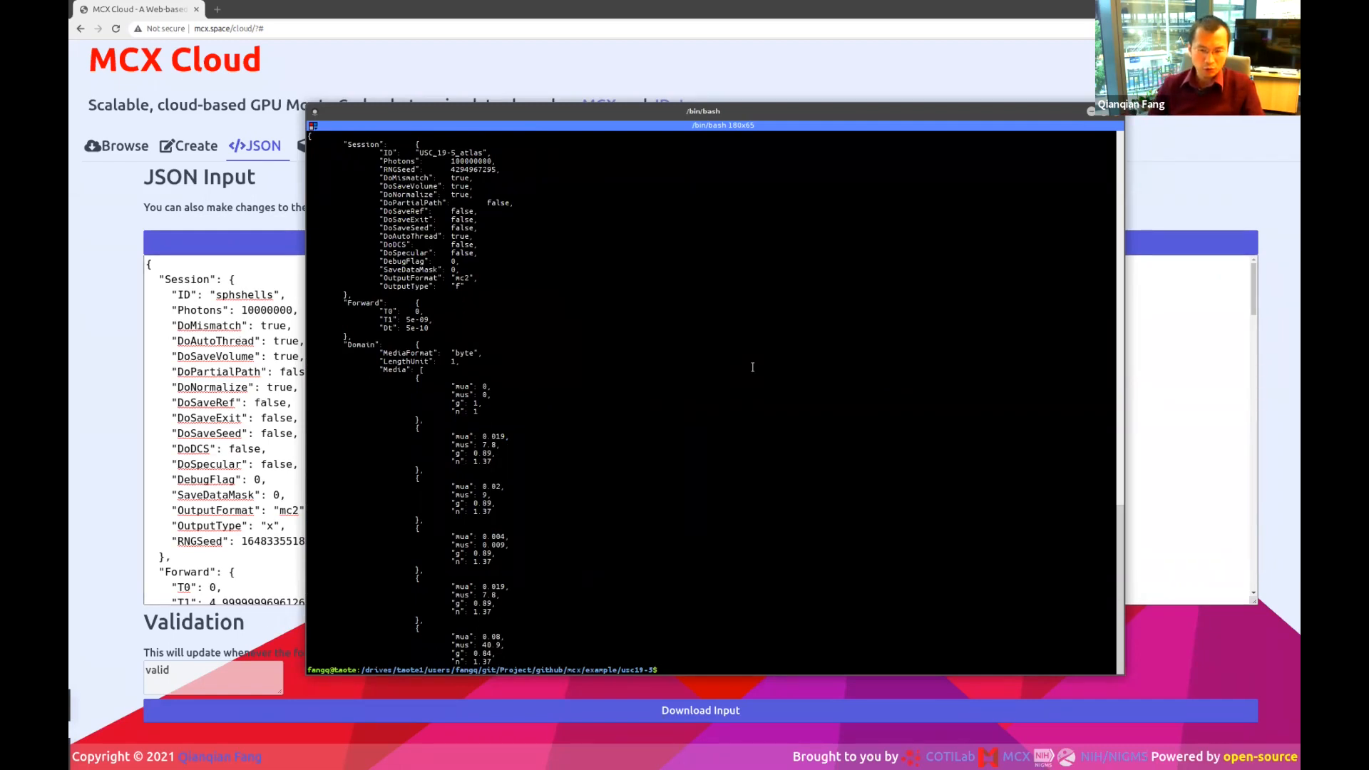
text(../../)
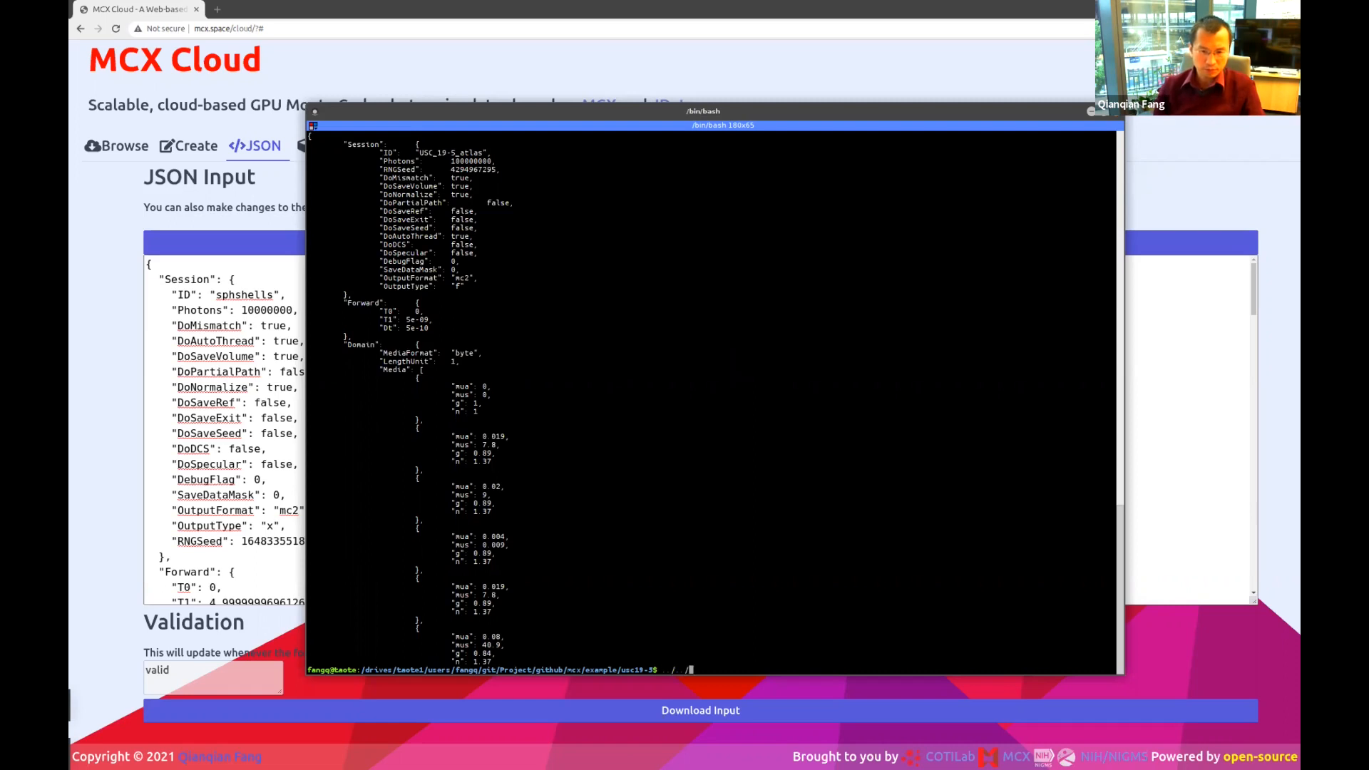
text(bin/mcx )
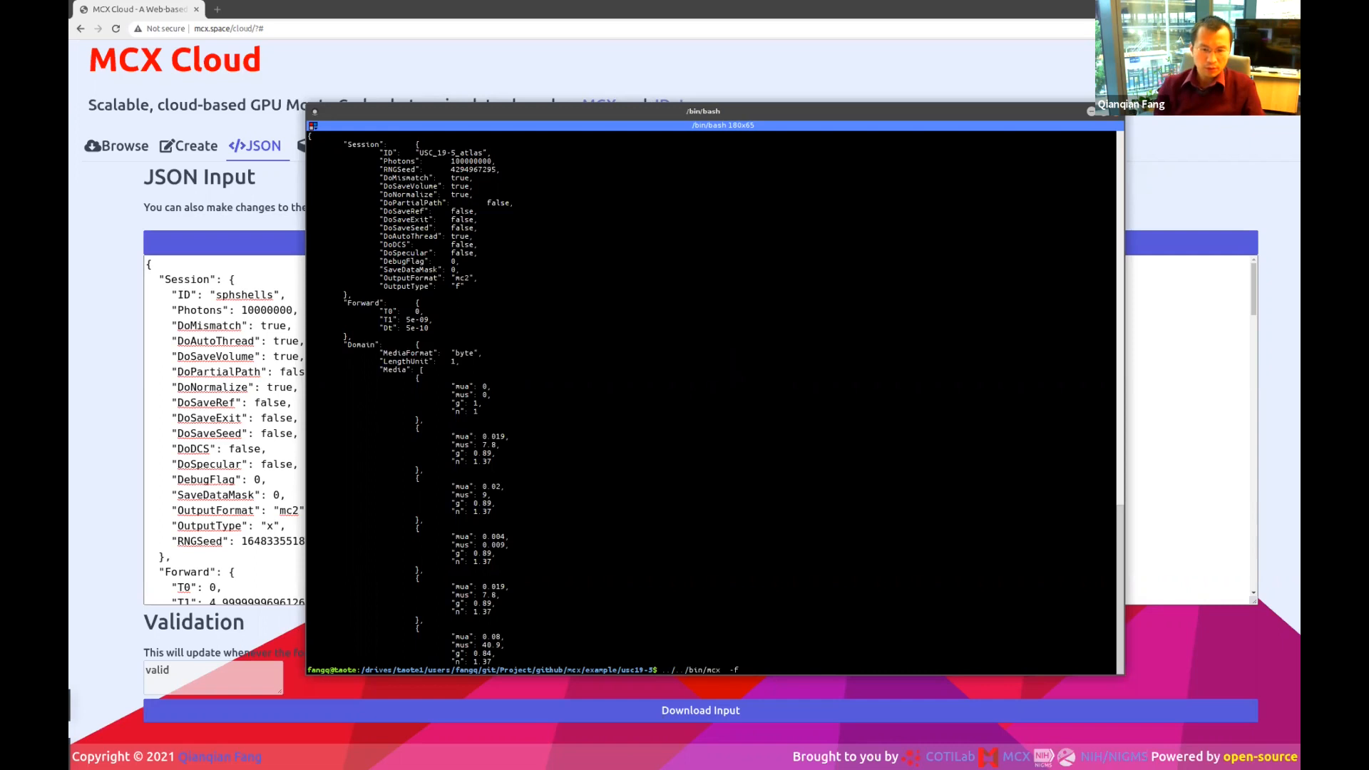
text( -f USC_19-5_atlas.json)
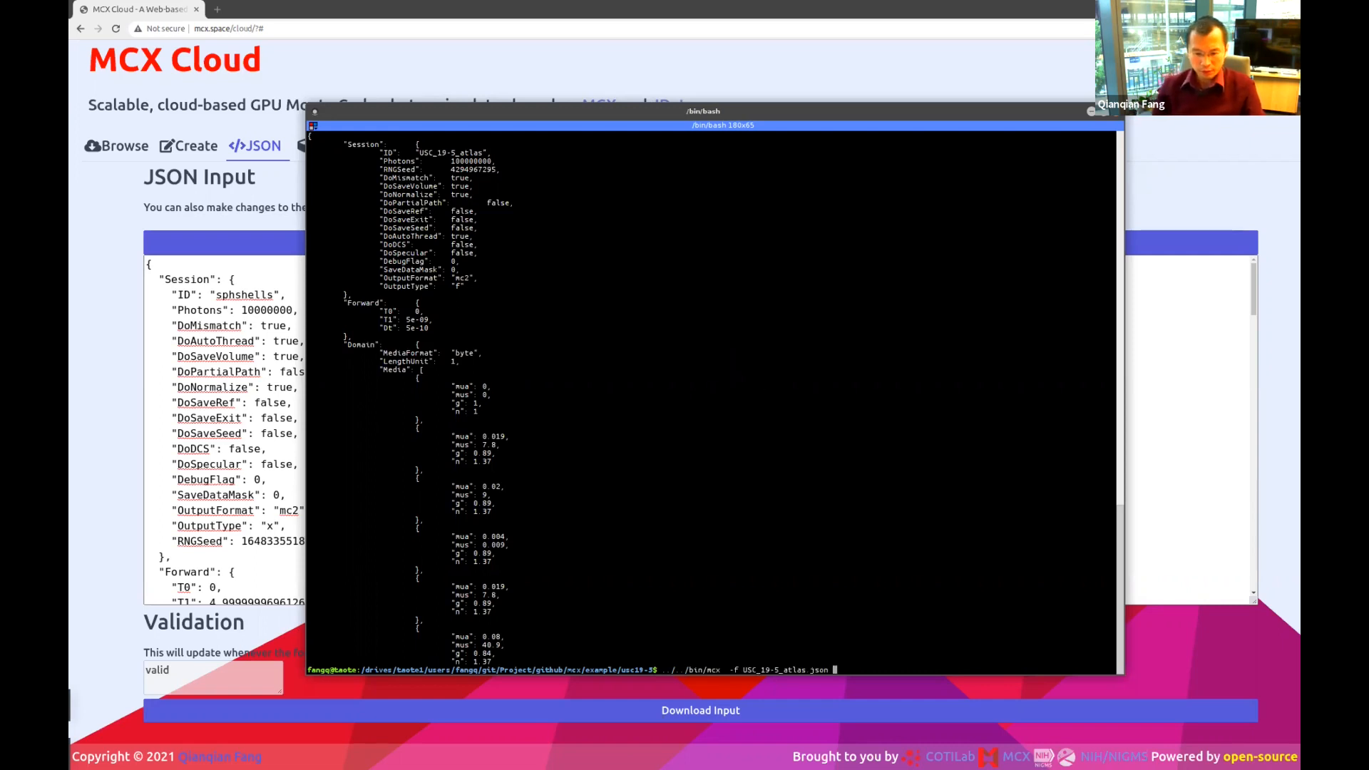
text( --dumpjson)
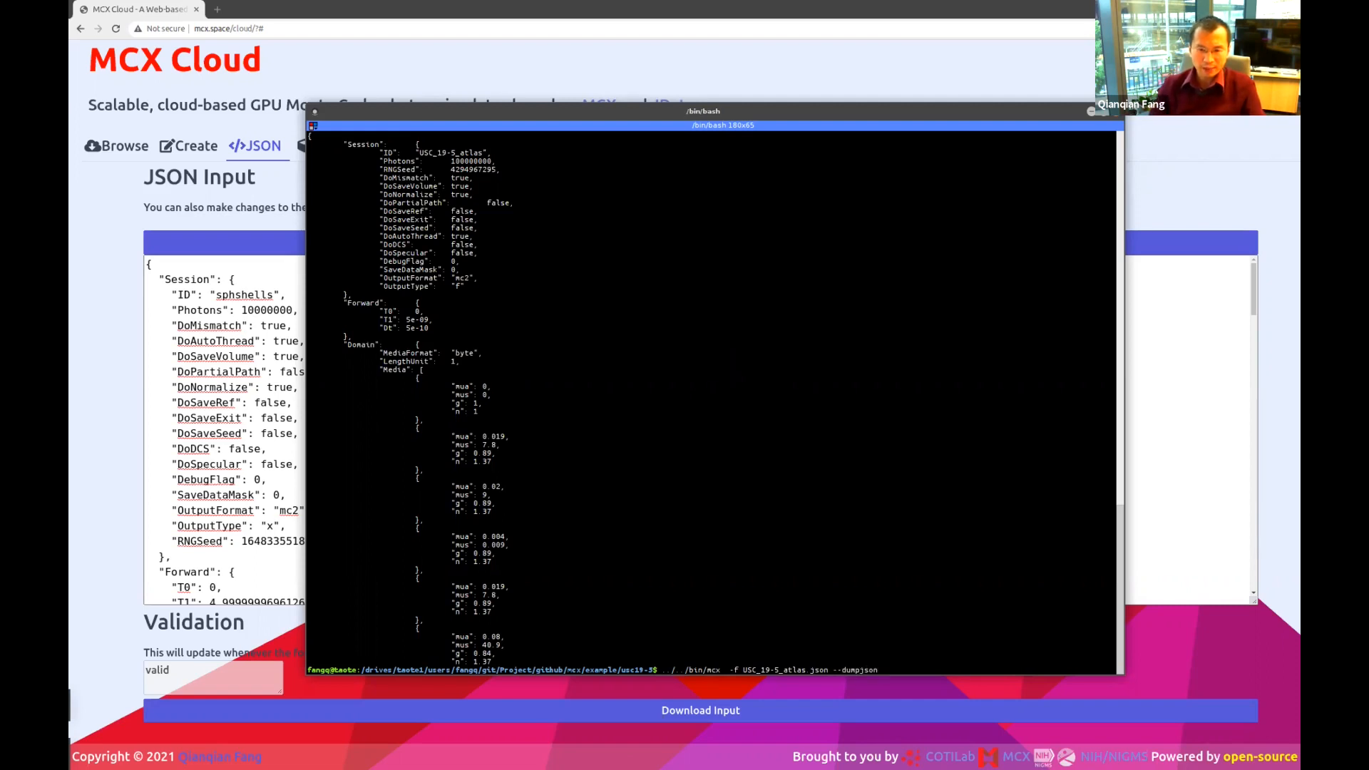
text( >)
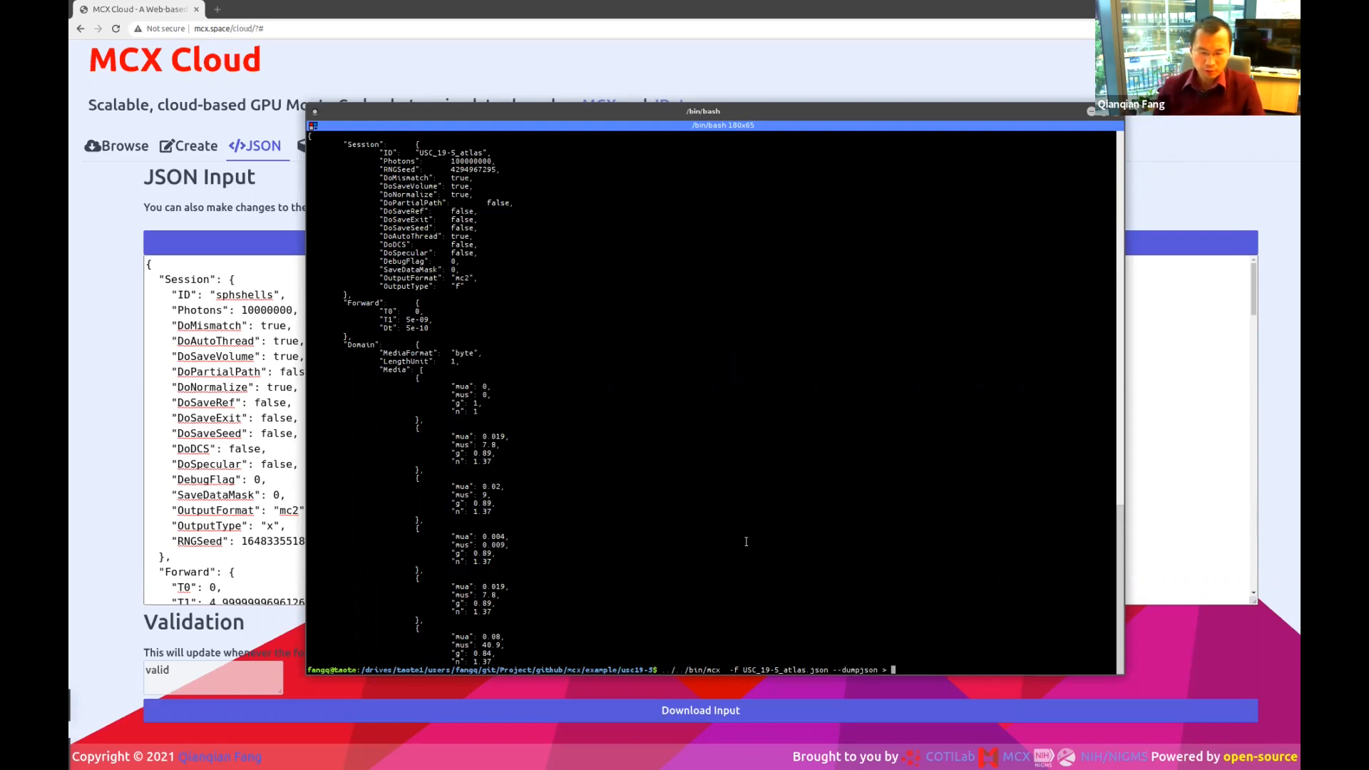
text(u)
key(BackSpace)
text(final)
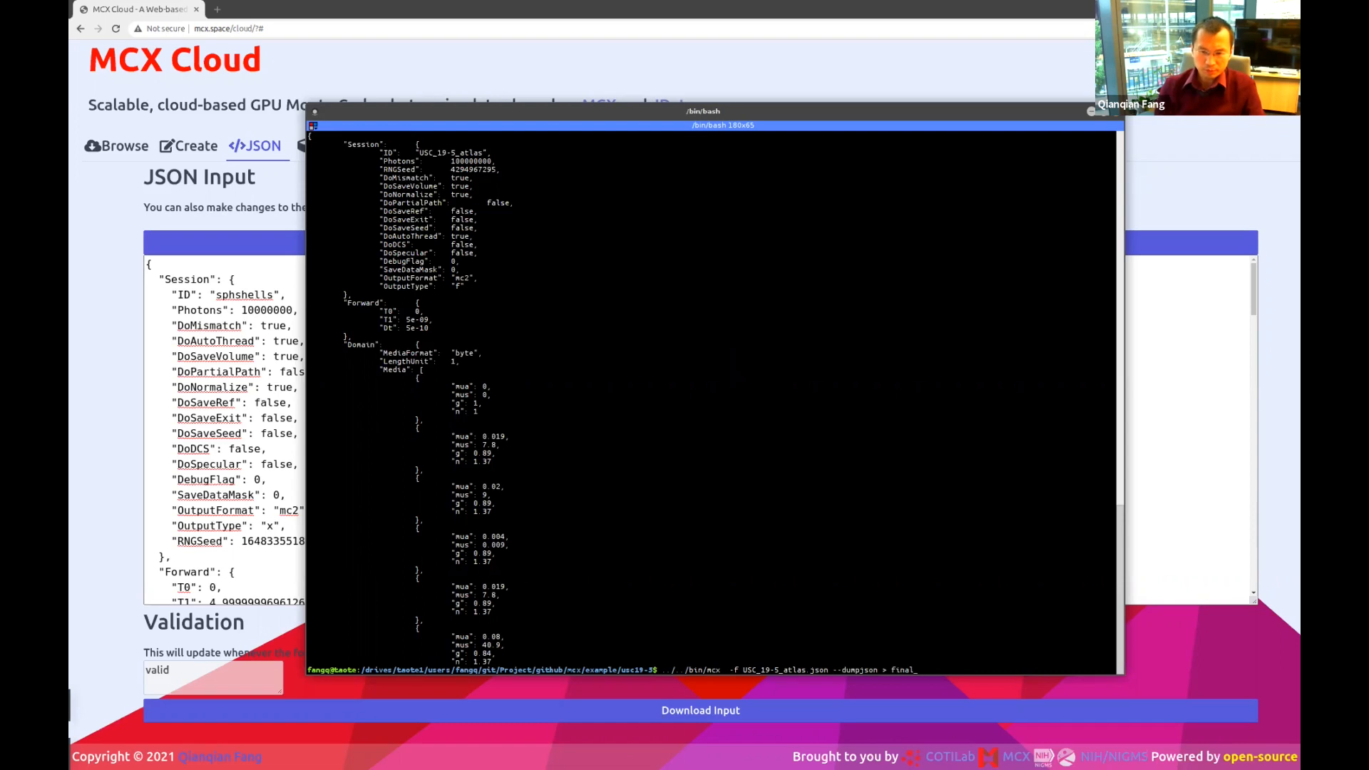
text(_196)
text(.json)
Run the export and open final_195.json in NEdit.
key(Return)
text(nedit)
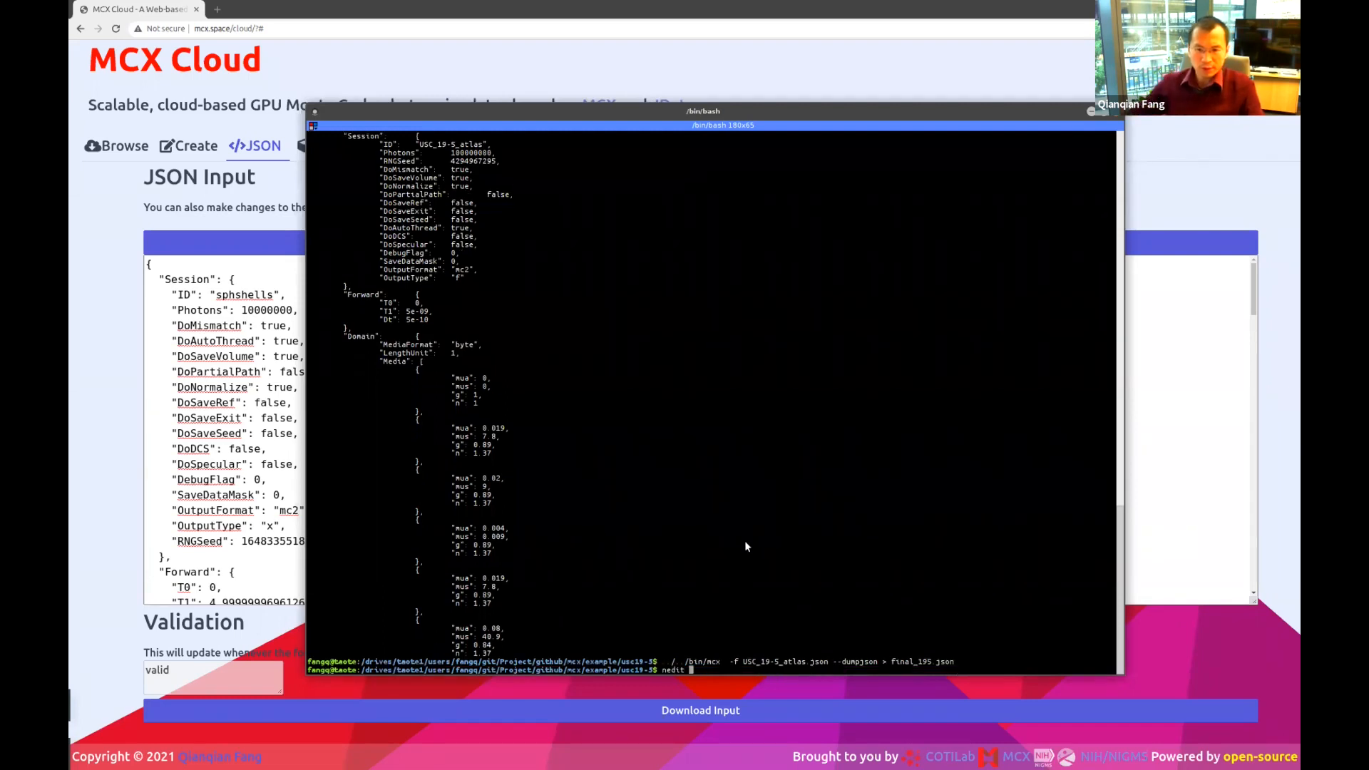
double_click(922, 662)
middle_click(922, 662)
key(Return)
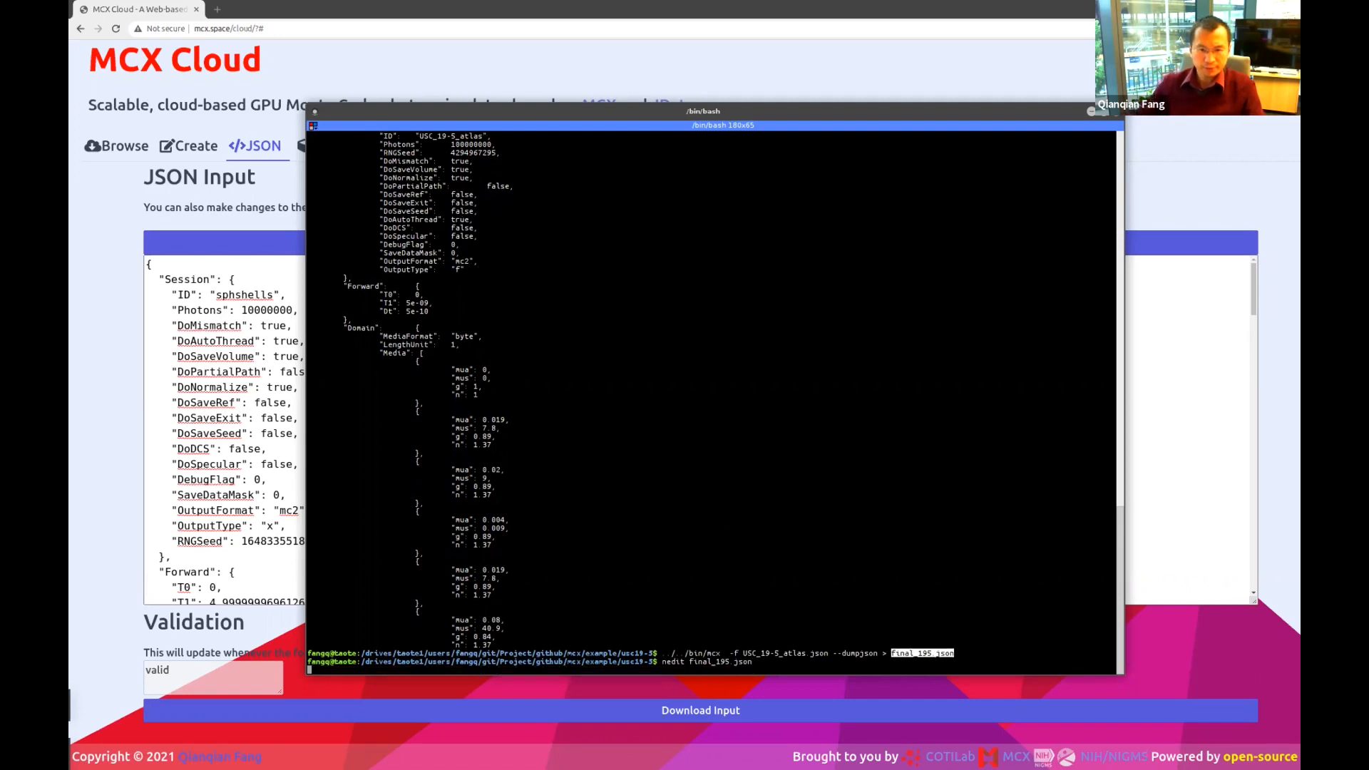
Enlarge the NEdit window, select all of final_195.json, and return to the web JSON editor.
drag(692, 259, 669, 104)
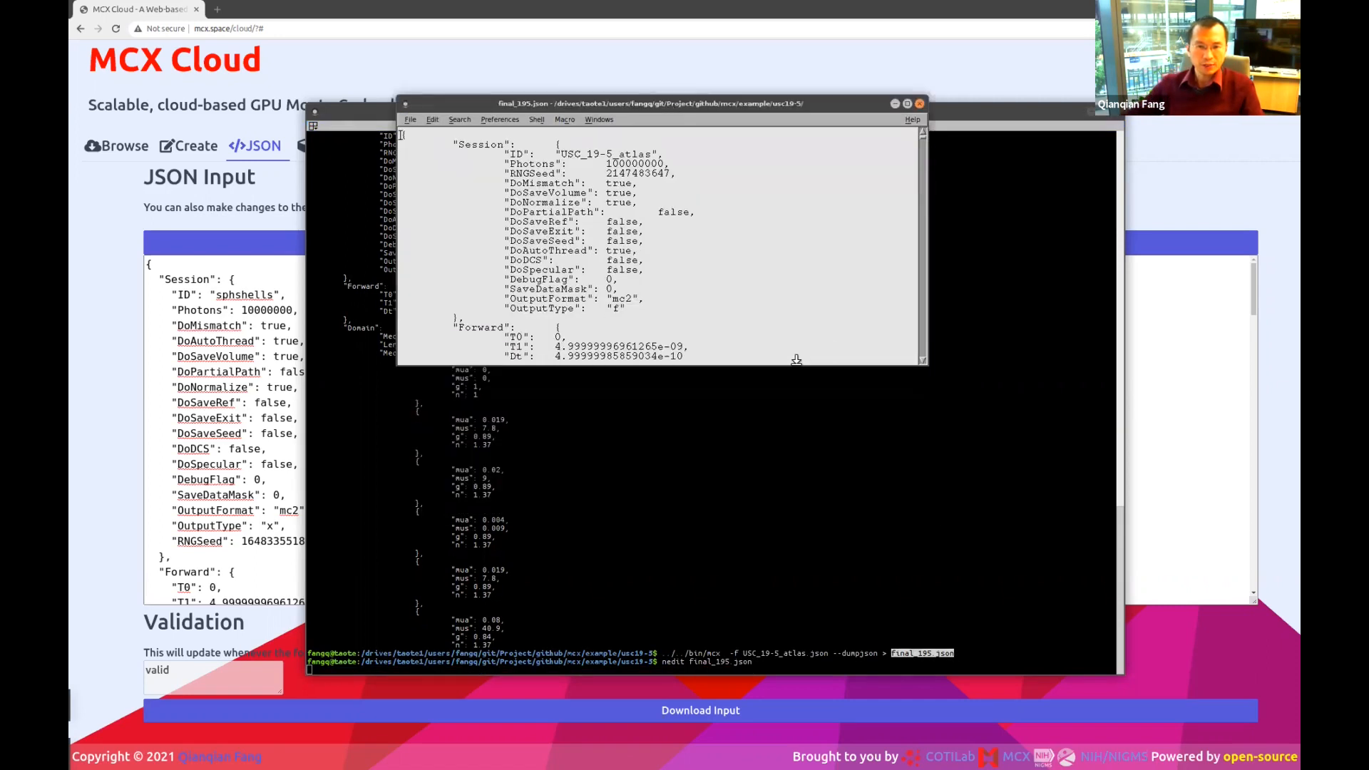
drag(796, 360, 831, 654)
scroll(700, 436, down, 15)
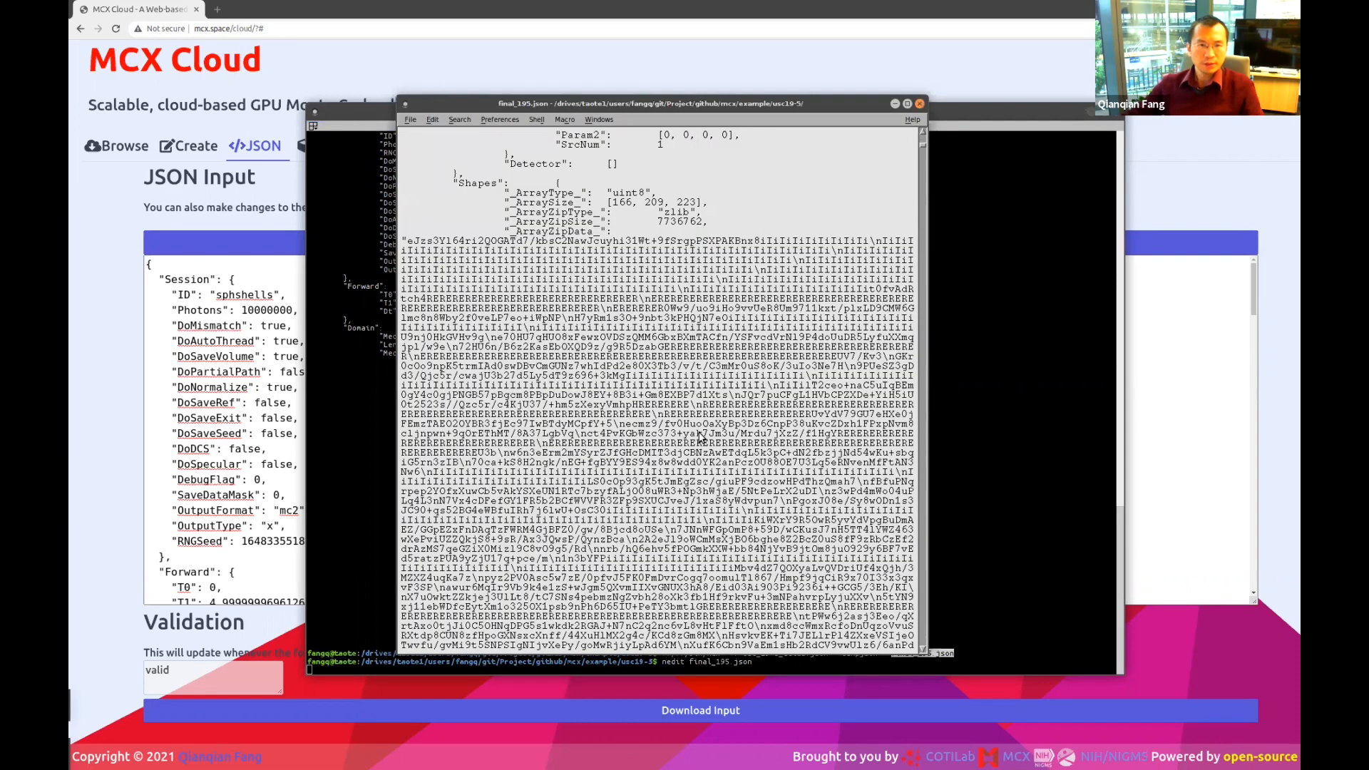
scroll(701, 436, up, 15)
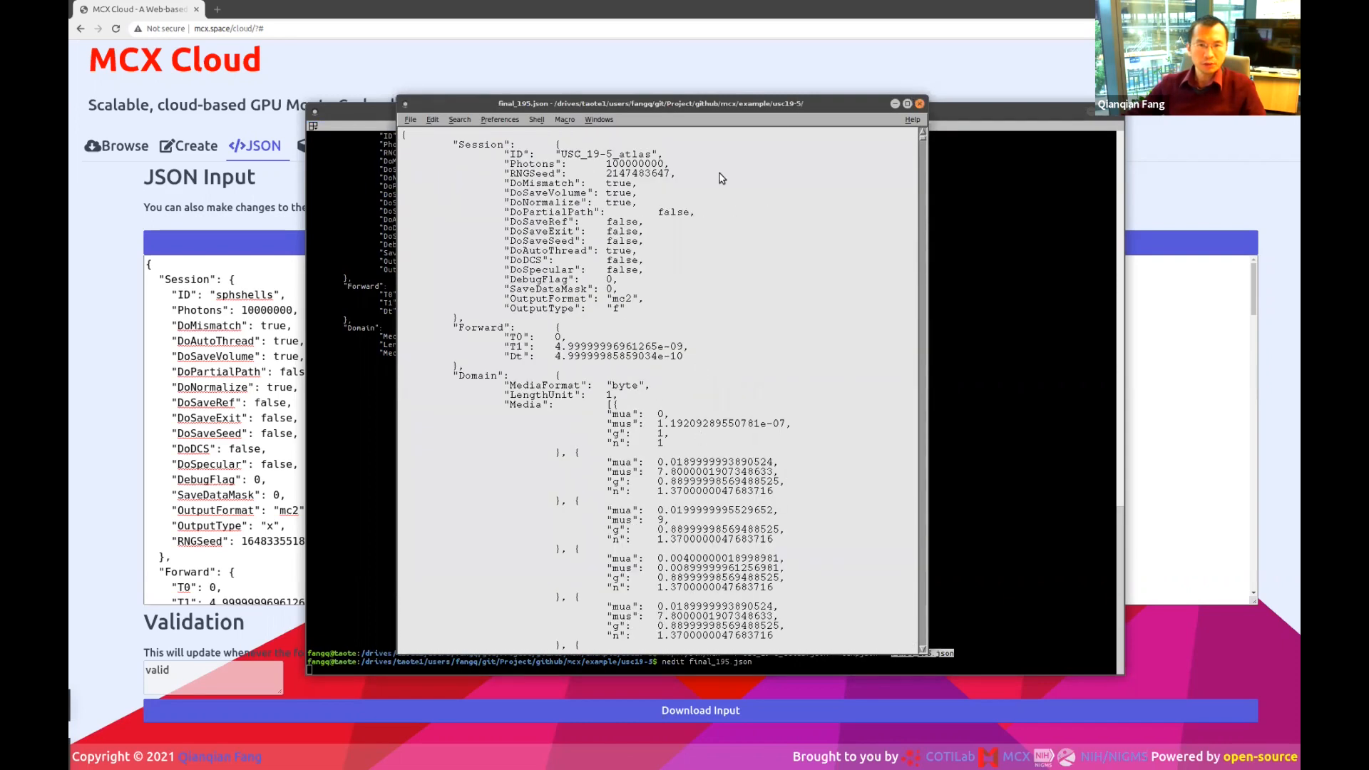
key(ctrl+a)
click(296, 454)
Replace the sphshells JSON with the pasted USC_19-5_atlas JSON and load it into the form.
key(ctrl+a)
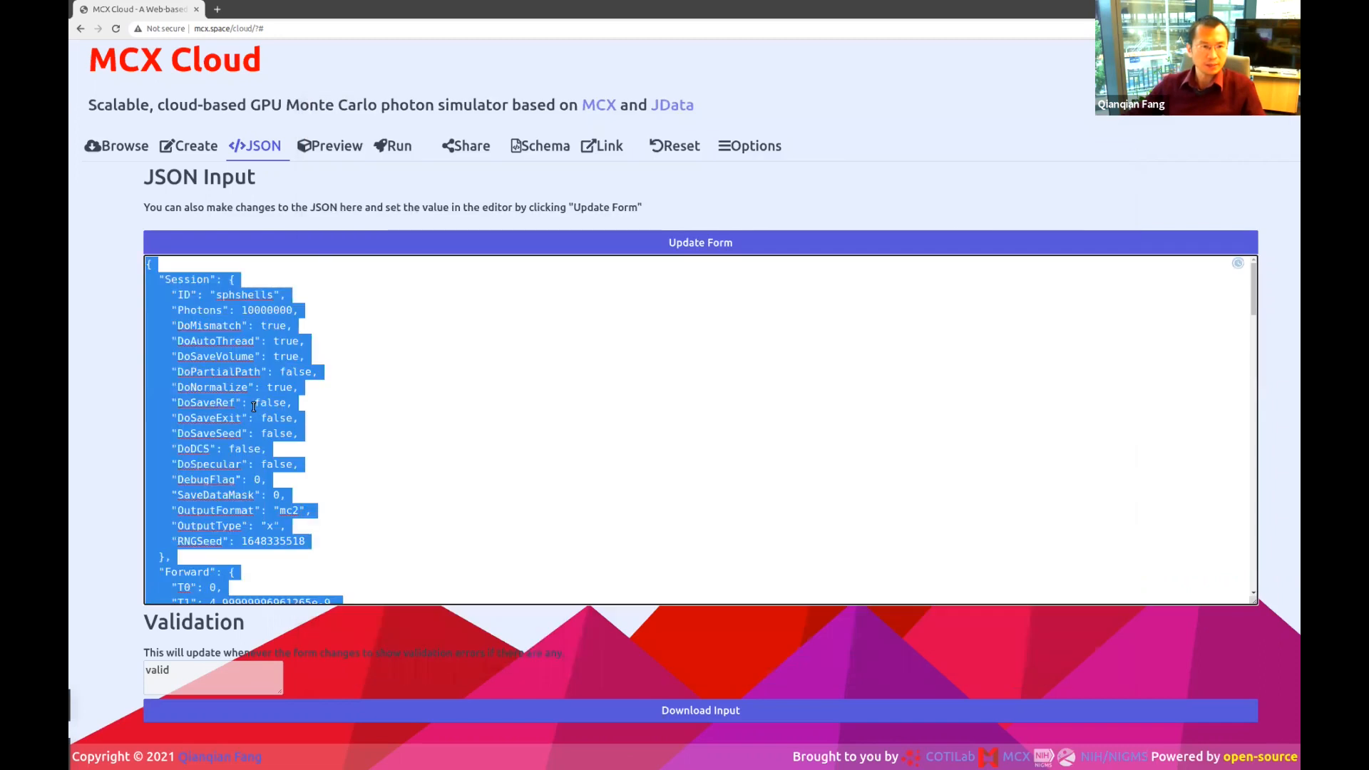
key(ctrl+v)
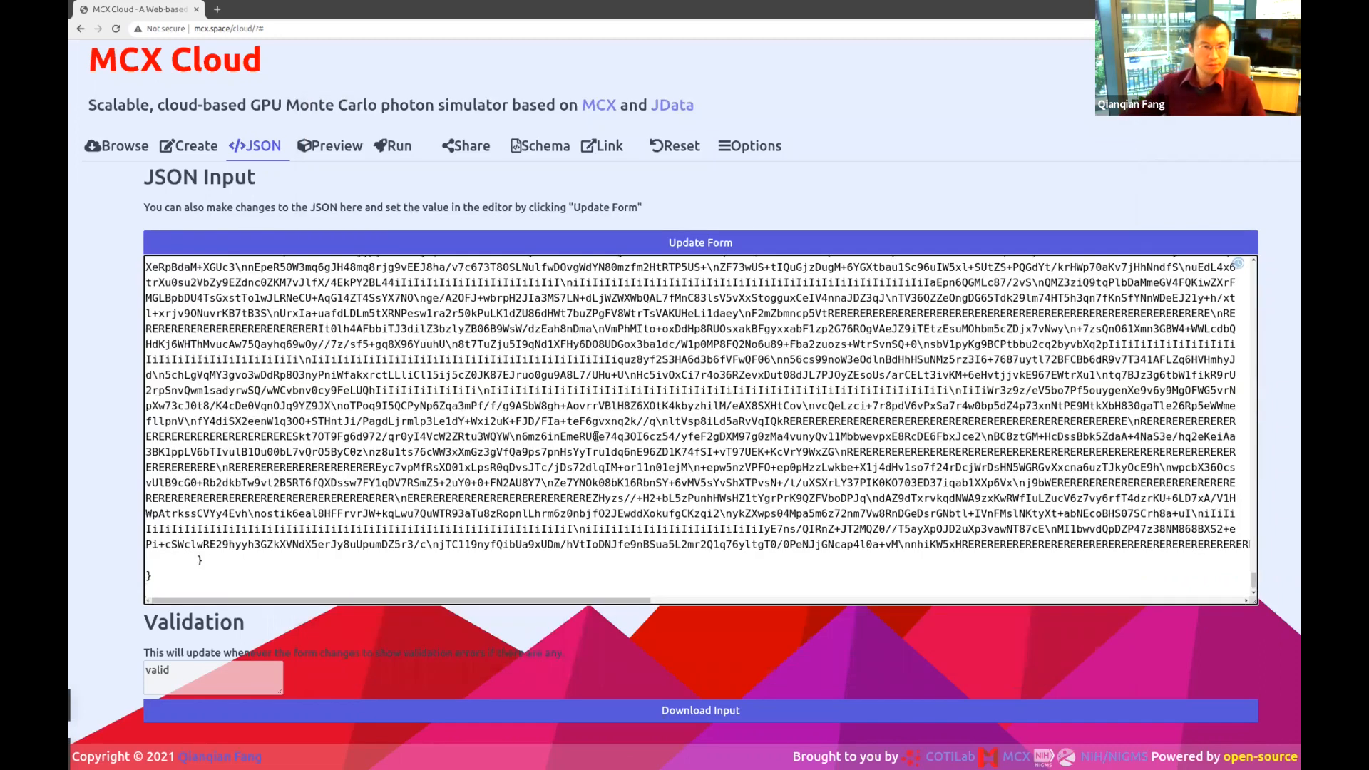
click(721, 248)
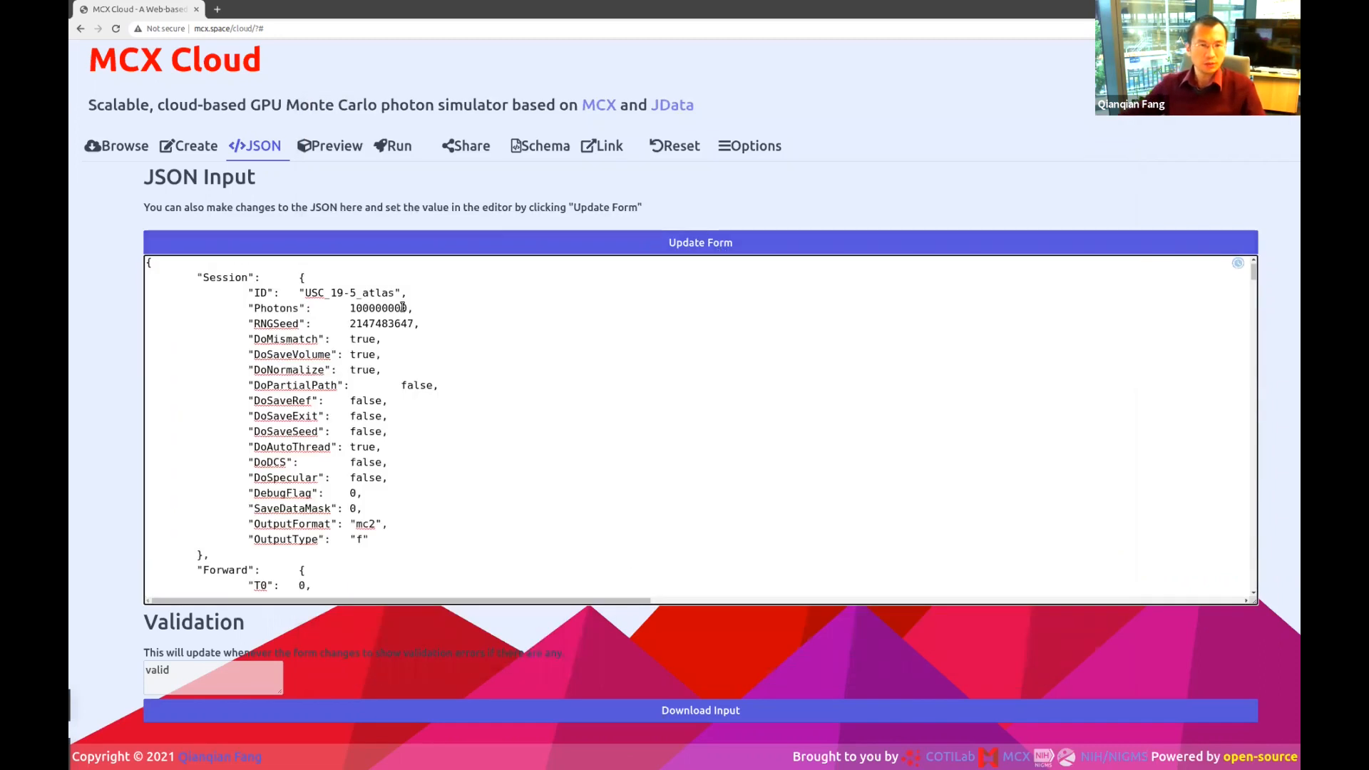
click(808, 395)
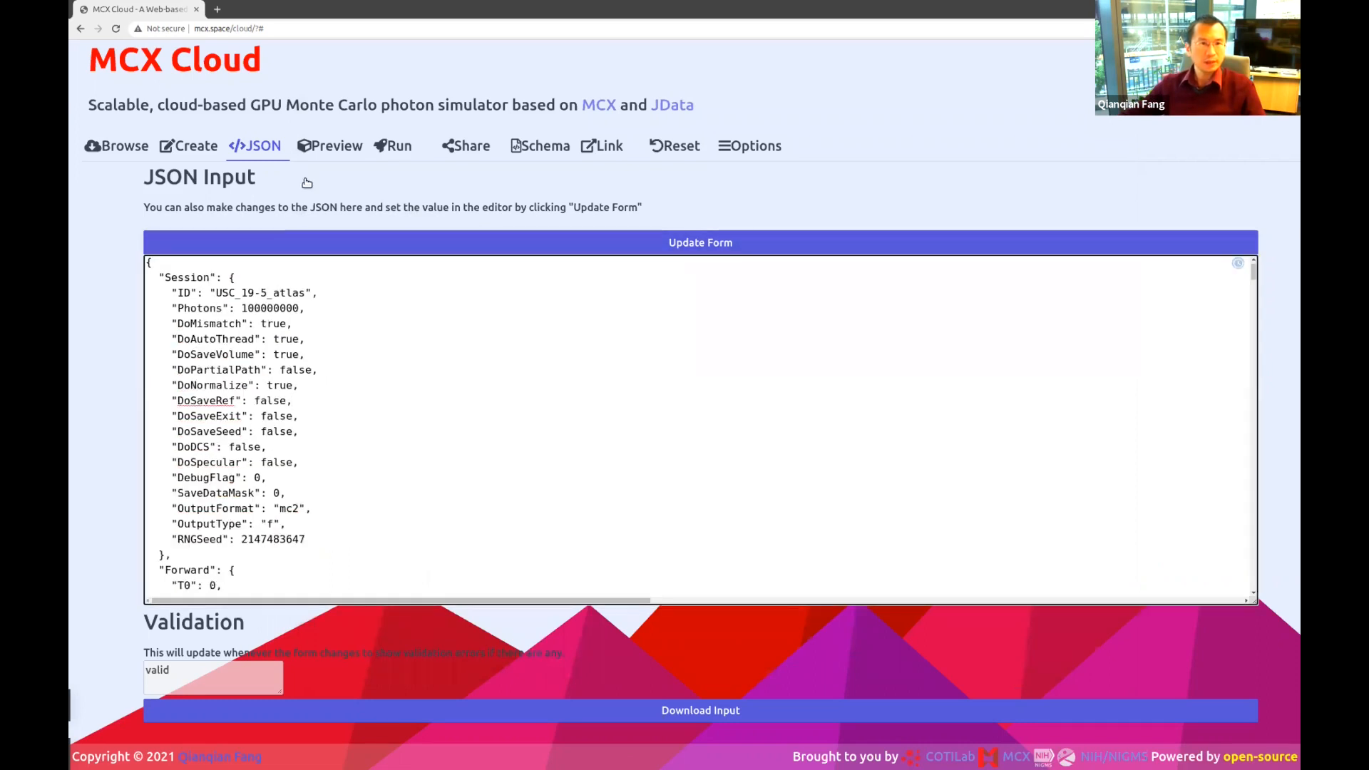
Preview the head atlas in 3D, rotating it between side and front views.
click(329, 147)
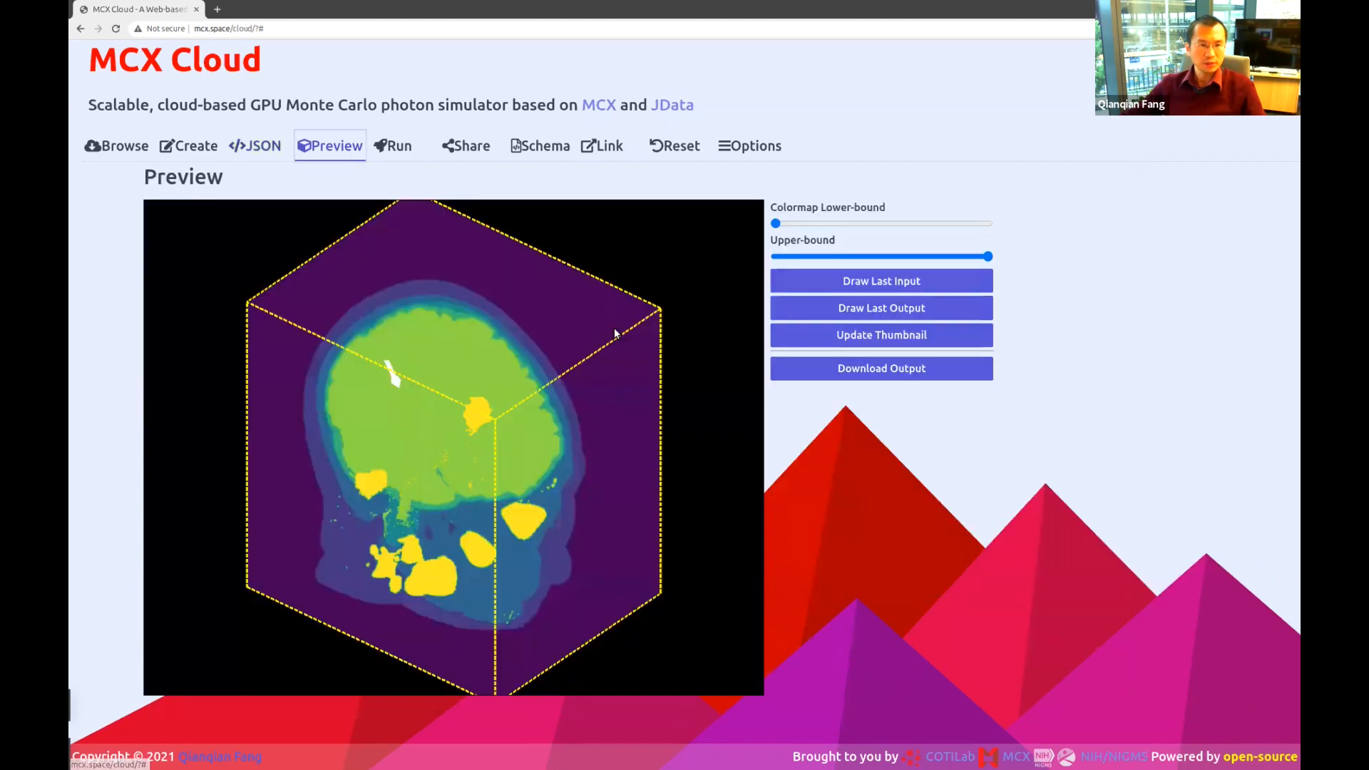
drag(504, 490, 444, 448)
drag(384, 398, 420, 371)
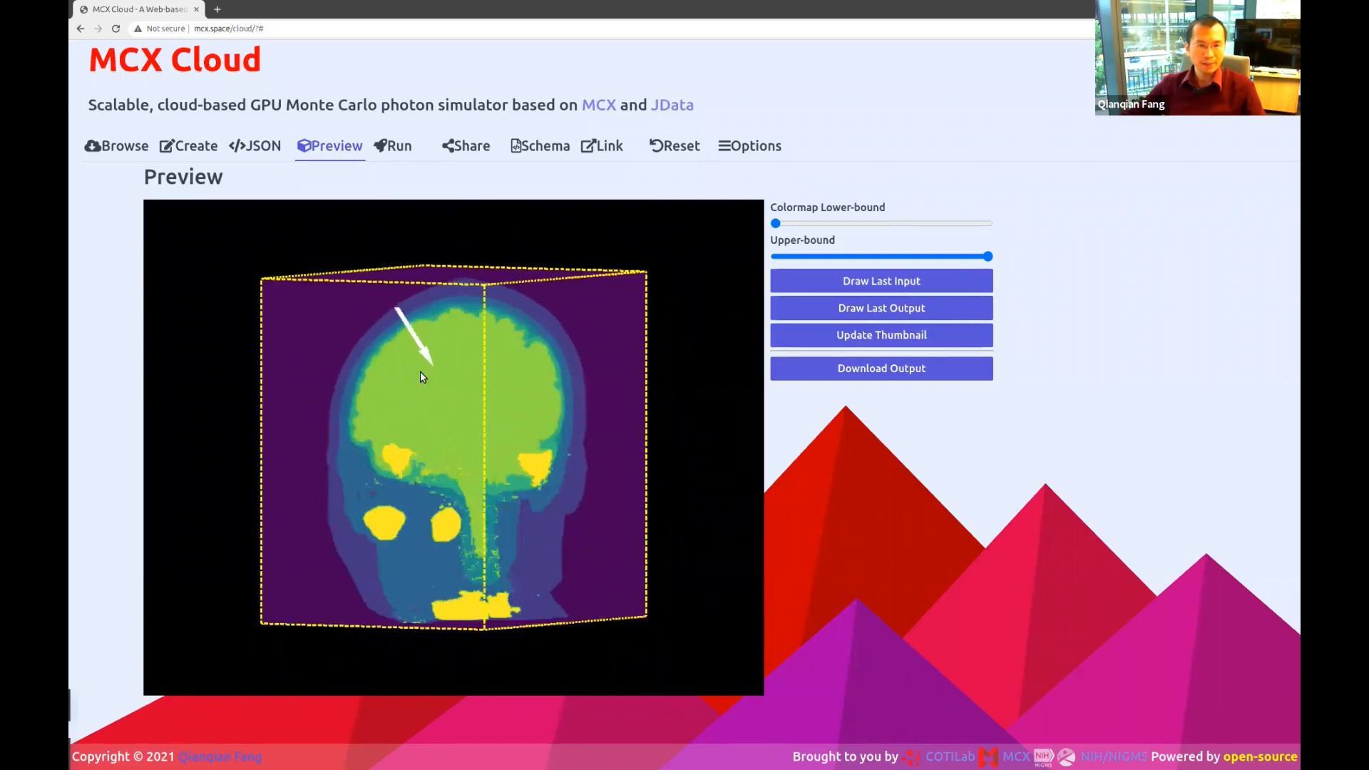
drag(508, 483, 545, 337)
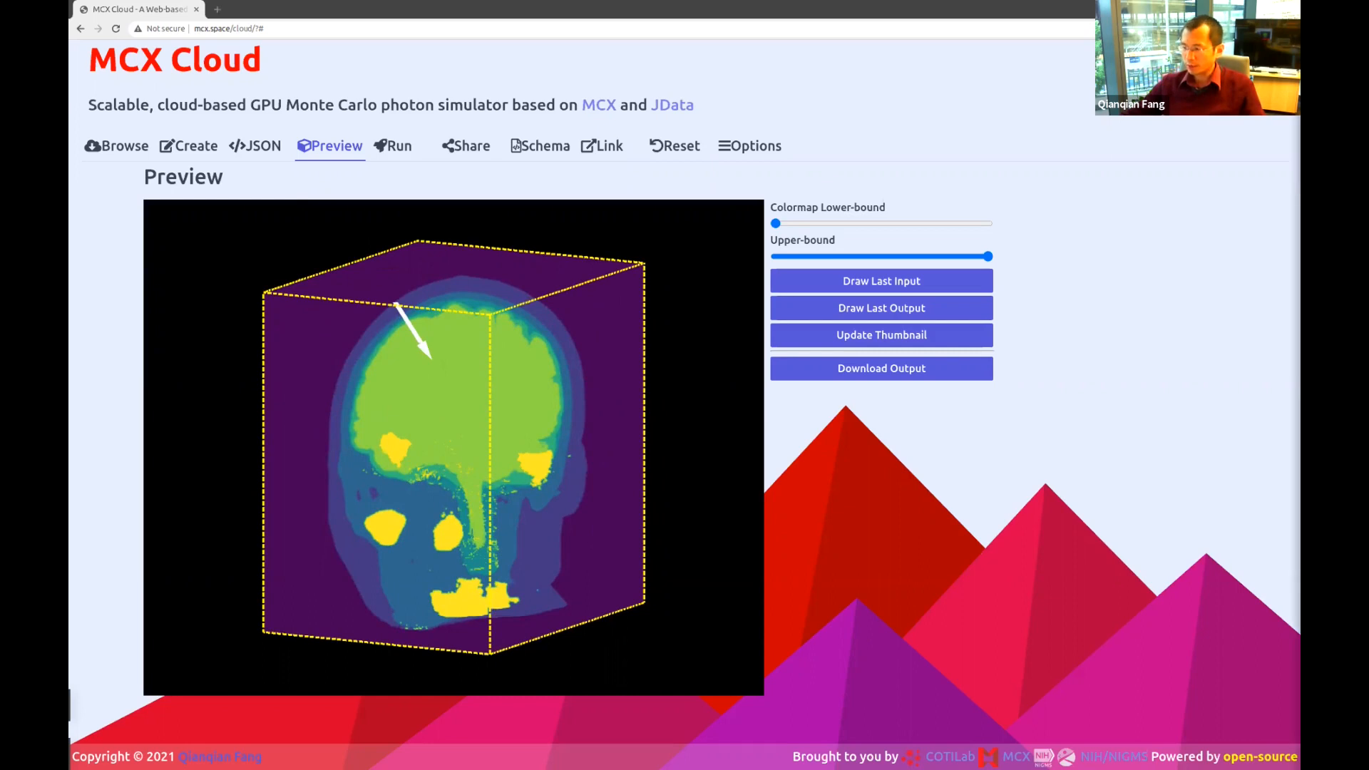
key(alt+Tab)
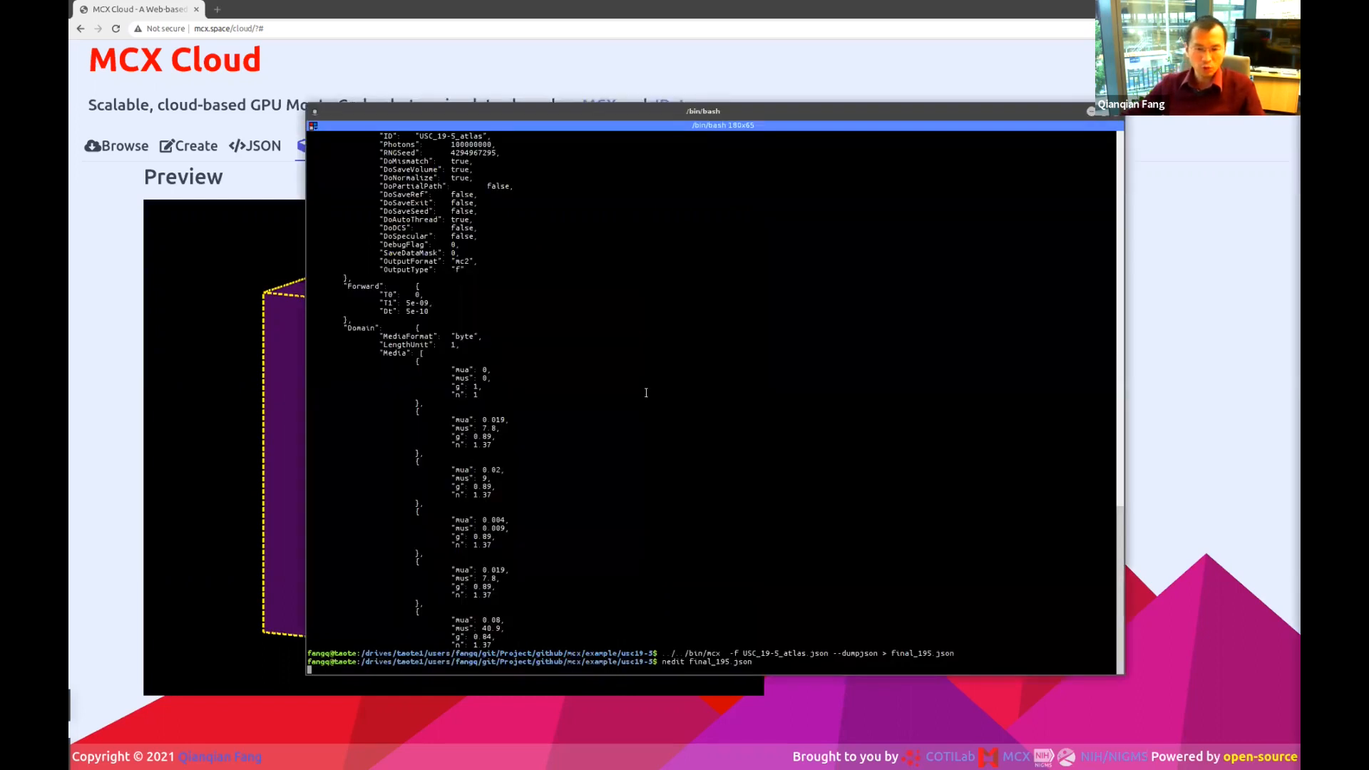
Stop the editor and list the usc19-5 folder, showing final_195.json.
key(ctrl+c)
text(lsls)
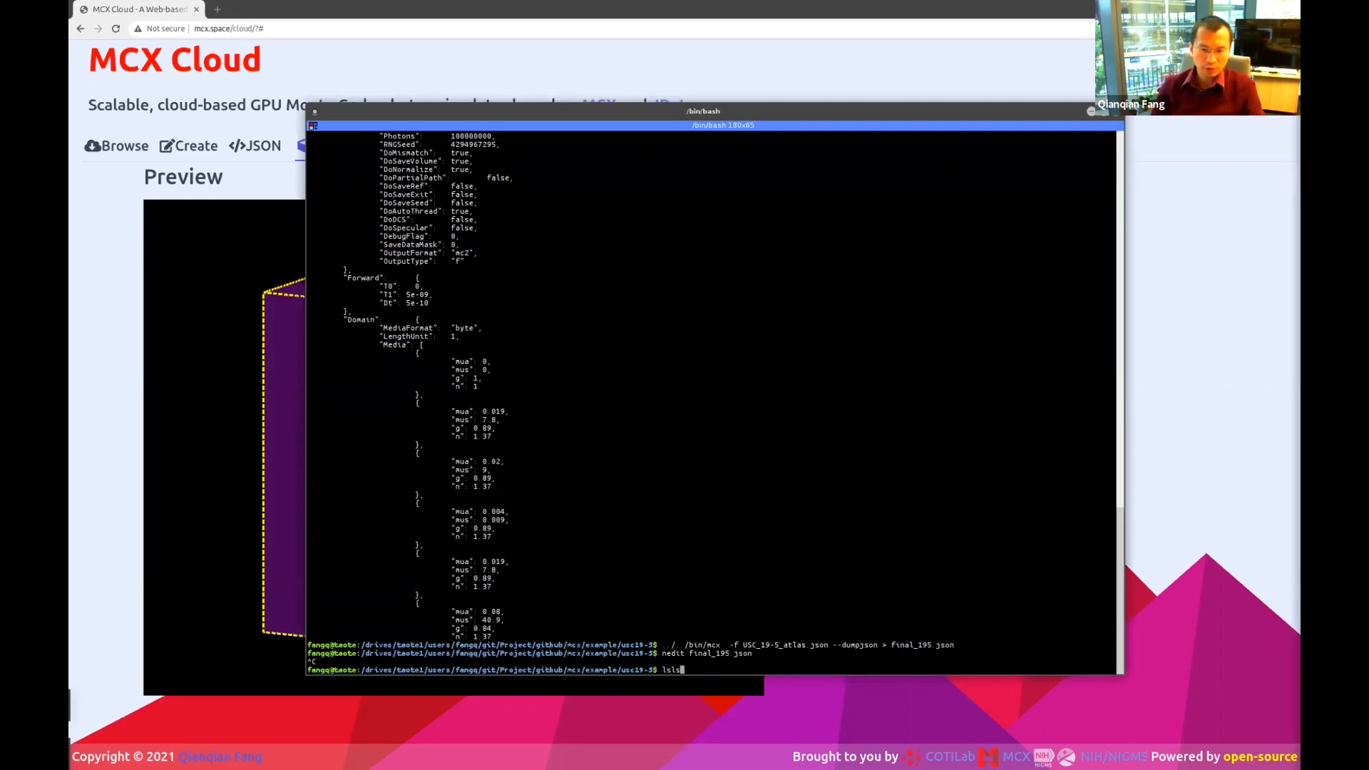
key(Return)
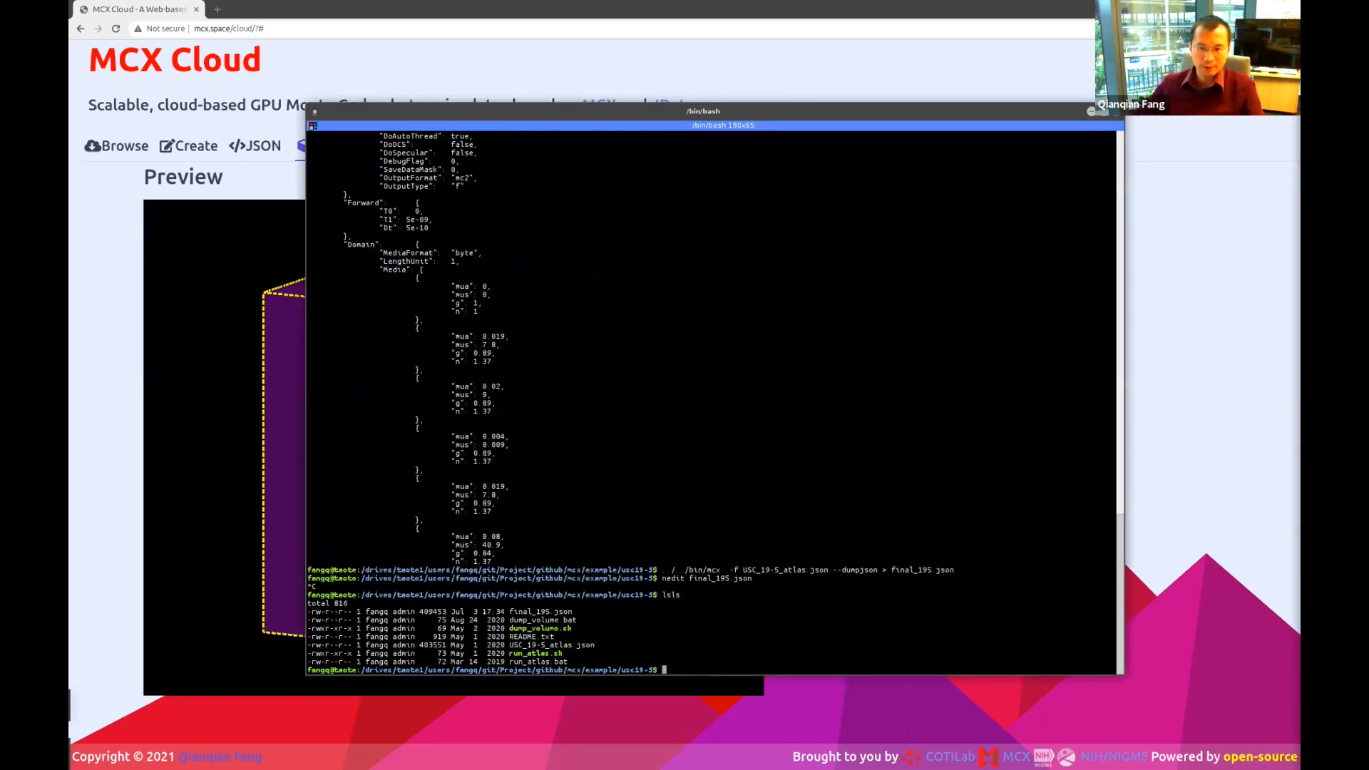
Highlight --dumpjson, final_195.json and USC_19-5_atlas.json in the earlier mcx export command.
drag(829, 570, 658, 570)
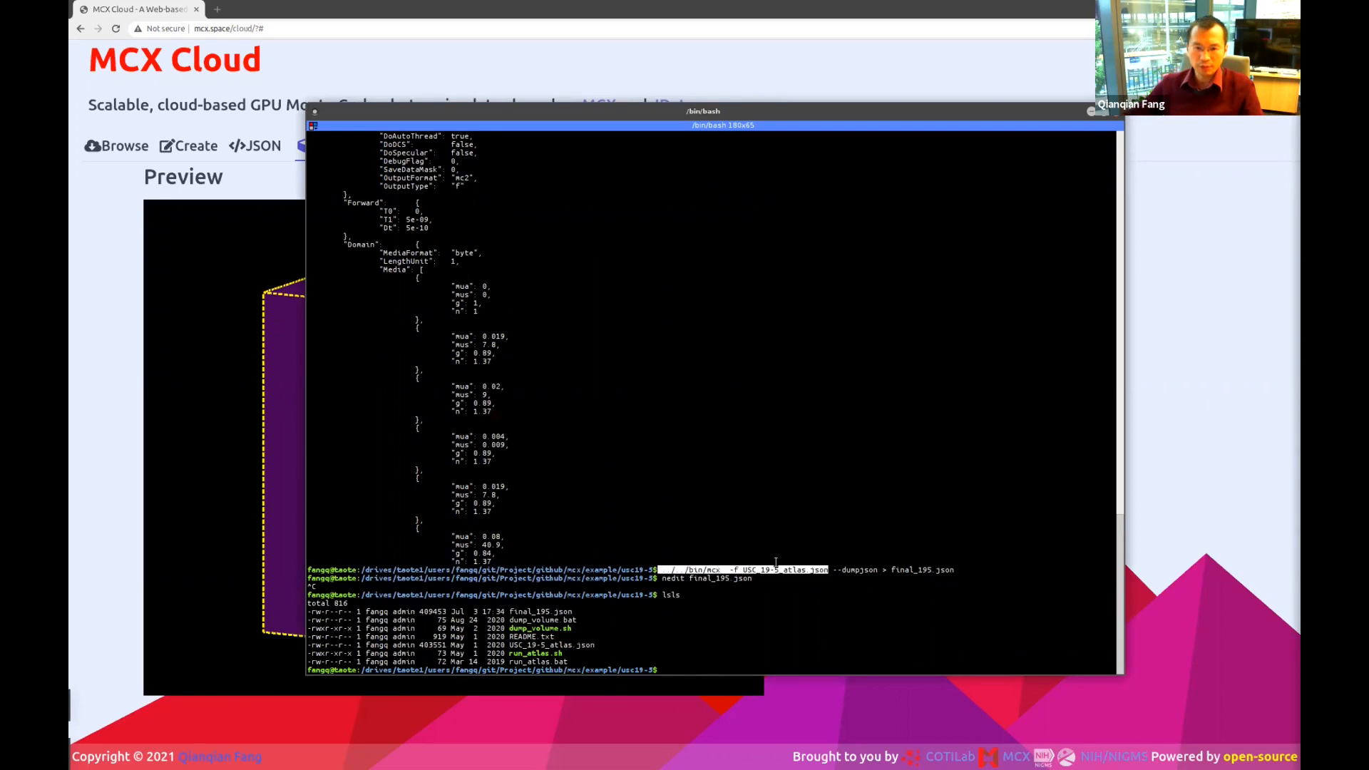
double_click(853, 570)
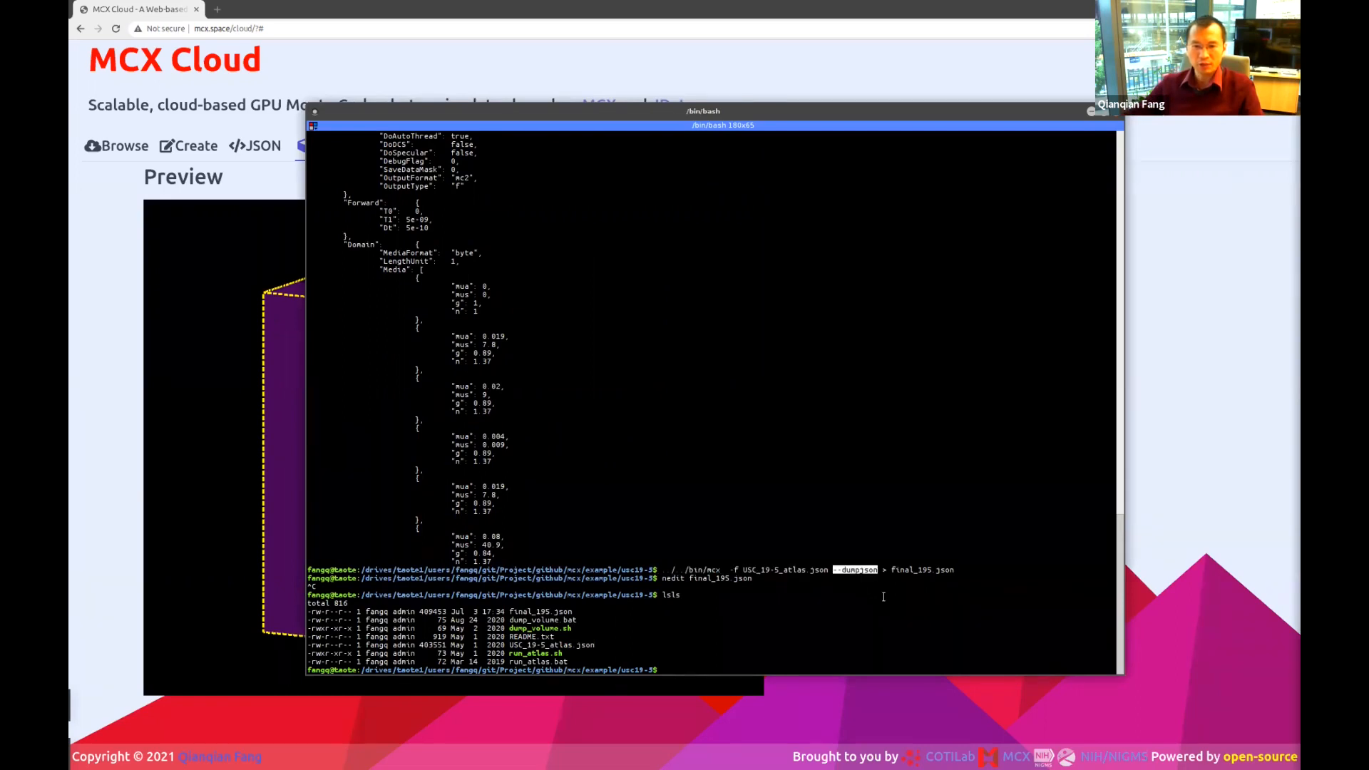
double_click(922, 570)
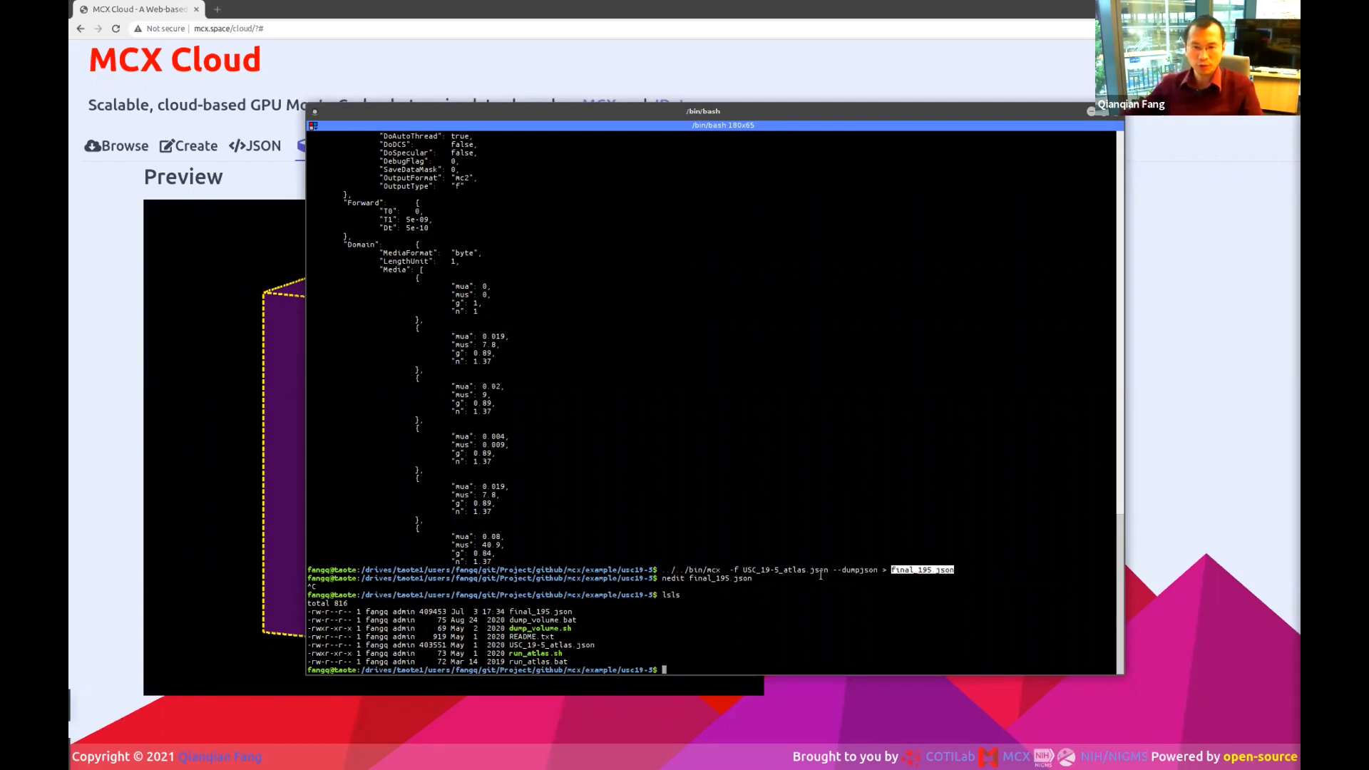
double_click(783, 564)
double_click(818, 569)
click(818, 569)
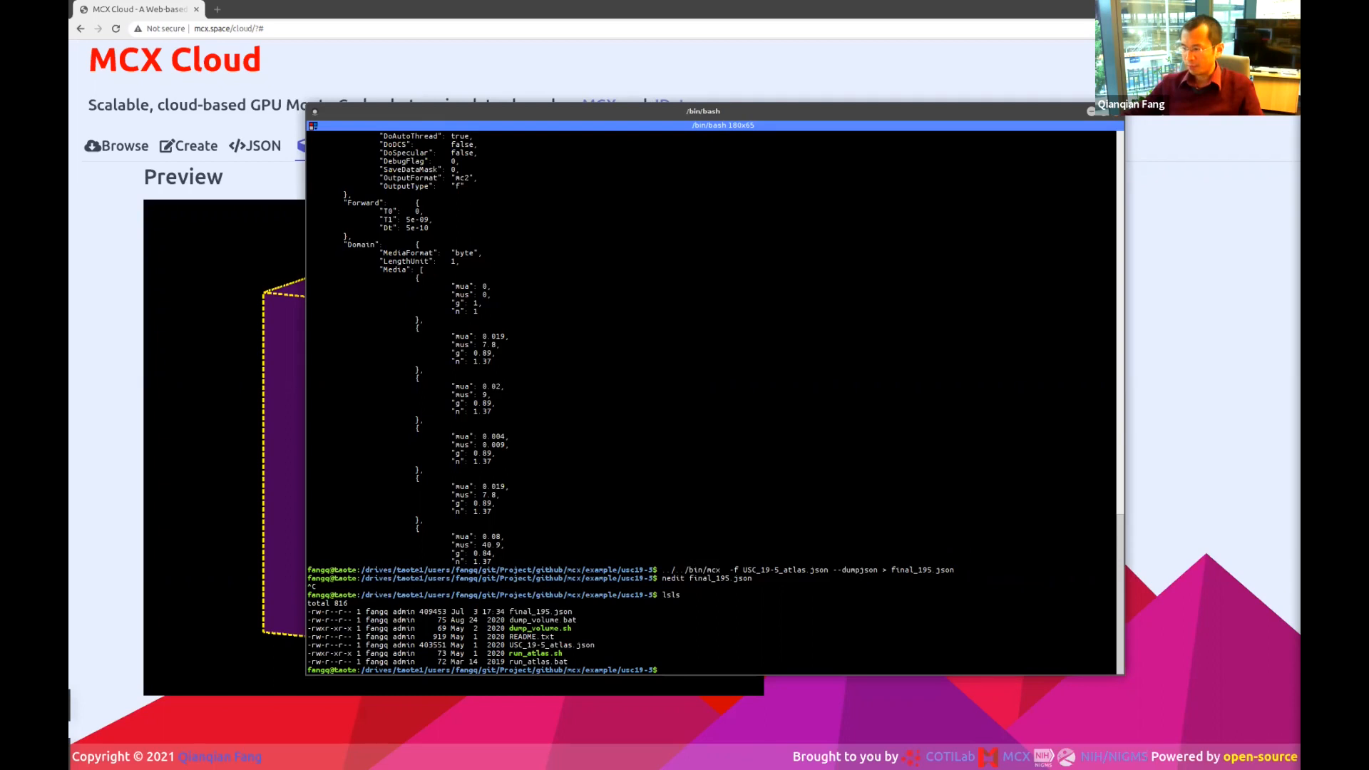
In MATLAB, show demo_mcxlab_2d.m and browse Current Folder to mcxlab/examples.
key(alt+Tab)
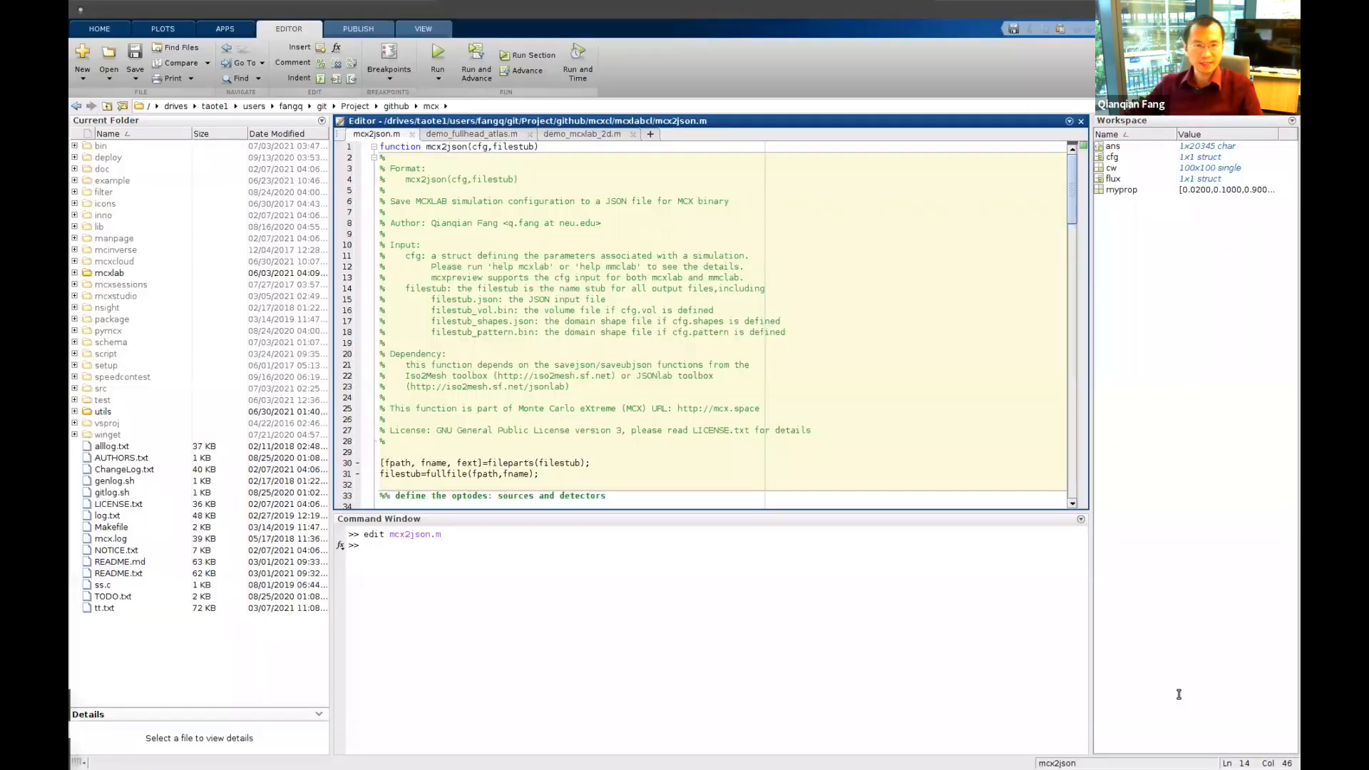
click(664, 637)
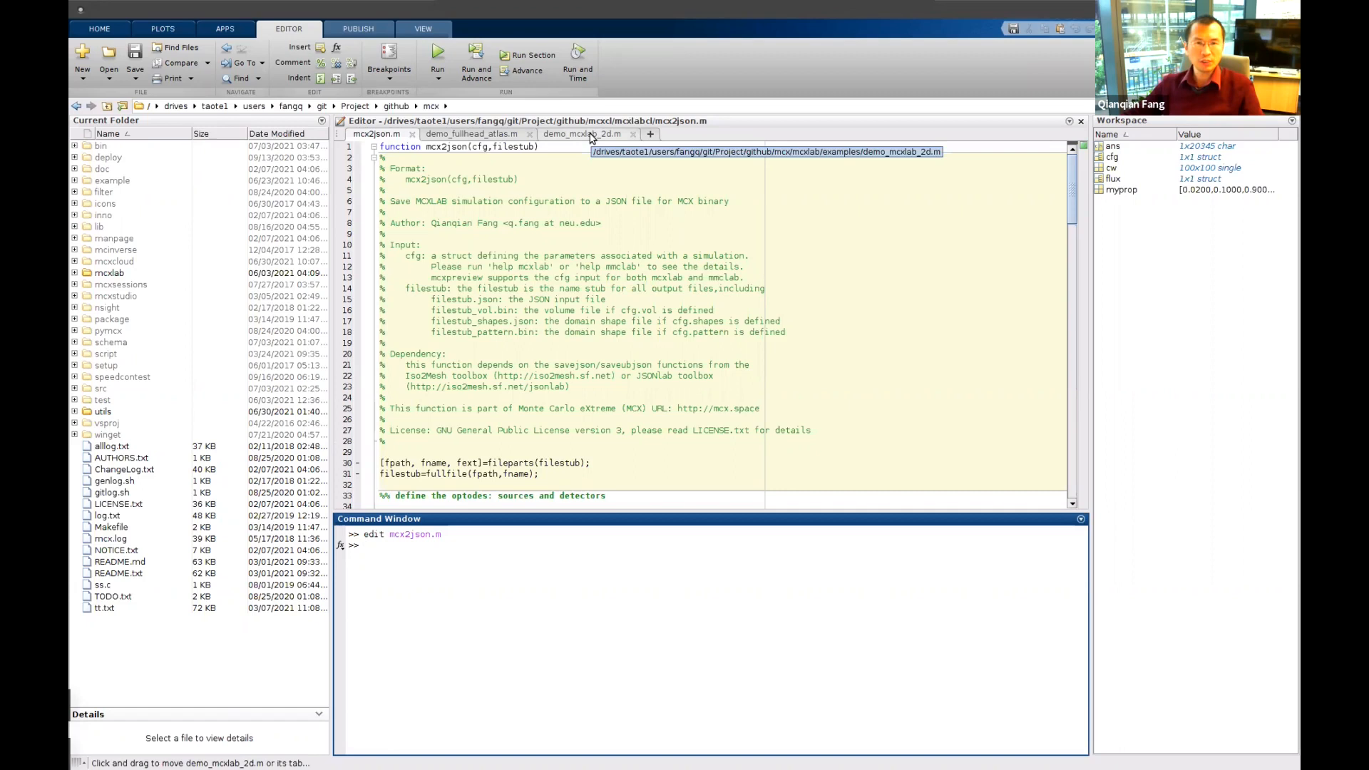
click(591, 137)
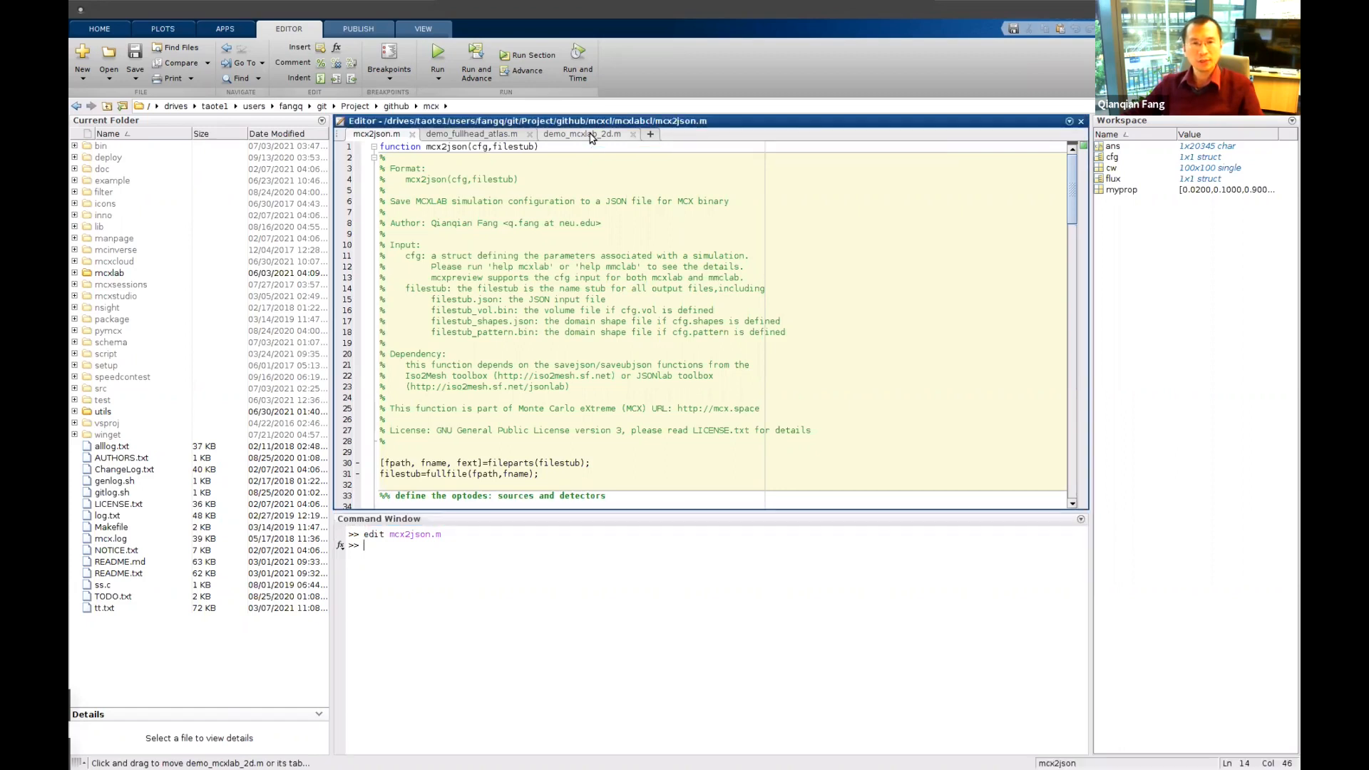
click(117, 276)
double_click(118, 276)
double_click(119, 146)
Check the cfg and myprop uses, run demo_mcxlab_2d.m, then close the fluence figure.
click(623, 312)
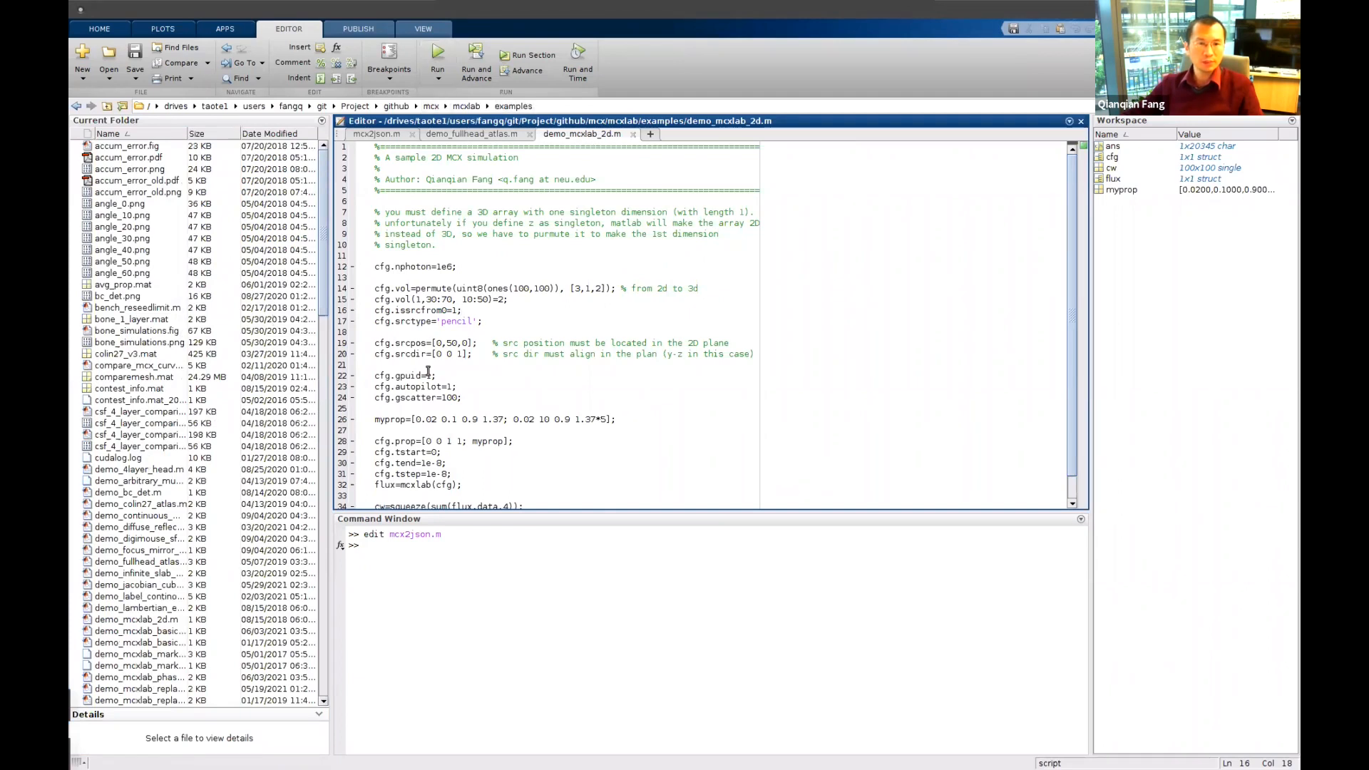
double_click(382, 289)
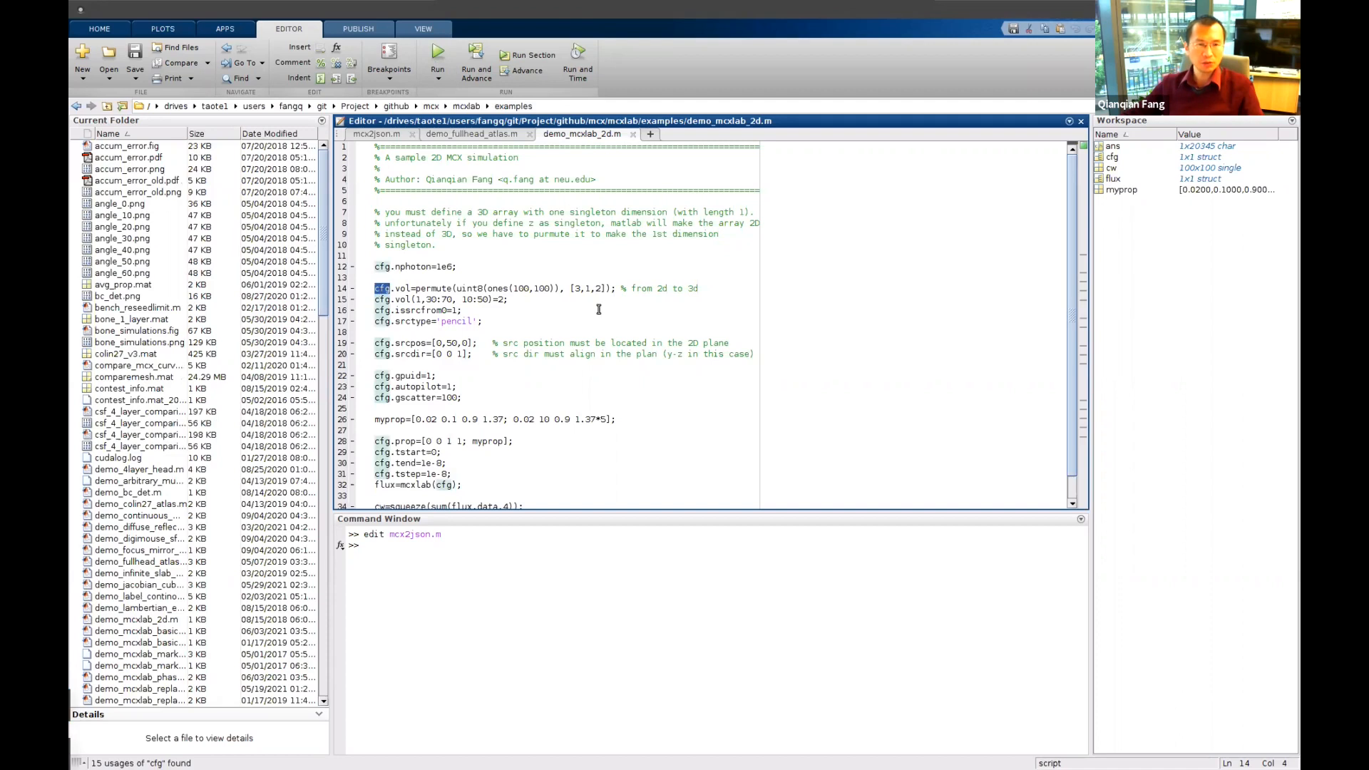
key(alt+Up)
scroll(628, 337, down, 1)
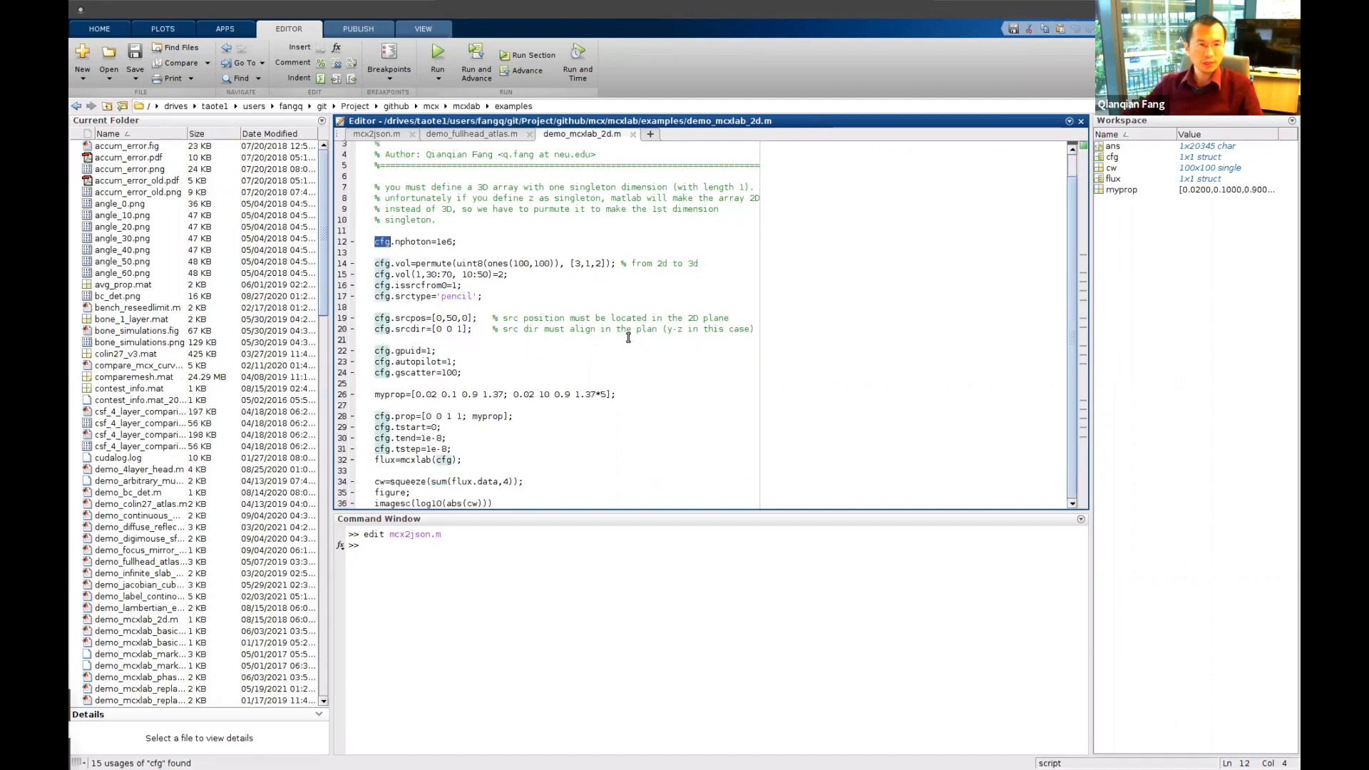
click(473, 416)
click(436, 48)
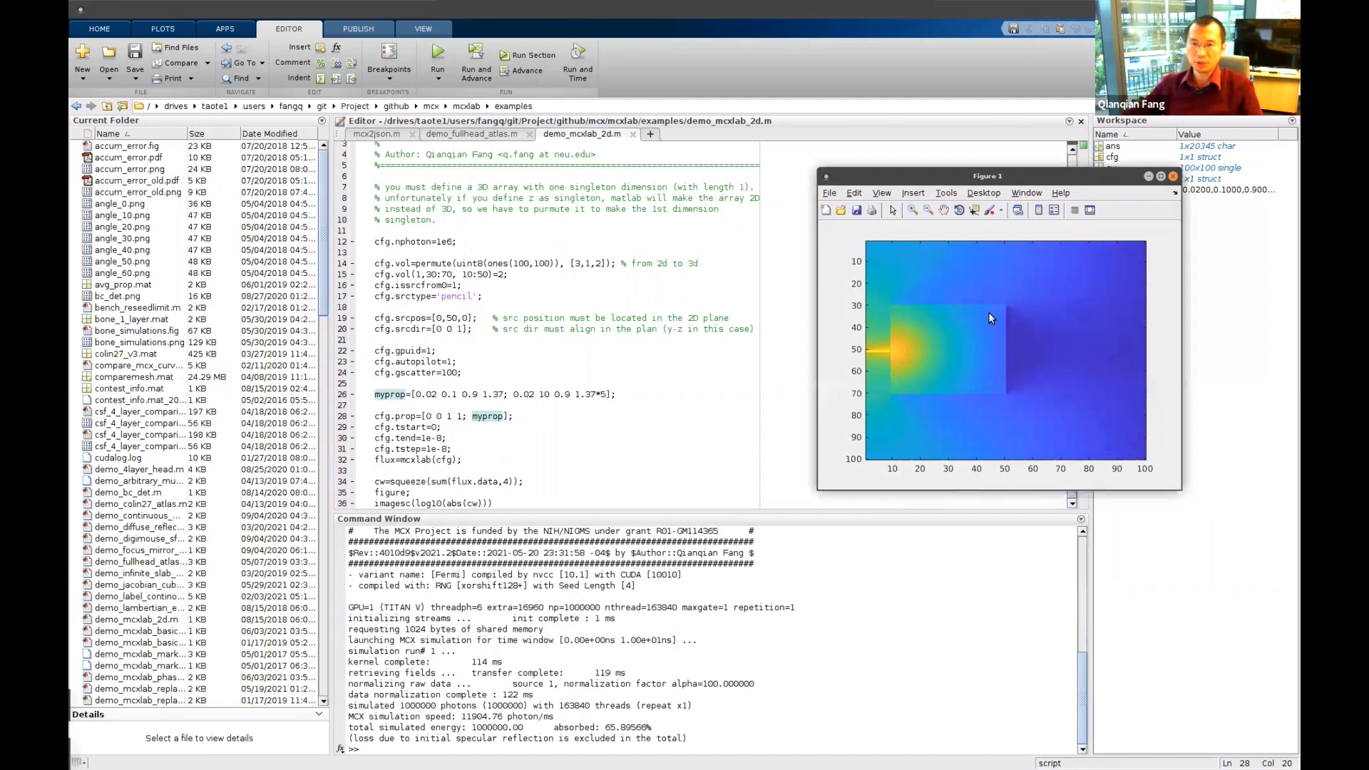
click(1173, 176)
Display cfg, then export it with mcx2json to 2d_simulation.json.
click(742, 606)
text(cfg)
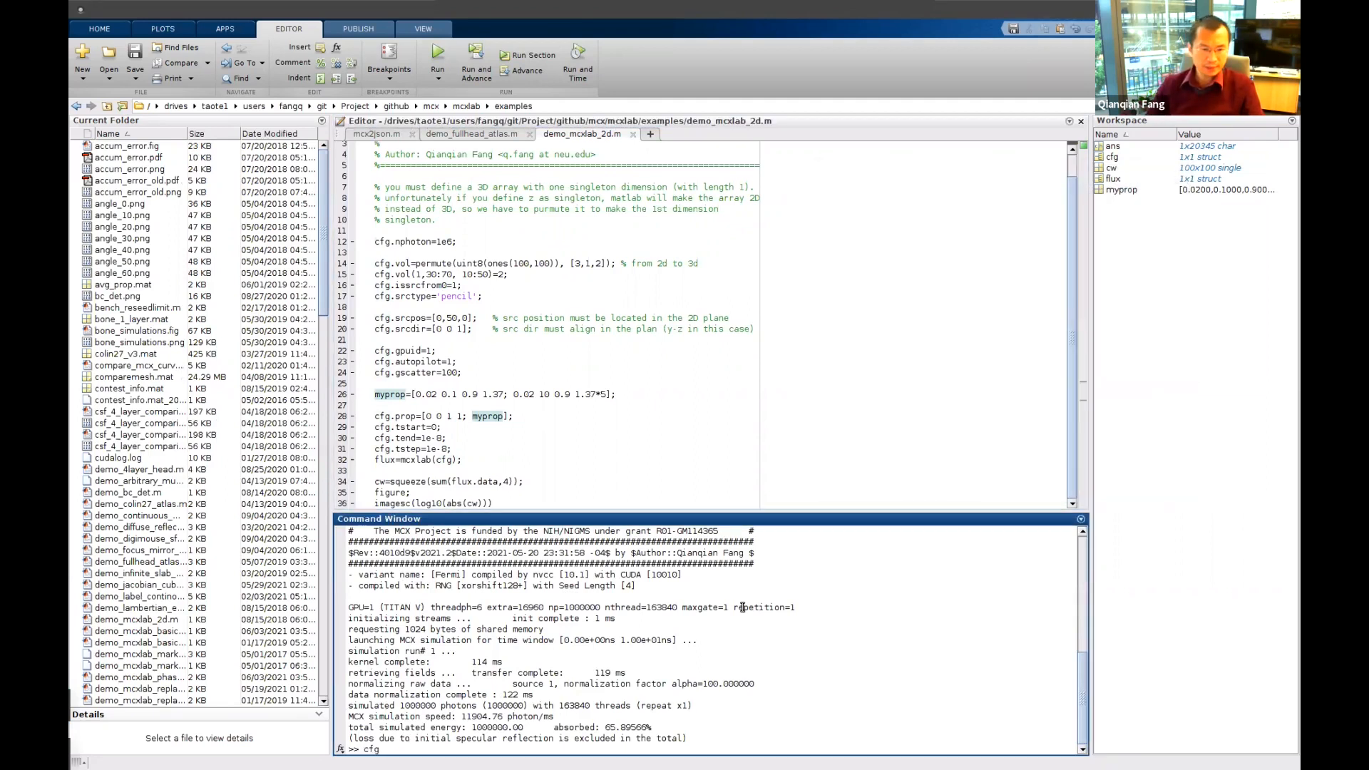
key(Return)
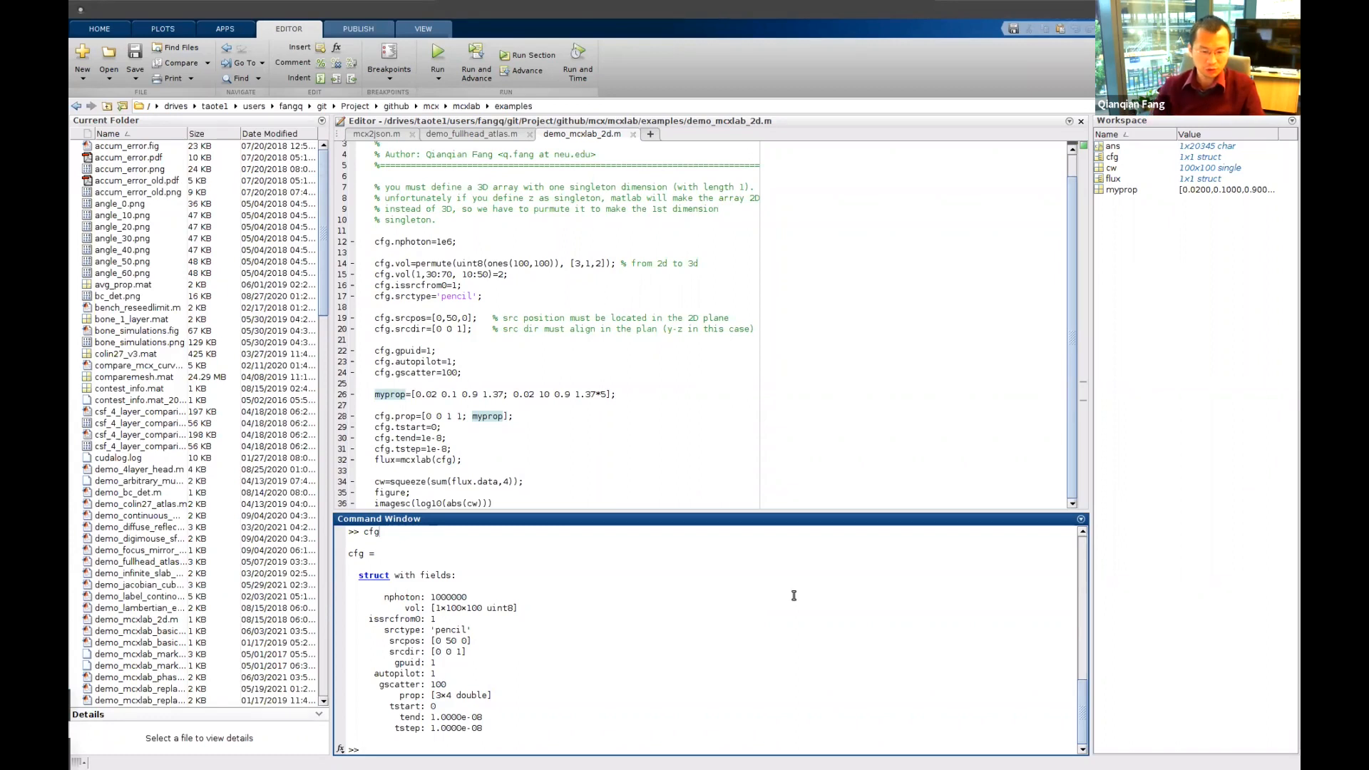
text(mcx2json()
text(cf)
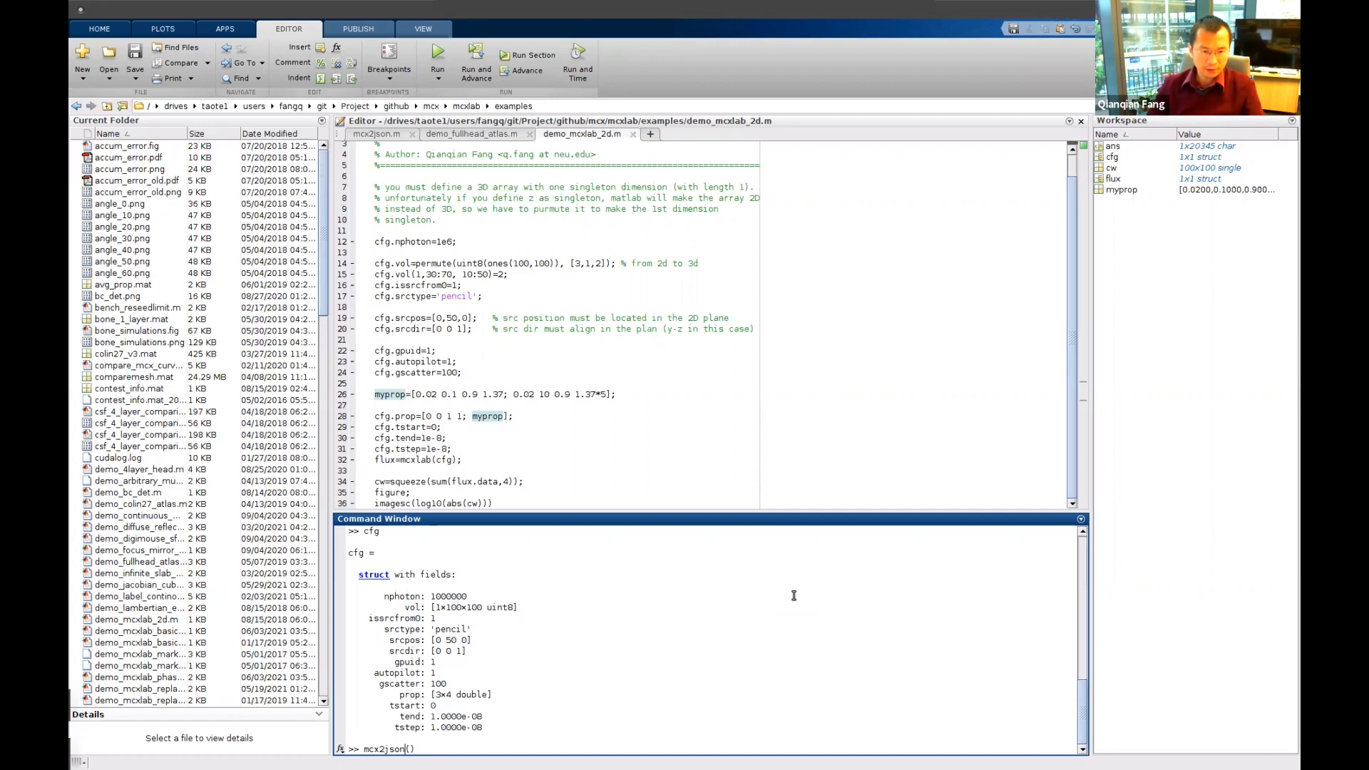
text(g, ')
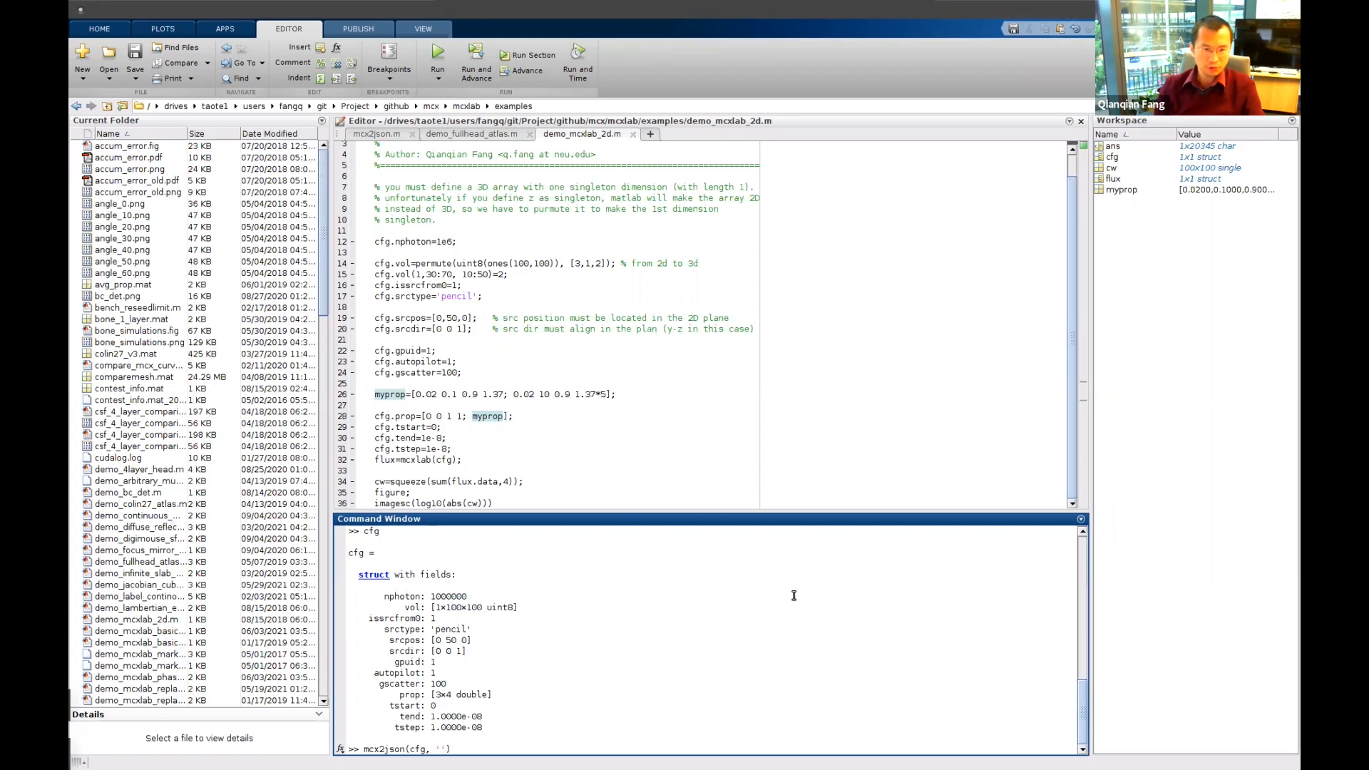
text(2d)
text(_smu)
text(mulation.)
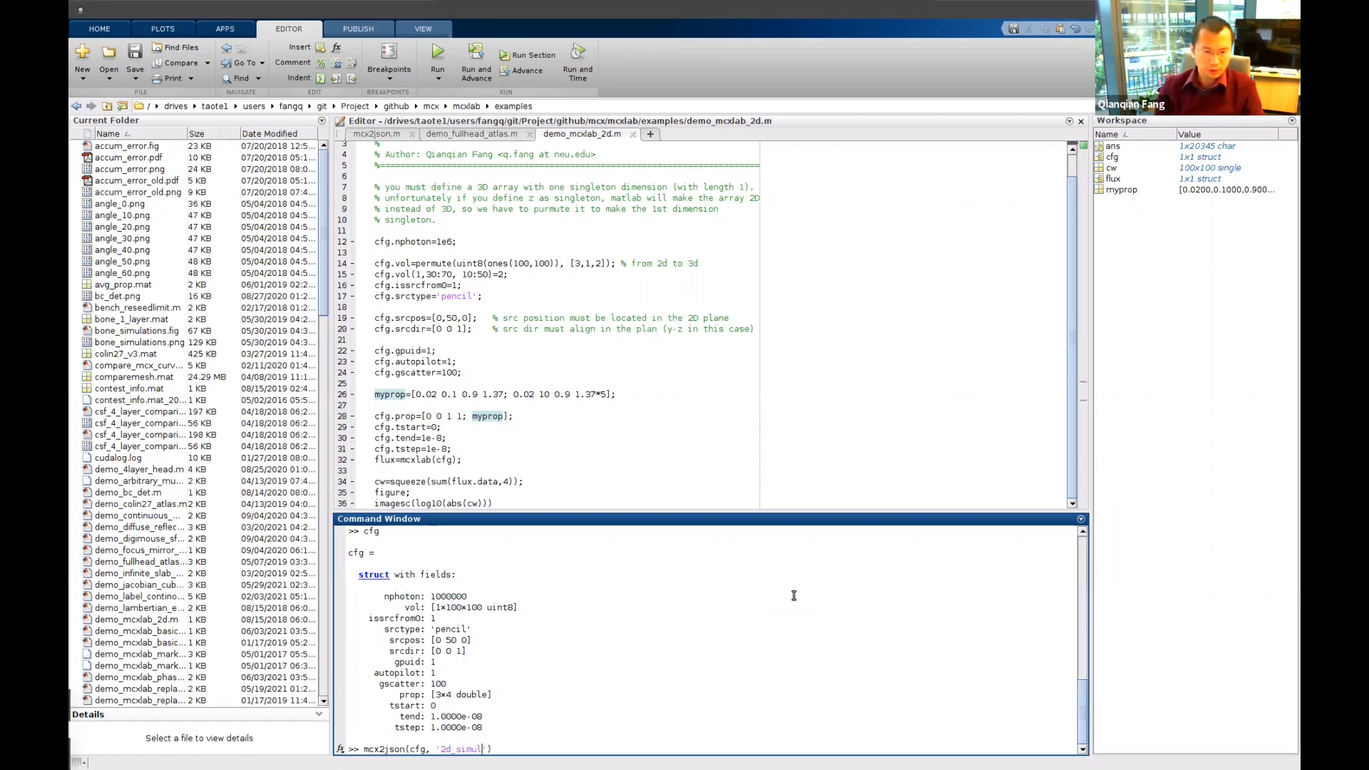
text(json)
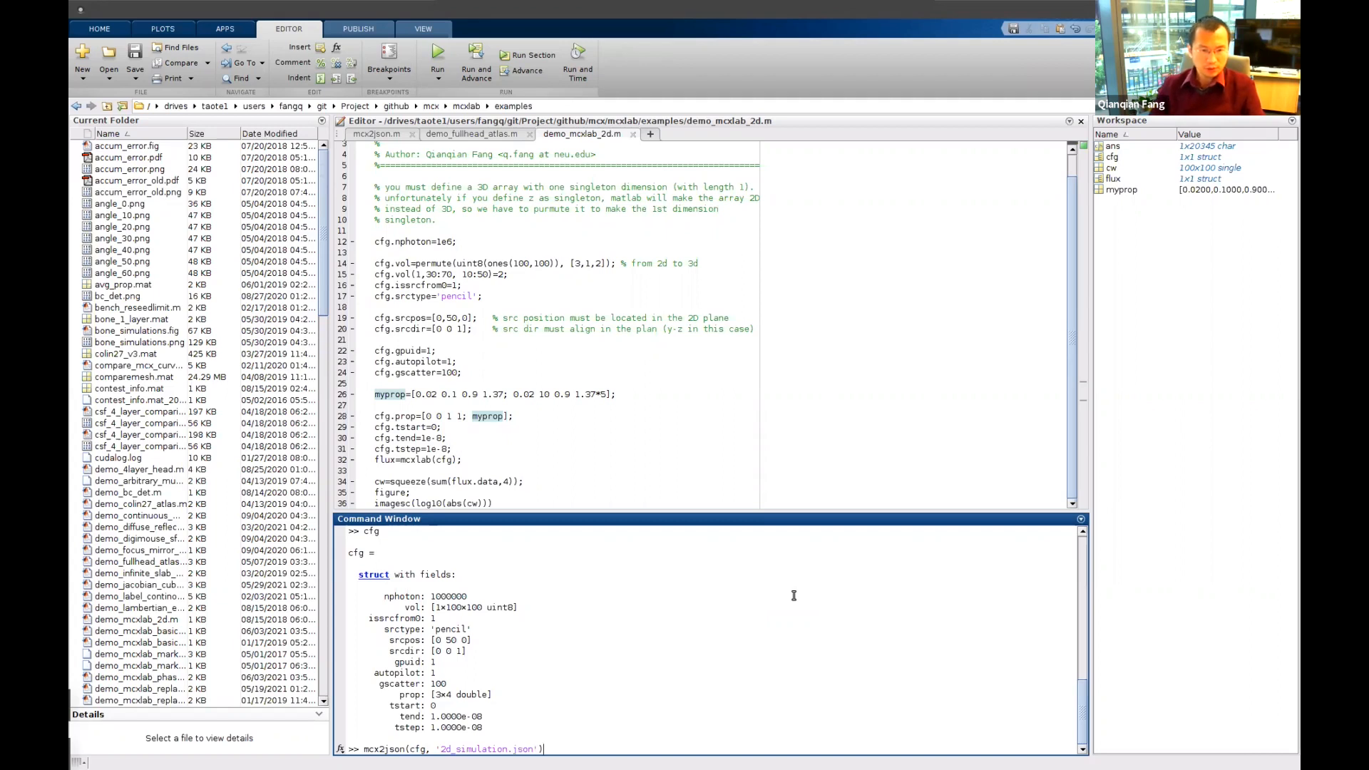
key(Return)
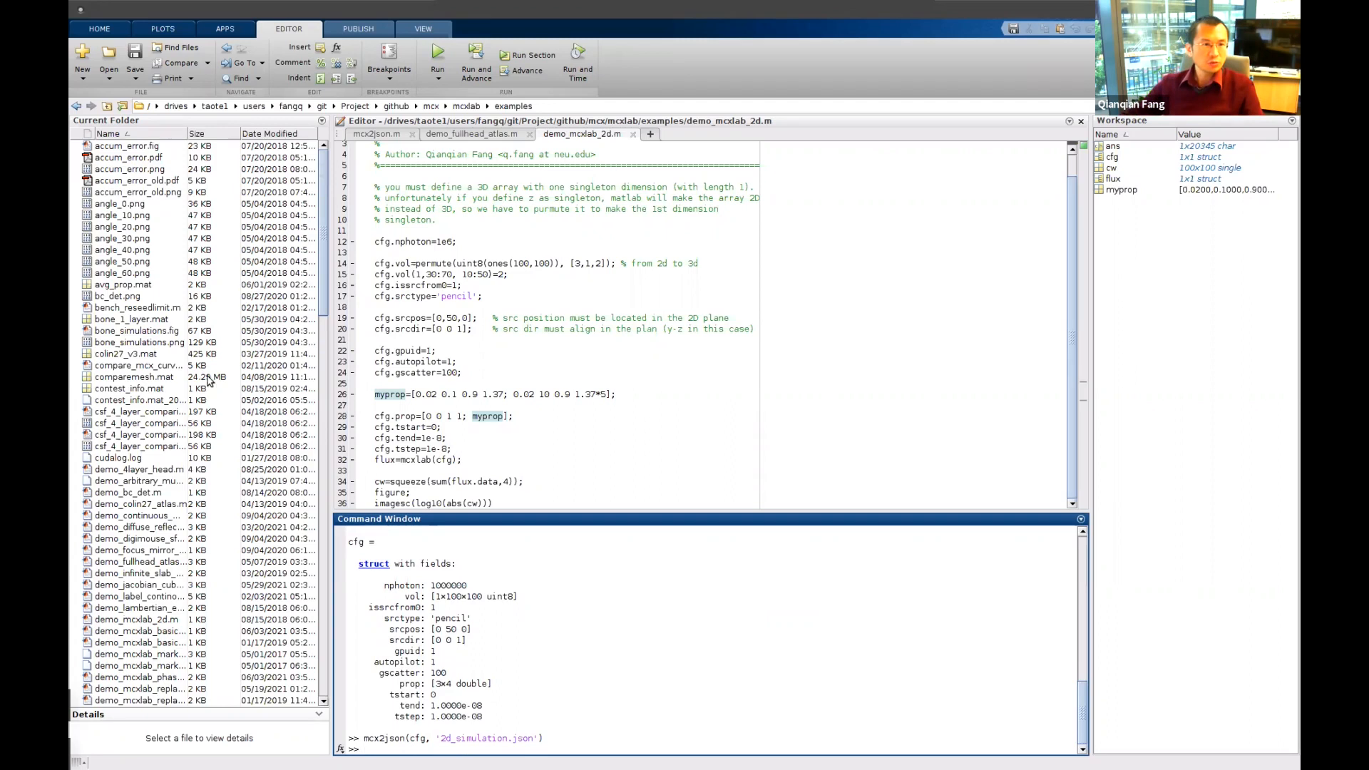
Open 2d_simulation.json in the editor and select its entire JSON content.
click(126, 147)
double_click(126, 147)
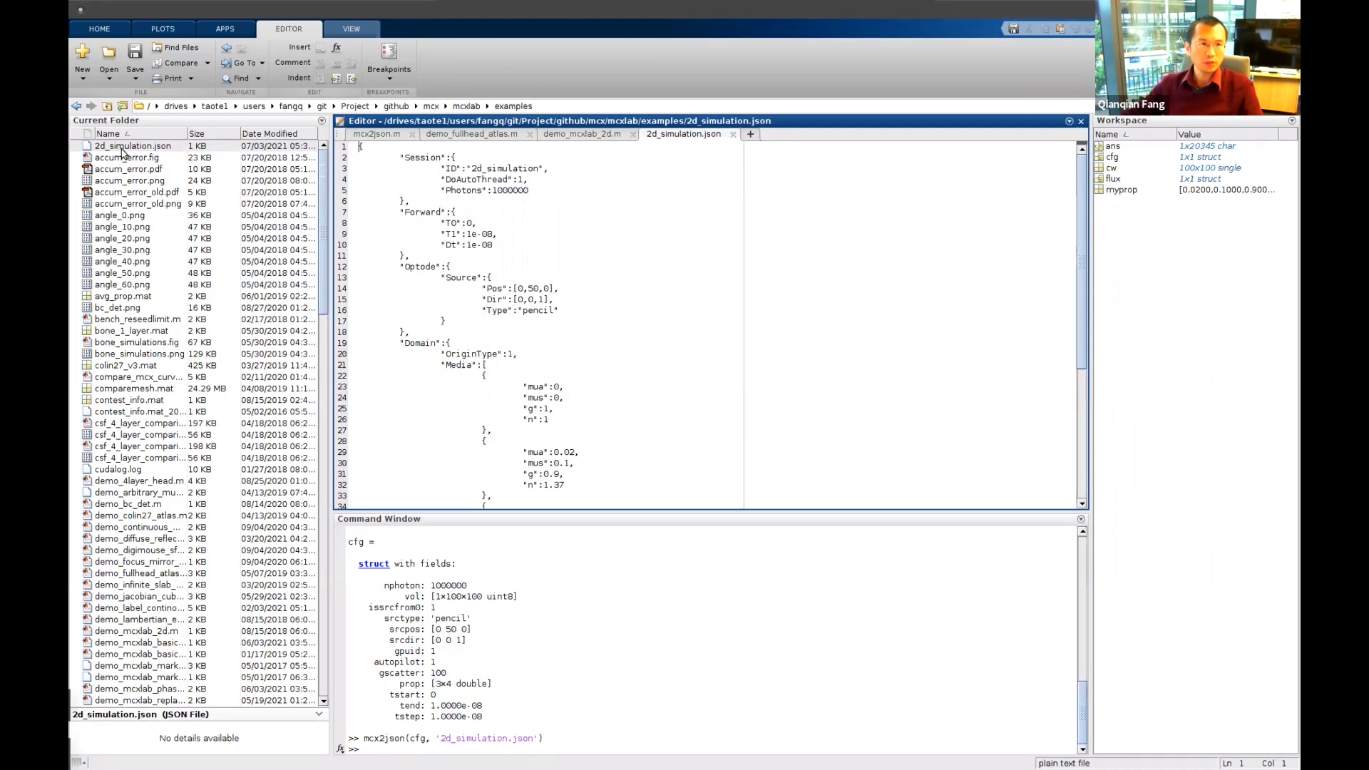
click(399, 190)
scroll(549, 406, down, 7)
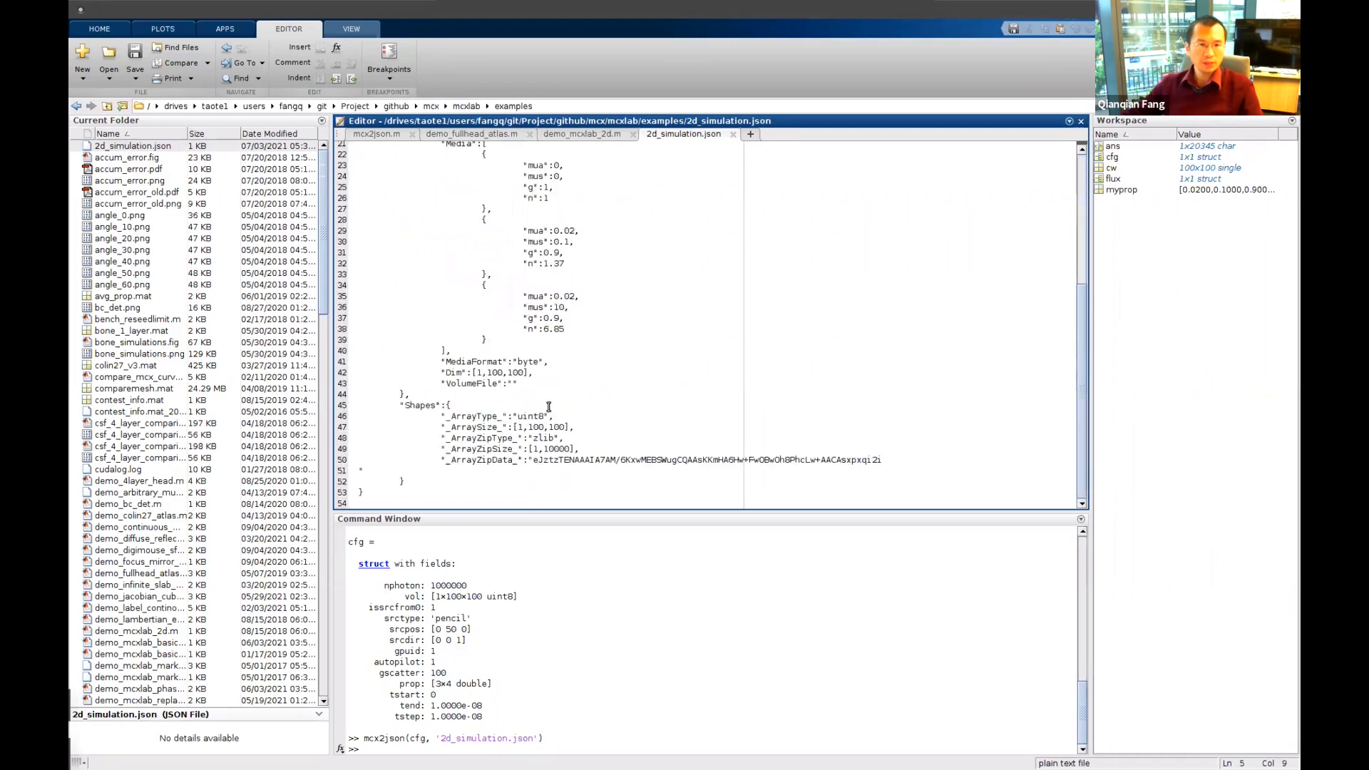
scroll(548, 407, up, 7)
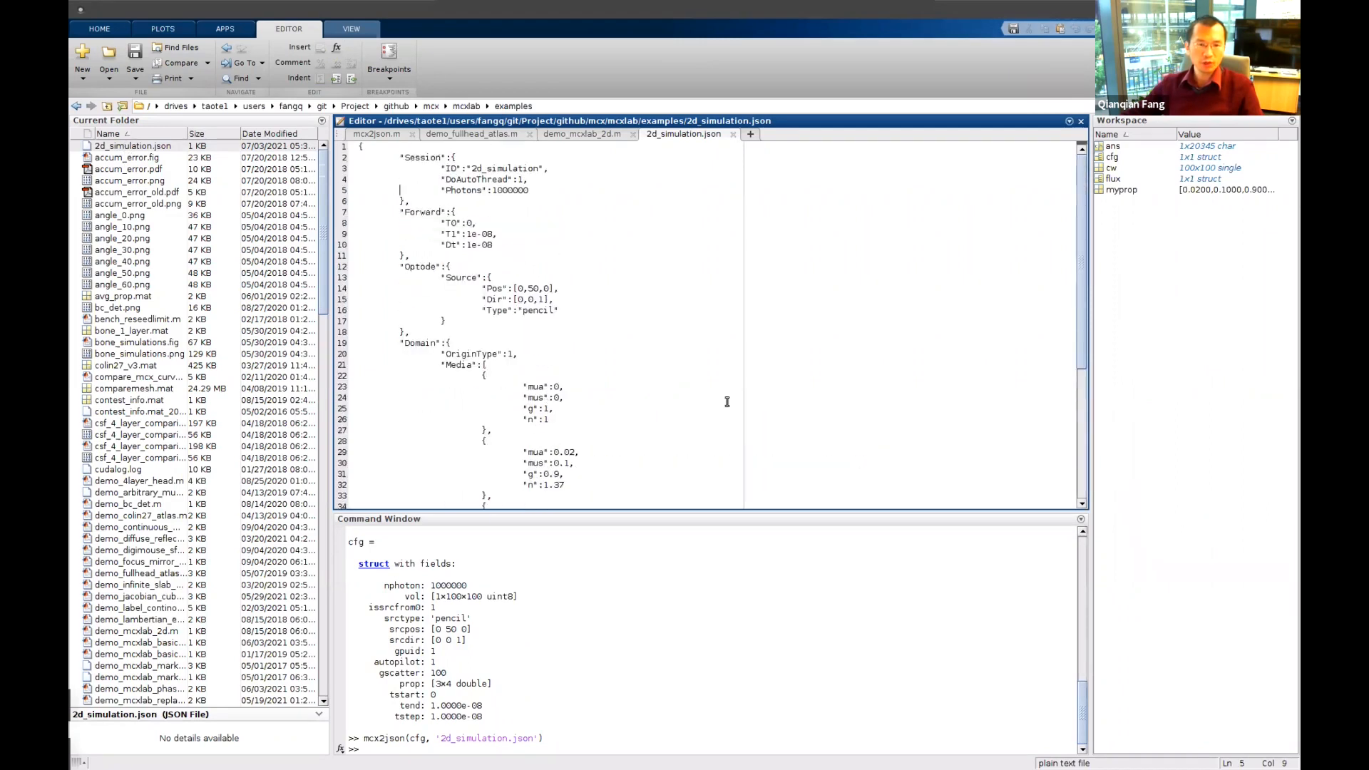
click(523, 682)
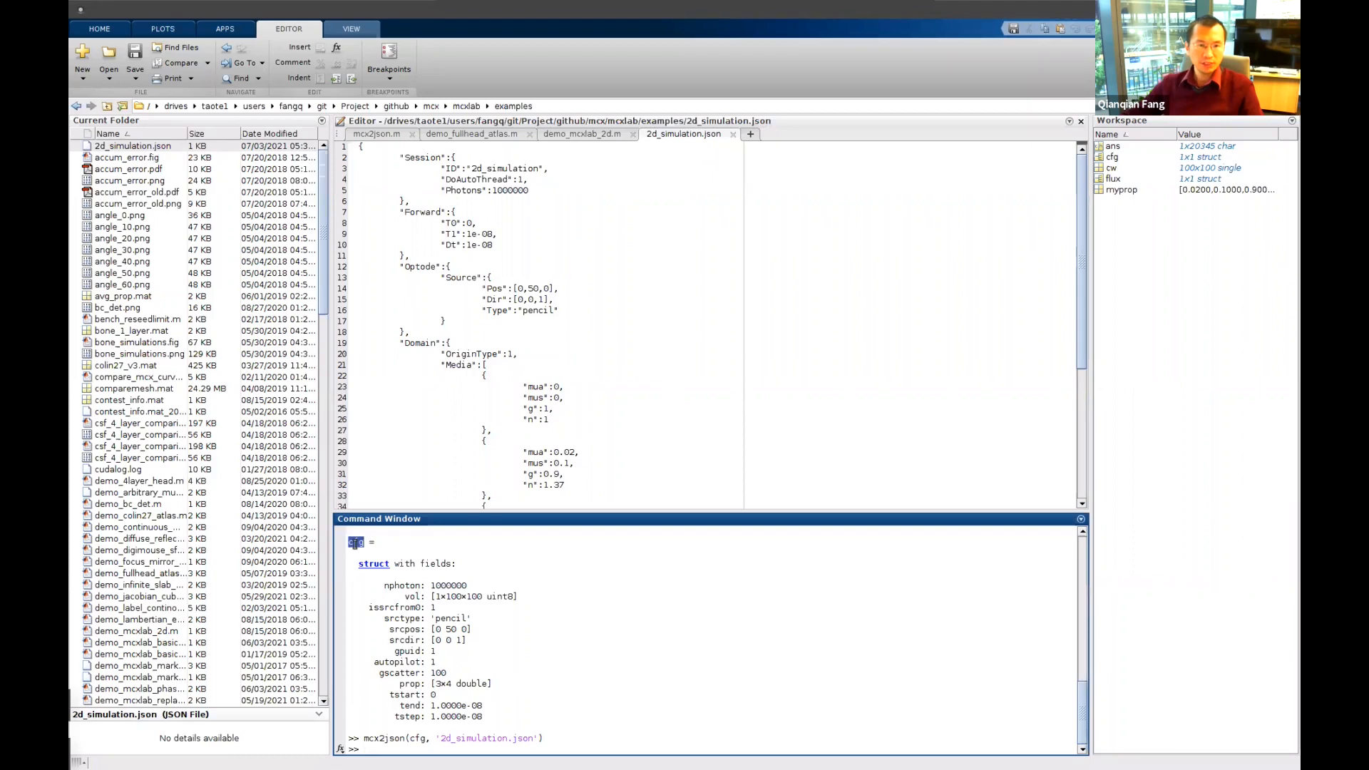
click(621, 395)
key(ctrl+a)
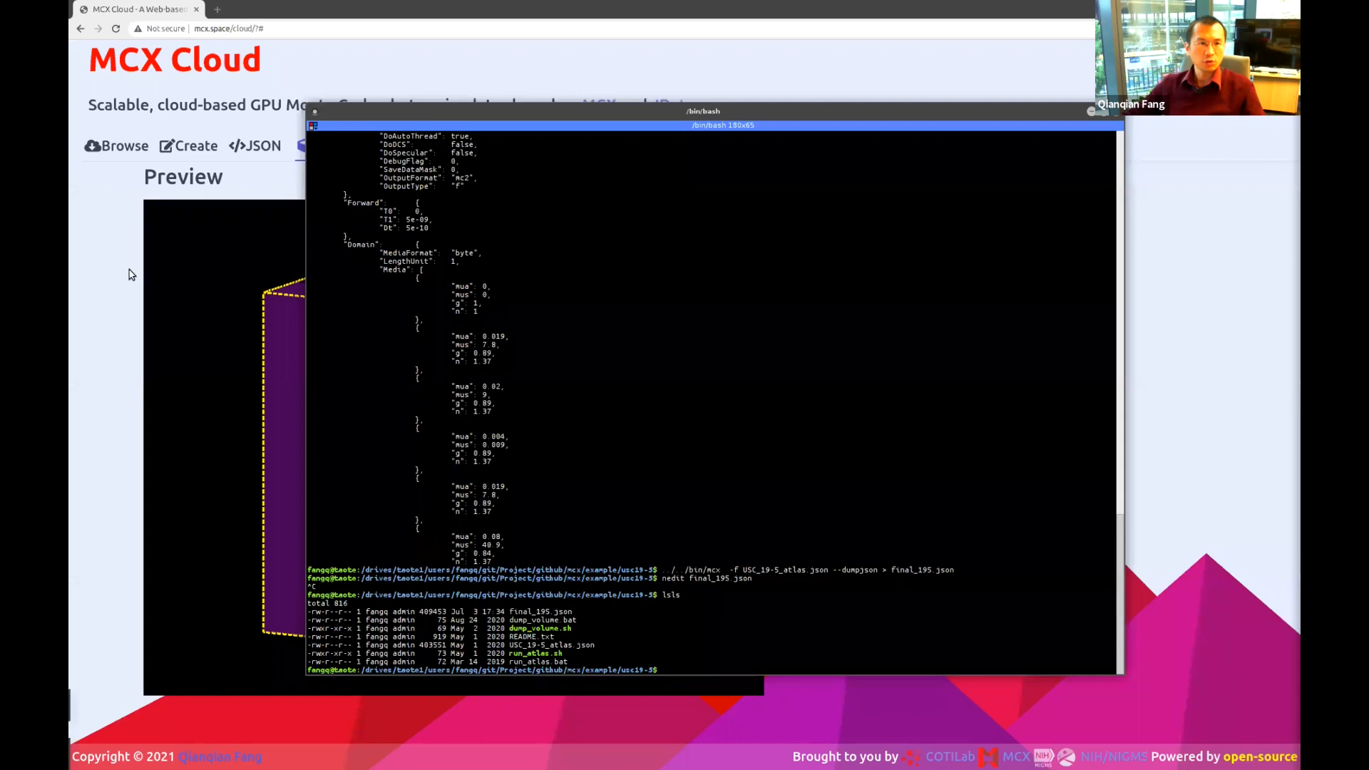
Paste the 2D simulation JSON over MCX Cloud's JSON input, update the form, and dismiss the error.
click(130, 275)
click(268, 150)
key(ctrl+a)
key(ctrl+v)
click(648, 251)
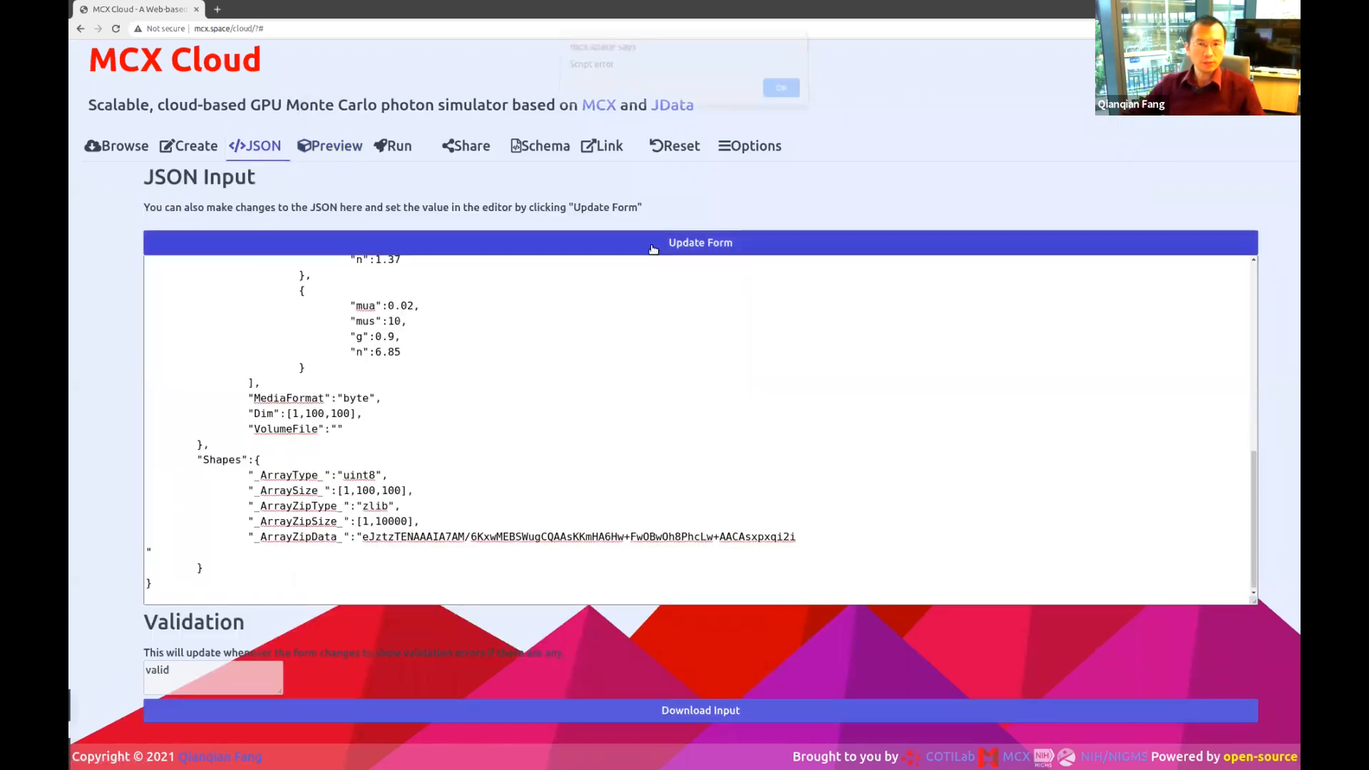
click(781, 94)
Remove the stray line break after _ArrayZipData_ and reload the corrected JSON into the form.
click(482, 396)
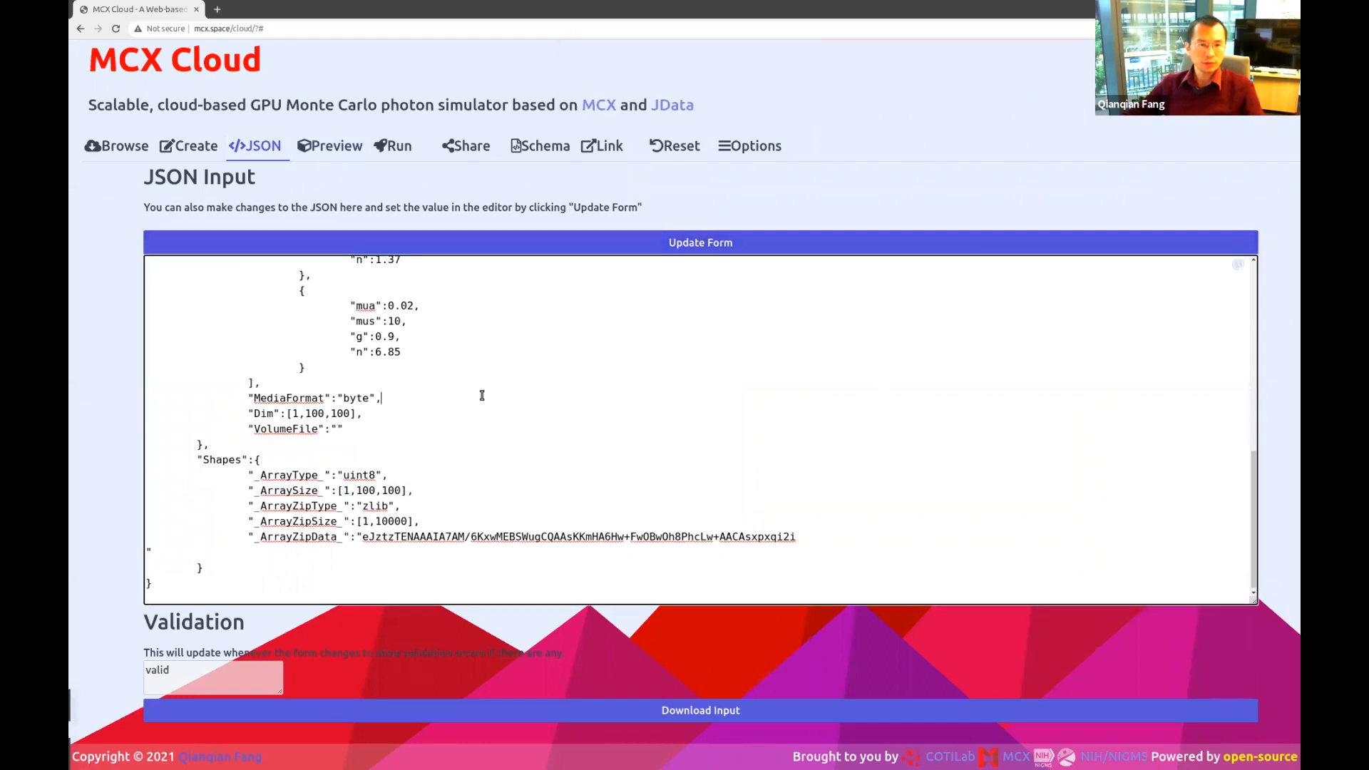
key(Delete)
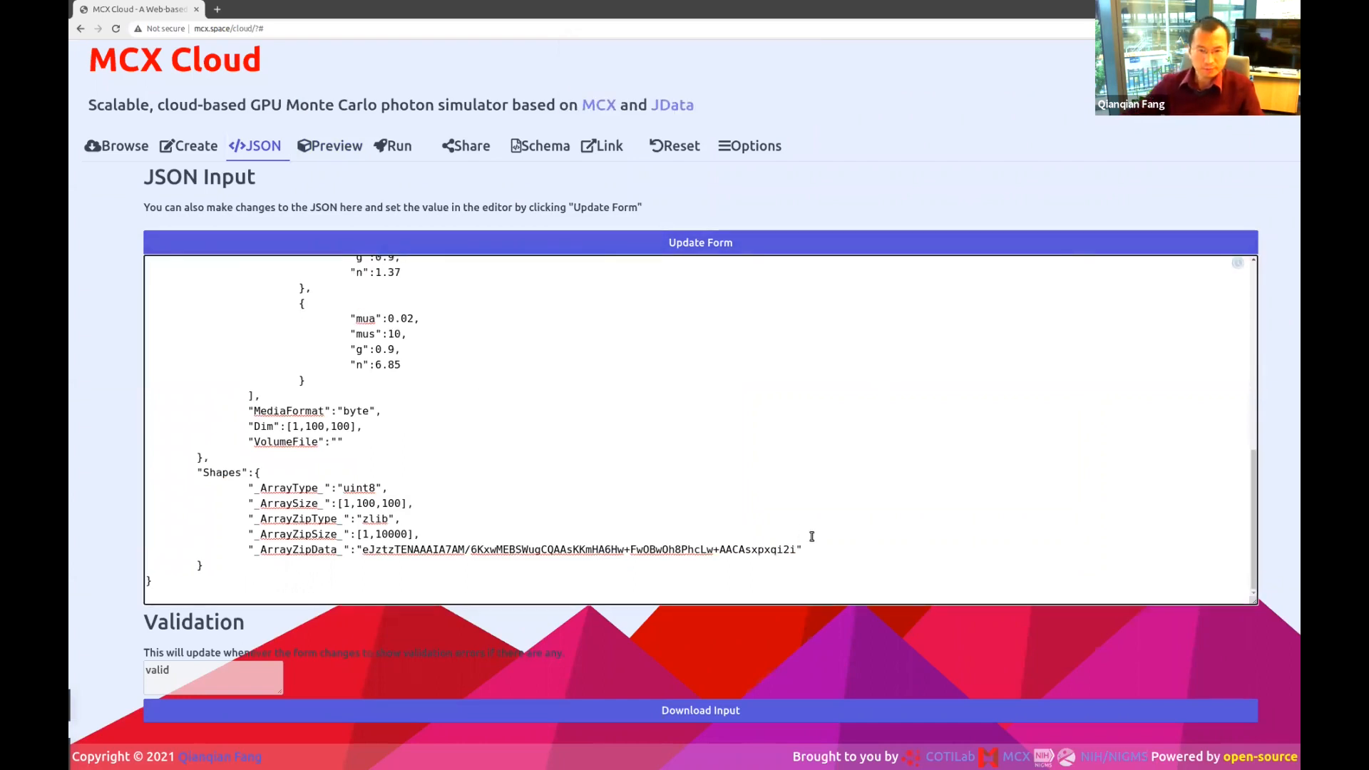
scroll(805, 531, up, 3)
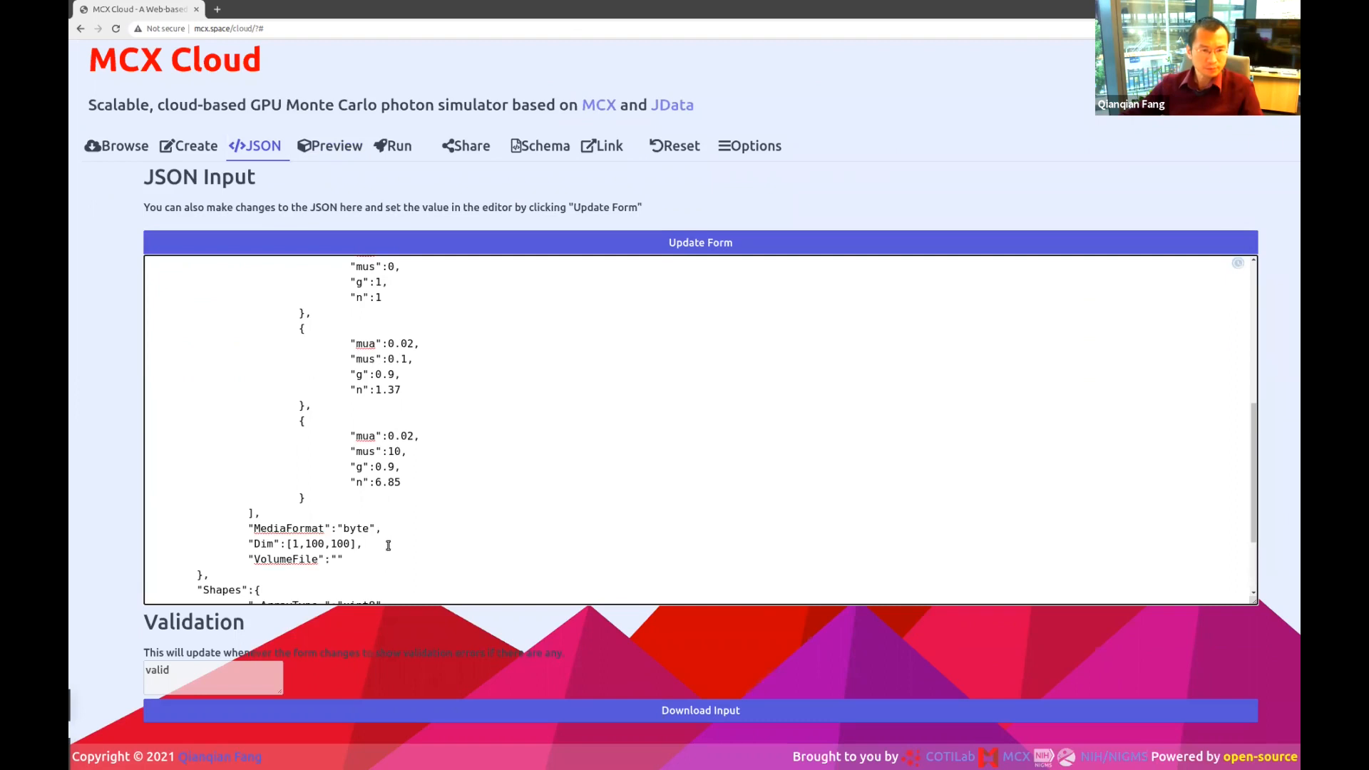
scroll(532, 374, up, 3)
click(718, 243)
Scroll through the loaded JSON down to the _ArrayZipSize_ entry.
click(567, 397)
scroll(587, 508, down, 5)
scroll(499, 527, down, 4)
scroll(397, 540, down, 1)
scroll(373, 464, up, 8)
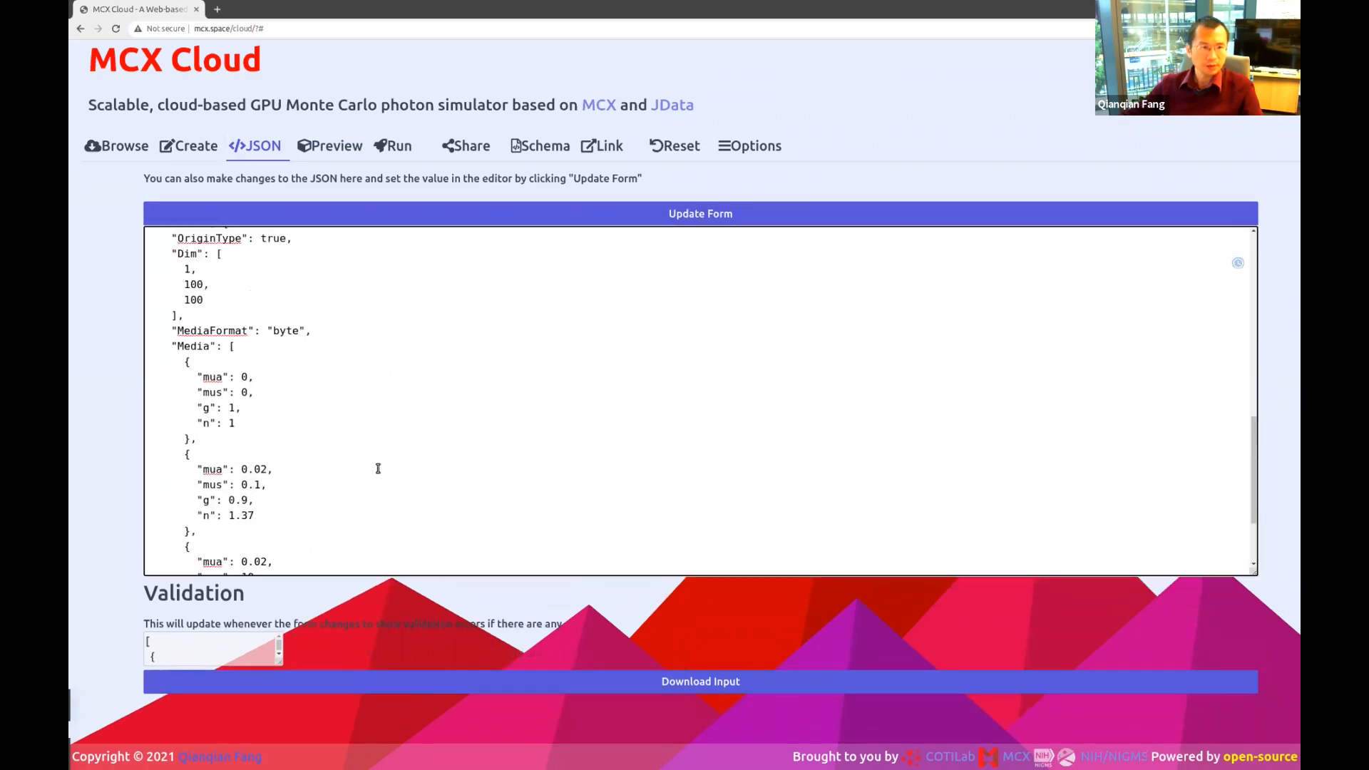
scroll(378, 469, down, 1)
click(791, 441)
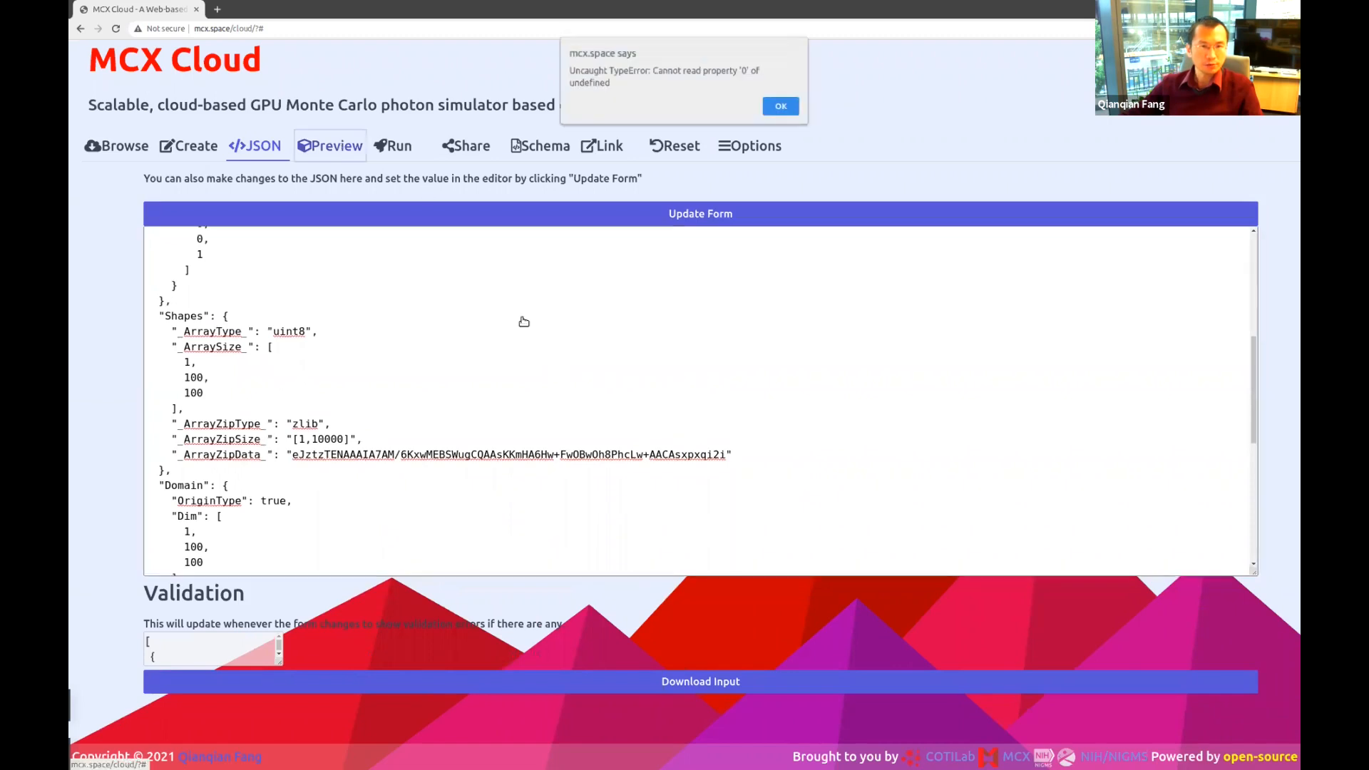
Dismiss the alert and rotate the preview to view the purple slab with its yellow square face-on.
click(784, 105)
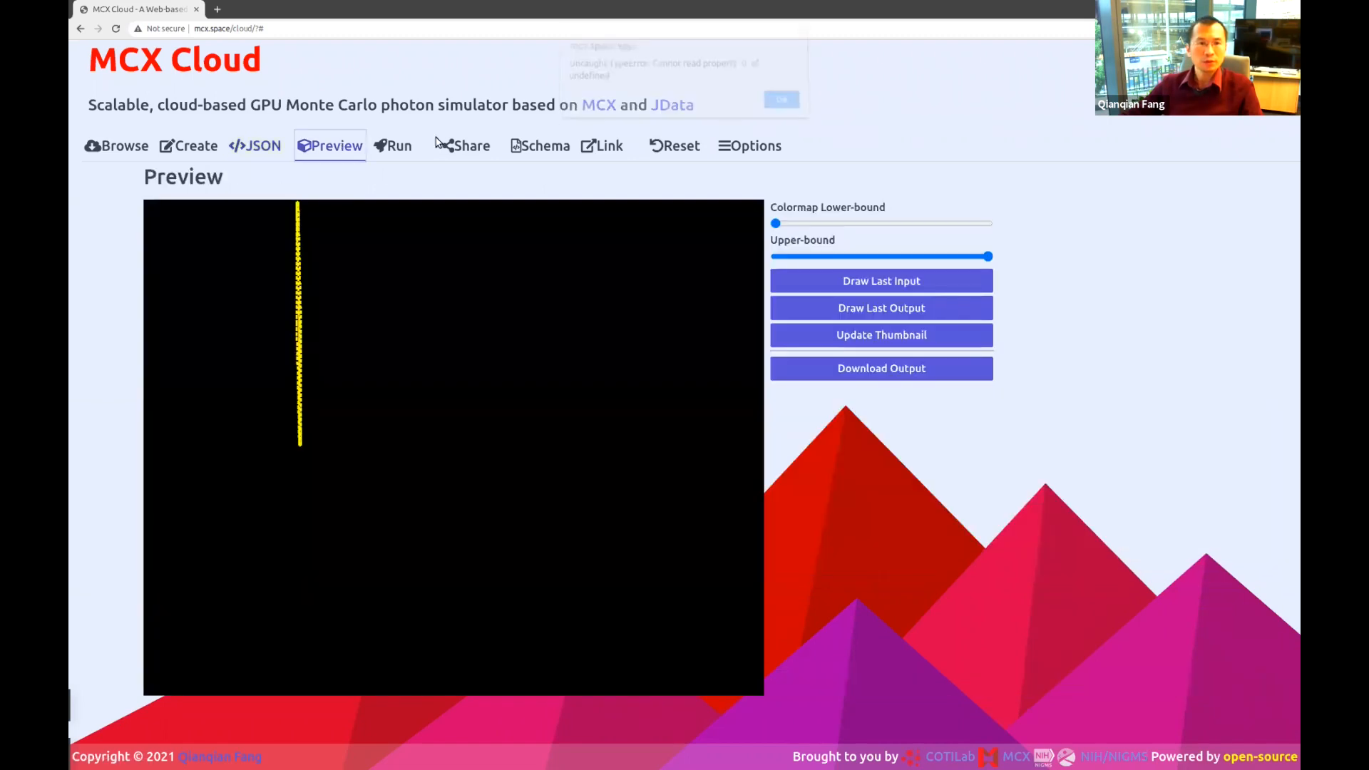
drag(370, 296, 338, 351)
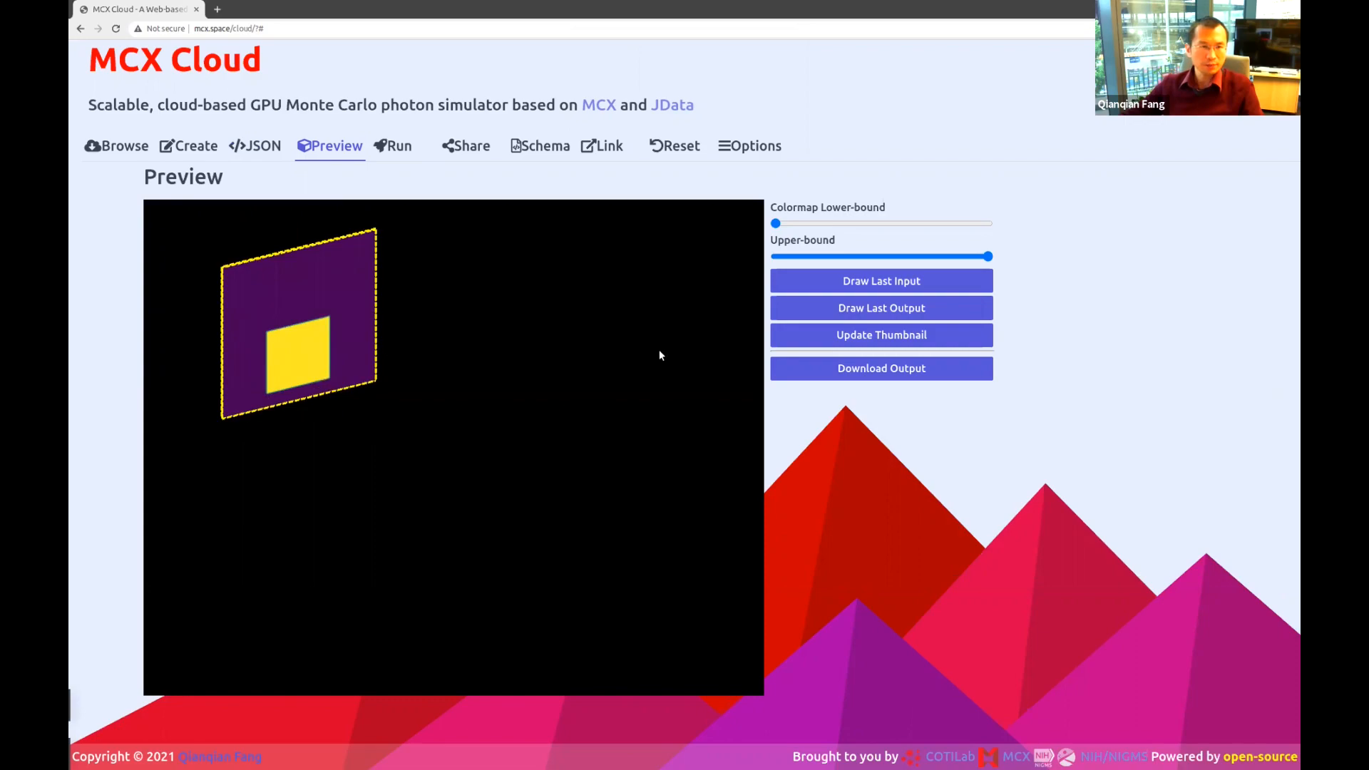